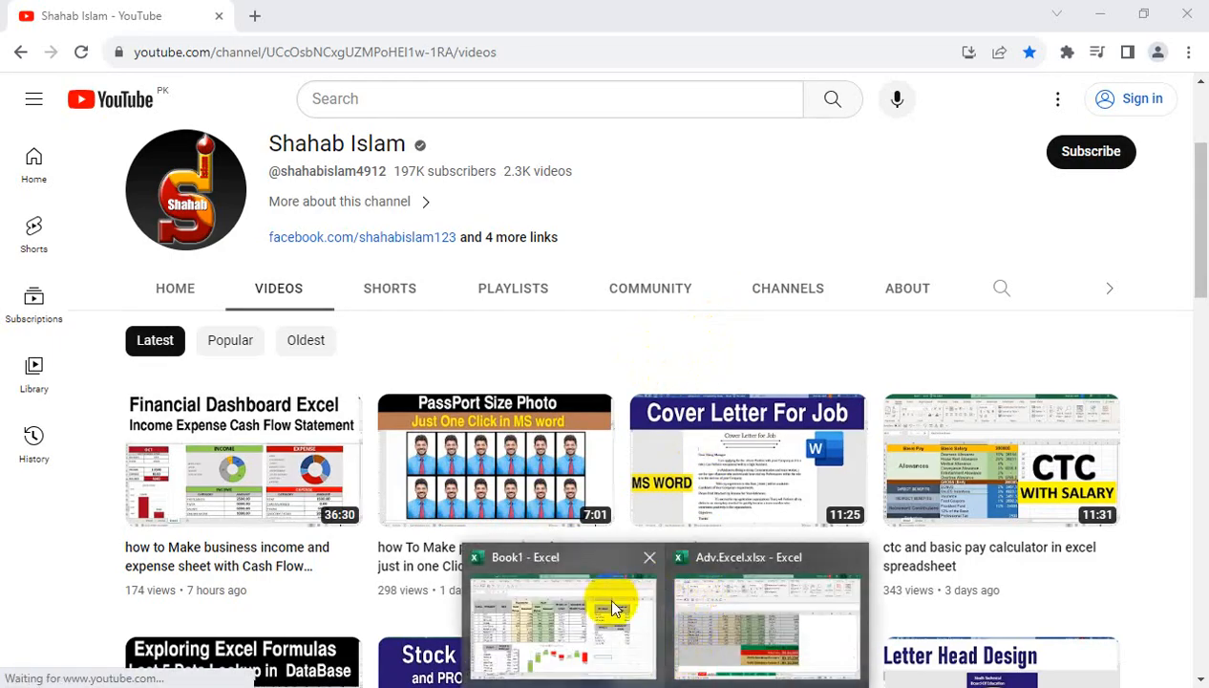
Step: Switch to the Book1 workbook in Excel and examine the finished profit and loss tables and the waterfall chart
left_click(615, 598)
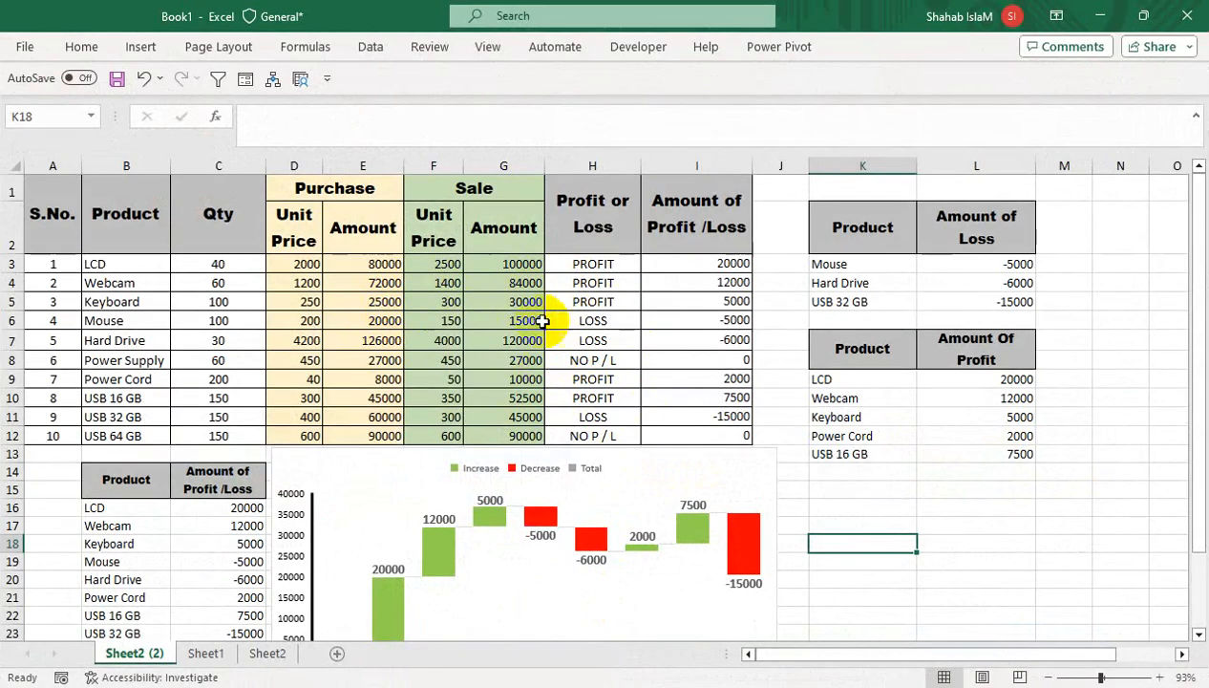
left_click(860, 235)
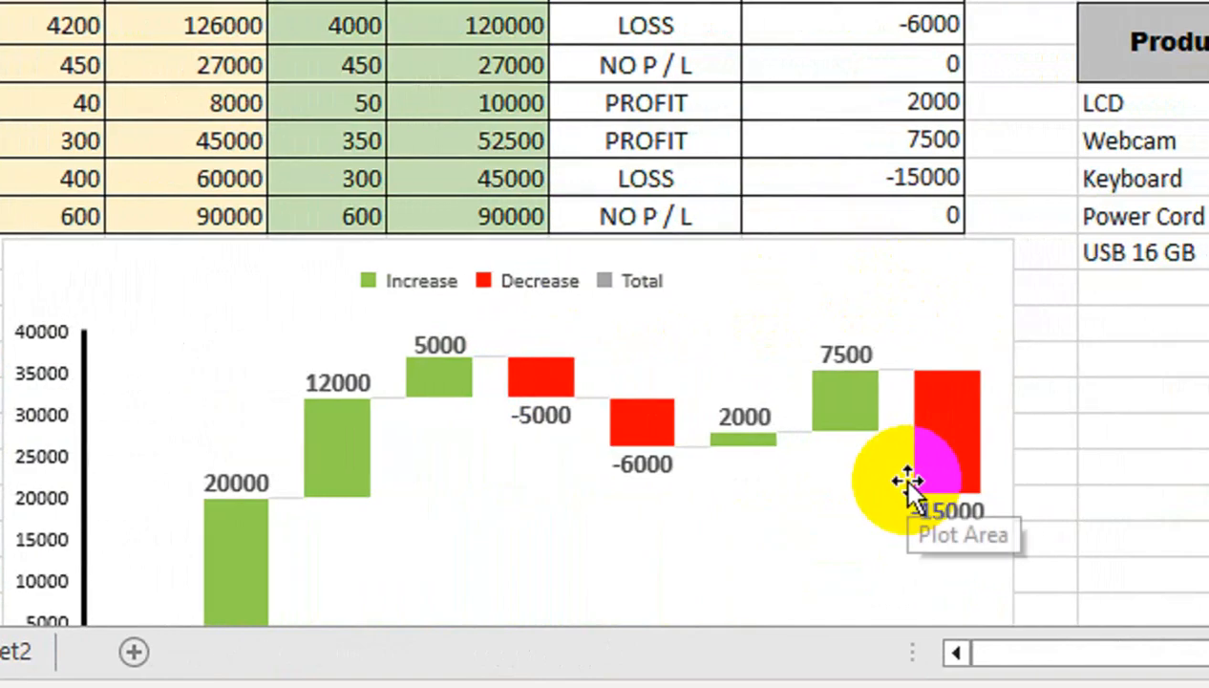
left_click_drag(901, 331, 900, 554)
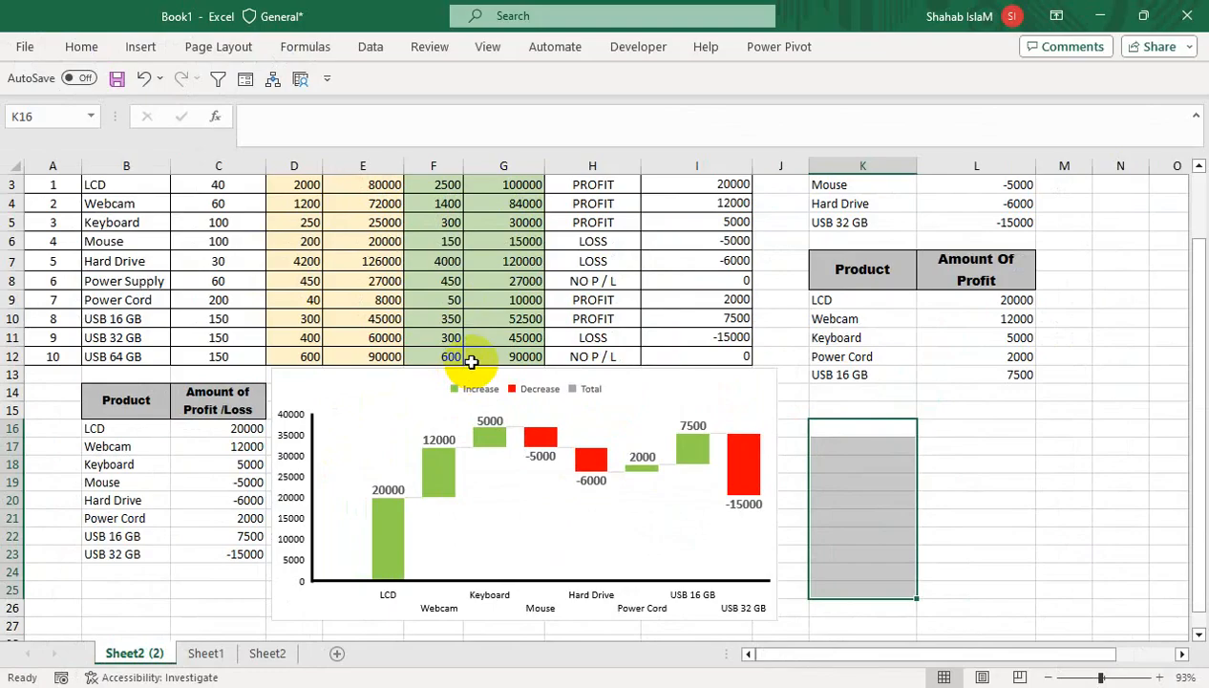
left_click_drag(1142, 429, 1112, 124)
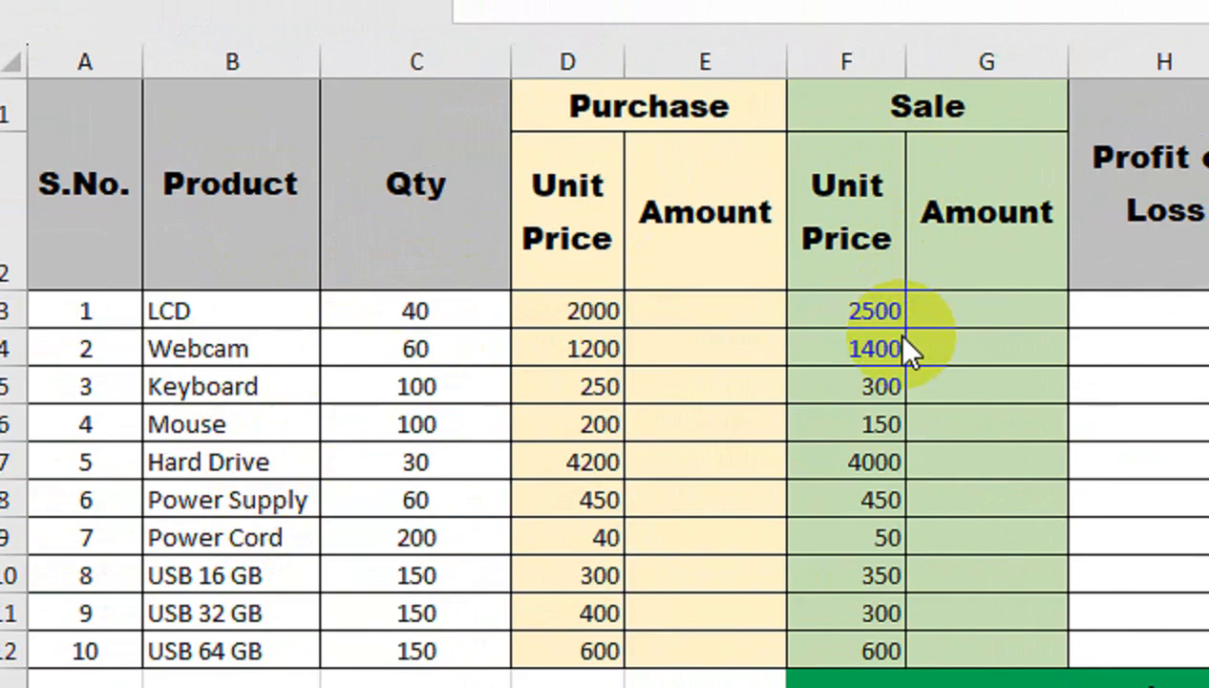
key("Escape")
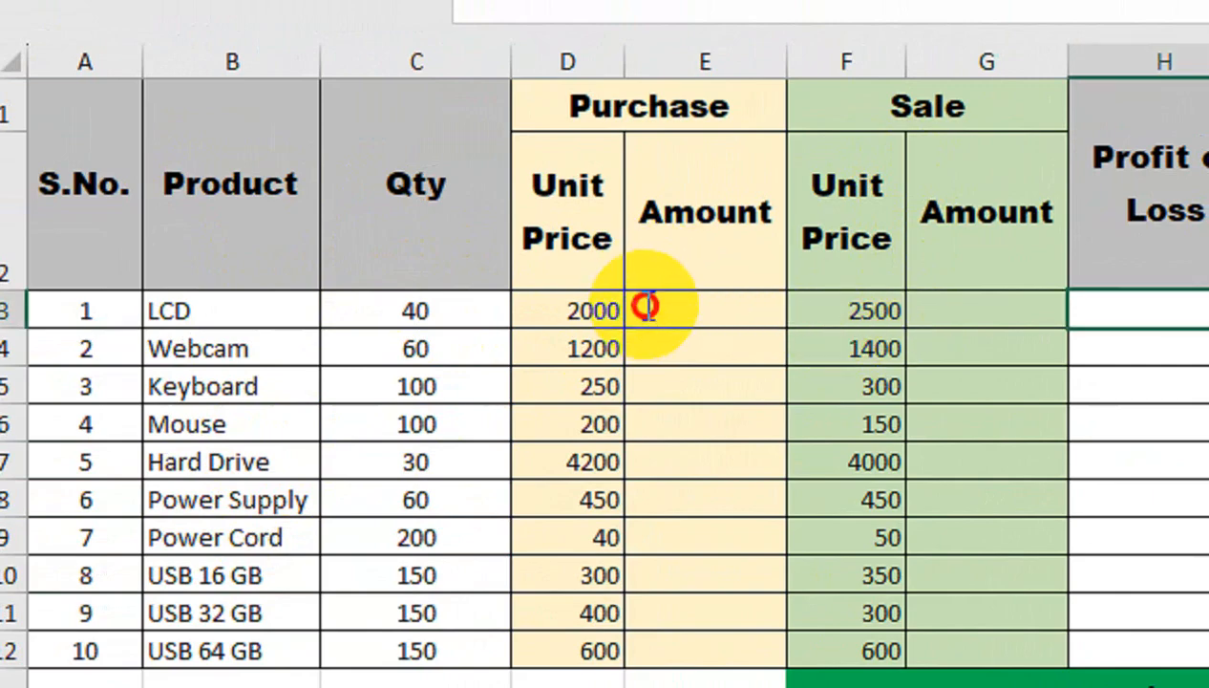
type("=")
left_click(645, 305)
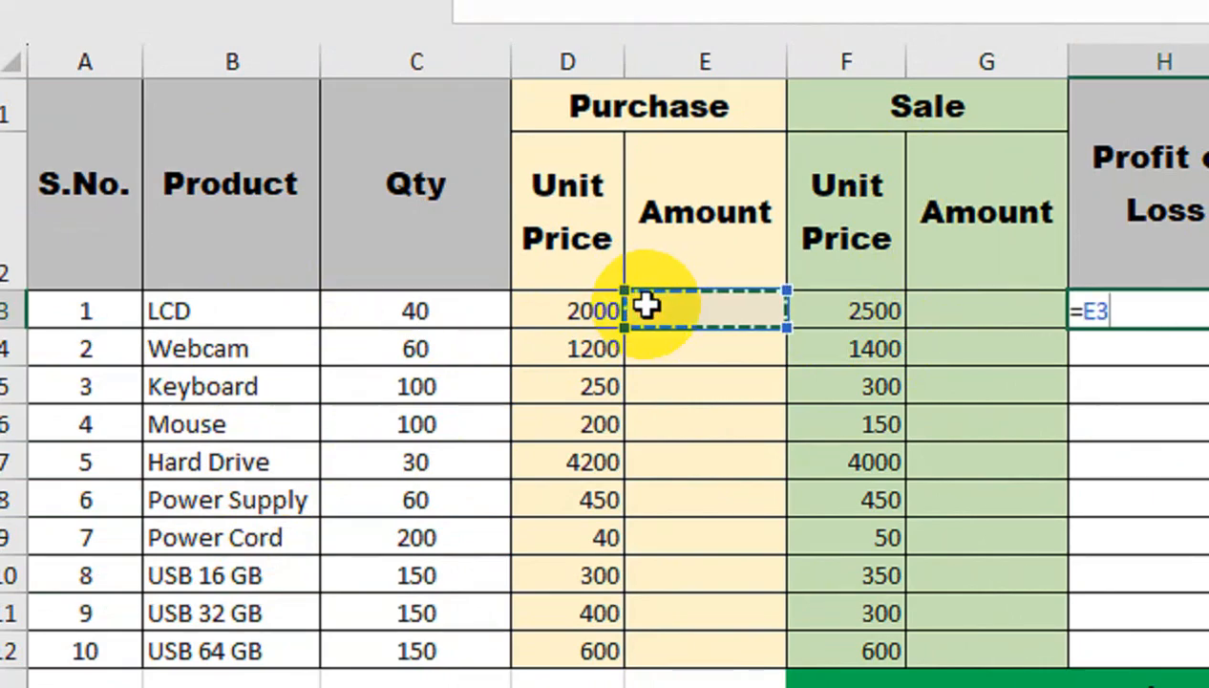
key("BackSpace")
key("BackSpace")
key("BackSpace")
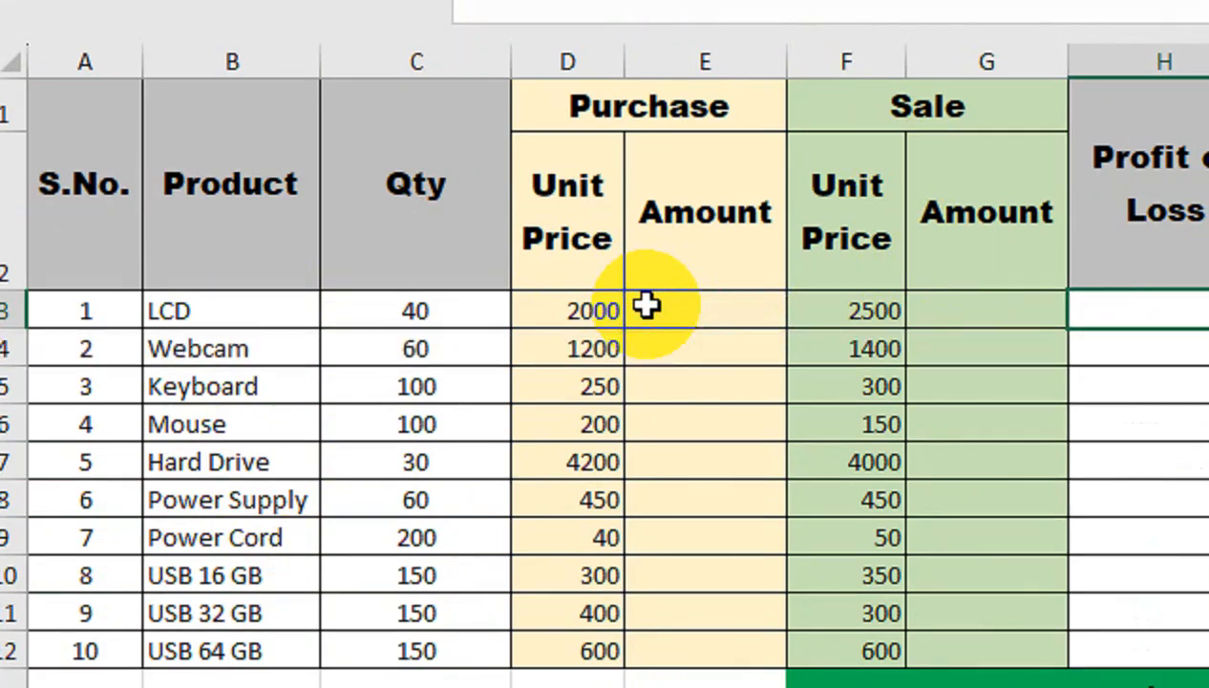
Step: Calculate the LCD purchase amount in E3 with the formula =D3*C3
left_click(650, 308)
type("=")
left_click(594, 311)
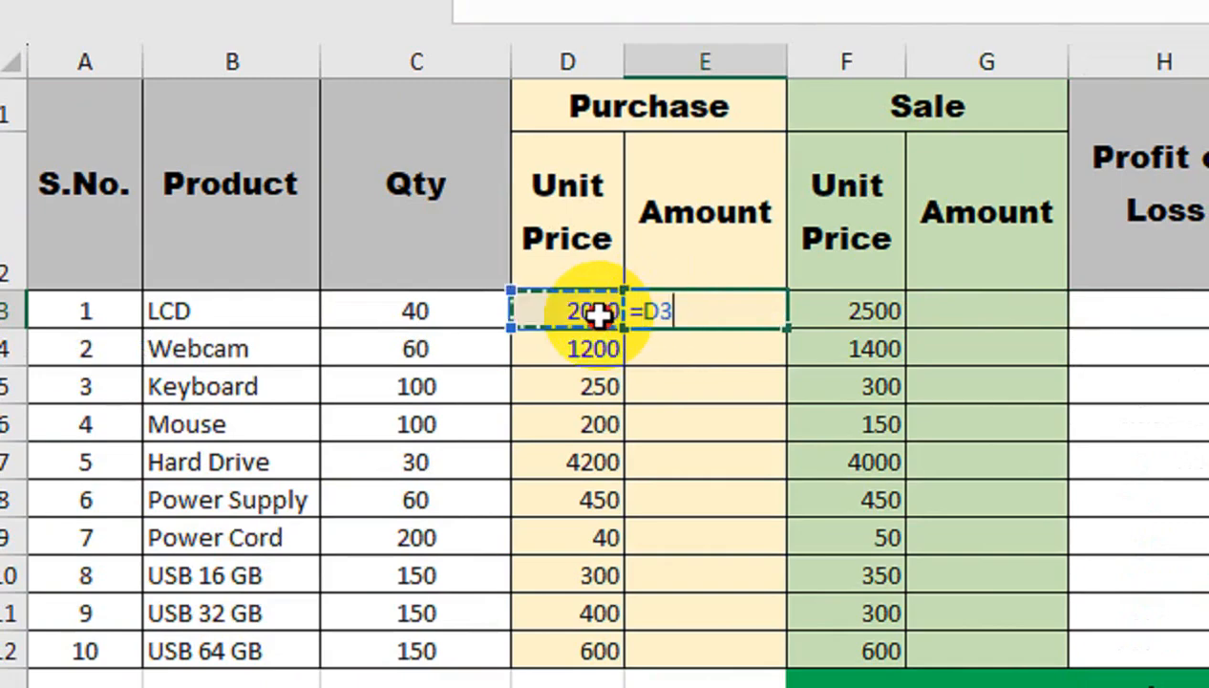
type("*")
left_click(475, 305)
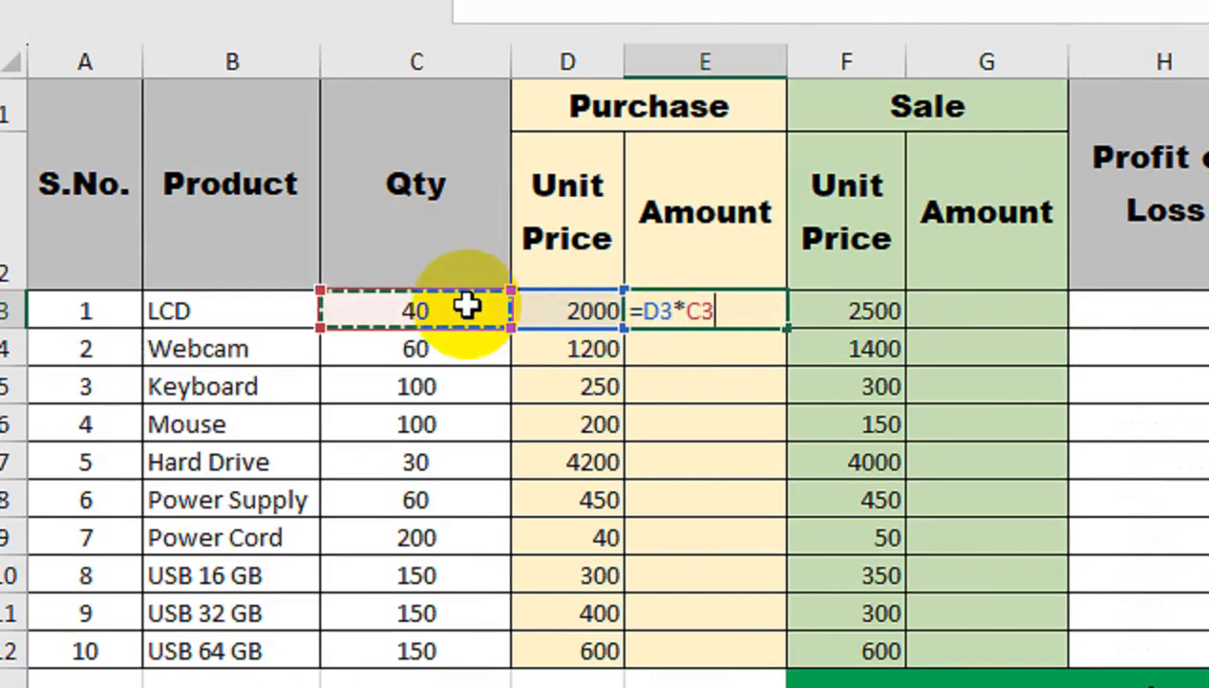
key("Return")
Step: Fill the purchase amount formula from E3 down through E12, without extending it below the product rows
left_click(684, 313)
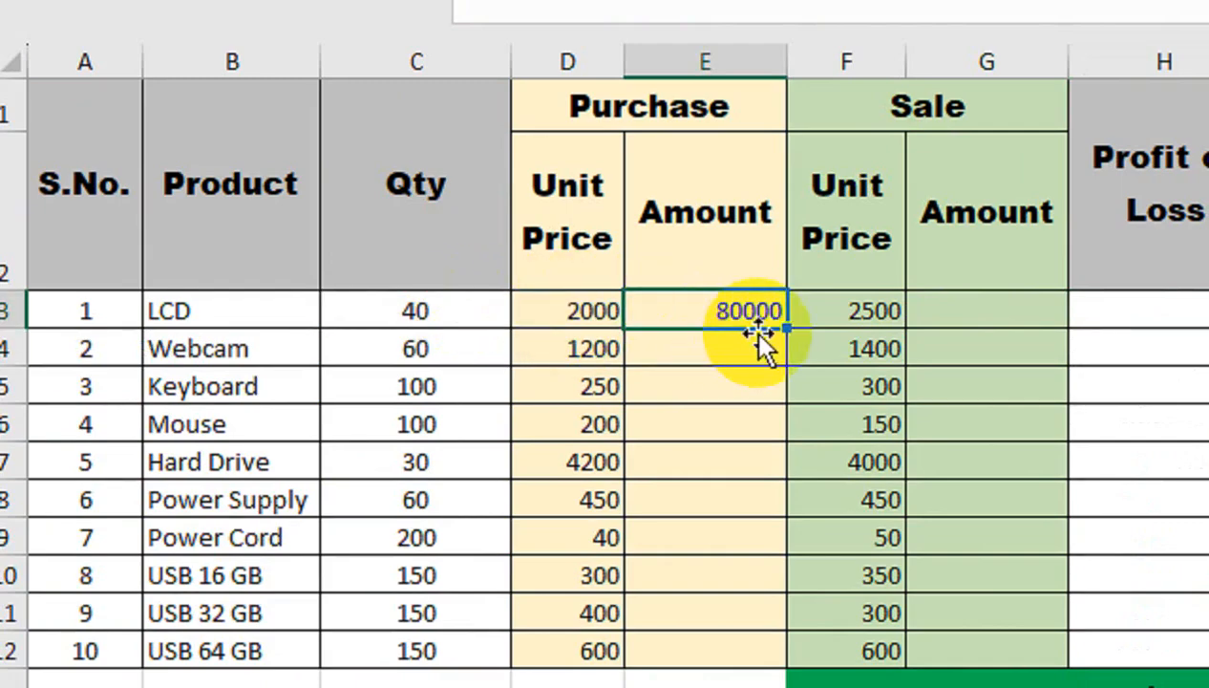
double_click(783, 331)
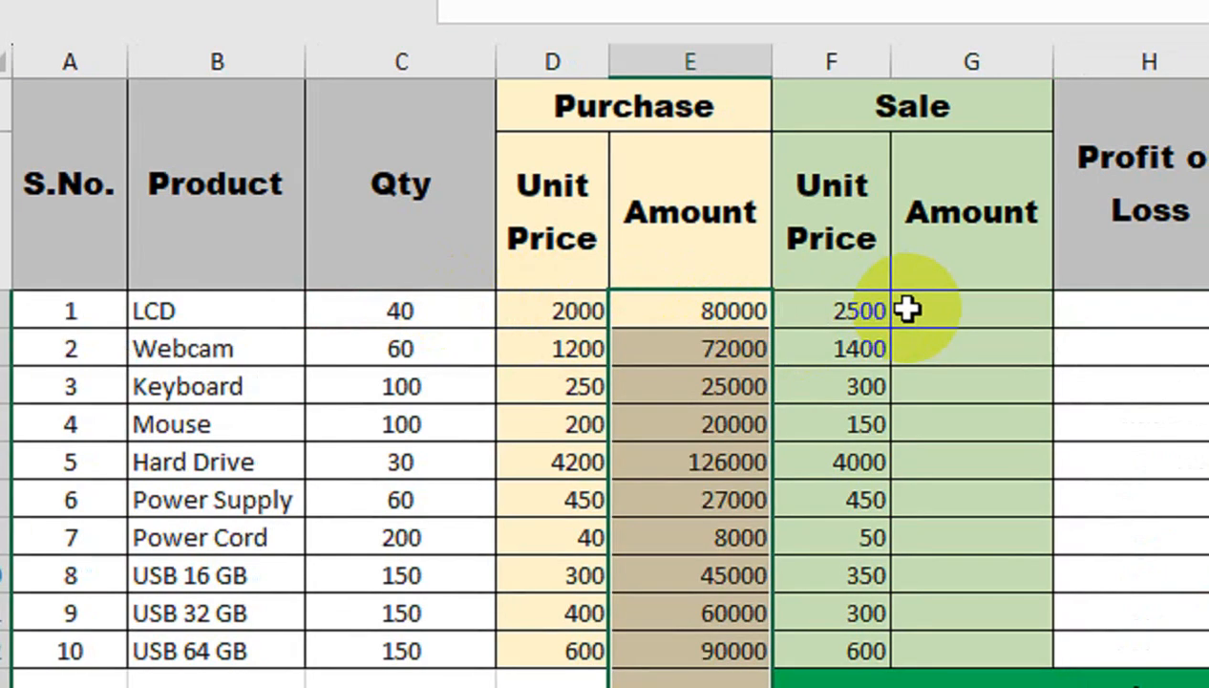
key("ctrl+z")
left_click_drag(764, 324, 767, 519)
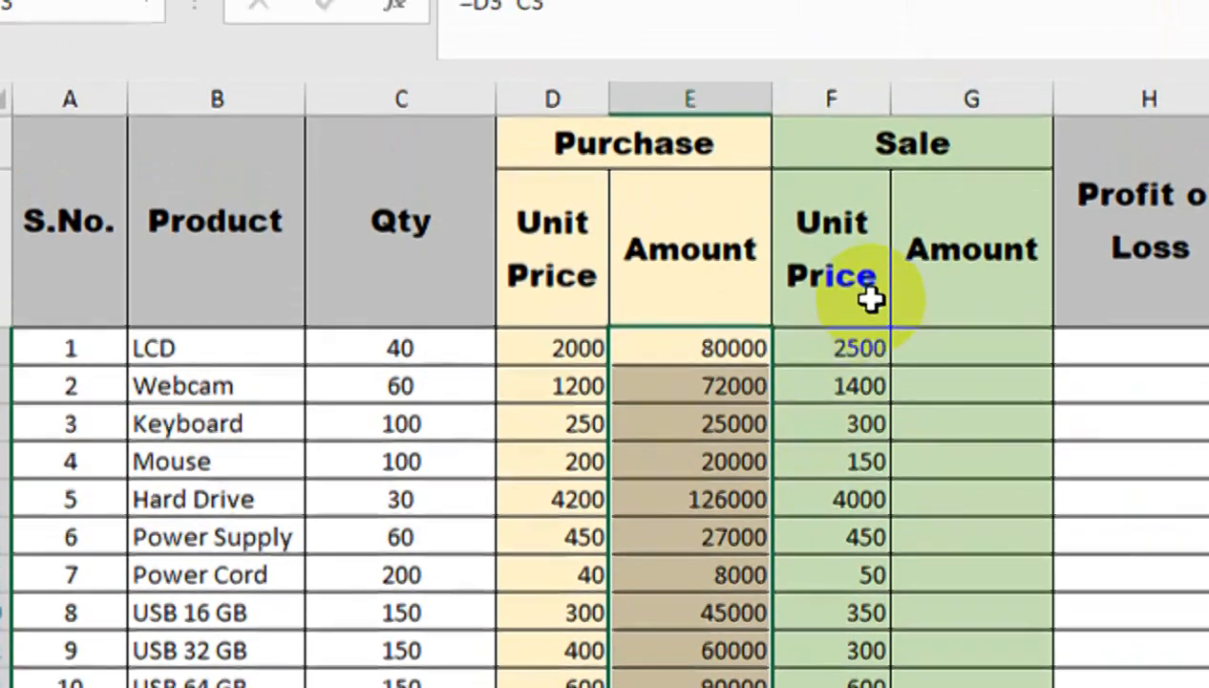
left_click(928, 169)
type("=")
key("Left")
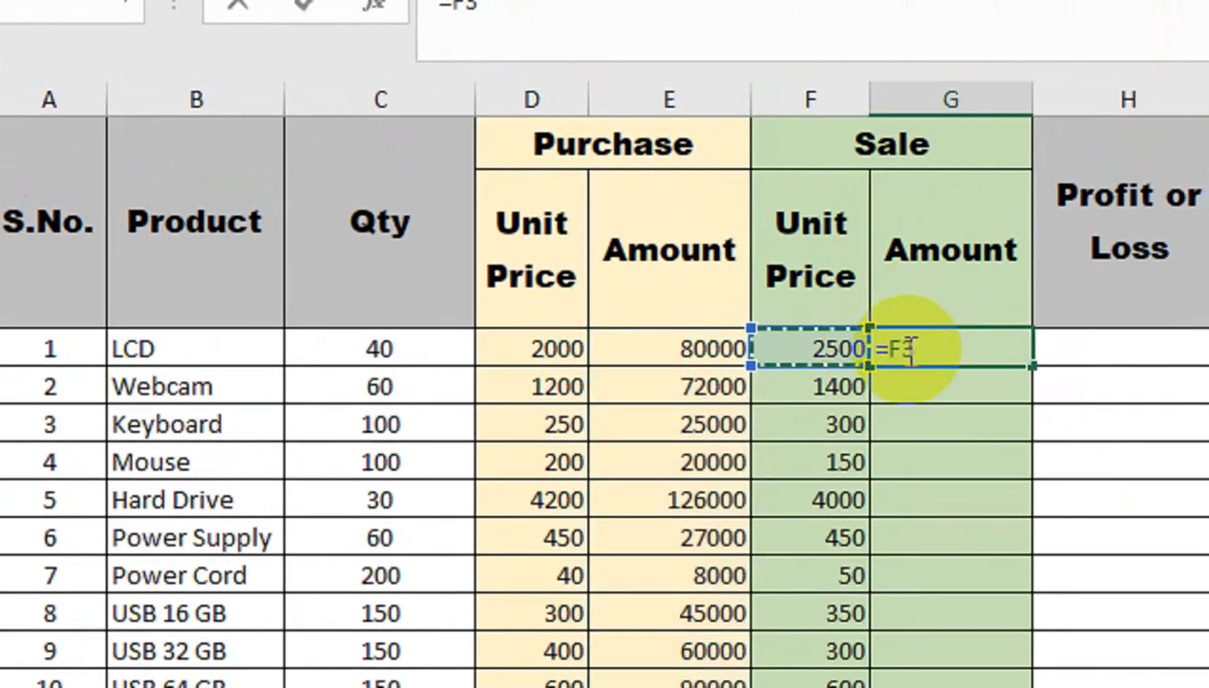
type("*")
key("Left")
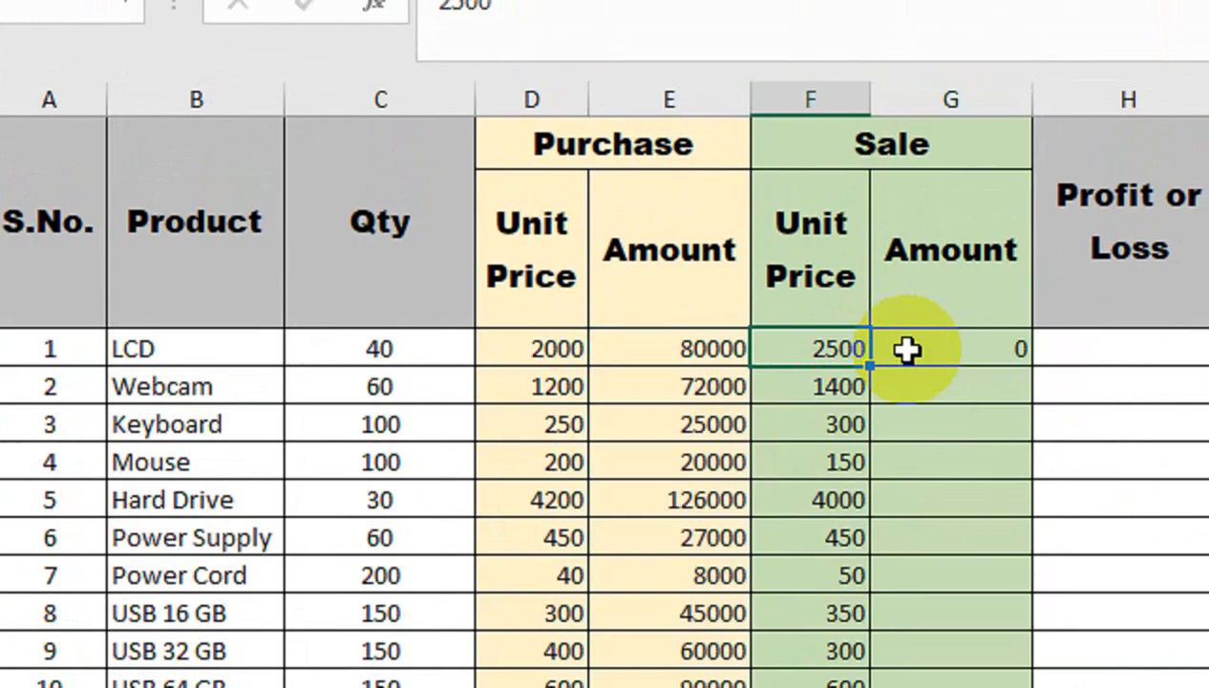
Step: Calculate the sale amount in G3 with =F3*C3 and fill the formula down through G12
key("Right")
type("=")
key("Left")
type("*")
key("Left")
key("Left")
key("Left")
key("Left")
key("ctrl+Return")
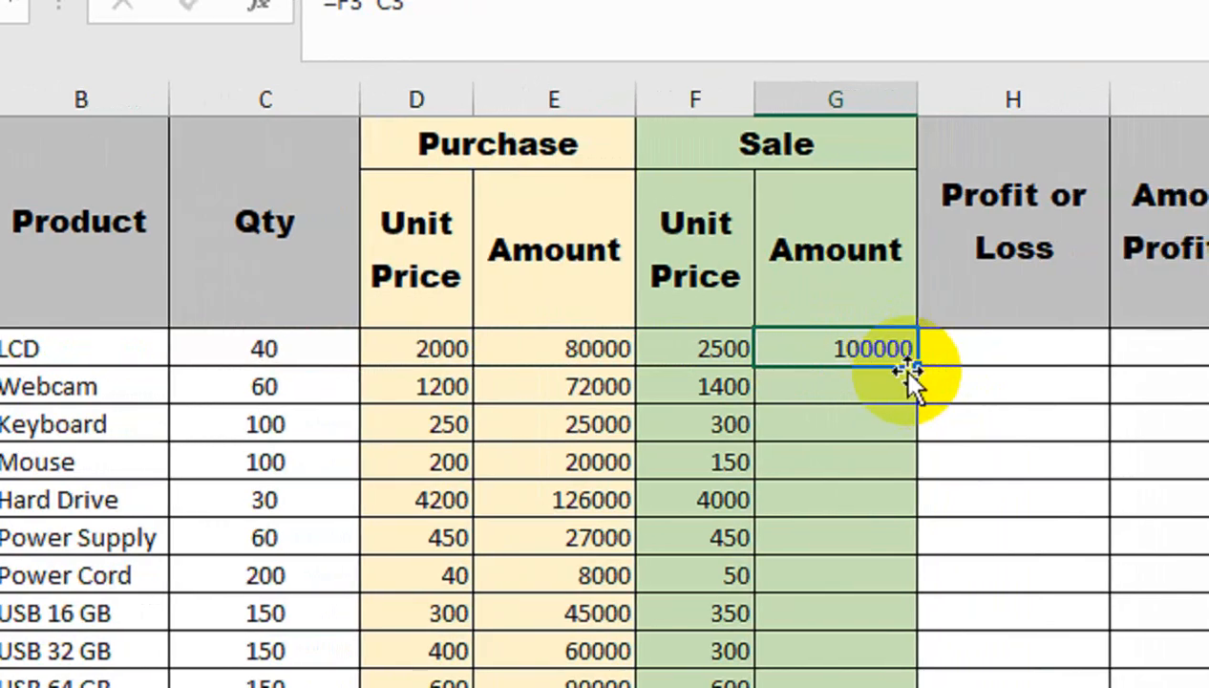
left_click_drag(922, 371, 891, 687)
left_click_drag(873, 604, 879, 573)
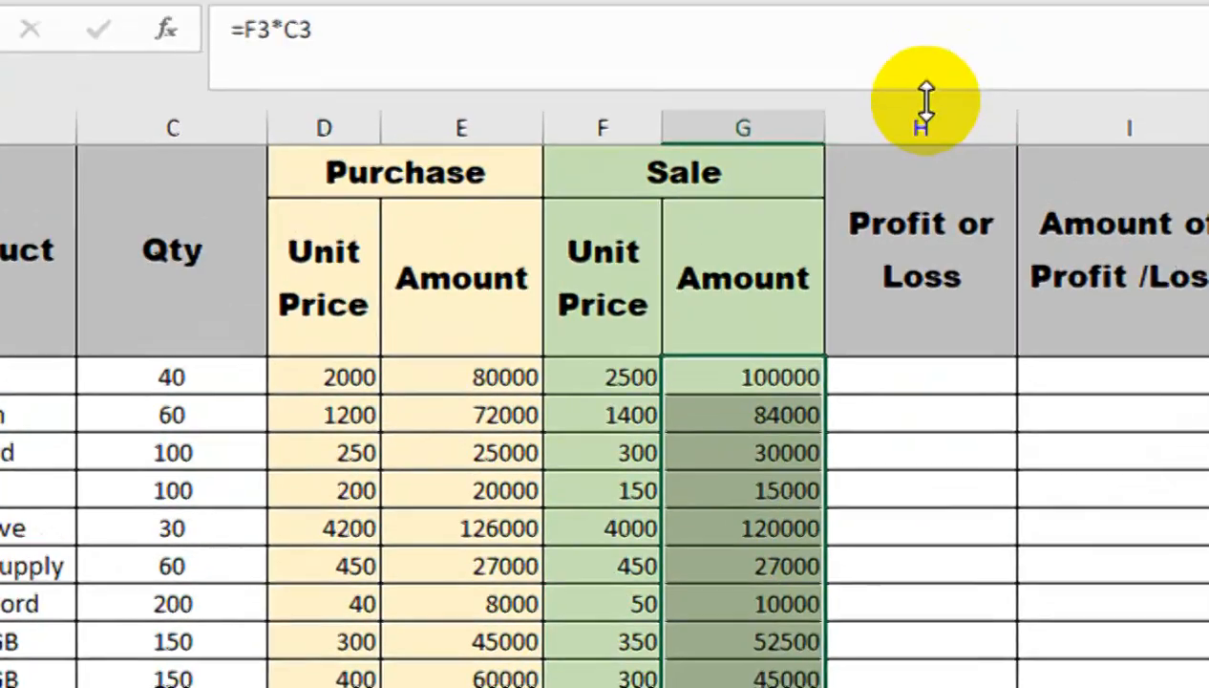
Step: Begin an IF formula in H3 that tests G3>E3 and returns "PROFIT" when true
left_click(999, 214)
type("=IF(")
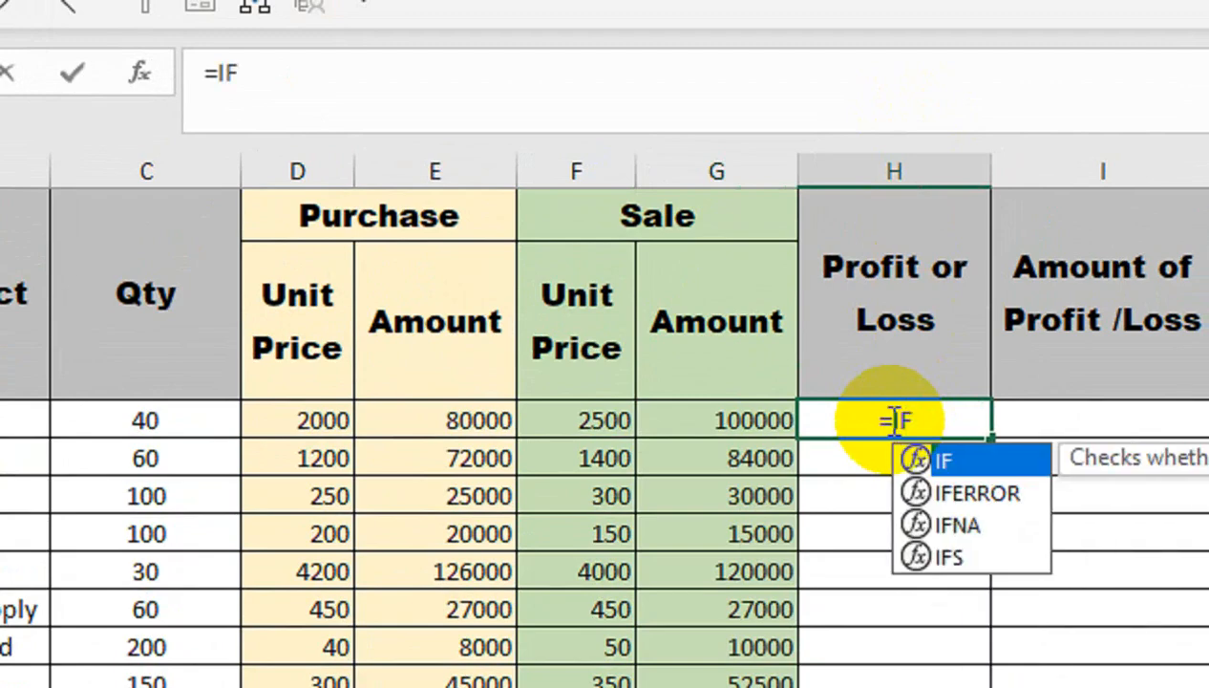
key("Left")
type(">")
key("Left")
key("Left")
key("Left")
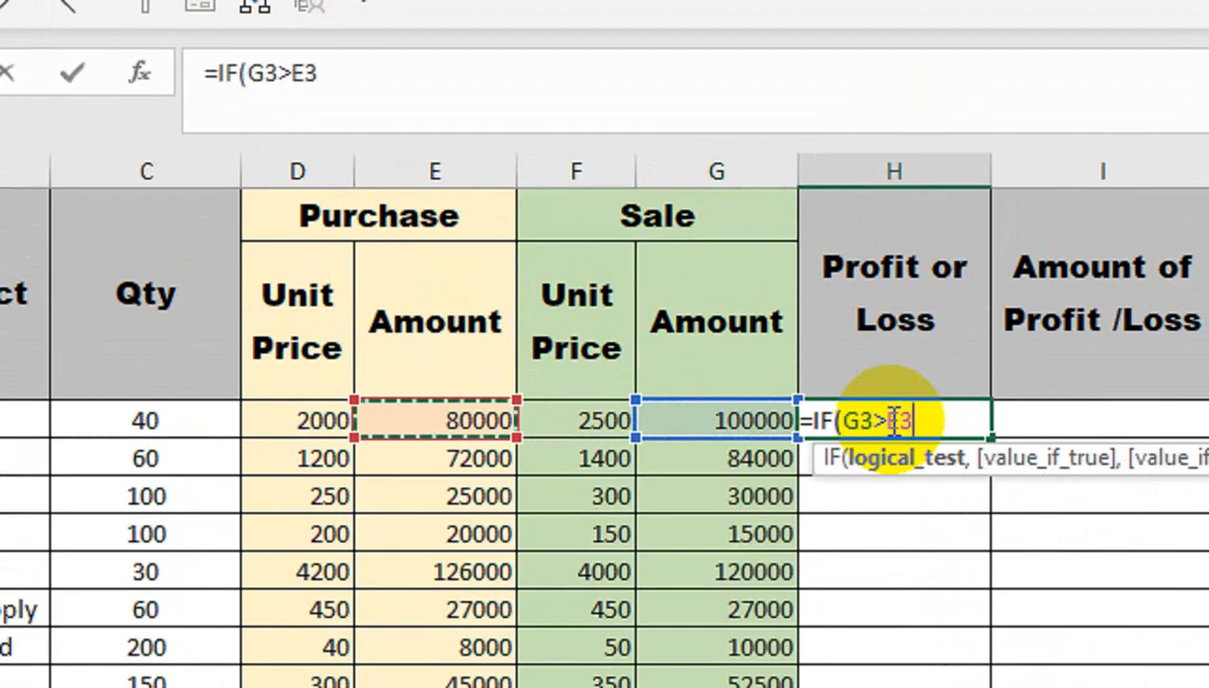
type(",\"PROFT")
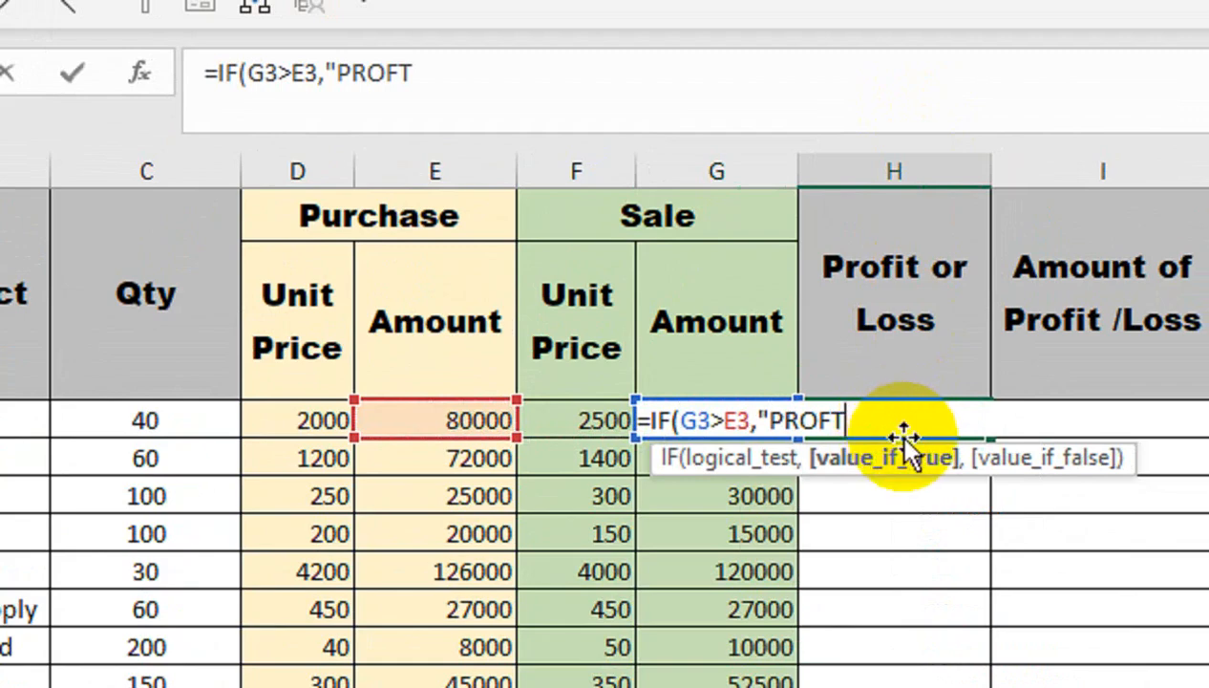
key("BackSpace")
type("IT")
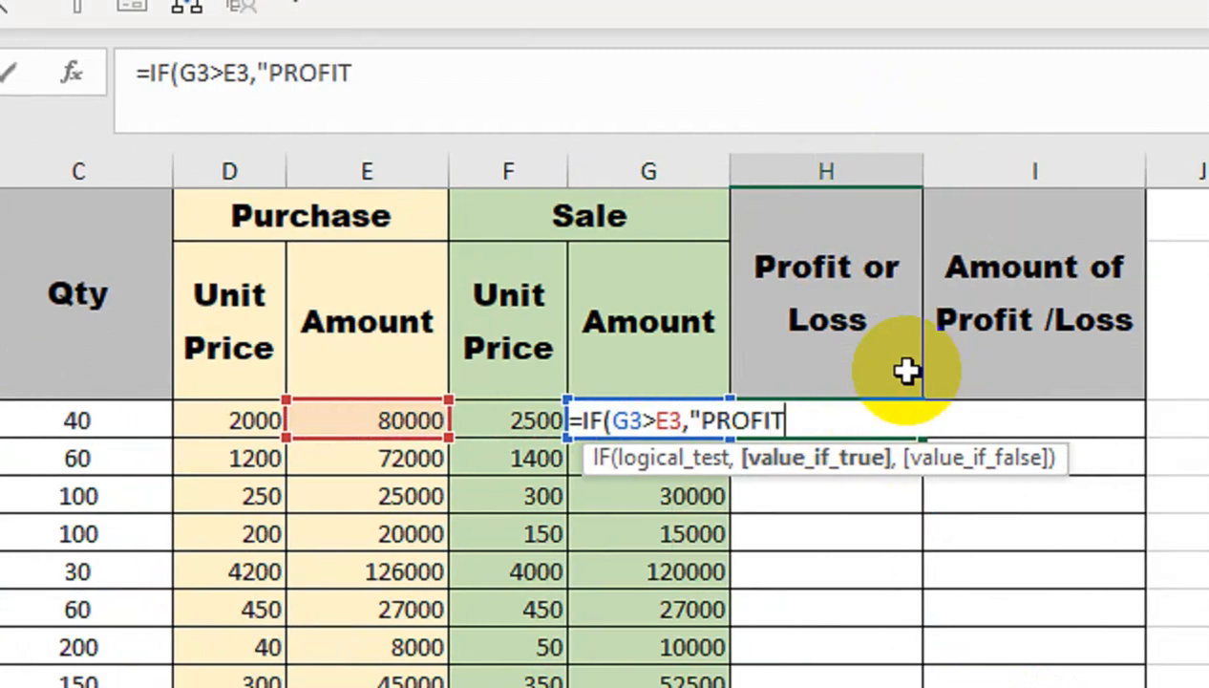
Step: Nest a second IF as the false result in H3, testing G3<E3 and returning "LOSS"
type("\",I")
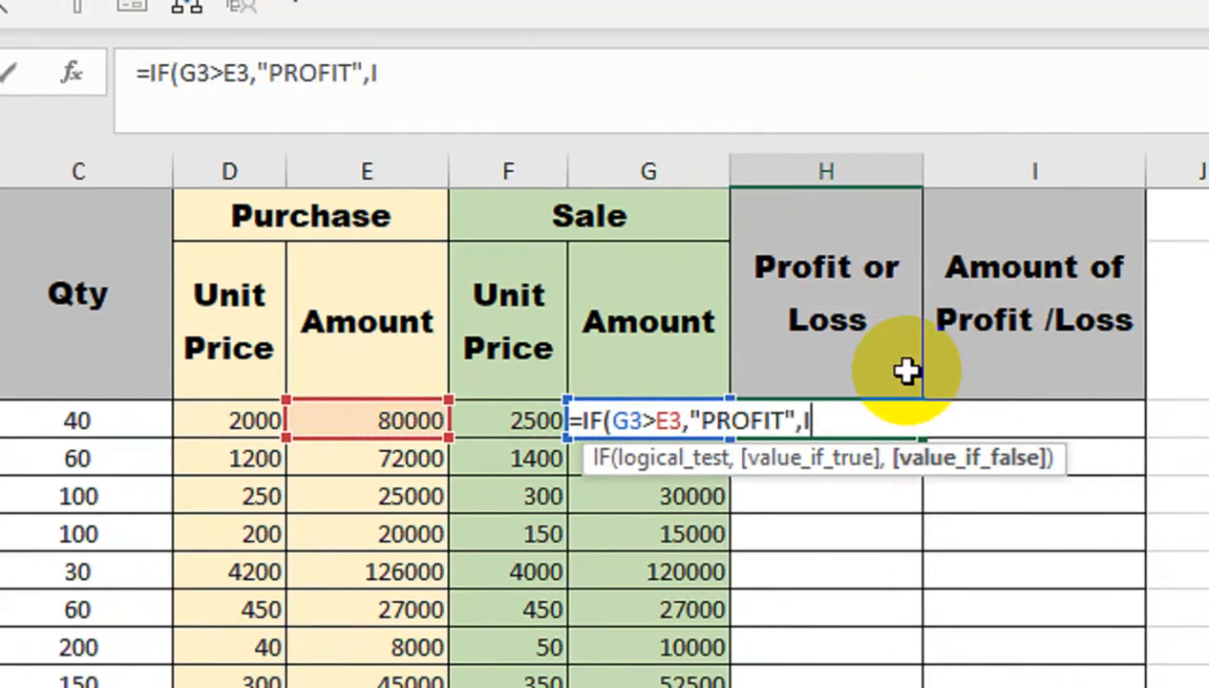
type("F(")
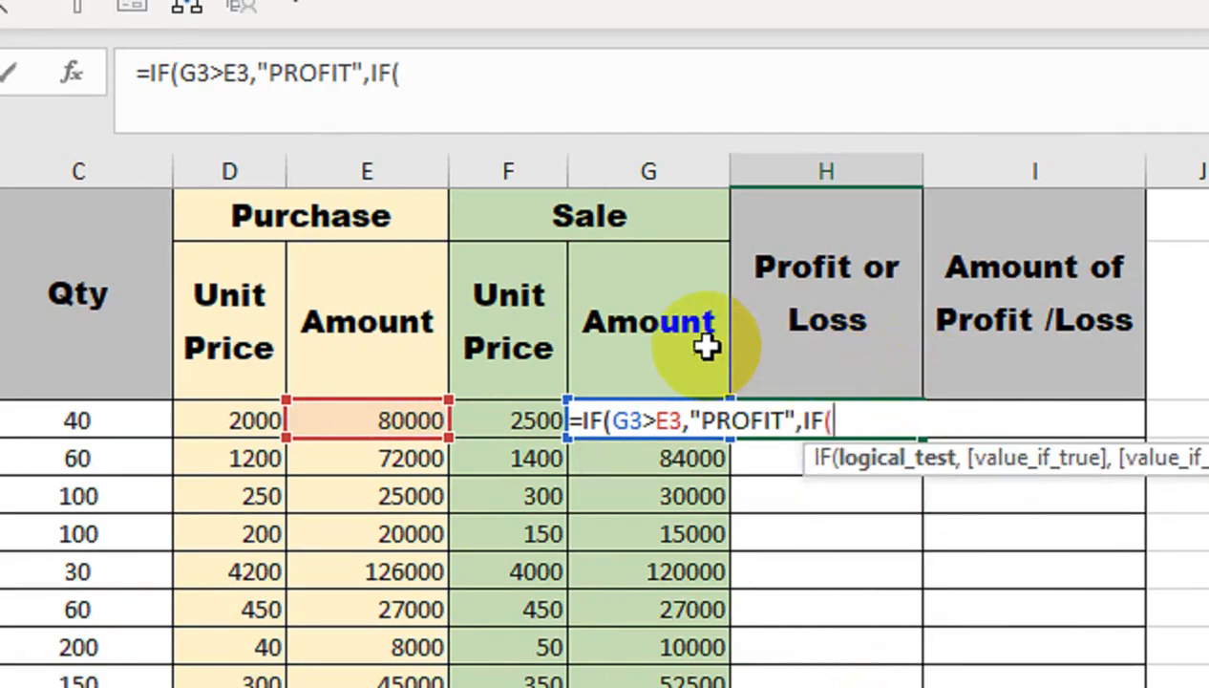
left_click(701, 348)
key("Down")
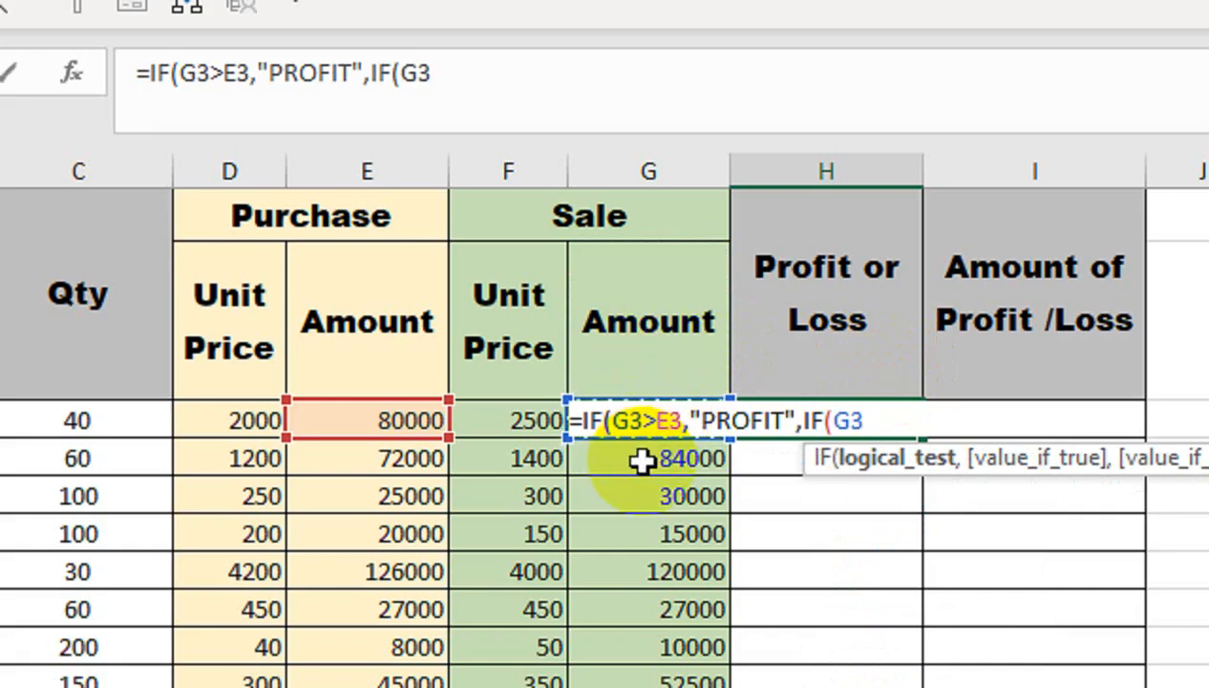
type("<")
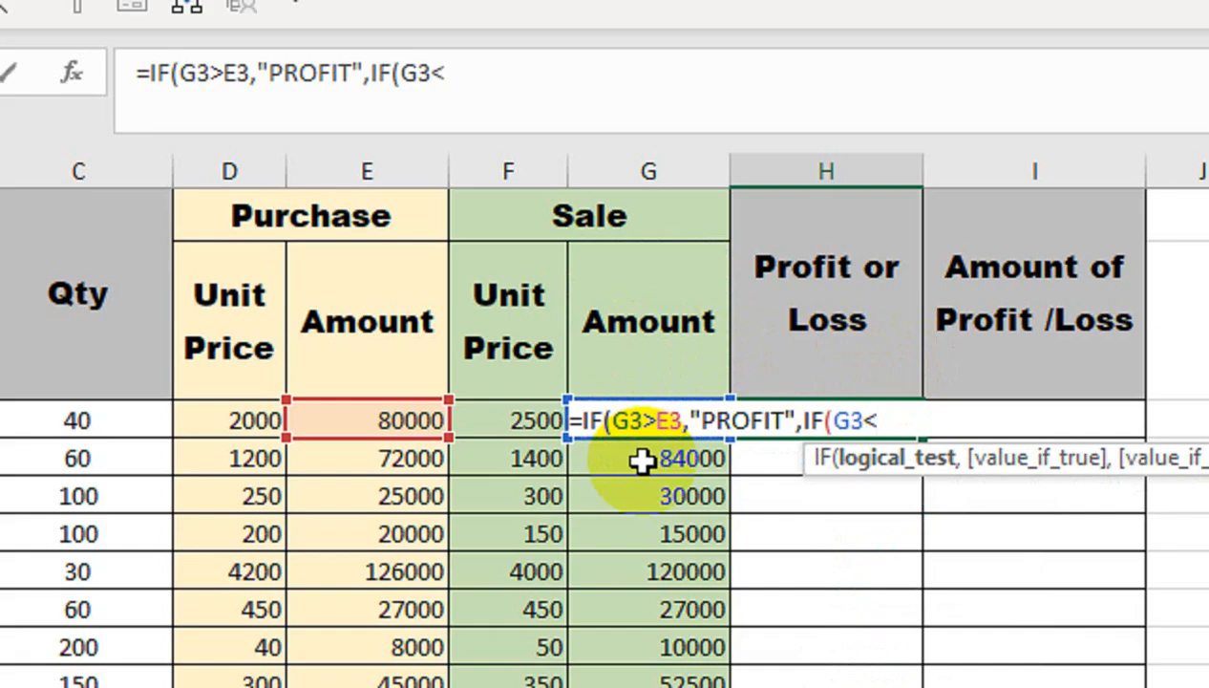
left_click(399, 422)
type(",\"LO")
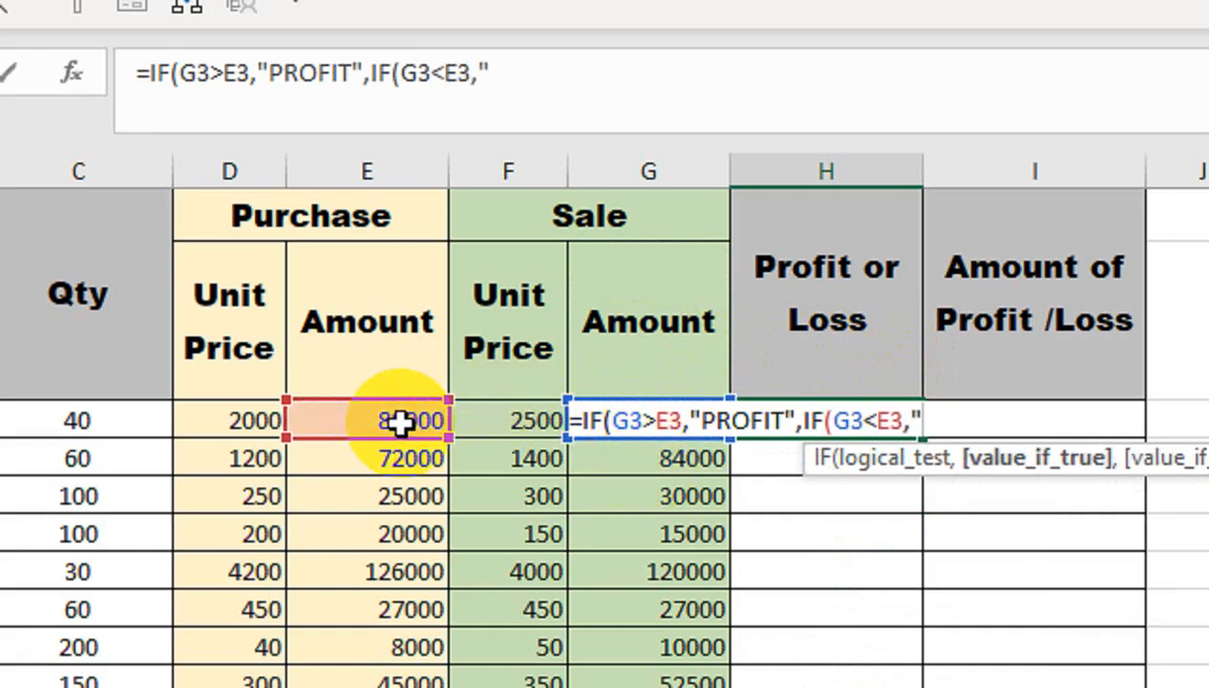
type("SS\",")
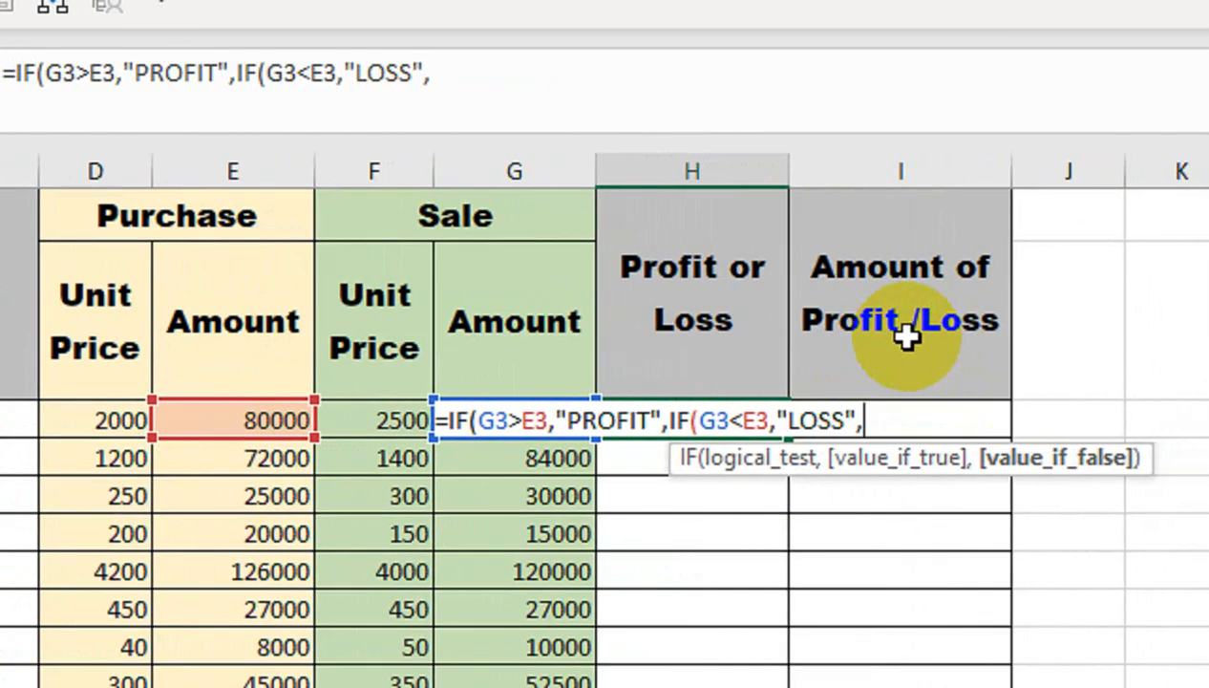
Step: Complete the H3 formula with "NP/NL" as the final false result and accept the closing-parenthesis correction
type("\"")
type("NP")
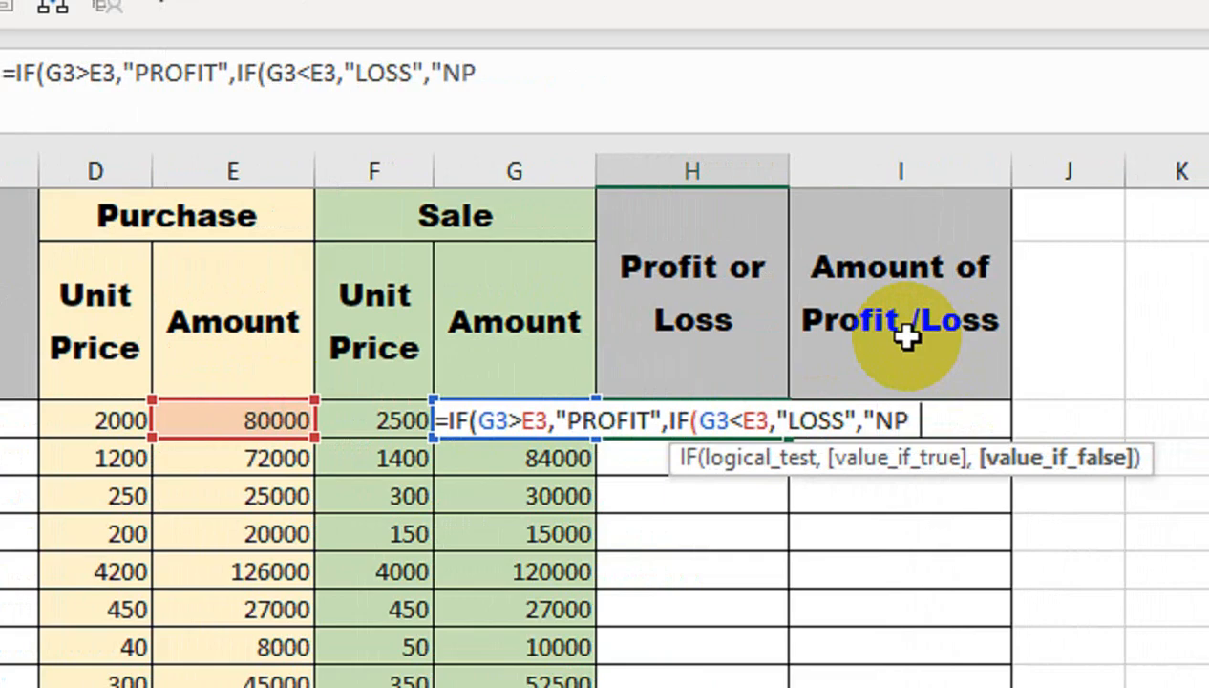
type("/N")
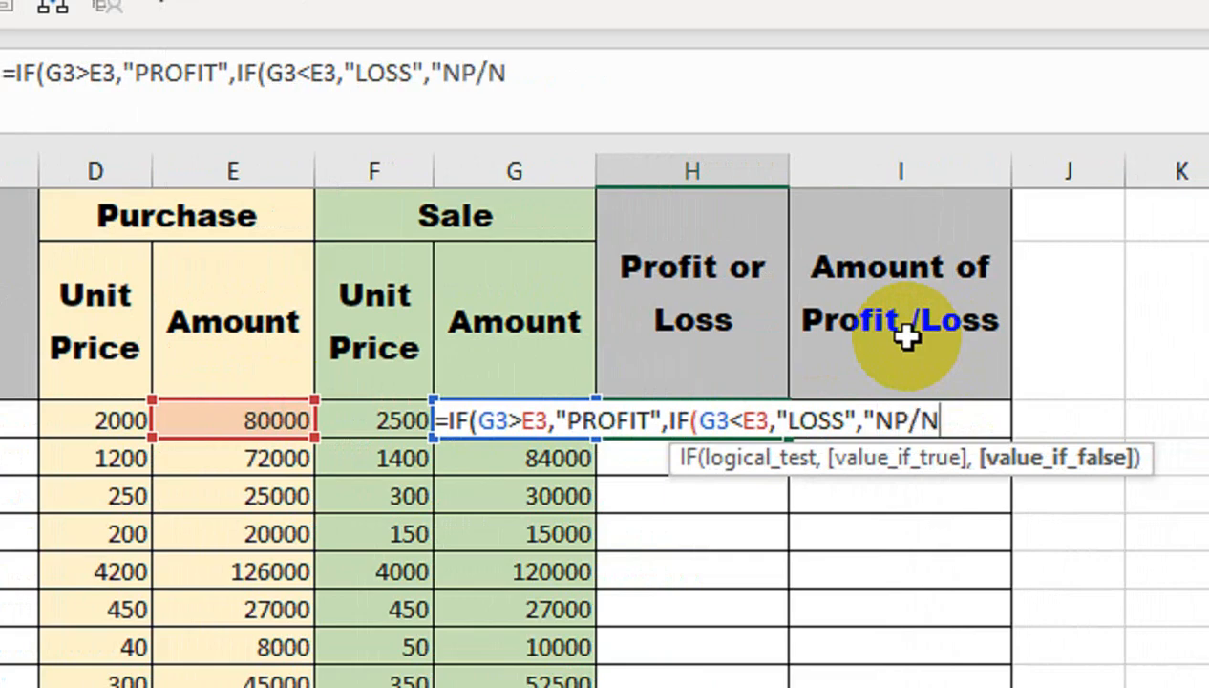
type("L\"")
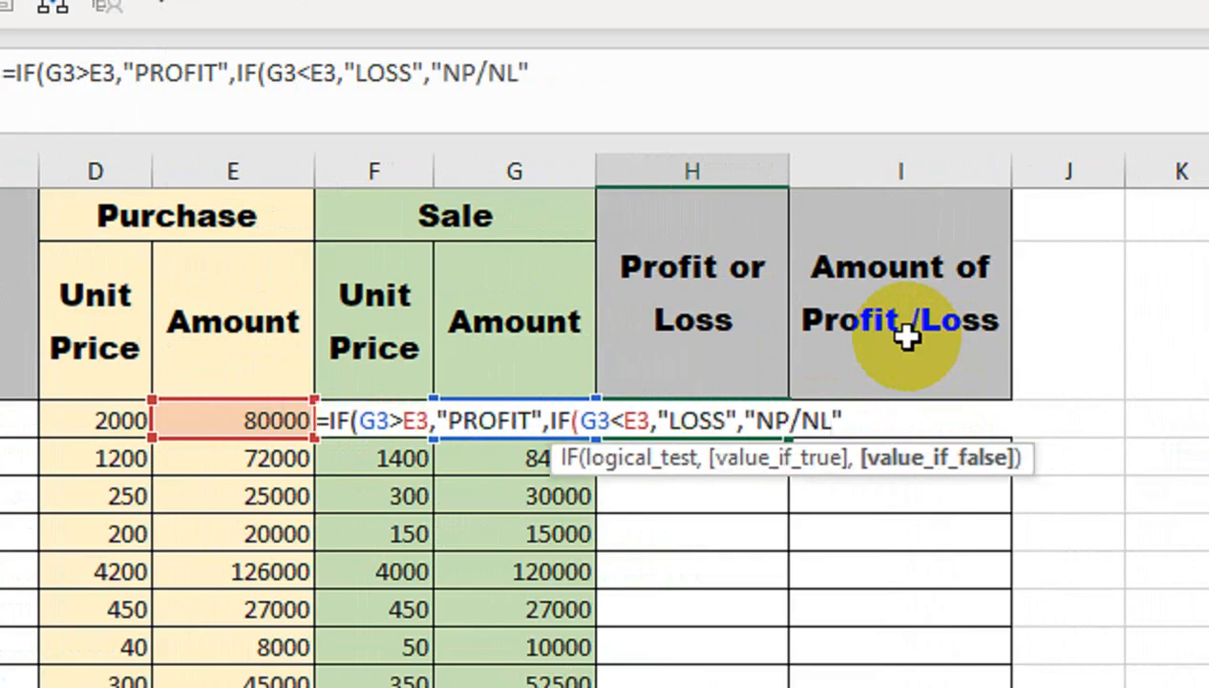
type(")")
key("Return")
key("Return")
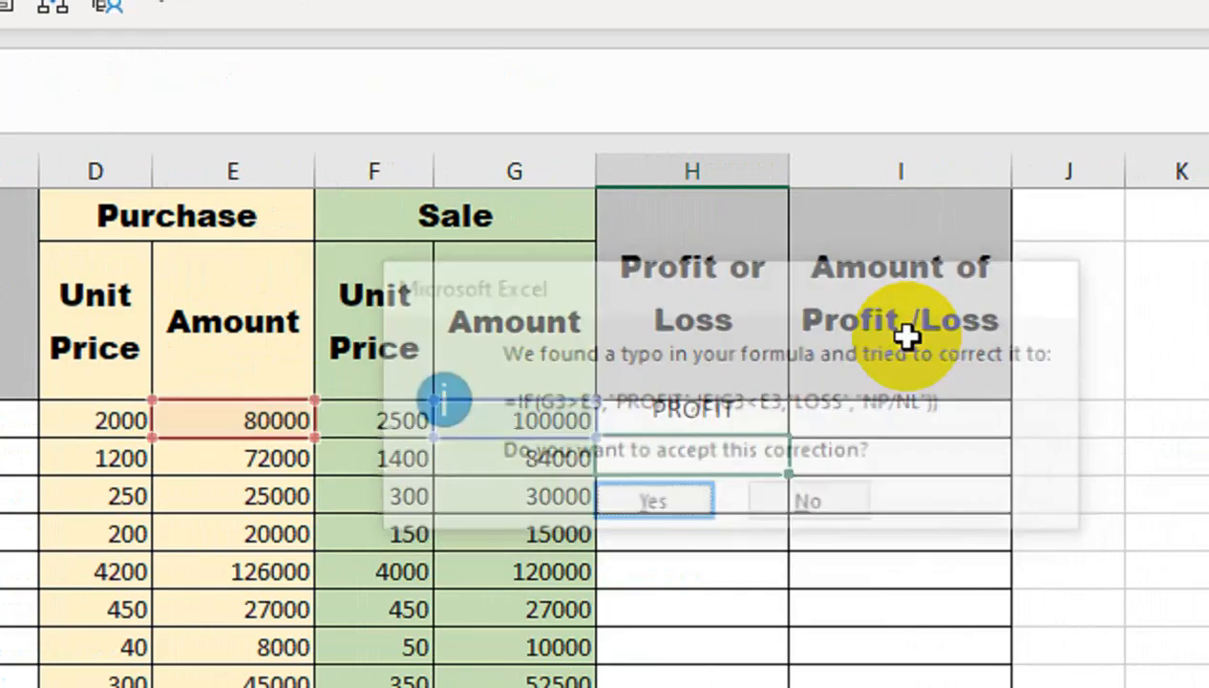
Step: Fill the Profit or Loss formula from H3 down through H12 for all products
left_click(749, 409)
double_click(788, 435)
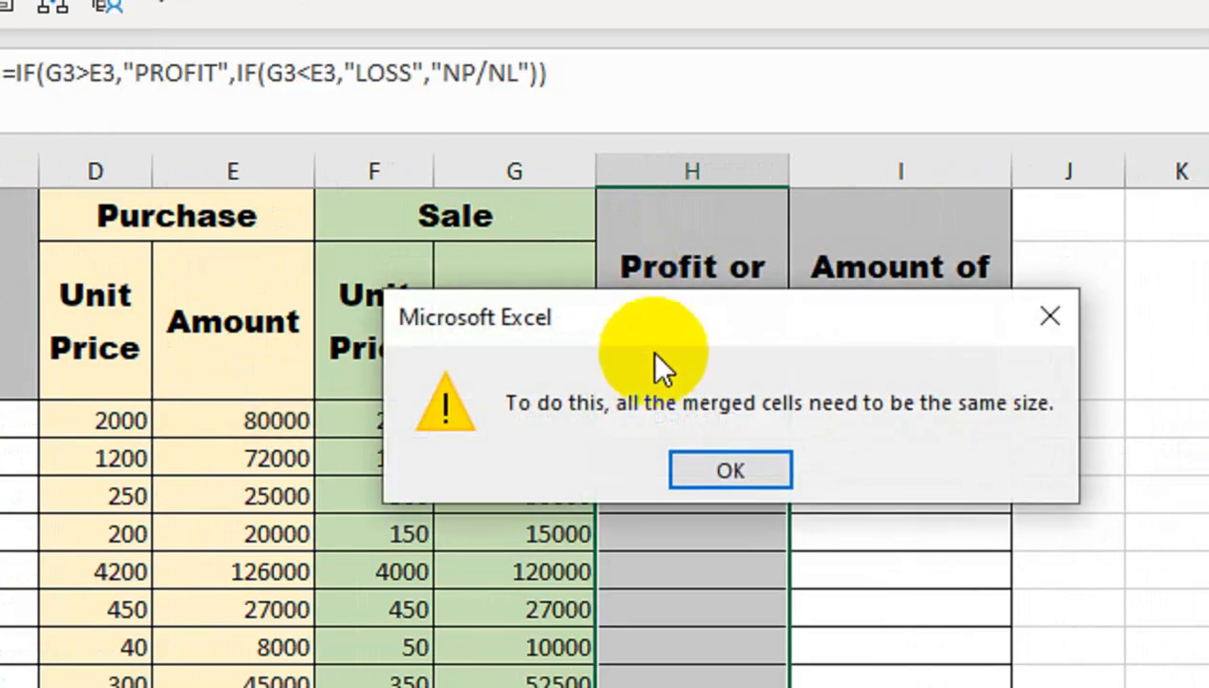
left_click(728, 468)
left_click_drag(785, 441, 776, 573)
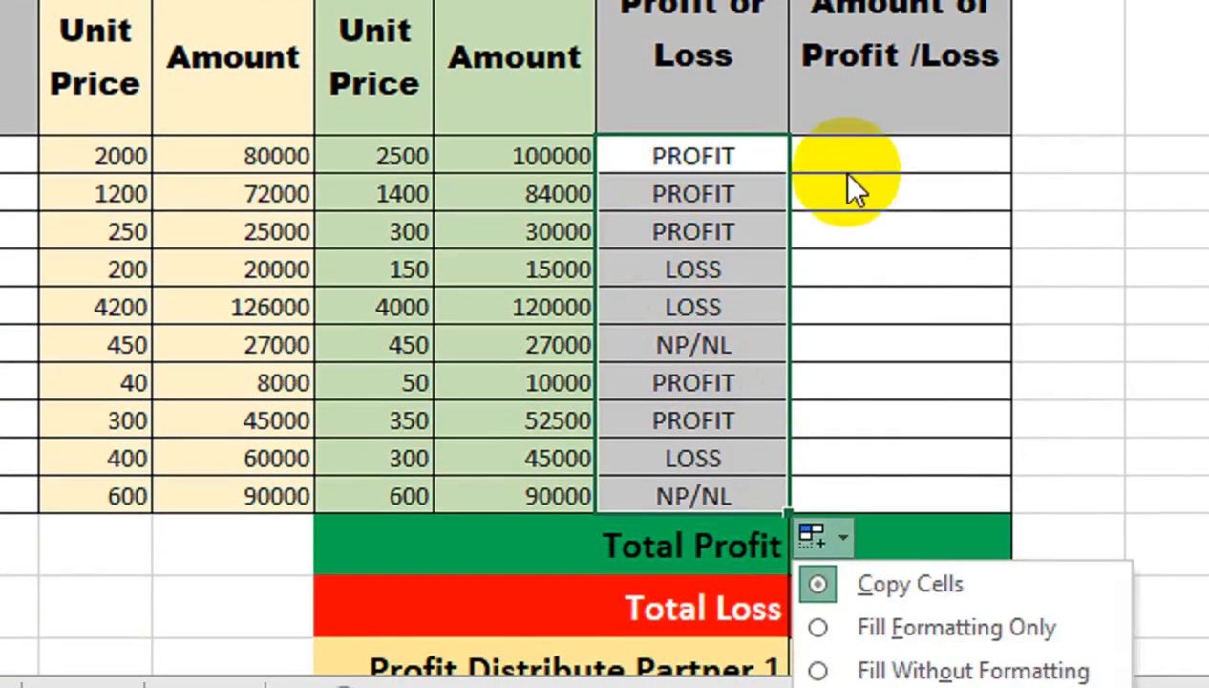
Step: Calculate the first product's profit/loss amount in I3 with =G3-E3 and fill the formula down through I12
left_click(848, 160)
double_click(850, 160)
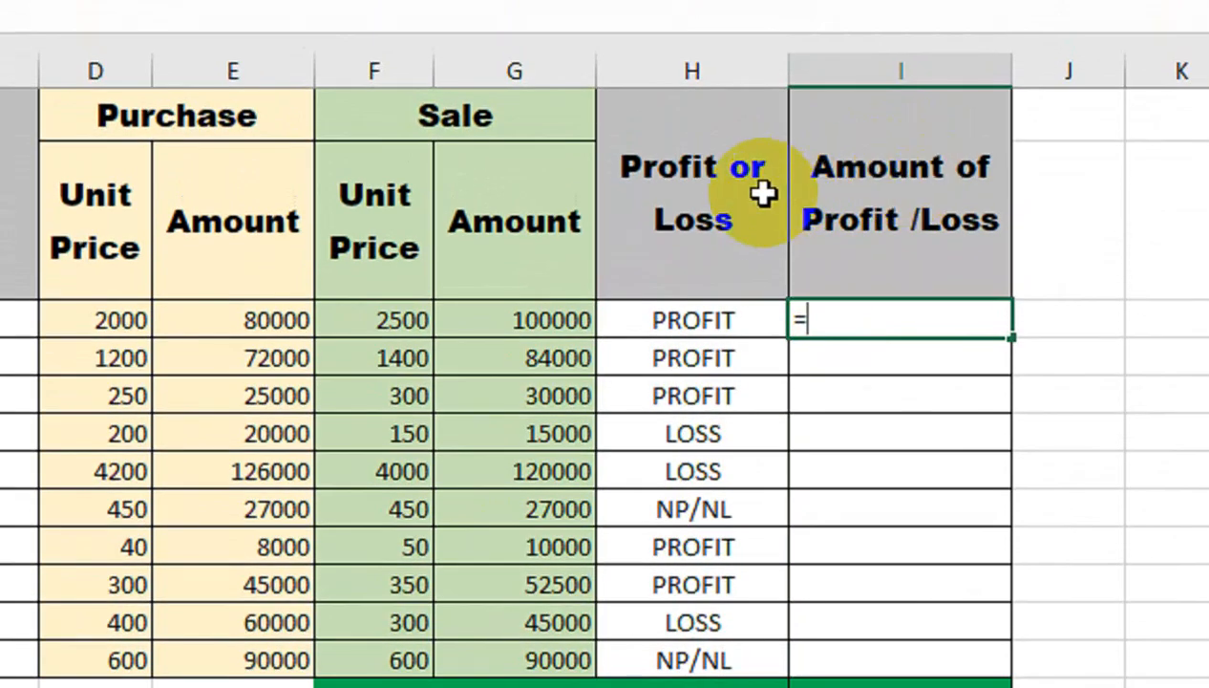
type("=")
left_click(513, 323)
type("-")
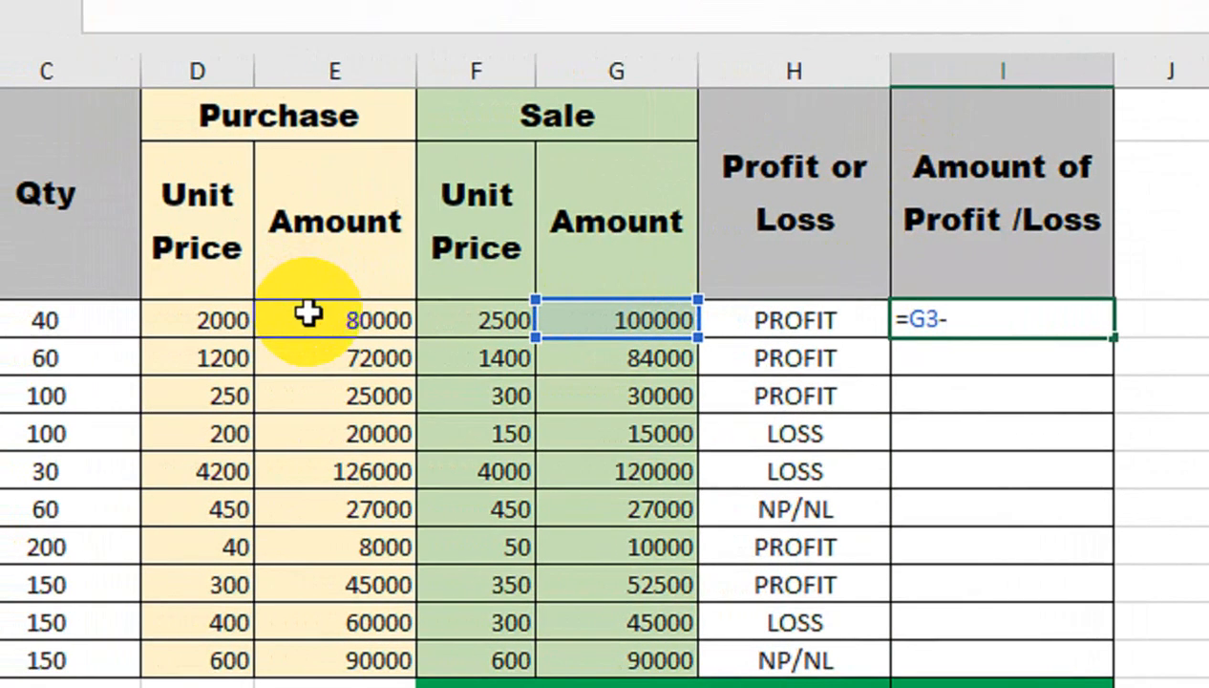
left_click(218, 320)
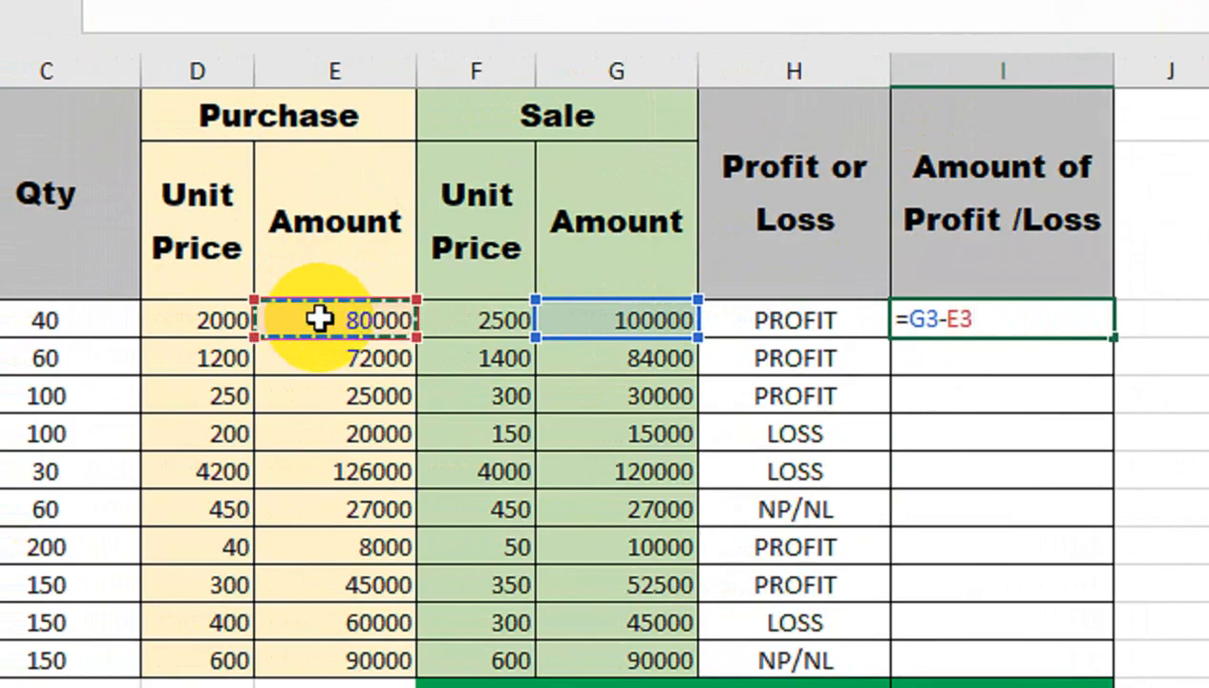
key("Return")
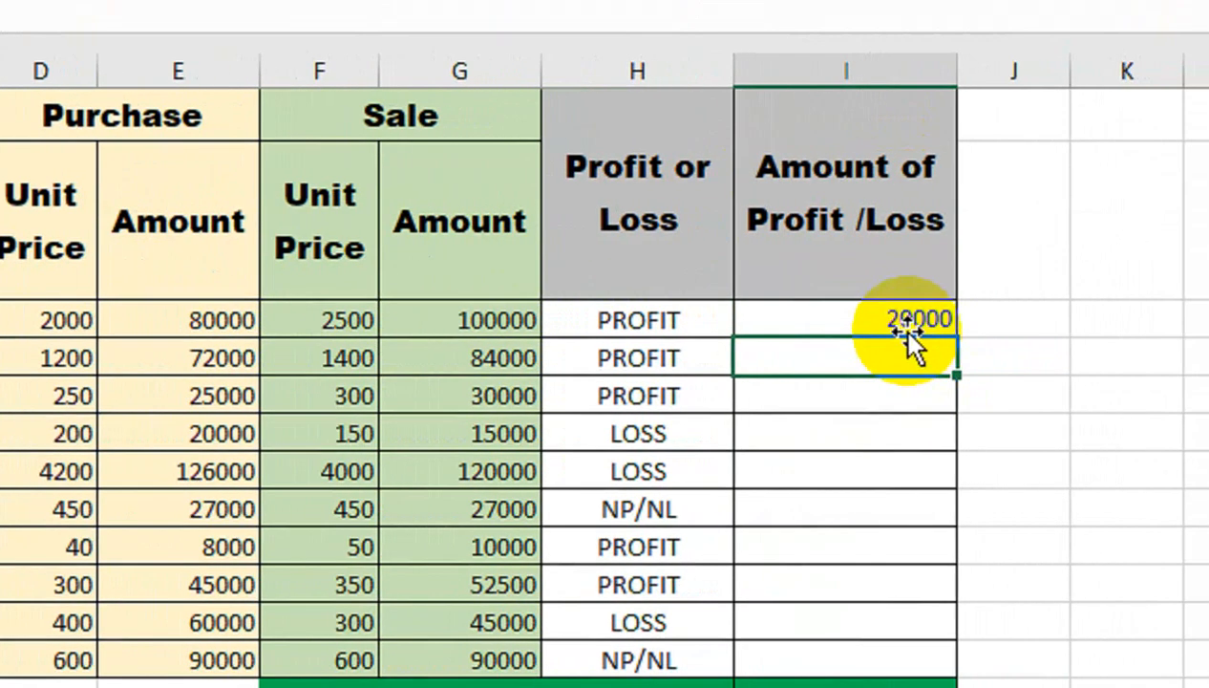
left_click_drag(1017, 324, 1060, 659)
left_click_drag(894, 523, 893, 526)
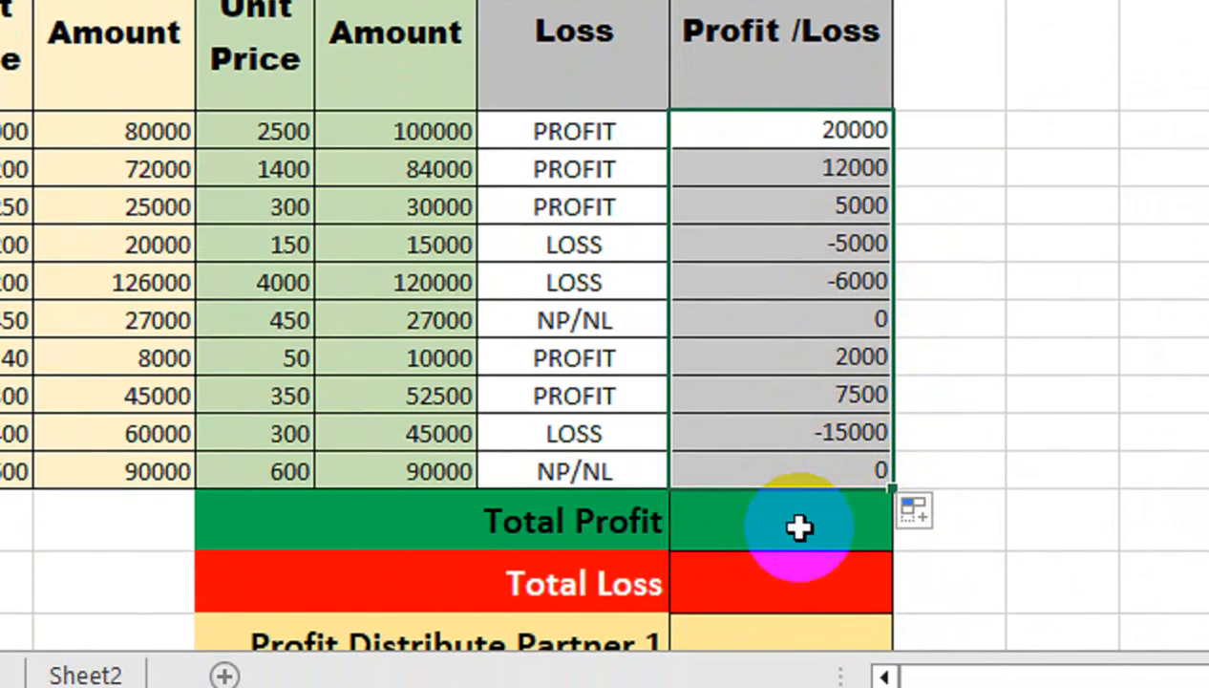
Step: Use AutoSum to total the profit/loss amounts I3:I12 in the Total Profit cell I13
left_click(799, 557)
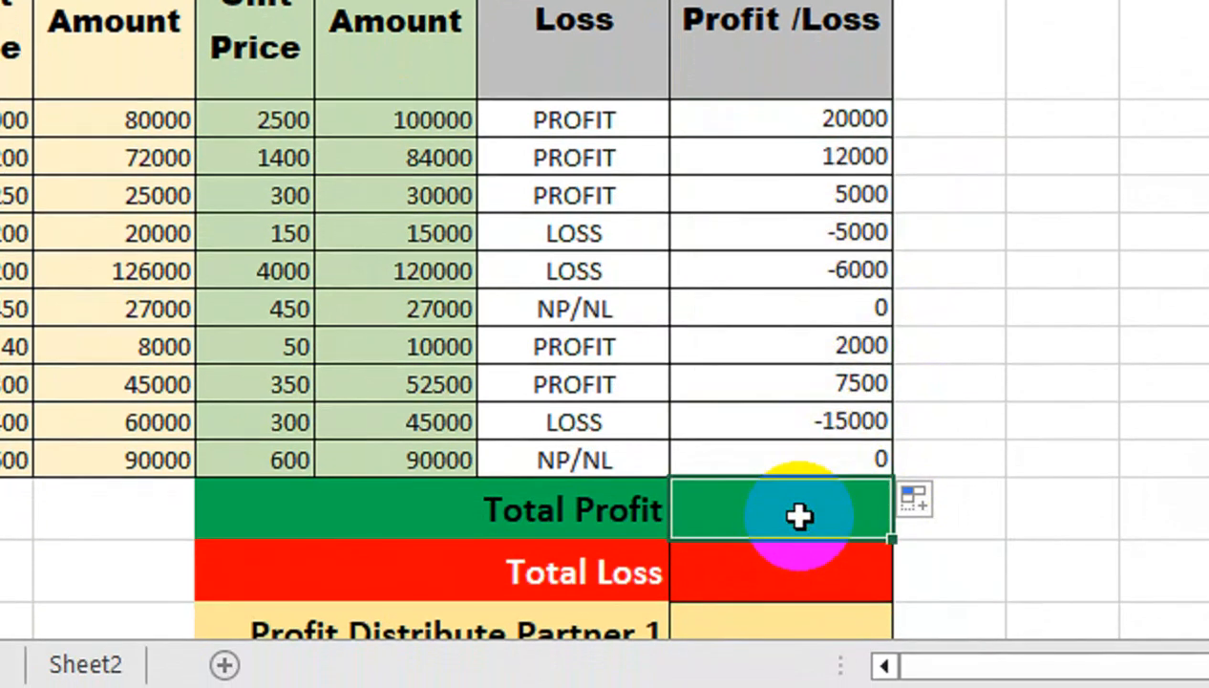
key("alt+equal")
key("Return")
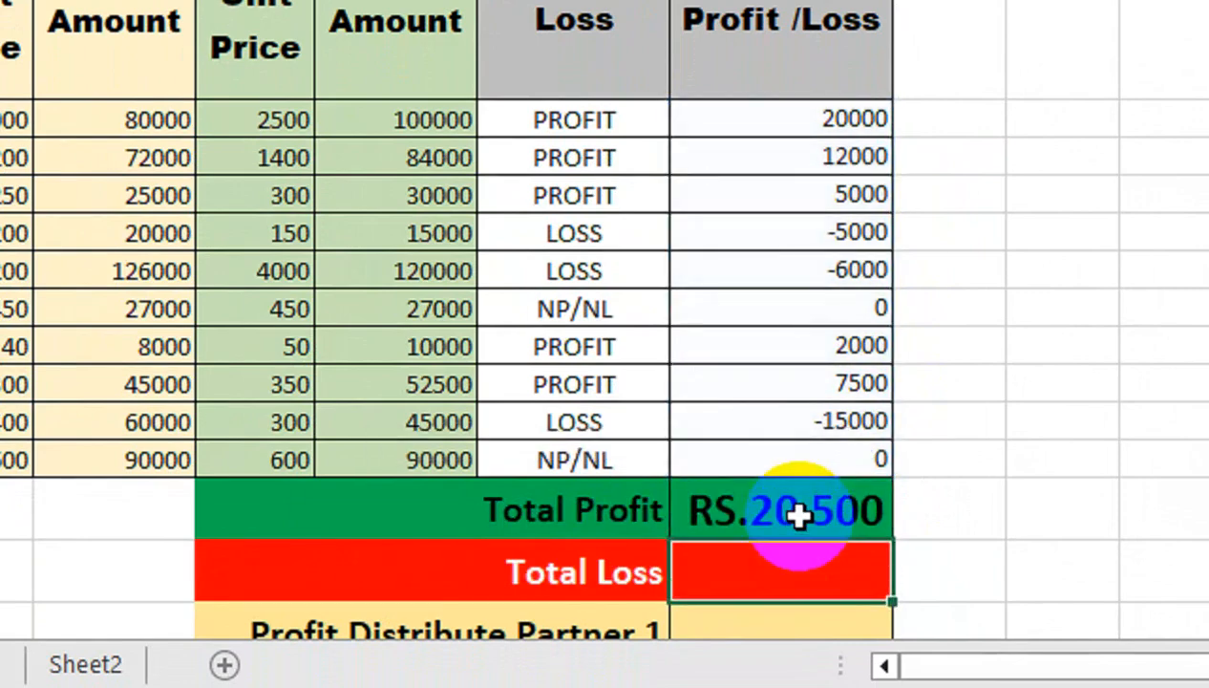
Step: Calculate Total Loss in I14 with =ABS(SUMIF(I3:I12,"<0")), accepting the closing-parenthesis correction
type("=ABS(")
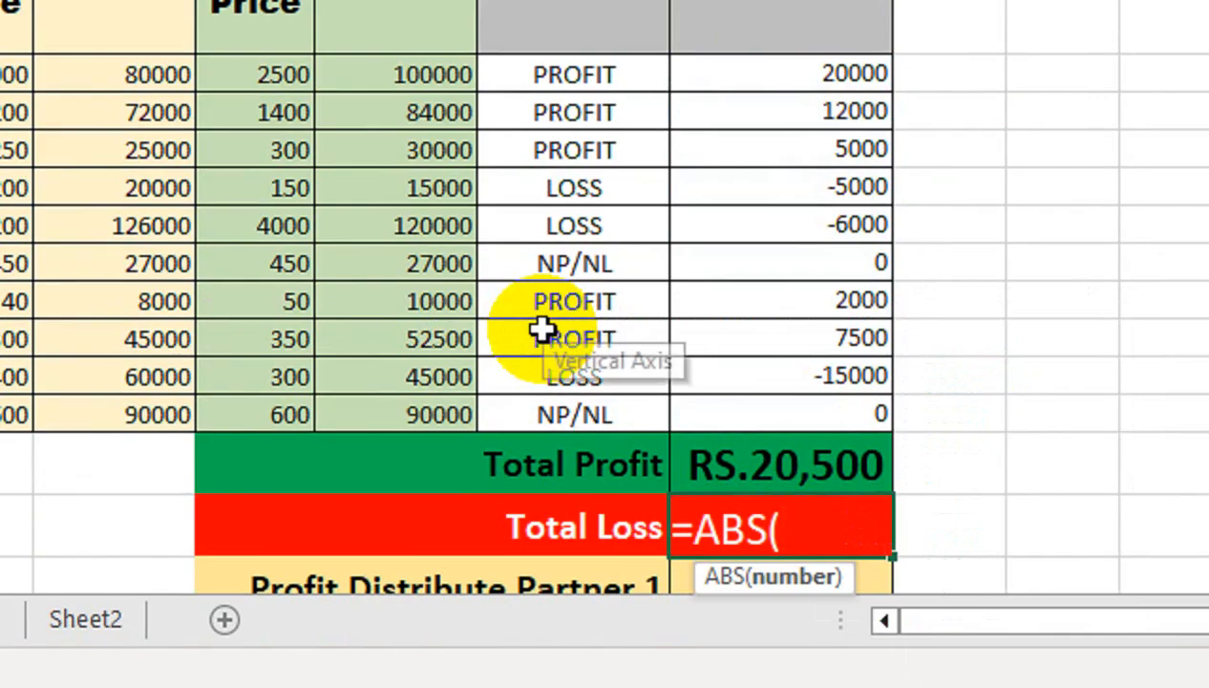
type("SUMIF(")
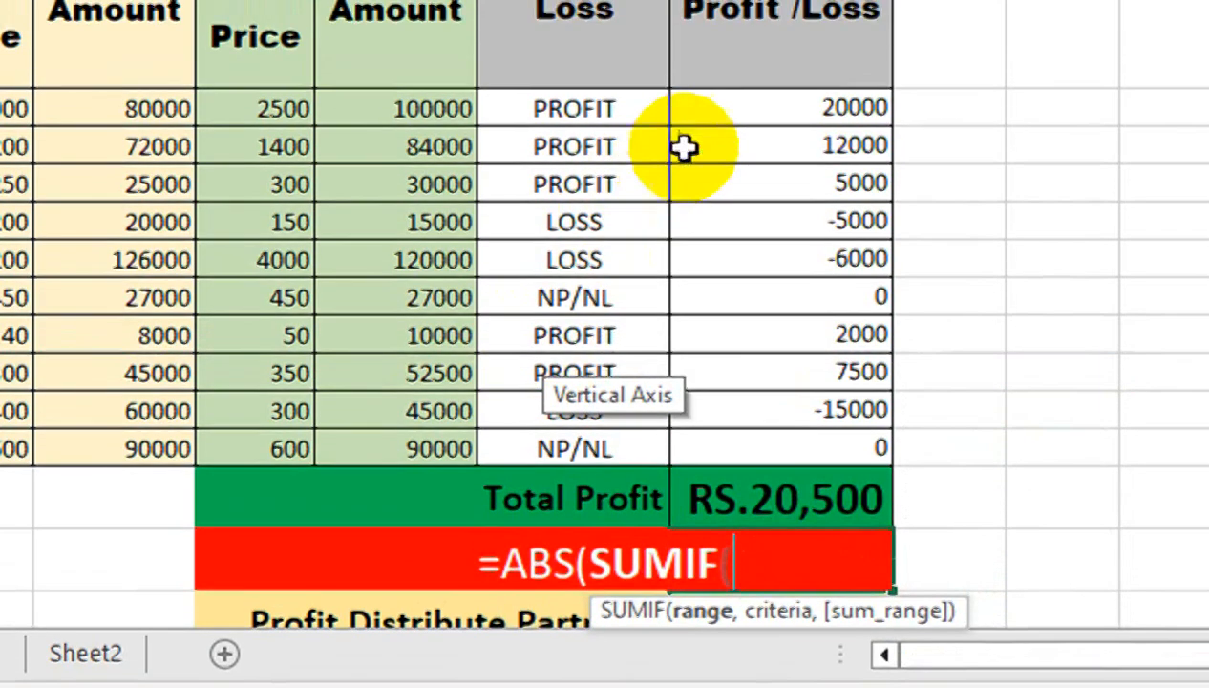
left_click_drag(697, 74, 728, 194)
left_click_drag(728, 282, 718, 507)
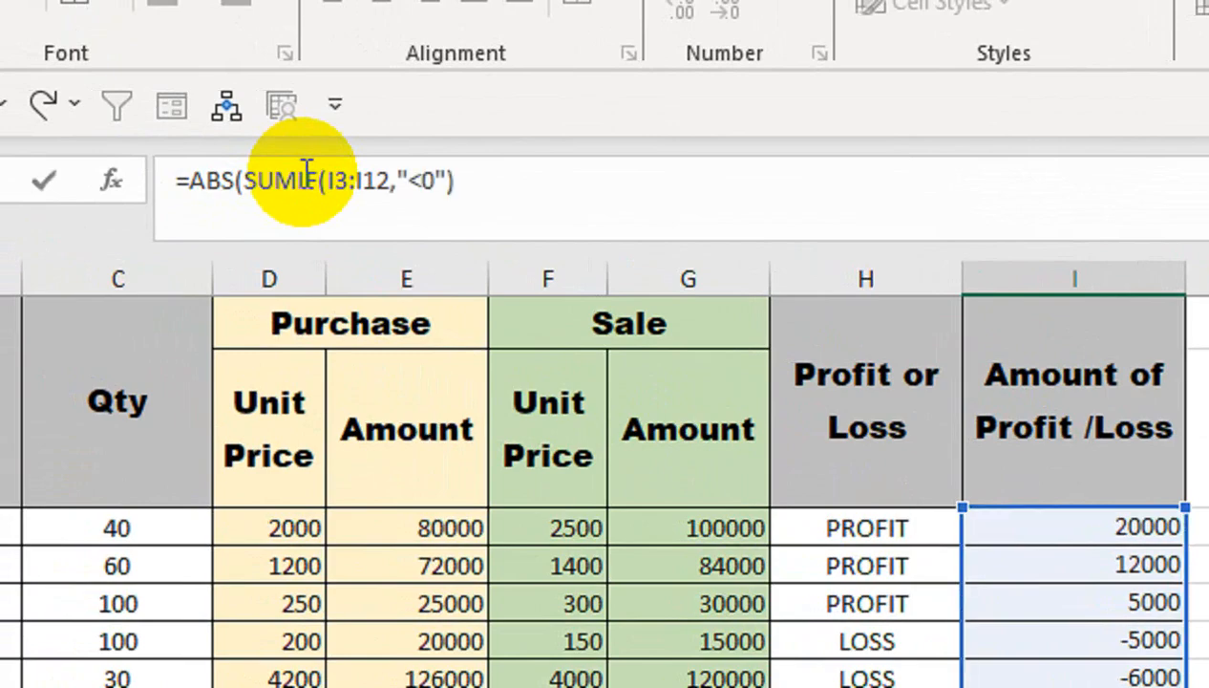
key("Return")
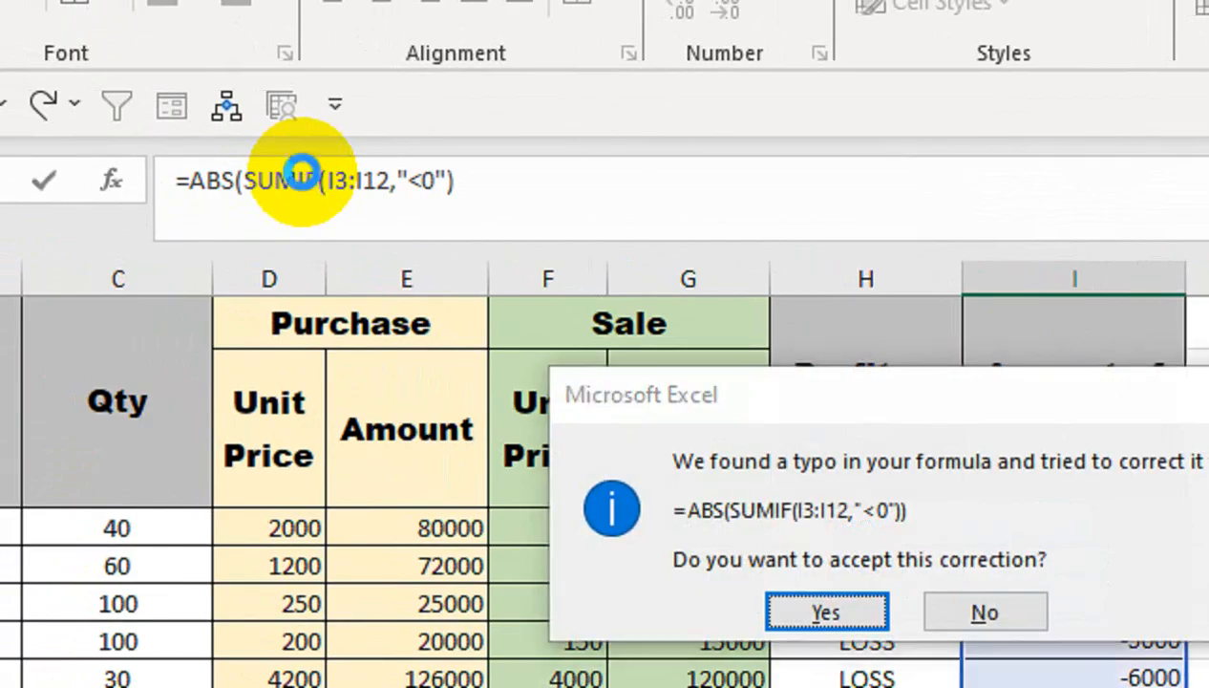
key("Return")
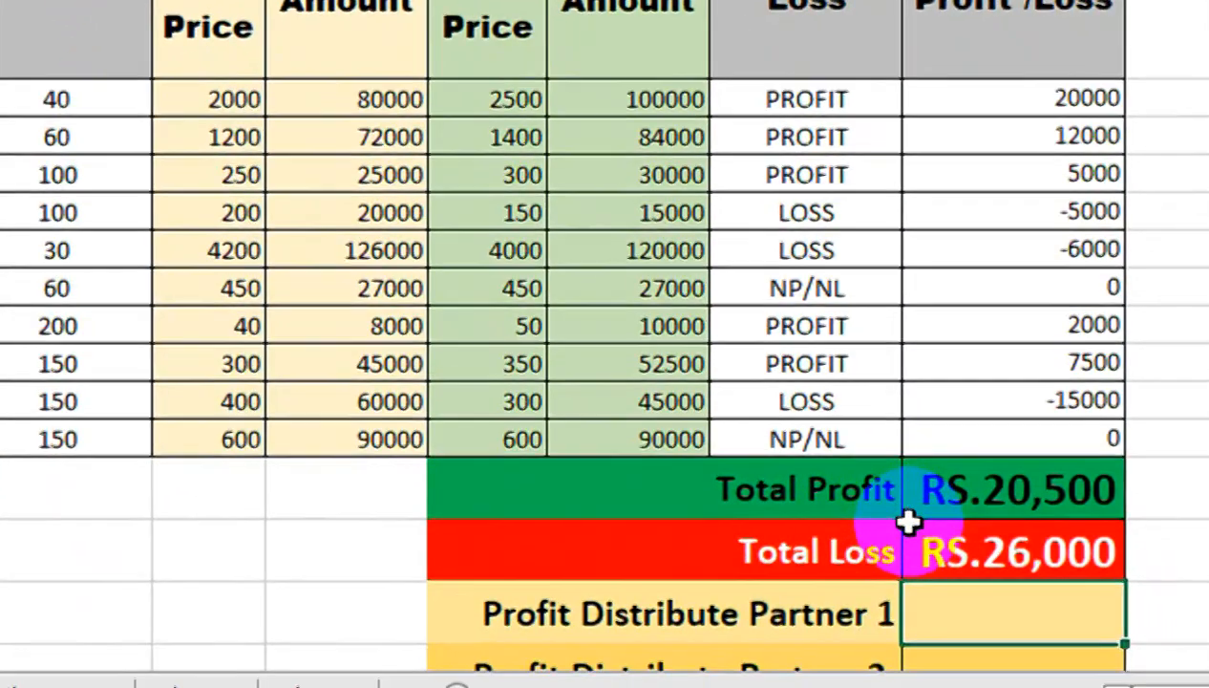
left_click(914, 529)
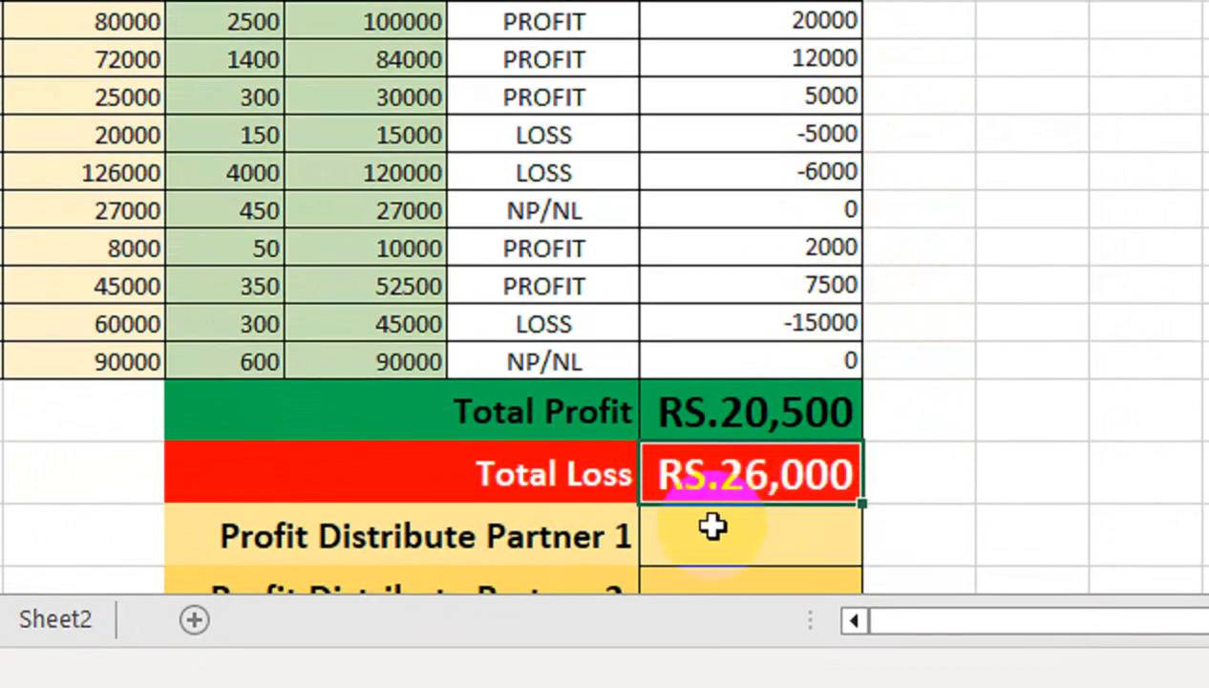
Step: Calculate the Profit Distribute Partner 1 share as half of Total Profit with =I13/2
left_click(713, 526)
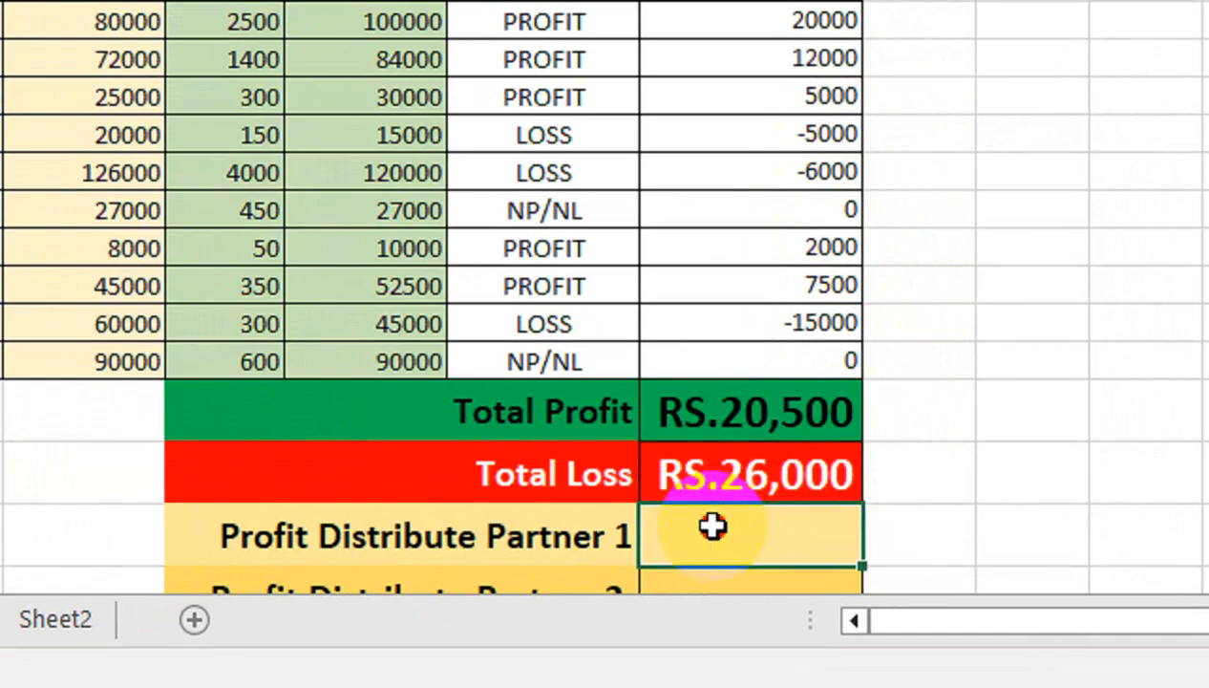
type("=")
left_click(676, 399)
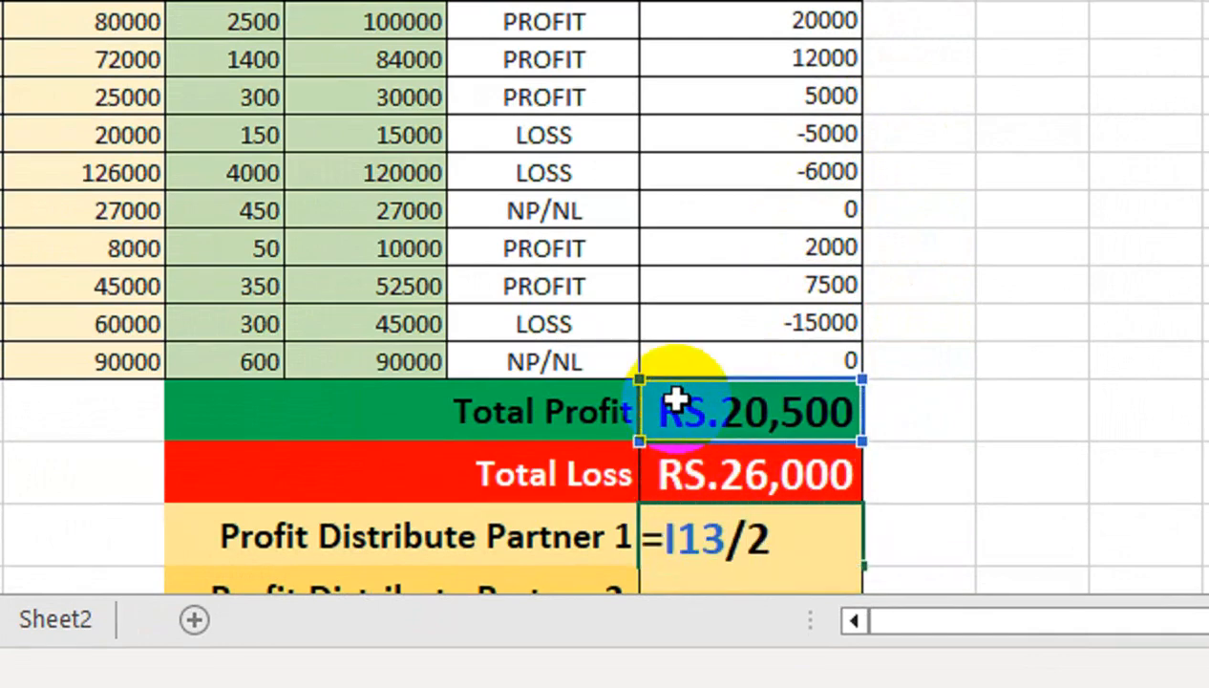
key("Return")
Step: Enter =I13/2 in the Profit Distribute Partner 2 cell as the second partner's share
type("=")
key("Up")
key("Up")
key("Up")
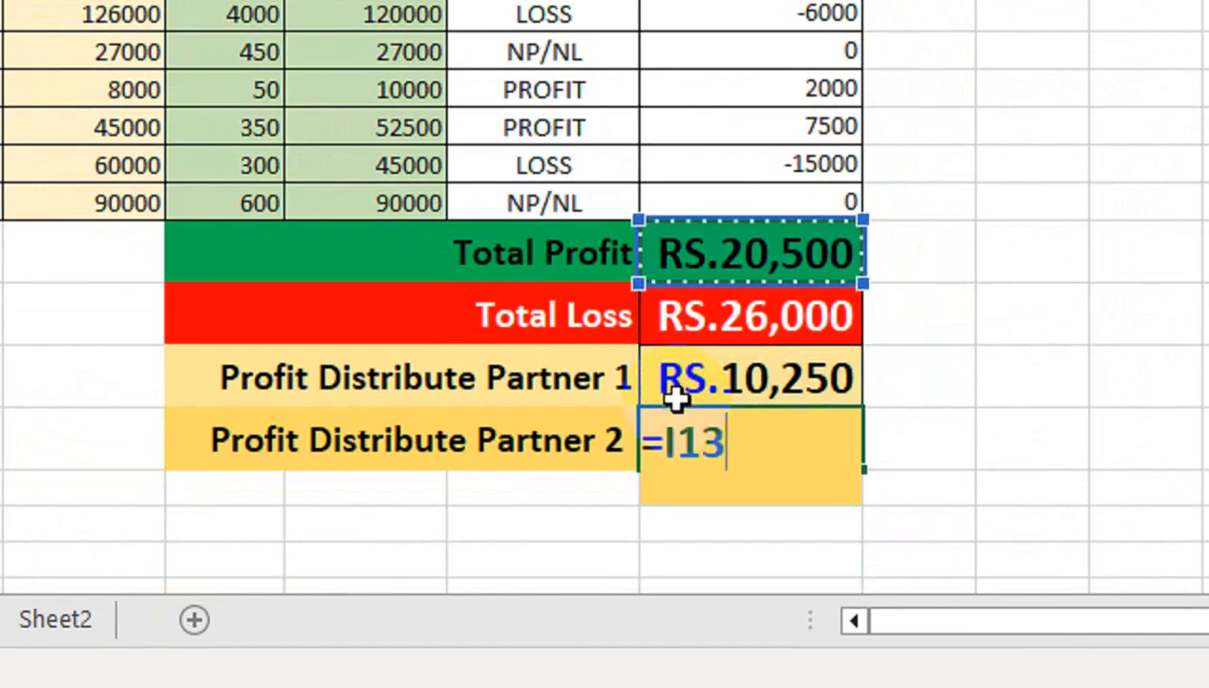
type("/2")
key("Return")
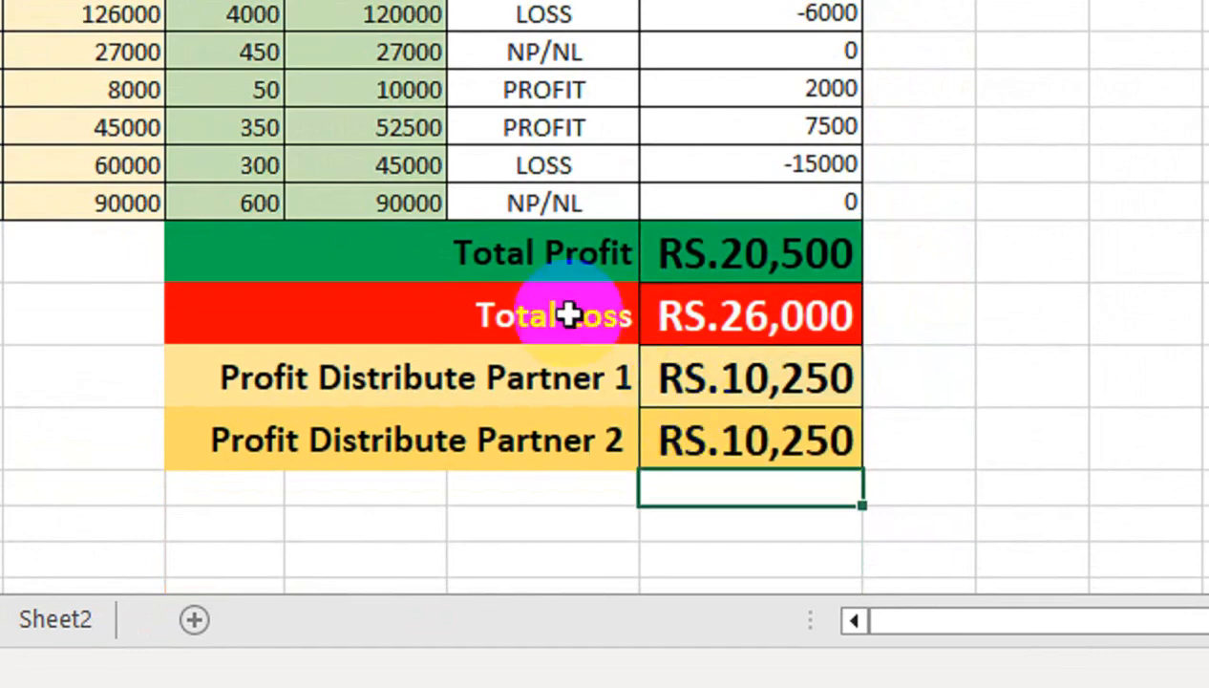
left_click_drag(614, 127, 623, 67)
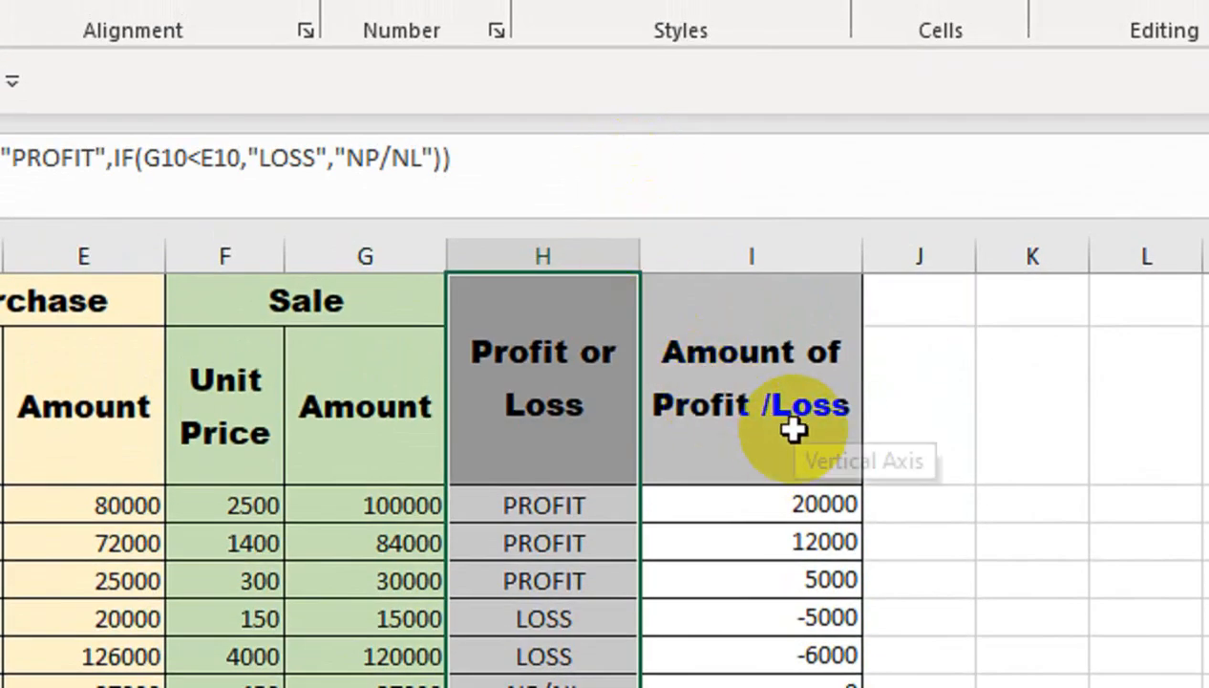
left_click(798, 409)
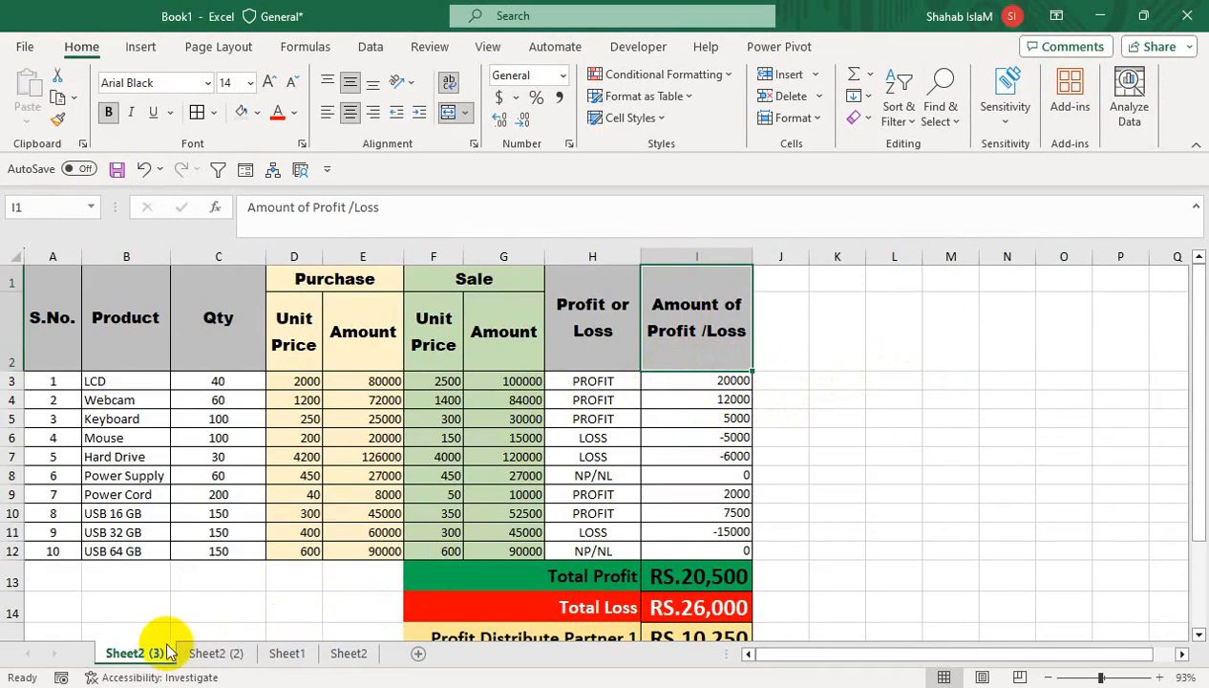
Step: Add a new worksheet after Sheet2 (3) and rename it "report"
left_click(417, 654)
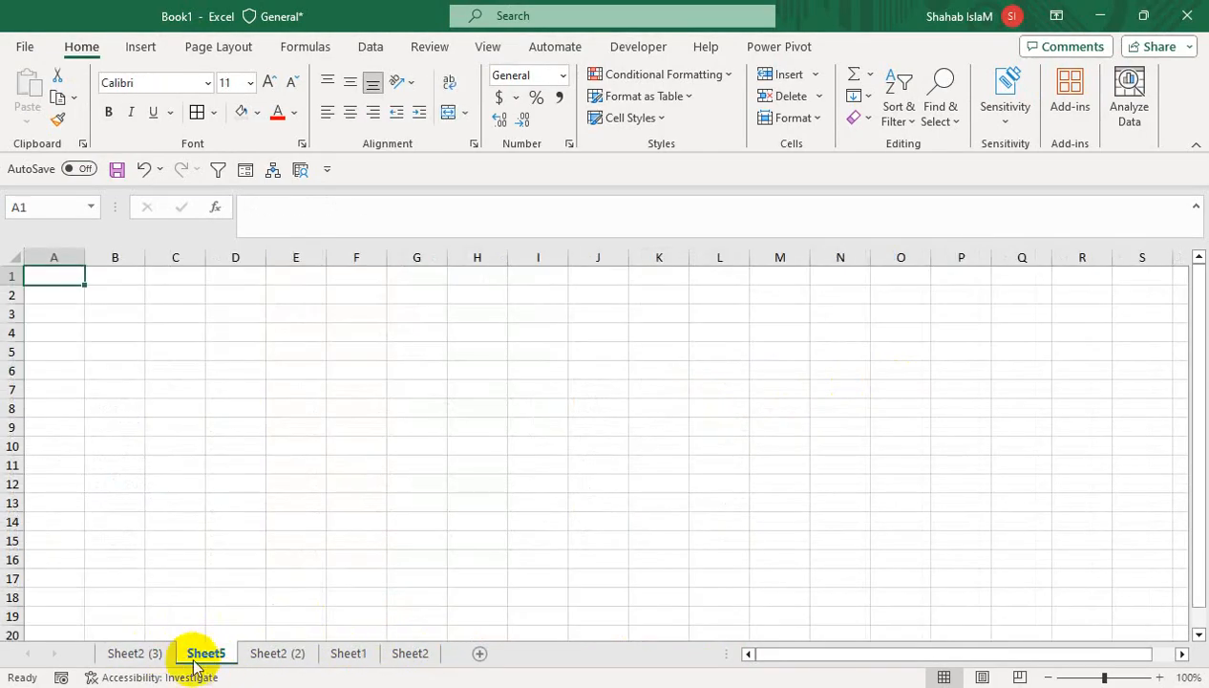
left_click(135, 659)
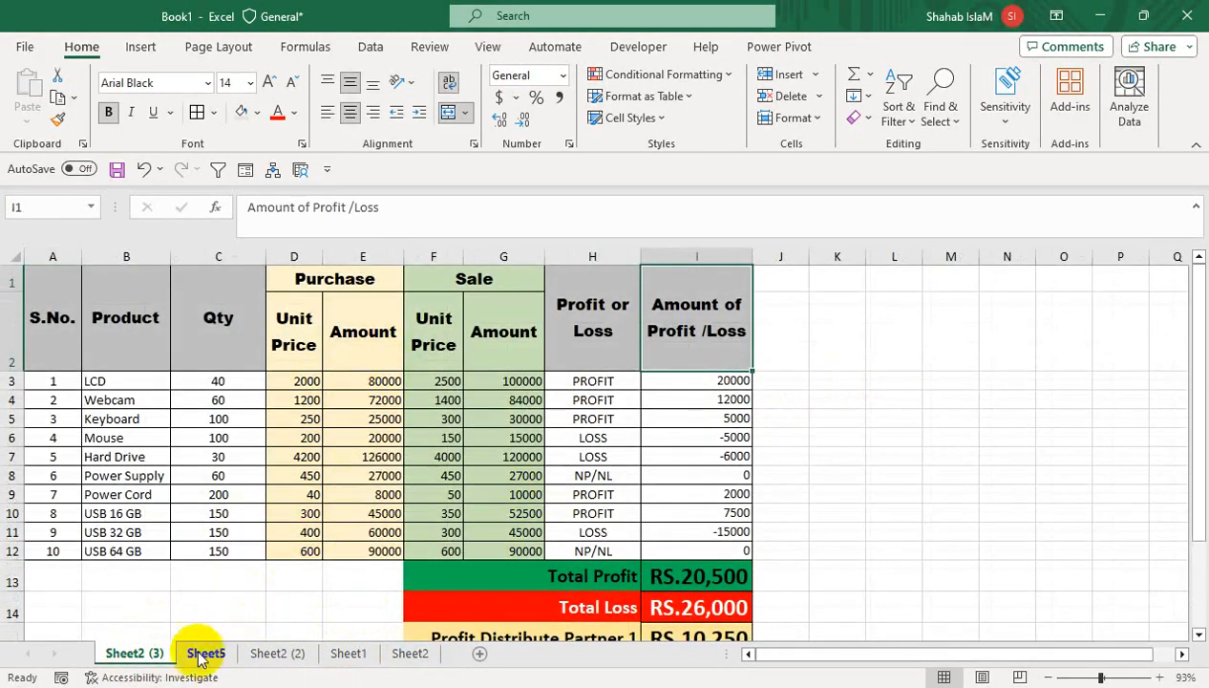
left_click(201, 654)
double_click(199, 655)
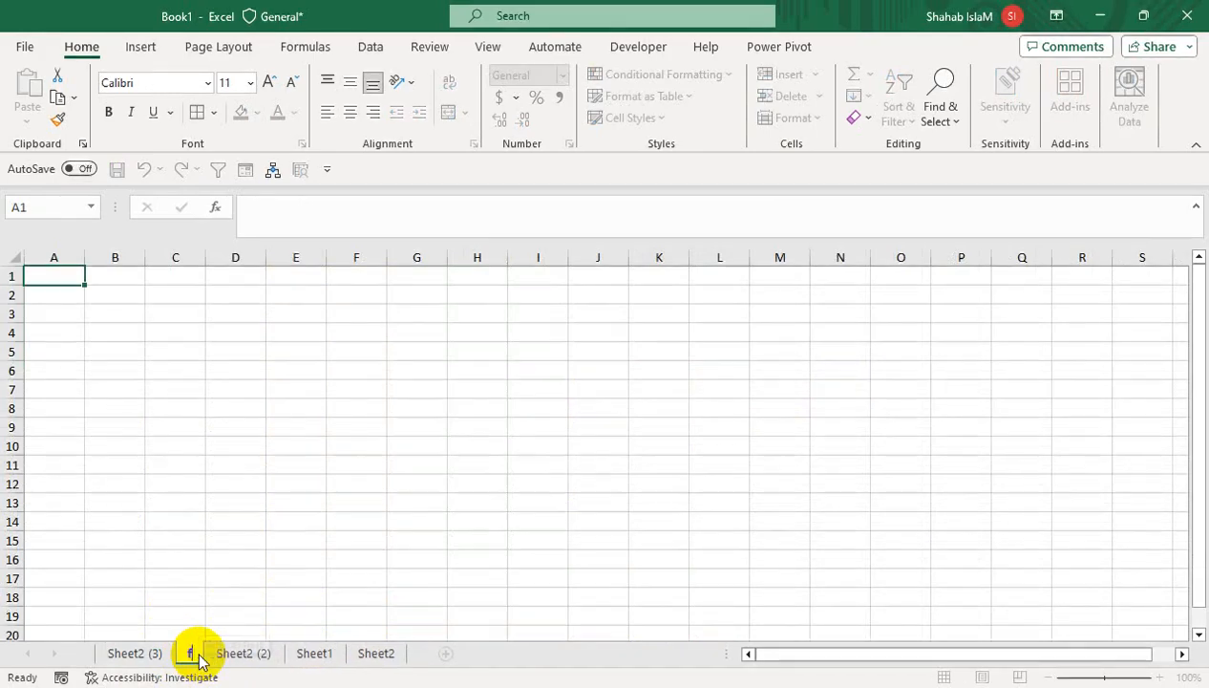
type("report")
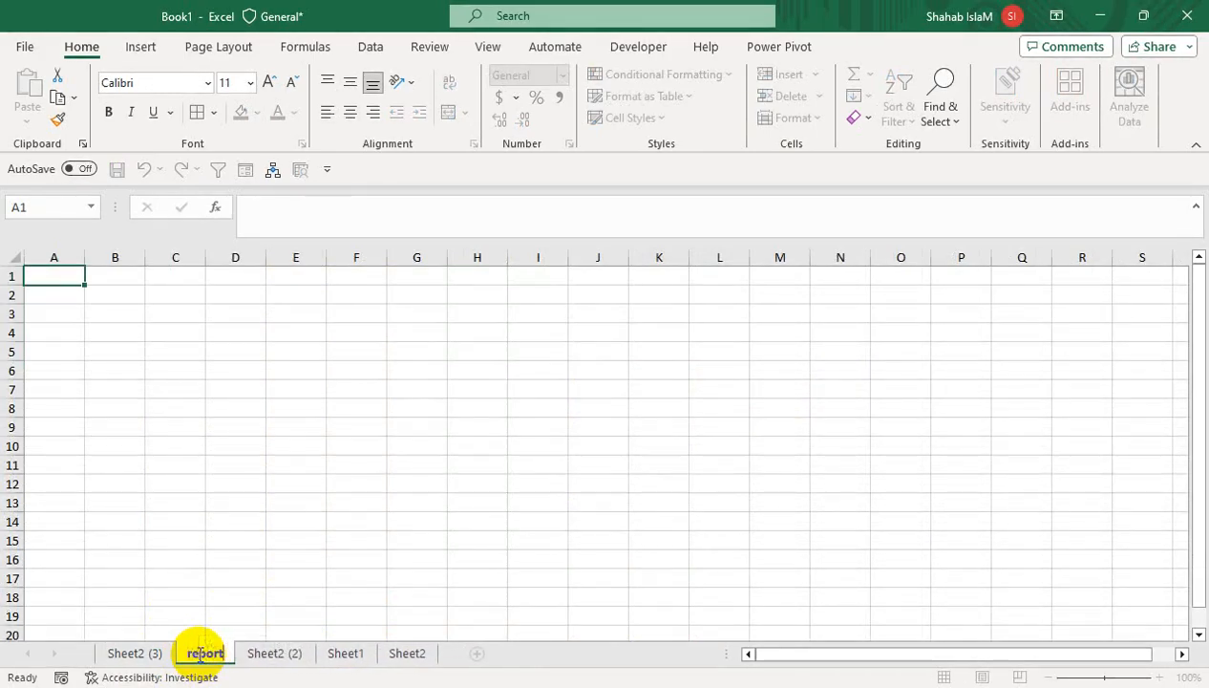
left_click(73, 312)
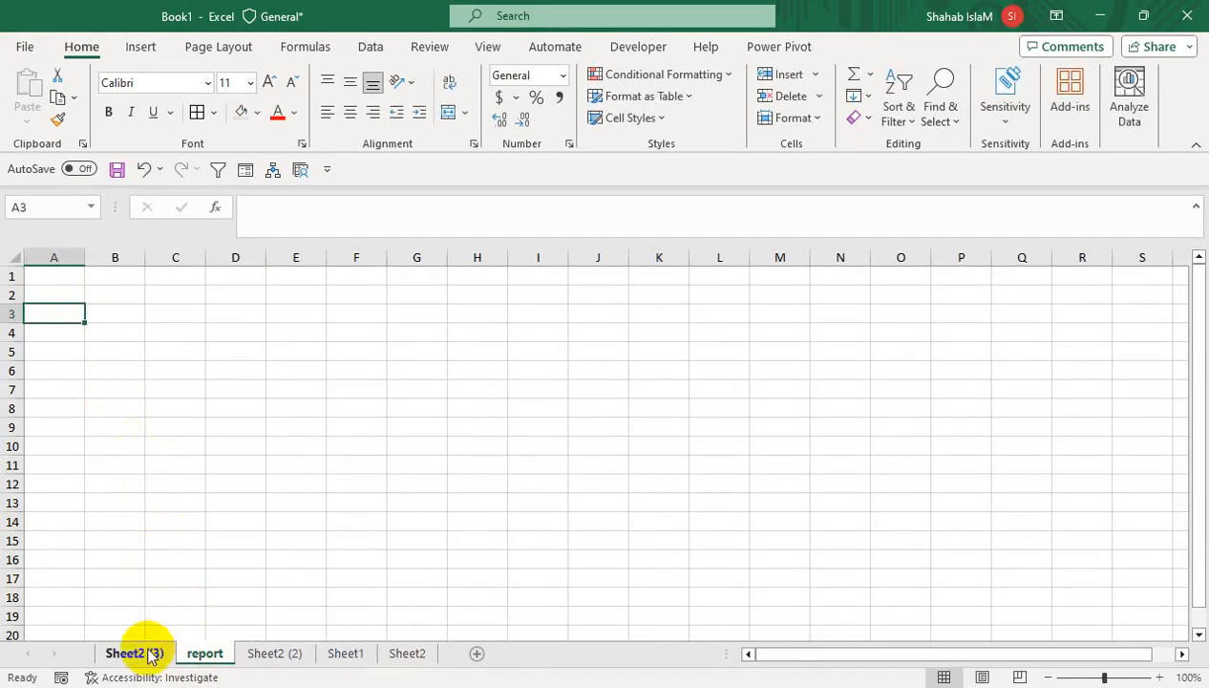
Step: Copy the Product and Profit or Loss headers from Sheet2 (3) into the report sheet starting at A3
left_click(130, 654)
left_click(121, 322)
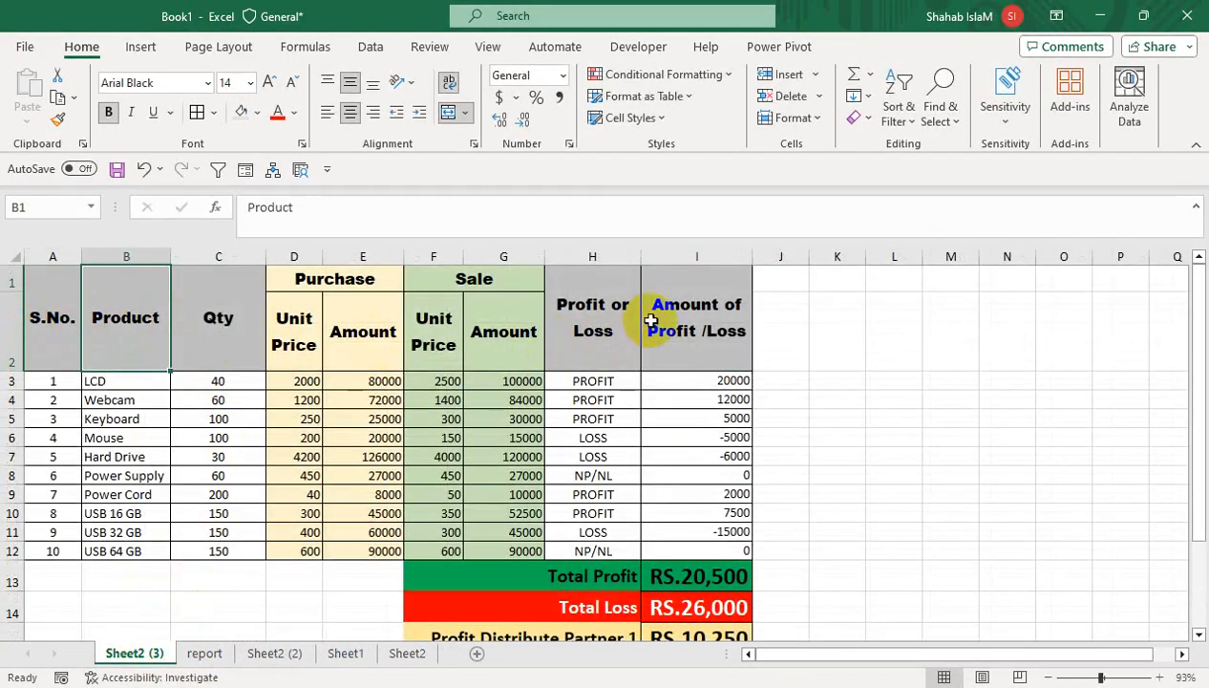
left_click(605, 339, "ctrl")
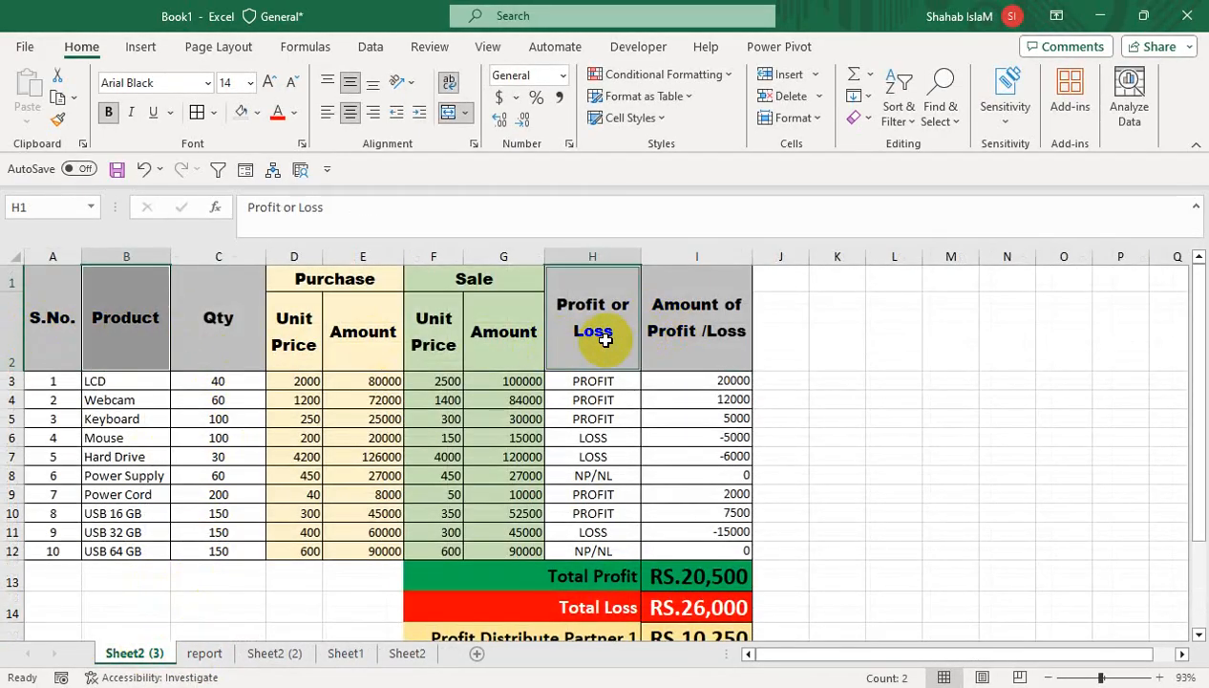
key("ctrl+c")
left_click(205, 653)
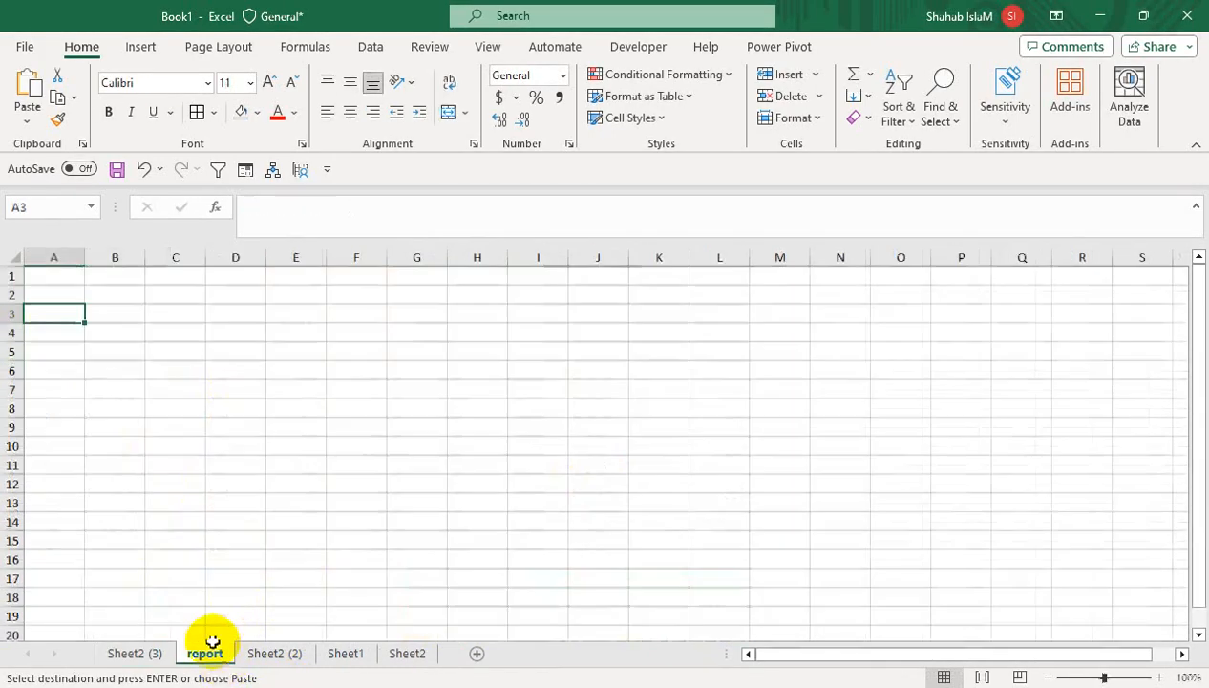
key("ctrl+v")
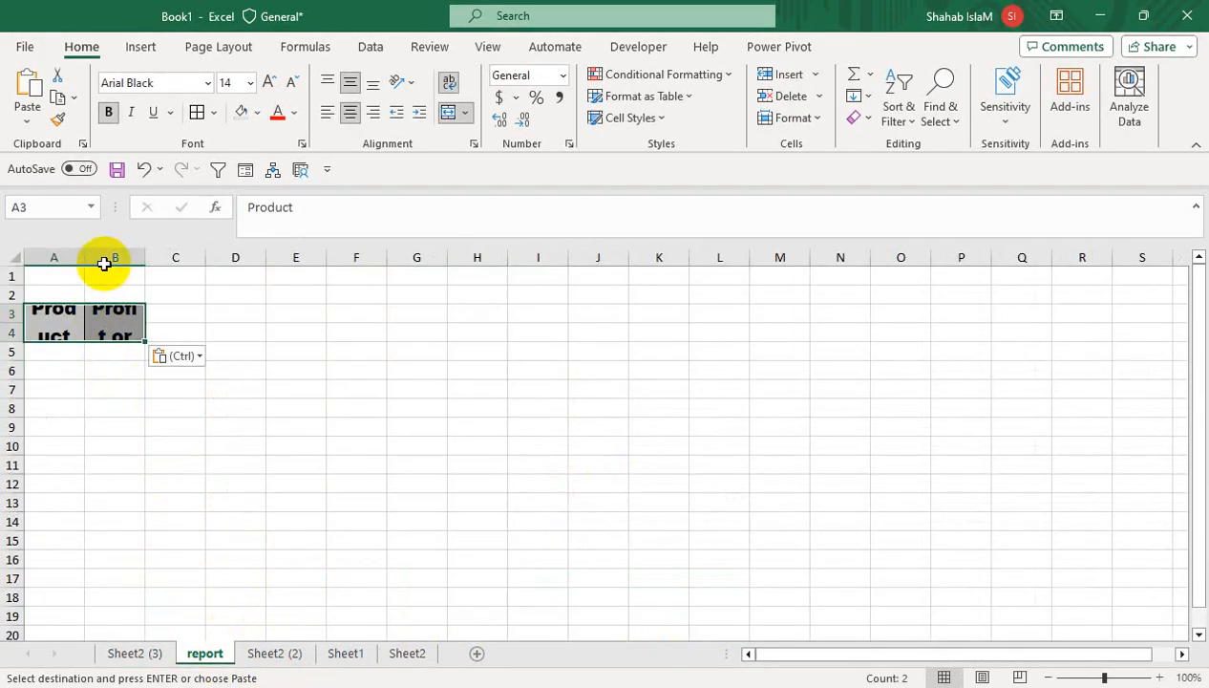
Step: Unmerge the pasted header cells and clear the leftover formatted cells A4:B4 beneath them
left_click(448, 113)
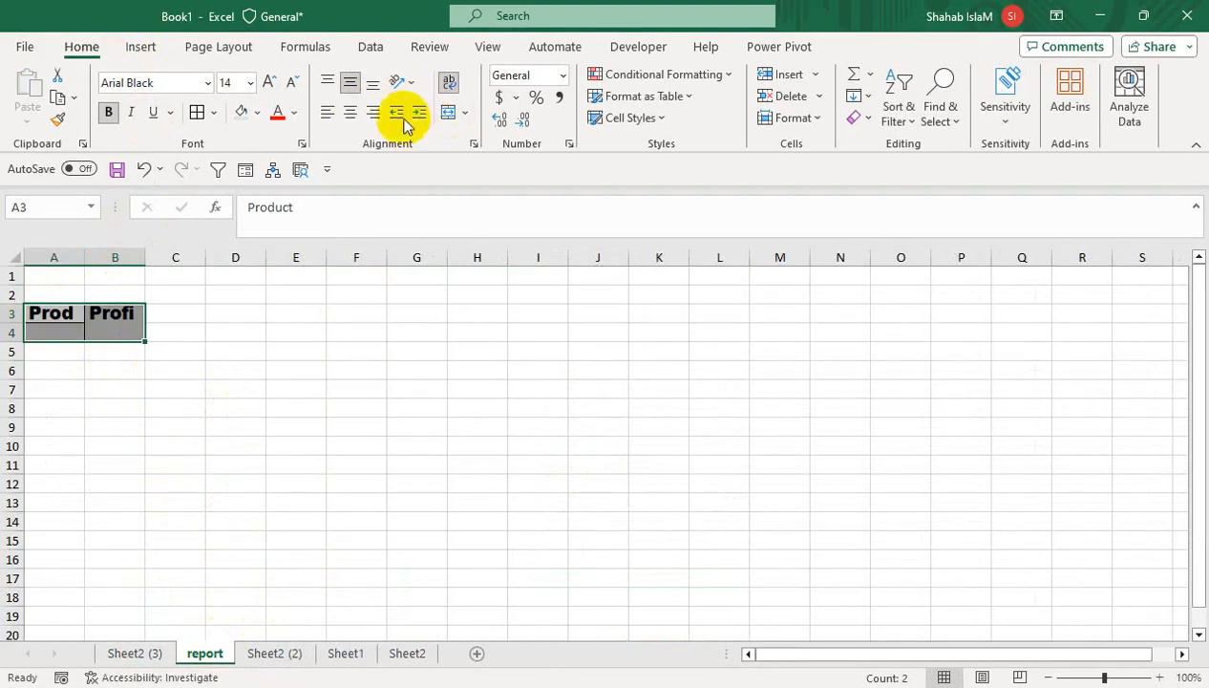
left_click(28, 334)
left_click_drag(46, 328, 115, 332)
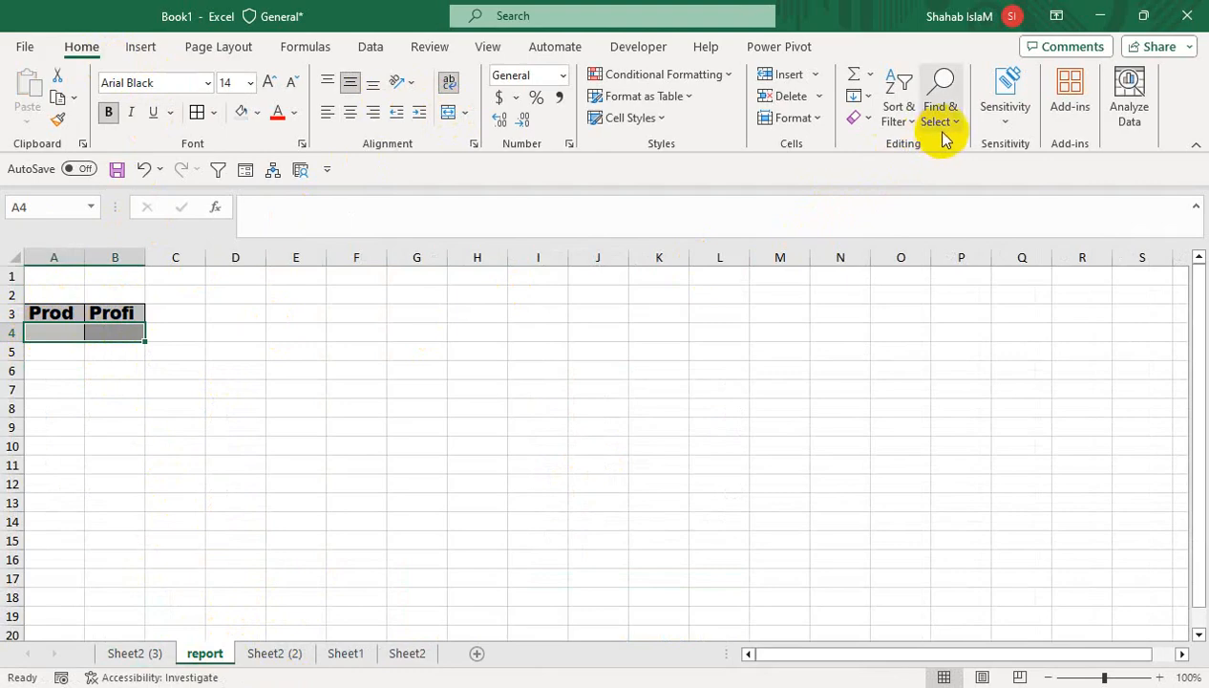
left_click(857, 118)
left_click(879, 144)
Step: Increase the height of header row 3 and widen columns A and B to fit the header text
left_click(76, 370)
left_click_drag(13, 322, 13, 332)
left_click_drag(84, 258, 179, 252)
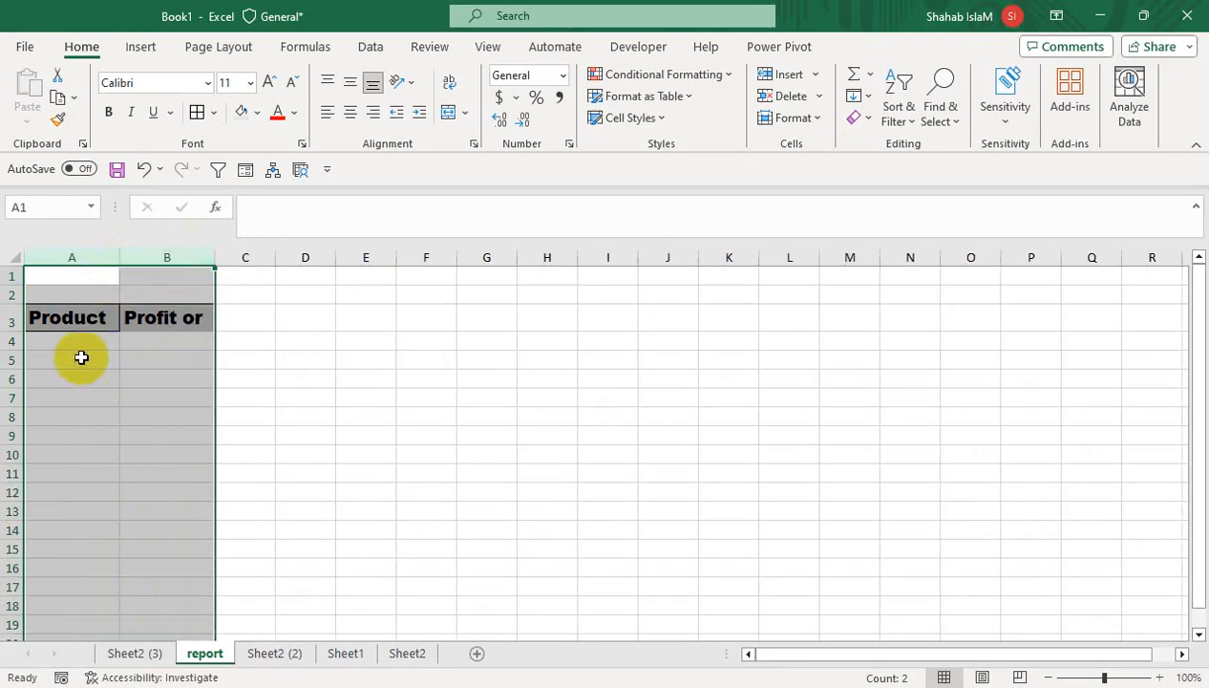
Step: Shorten the header in B3 of the report sheet to "Profit"
left_click(143, 317)
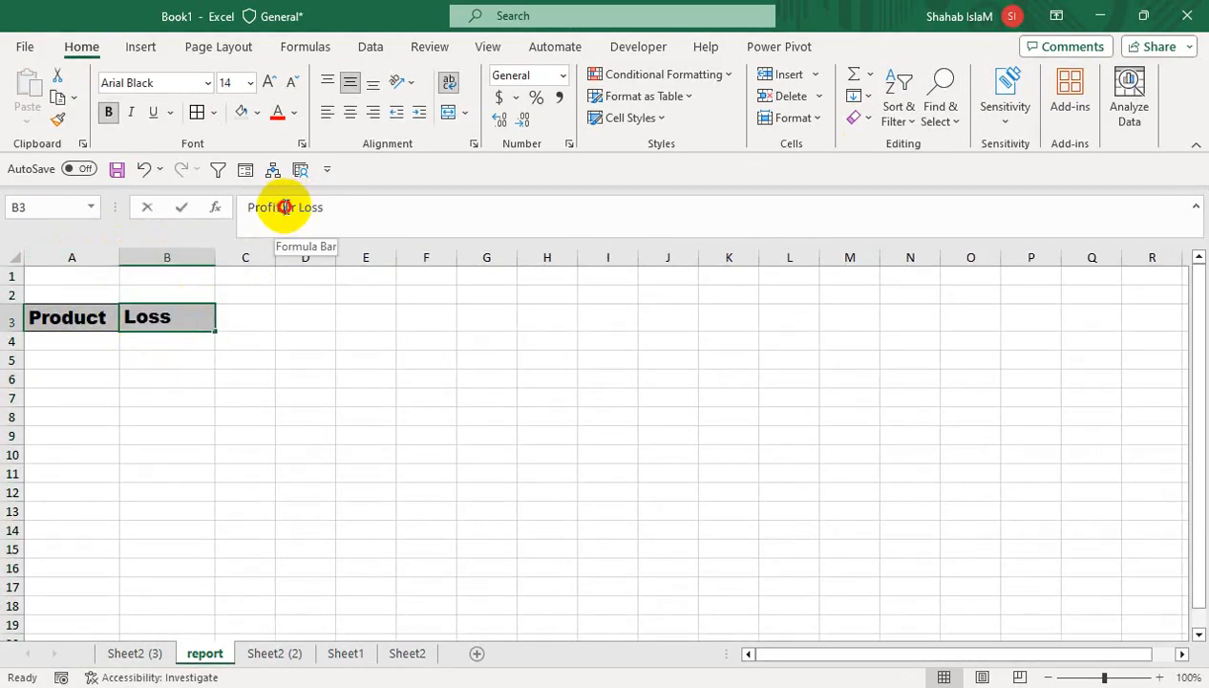
left_click_drag(285, 207, 335, 218)
key("BackSpace")
left_click(352, 427)
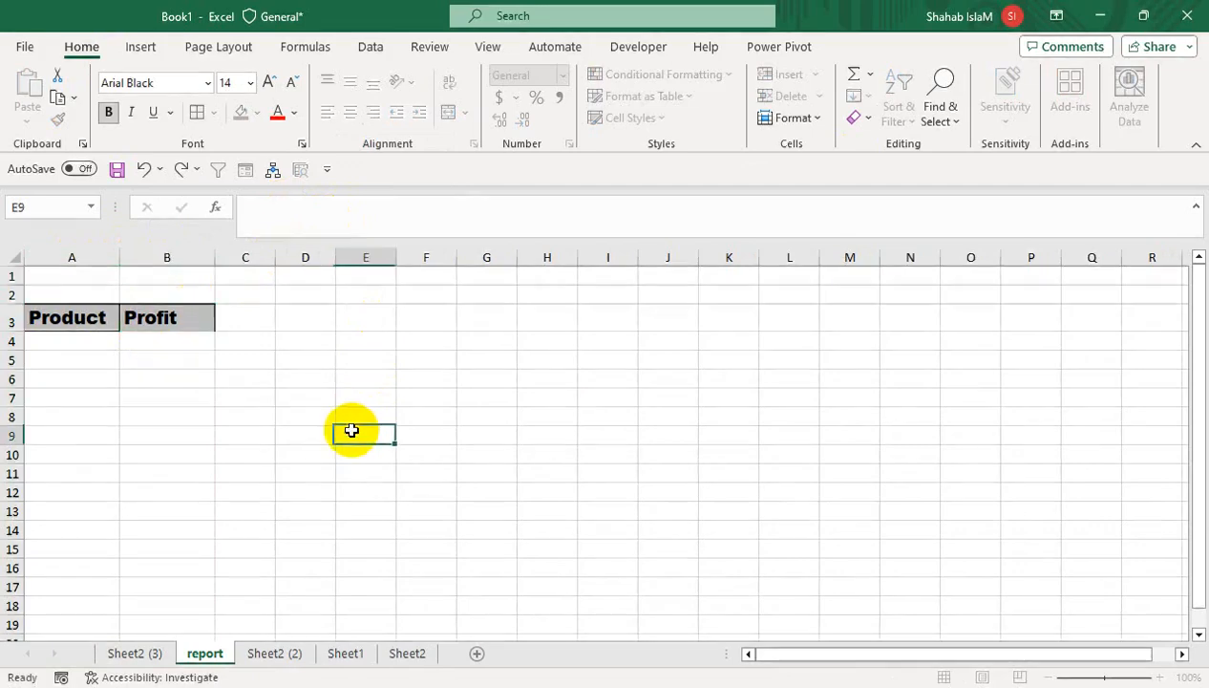
Step: Apply borders to the Product and Profit header cells A3:B3 on the report sheet
left_click_drag(81, 315, 148, 316)
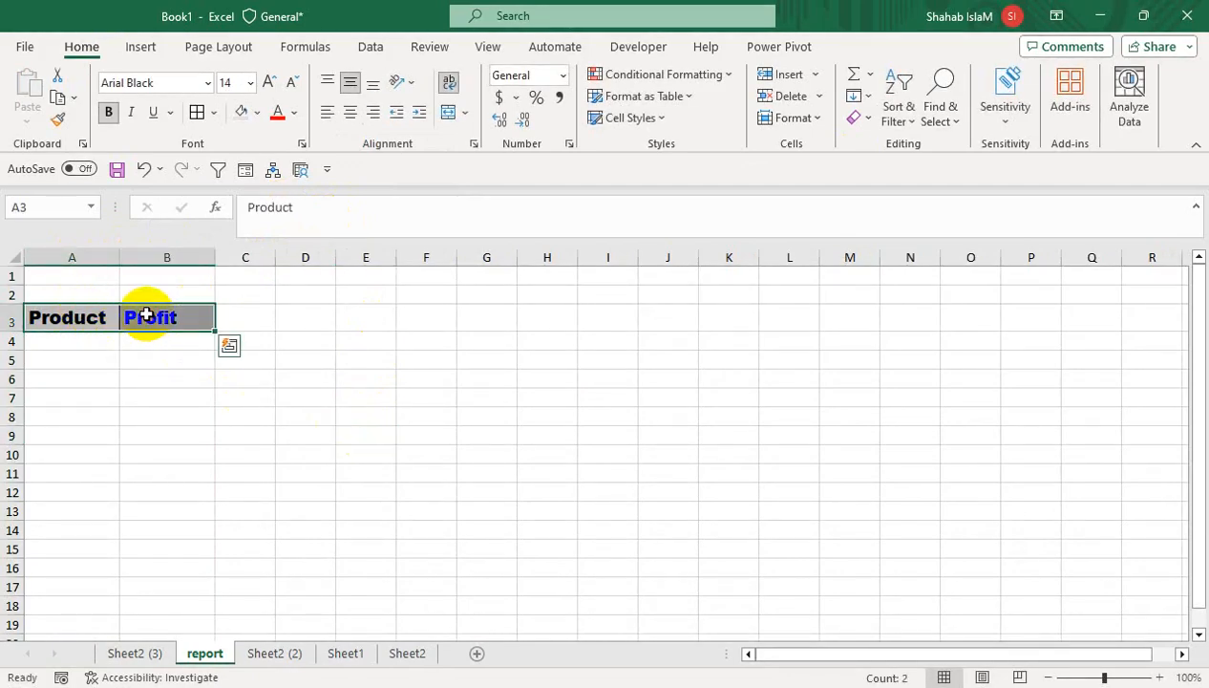
key("ctrl+c")
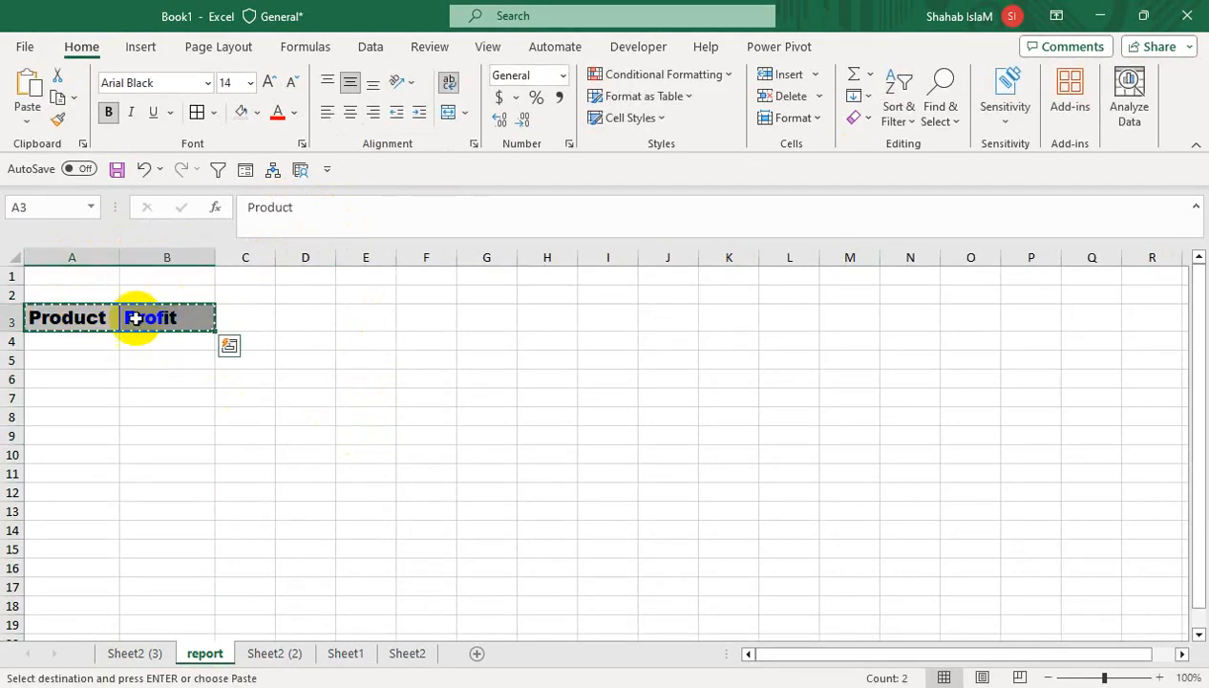
left_click(196, 113)
left_click(234, 397)
Step: Start a nested FILTER formula in A4 with 'Sheet2 (3)'!B3:I12 as the inner array
left_click(98, 340)
type("=")
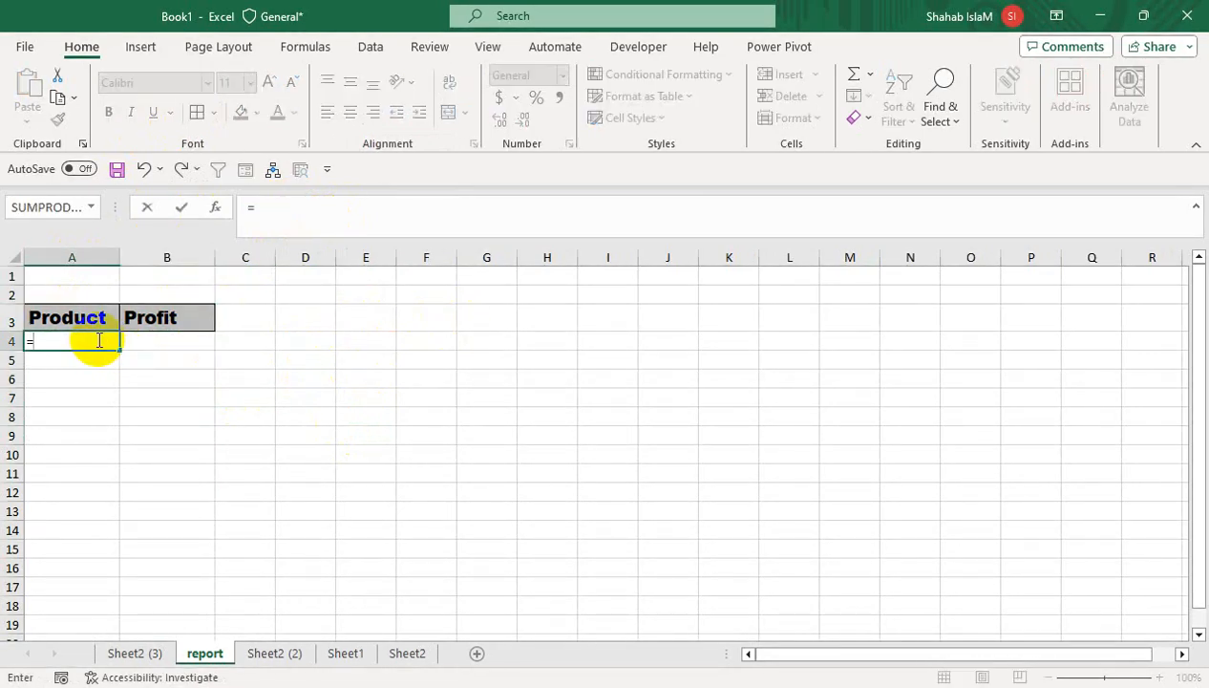
type("filter")
key("Tab")
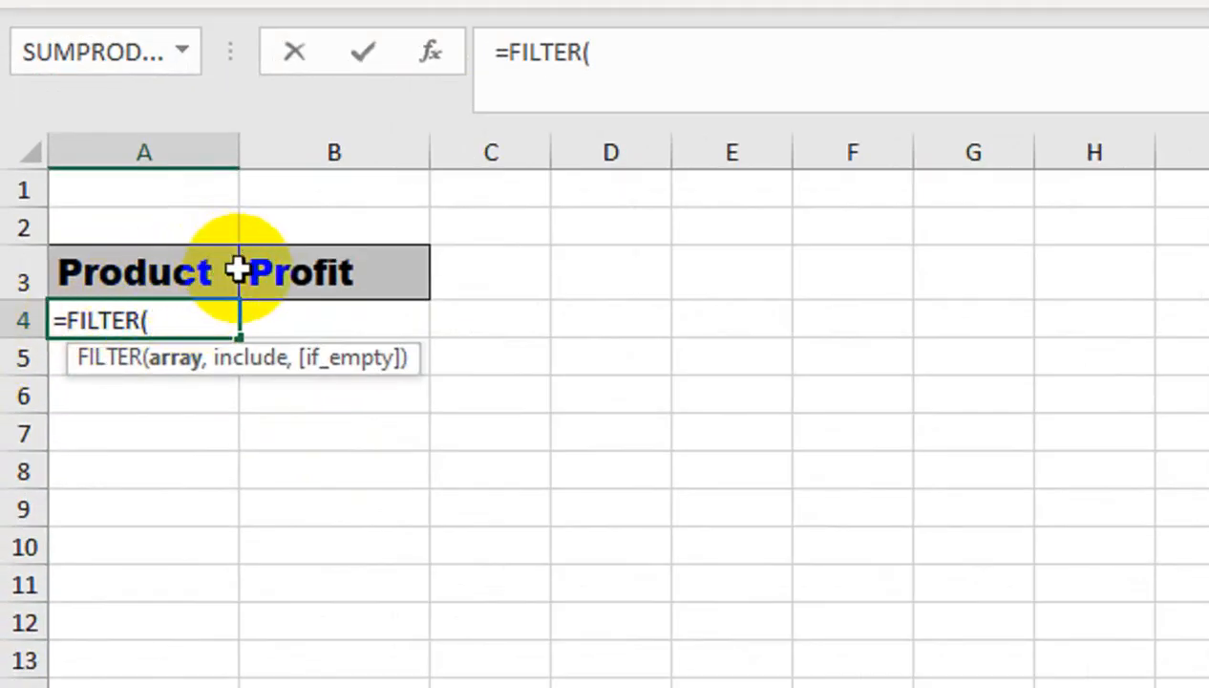
type("filter")
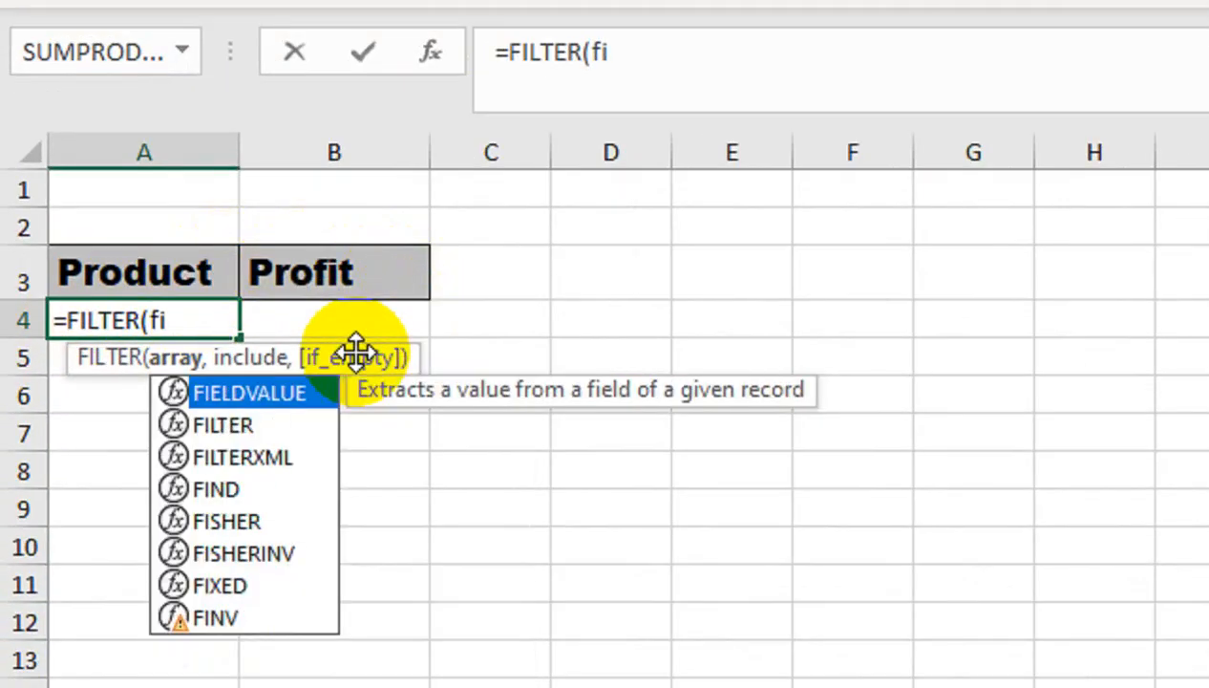
key("Tab")
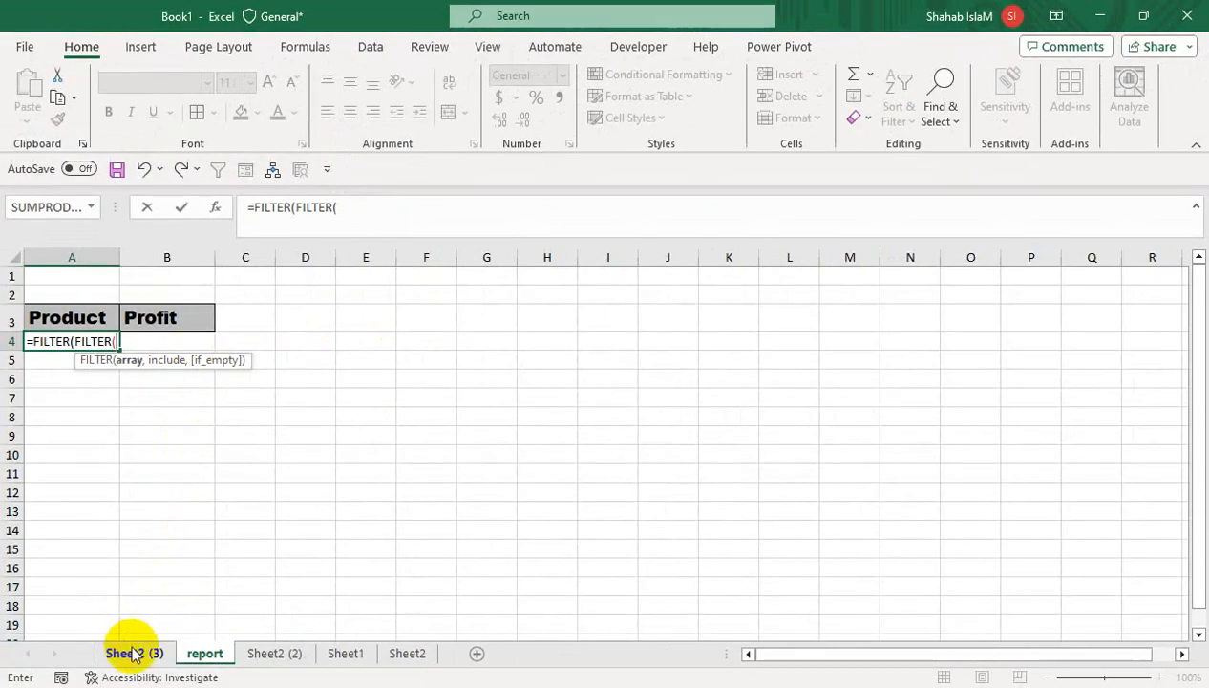
left_click(131, 653)
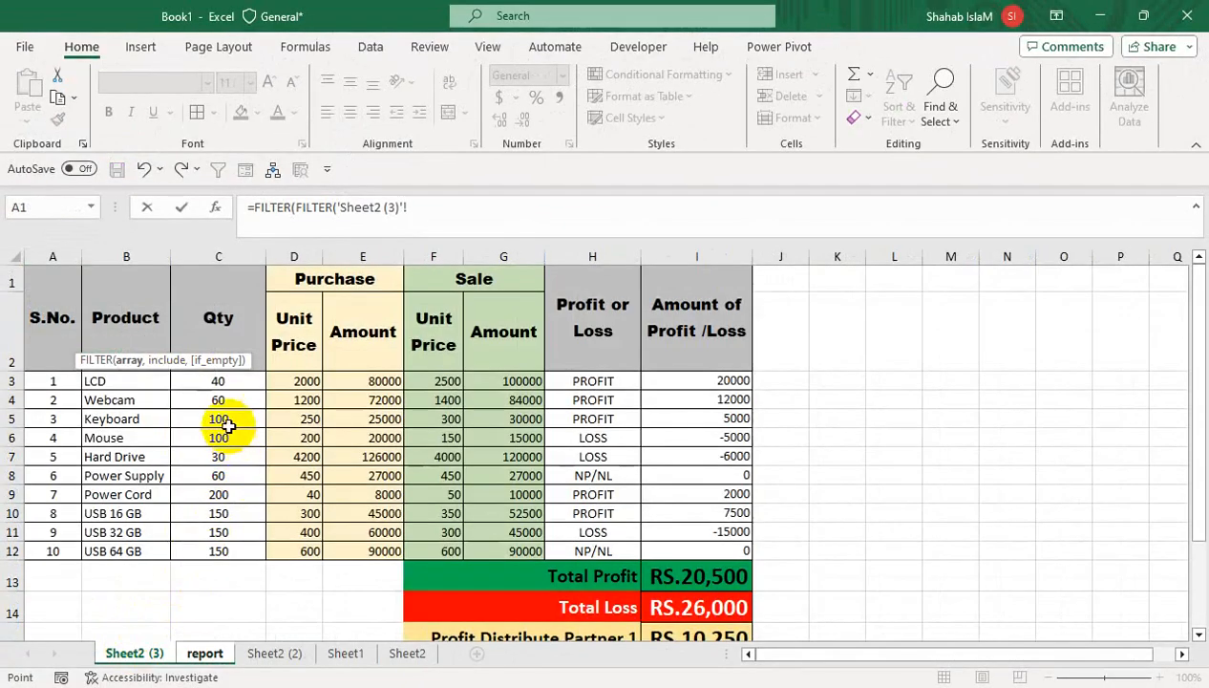
left_click_drag(130, 381, 667, 542)
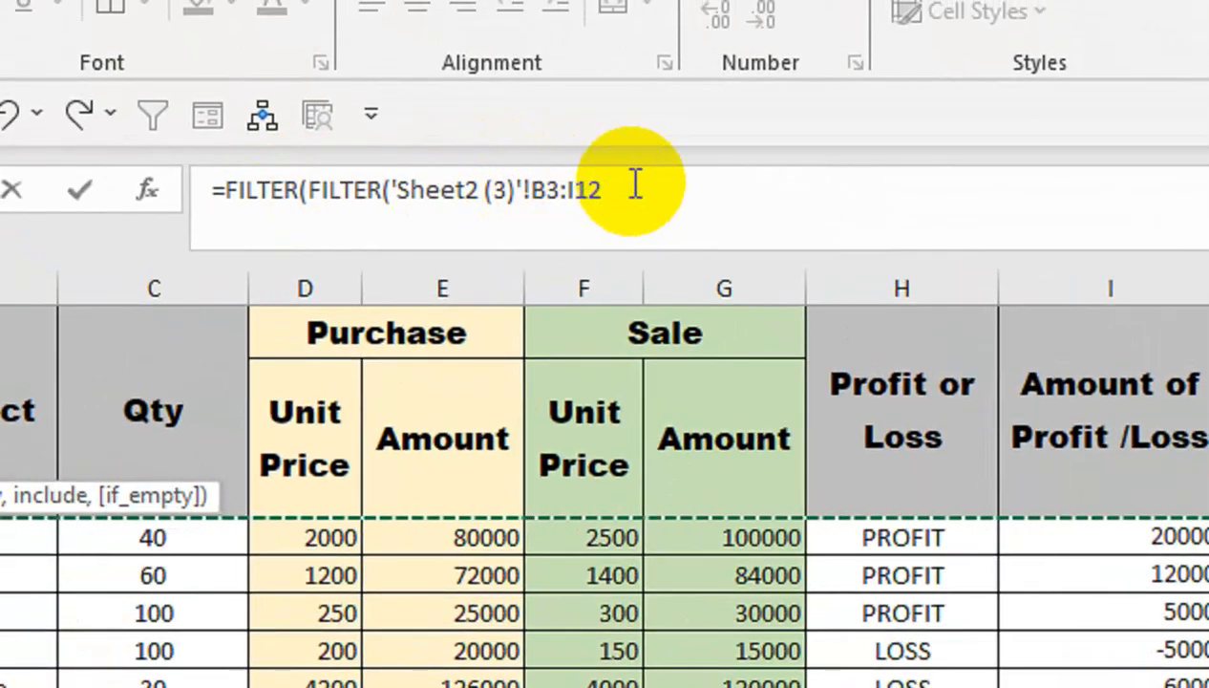
Step: Complete the A4 formula with 'Sheet2 (3)'!I3:I12 as the inner include range and {1,0,0,0,0,0,0,1} as the outer column filter
type(",")
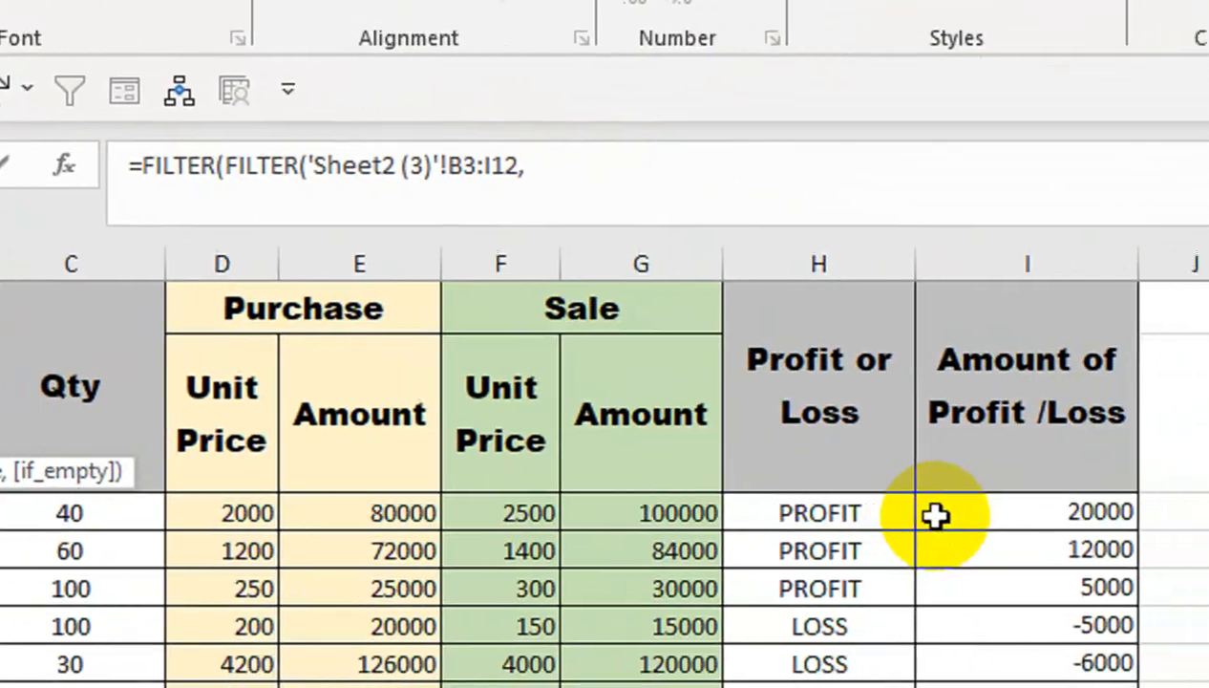
left_click_drag(934, 513, 906, 623)
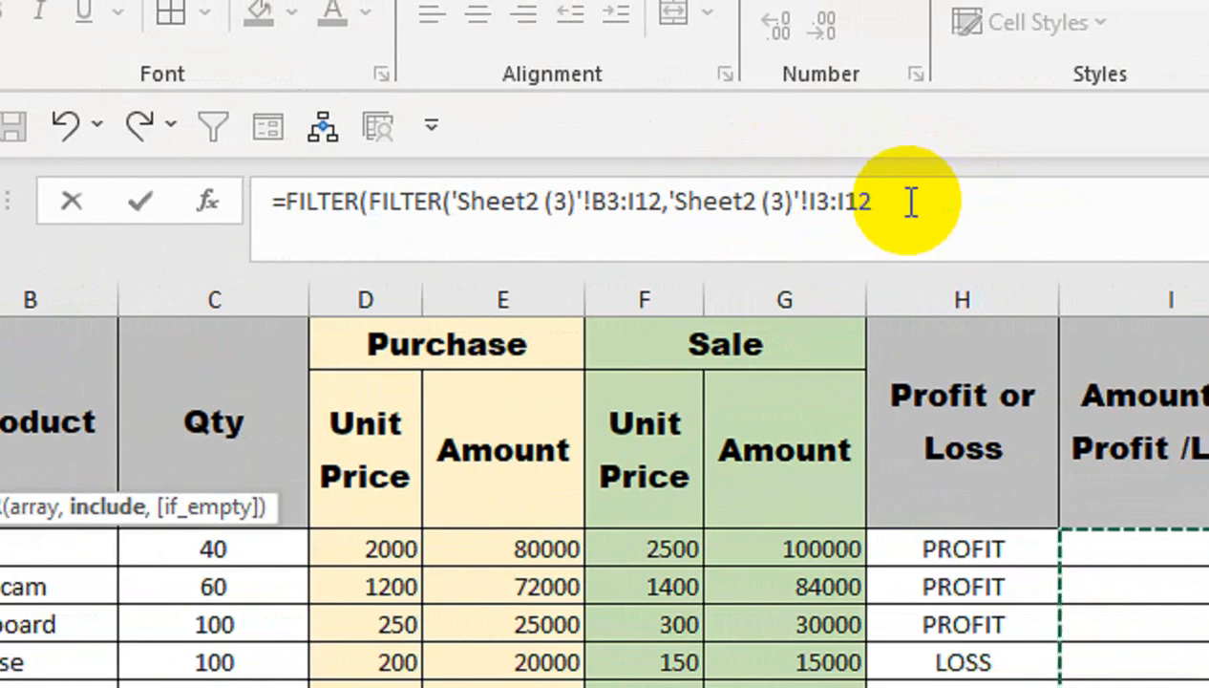
left_click(911, 202)
type(")")
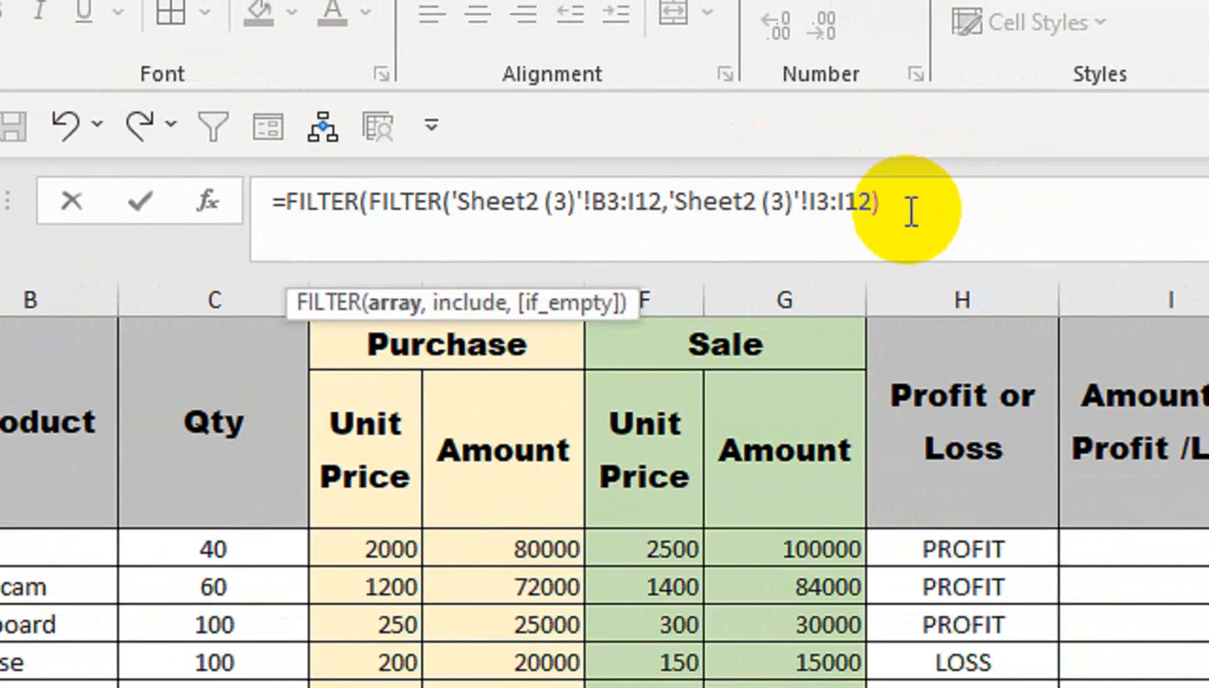
type(",{1,0,0,0,0,0,0,1")
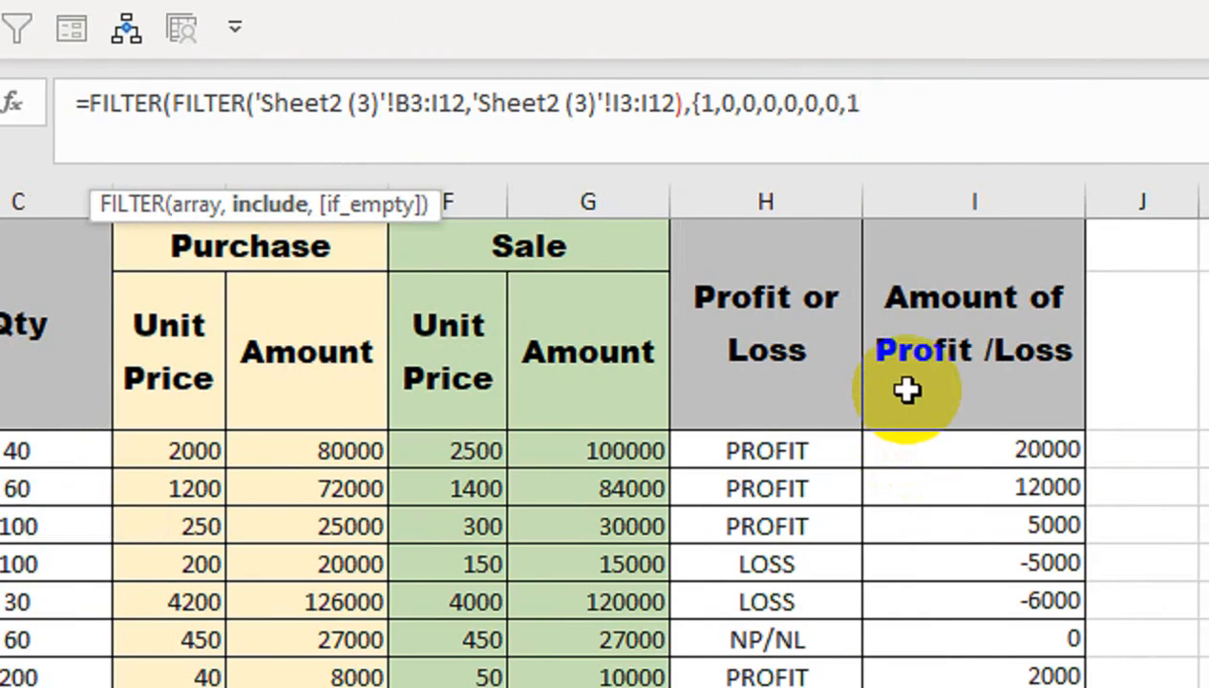
type(")")
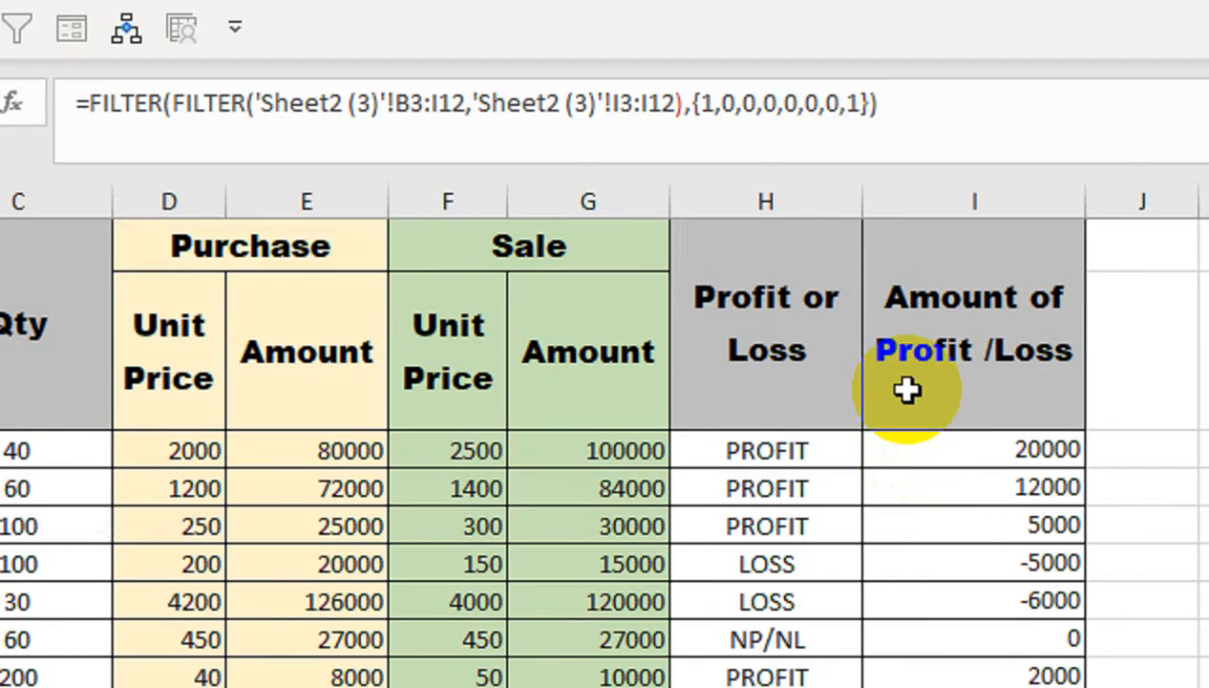
key("Return")
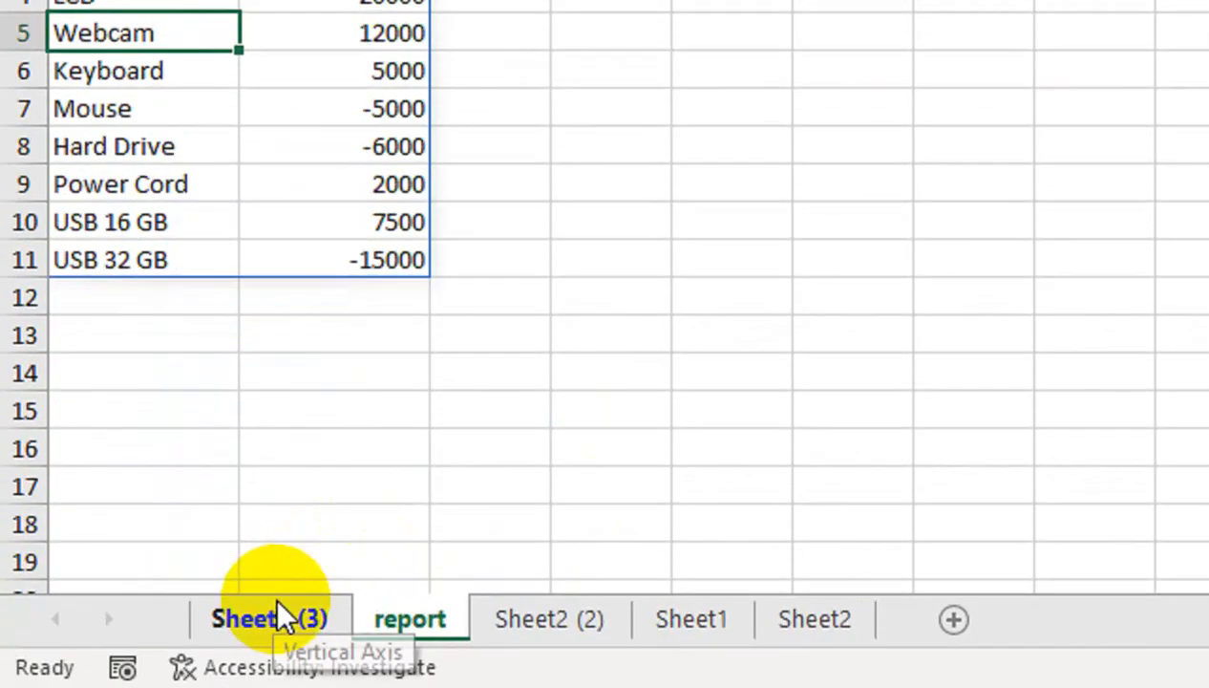
Step: Rename the Sheet2 (3) worksheet as Data
left_click(287, 616)
double_click(292, 616)
type("Data")
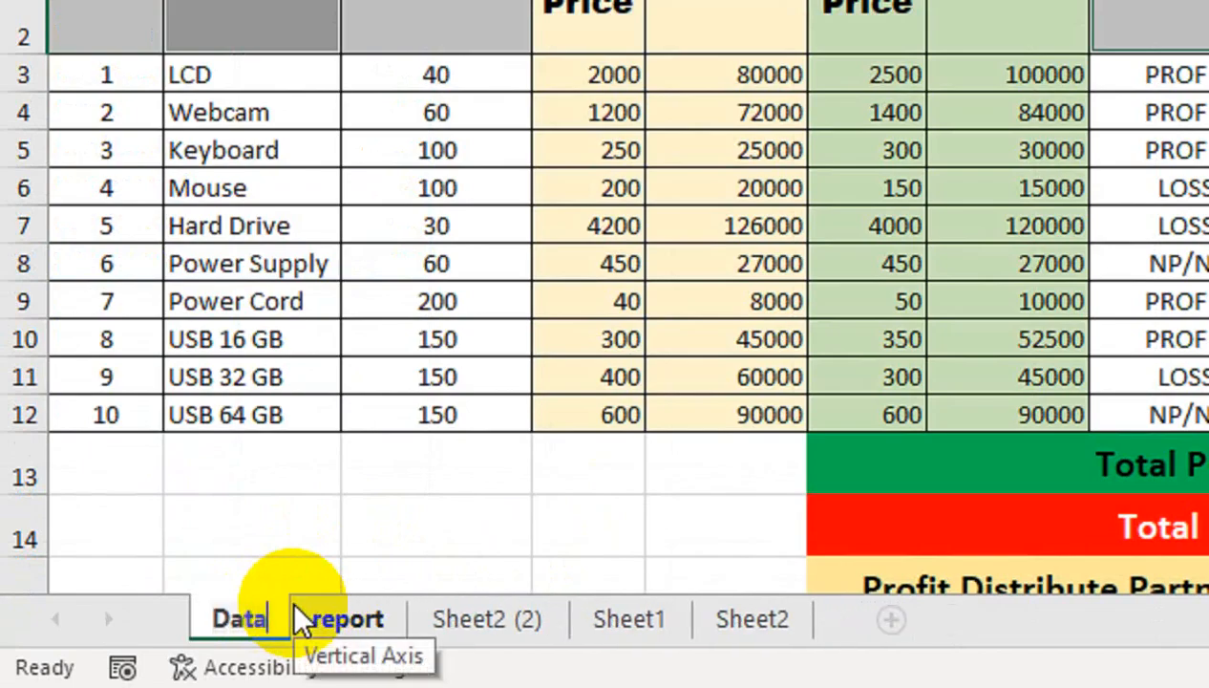
key("Return")
left_click(302, 461)
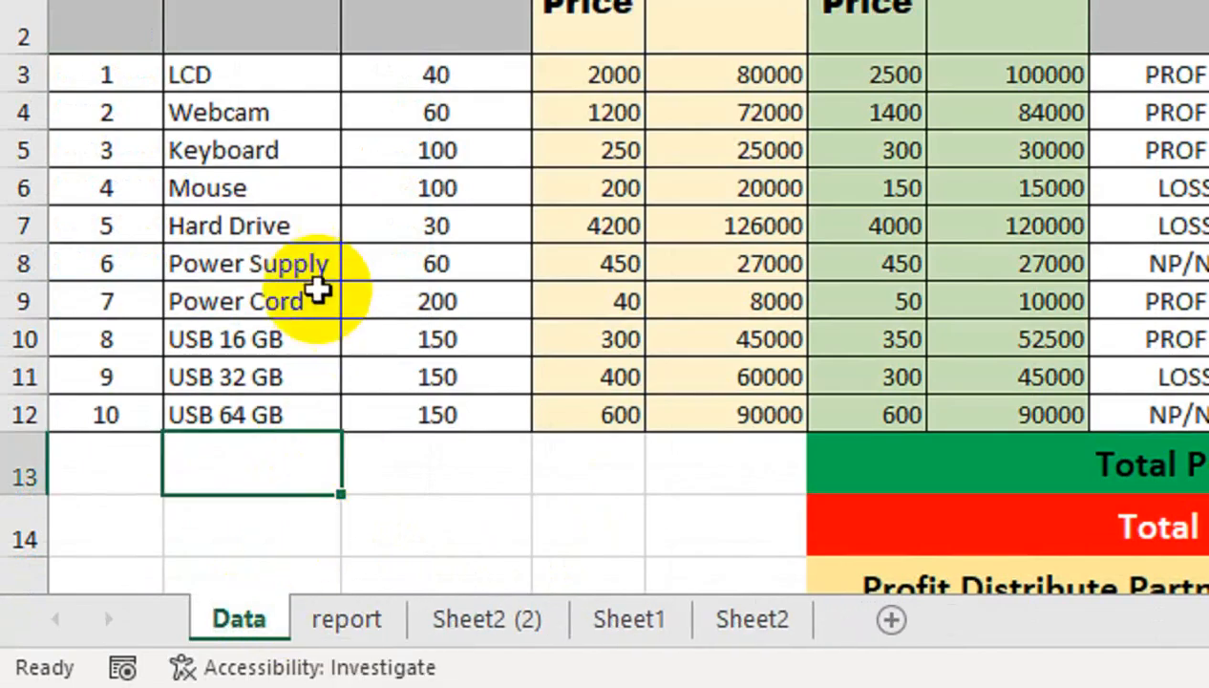
Step: Return to the report sheet and check the sheet references in the A4 FILTER formula and its spilled cells
left_click(334, 616)
left_click(181, 99)
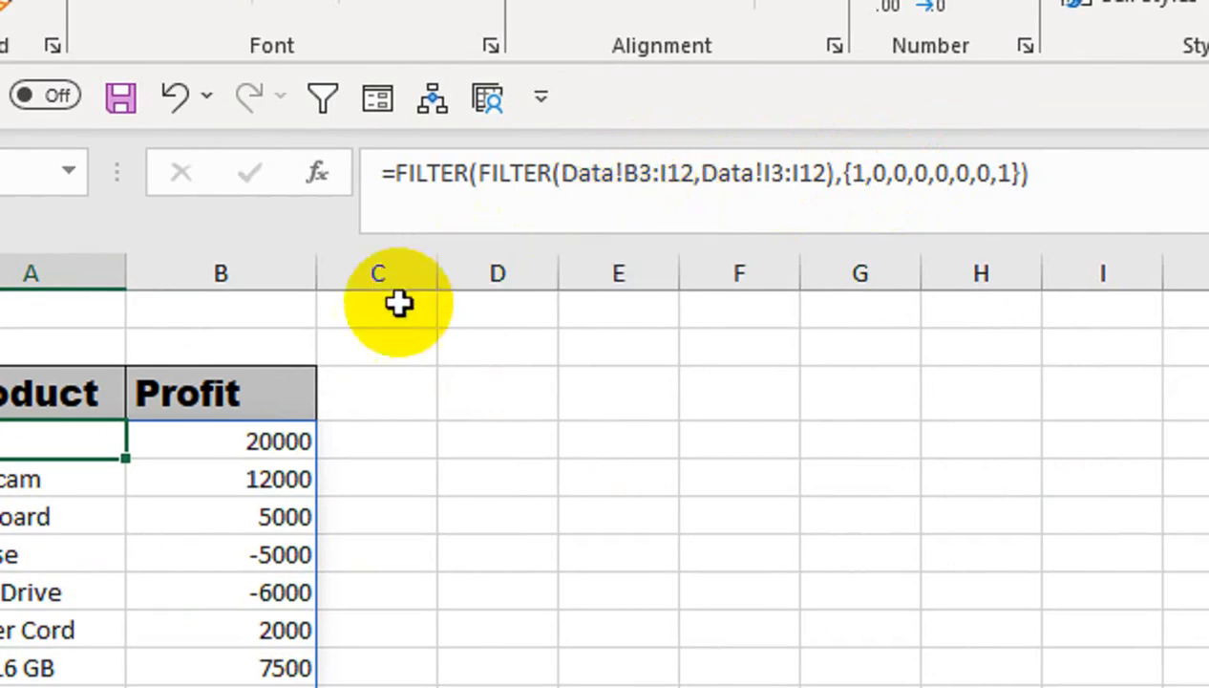
left_click(380, 437)
left_click(277, 473)
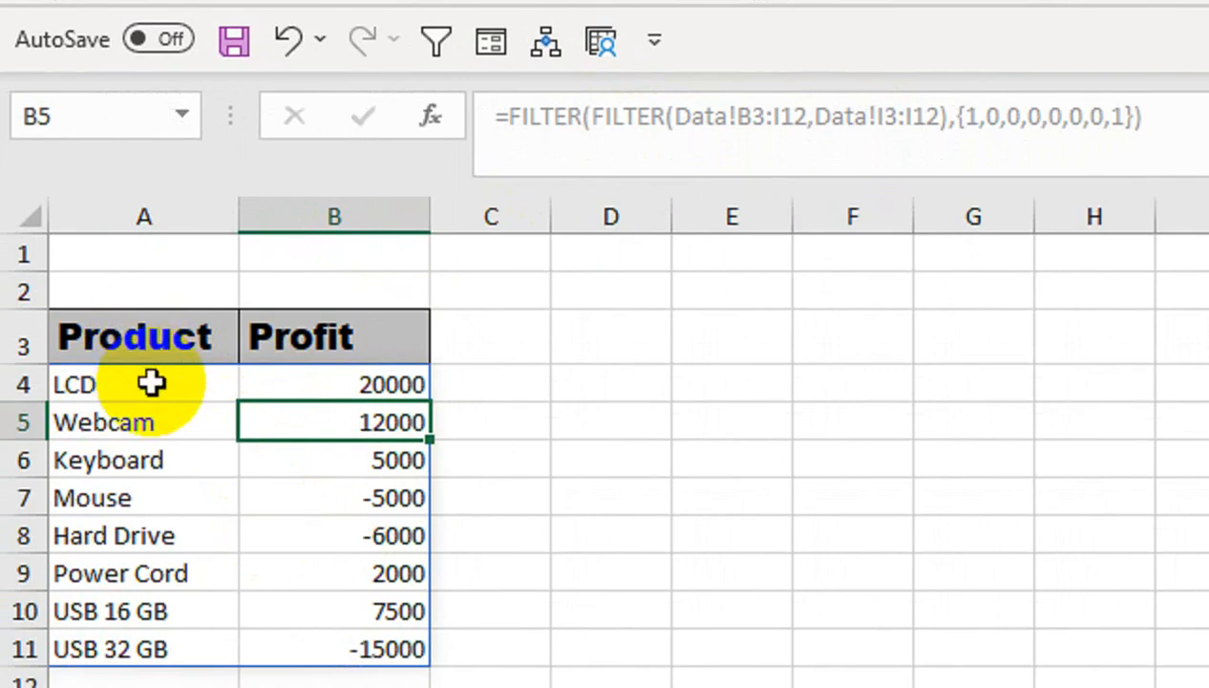
Step: Insert a waterfall chart from the filtered products and profit amounts in A4:B11
left_click_drag(188, 368, 346, 642)
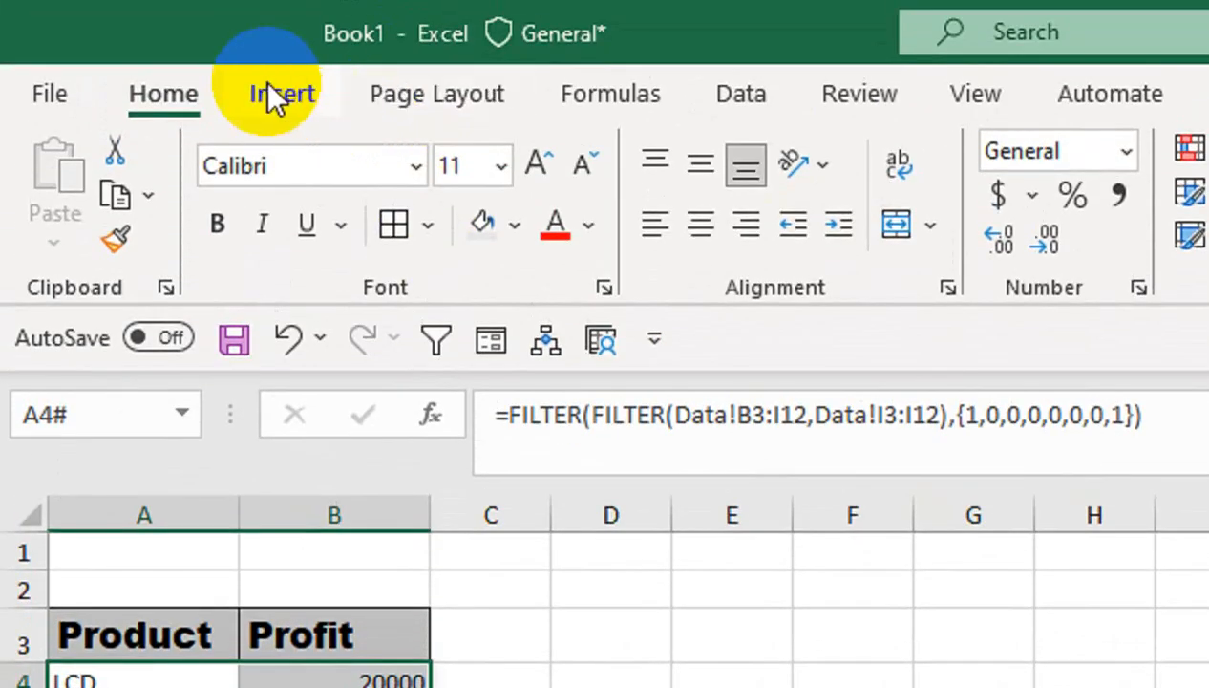
left_click(269, 92)
left_click(872, 163)
left_click(871, 268)
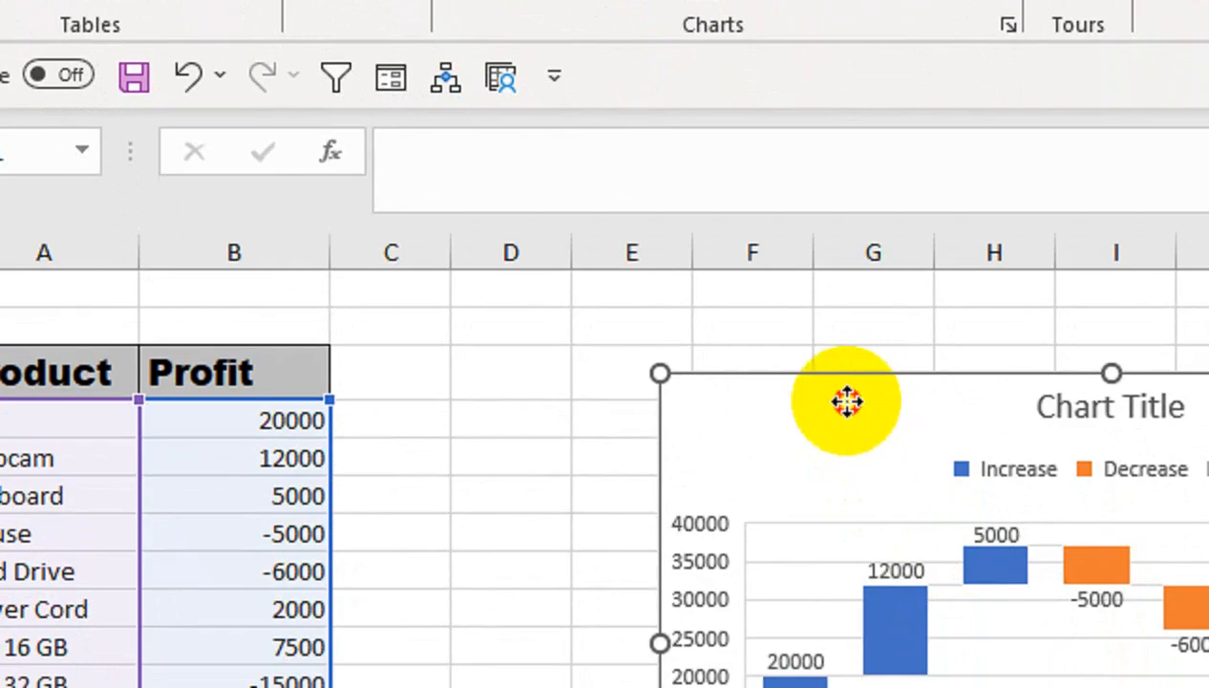
Step: Move the waterfall chart directly beside the Profit column under row 2, and enlarge its width and height
left_click_drag(847, 401, 541, 379)
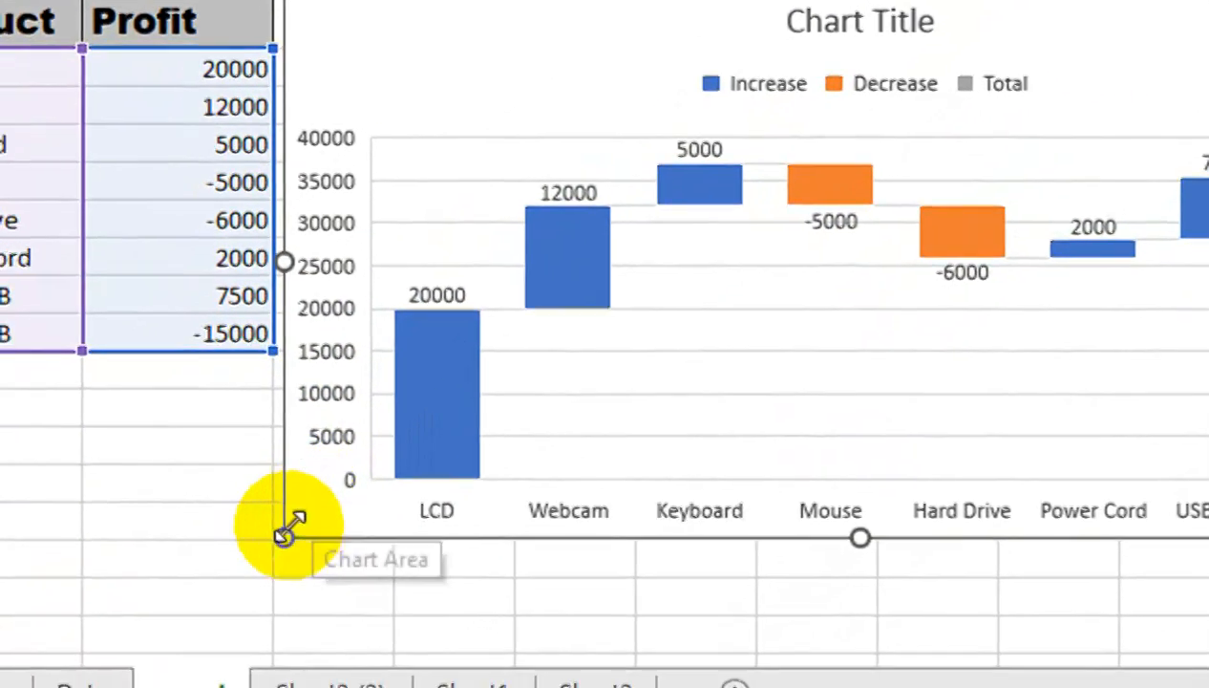
mouse_move(287, 541)
left_mouse_down()
mouse_move(257, 548)
mouse_move(281, 548)
left_mouse_up()
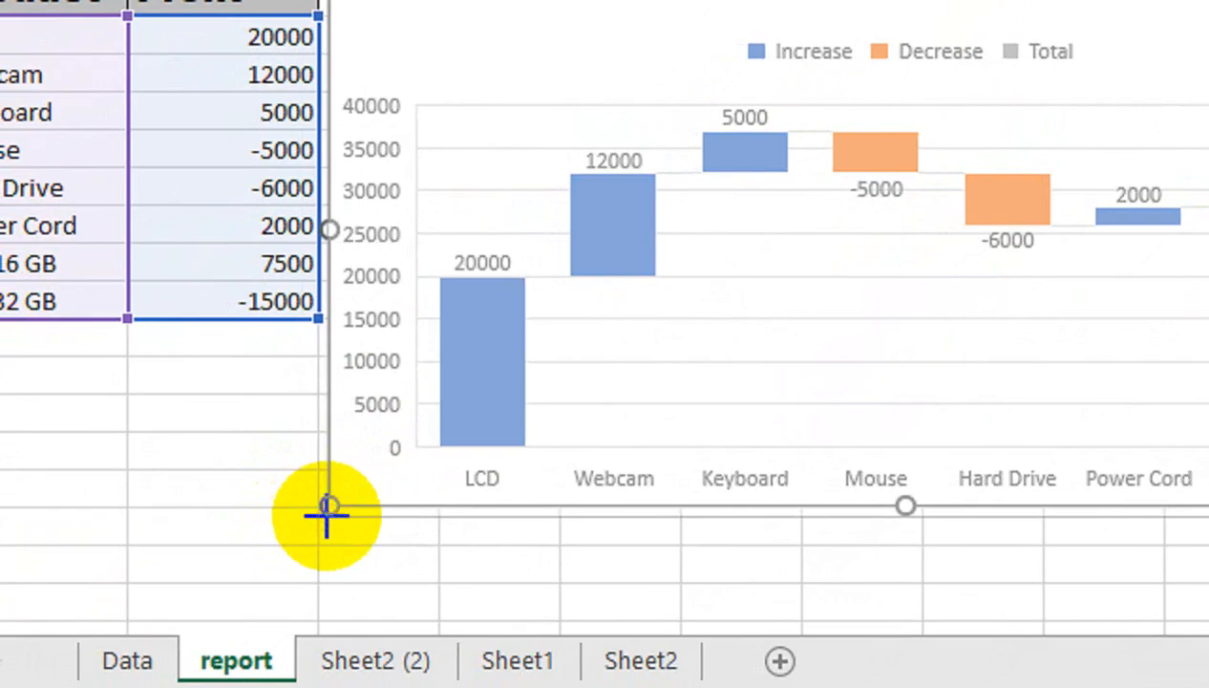
left_click_drag(326, 516, 328, 517)
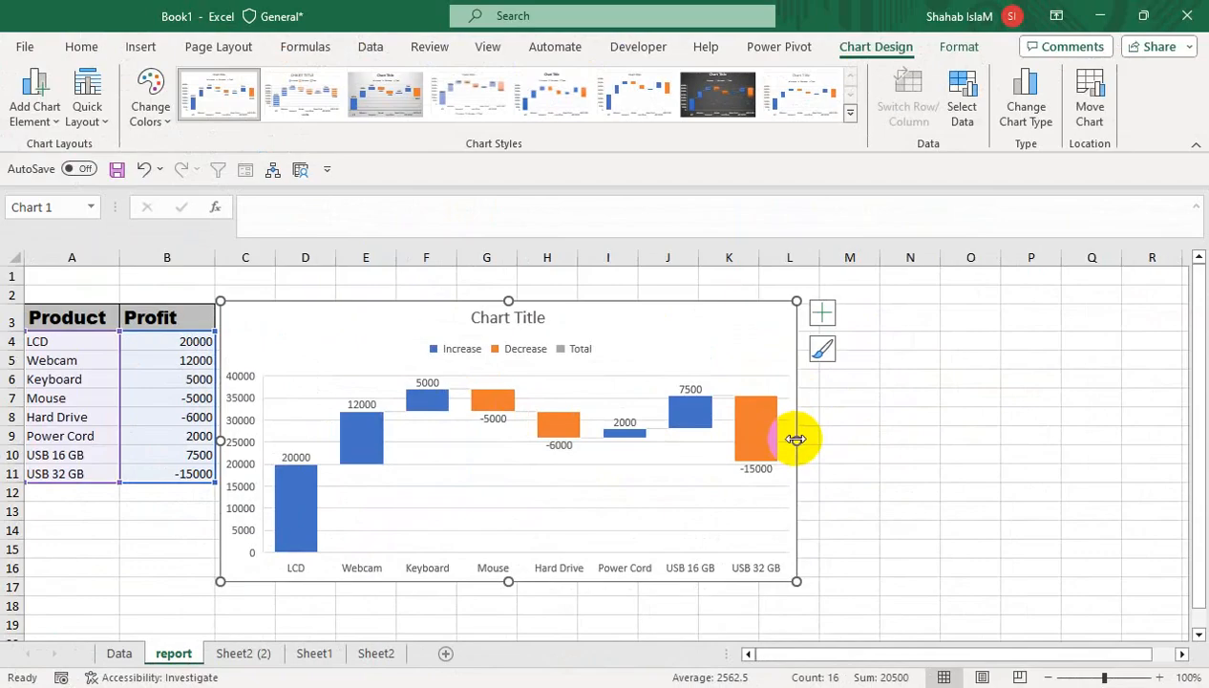
left_click_drag(912, 228, 1034, 216)
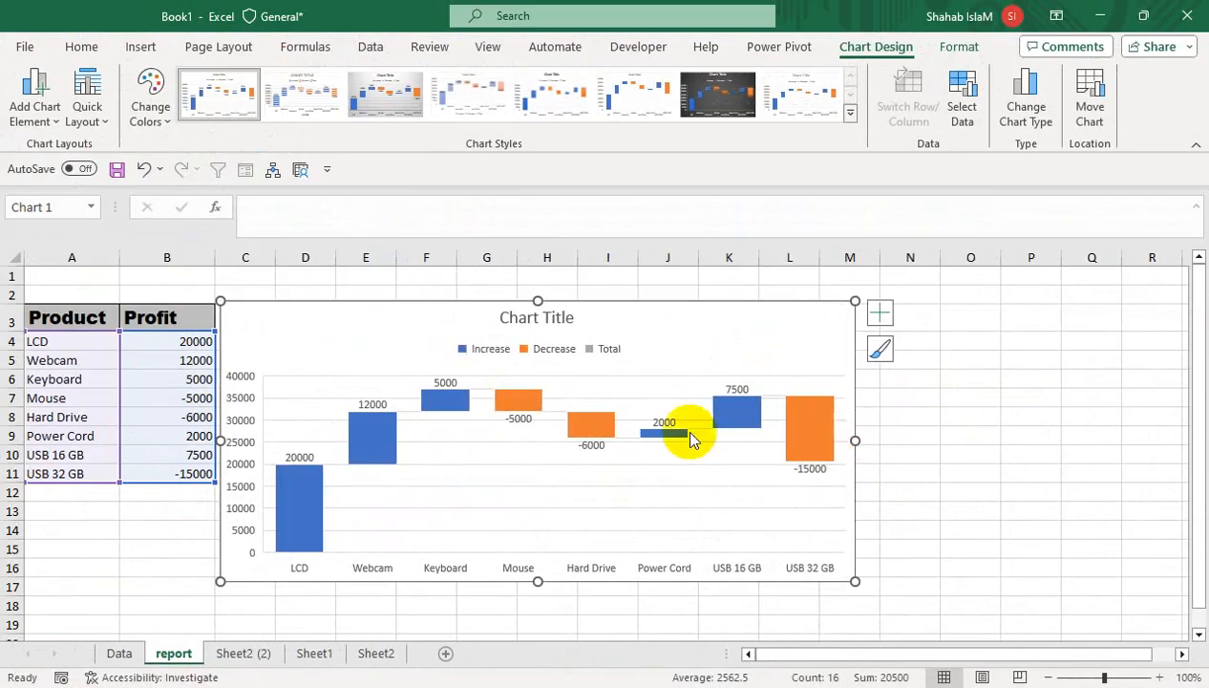
left_click_drag(536, 581, 535, 611)
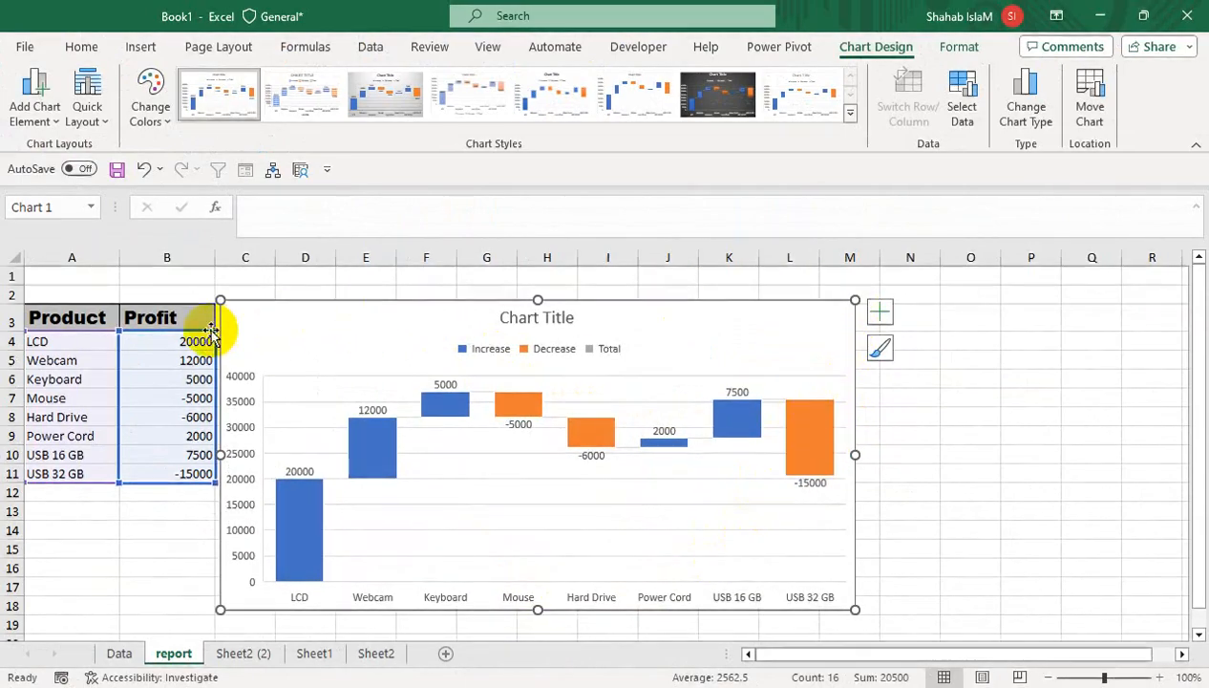
left_click_drag(256, 310, 260, 311)
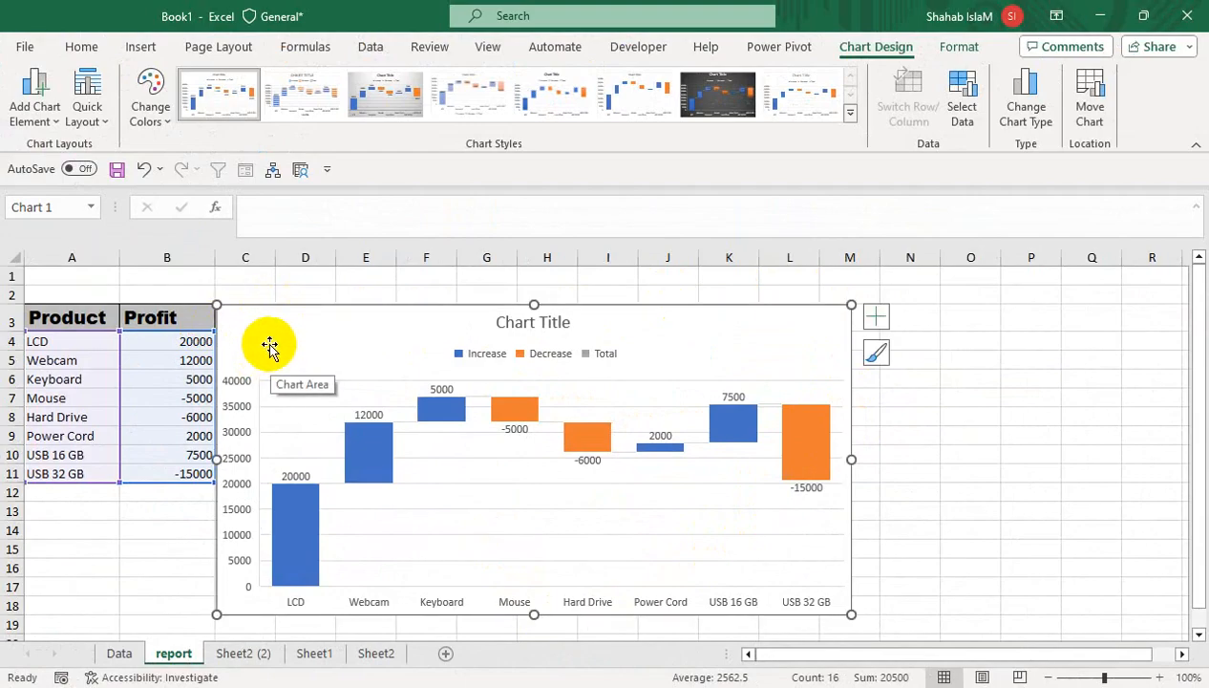
Step: Fill cells A2:R2 with the custom dark red color #A21E27
left_click_drag(43, 292, 1158, 295)
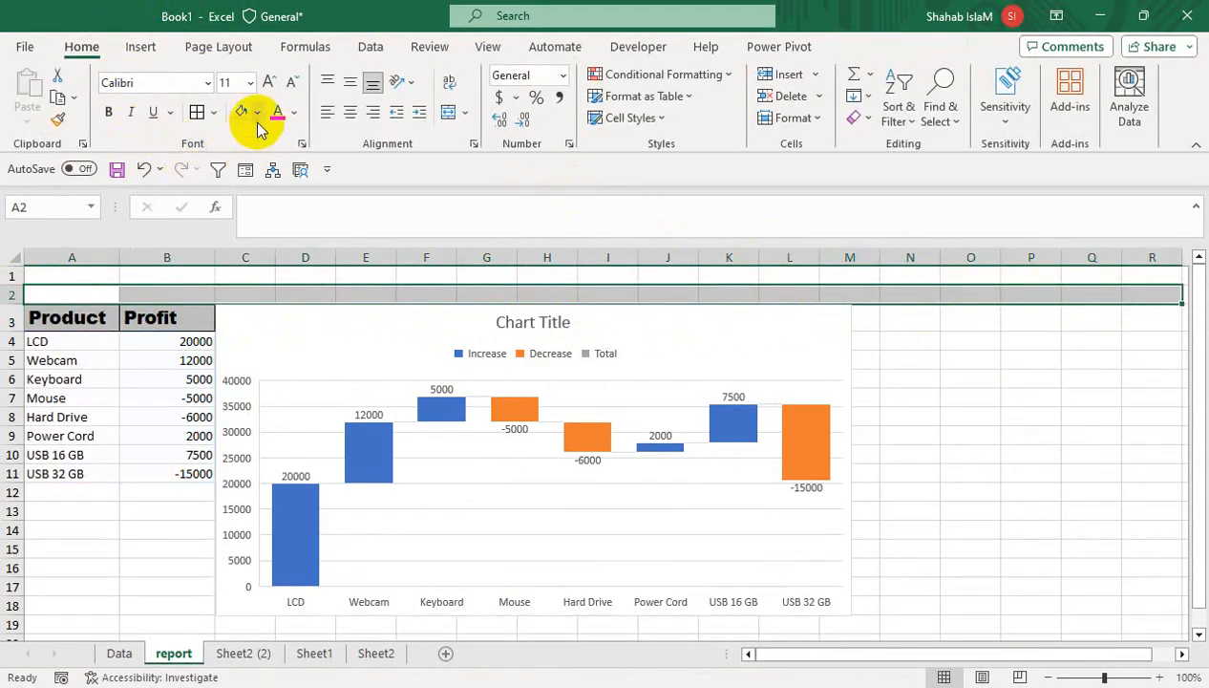
left_click(256, 112)
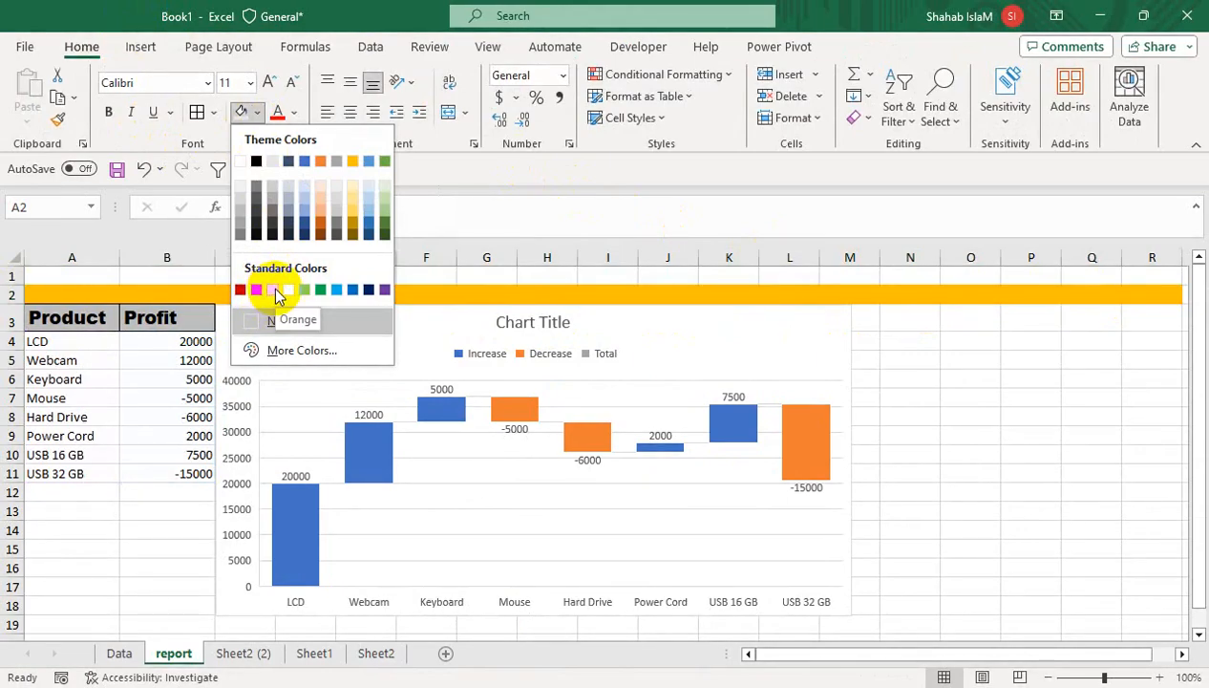
left_click(292, 350)
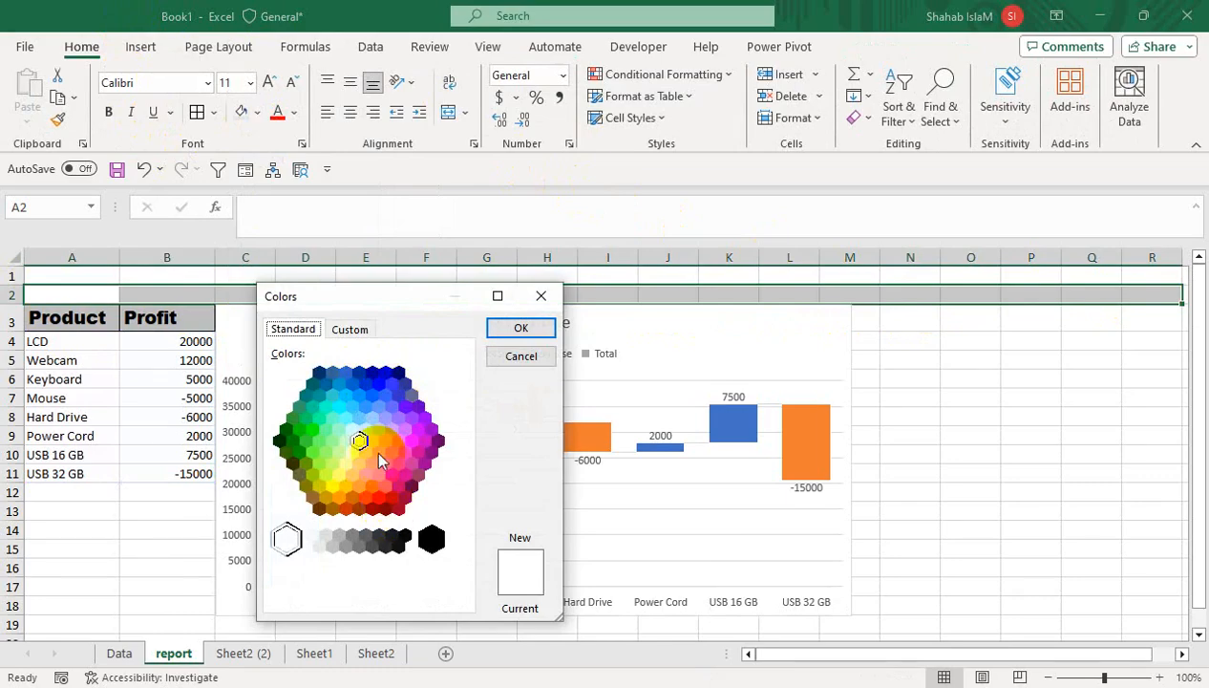
left_click(349, 329)
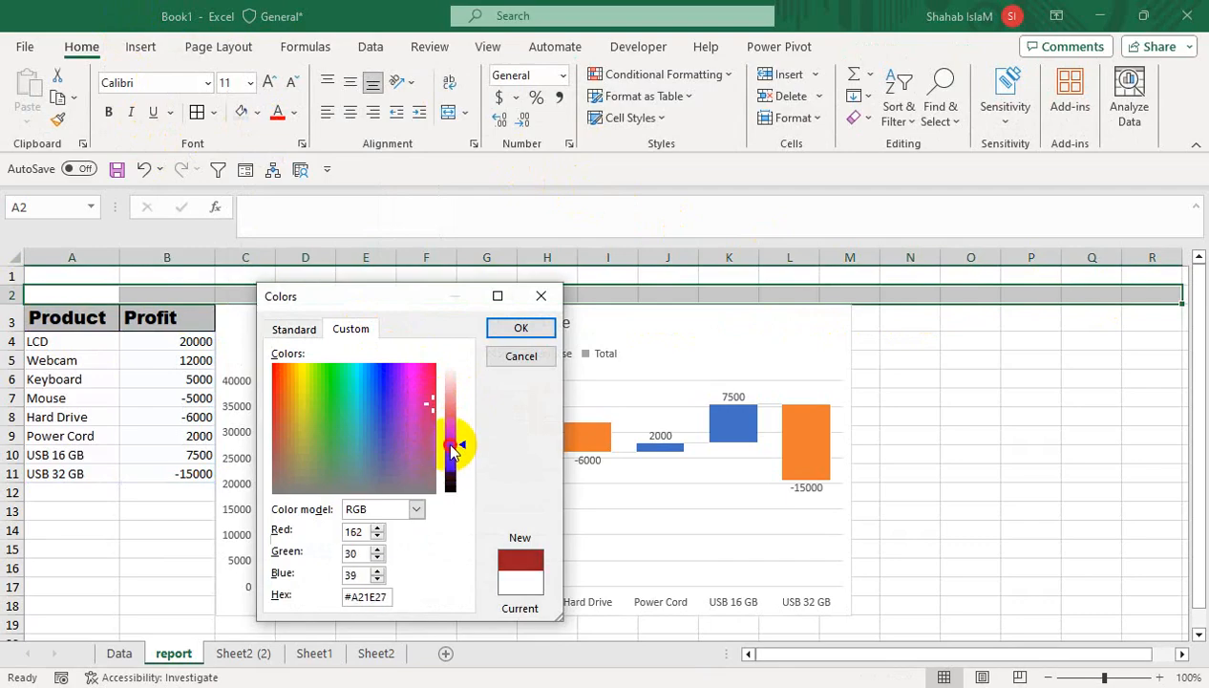
left_click(521, 328)
Step: Move the whole dark red row 2 up to row 1
left_click(369, 292)
left_click(40, 292)
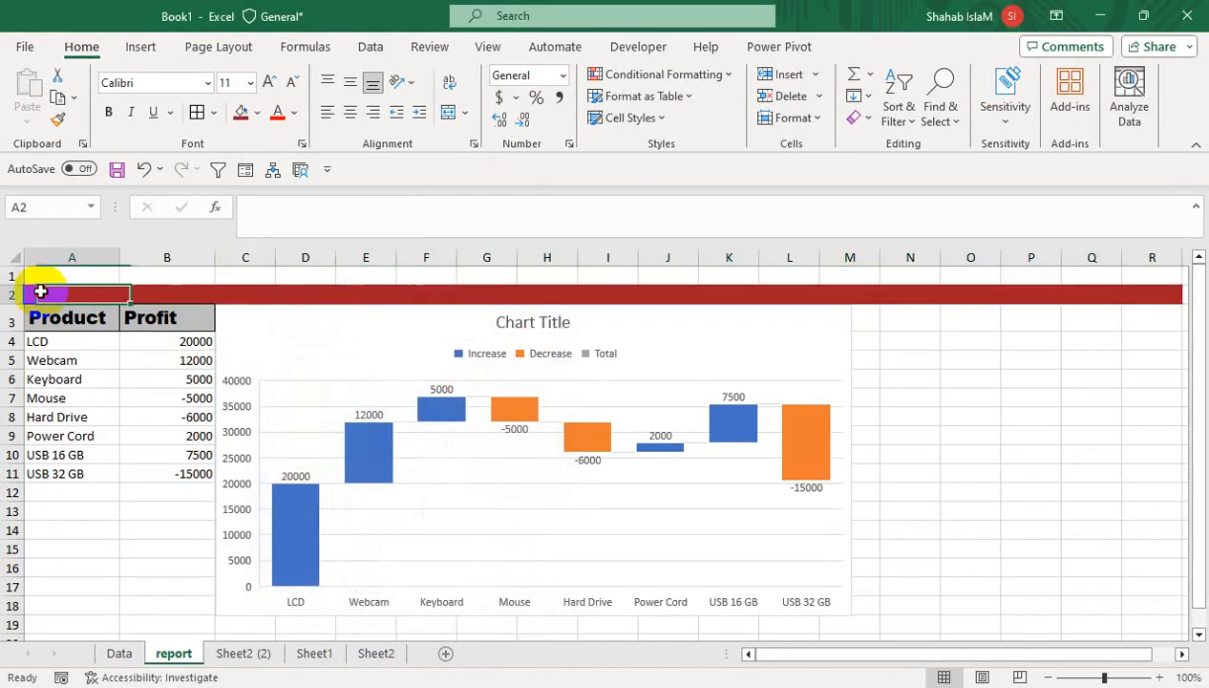
left_click(14, 294)
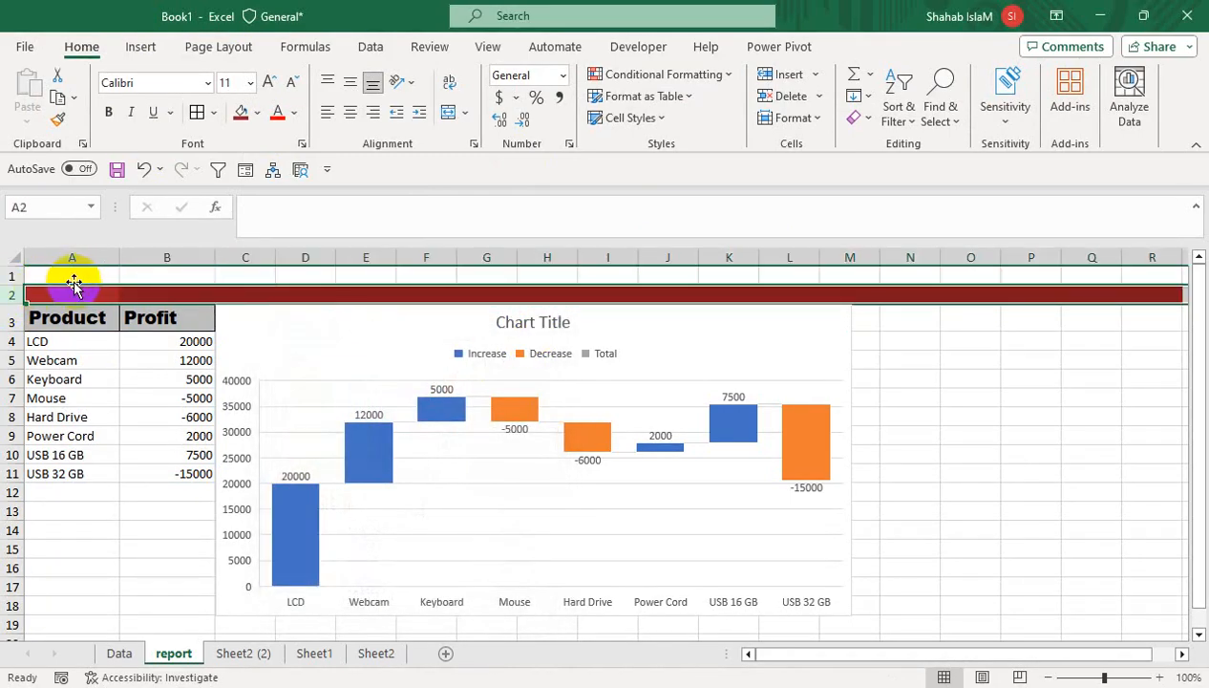
left_click_drag(74, 289, 81, 270)
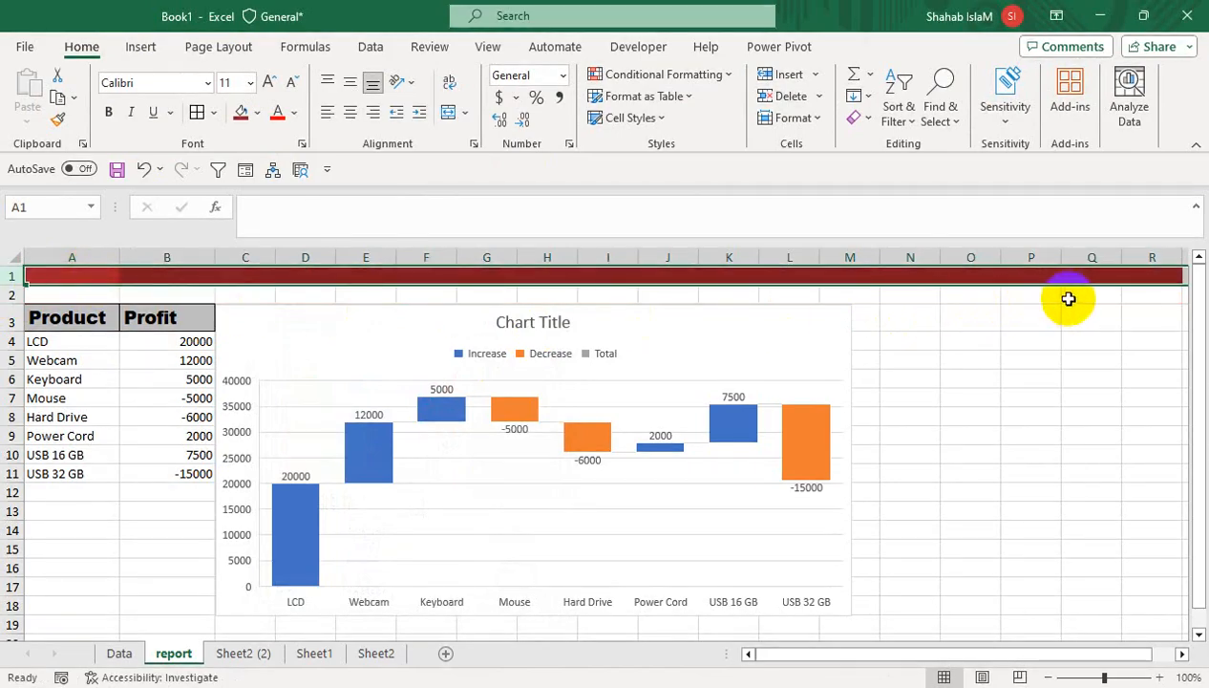
Step: Fill cells A2:R2 with the light gray theme color
left_click_drag(1136, 299, 19, 298)
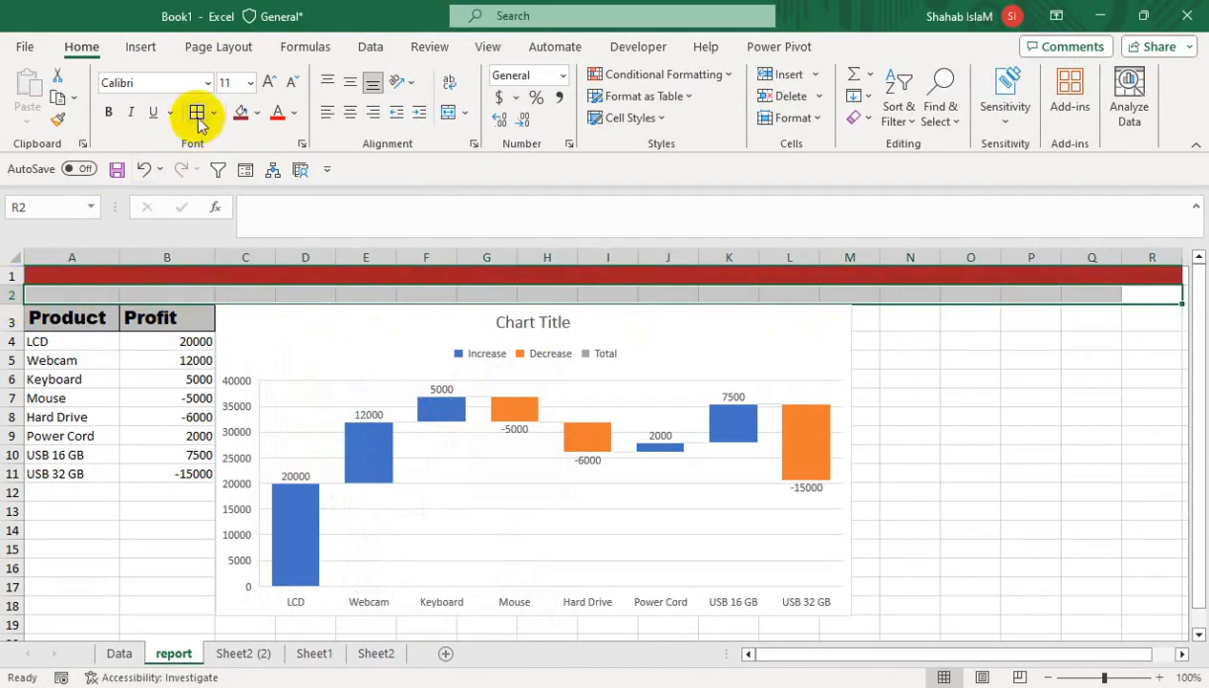
left_click(256, 113)
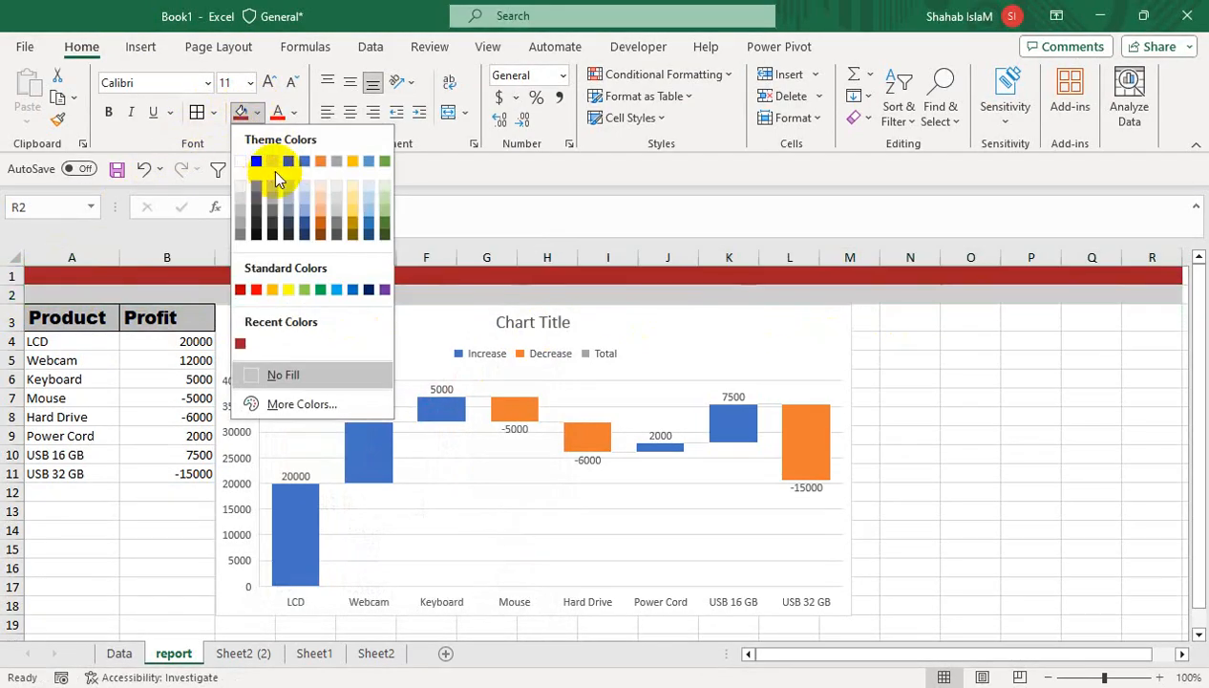
left_click(273, 160)
left_click(154, 516)
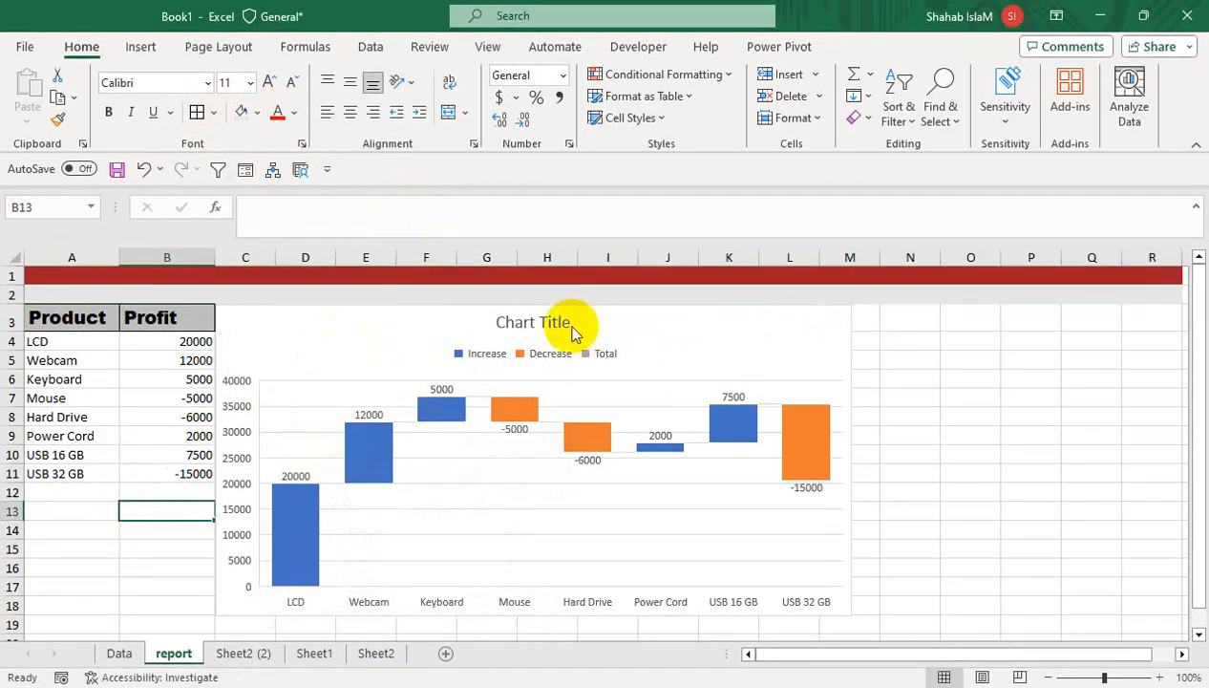
Step: Replace the waterfall chart's placeholder title with "PROFIT AND LOSS OF COMPANY"
left_click(523, 318)
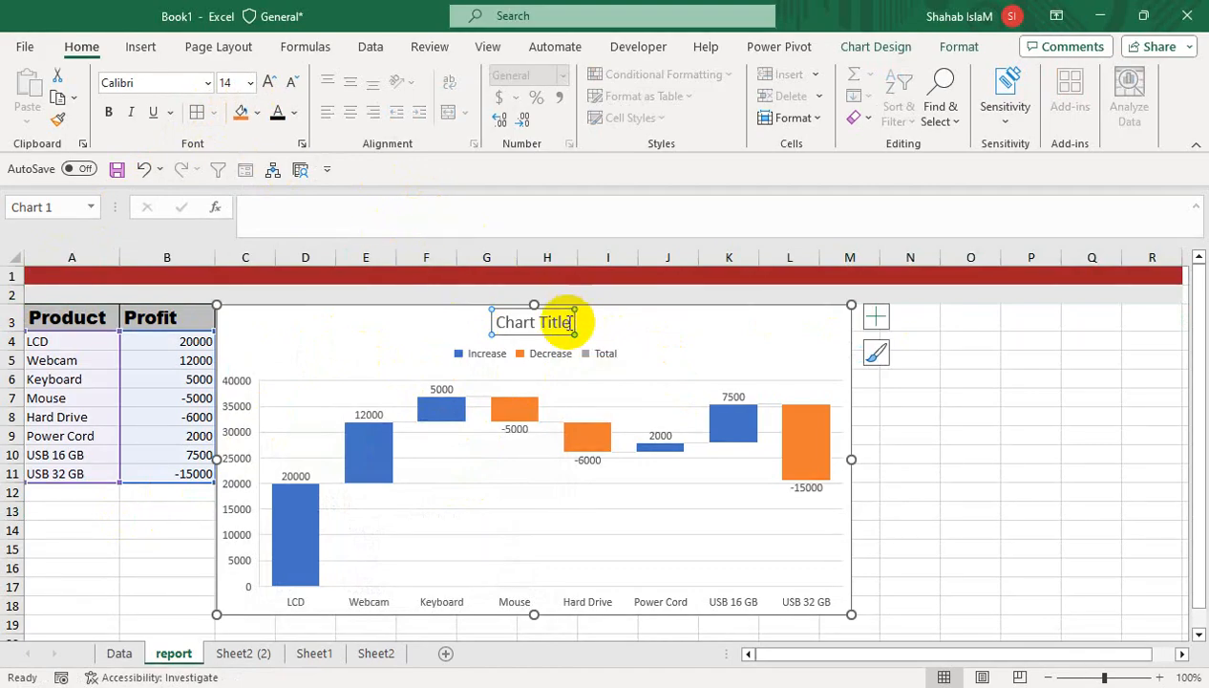
triple_click(532, 321)
type("p")
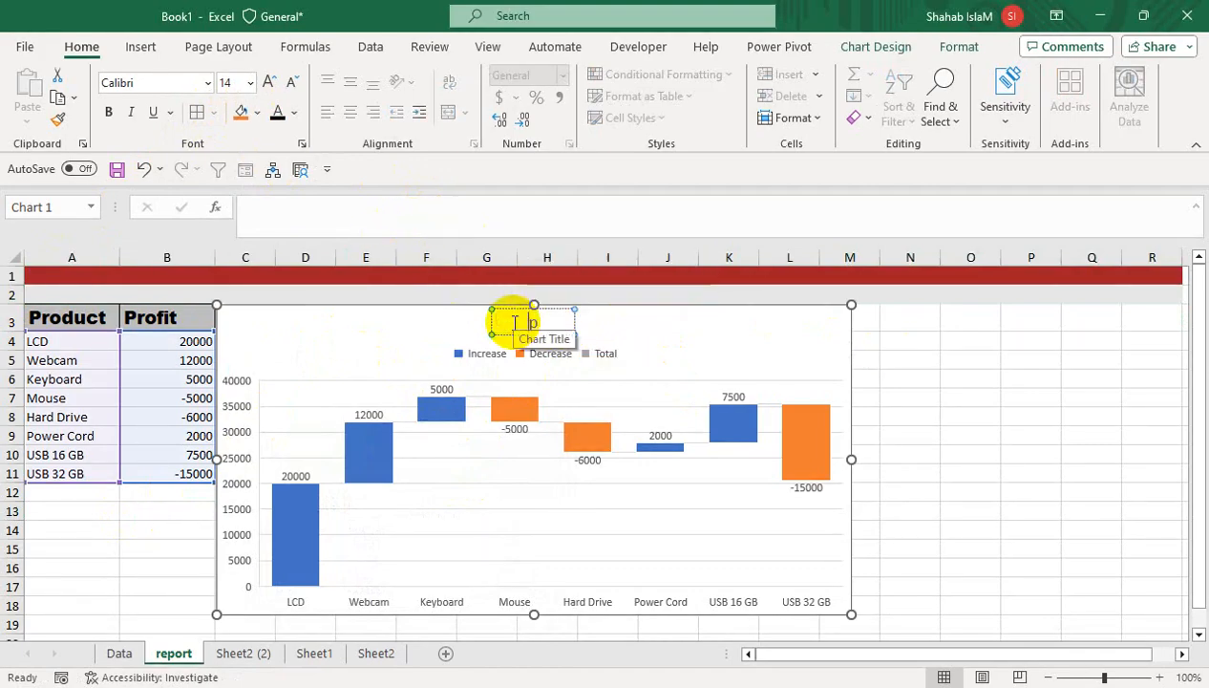
type("rofit")
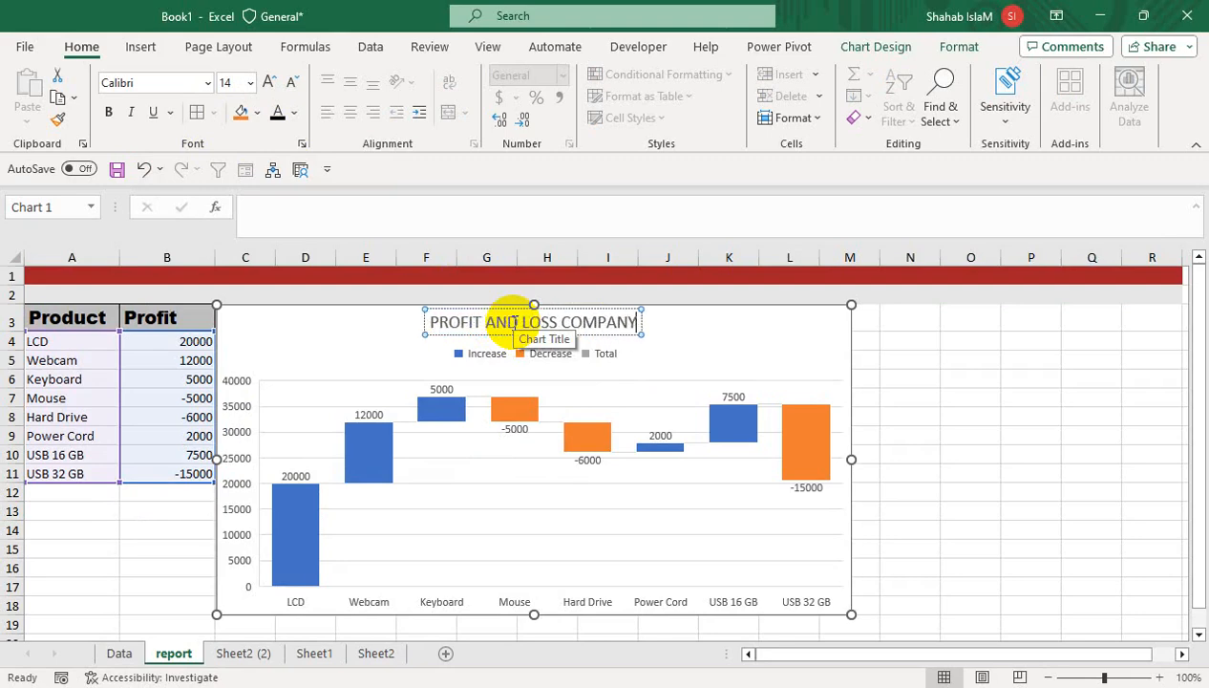
left_click(529, 407)
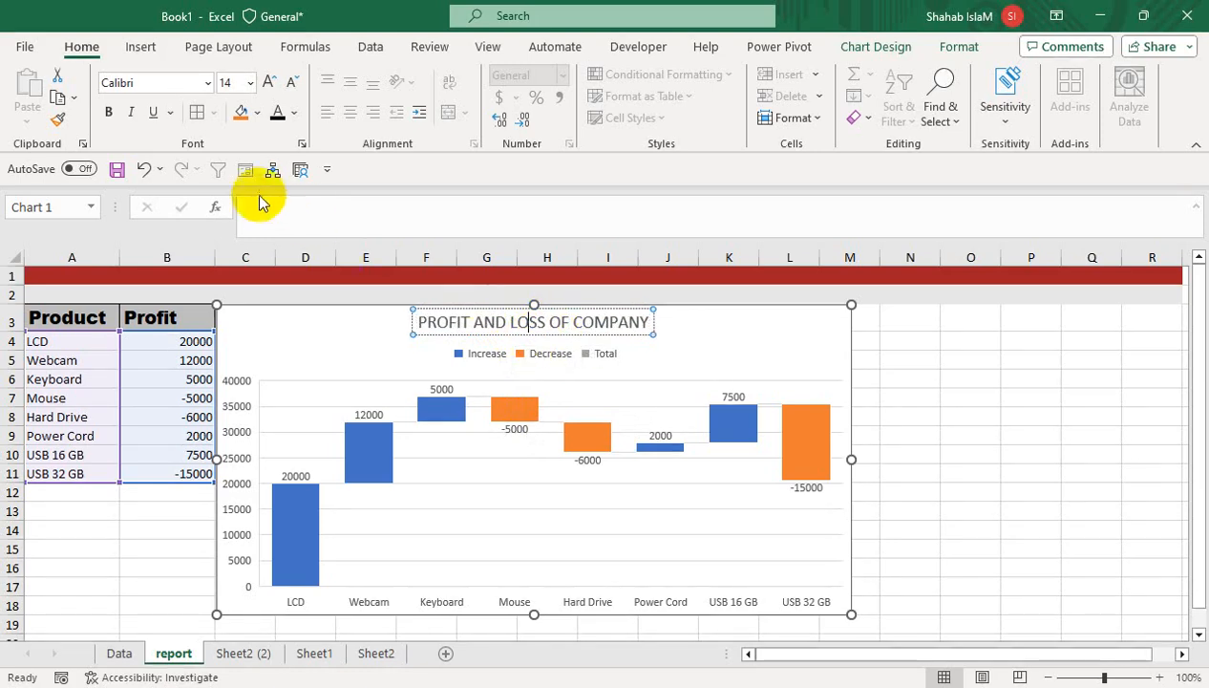
Step: Format the whole chart title as bold black text at size 20
left_click(108, 111)
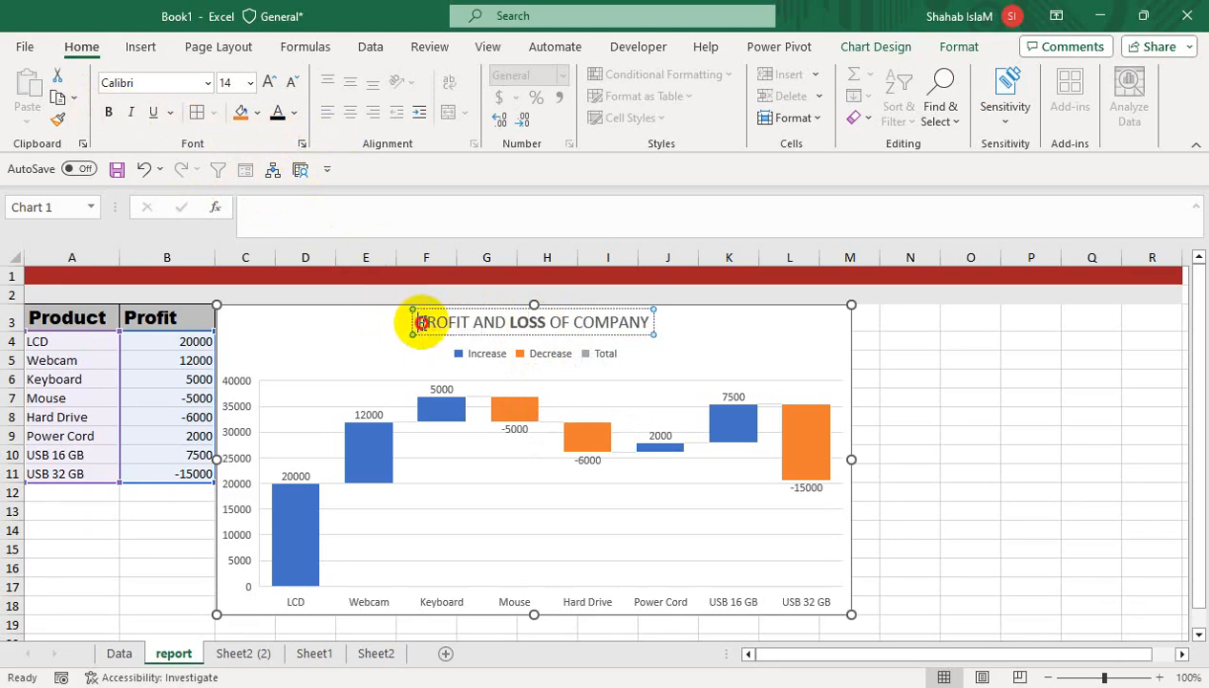
left_click_drag(421, 323, 683, 322)
left_click(108, 111)
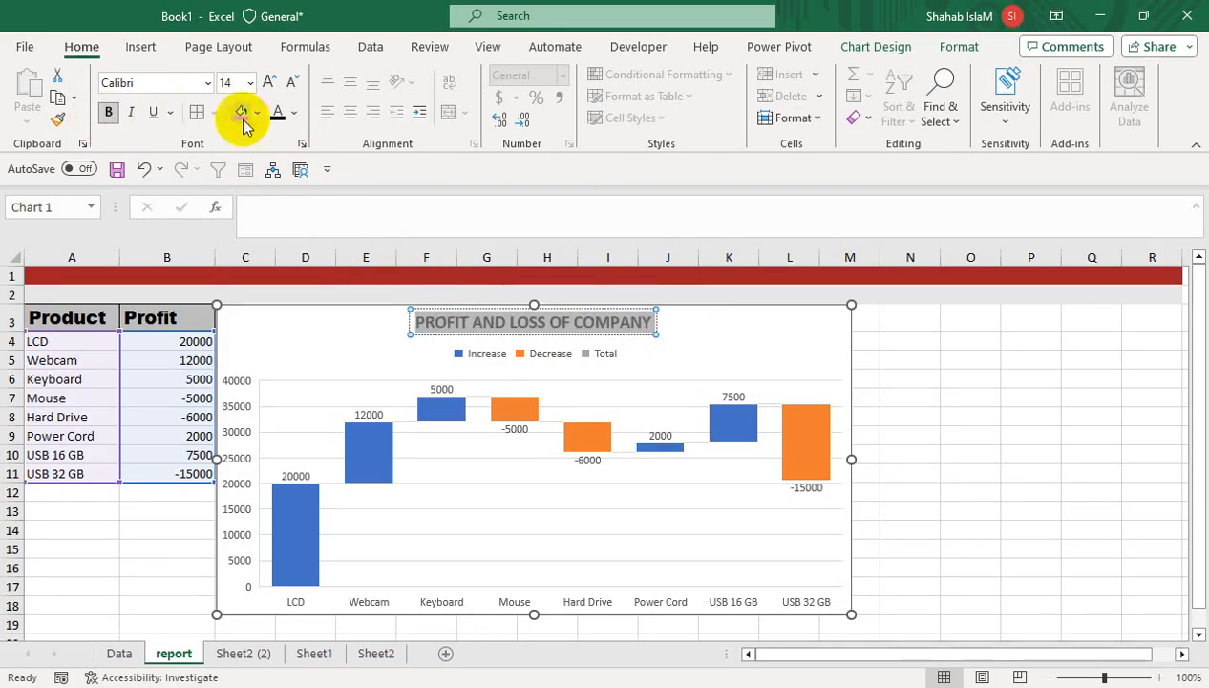
left_click(293, 113)
left_click(302, 189)
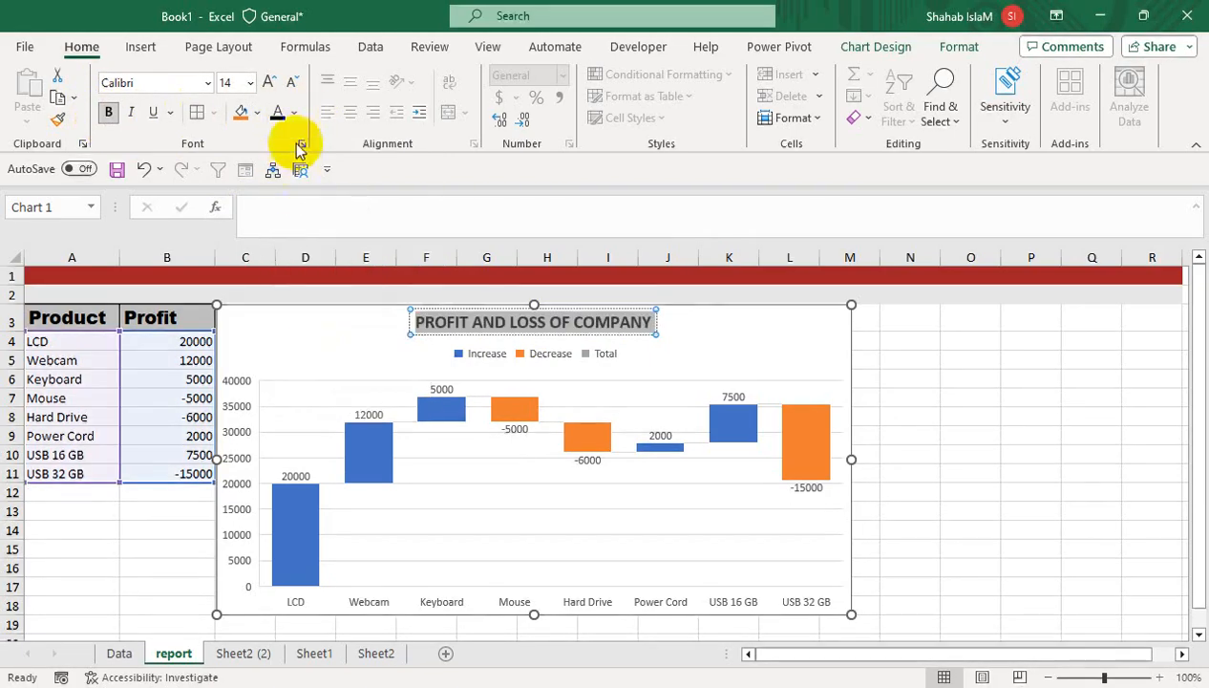
left_click(270, 82)
left_click(270, 82)
left_click(271, 82)
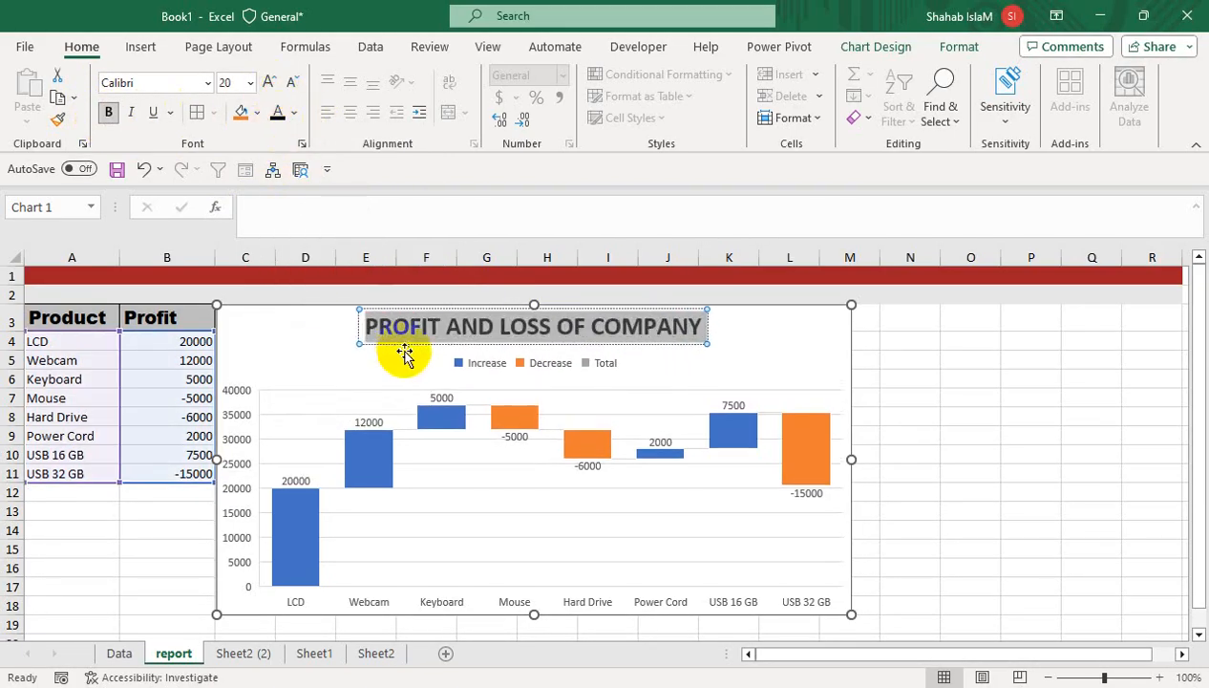
Step: Enlarge the chart legend's text and give the Decrease legend entry a solid dark red fill
left_click(465, 371)
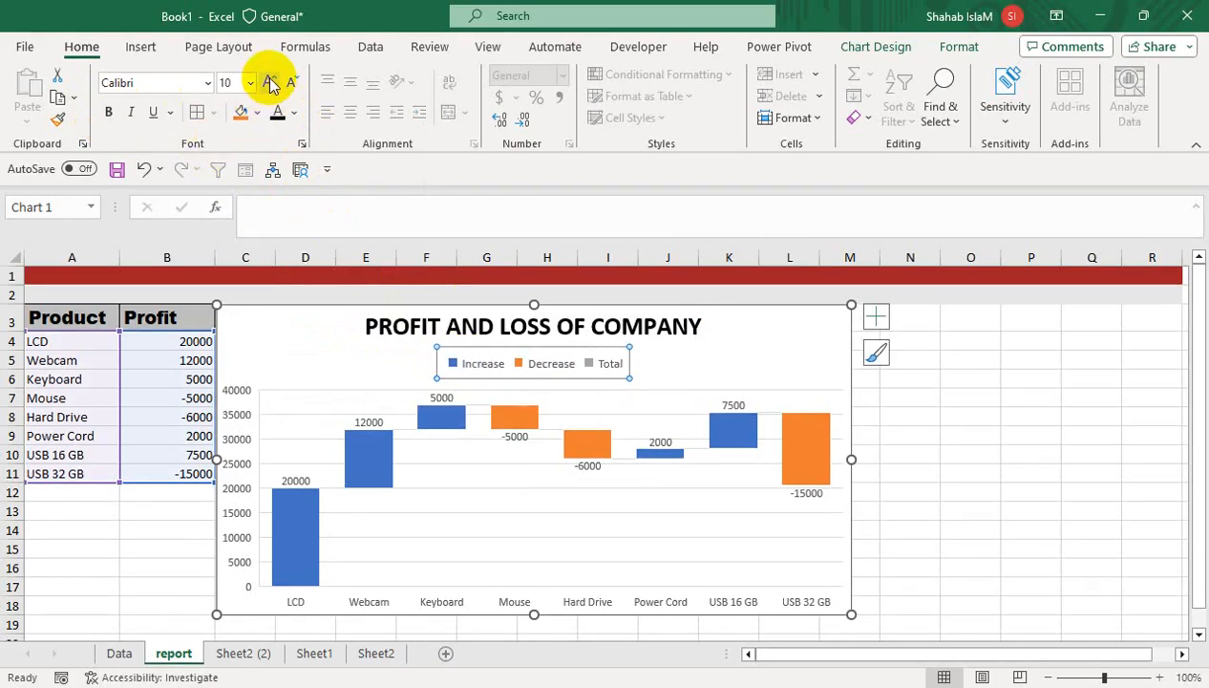
double_click(513, 418)
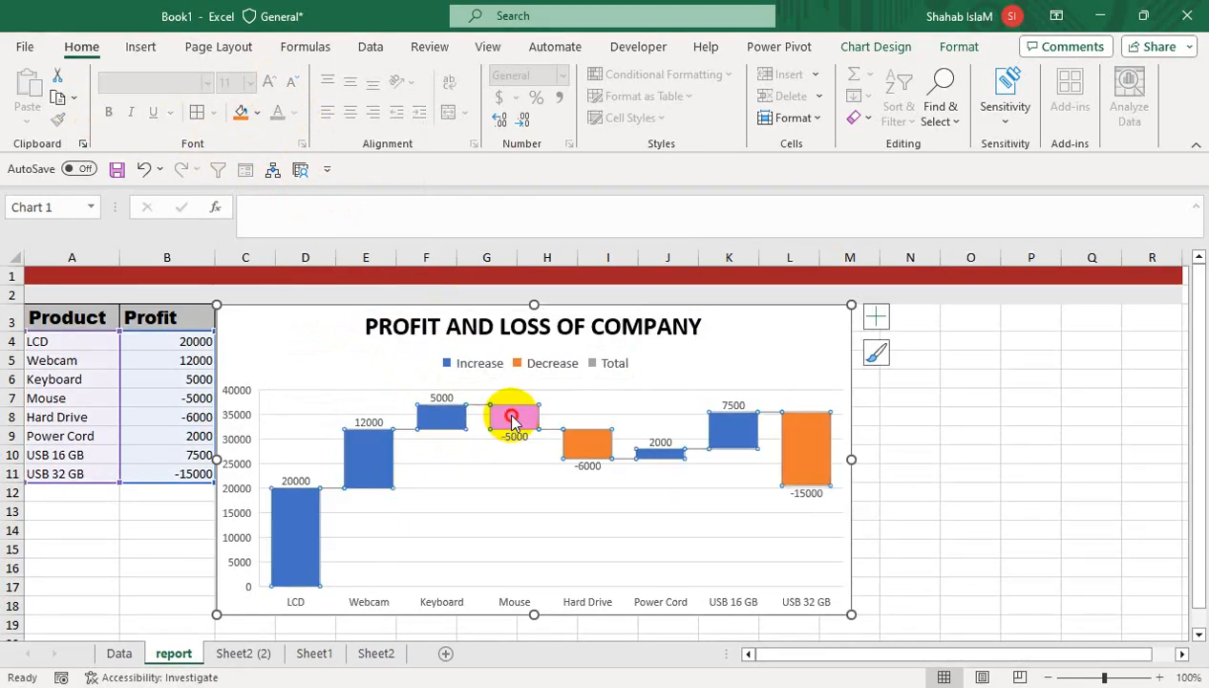
left_click(553, 367)
left_click(554, 368)
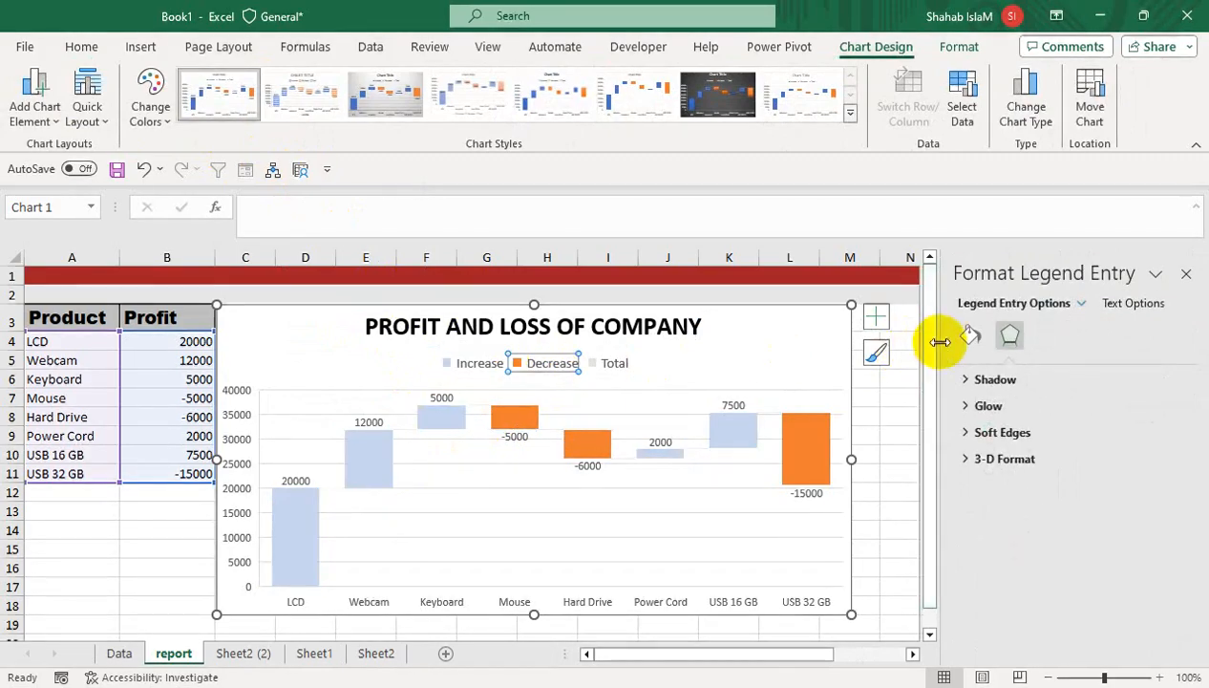
left_click(971, 337)
left_click(980, 430)
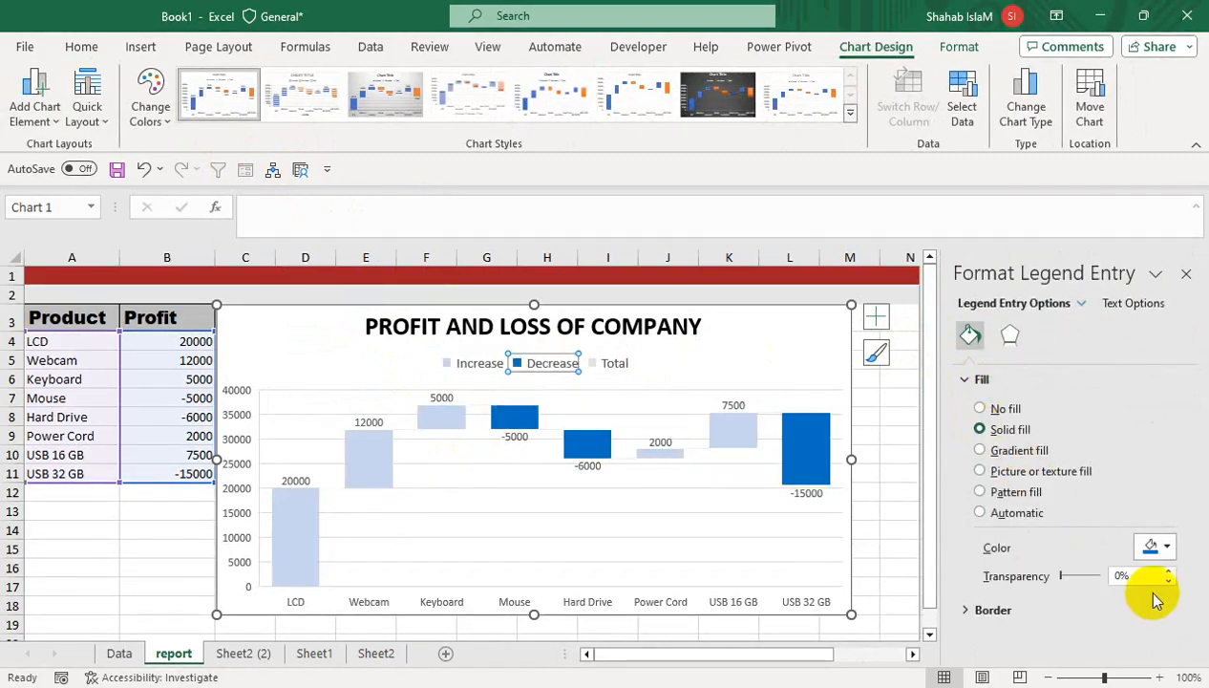
left_click(1161, 548)
left_click(1053, 440)
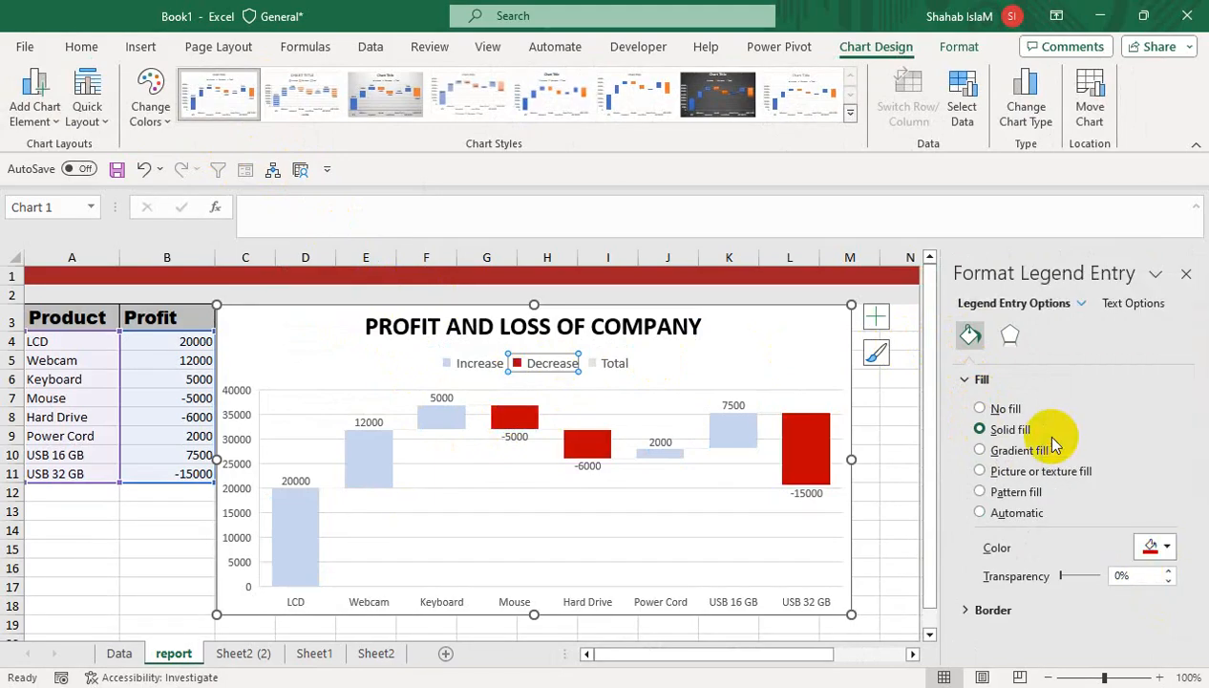
Step: Give the Increase legend entry a solid light green fill
left_click(755, 434)
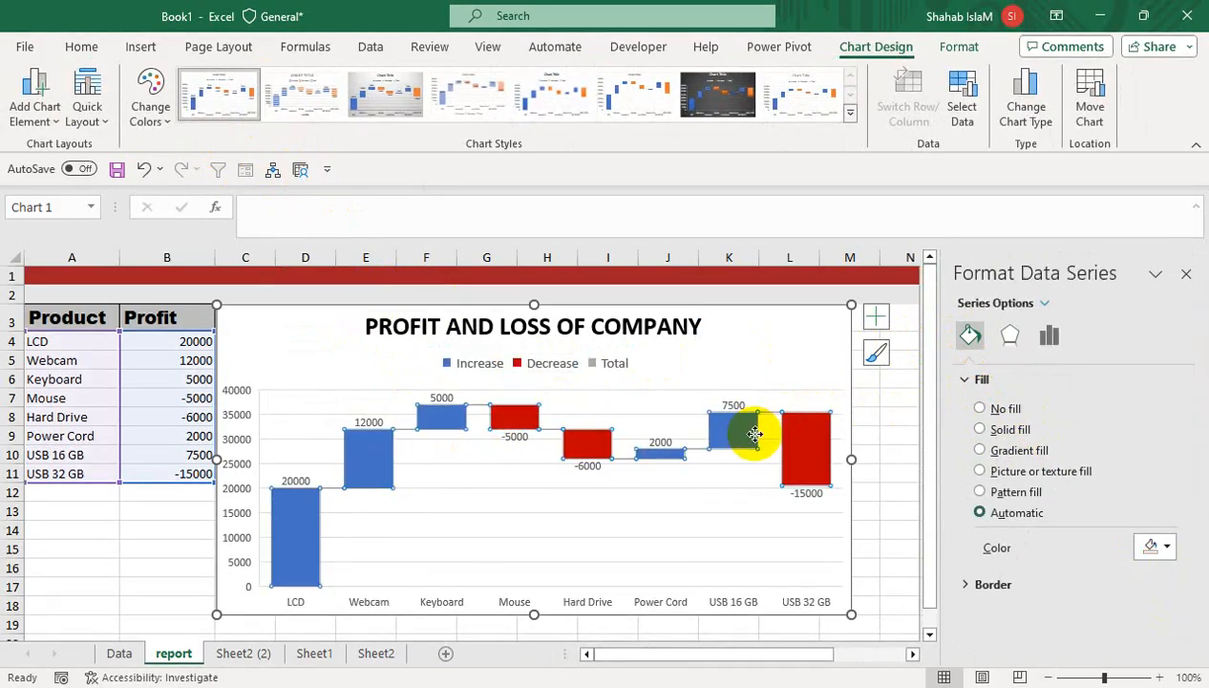
left_click(477, 367)
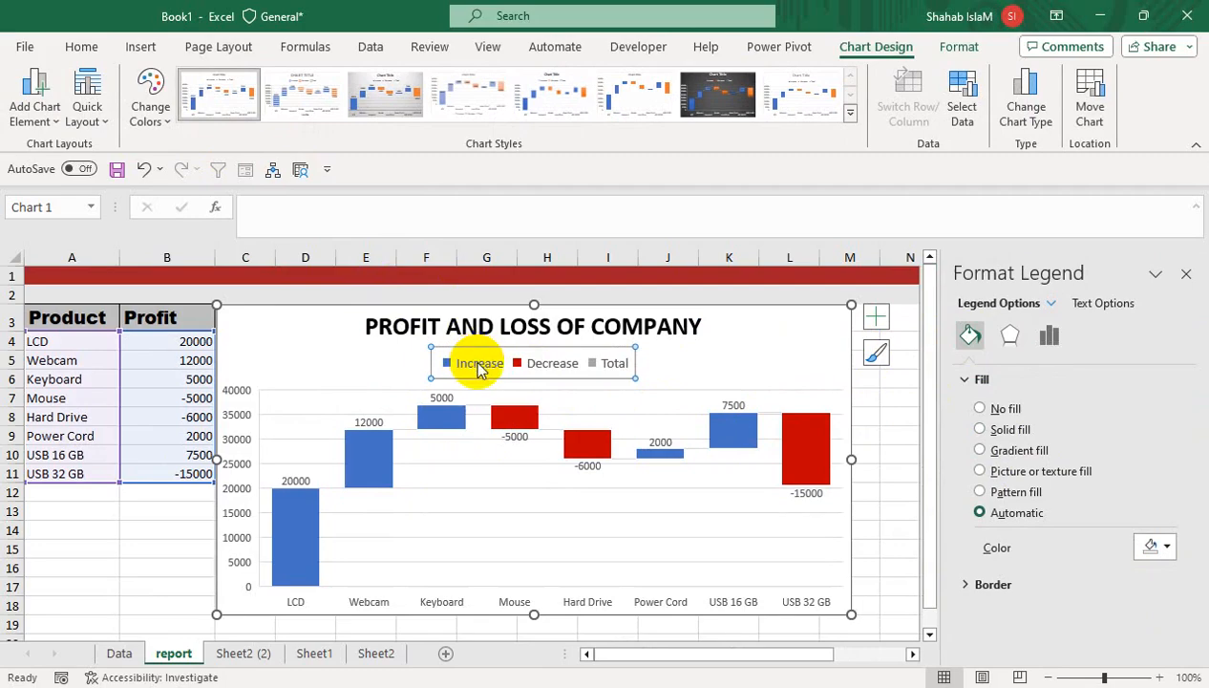
left_click(480, 367)
left_click(993, 431)
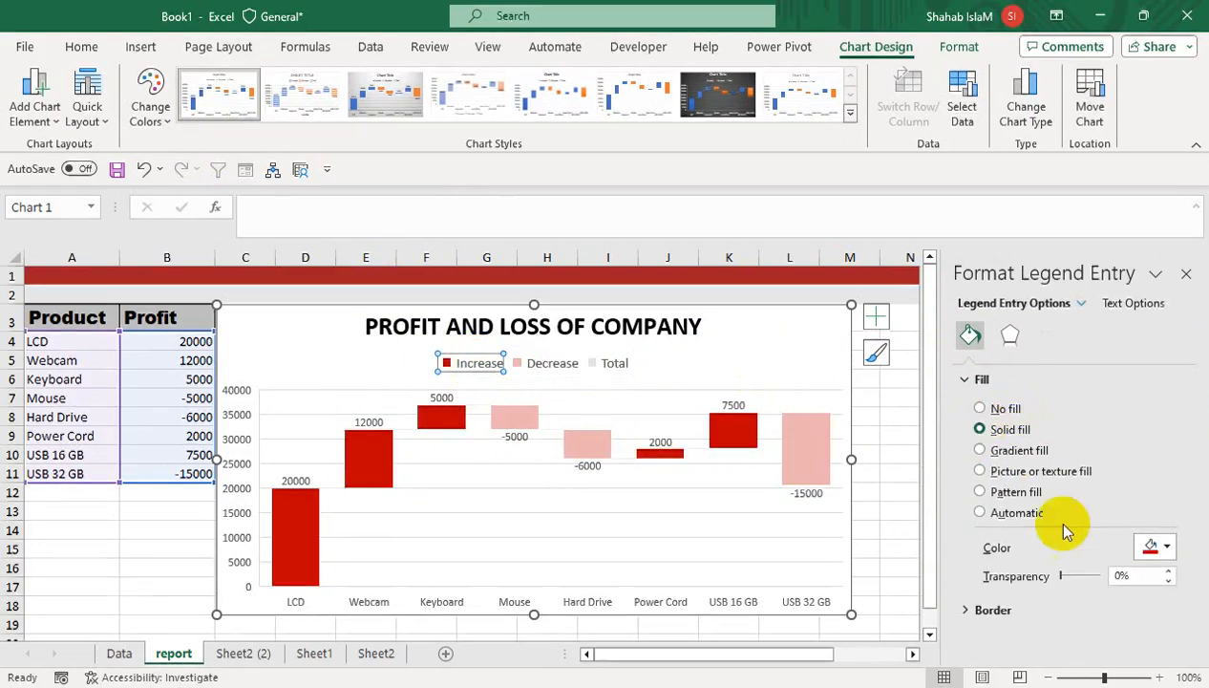
left_click(1155, 546)
left_click(1116, 440)
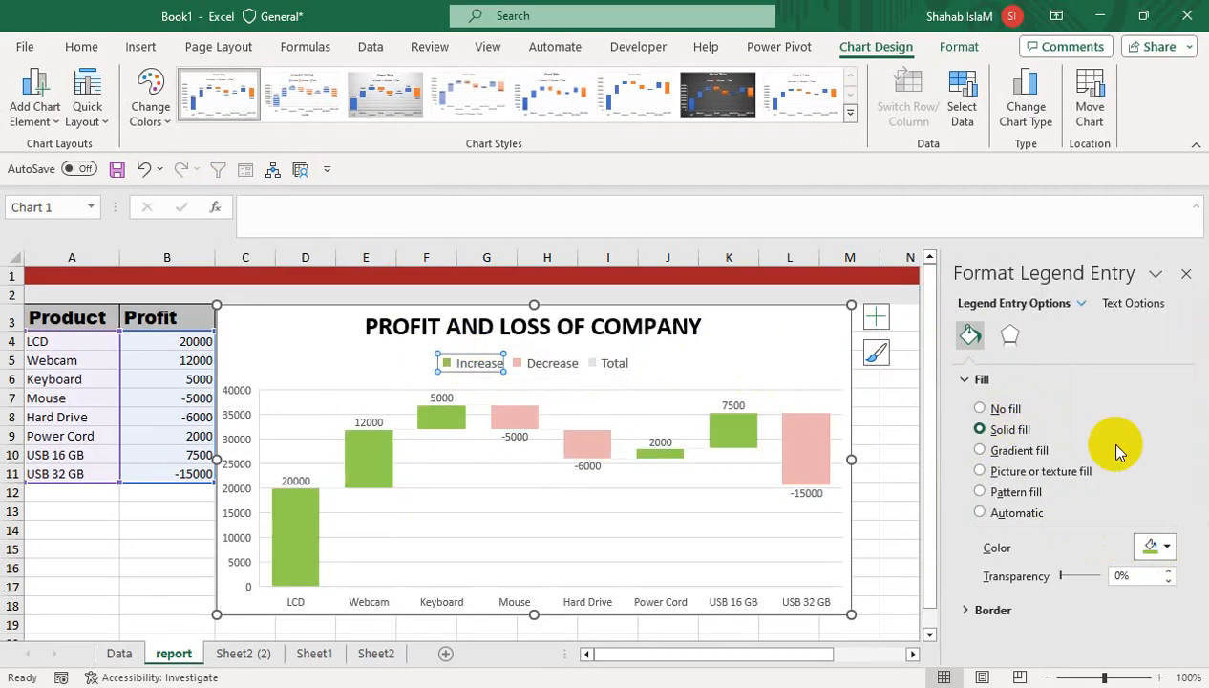
left_click(888, 383)
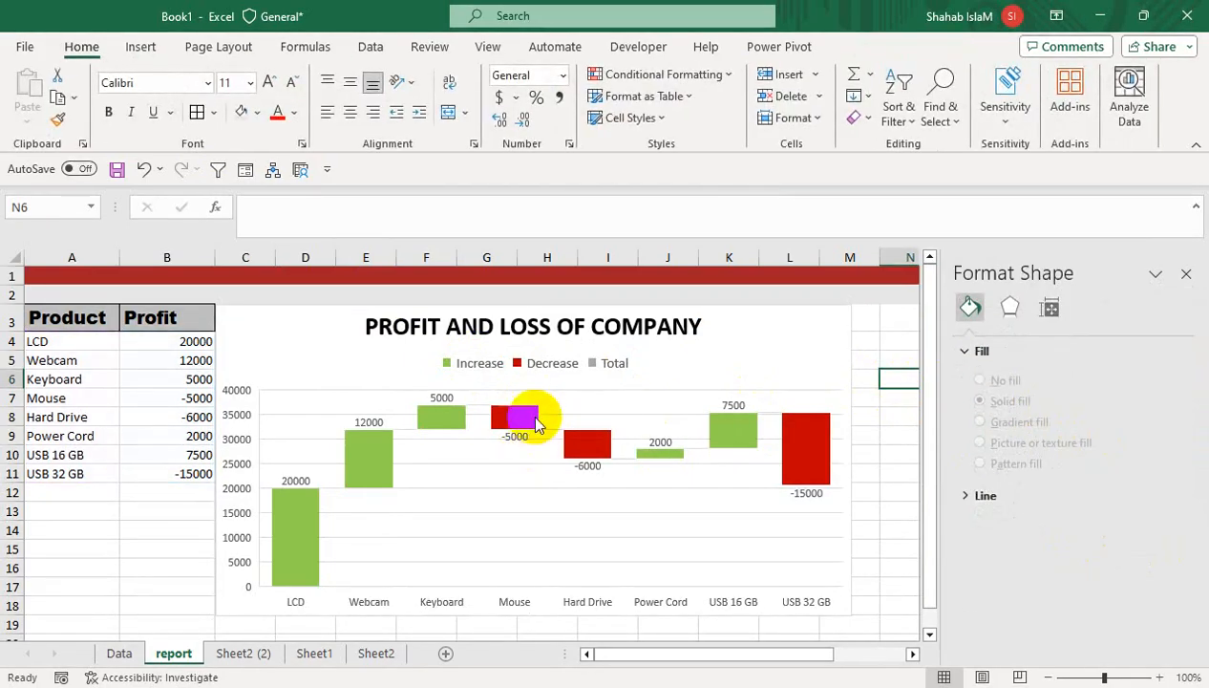
left_click(321, 407)
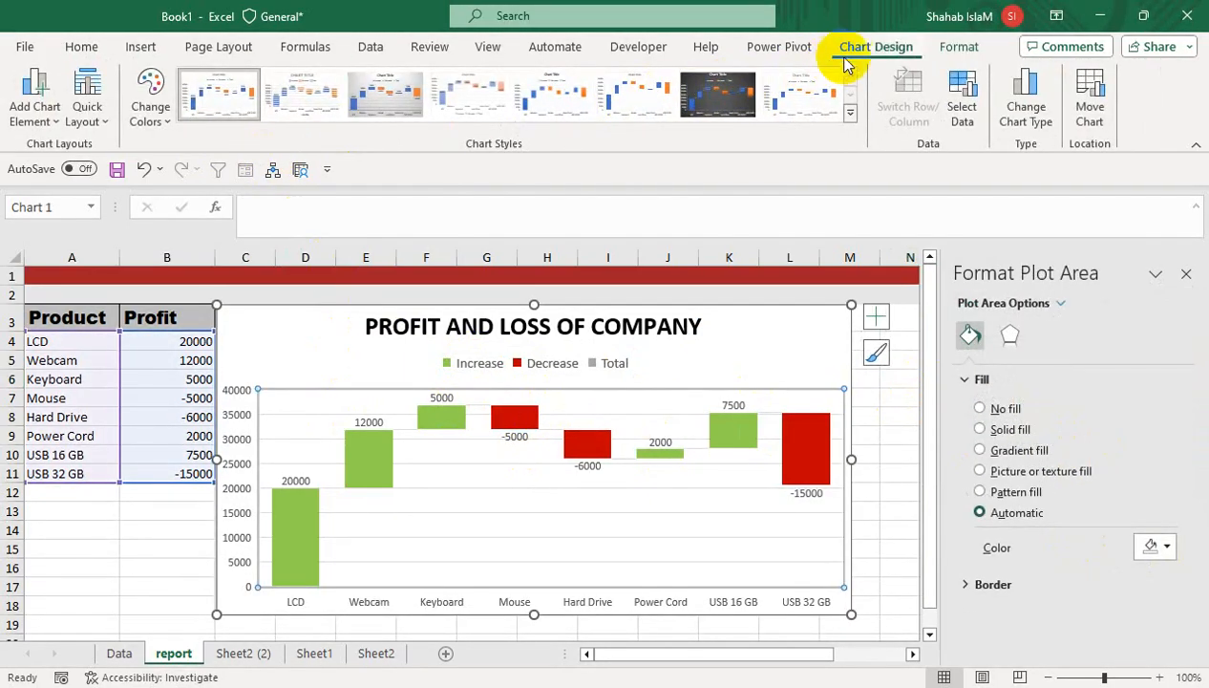
left_click(682, 94)
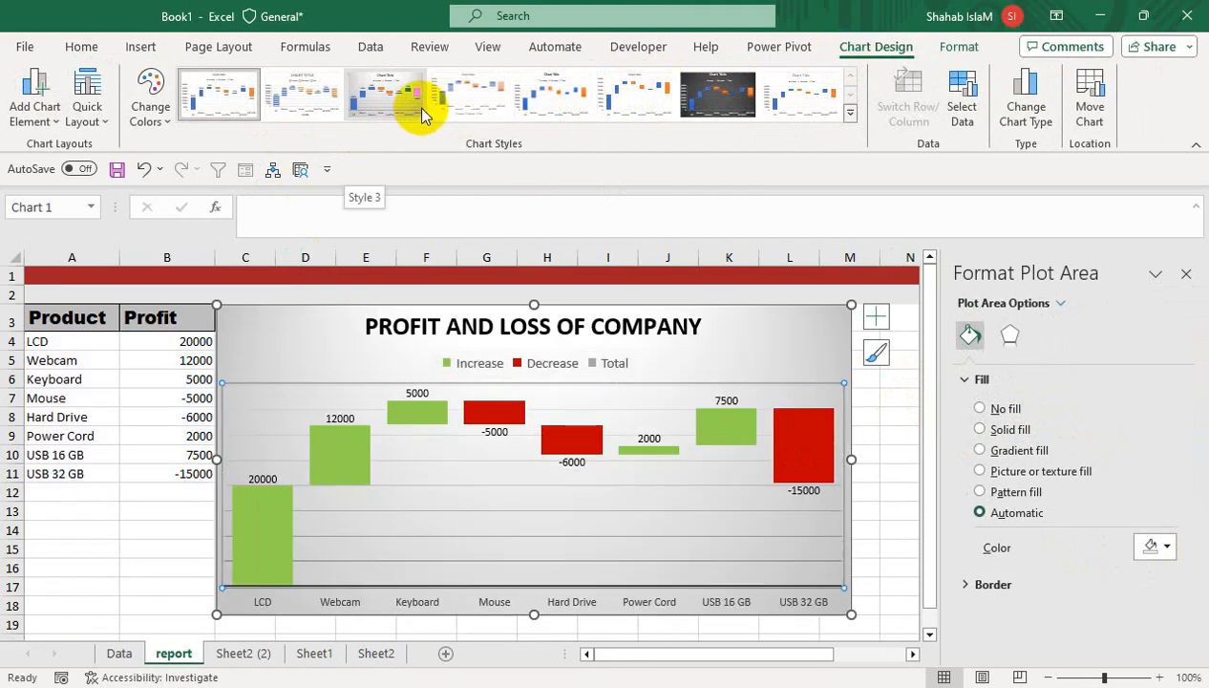
left_click(418, 107)
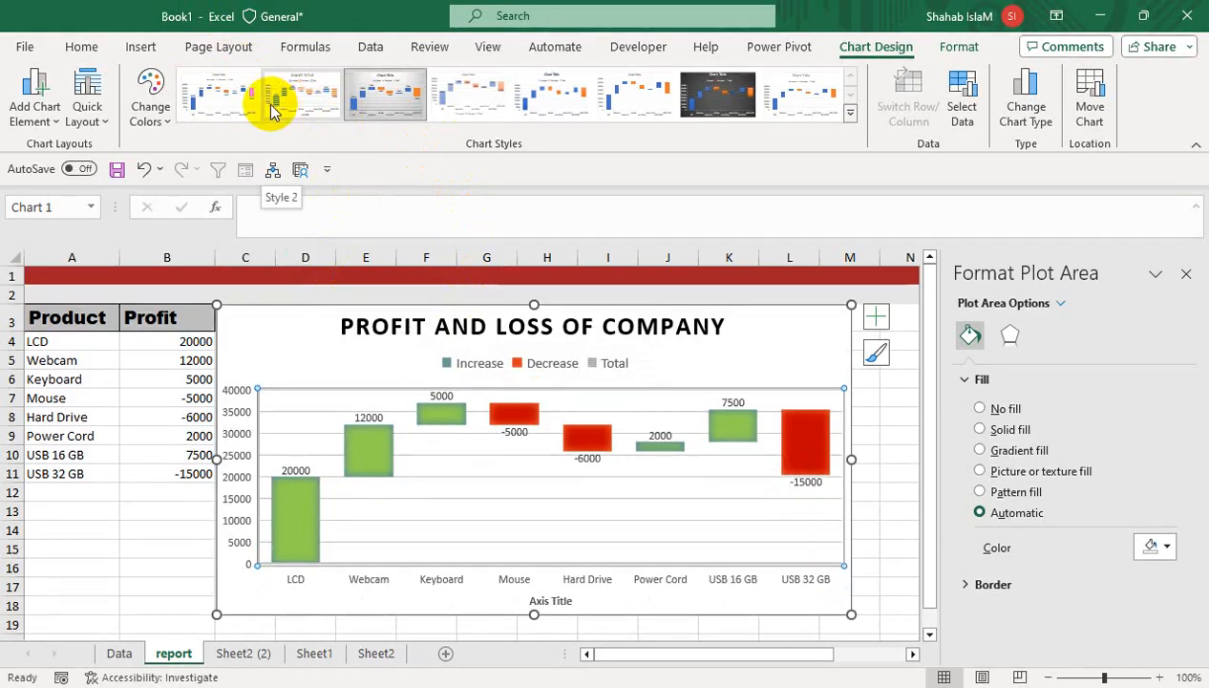
left_click(235, 101)
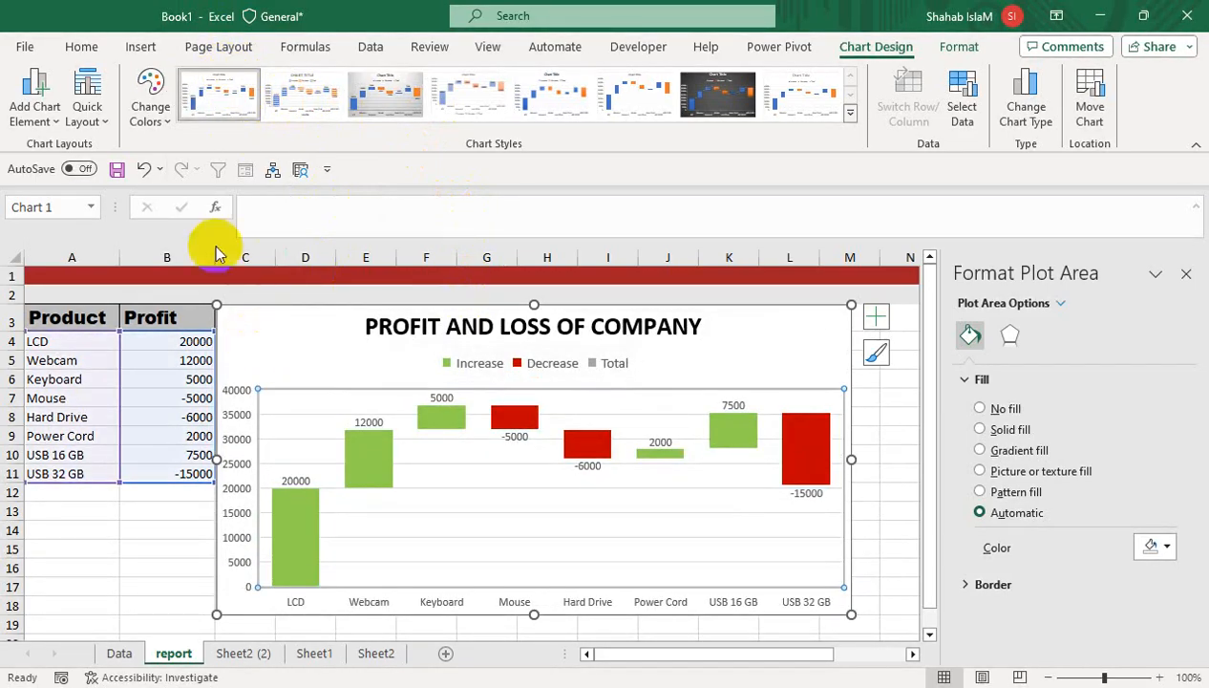
left_click(96, 122)
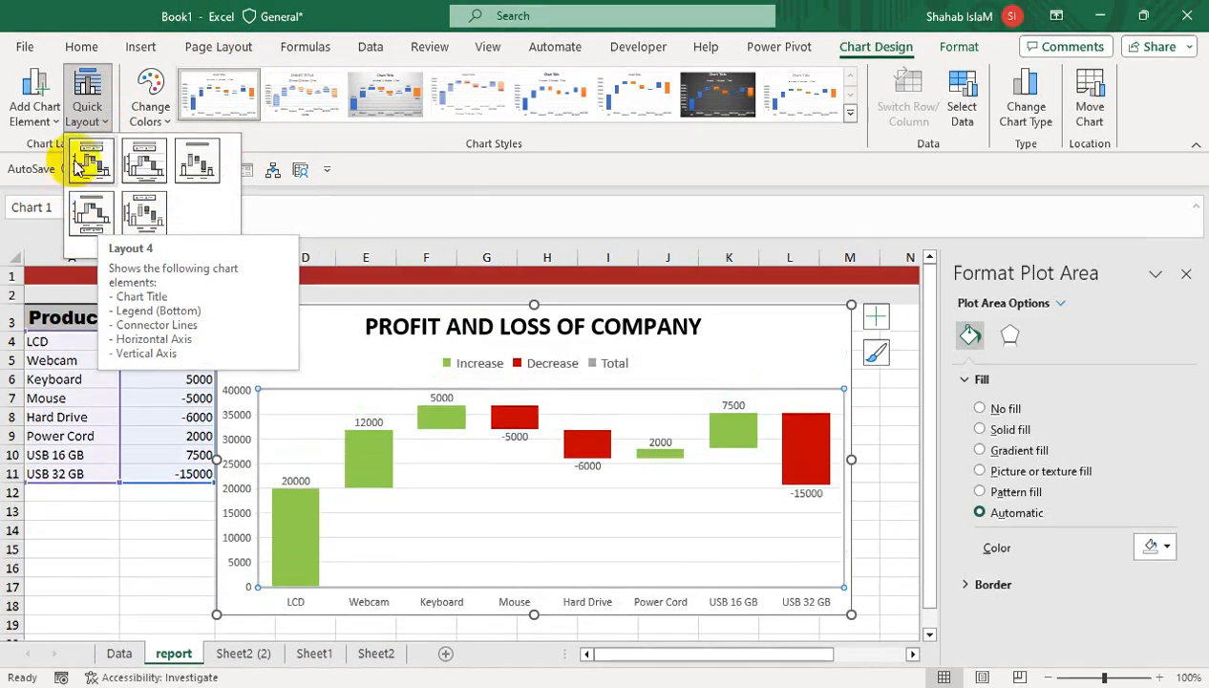
left_click(589, 474)
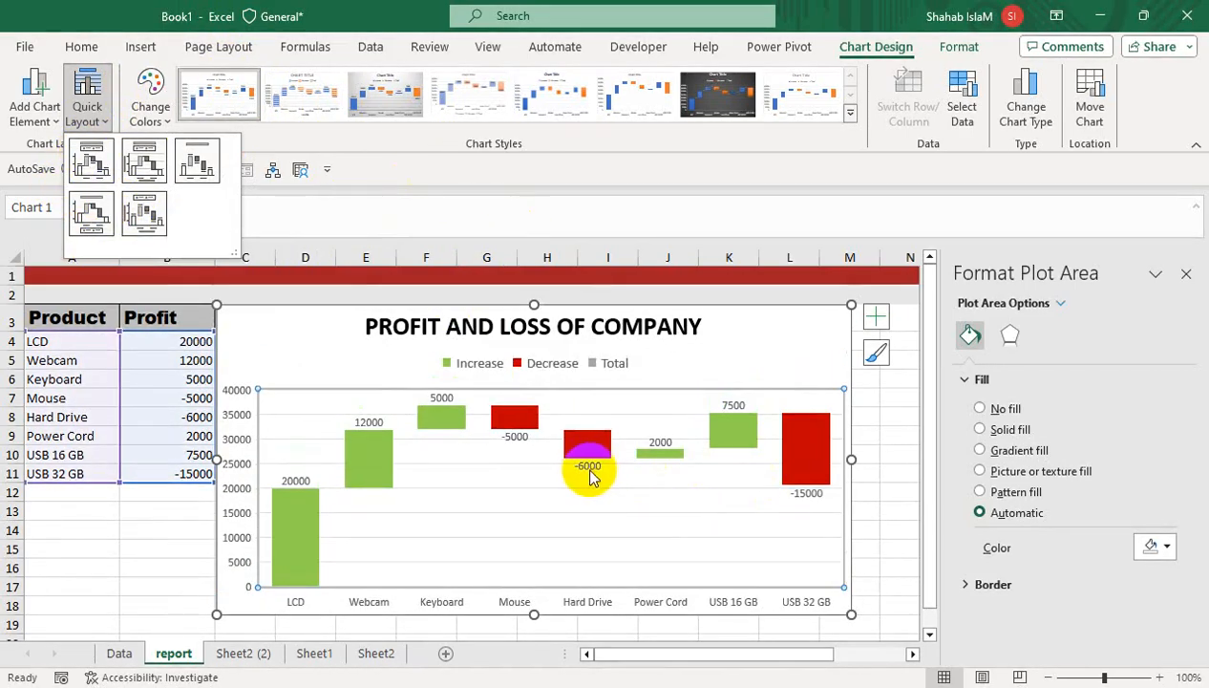
left_click(41, 109)
mouse_move(124, 256)
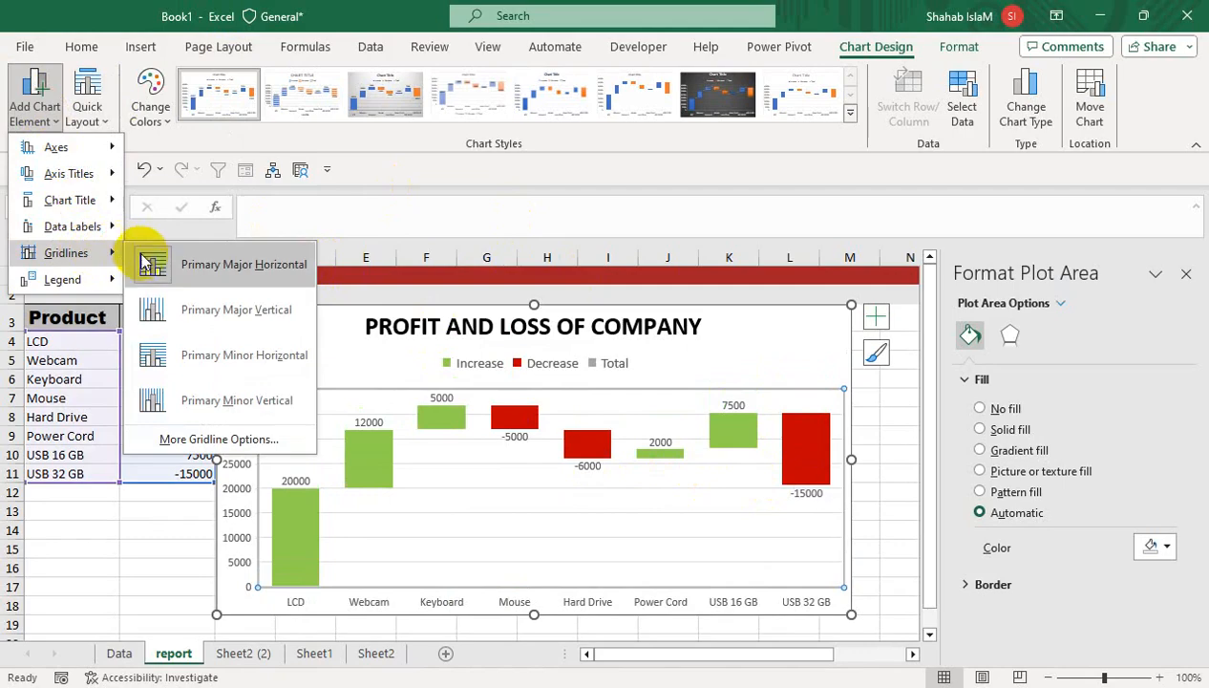
left_click(883, 358)
left_click(884, 358)
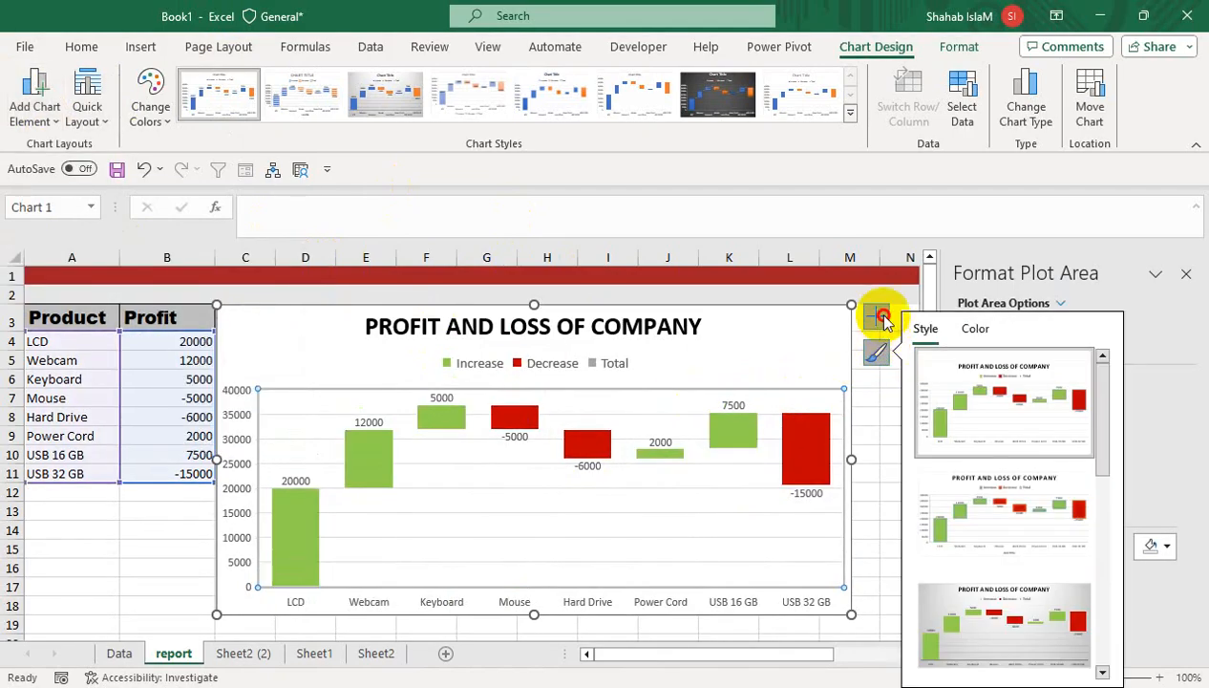
Step: Remove the gridlines from the waterfall chart
left_click(877, 317)
left_click(922, 416)
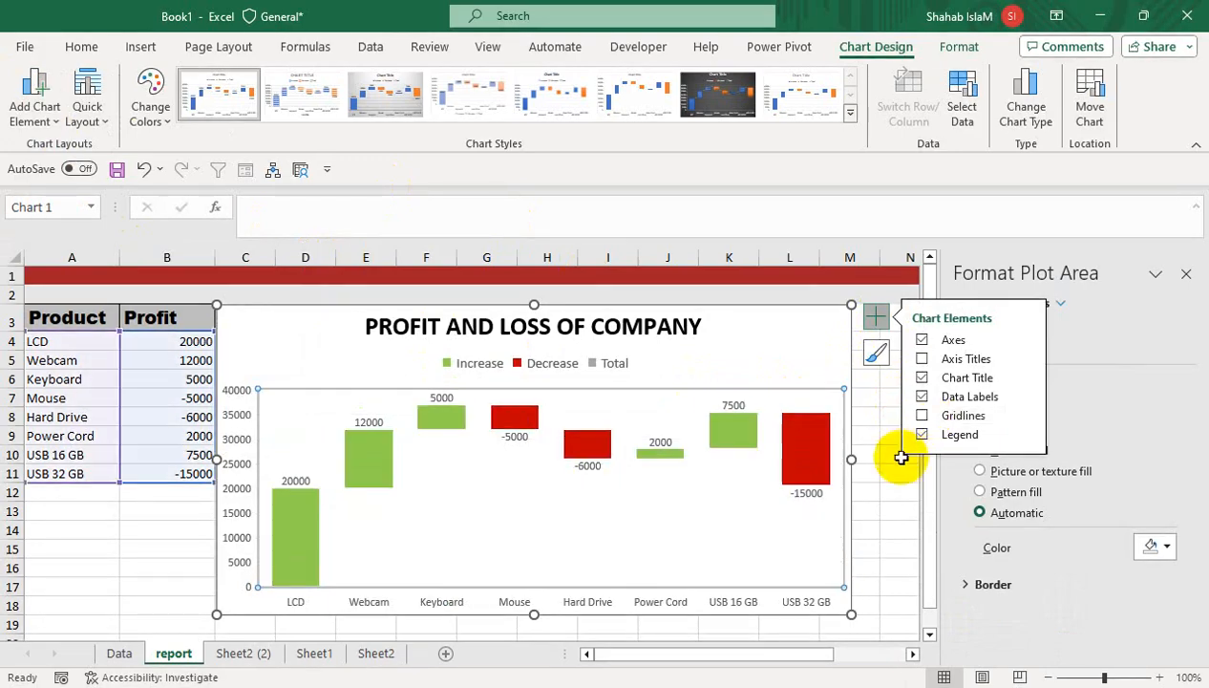
left_click(899, 486)
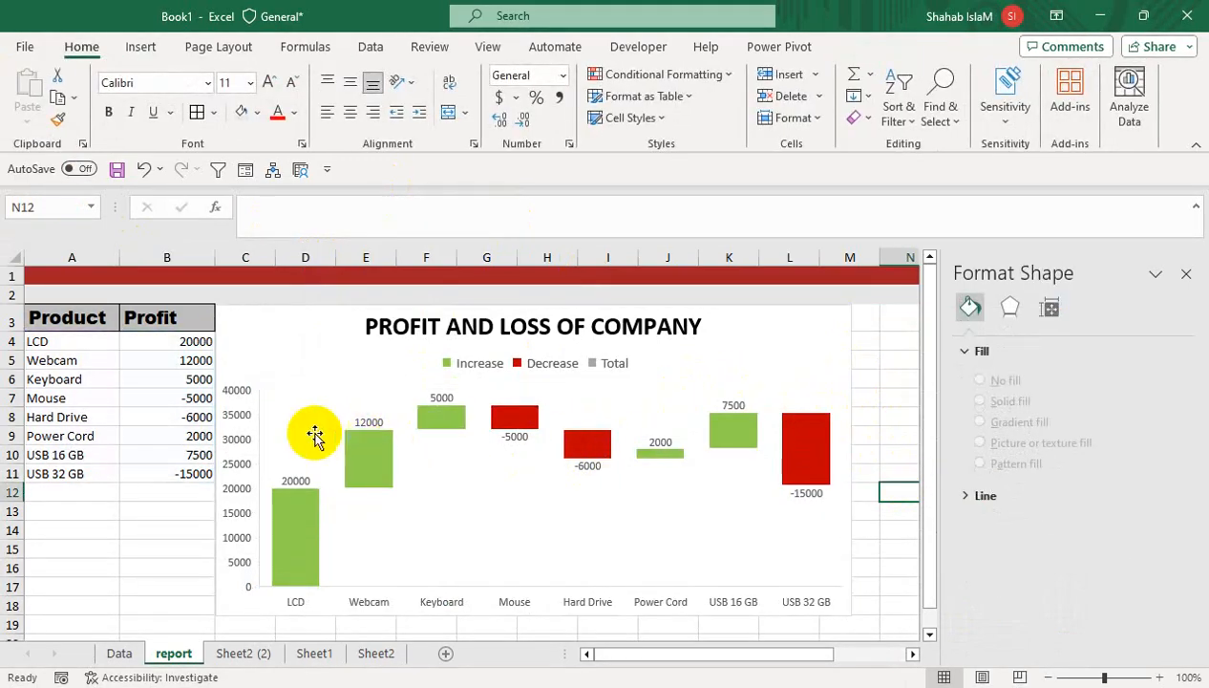
Step: Enlarge the product labels on the horizontal axis and make the text of both chart axes black
left_click(253, 389)
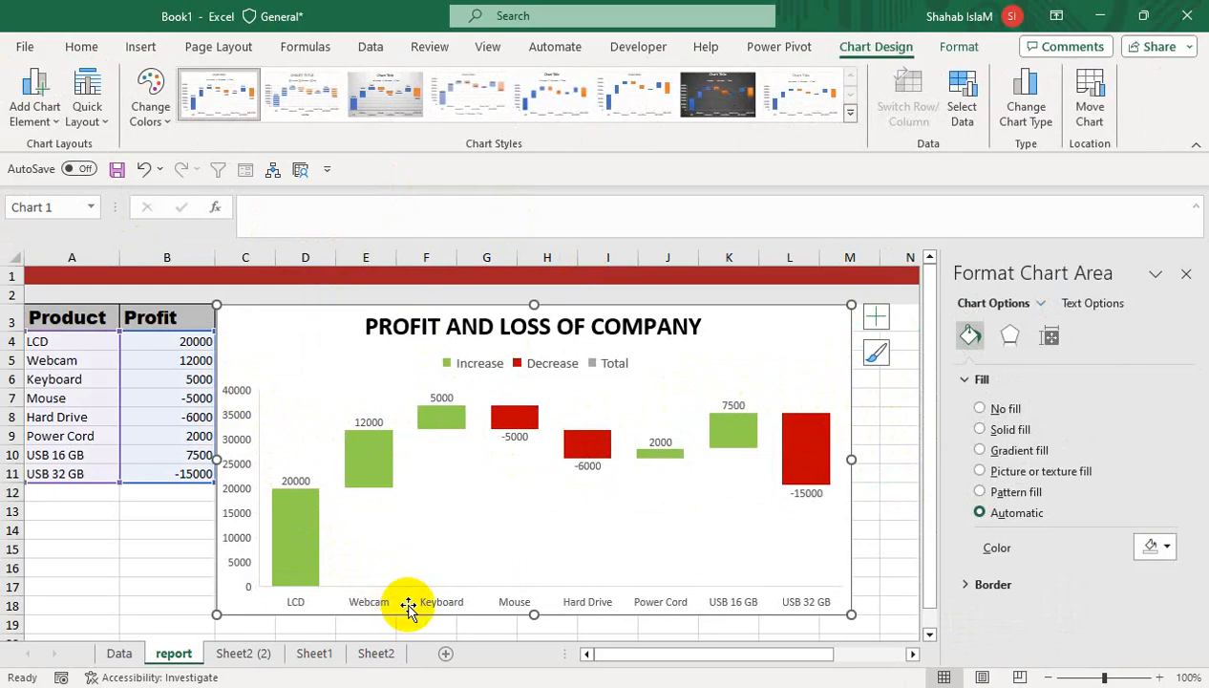
left_click(449, 608)
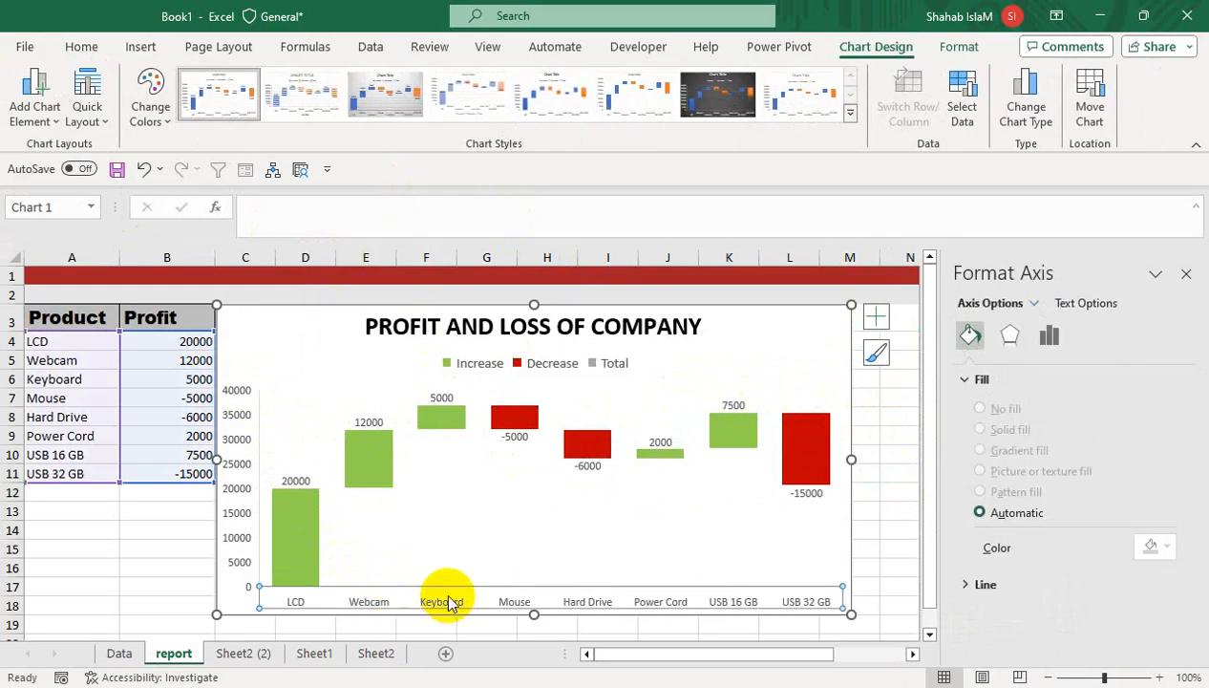
left_click(81, 46)
left_click(270, 83)
left_click(271, 82)
left_click(273, 82)
left_click(233, 405)
left_click(235, 399)
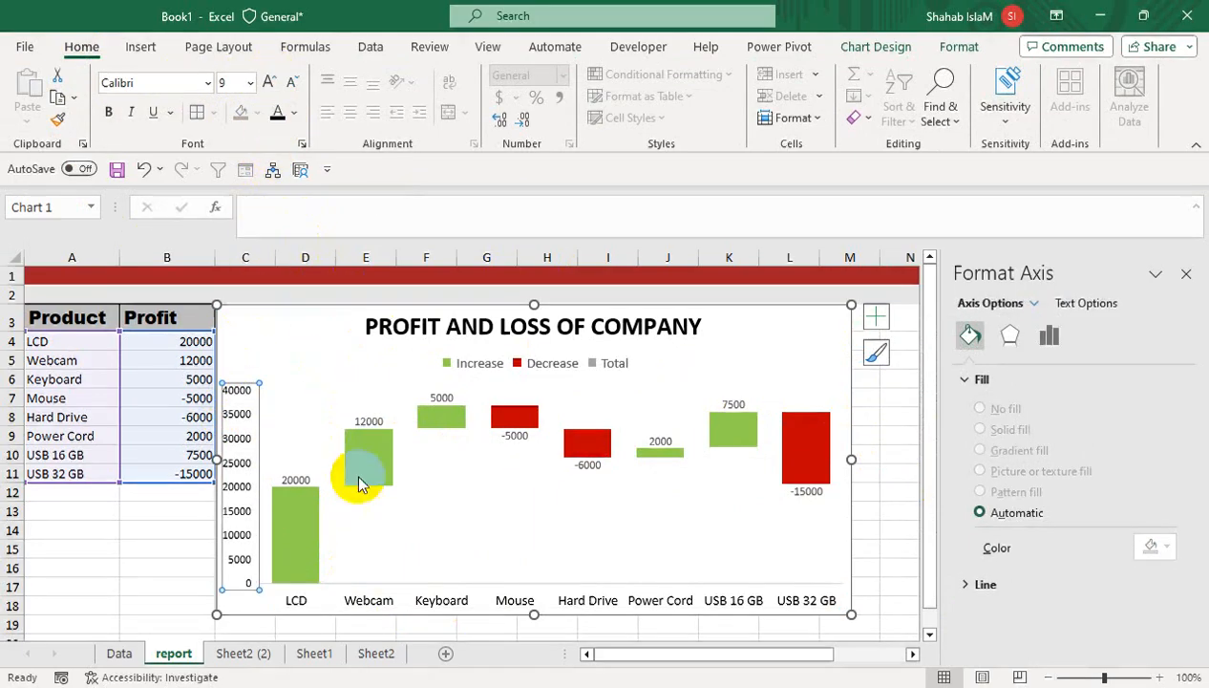
left_click(163, 563)
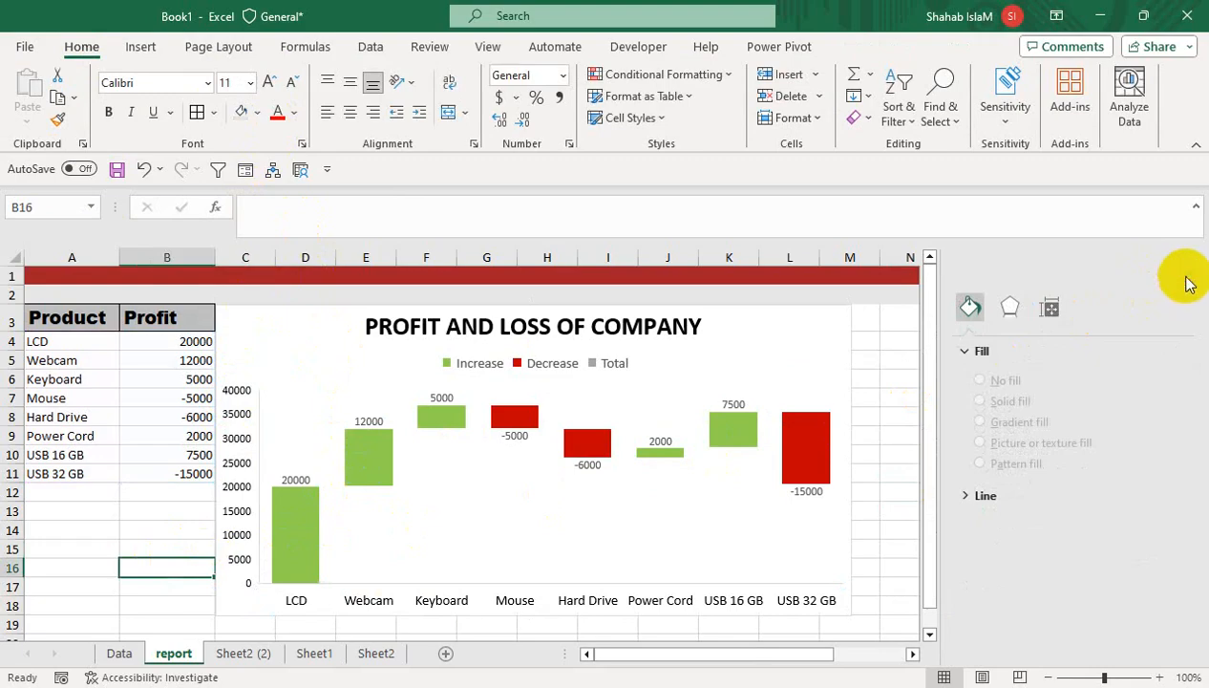
Step: Increase the height of row 1 and narrow the waterfall chart so it ends at column L
left_click_drag(977, 395, 958, 218)
left_click_drag(1069, 359, 1033, 195)
left_click_drag(10, 290, 10, 306)
left_click(979, 470)
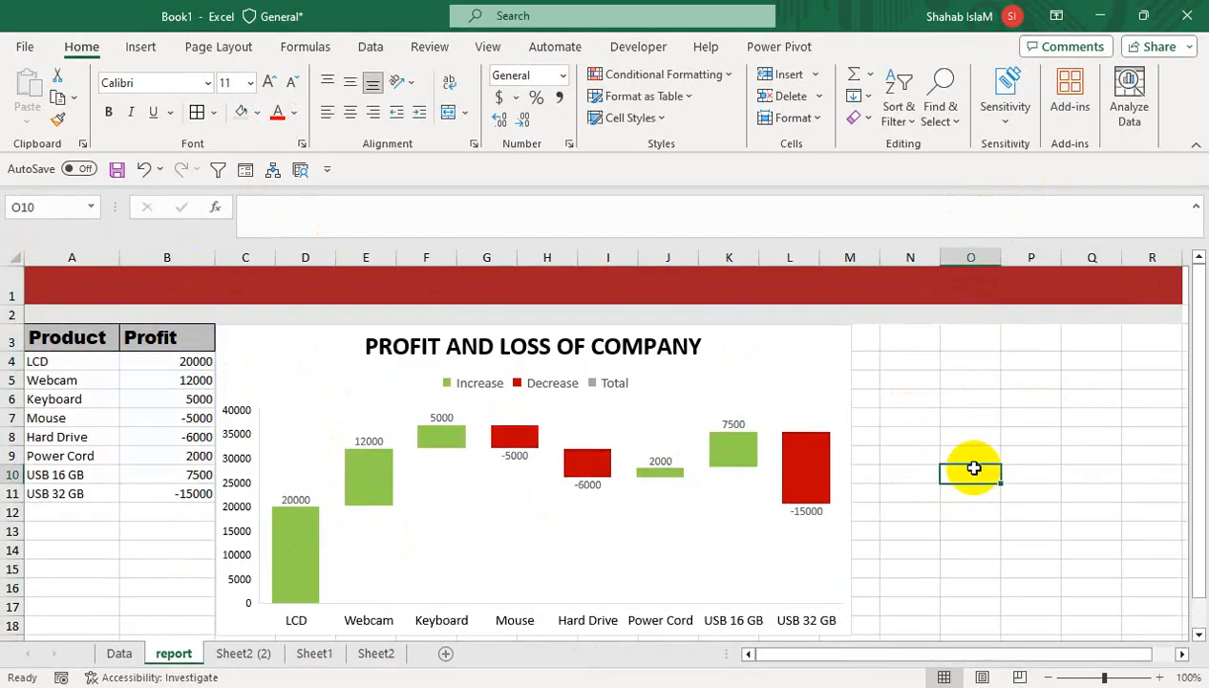
left_click(791, 389)
left_click_drag(852, 475, 821, 488)
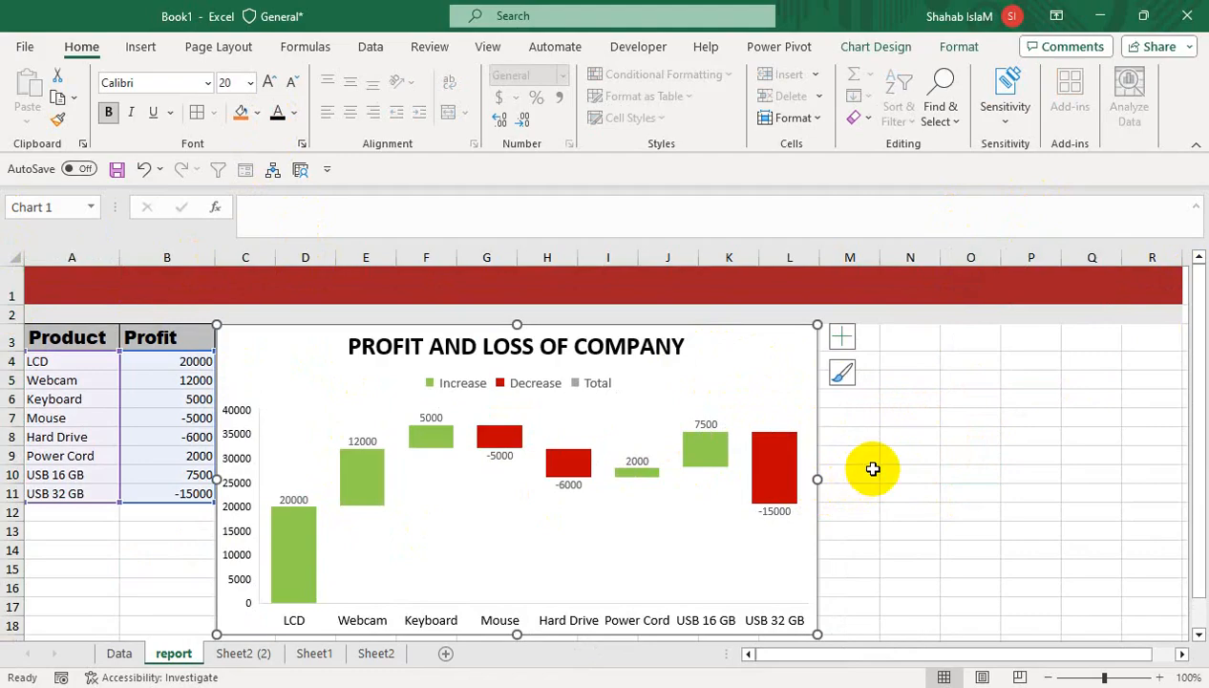
left_click(873, 468)
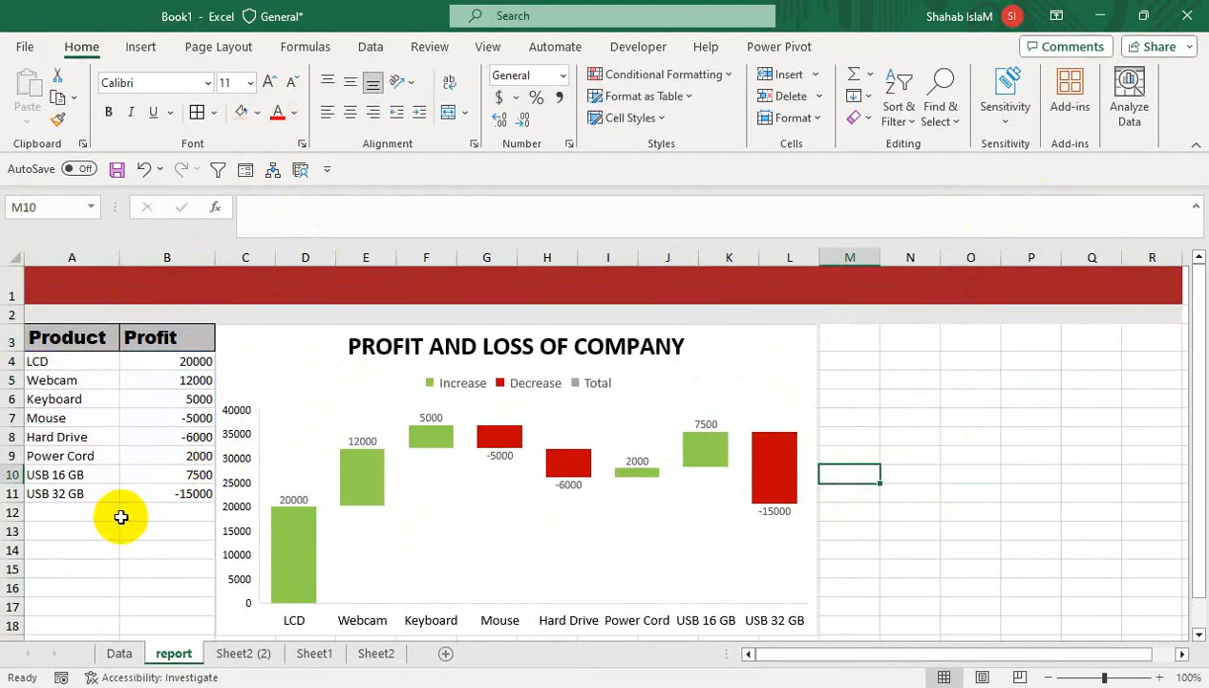
Step: Change the column header in B3 to Profit & Loss
left_click(841, 340)
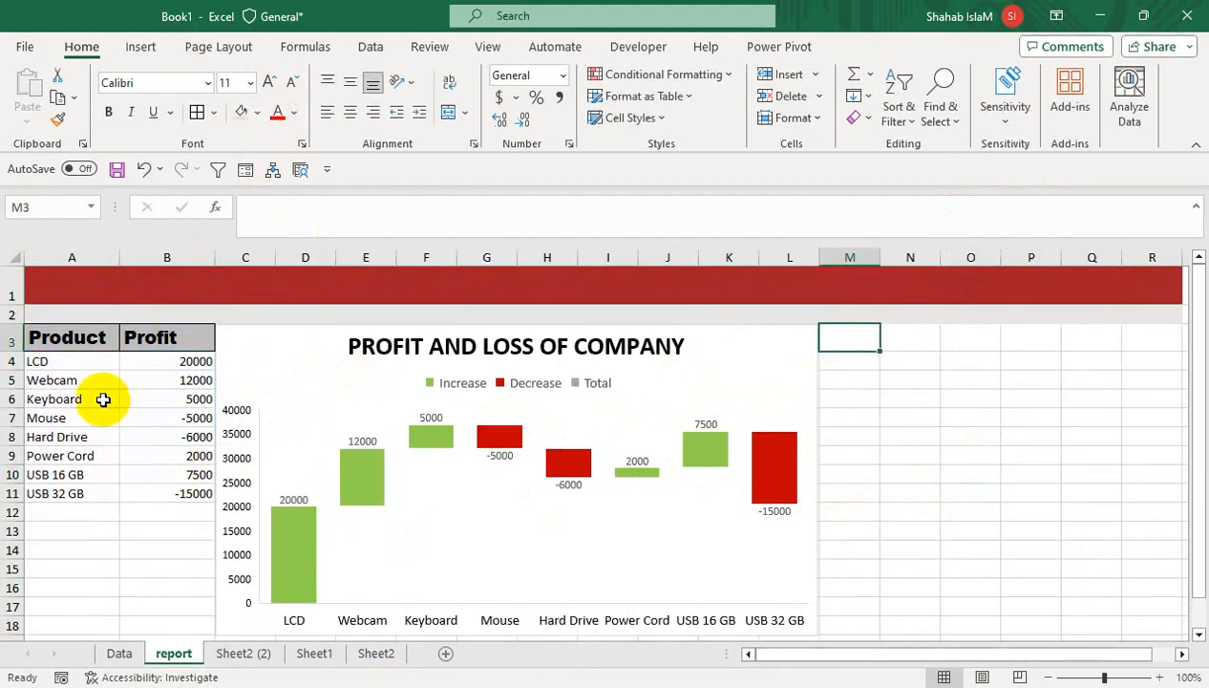
left_click(91, 342)
left_click(194, 333)
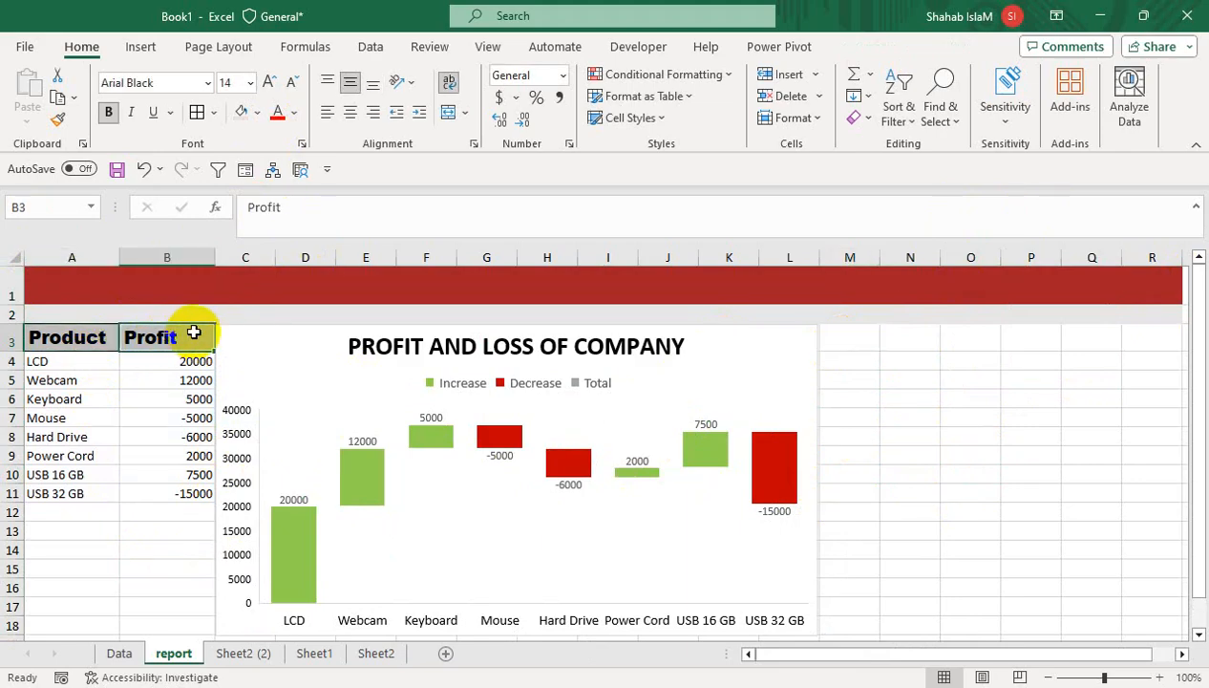
left_click(318, 214)
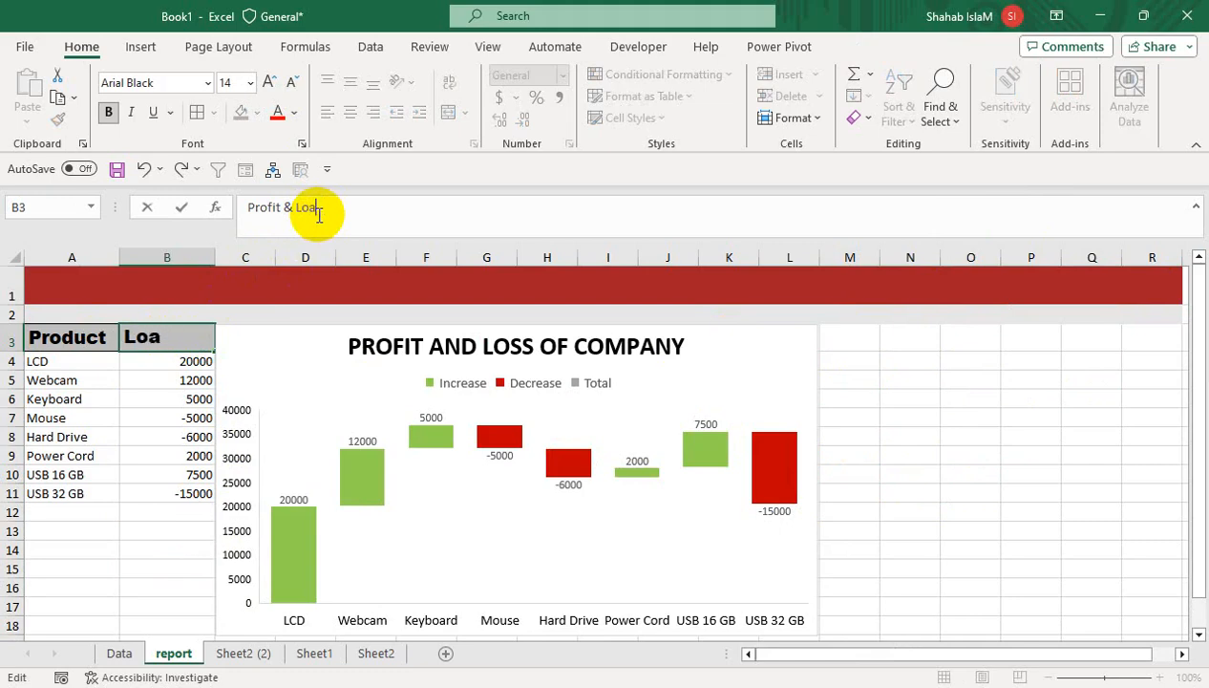
left_click(170, 378)
Step: Copy the Product and Profit & Loss headers, narrow column M beside the chart, and extend the banner's dark red fill over R1:S1
left_click_drag(113, 336, 125, 335)
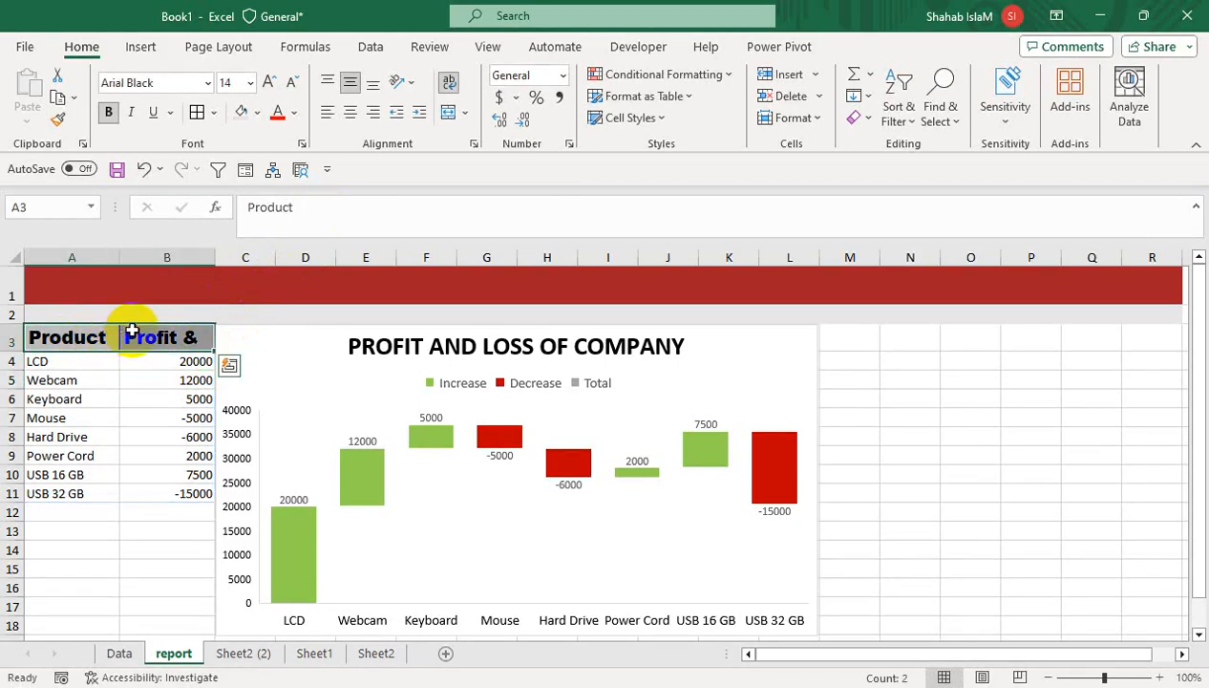
key("ctrl+c")
left_click(837, 340)
left_click_drag(877, 258, 843, 276)
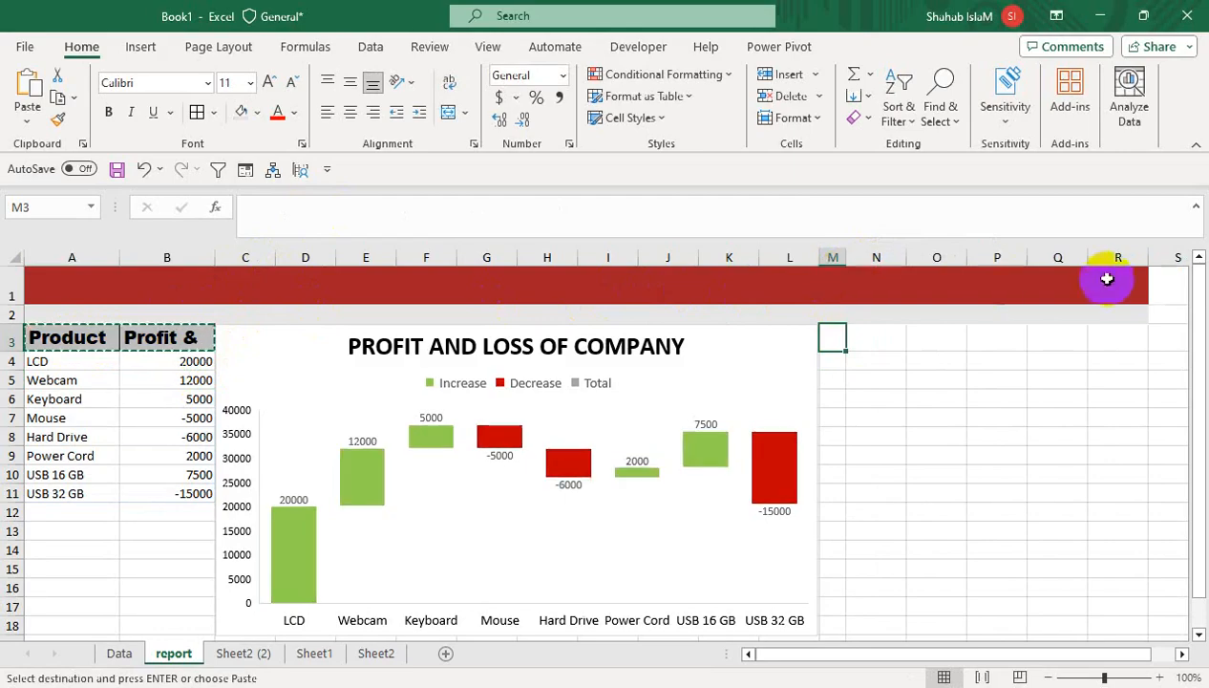
left_click_drag(1131, 288, 1158, 288)
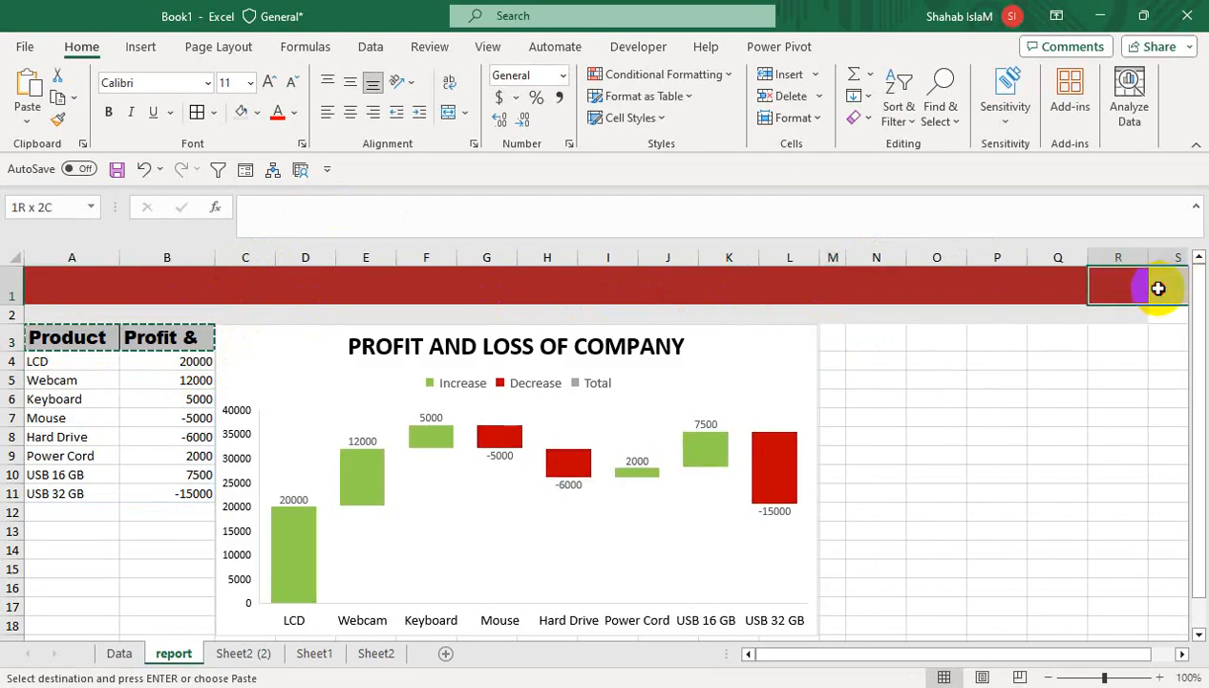
left_click(256, 112)
left_click(243, 342)
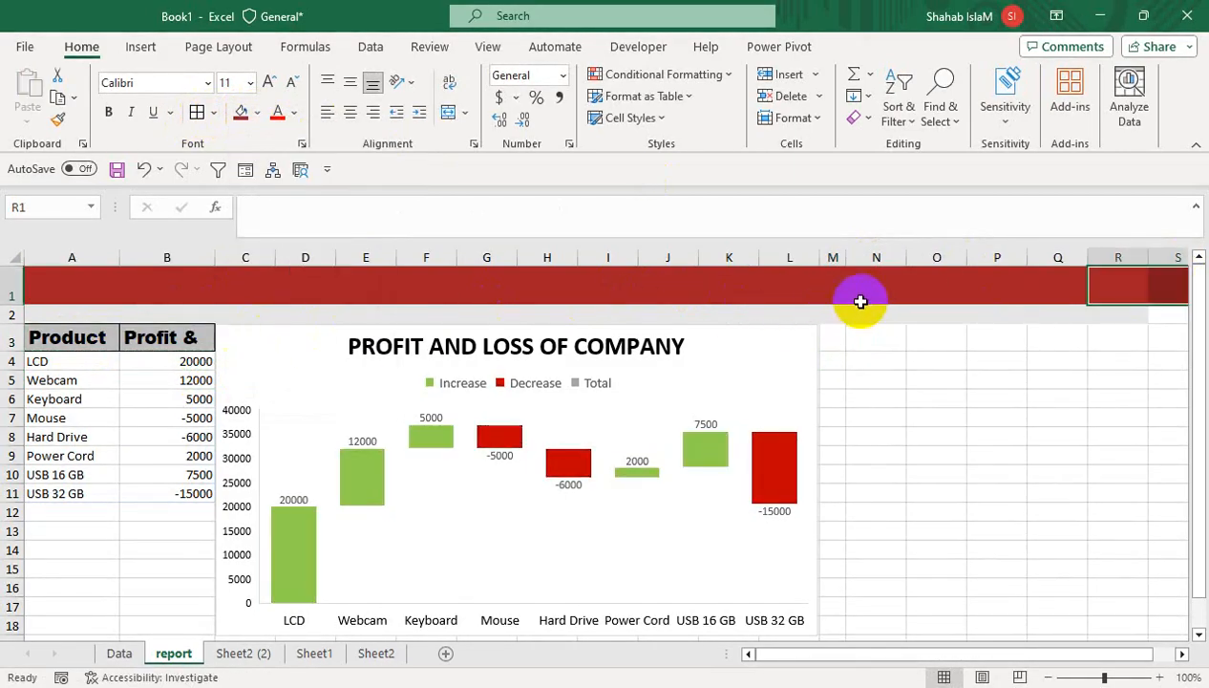
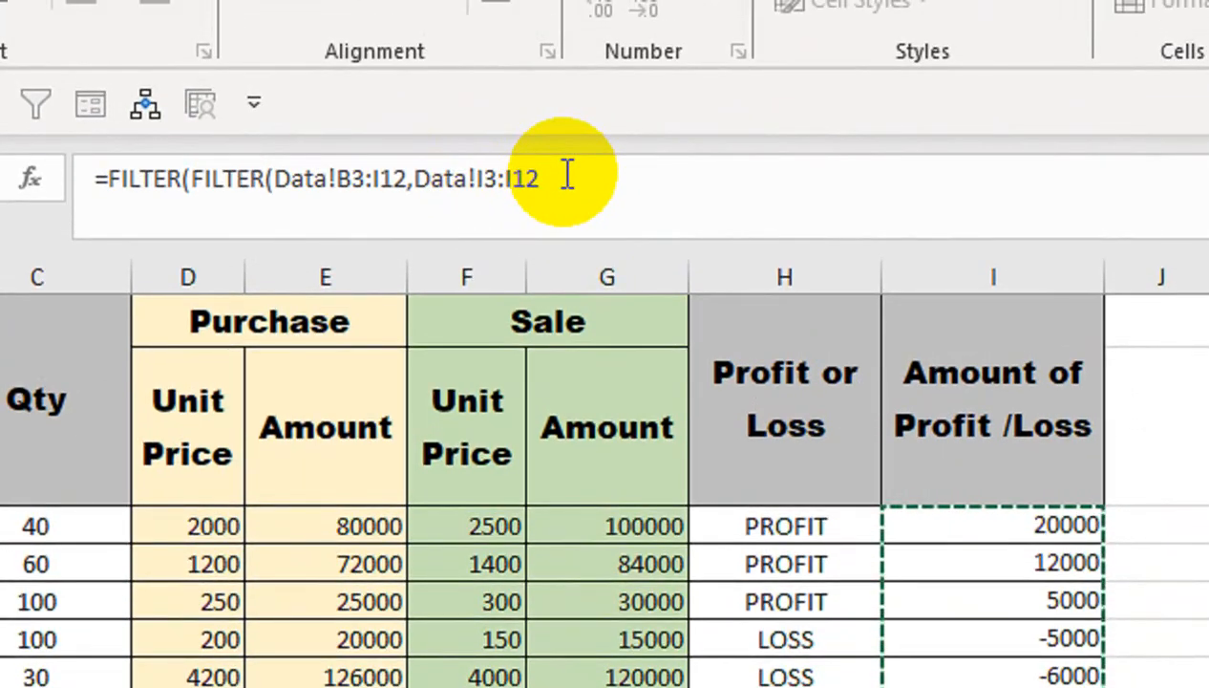
Step: Complete the loss table's formula in N4 as =FILTER(FILTER(Data!B3:I12,Data!I3:I12<0),{1,0,0,0,0,0,0,1})
type("<0")
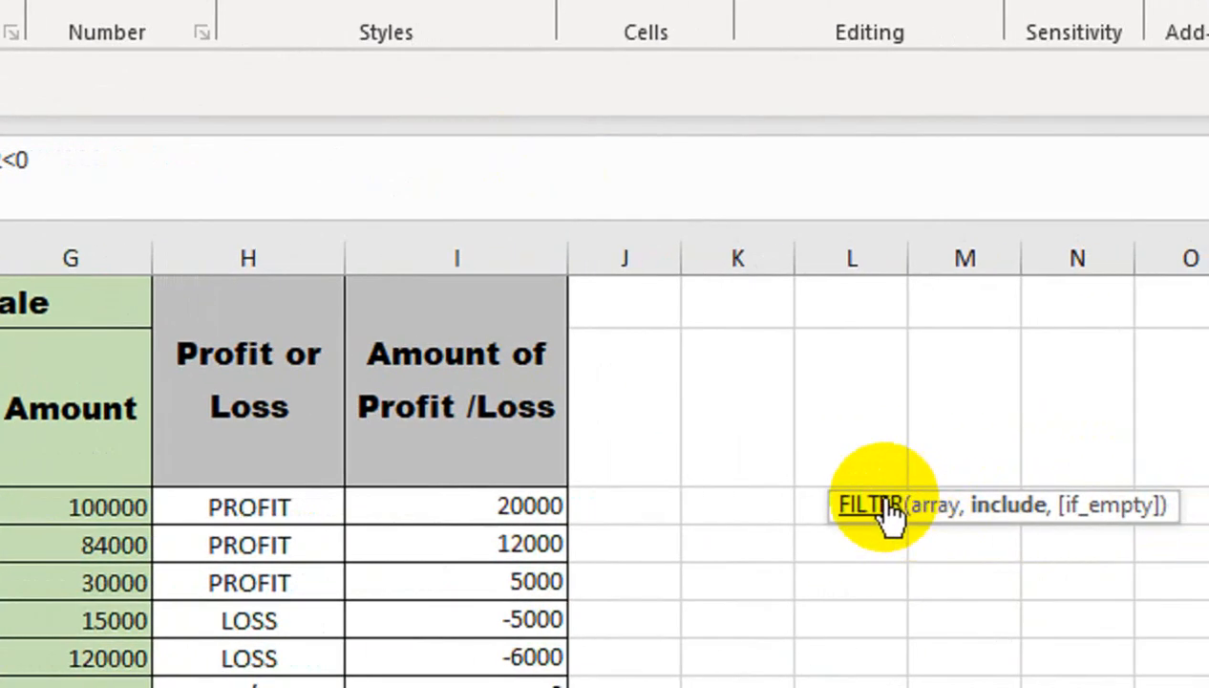
left_click(870, 516)
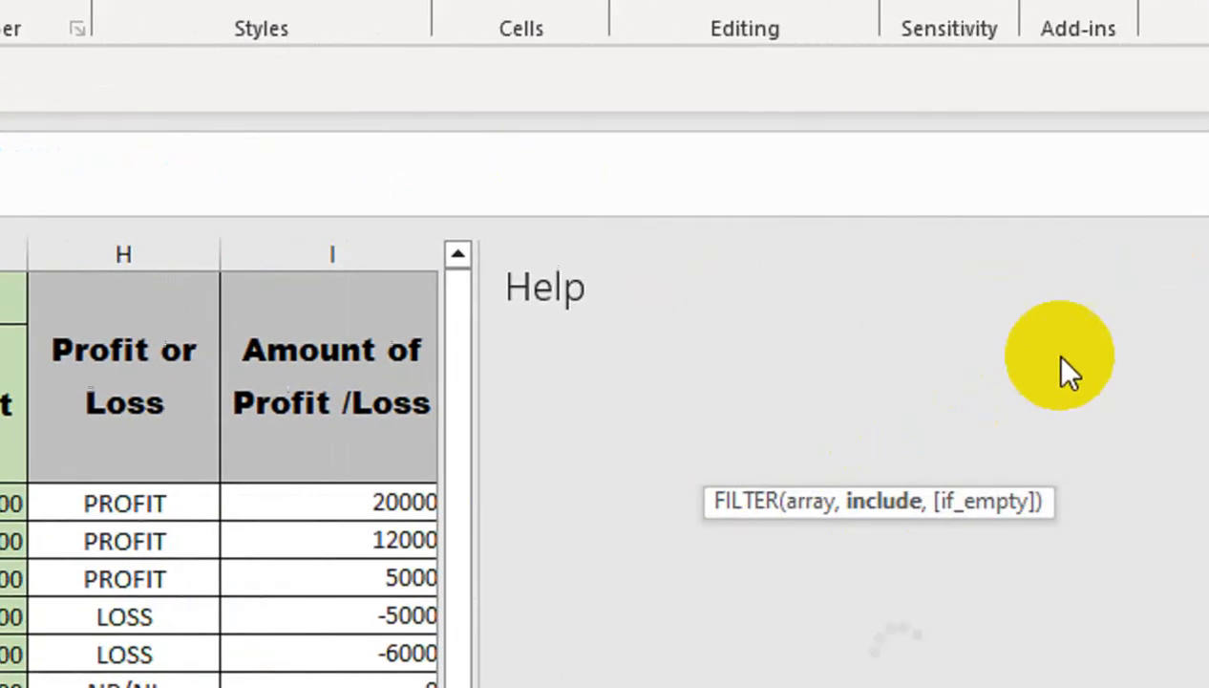
left_click(1165, 290)
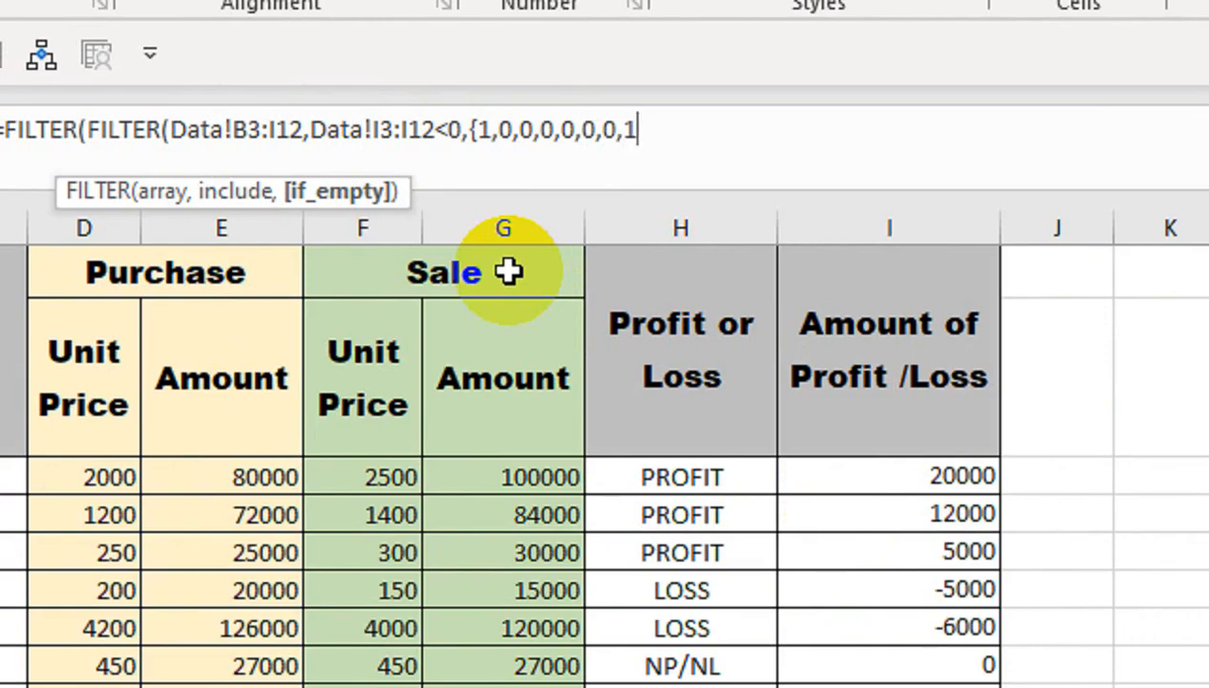
type(")")
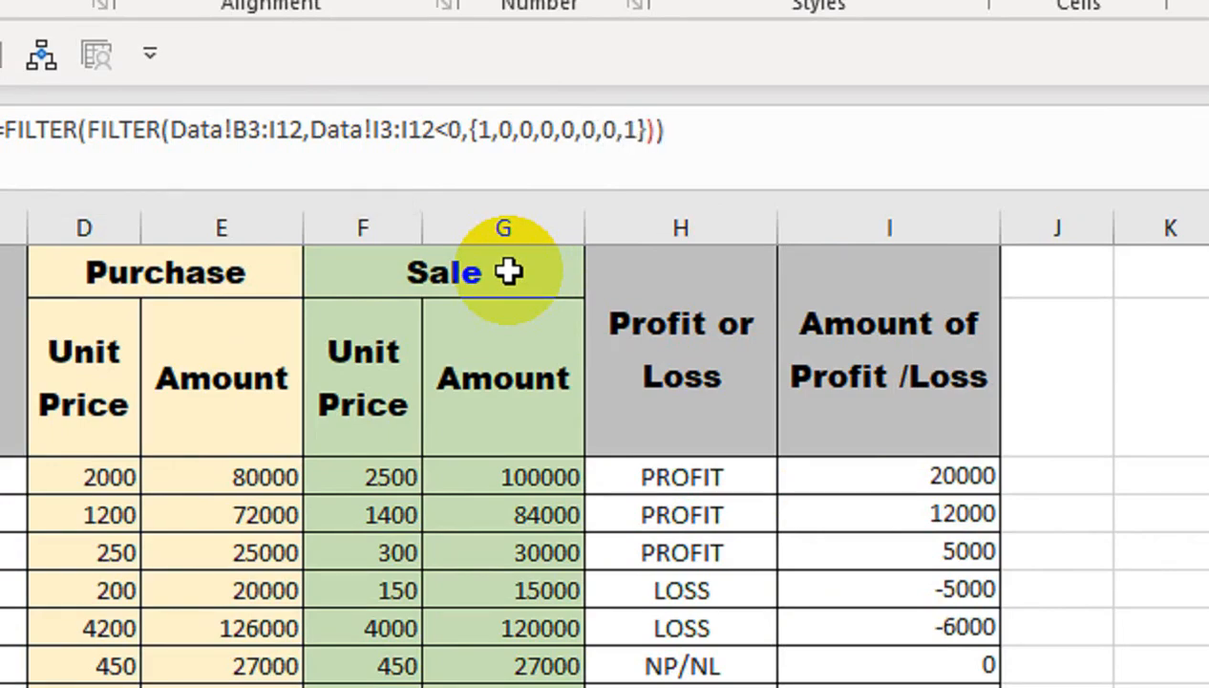
key("Return")
key("Return")
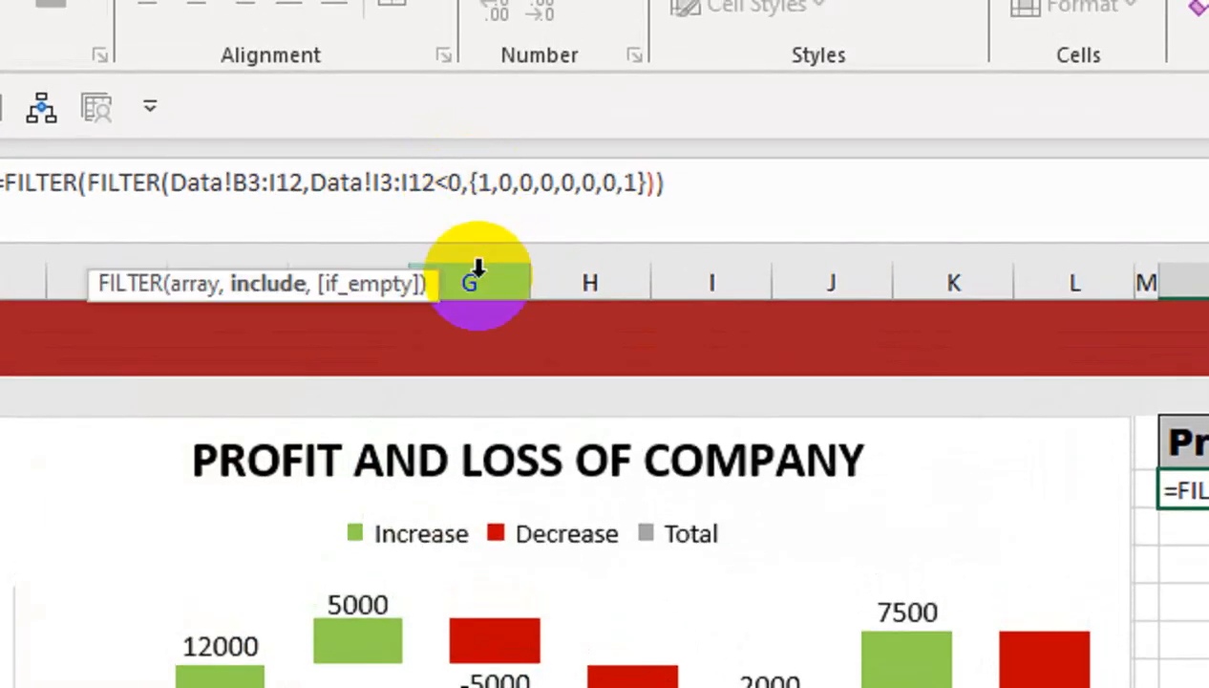
type(")")
key("Return")
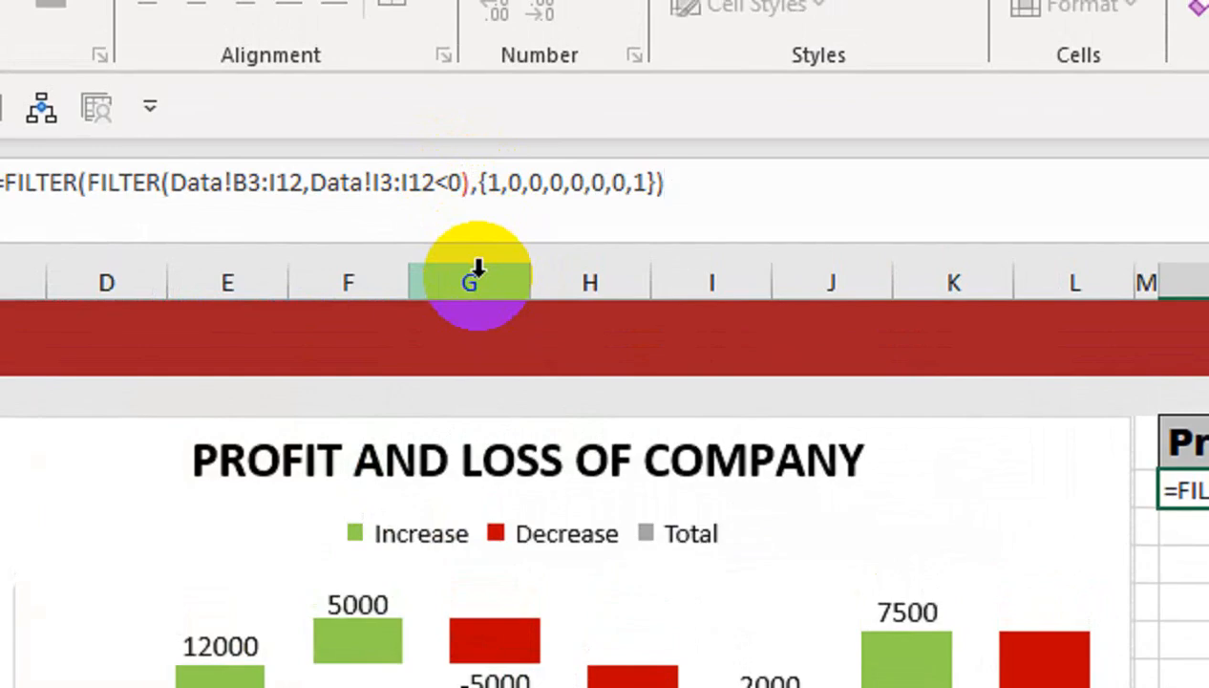
key("Return")
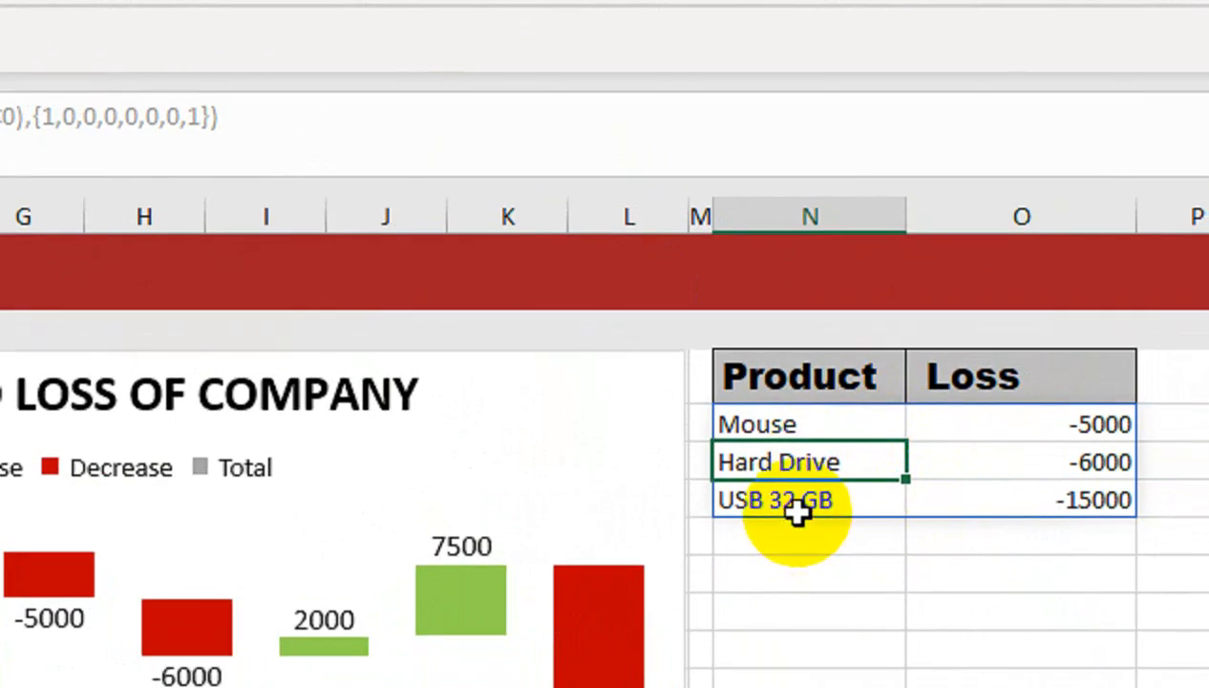
Step: Insert a doughnut chart from the loss data in N4:O6 and apply the first chart style
left_click_drag(802, 426, 909, 486)
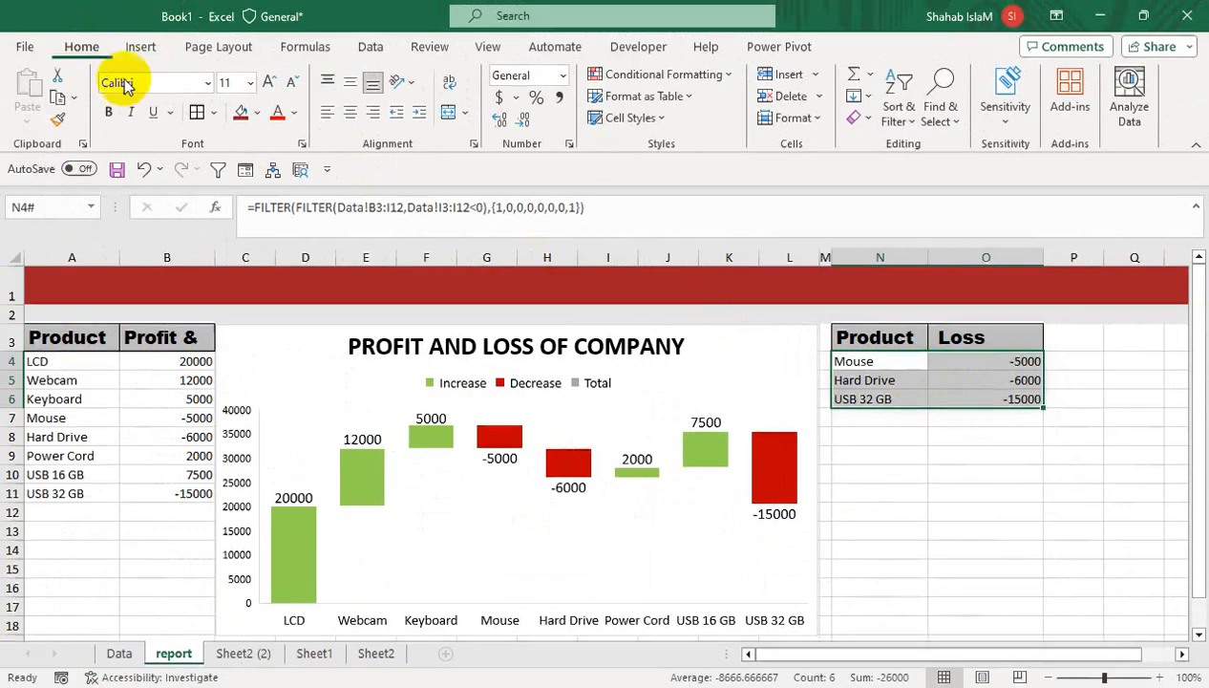
left_click(160, 48)
left_click(373, 117)
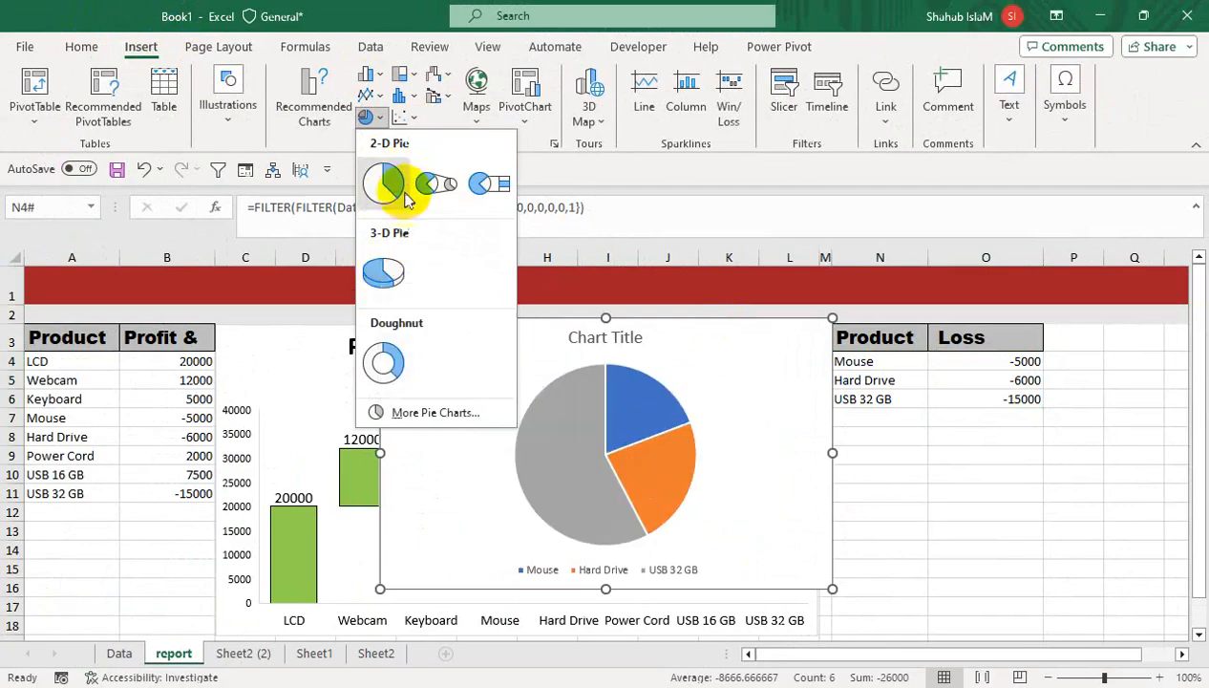
left_click(383, 354)
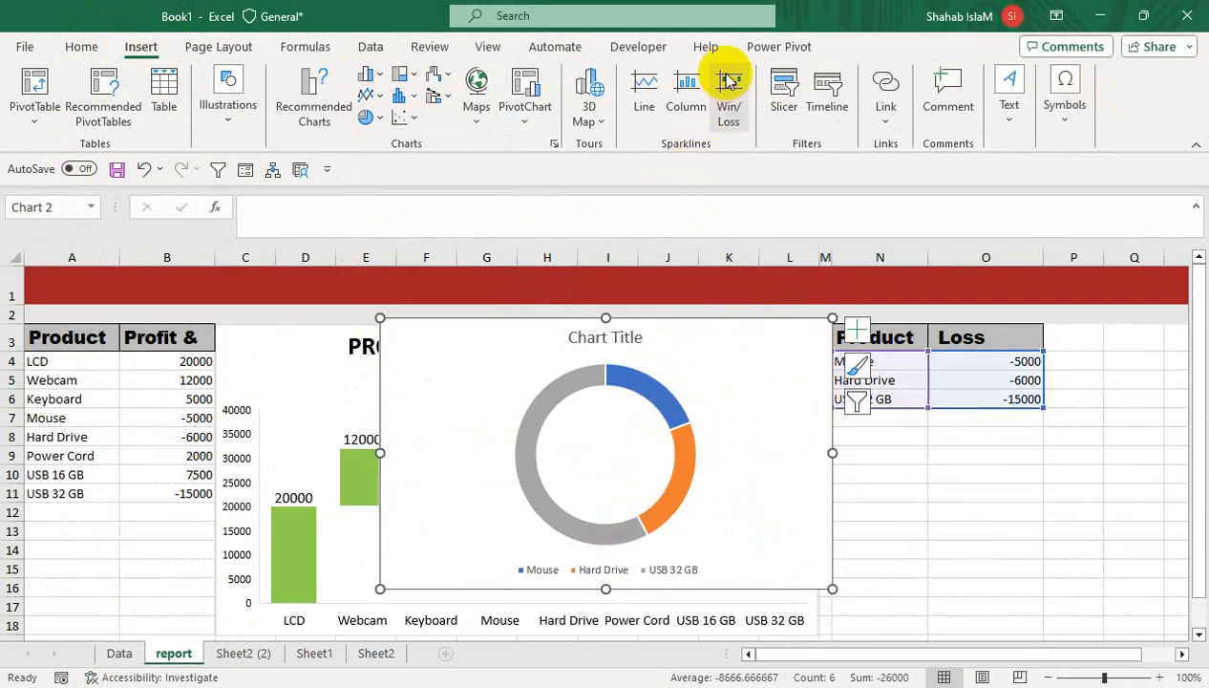
left_click(699, 354)
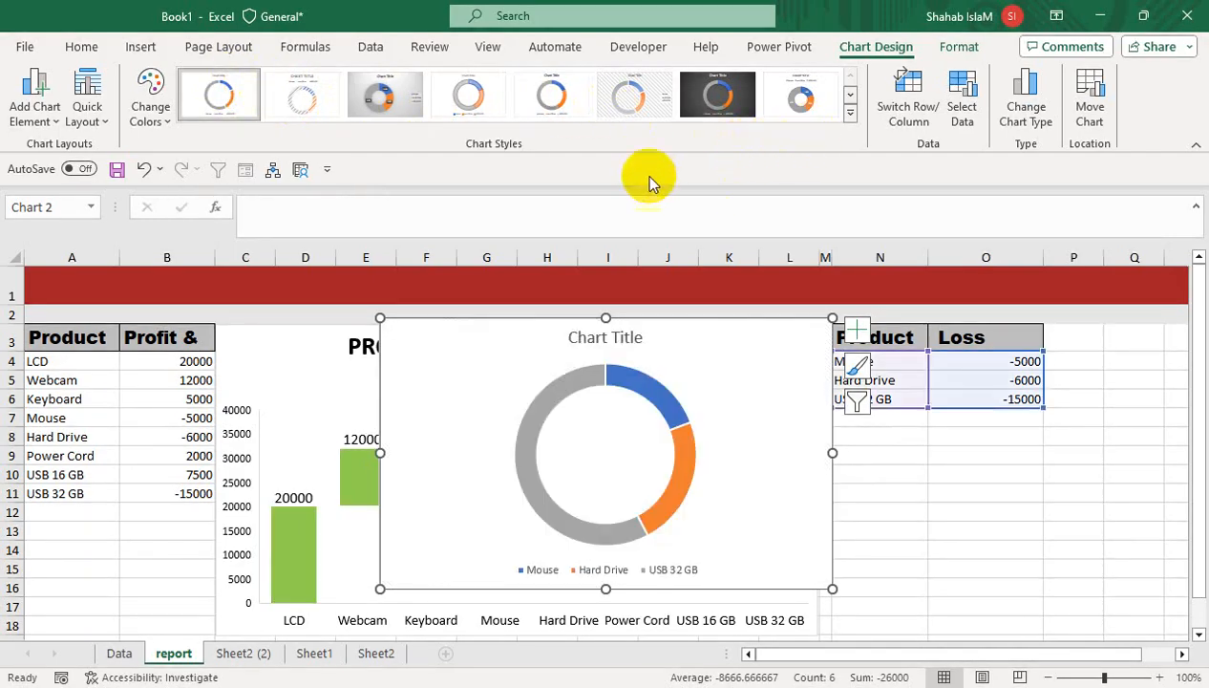
left_click(850, 115)
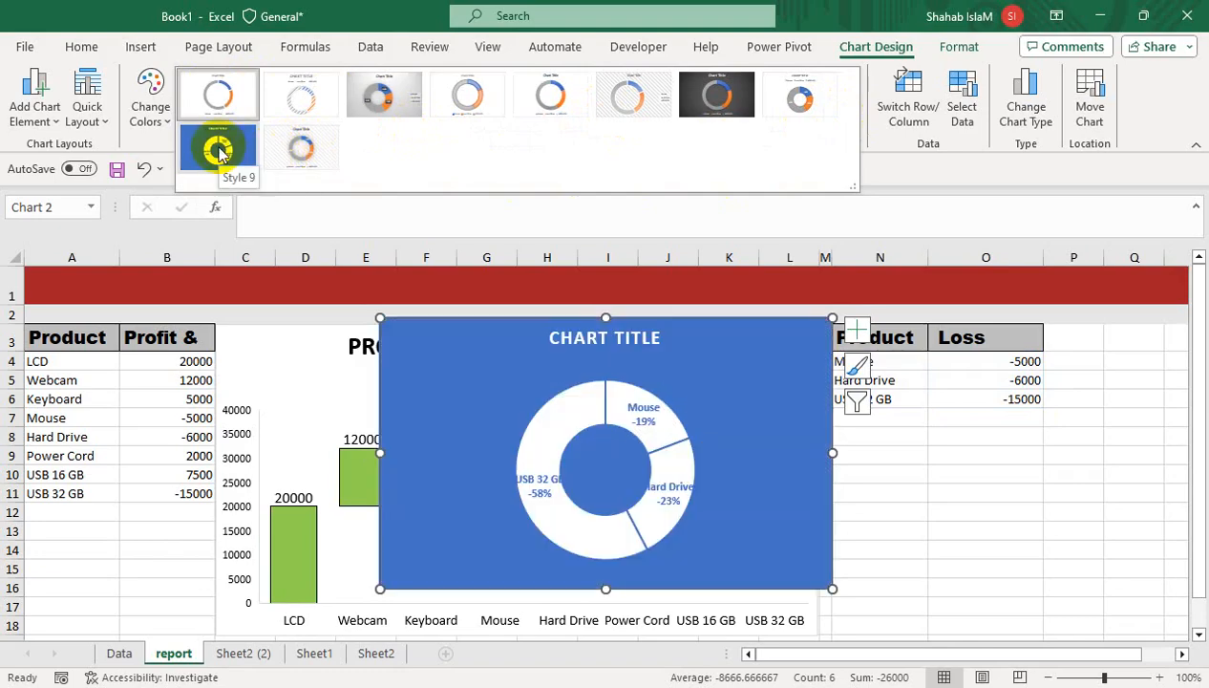
left_click(212, 93)
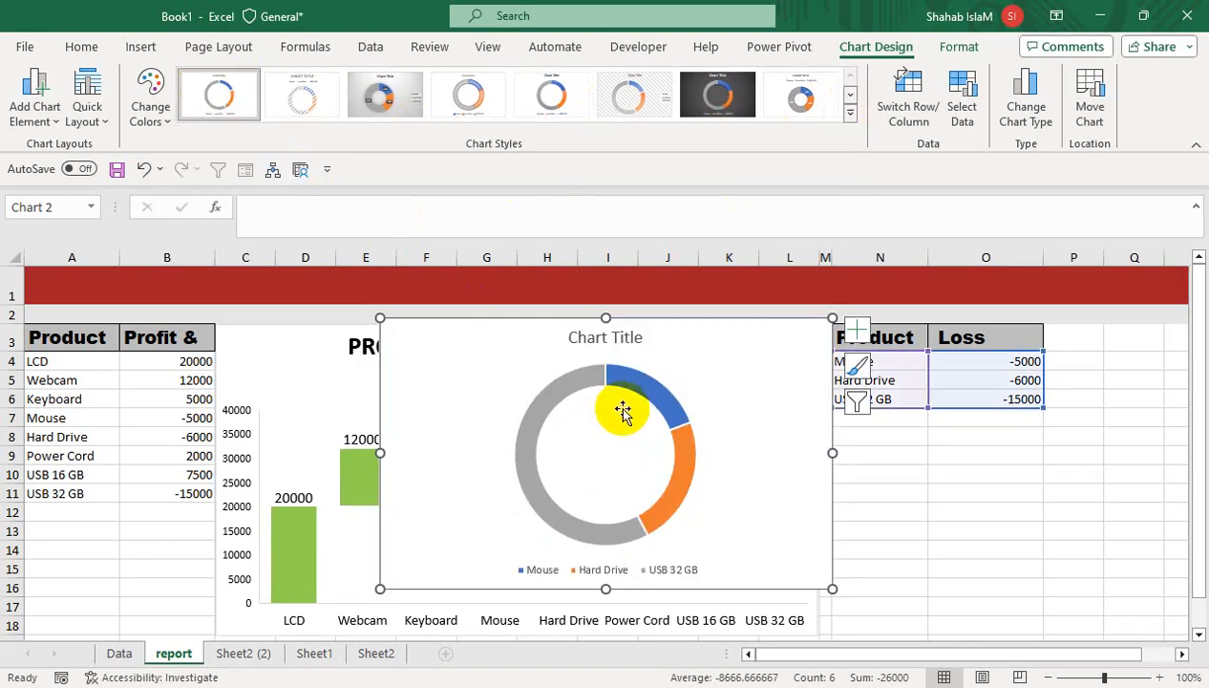
Step: Add data labels to the doughnut chart and enlarge their text to size 16
right_click(616, 390)
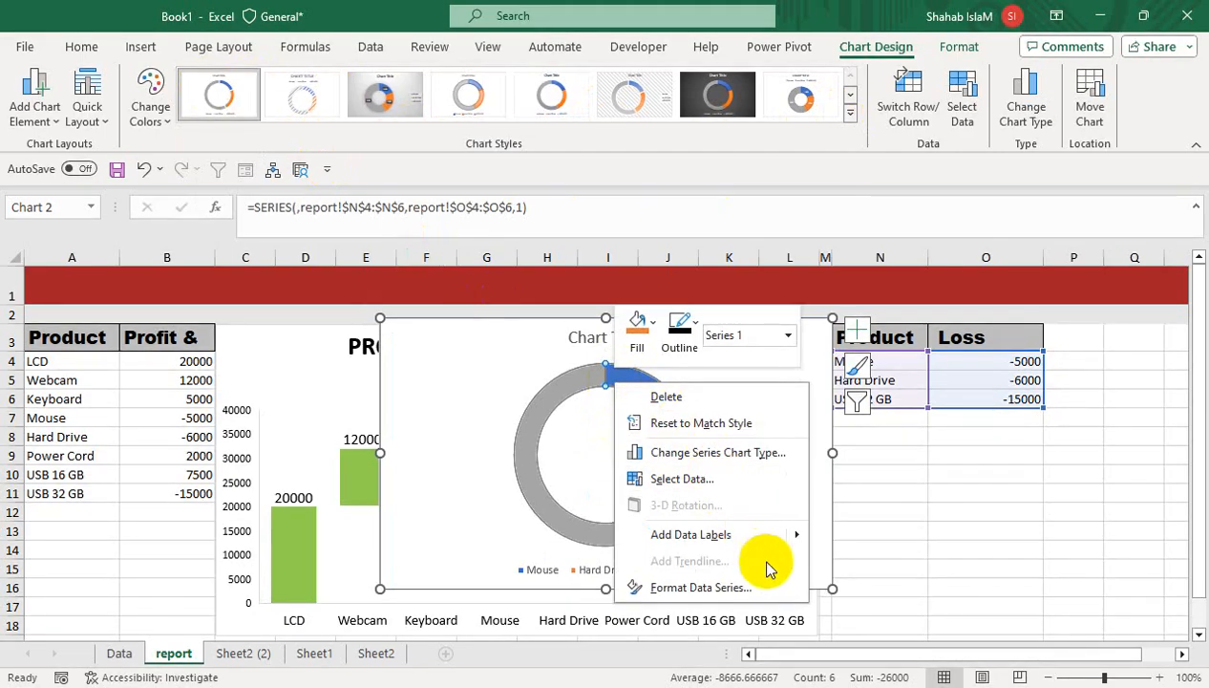
mouse_move(791, 535)
left_click(845, 534)
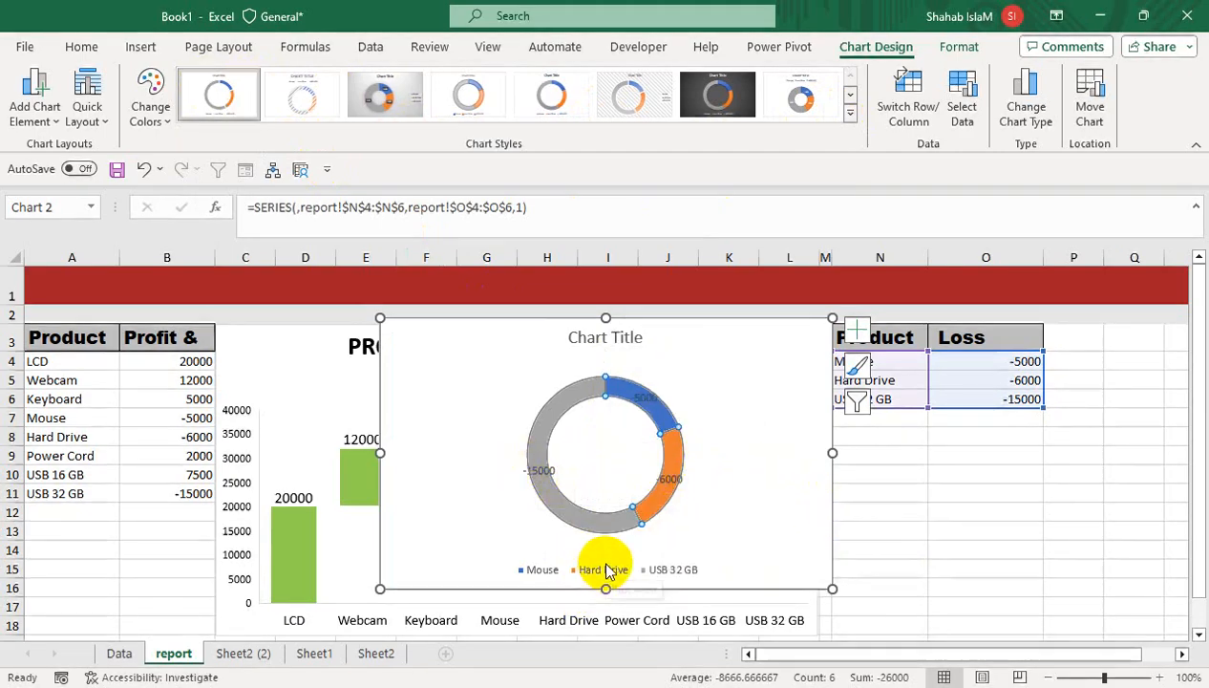
left_click(554, 472)
left_click(84, 47)
left_click(266, 82)
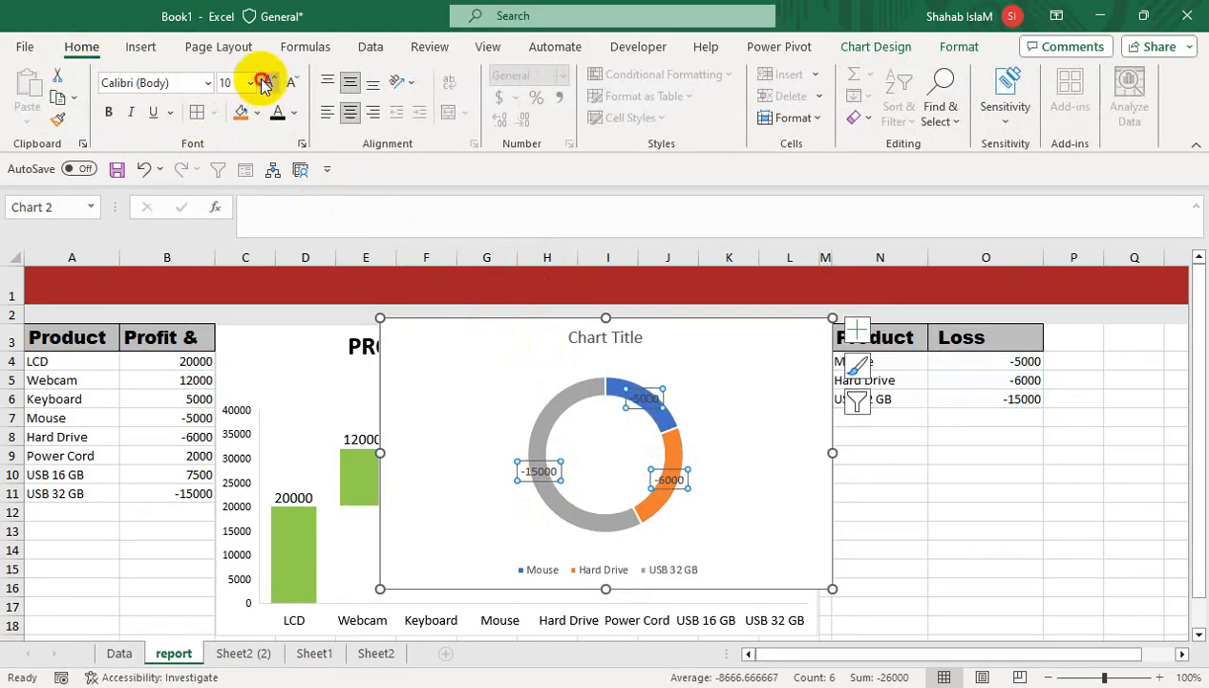
Step: Set the doughnut hole size to 55%
left_click(581, 403)
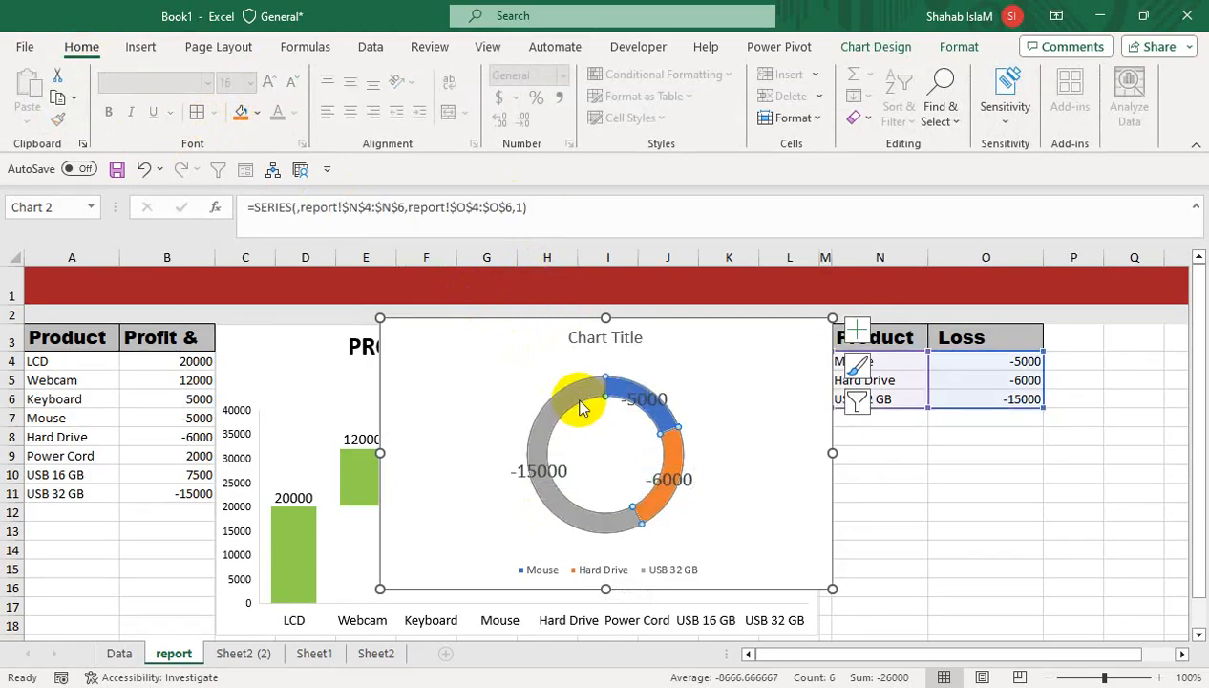
right_click(580, 403)
left_click(721, 608)
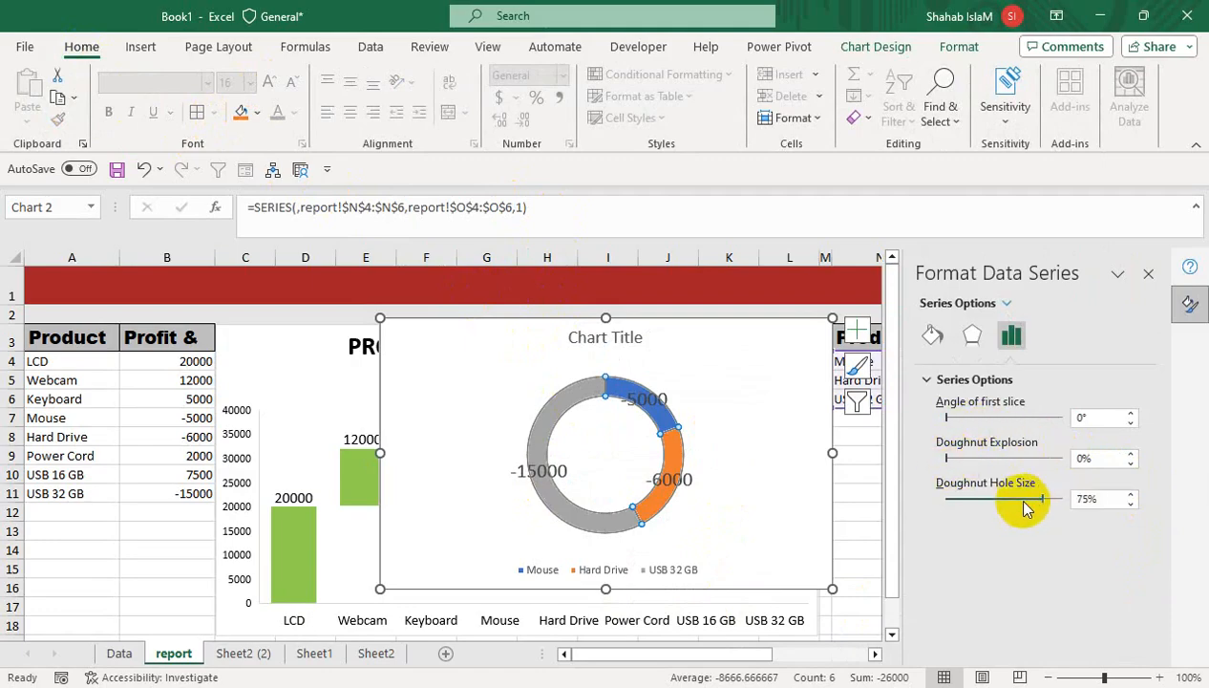
left_click_drag(1041, 499, 1018, 509)
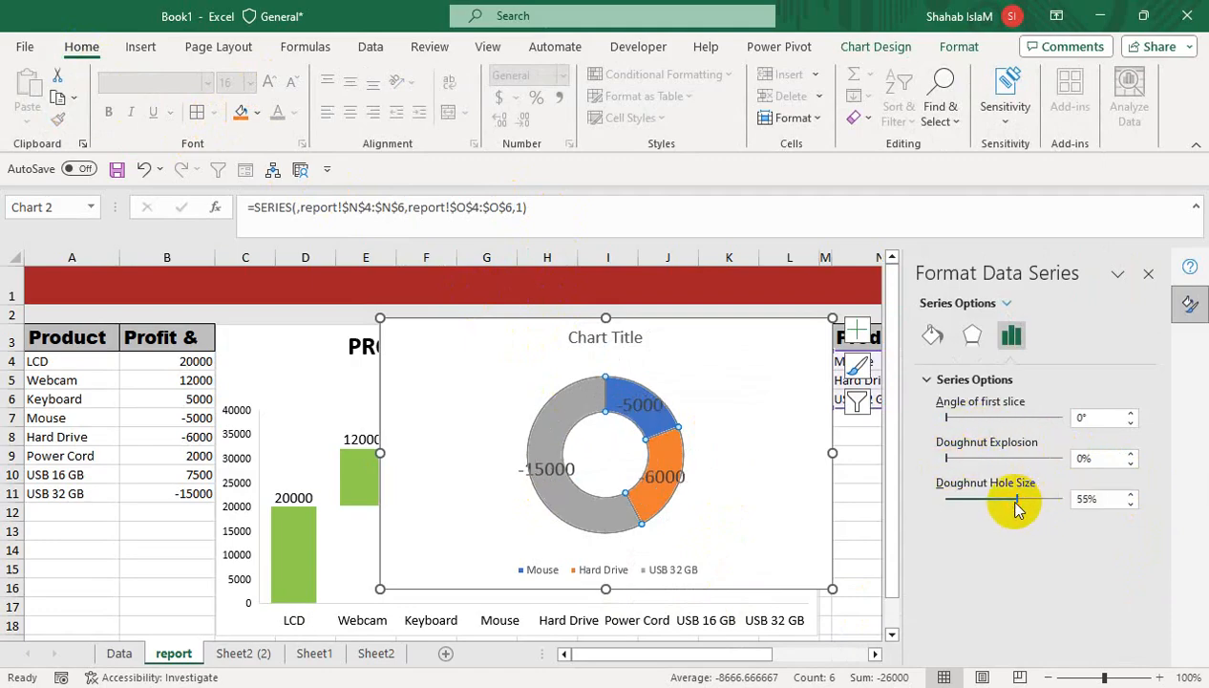
Step: Move the -5000, -6000 and -15000 data labels outside the doughnut ring, each beside its own slice
left_click(650, 399)
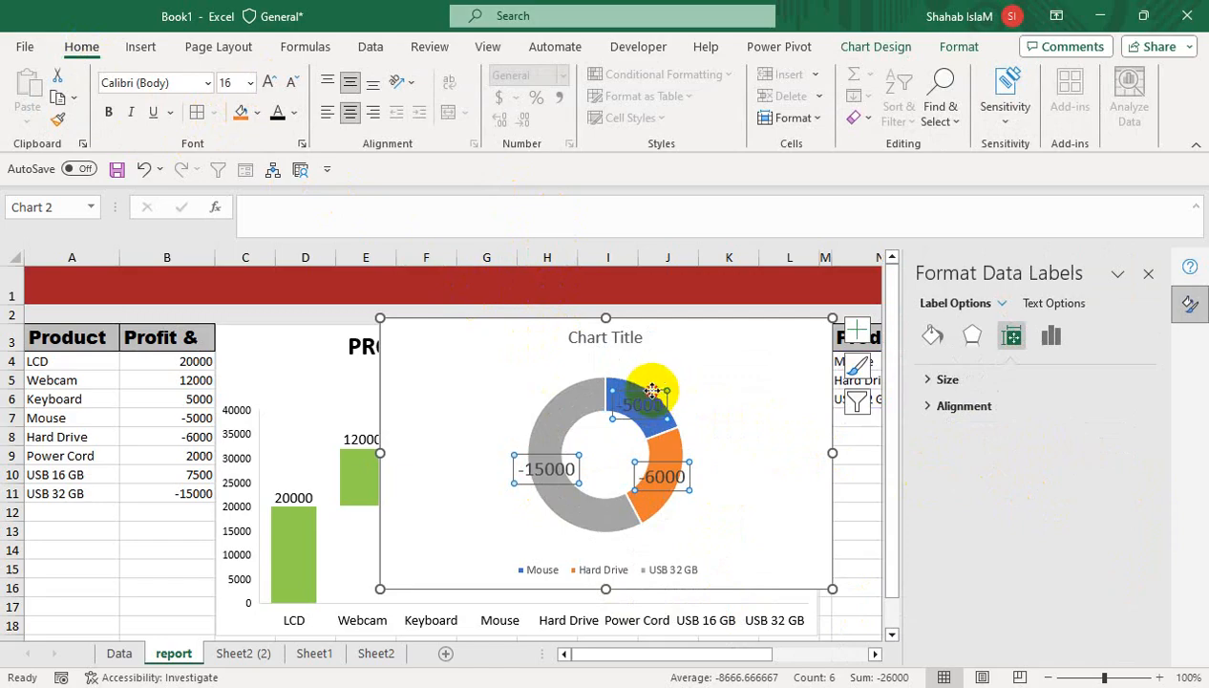
left_click_drag(651, 392, 702, 367)
left_click(671, 476)
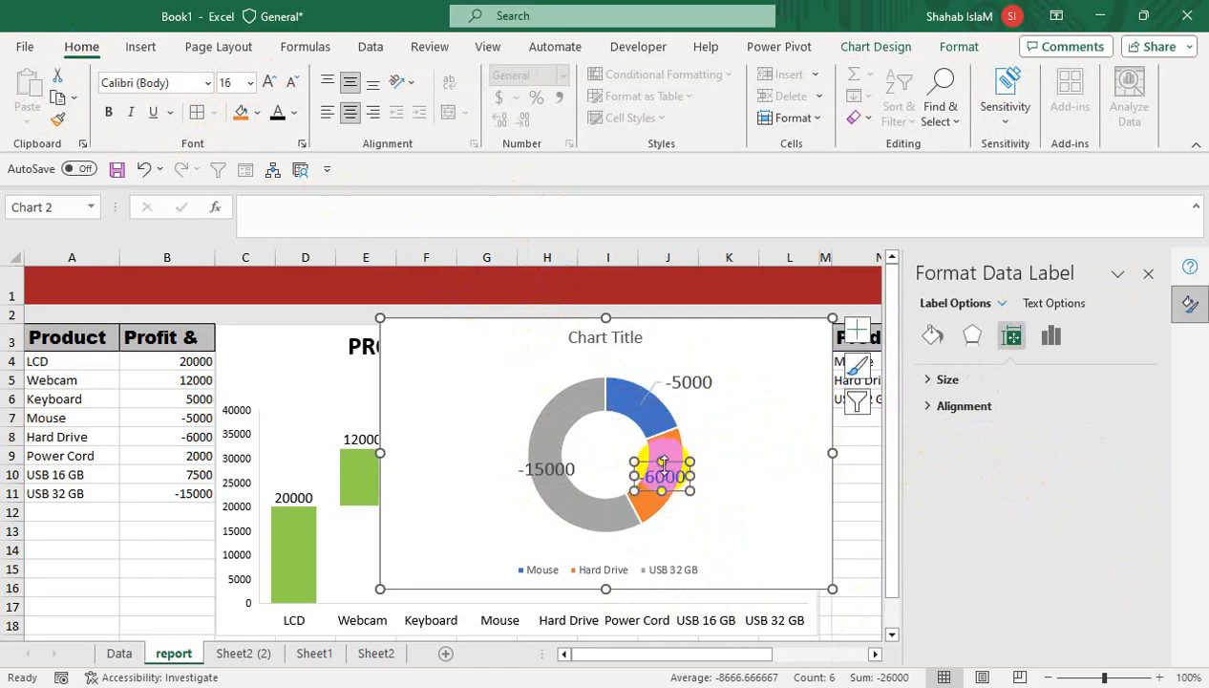
left_click_drag(673, 466, 722, 500)
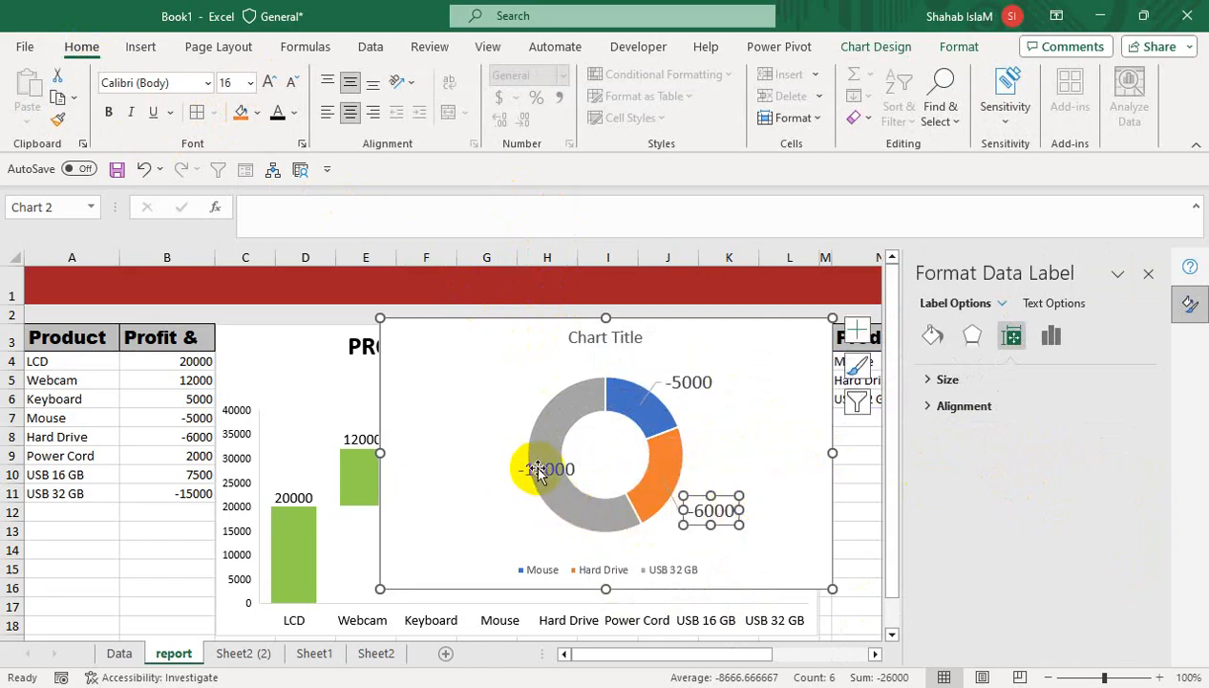
left_click_drag(537, 456, 466, 434)
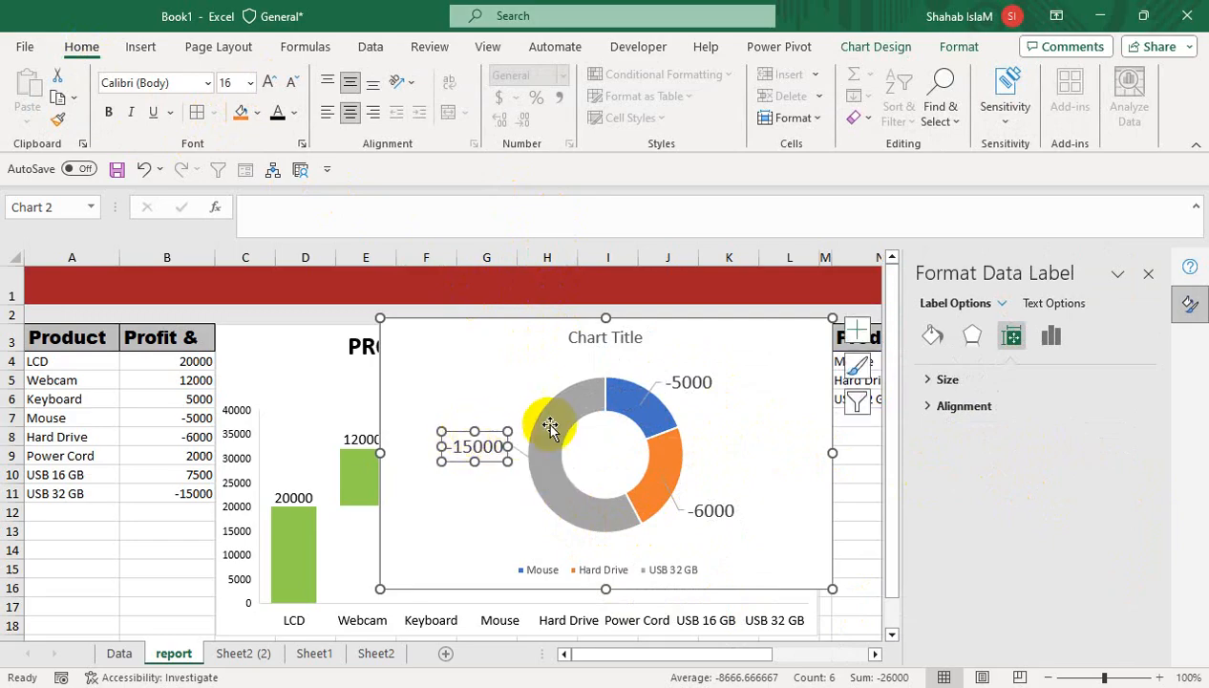
Step: Fill the USB 32 GB slice of the doughnut chart with solid dark red
left_click(556, 418)
left_click(557, 417)
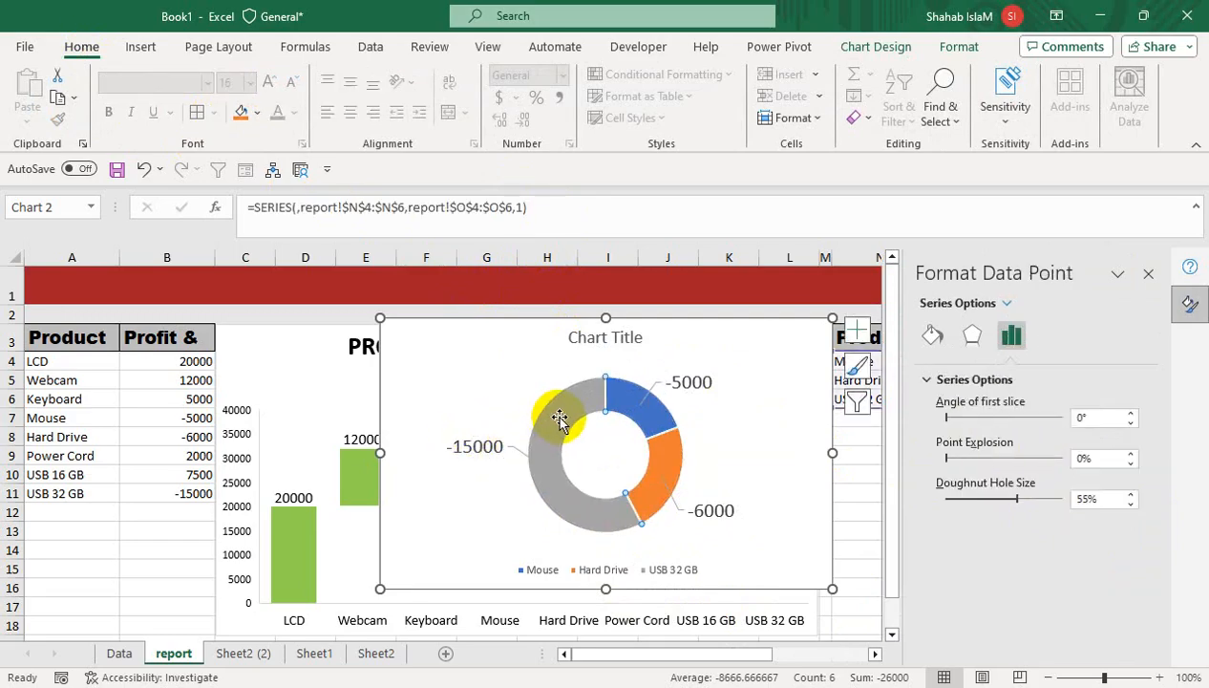
left_click(933, 336)
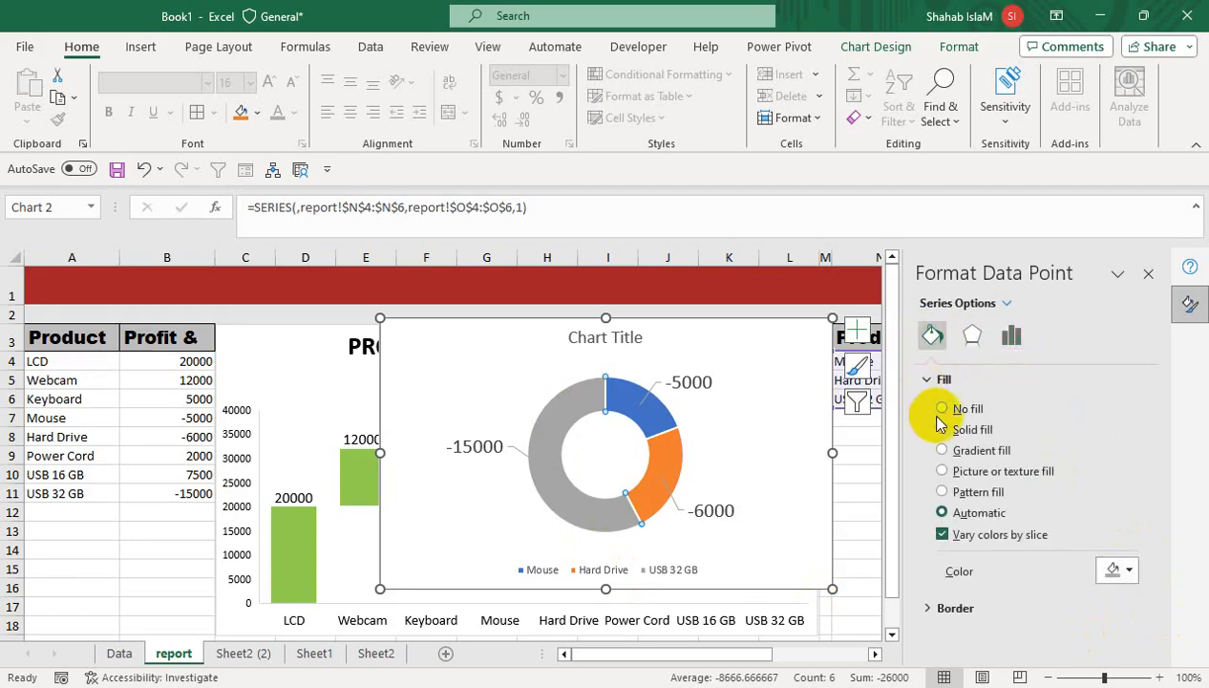
left_click(942, 431)
left_click(1120, 570)
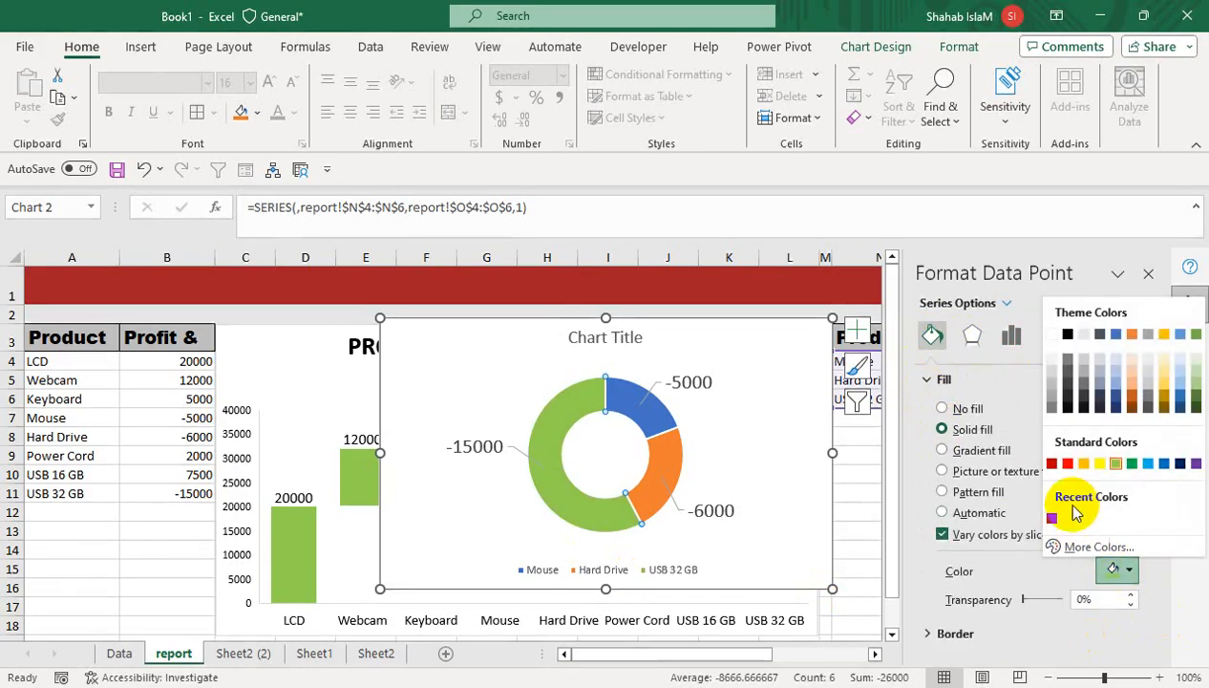
left_click(1029, 458)
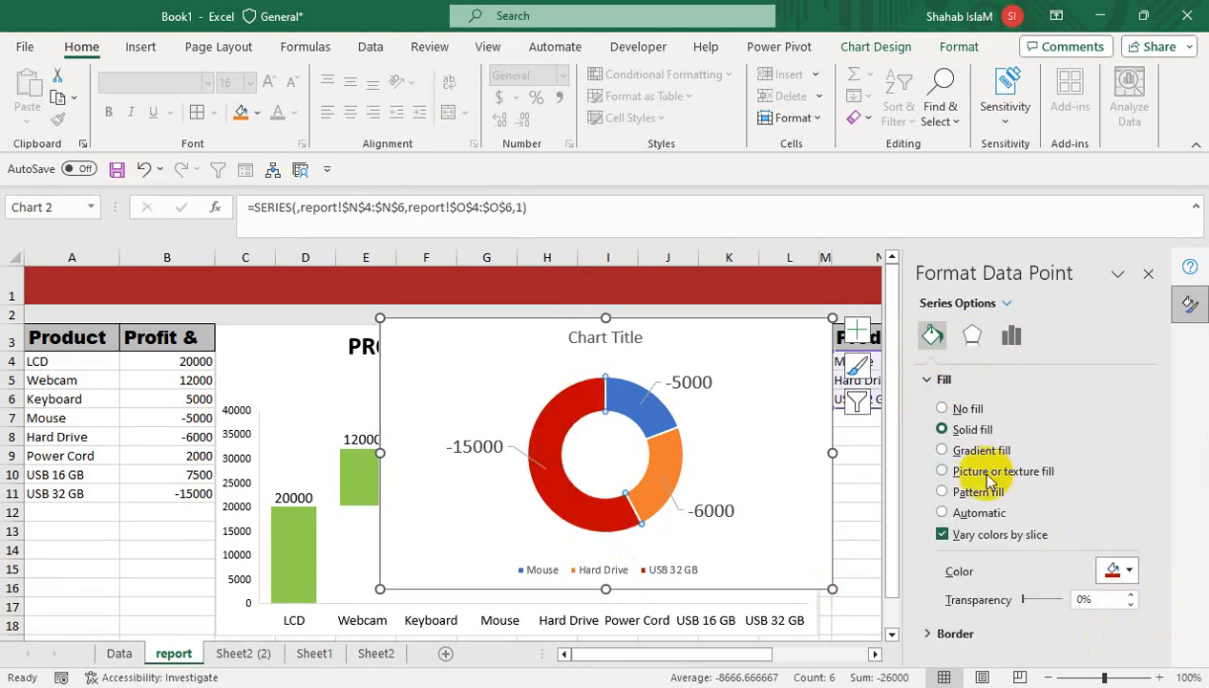
Step: Change the doughnut chart's title to LOSS
left_click(611, 336)
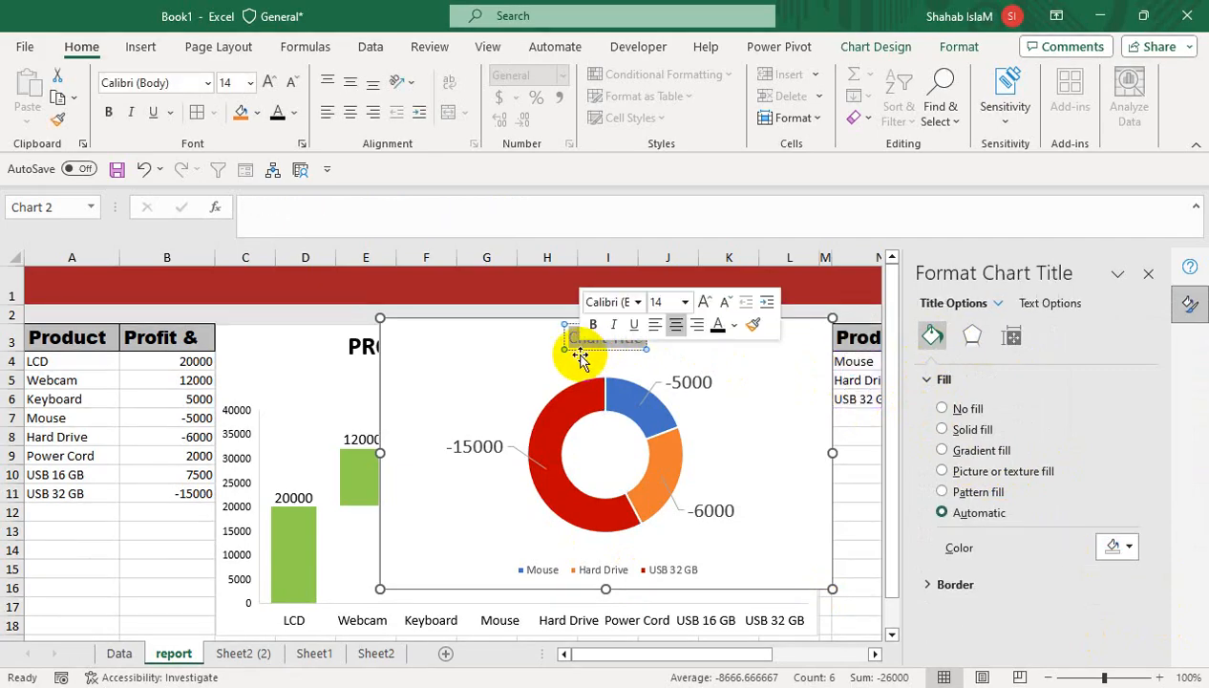
type("lo")
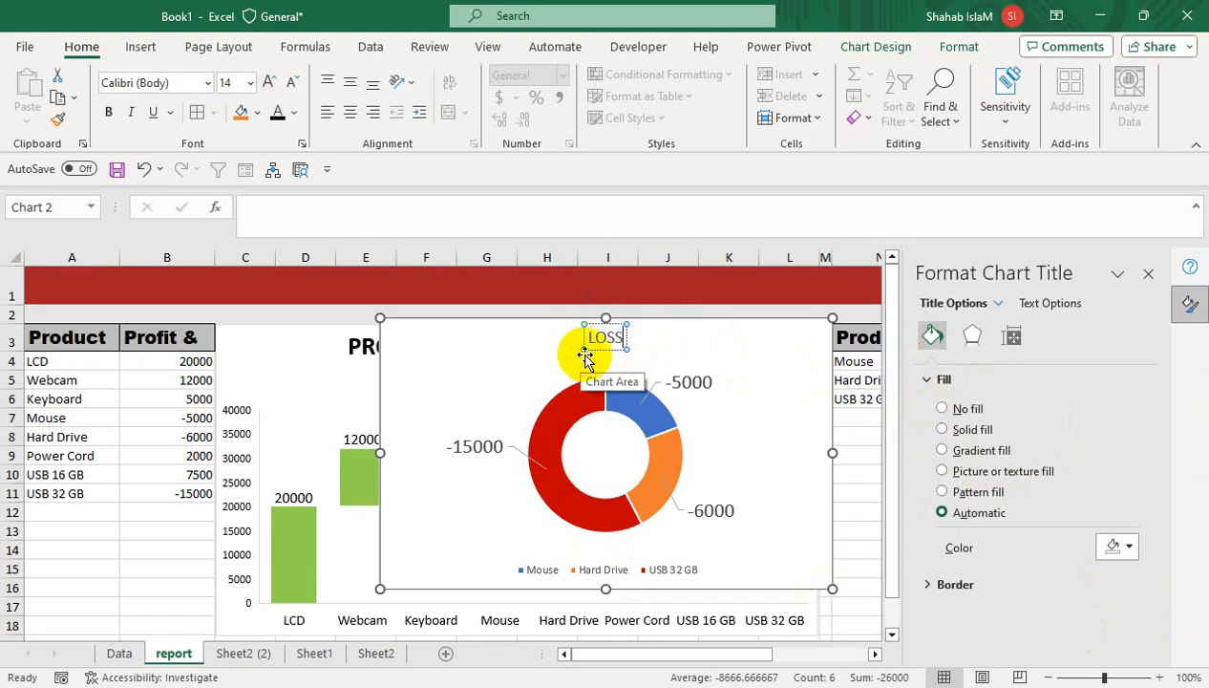
left_click(777, 355)
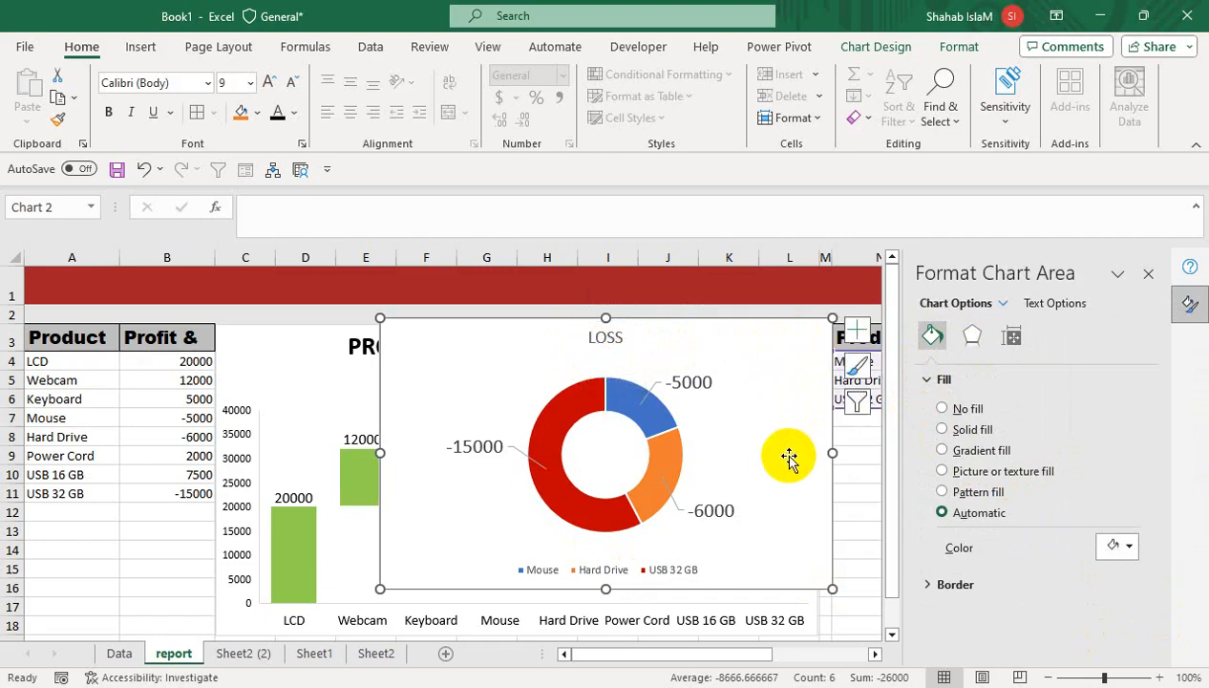
Step: Close the formatting panes, and shrink and move the doughnut chart beneath the loss table in columns N and O
left_click(653, 473)
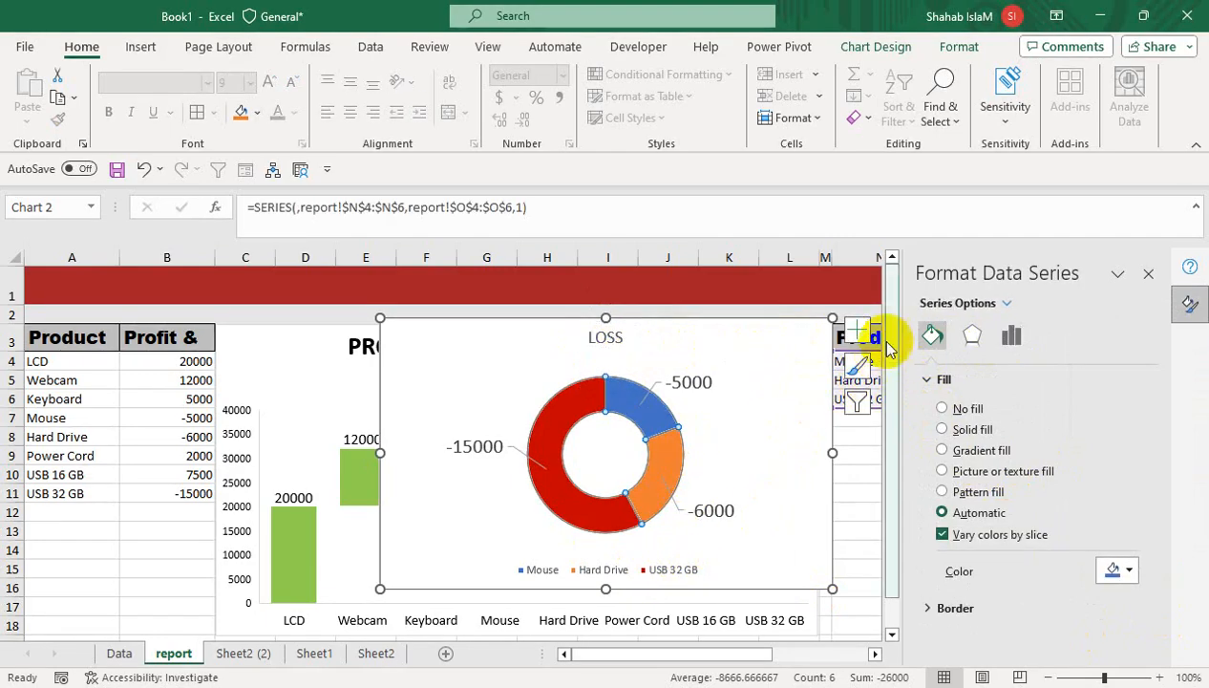
left_click(1148, 274)
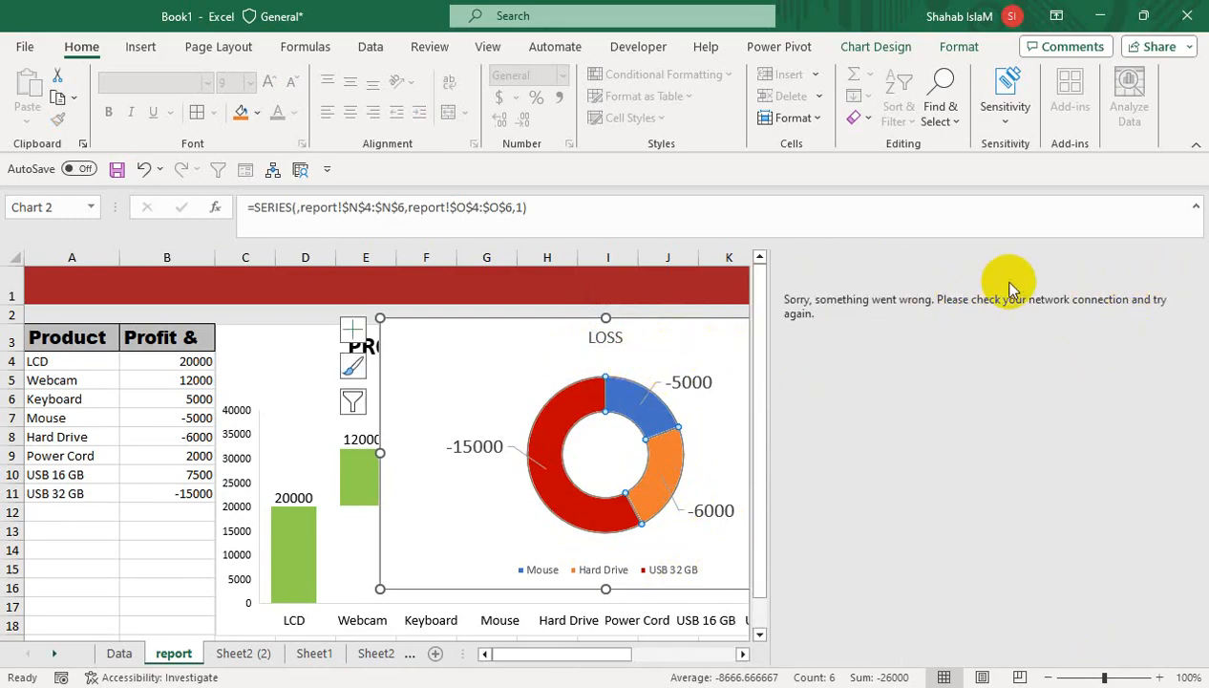
left_click(745, 372)
left_click(1184, 273)
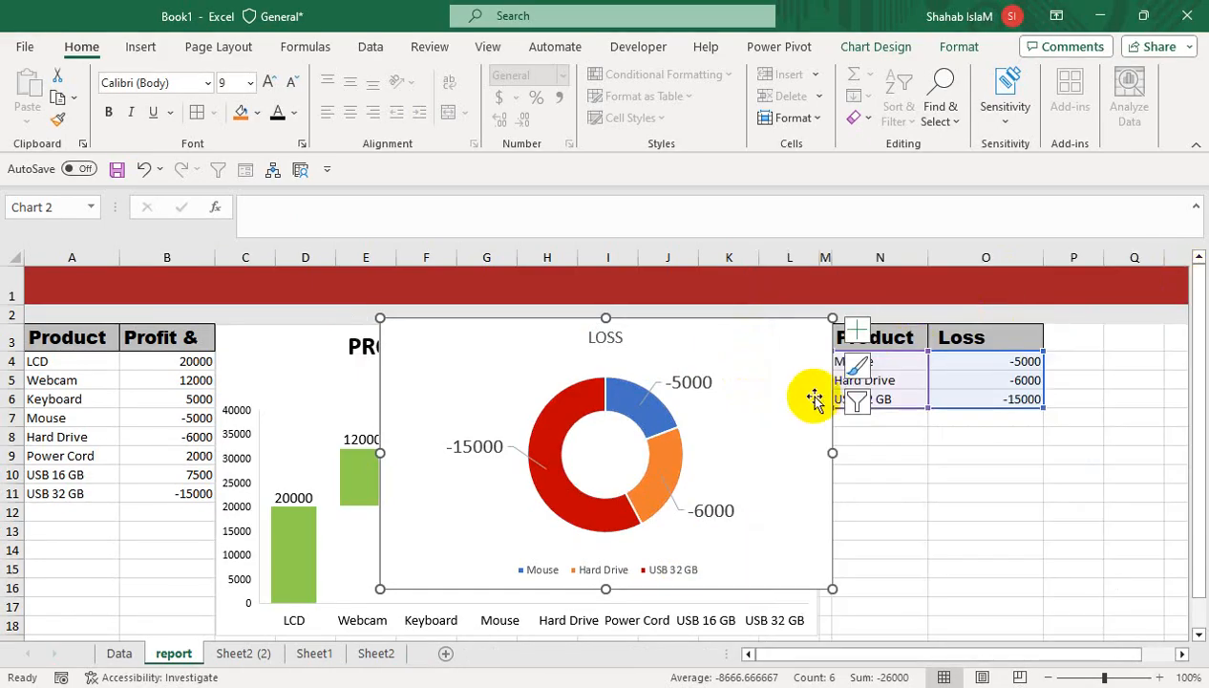
left_click_drag(831, 318, 780, 309)
left_click_drag(715, 364, 1105, 470)
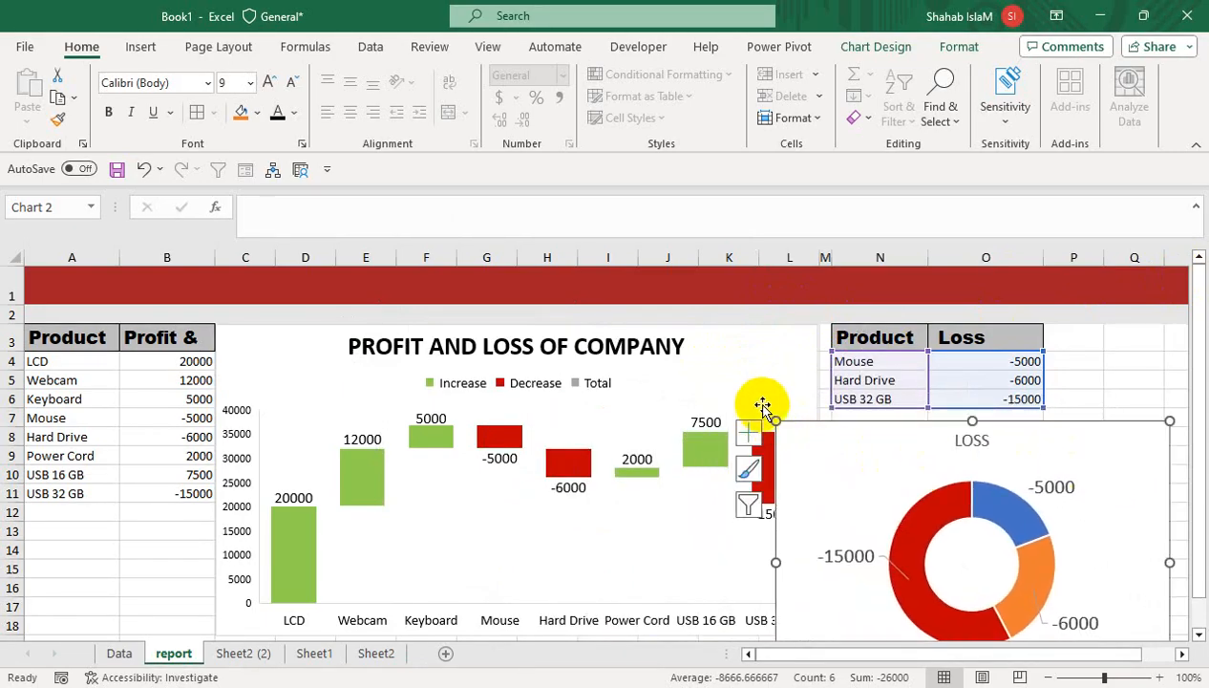
left_click_drag(769, 416, 868, 437)
Step: Move the -5000, -6000 and -15000 data labels inward so they sit against their slices of the smaller doughnut
left_click(1063, 468)
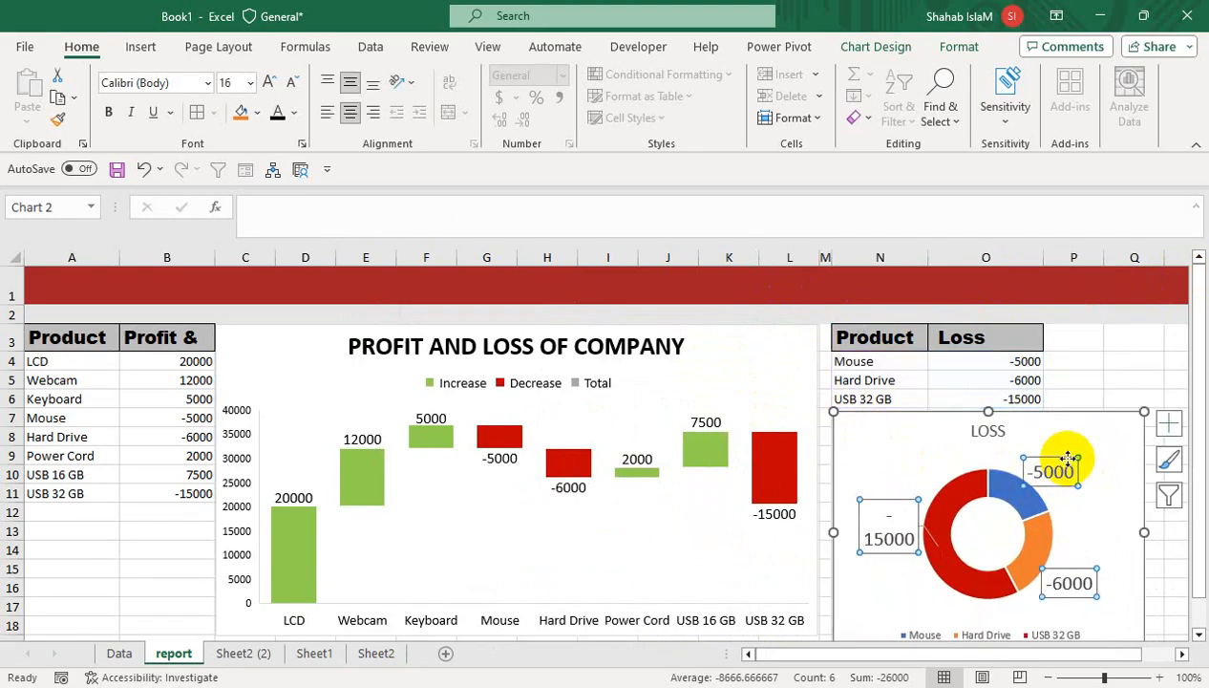
left_click(1067, 462)
left_click_drag(1068, 462, 1031, 479)
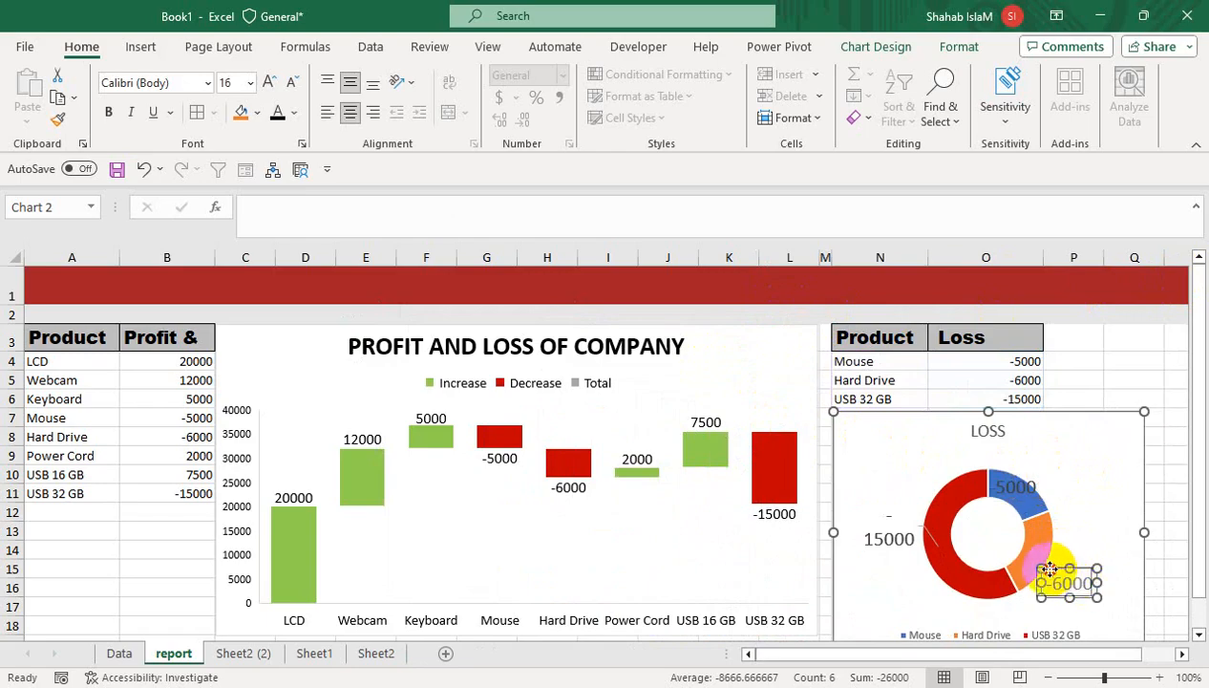
left_click_drag(1038, 559, 1038, 559)
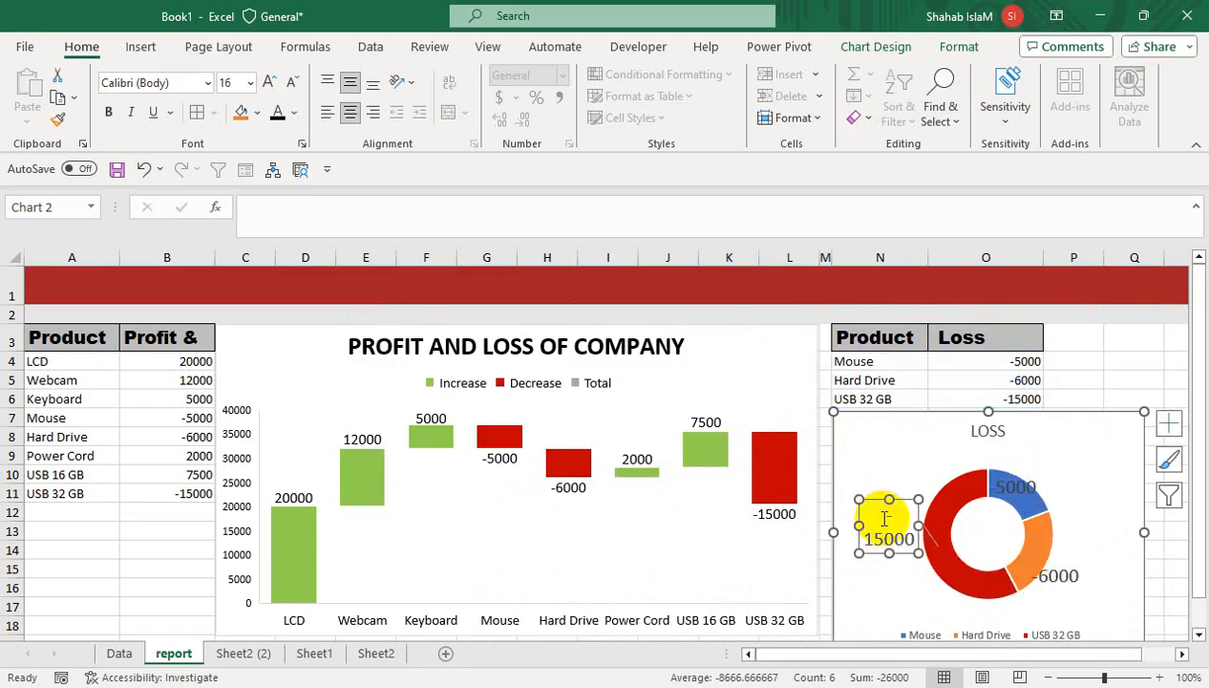
left_click_drag(874, 498, 900, 514)
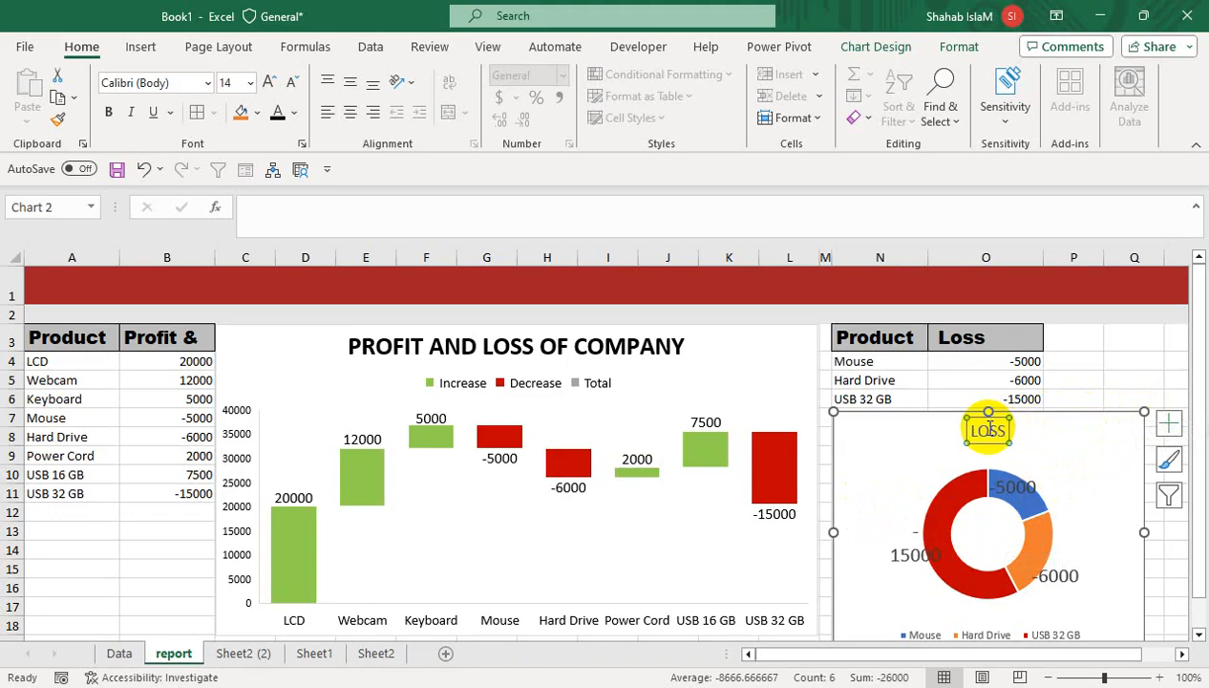
Step: Delete the doughnut chart's title and move its legend up closer to the ring
key("Delete")
left_click(957, 626)
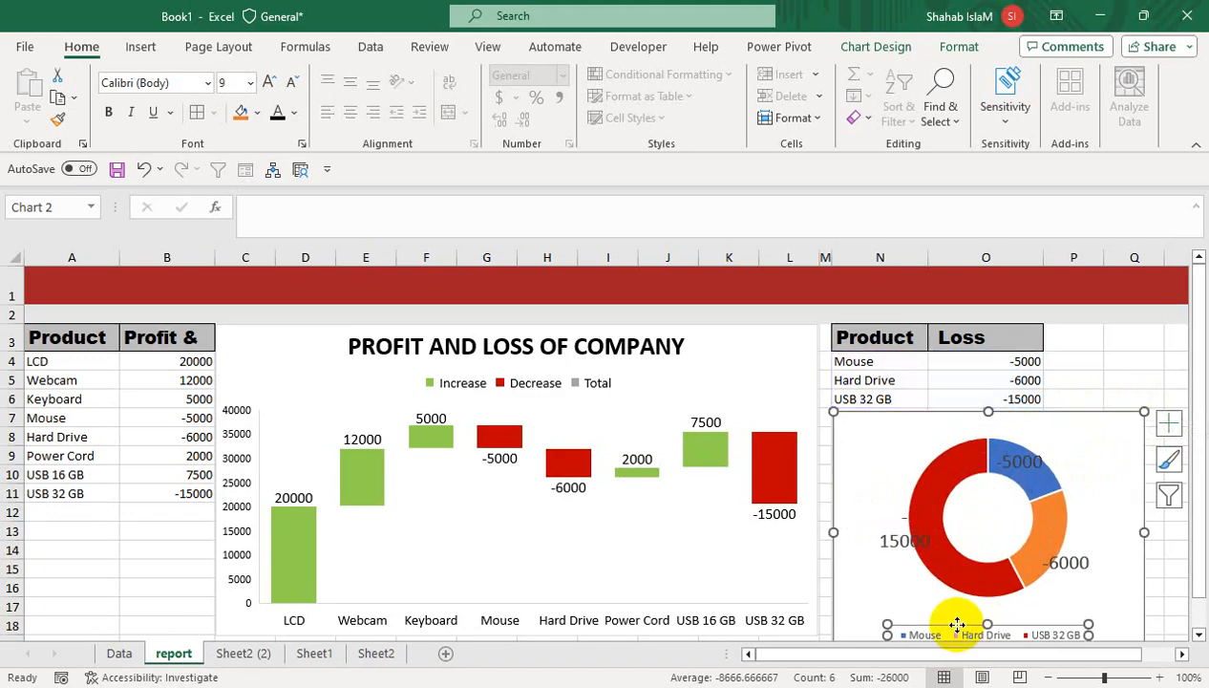
left_click_drag(964, 626, 963, 608)
Step: Narrow the doughnut chart to about the width of columns N and O and reduce its data labels to size 10.5
mouse_move(991, 411)
left_mouse_down()
mouse_move(989, 428)
mouse_move(985, 412)
left_mouse_up()
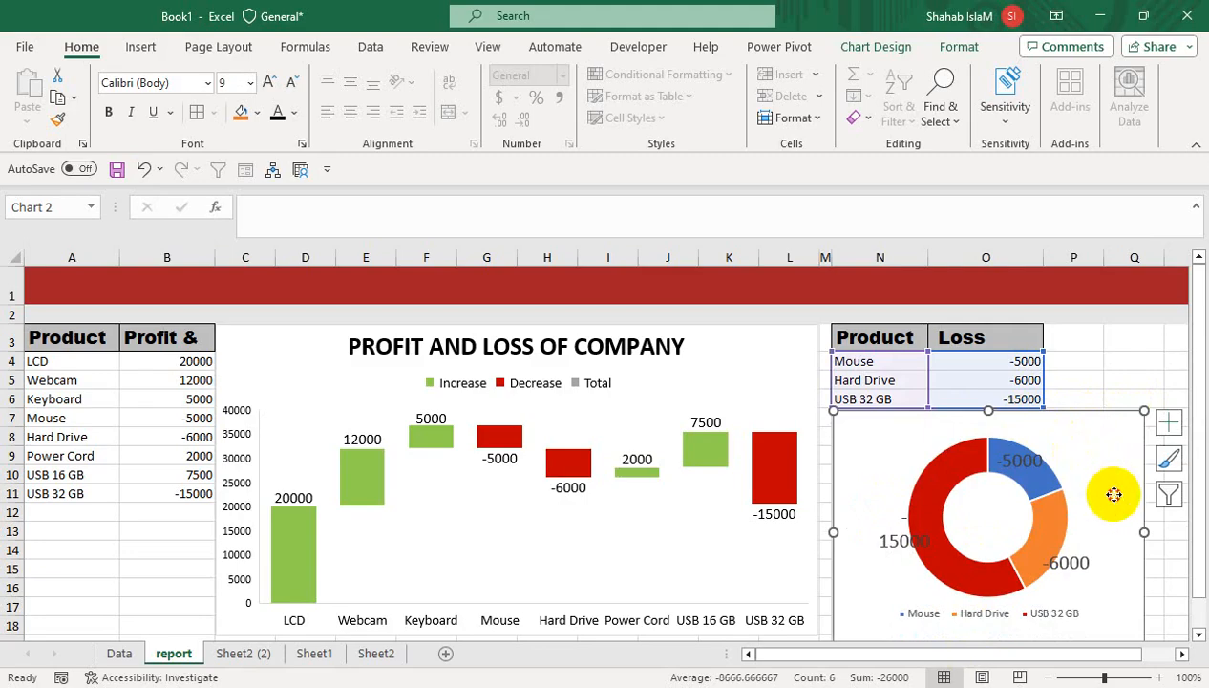
left_click_drag(1145, 535, 1045, 532)
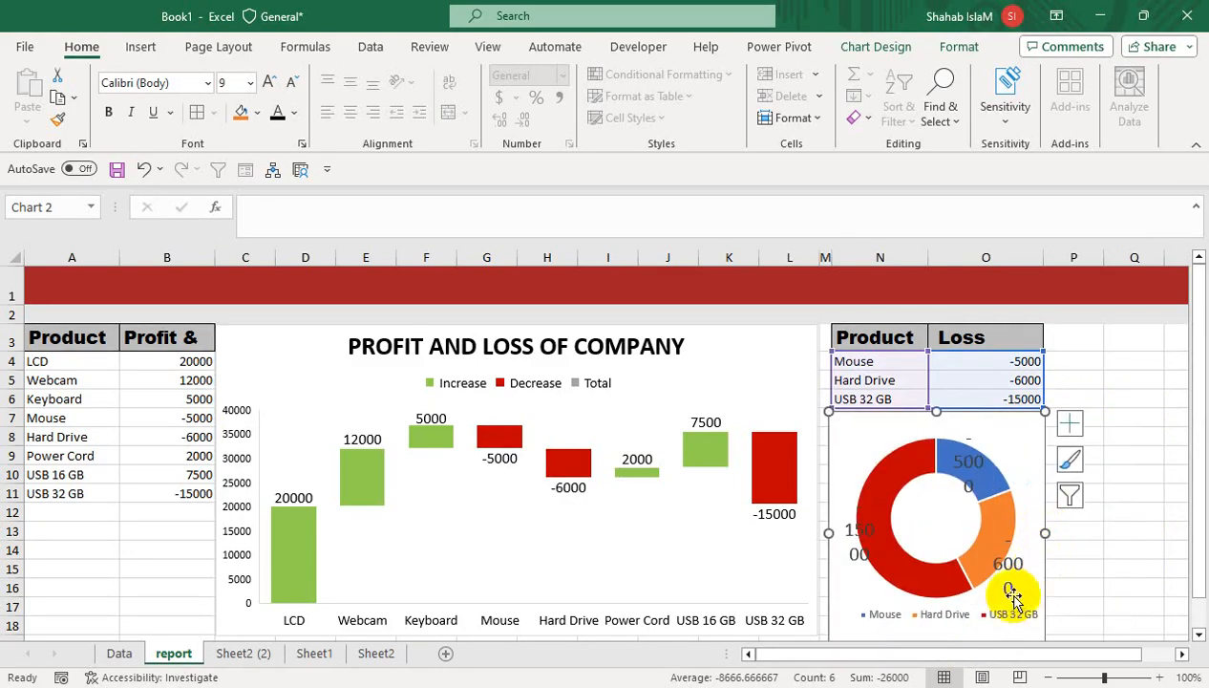
left_click(858, 529)
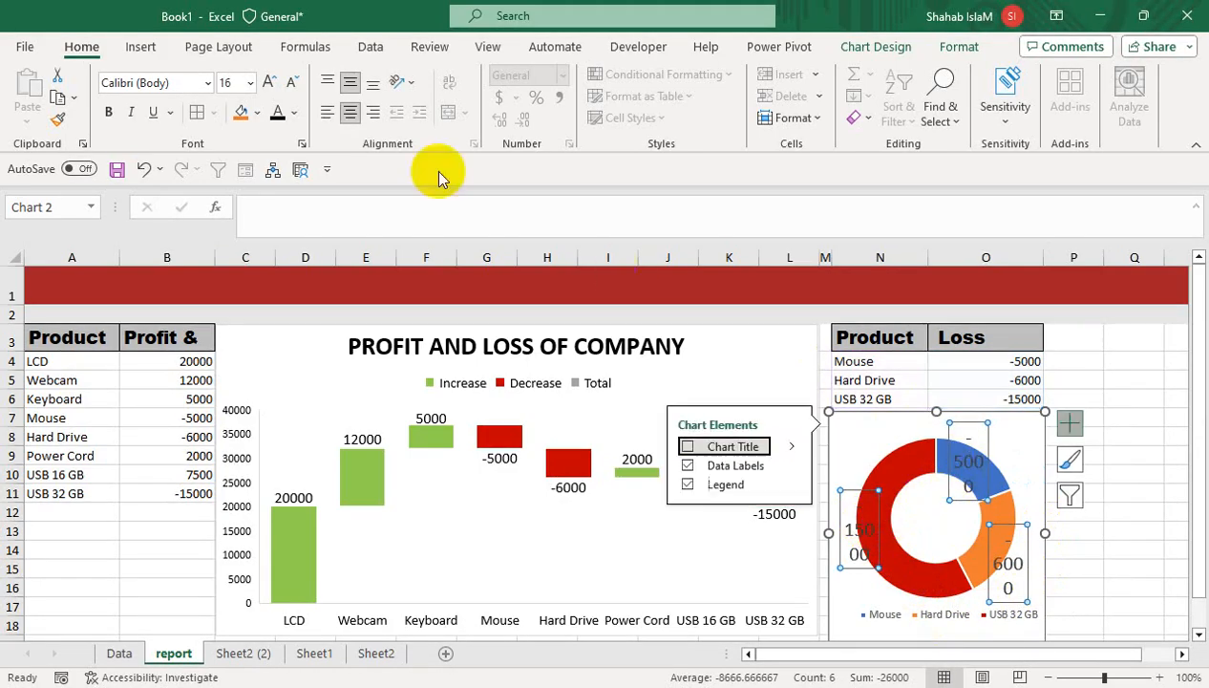
left_click(292, 83)
left_click(293, 83)
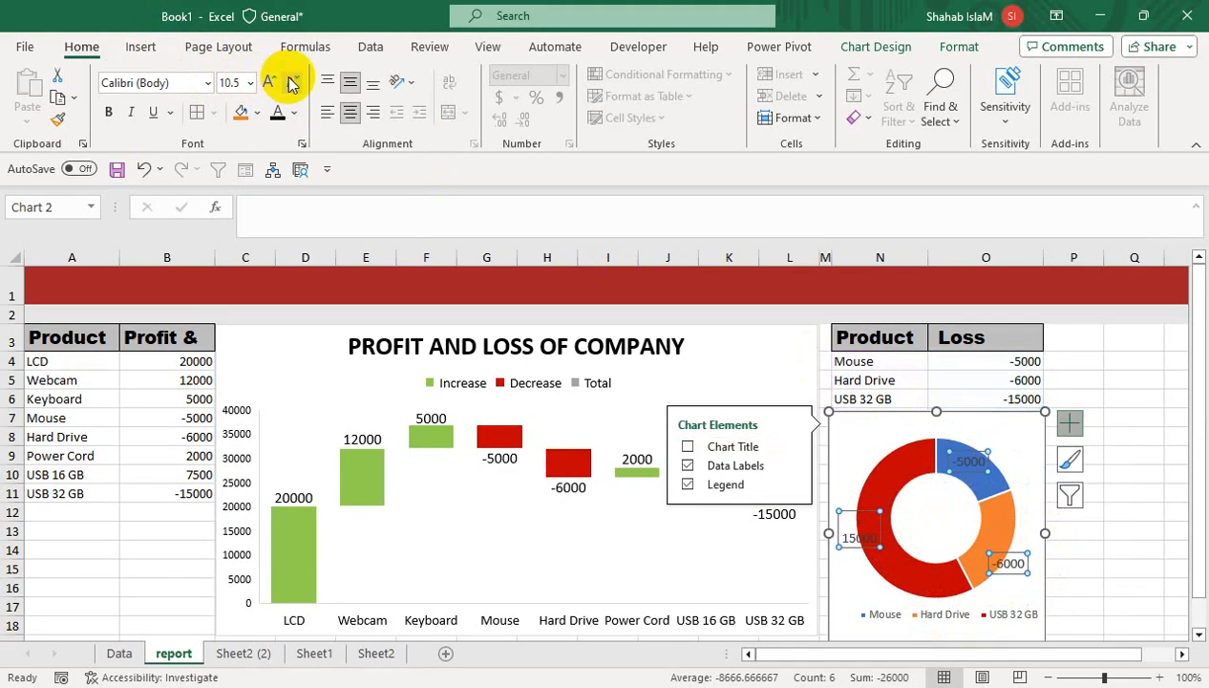
Step: Fine-tune the doughnut chart's size and position so it fits directly under the loss table, and deselect it
left_click_drag(936, 423, 898, 415)
left_click_drag(1047, 526, 1050, 526)
left_click(1120, 548)
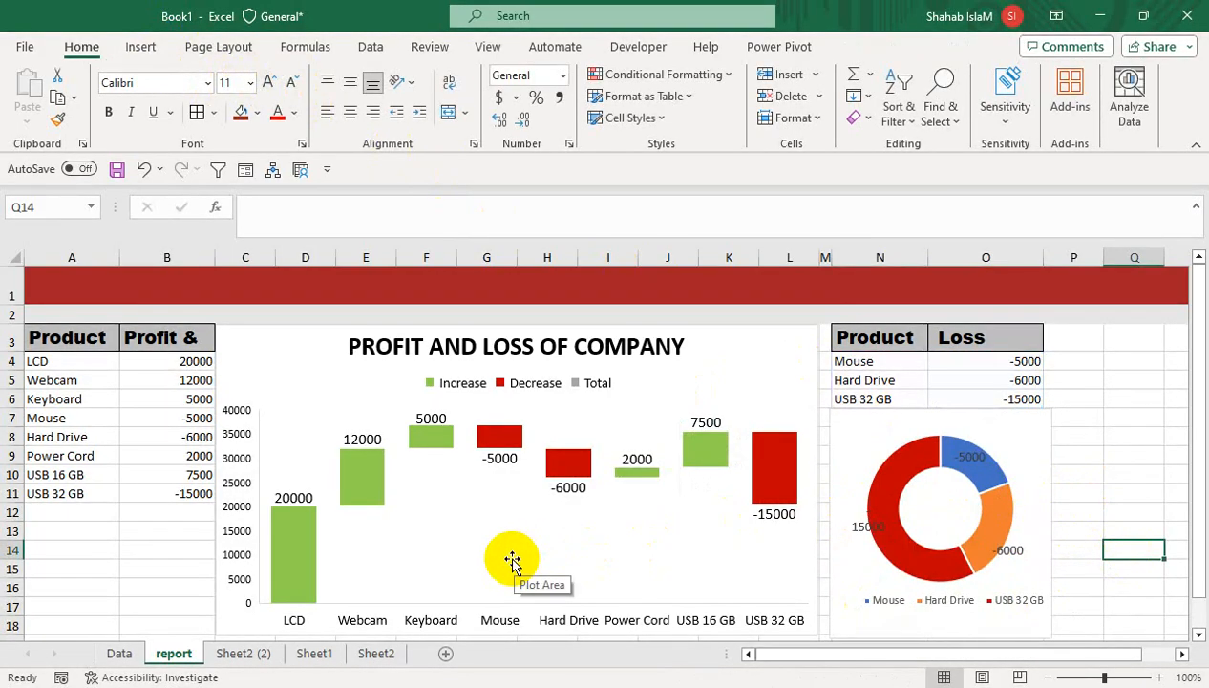
left_click(1134, 398)
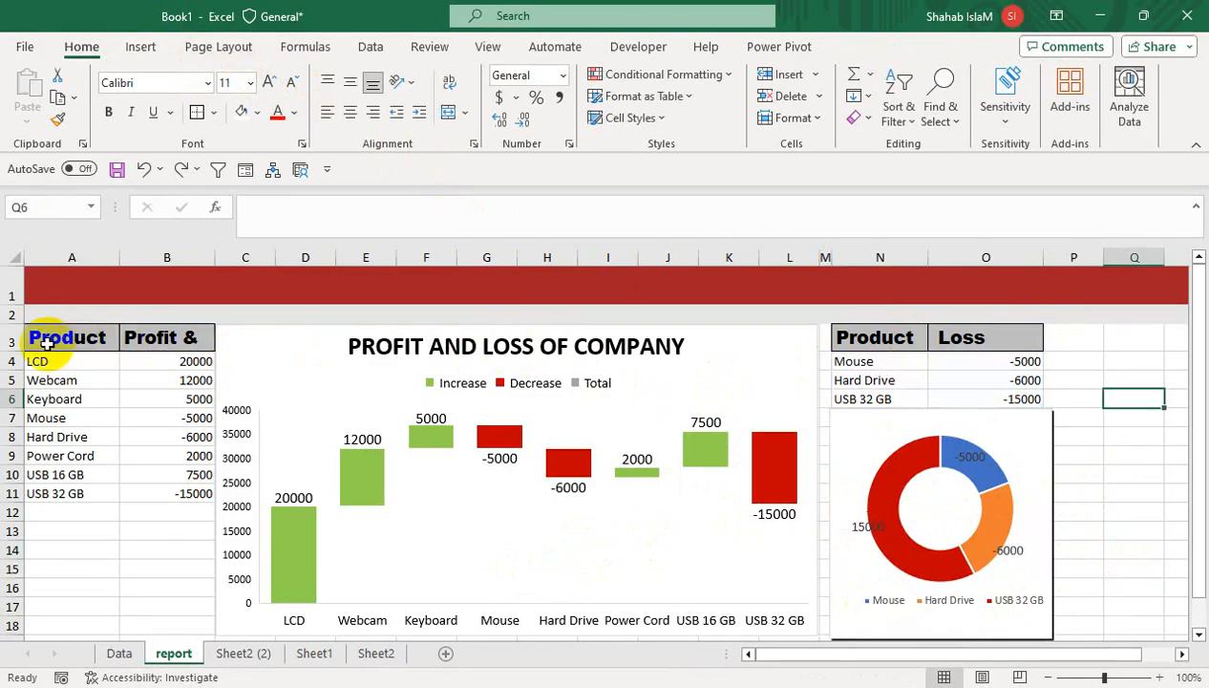
Step: Fill the report area from A3 across and down behind both charts with Blue-Gray, Text 2, Lighter 80%
left_click_drag(37, 339, 1168, 639)
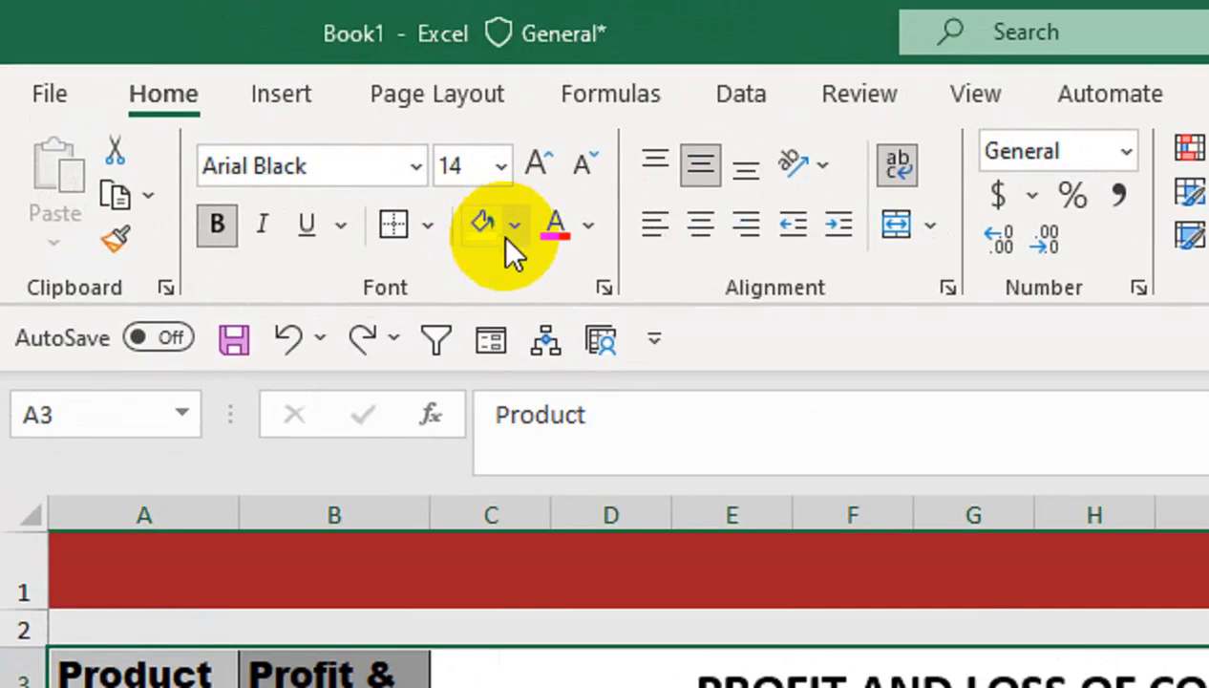
left_click(256, 112)
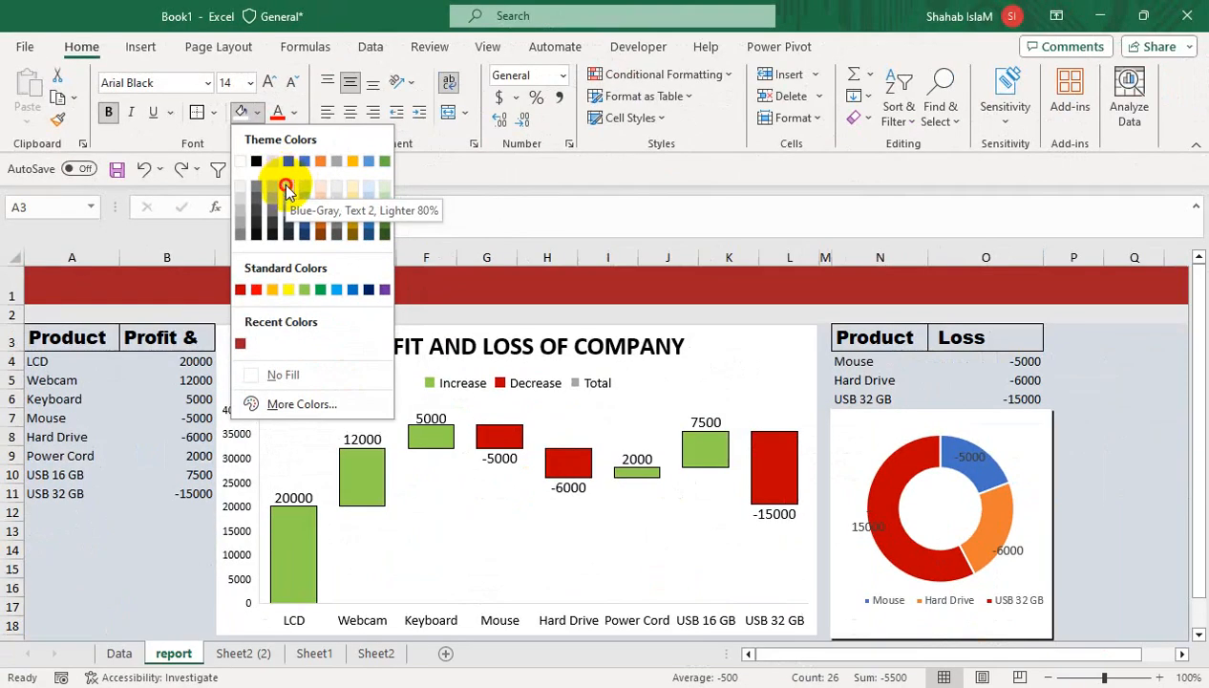
left_click(285, 188)
Step: Give the product tables in A3:B11 and N3:O6 a white fill and an outline border
left_click(189, 378)
left_click_drag(65, 330, 176, 489)
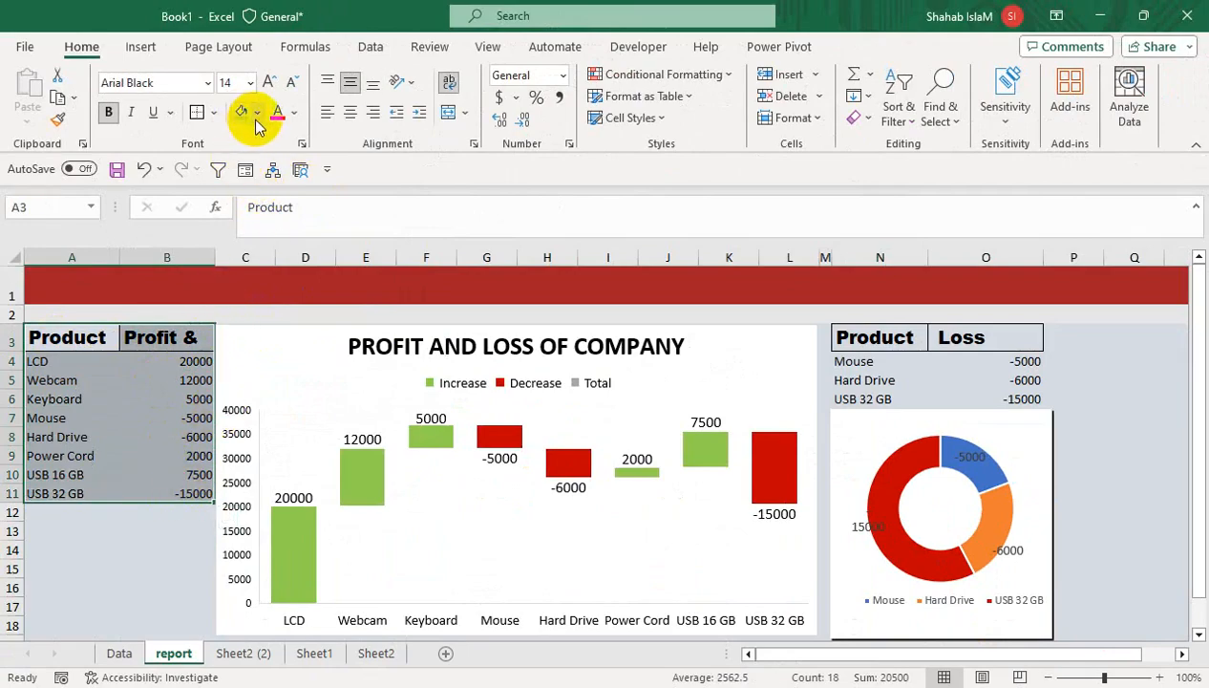
left_click(257, 114)
left_click(241, 168)
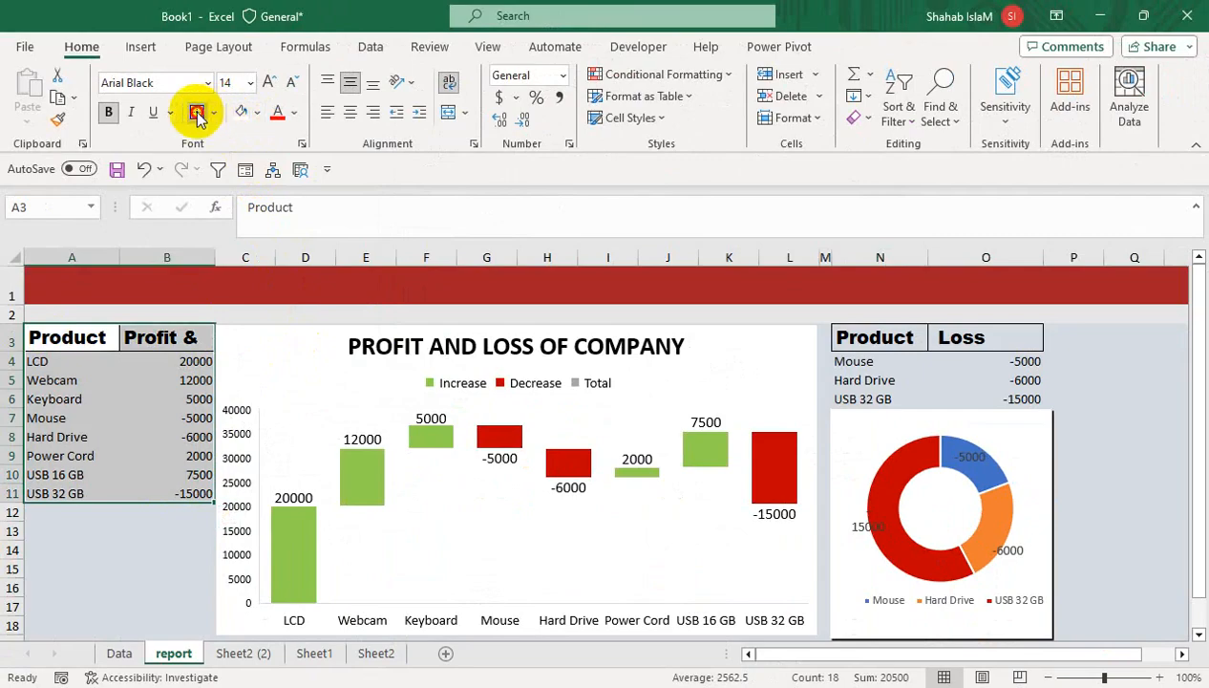
left_click_drag(971, 361, 984, 400)
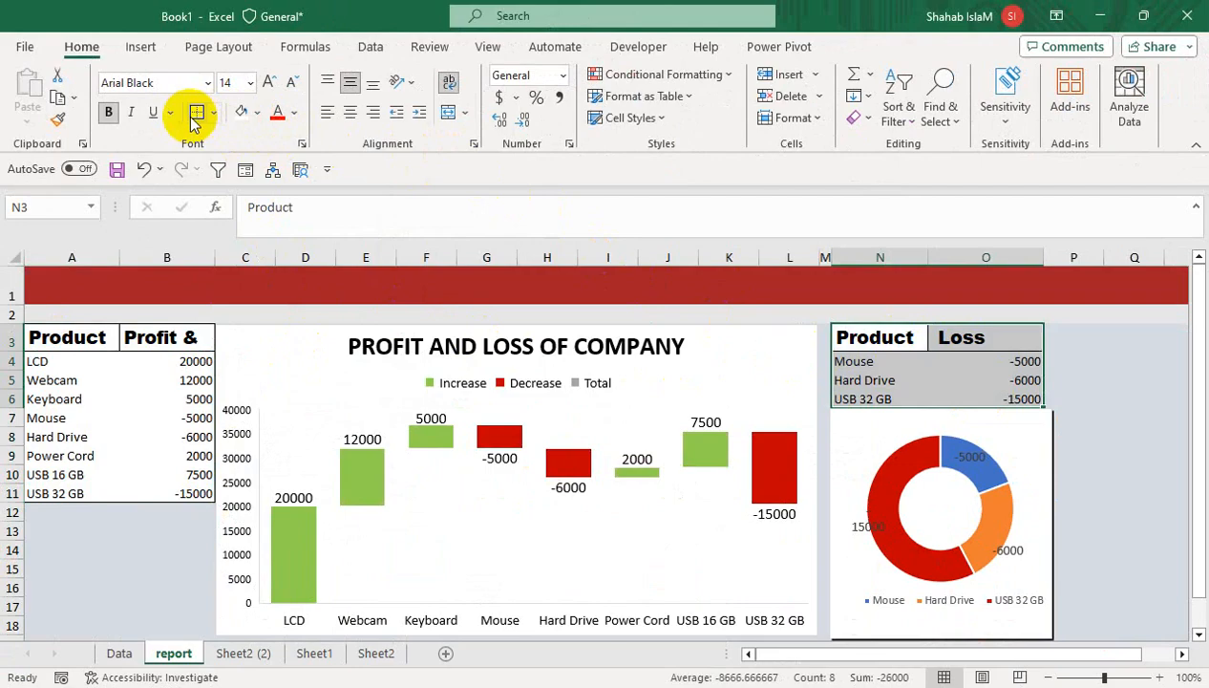
Step: Narrow the doughnut chart slightly to line up with the edge of the loss table
left_click(1044, 481)
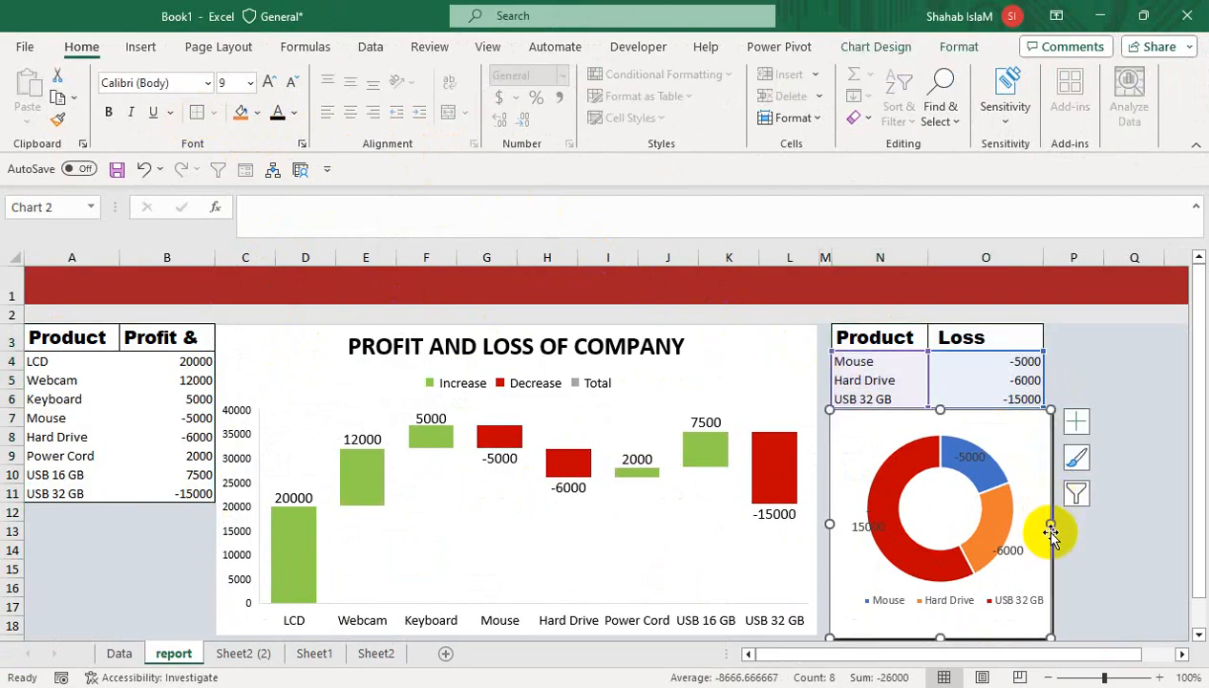
left_click_drag(1050, 524, 1047, 524)
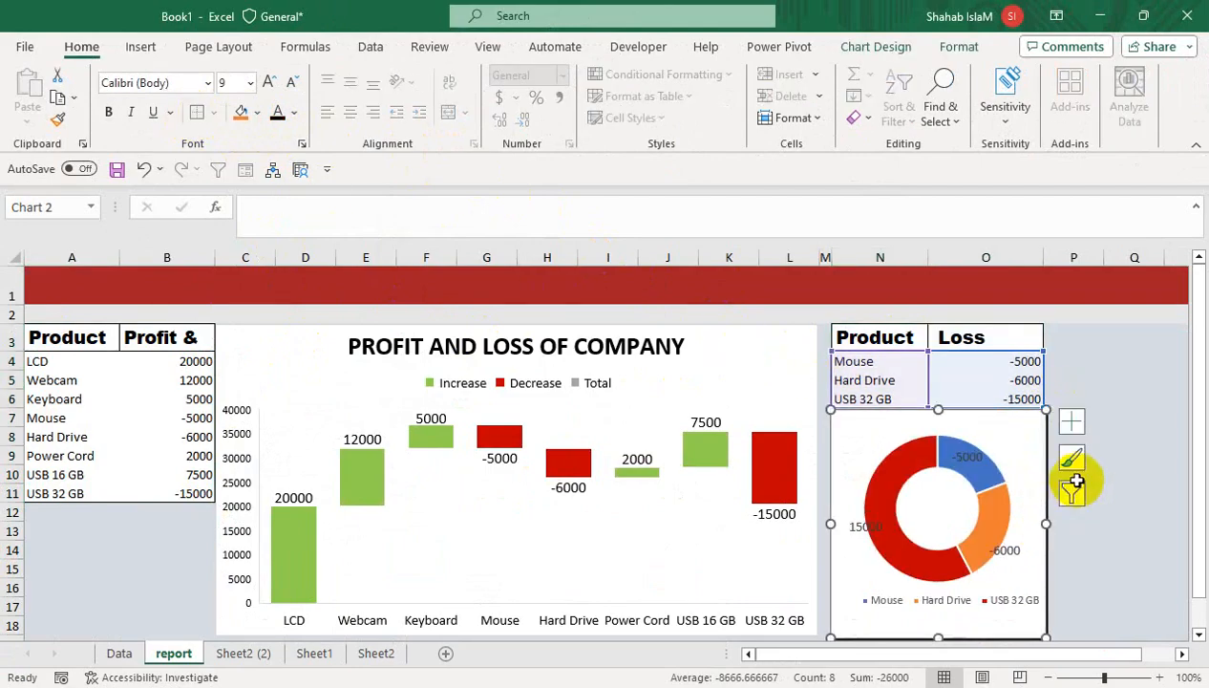
left_click(1077, 360)
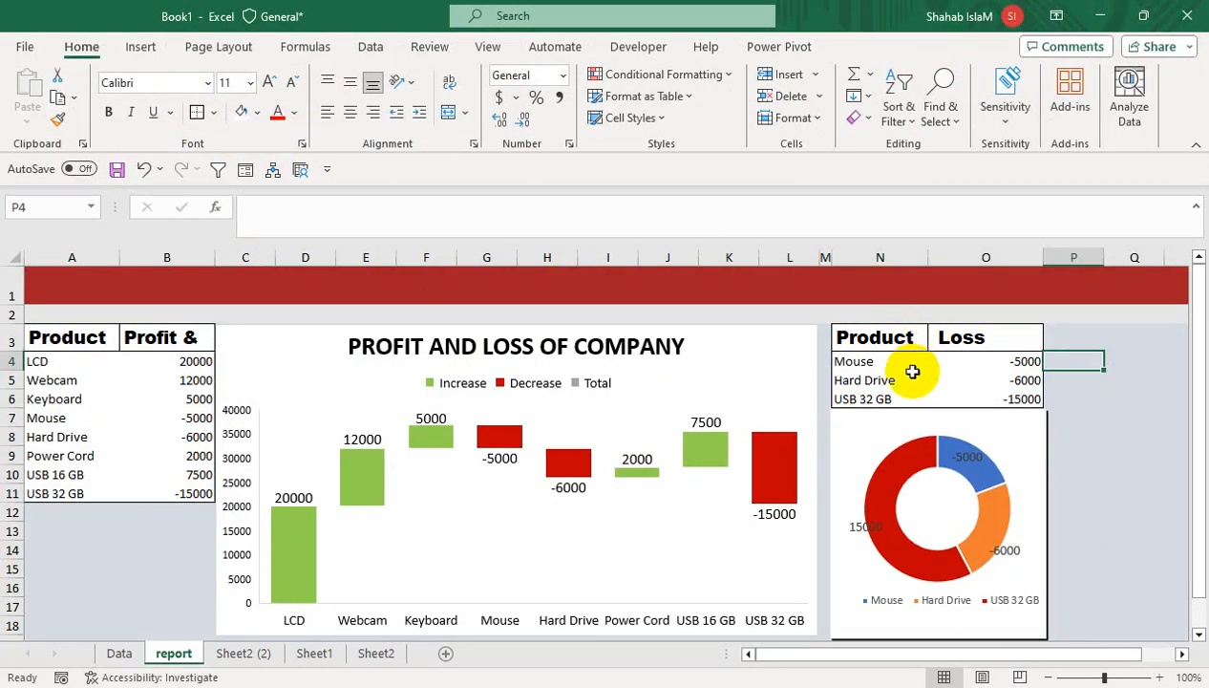
Step: Increase the height of the red banner row 1 and shrink row 2 to a thin gap
left_click_drag(11, 306, 19, 331)
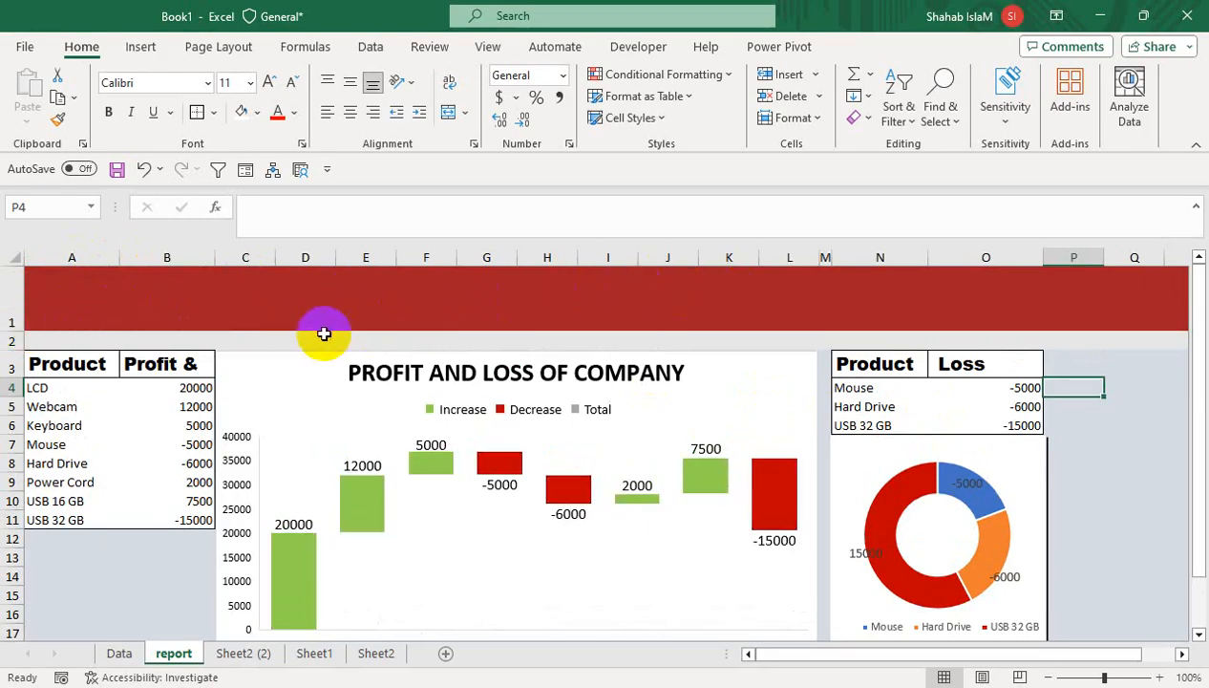
mouse_move(5, 353)
left_mouse_down()
mouse_move(11, 325)
mouse_move(10, 336)
left_mouse_up()
left_click(733, 311)
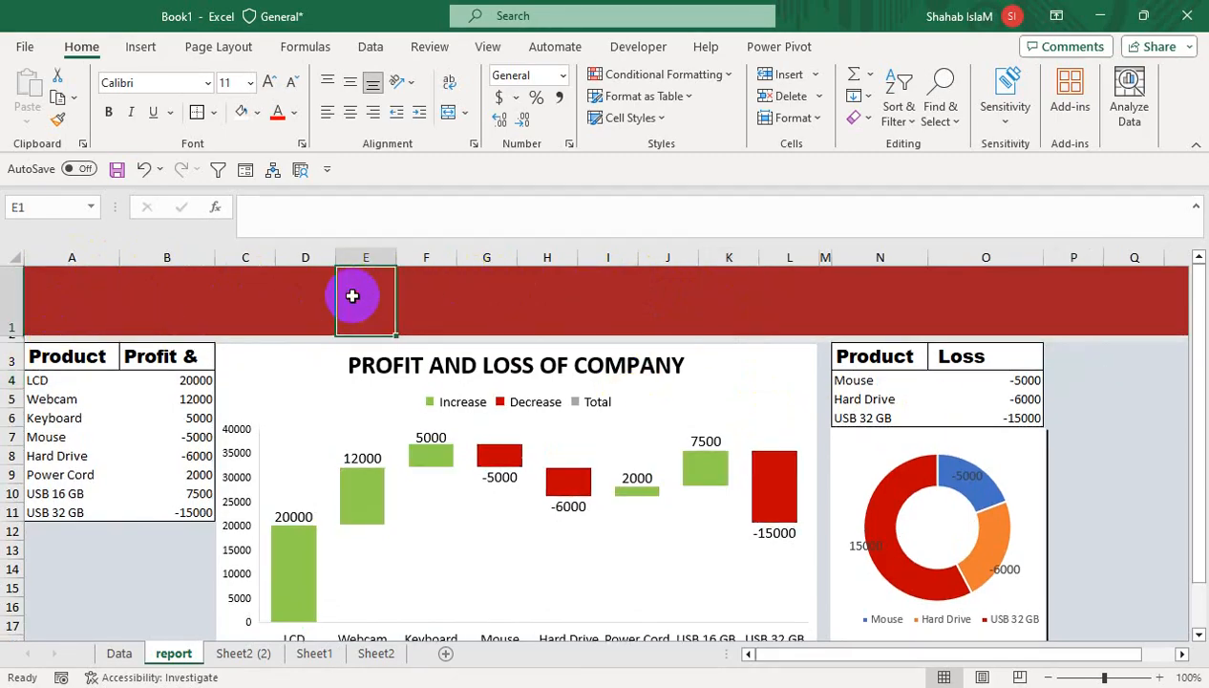
Step: Draw a rounded rectangle about 1.91 by 0.54 in on the red banner above columns C to F and fill it light blue-gray
left_click(220, 293)
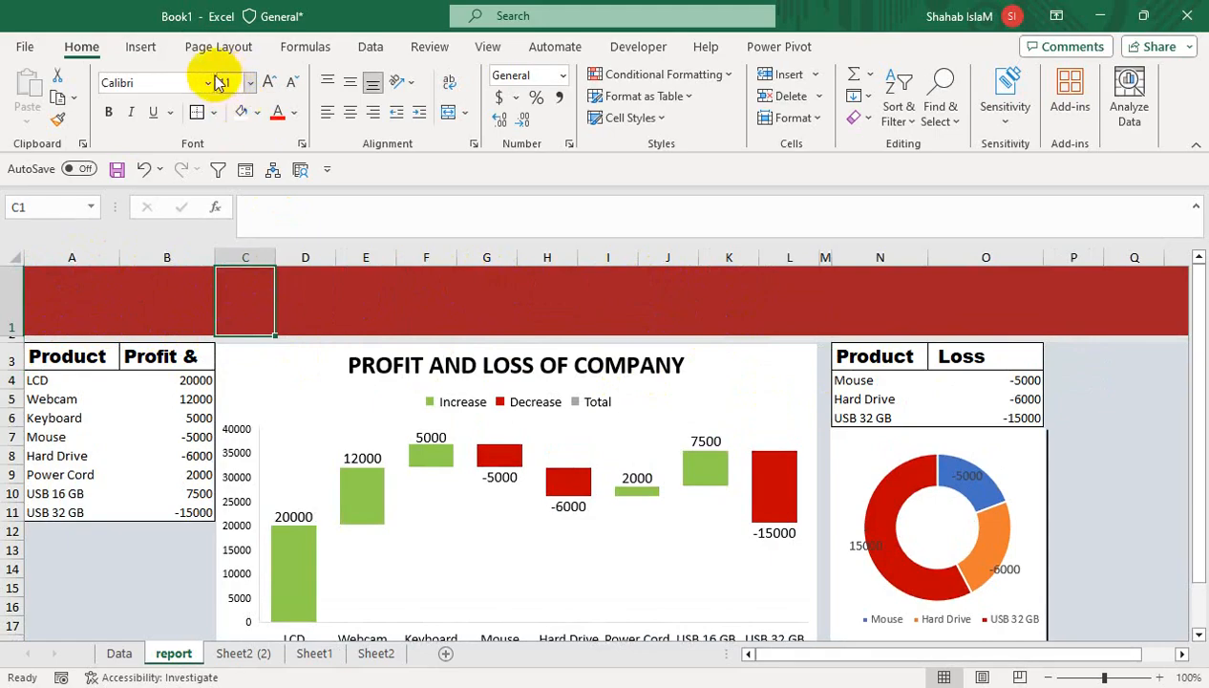
left_click(146, 50)
left_click(226, 124)
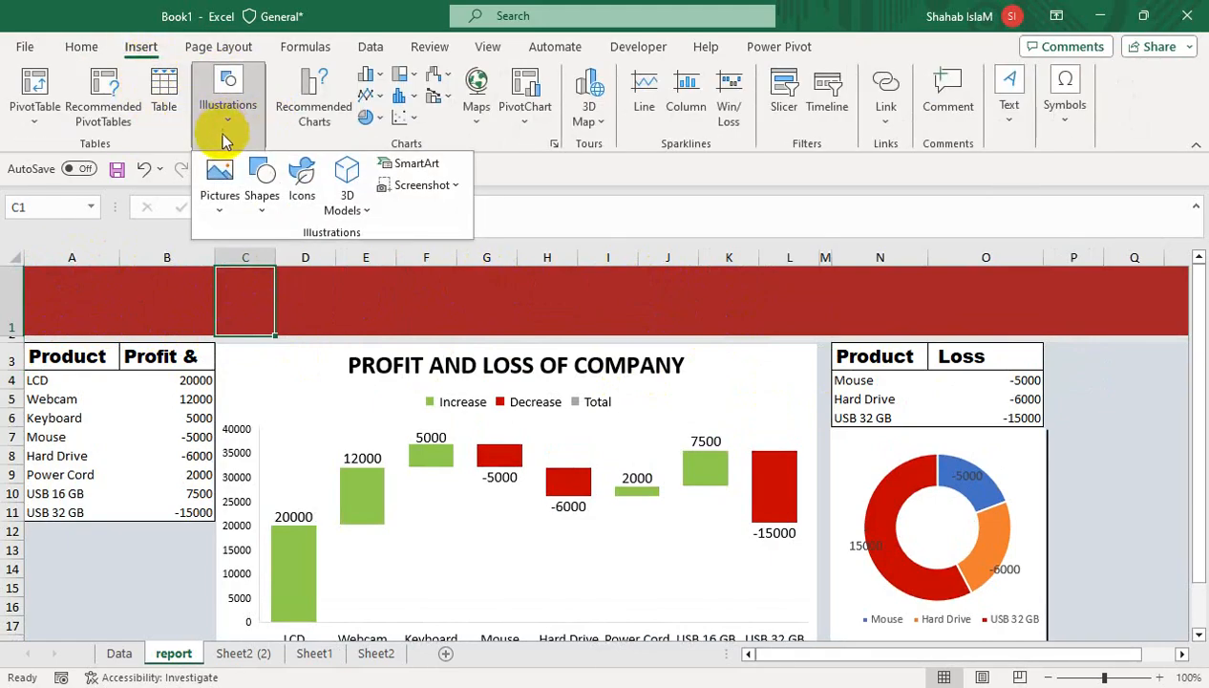
left_click(262, 208)
left_click(348, 260)
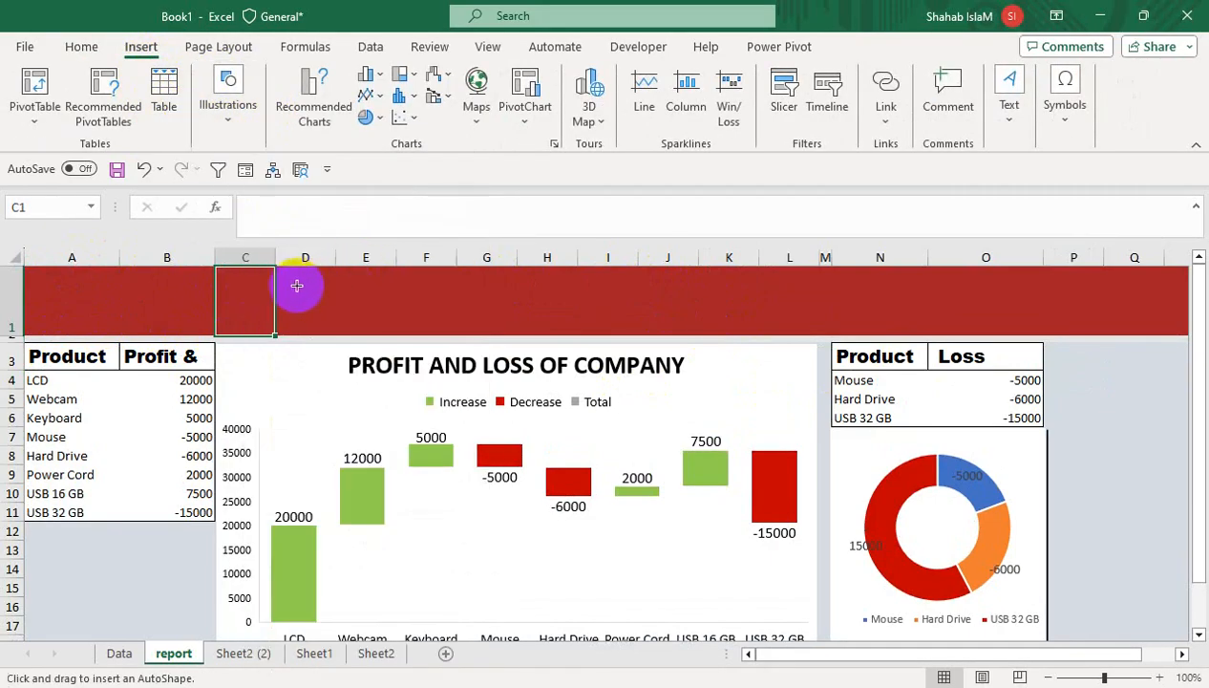
left_click_drag(236, 275, 409, 299)
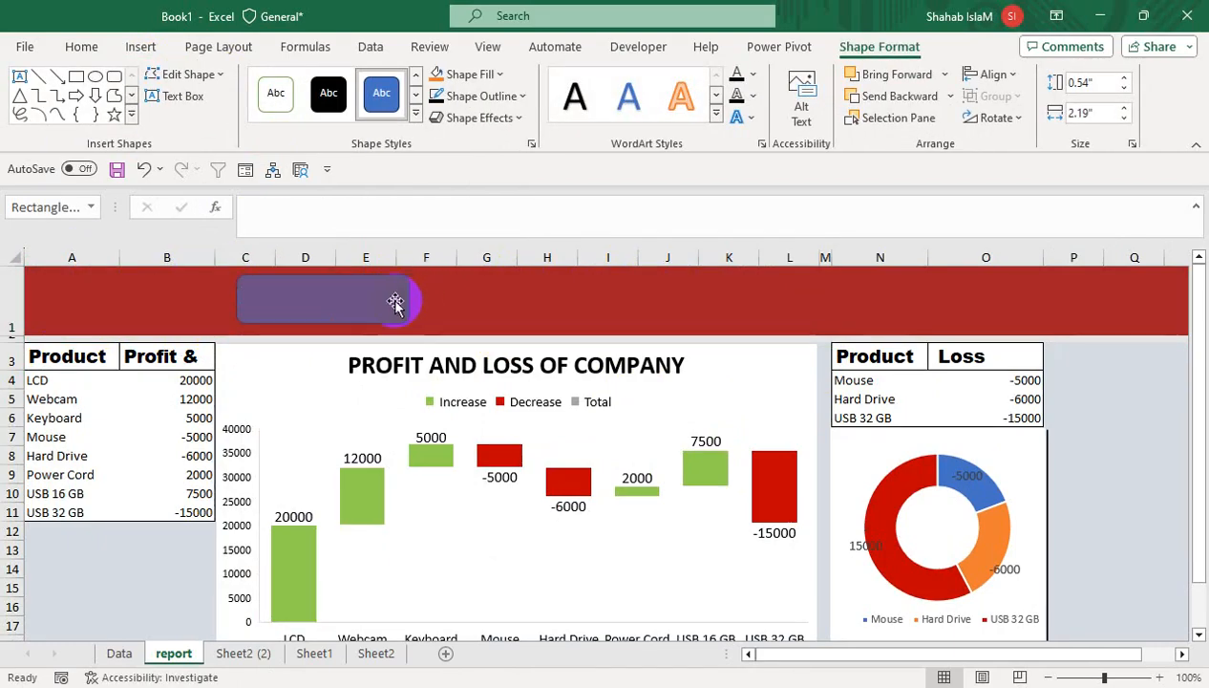
left_click(472, 74)
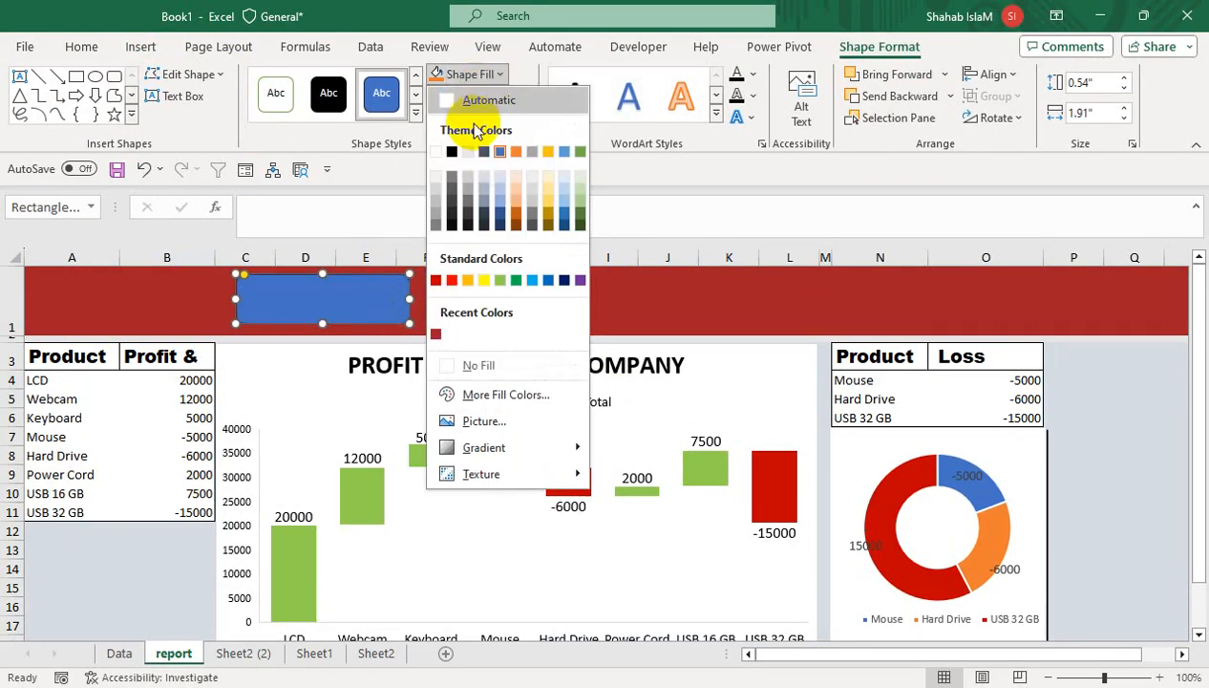
left_click(484, 194)
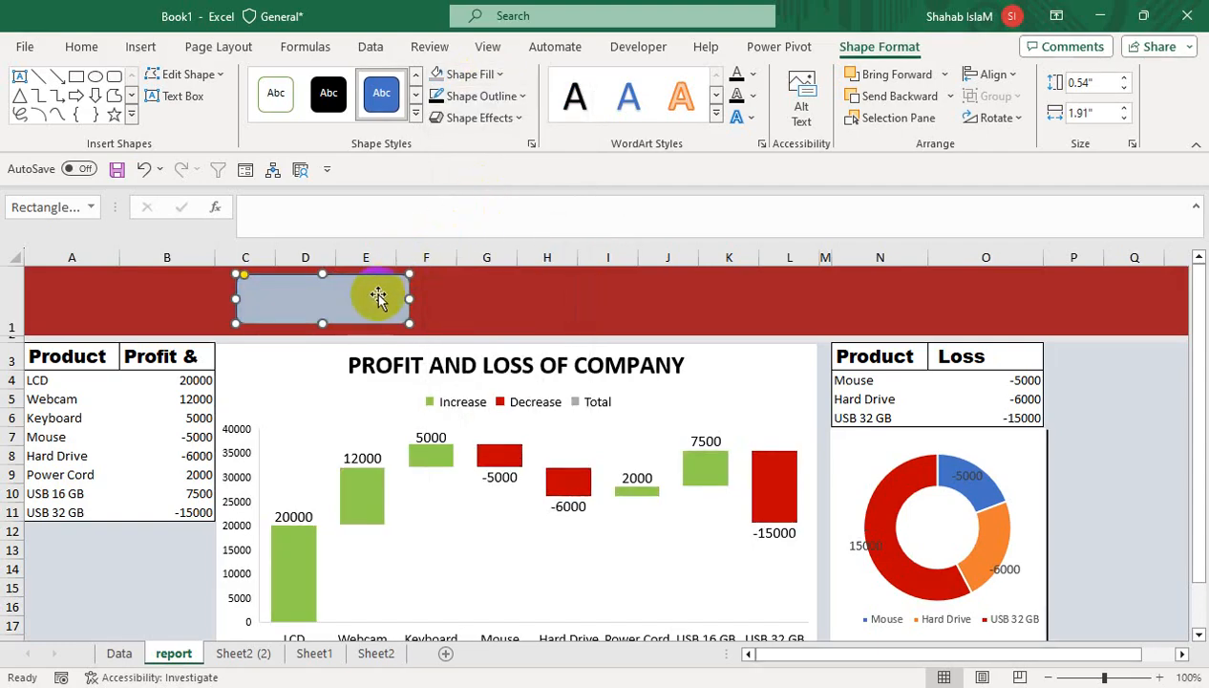
Step: Place two copies of the rounded rectangle across the banner, above columns I to K and N to P
left_click_drag(376, 303, 986, 288)
left_click(1140, 468)
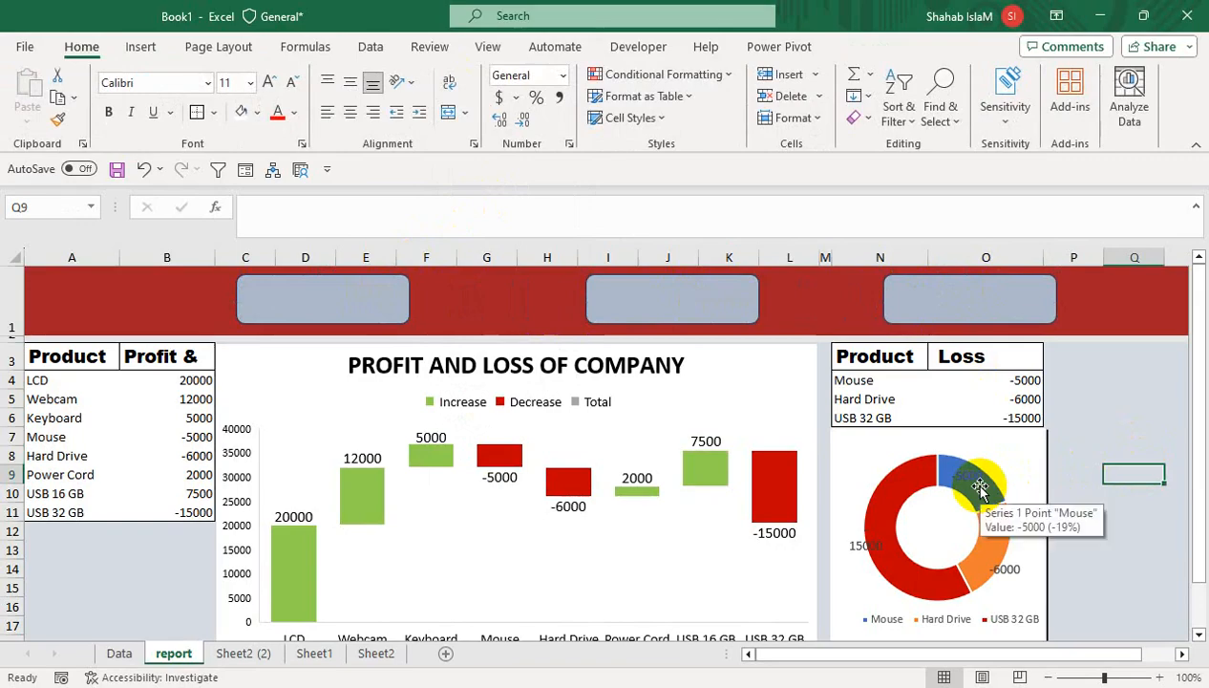
Step: Shrink the first rounded rectangle to about 1.29 by 0.41 in above columns C and D, and delete its two larger copies
left_click(401, 315)
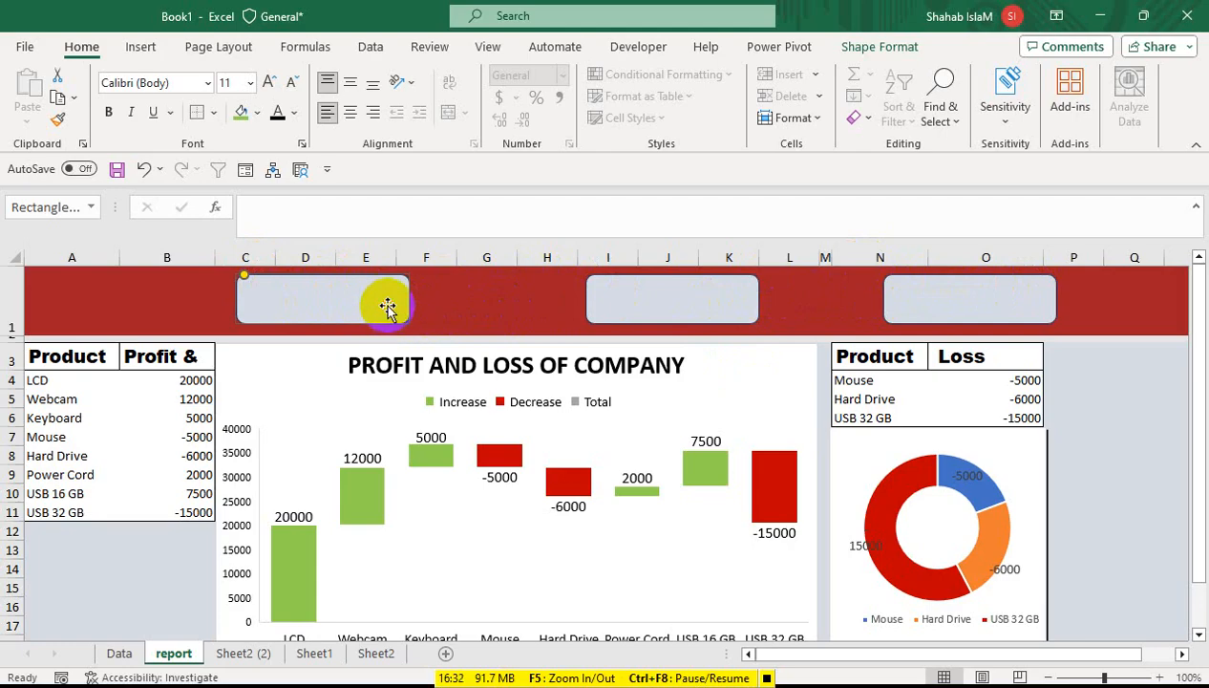
left_click_drag(366, 297, 294, 298)
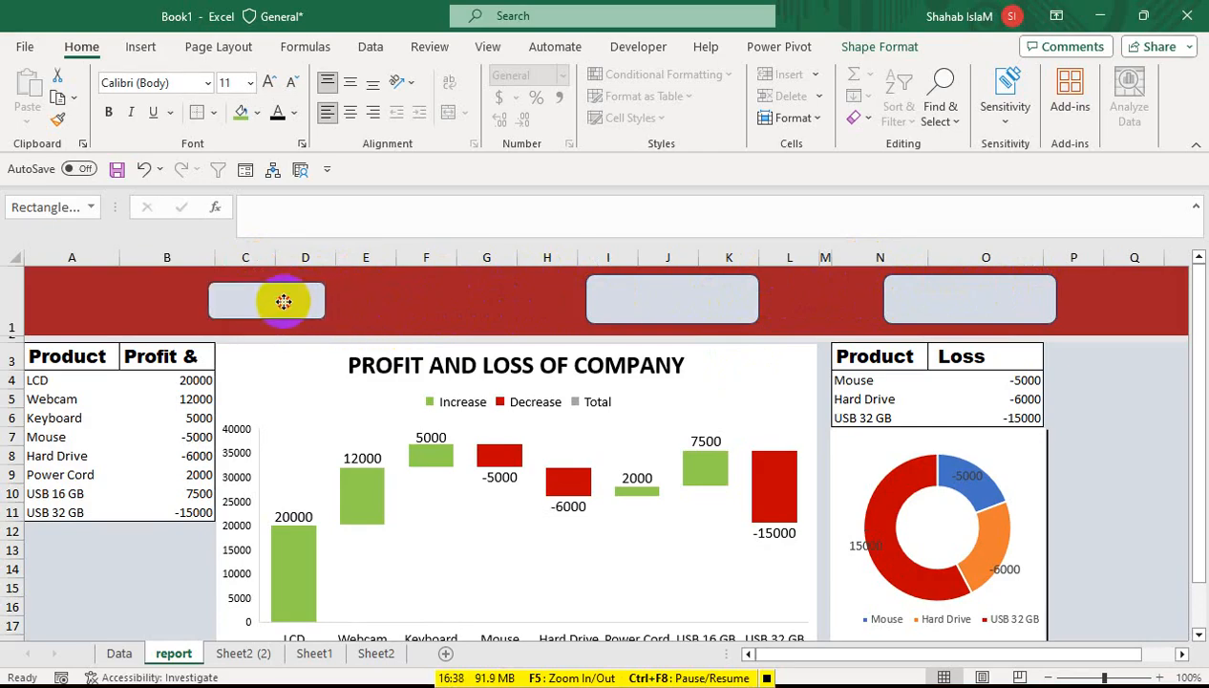
left_click(626, 289)
key("Delete")
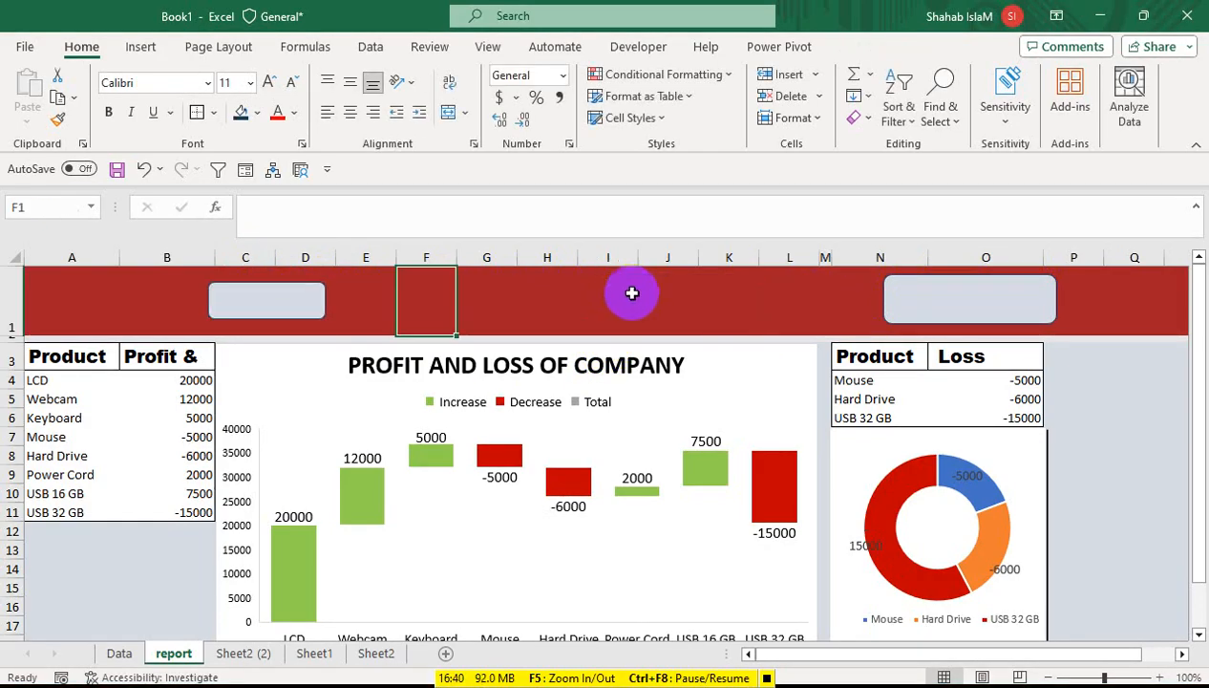
left_click(1032, 300)
key("Delete")
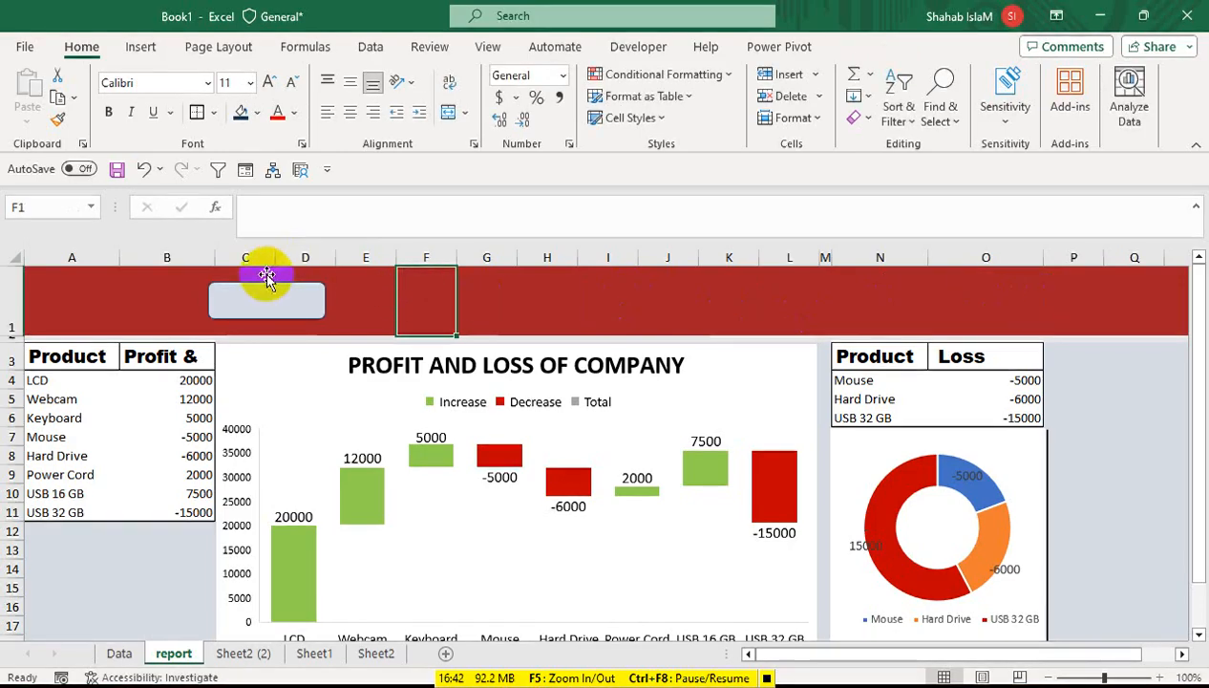
Step: Place three copies of the small rounded rectangle in a row across the red banner
left_click(266, 302)
left_click_drag(272, 308, 998, 297)
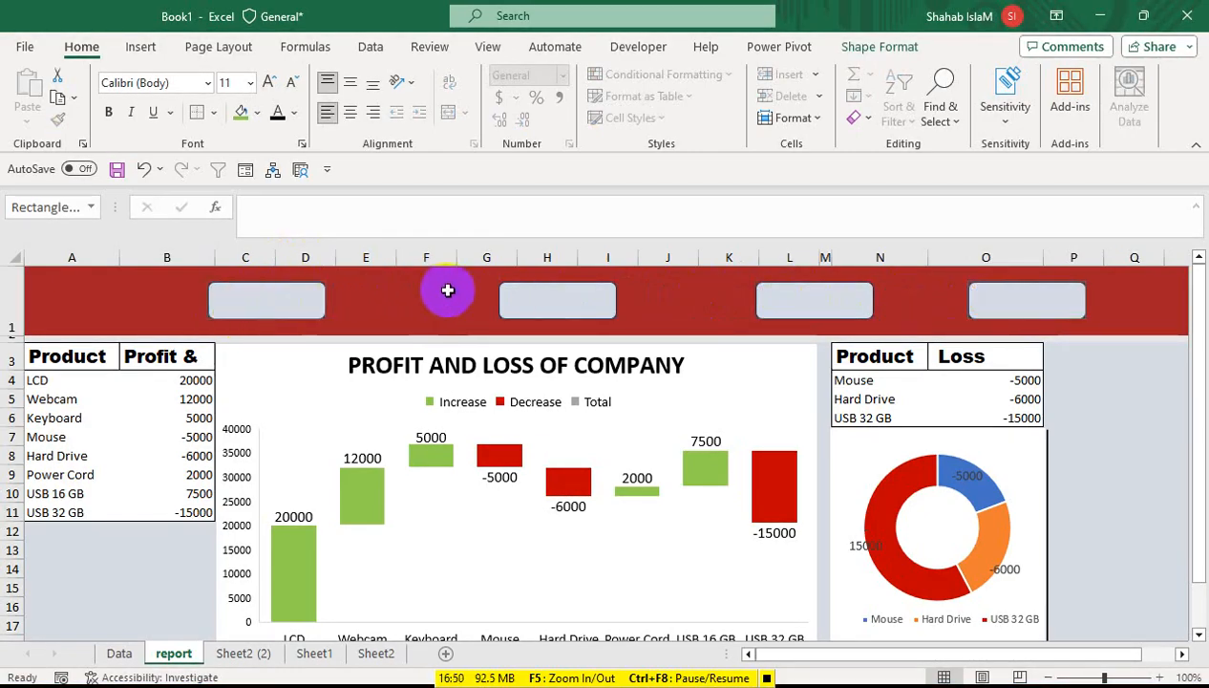
Step: Select the small rounded rectangles in the banner and distribute them evenly in the horizontal direction
left_click(316, 297, "ctrl")
left_click(521, 306, "ctrl")
left_click(786, 298, "ctrl")
left_click(981, 292, "ctrl")
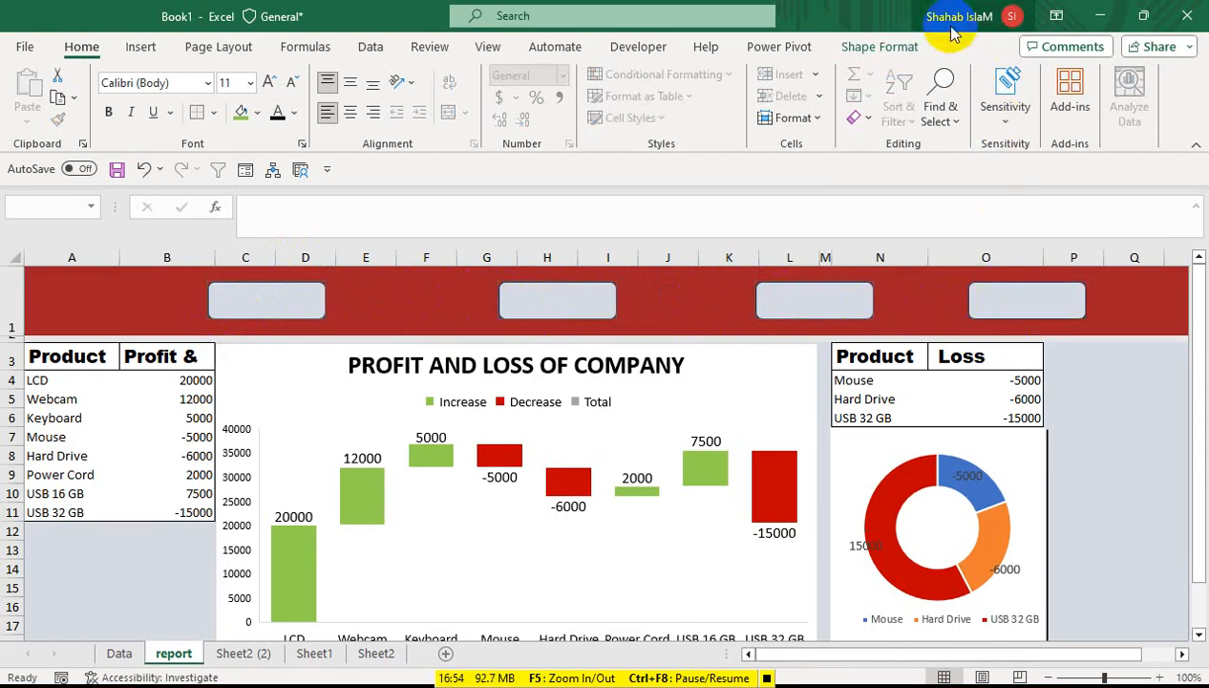
left_click(883, 48)
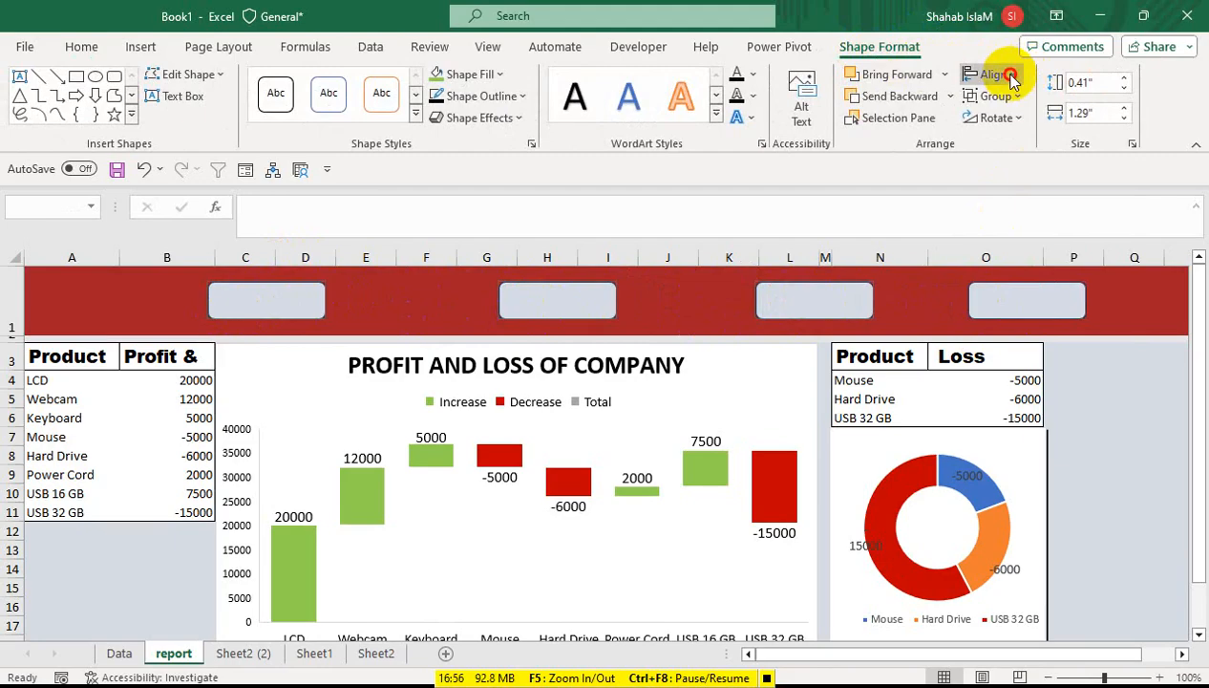
left_click(1010, 77)
left_click(1044, 289)
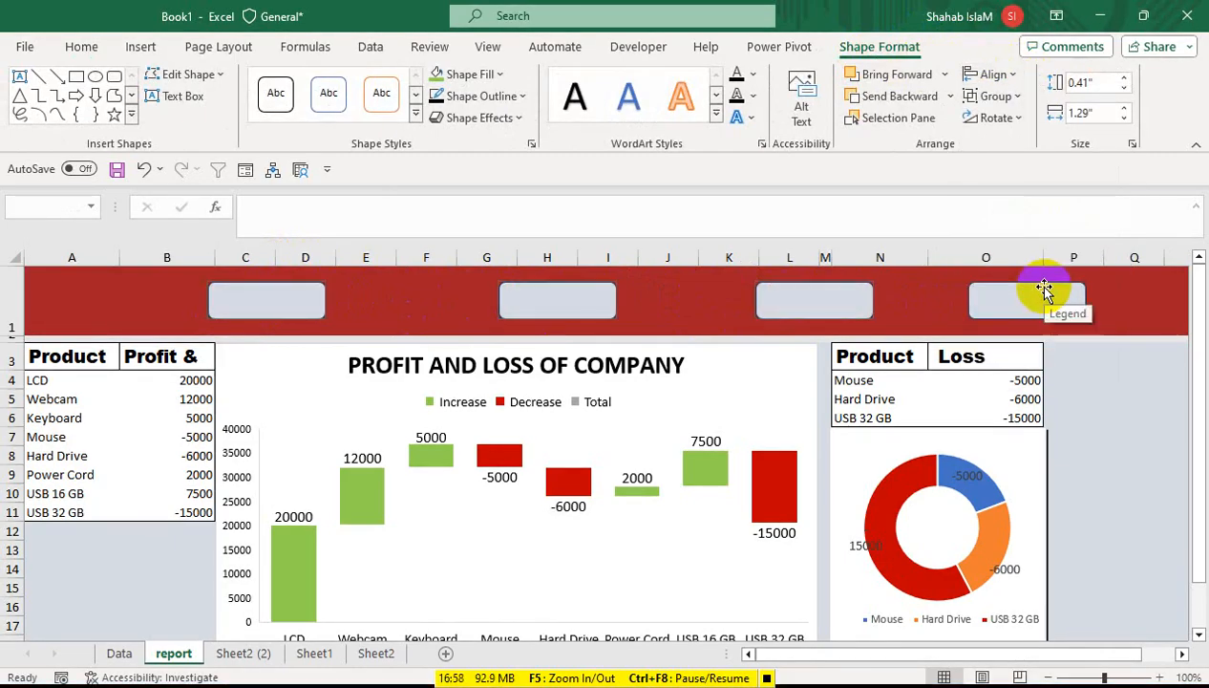
left_click(997, 74)
left_click(1042, 274)
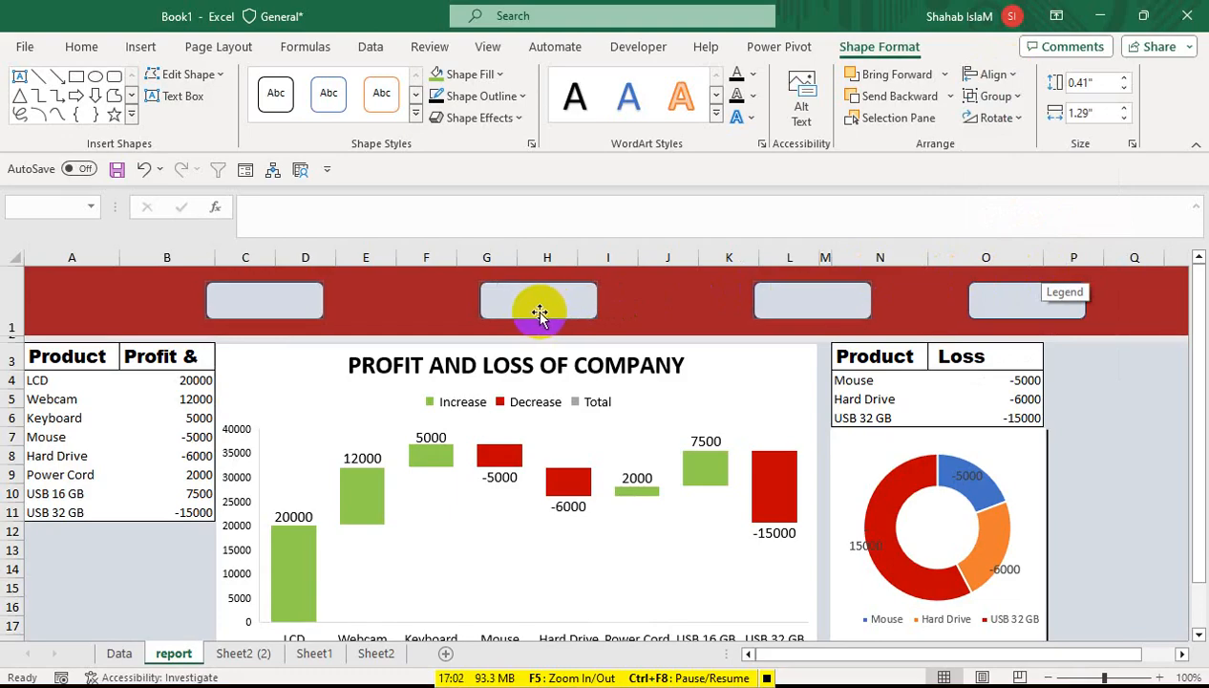
Step: Shift the first three banner rectangles left until the first straddles columns B and C, and nudge the fourth slightly left
key("Left")
key("Left")
key("Left")
key("Left")
key("Left")
key("Left")
key("Left")
key("Left")
key("Left")
key("Left")
key("Left")
key("Left")
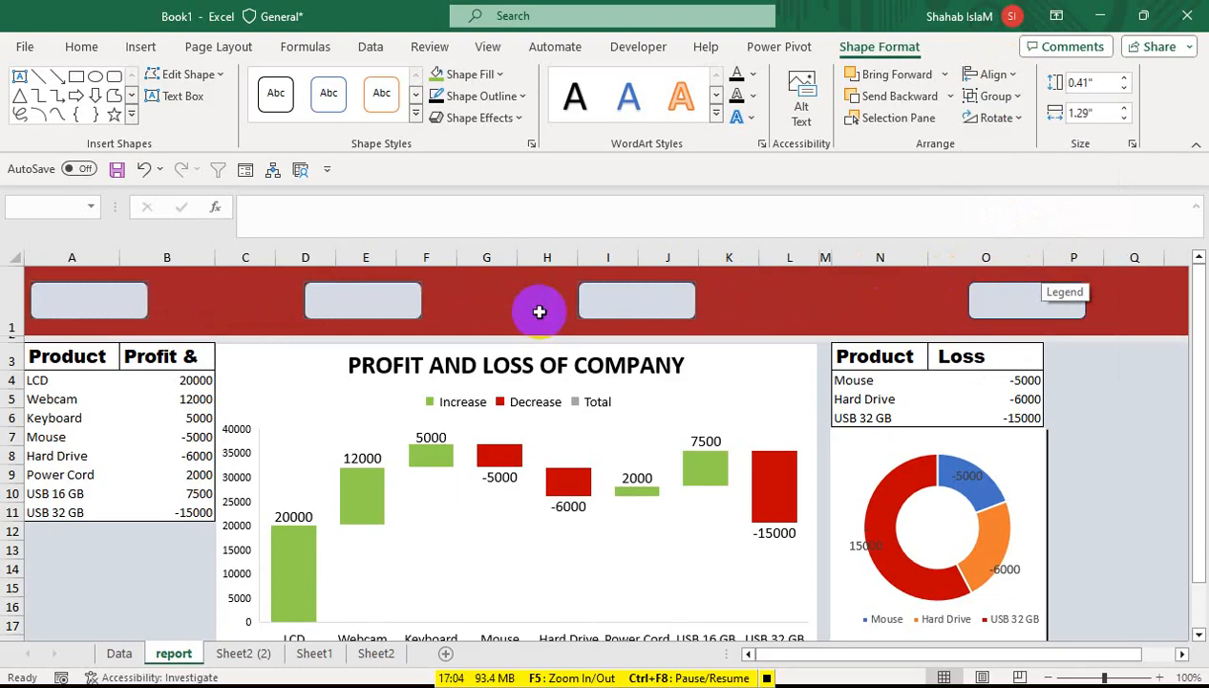
key("Right")
key("Right")
key("Right")
key("Right")
key("Right")
key("Right")
key("Right")
key("Right")
key("Right")
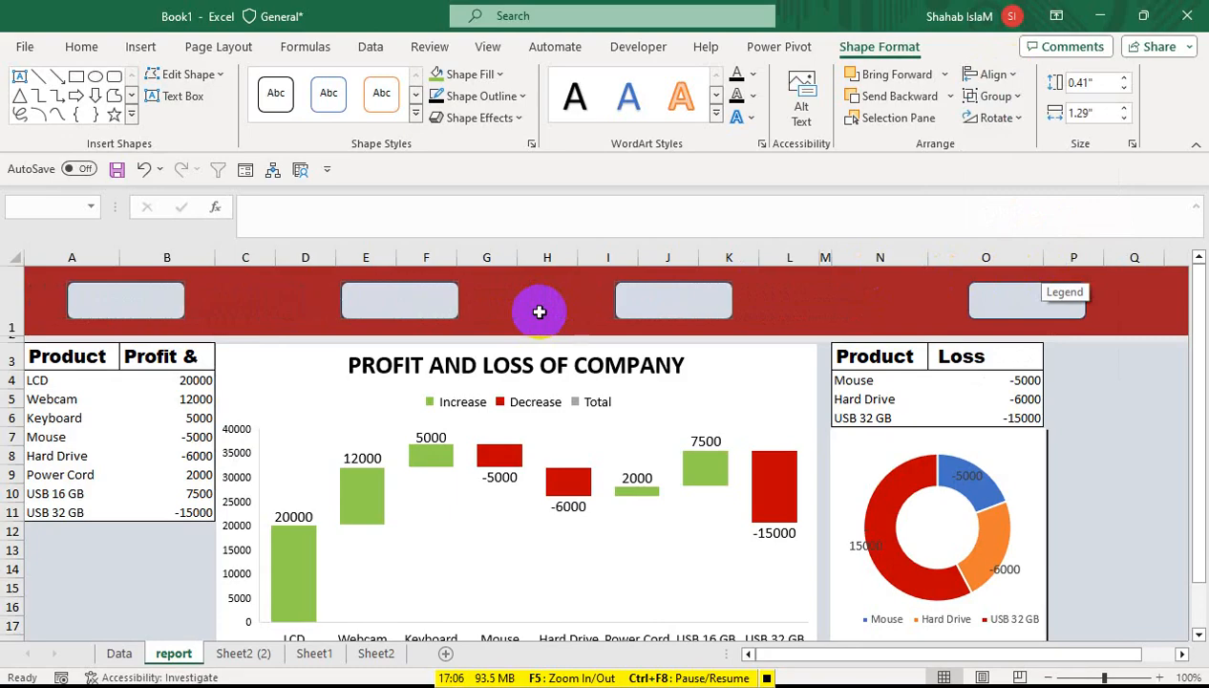
key("Right")
key("Right")
key("Right")
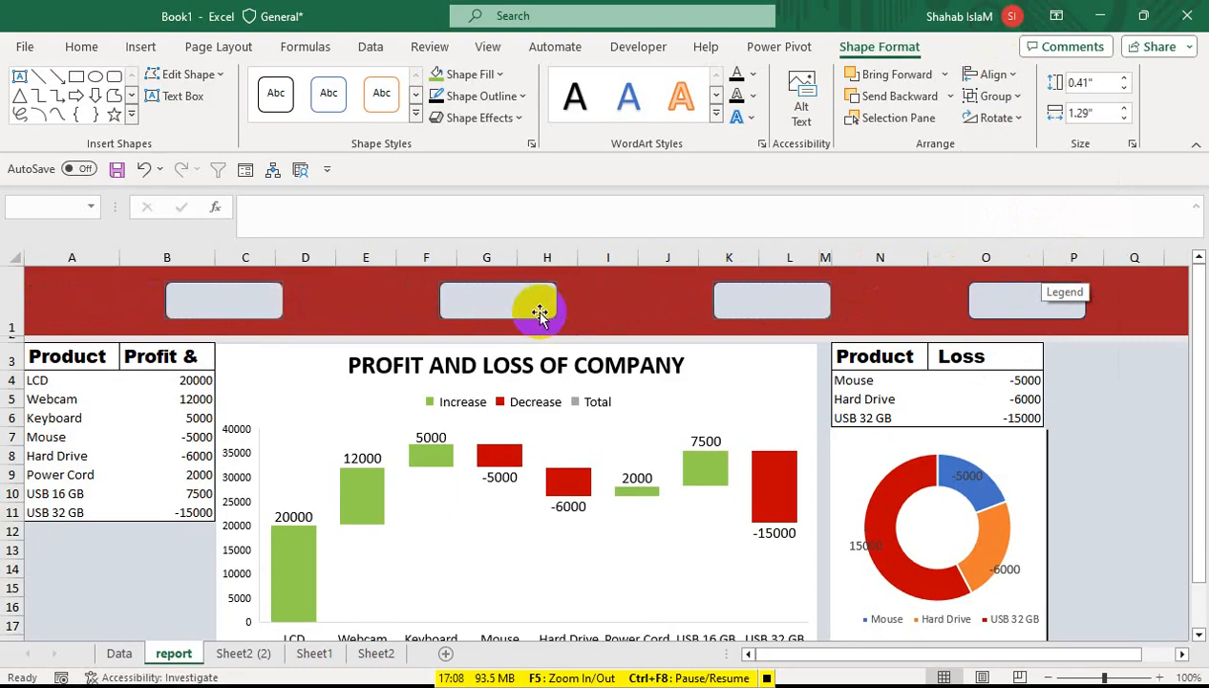
left_click(1026, 316)
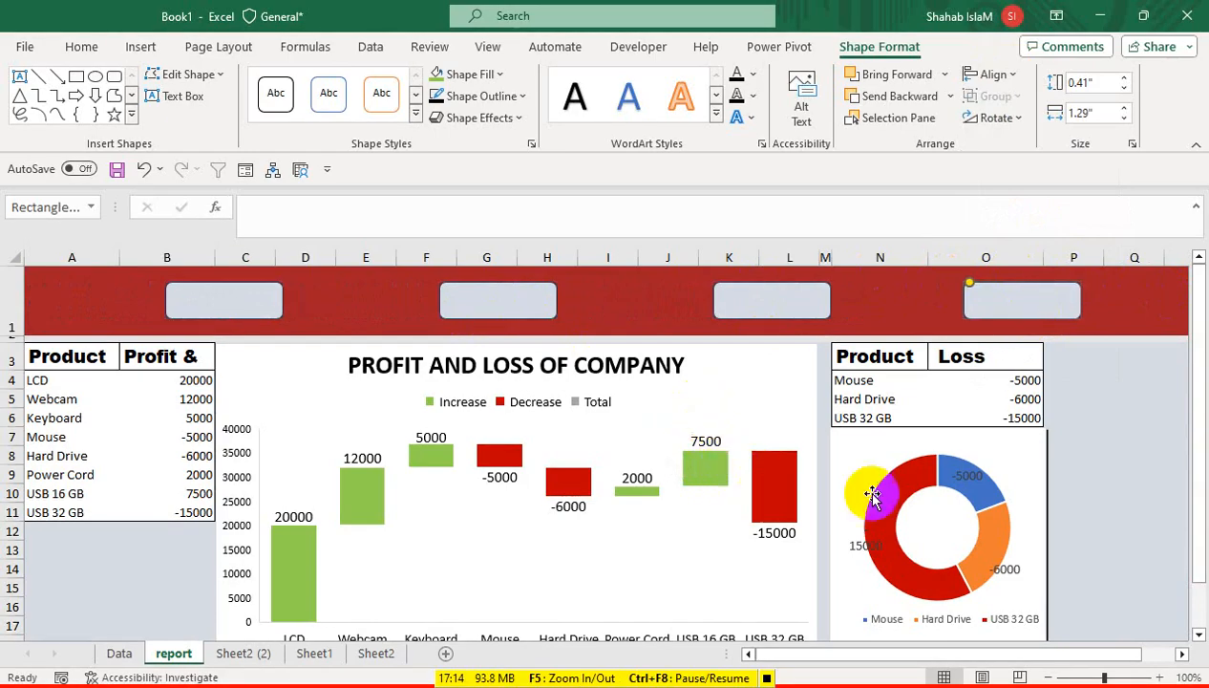
Step: Extend the red banner in row 1 to column T by copying the formatting of cell S1
left_click_drag(1104, 678, 1102, 679)
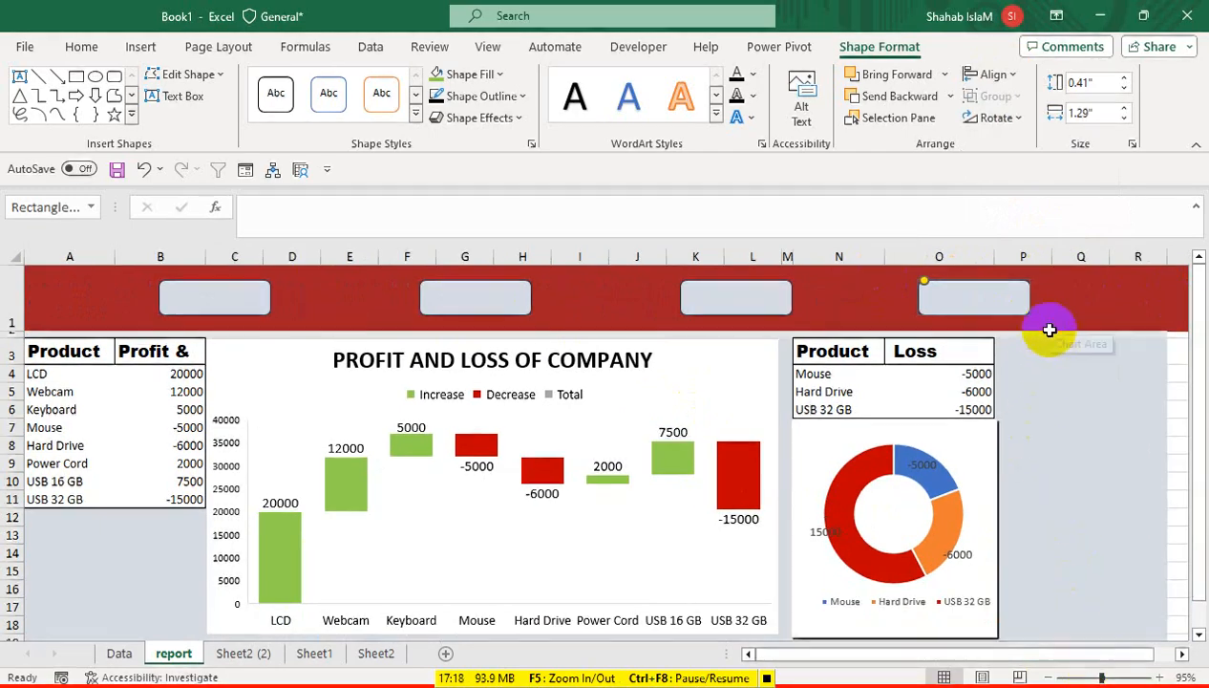
left_click_drag(1101, 678, 1098, 678)
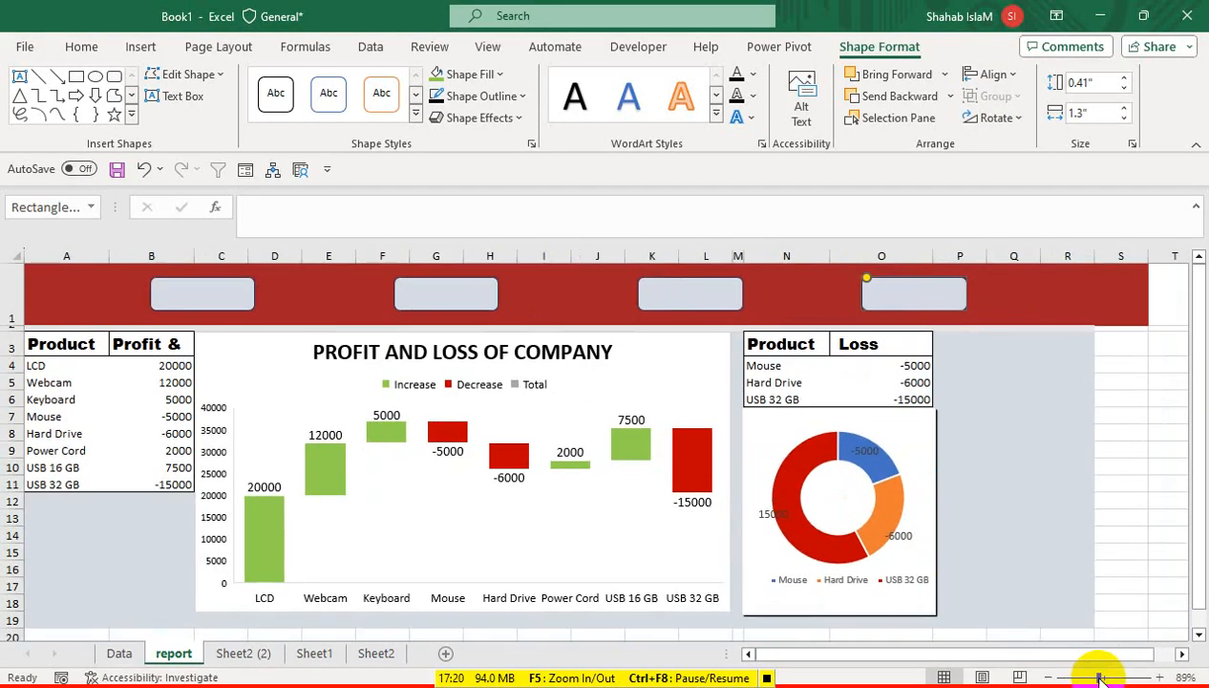
left_click(1106, 286)
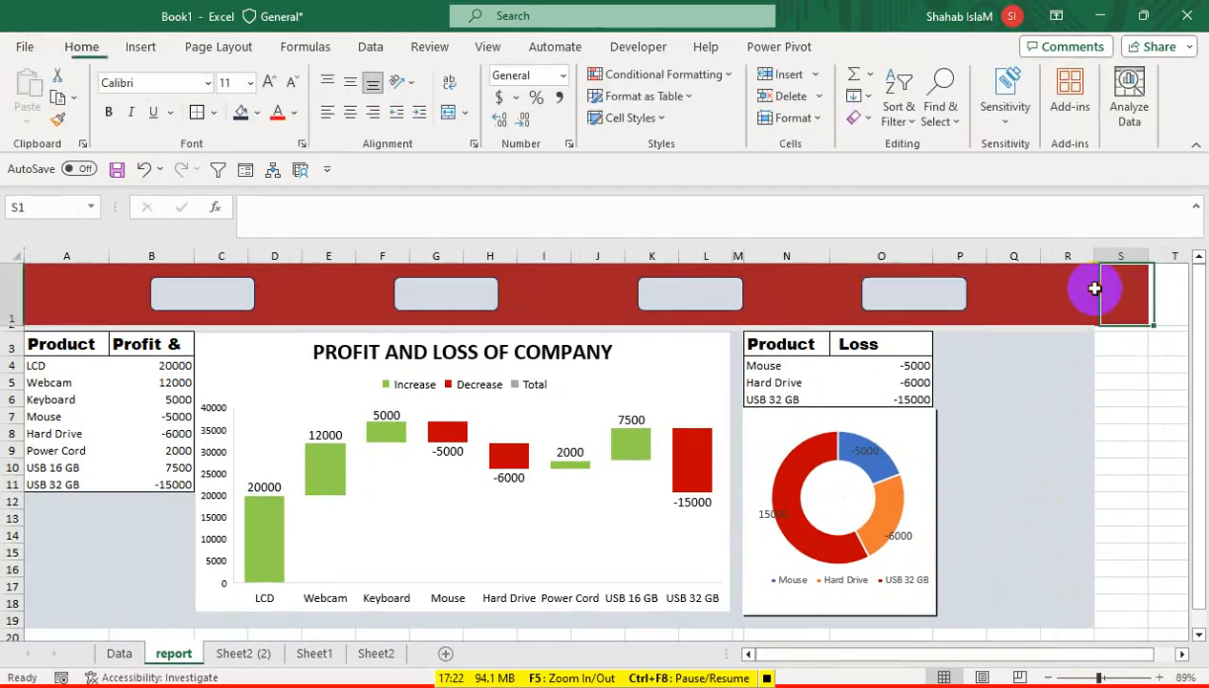
left_click(57, 120)
left_click(1161, 285)
scroll(1160, 285, "right", 5)
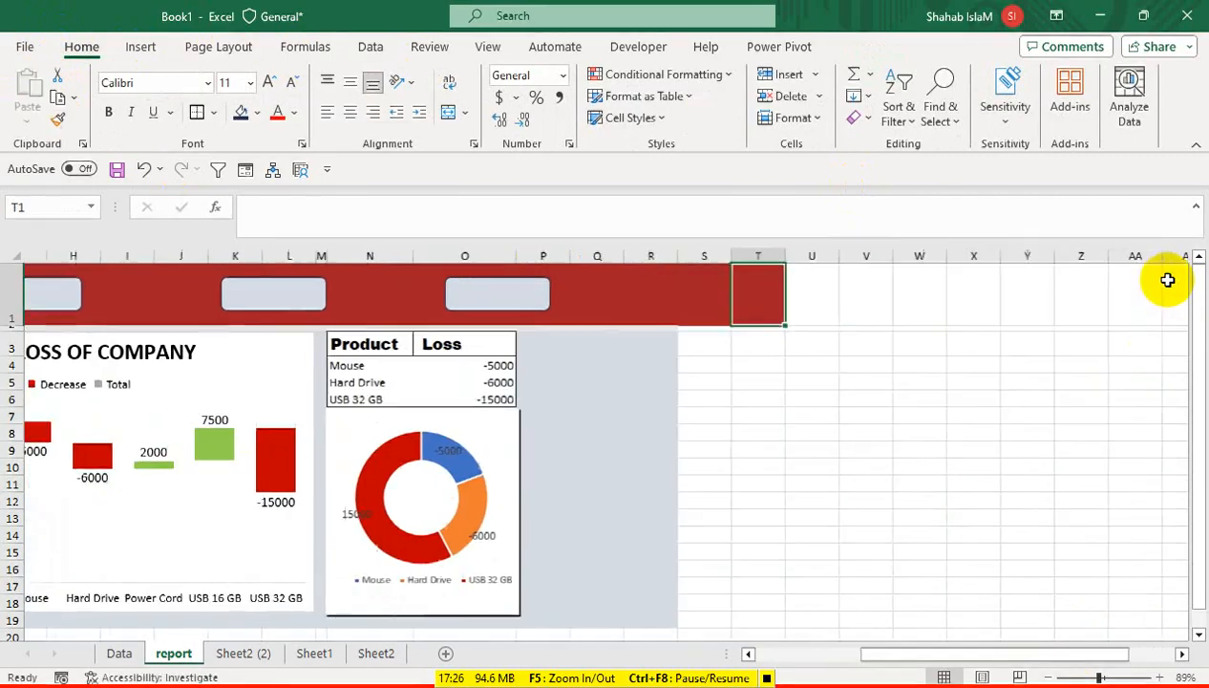
Step: Extend the Blue-Gray, Text 2, Lighter 80% background from column R outward in rows 3 to 19 and across rows 20 and 21
left_click_drag(931, 666, 737, 618)
left_click_drag(1069, 345, 1167, 617)
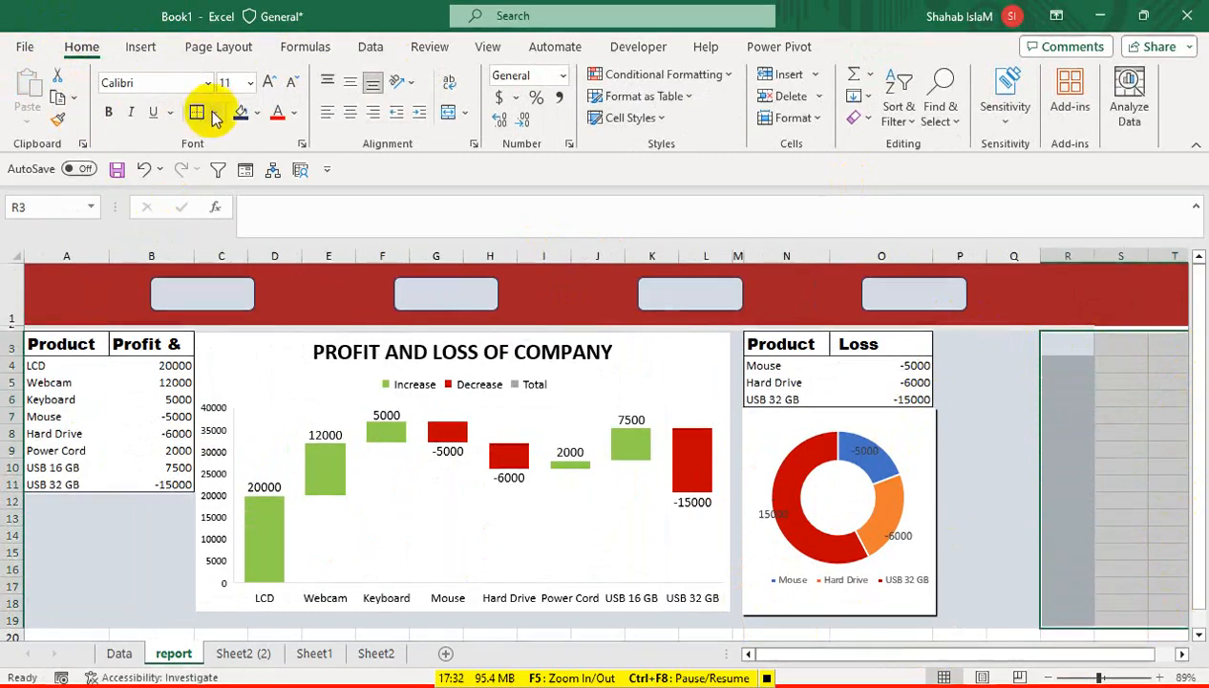
left_click(257, 113)
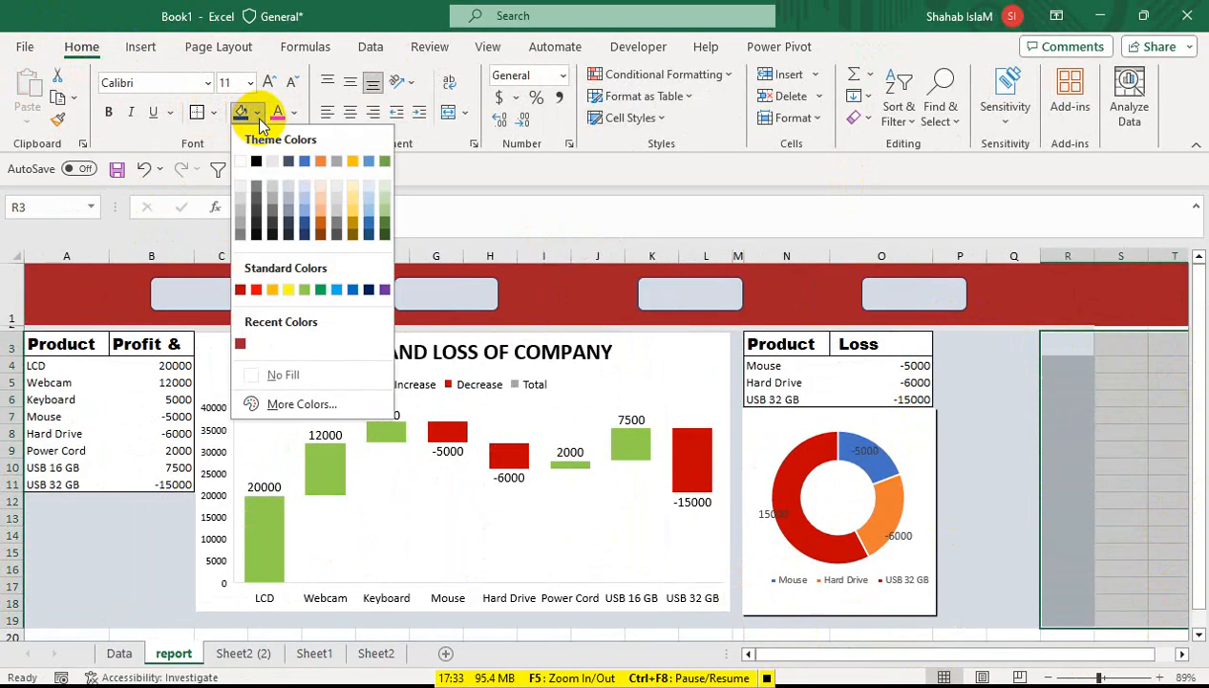
left_click(289, 187)
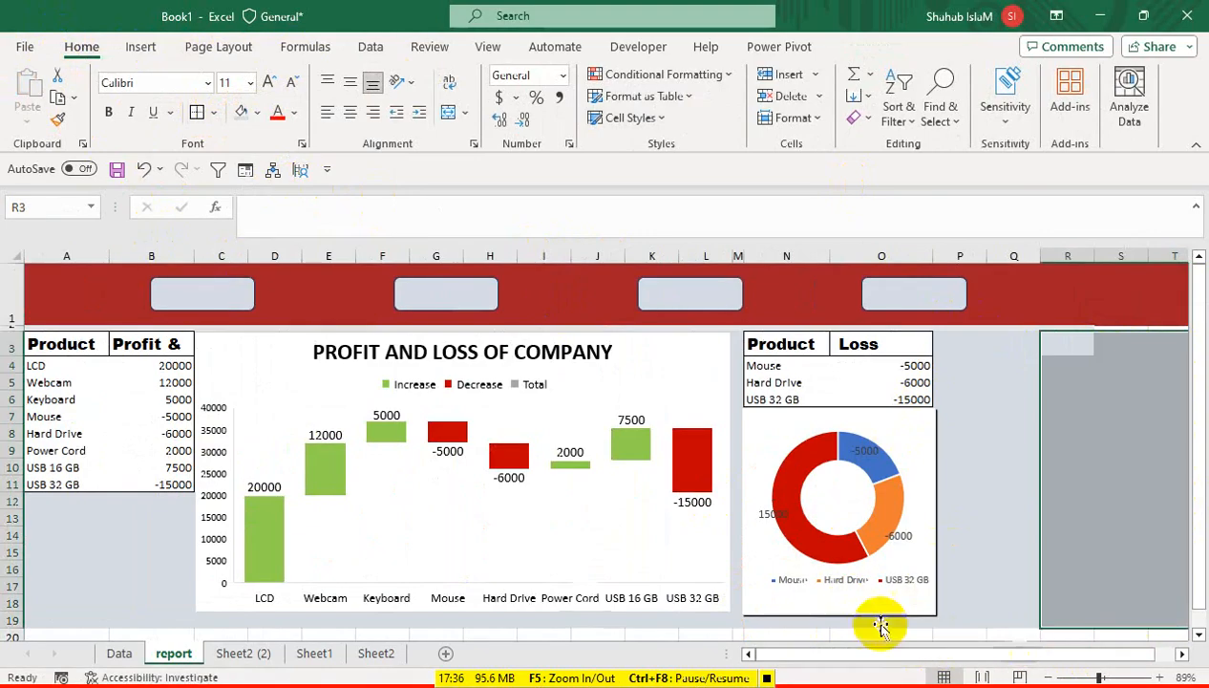
left_click(12, 633)
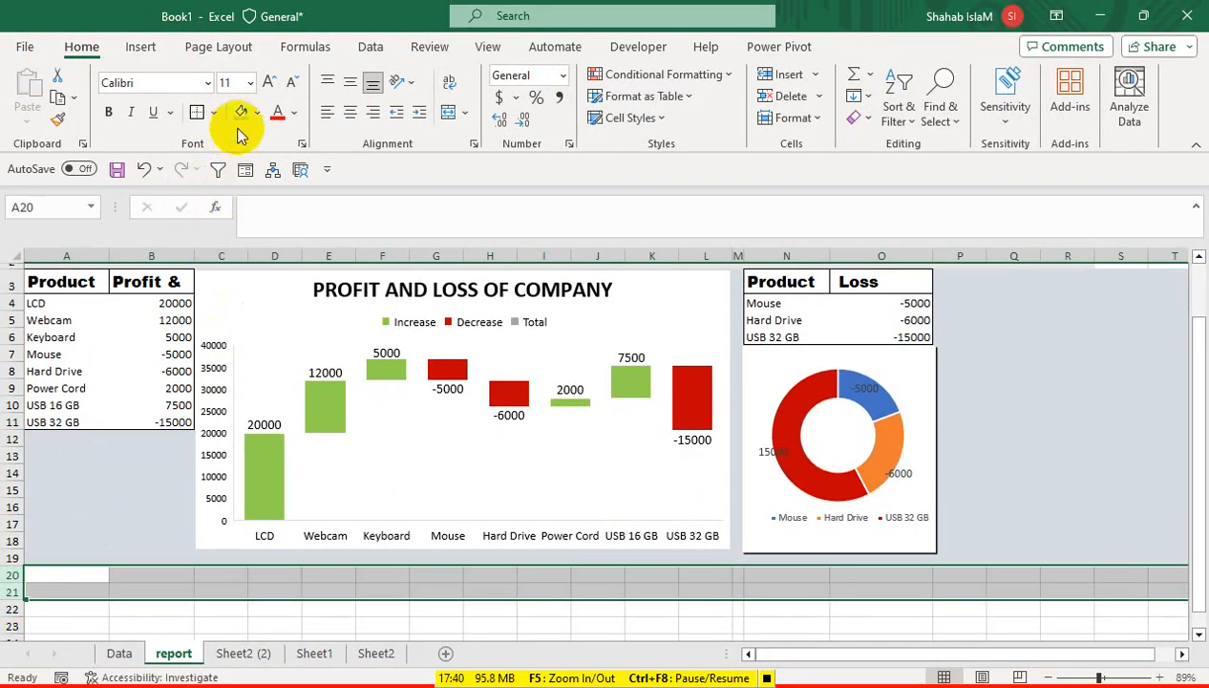
left_click_drag(151, 473, 98, 182)
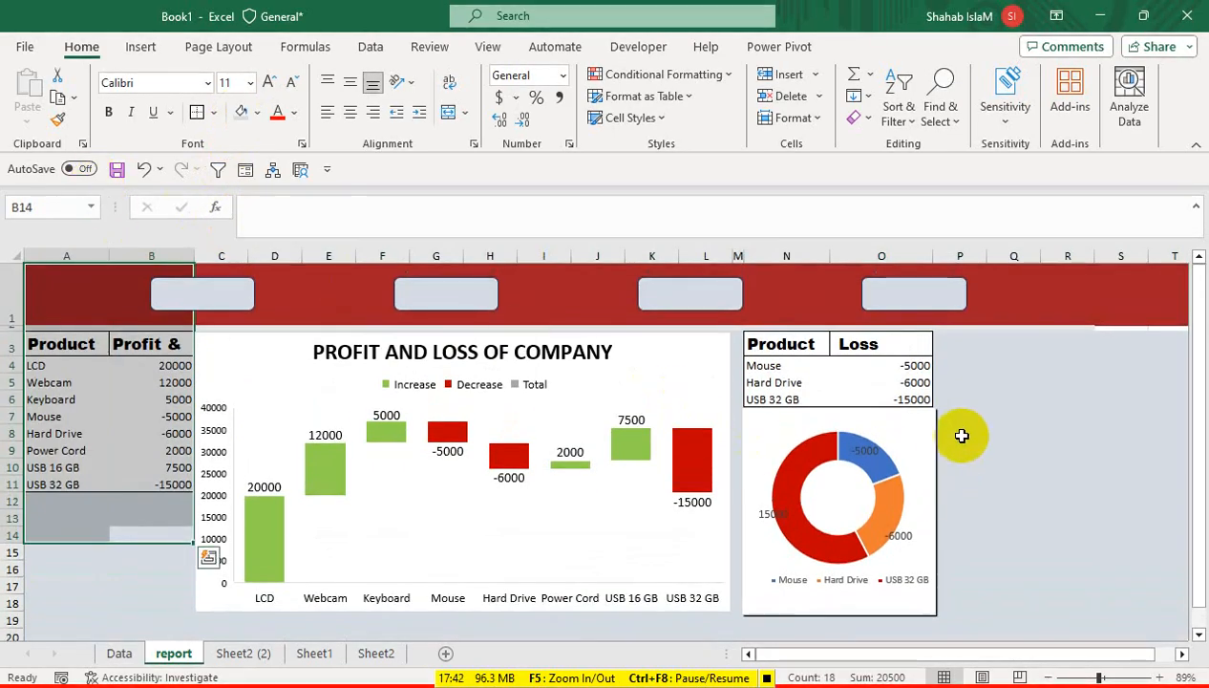
Step: Narrow column M slightly to tighten the gap between the waterfall chart and the loss table
left_click(962, 400)
left_click_drag(745, 253, 739, 252)
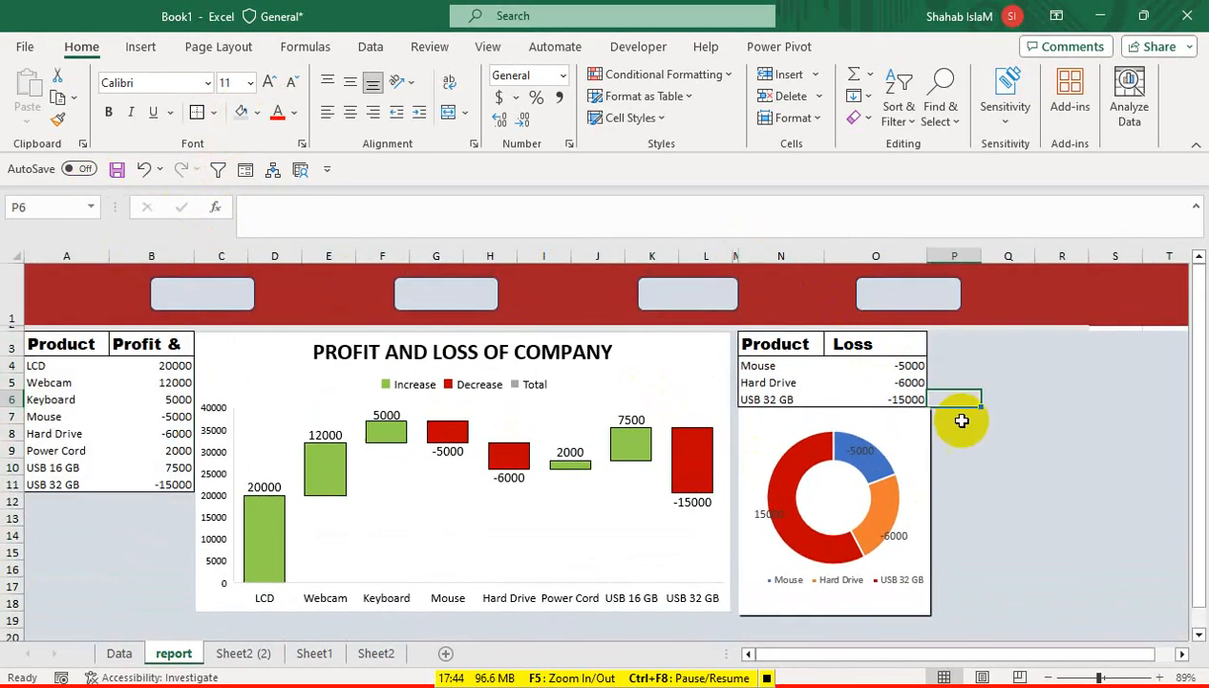
left_click(502, 552)
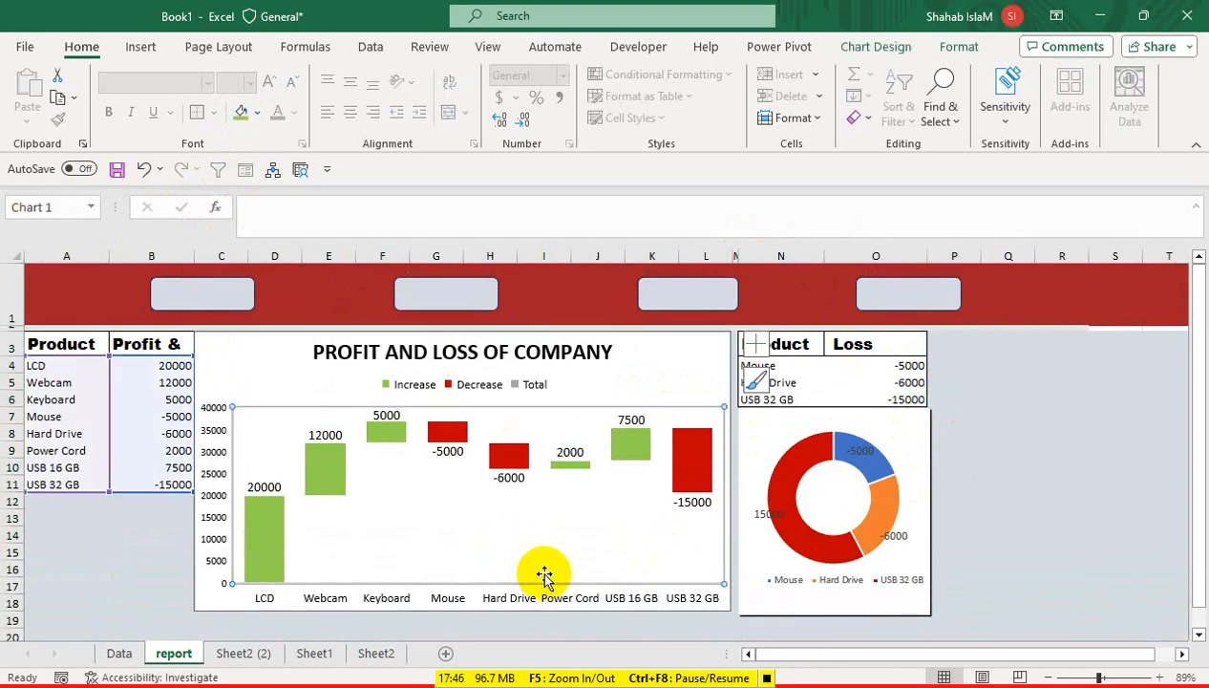
left_click(297, 391)
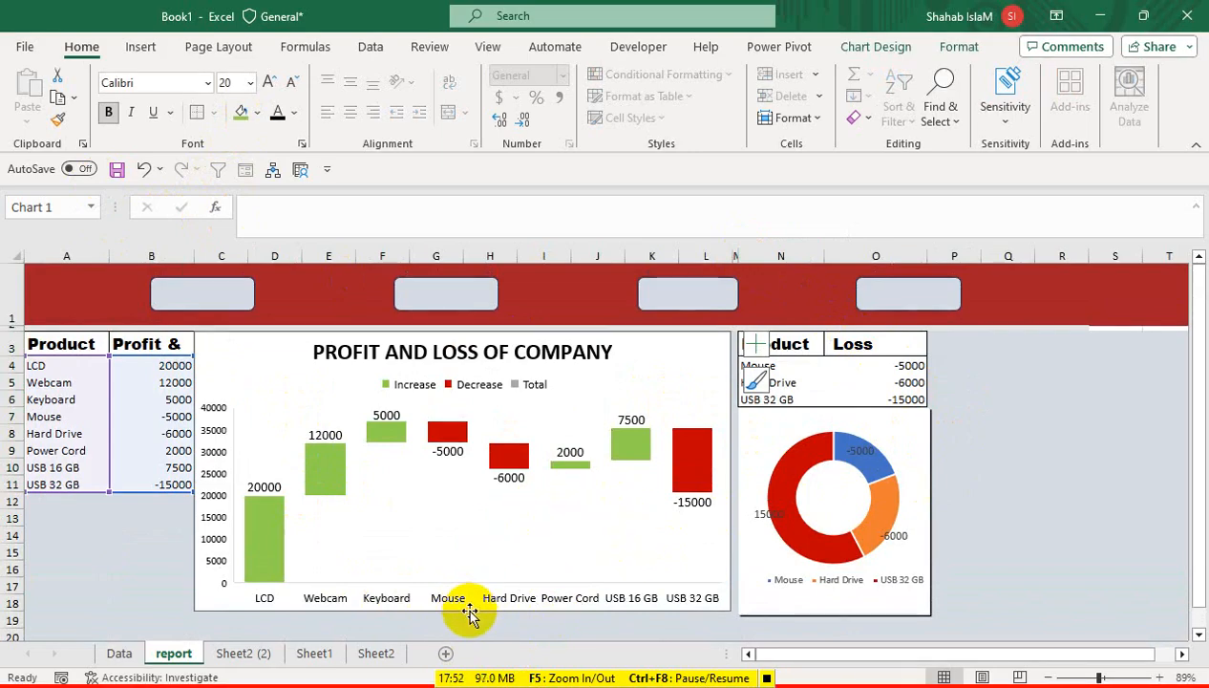
Step: Nudge the doughnut chart slightly left and down beneath the loss table
left_click(915, 493)
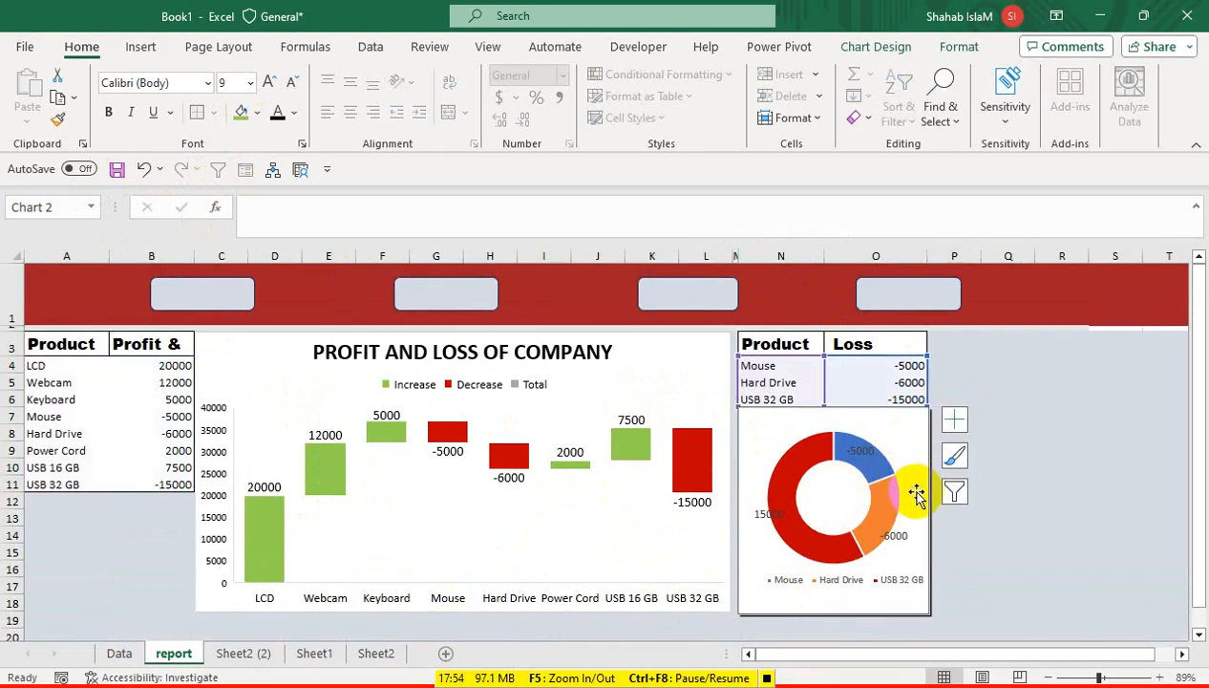
key("Left")
key("Left")
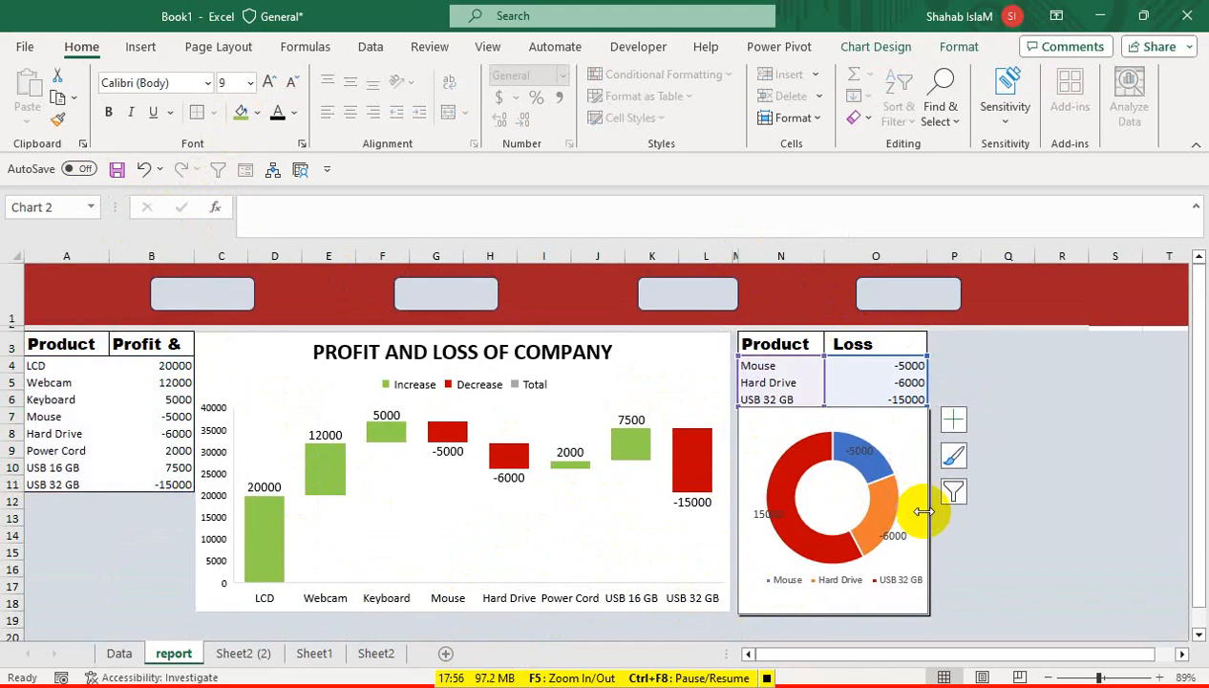
key("Down")
key("Down")
key("Down")
key("Down")
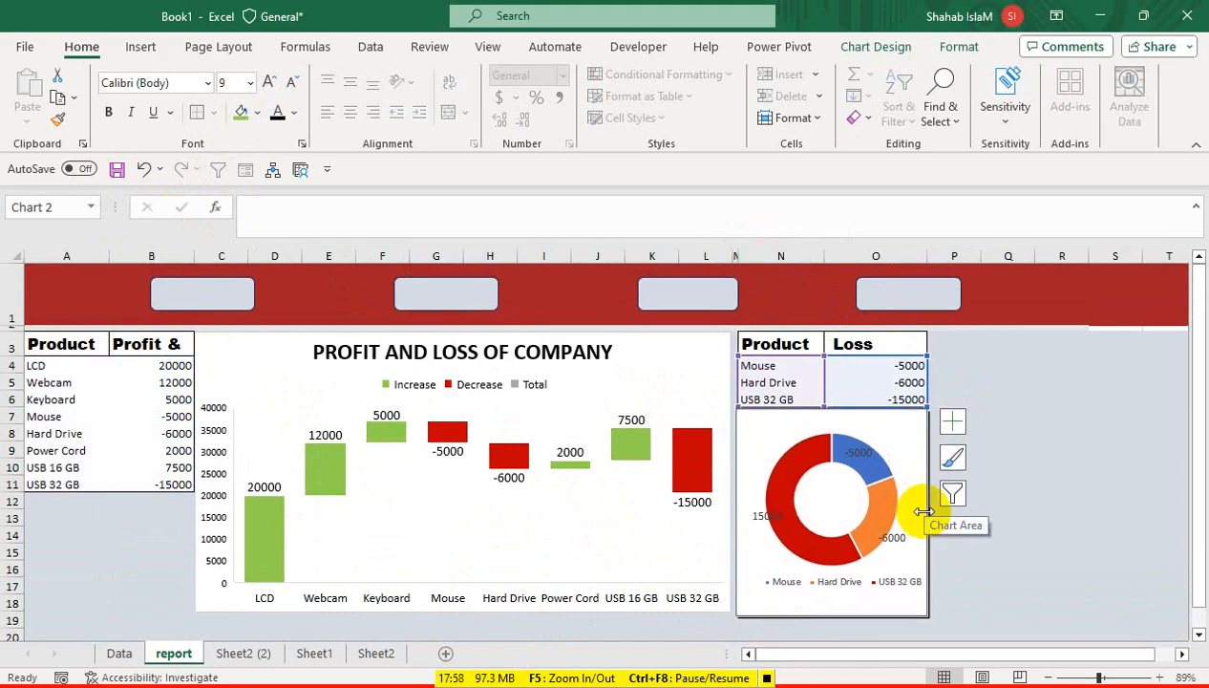
left_click(1097, 414)
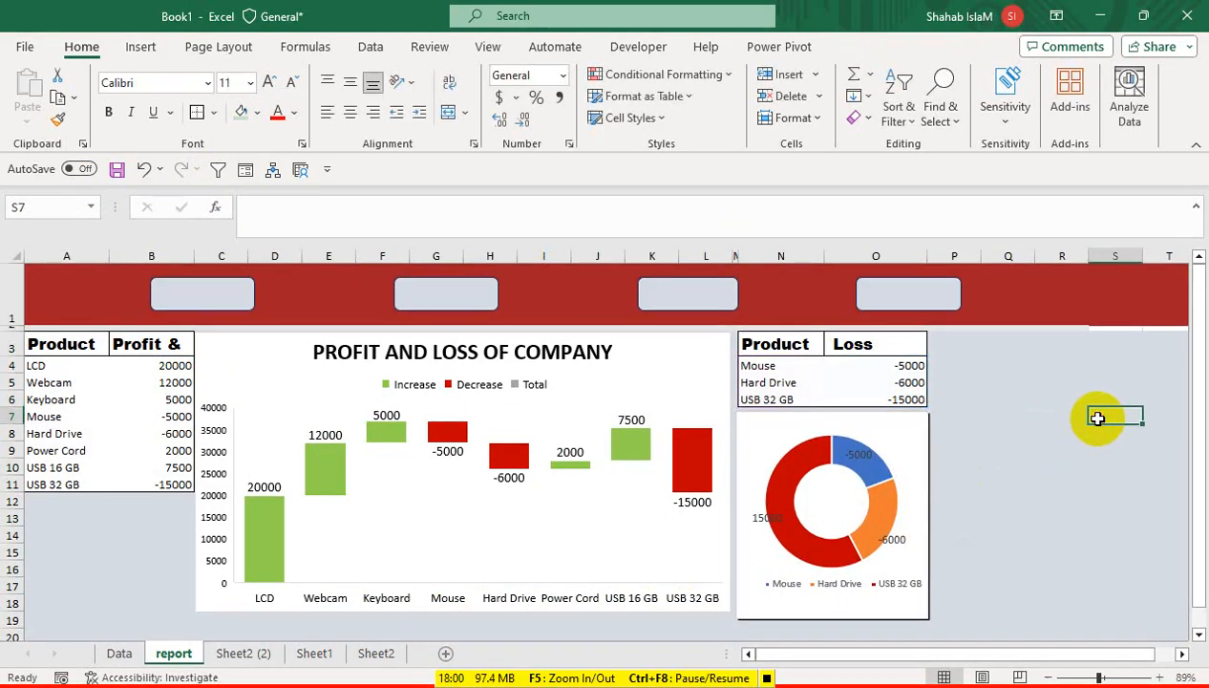
left_click(208, 297)
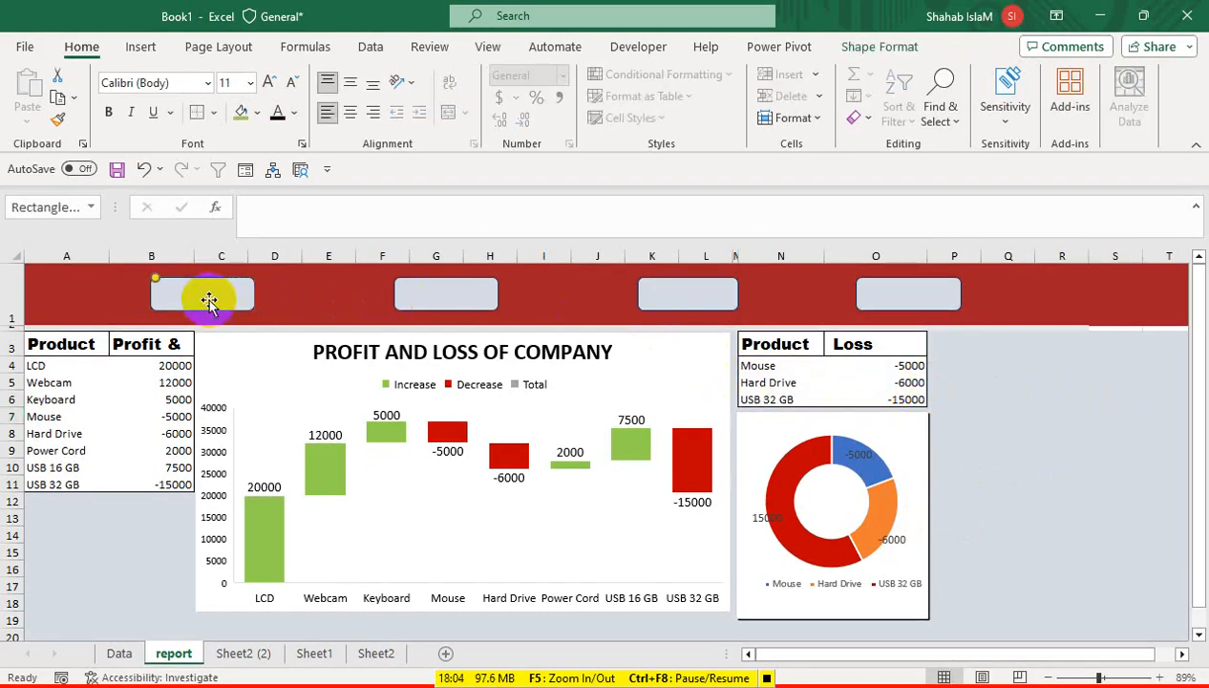
key("Escape")
Step: Copy the loss table N3:O6 to cell Q3, with column P narrowed into a thin gap between the two tables
left_click(782, 349)
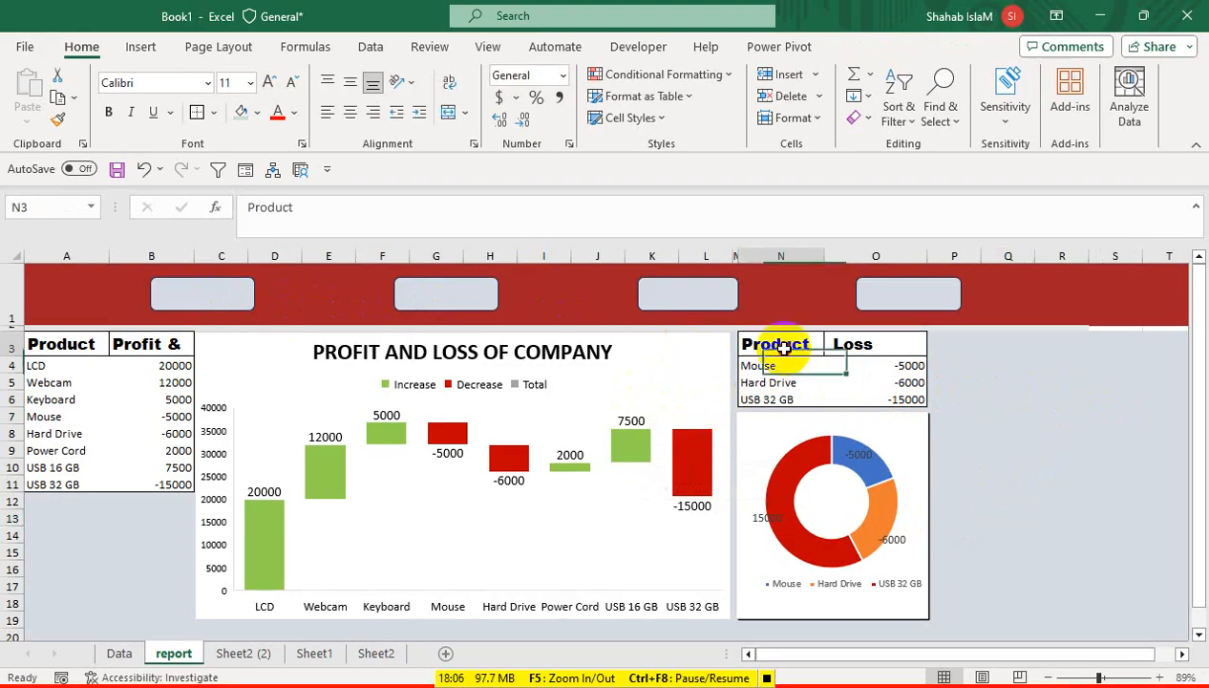
left_click_drag(781, 348, 872, 384)
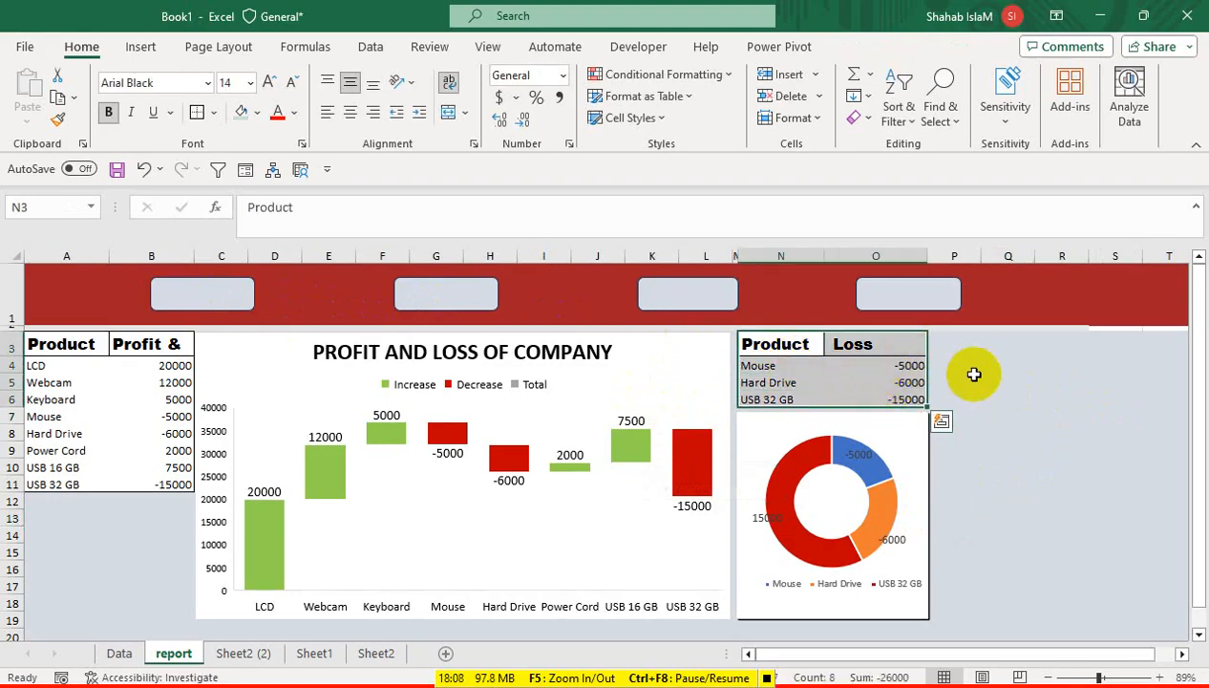
key("ctrl+c")
left_click(953, 342)
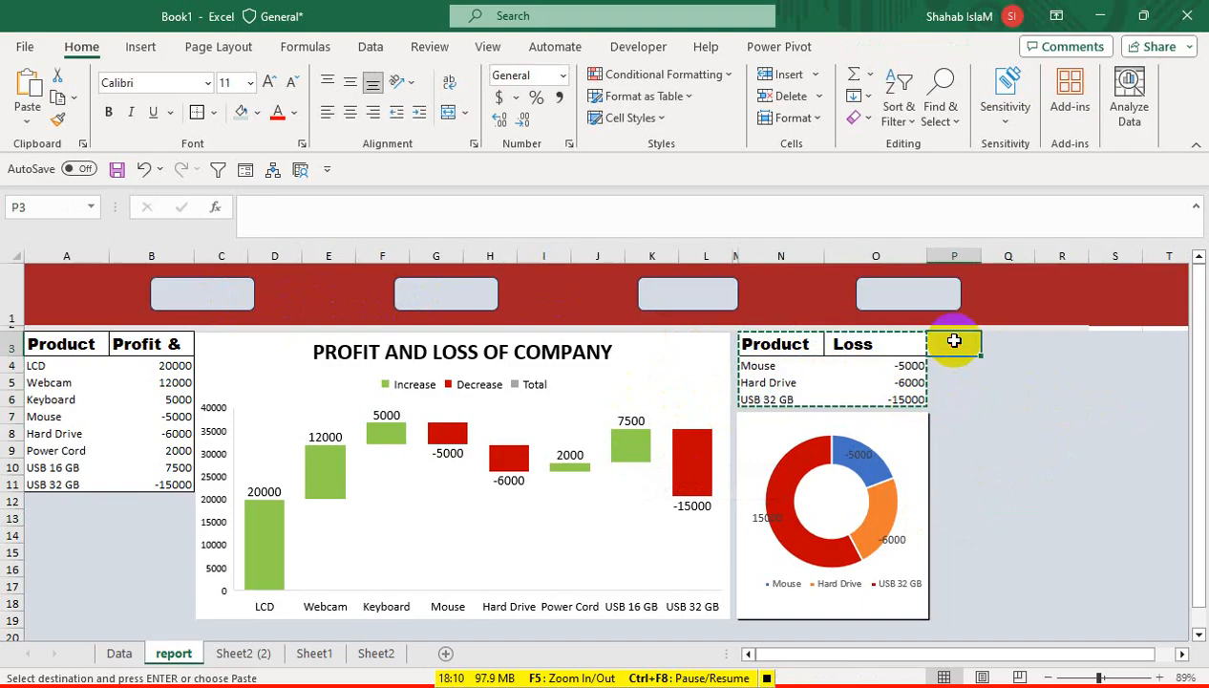
left_click_drag(979, 256, 934, 256)
left_click(953, 339)
key("ctrl+v")
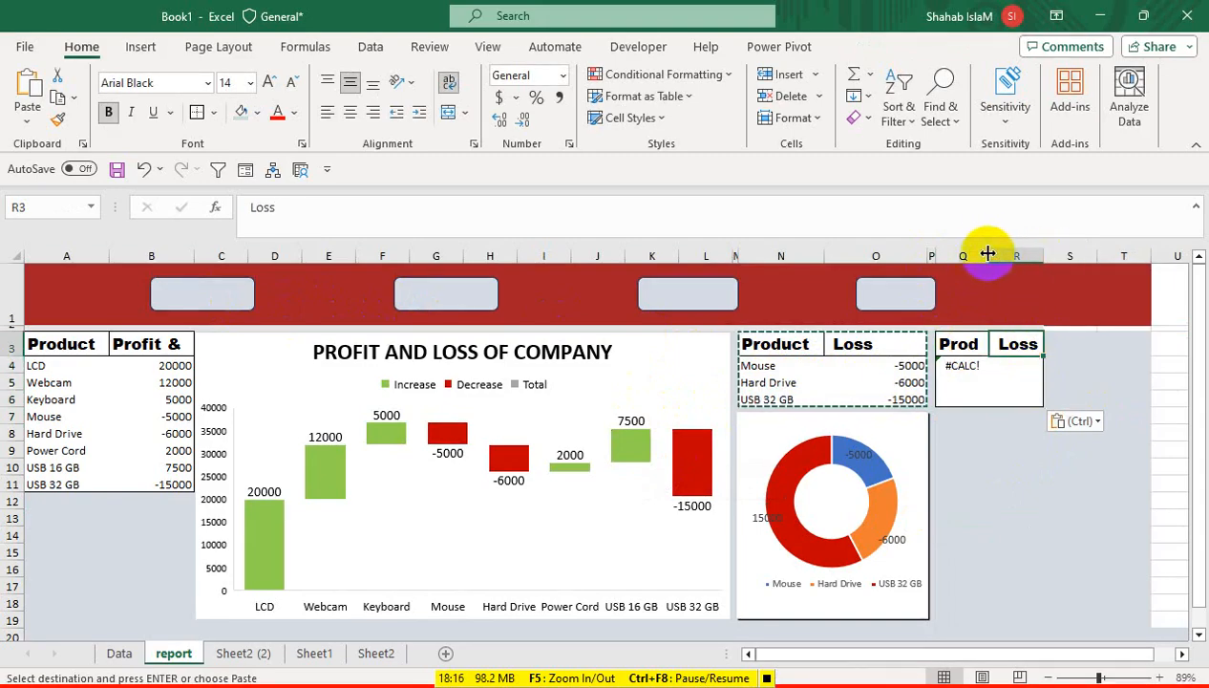
Step: Widen columns Q and R equally to fit the pasted table's headings and cancel the copy selection
left_click_drag(988, 253, 1106, 245)
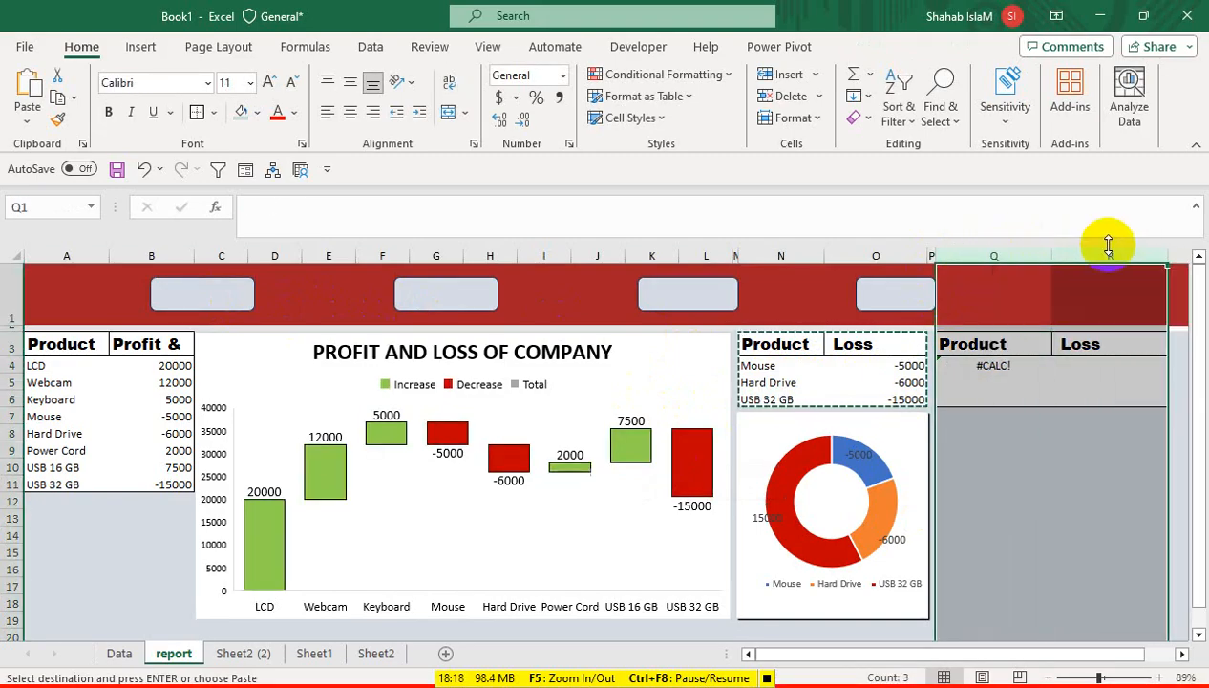
left_click(1037, 364)
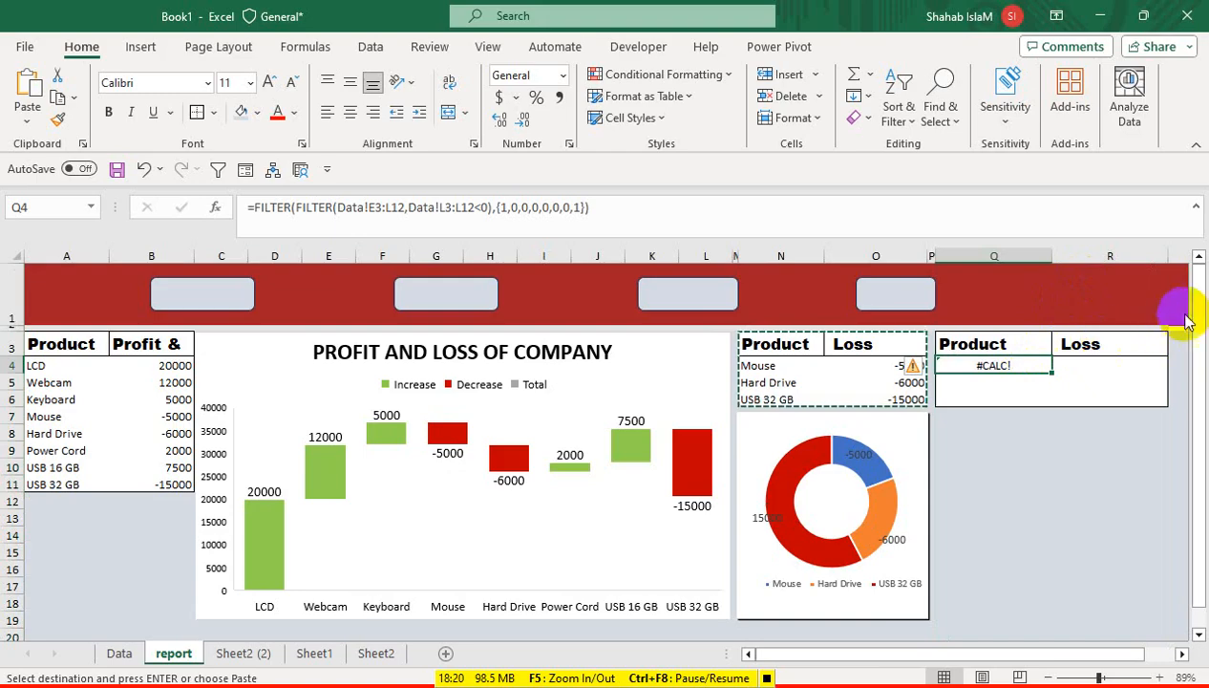
left_click(1154, 327)
left_click_drag(1154, 327, 1154, 328)
key("Escape")
left_click_drag(923, 657, 843, 640)
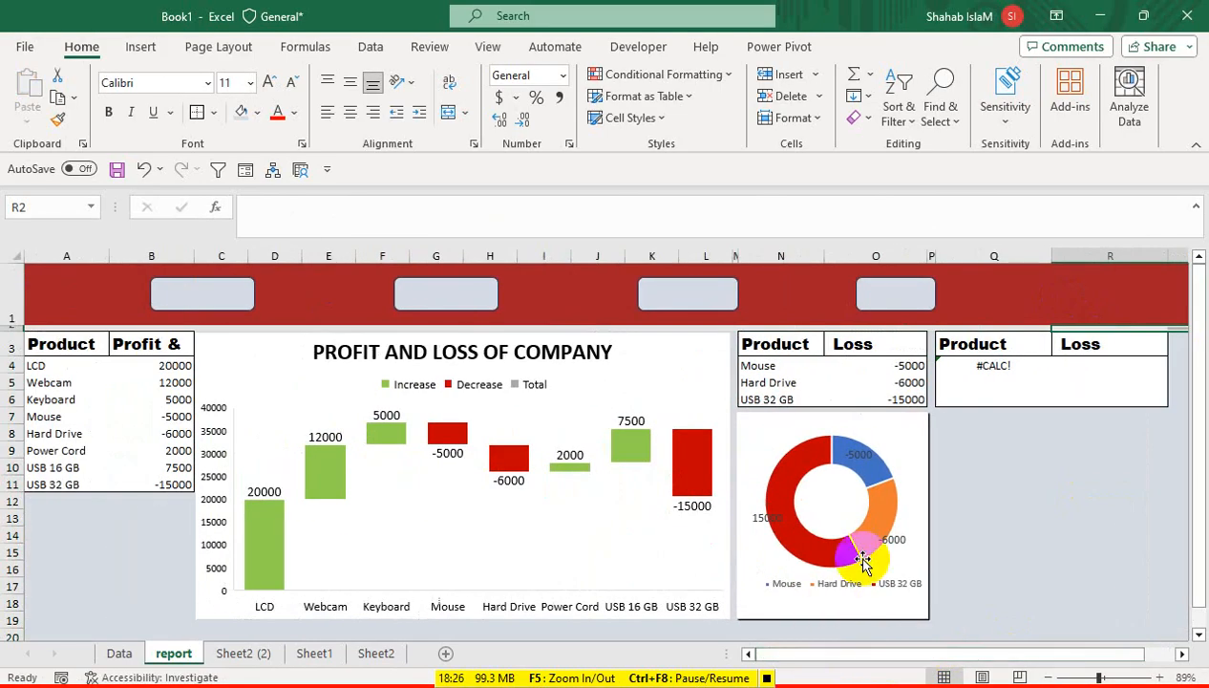
Step: Change the pasted table's second heading in R3 to PROFIT
left_click(1003, 365)
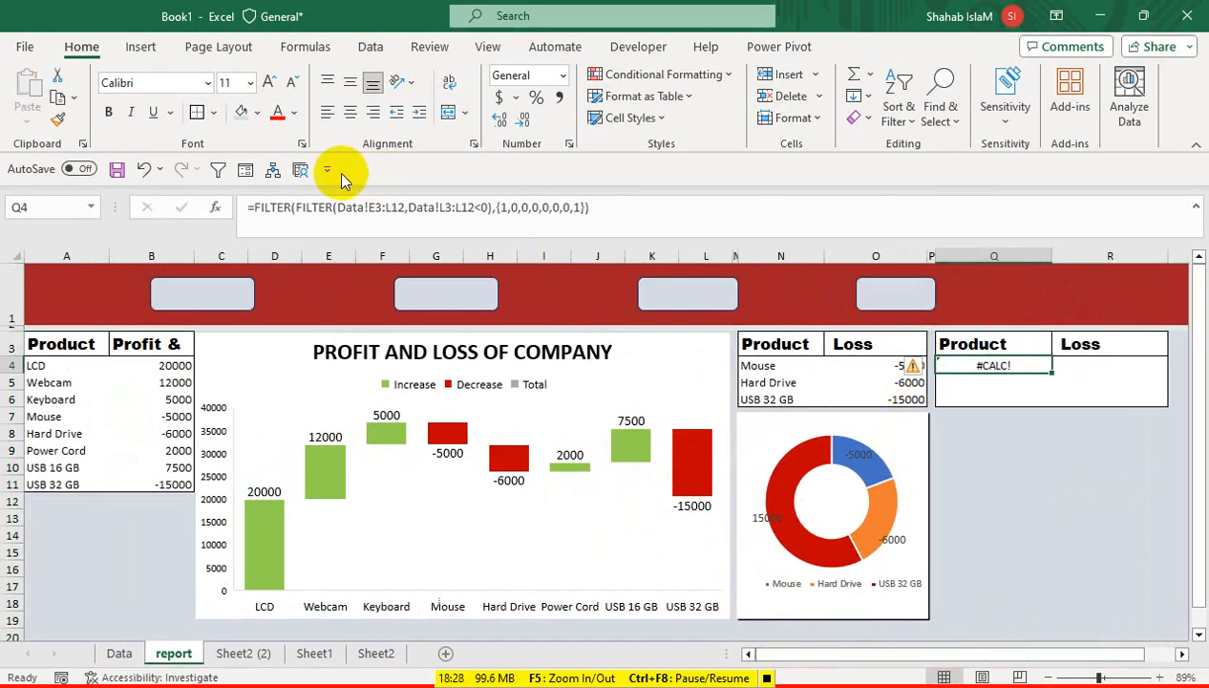
left_click(1080, 338)
type("PROFIT")
left_click(1029, 466)
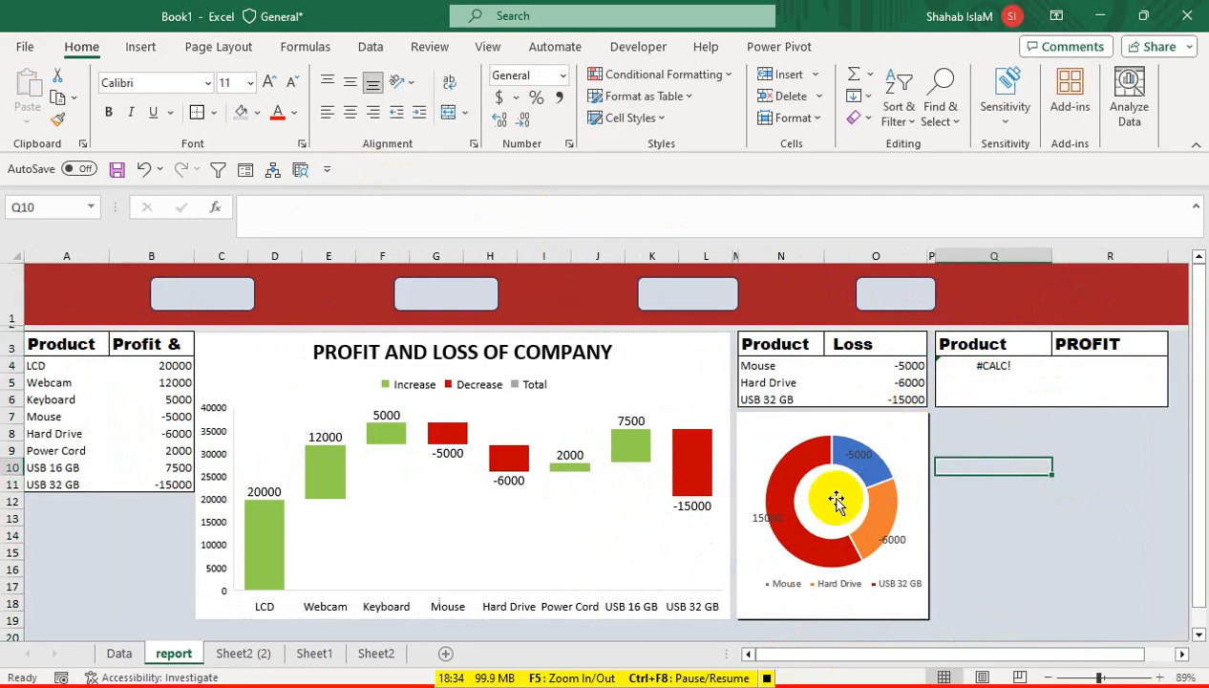
Step: Change the condition in the Q4 FILTER formula from less than zero to greater than zero
left_click(1022, 366)
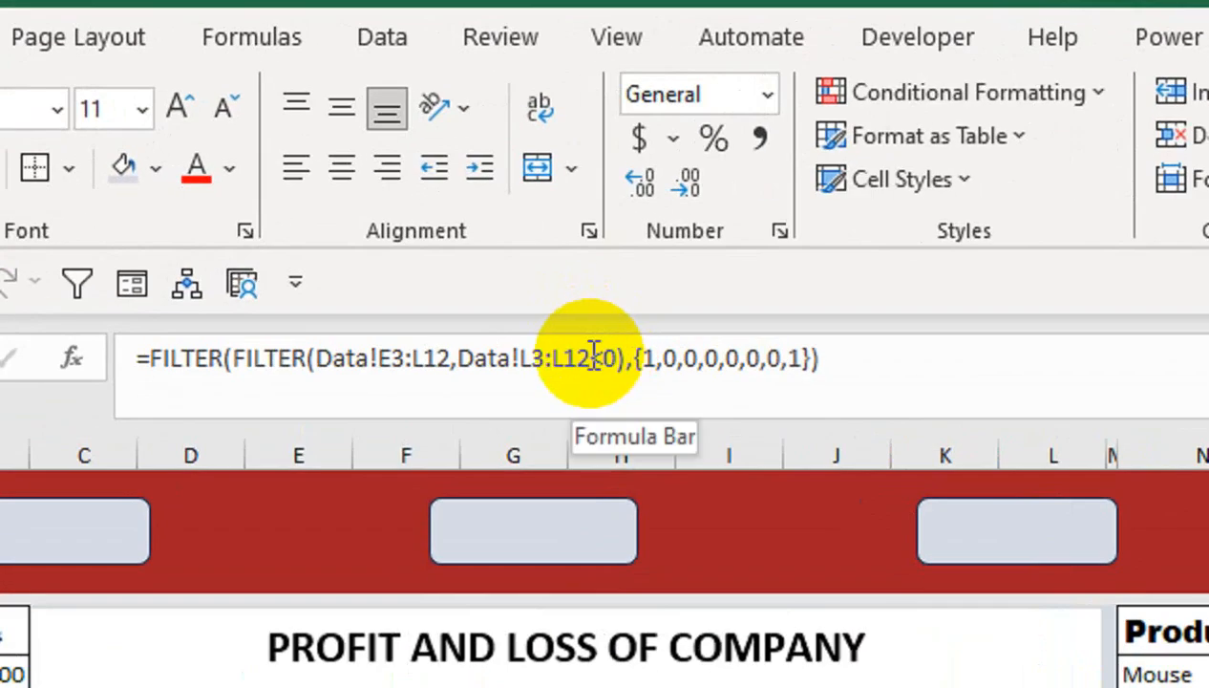
left_click(487, 206)
left_click(602, 357)
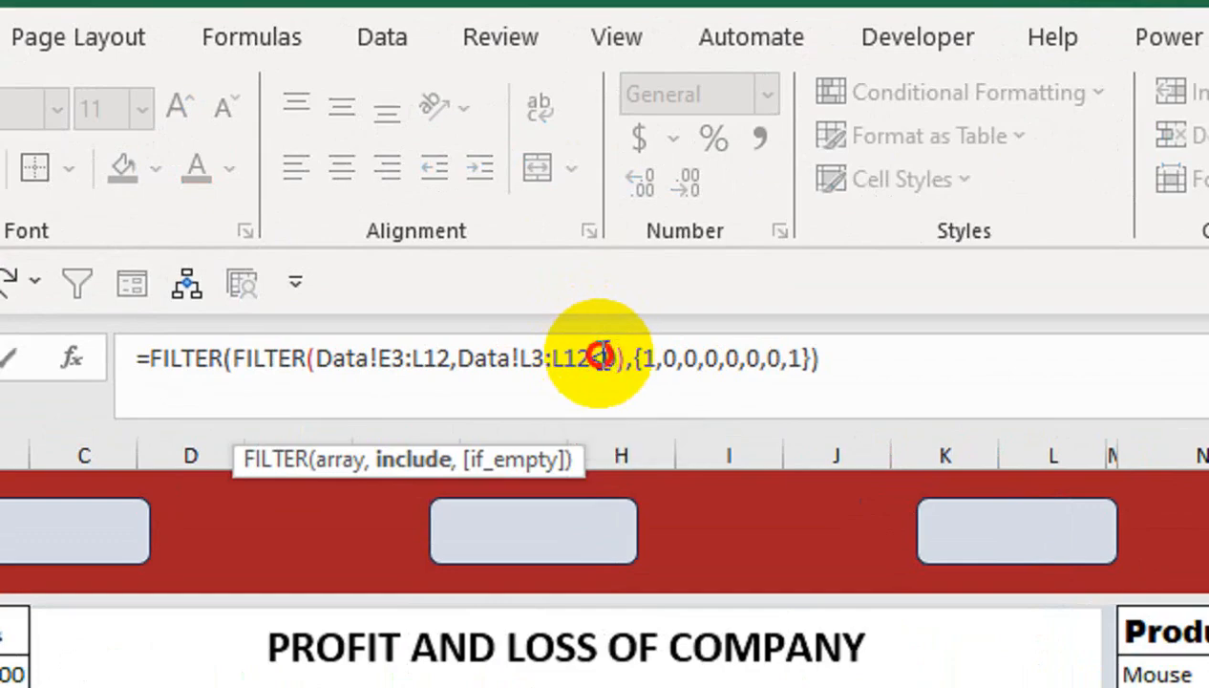
key("BackSpace")
type(">")
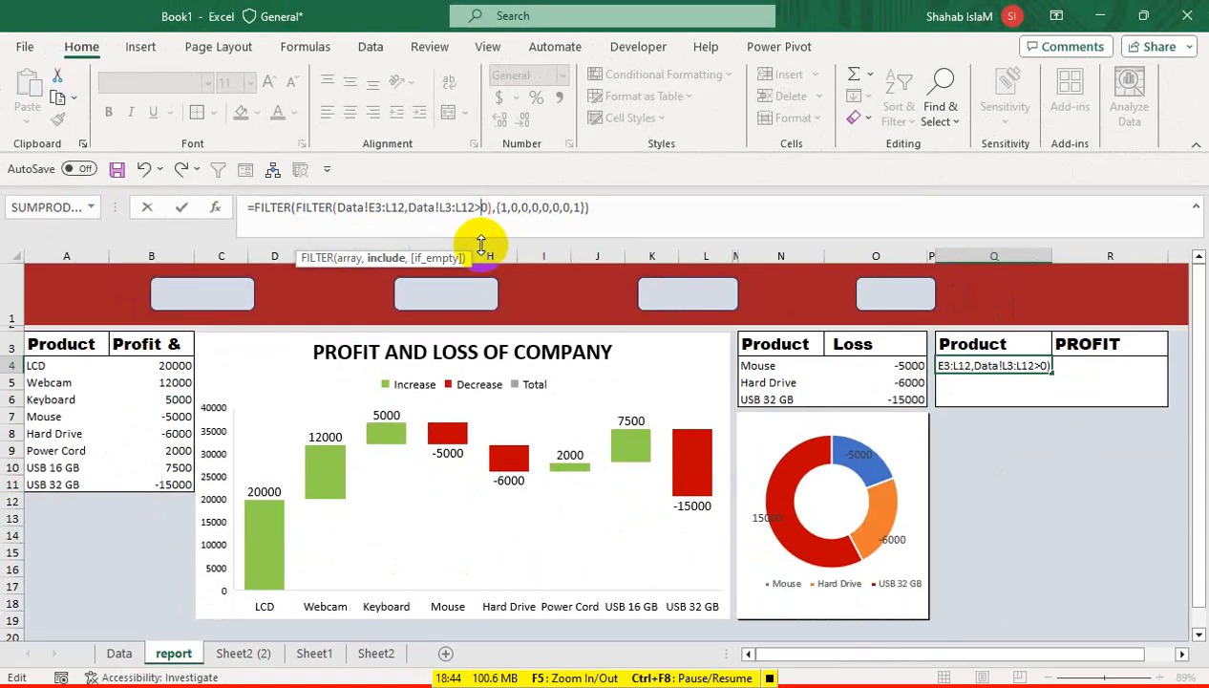
key("Return")
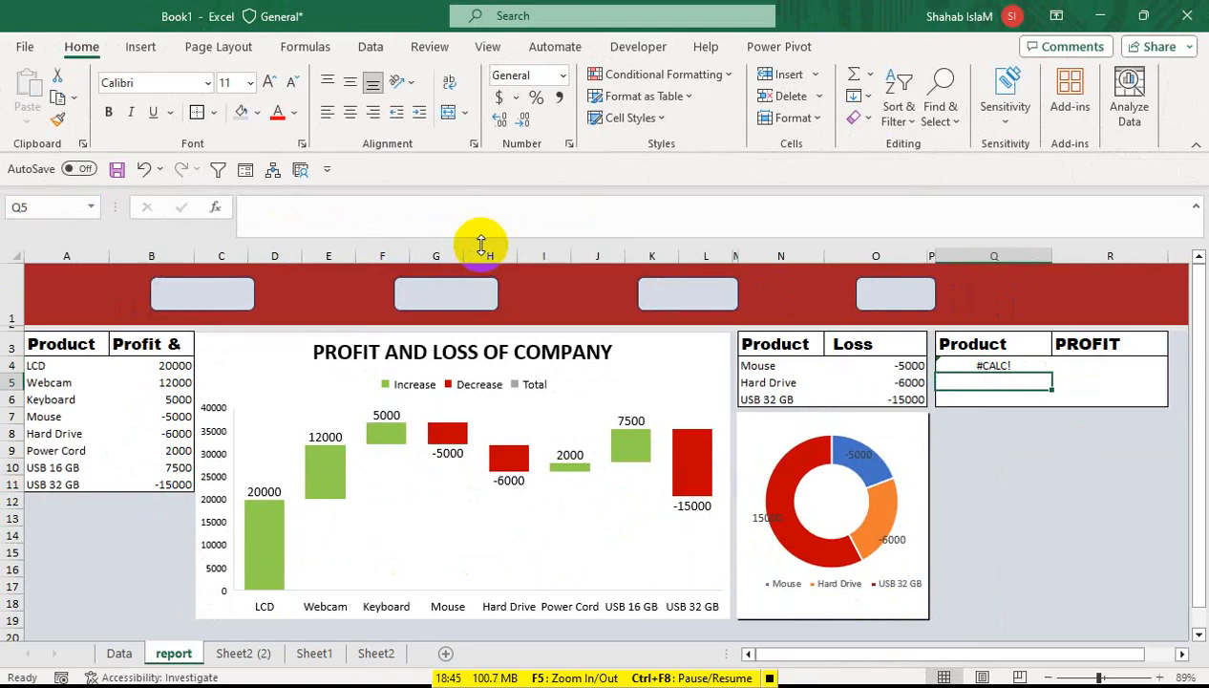
Step: Correct the Q4 inner FILTER to use Data!B3:I12 as the array and Data!I3:I12>0 as the condition
double_click(974, 366)
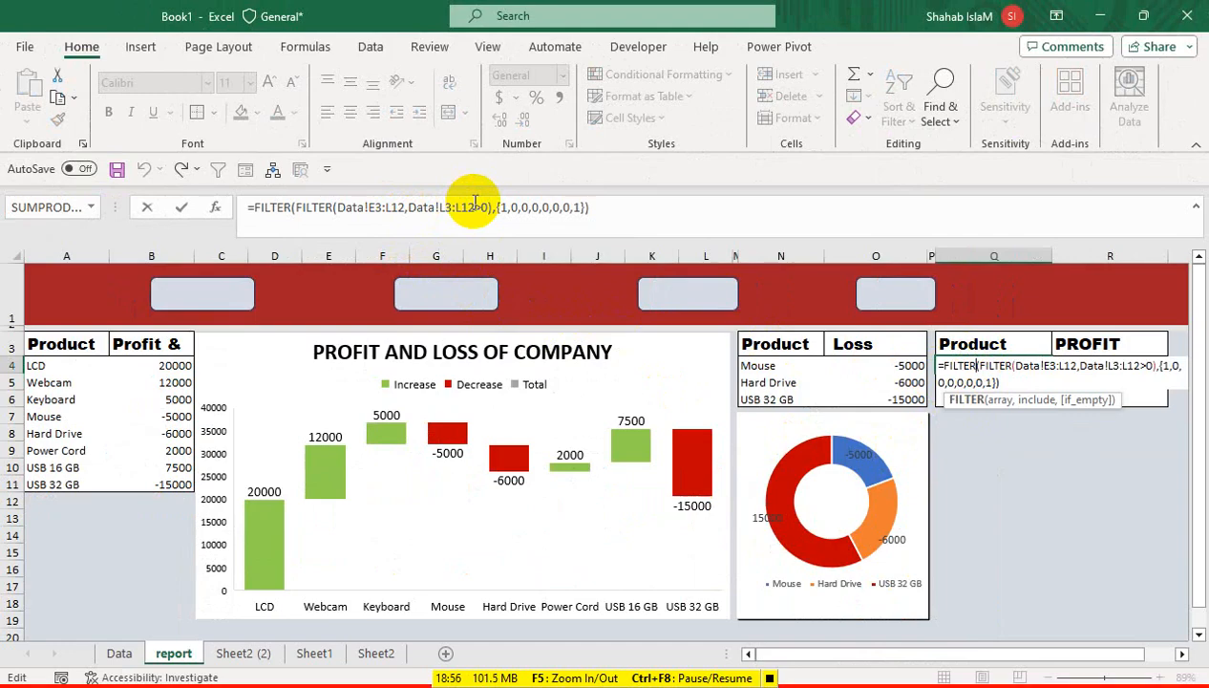
left_click_drag(475, 204, 338, 199)
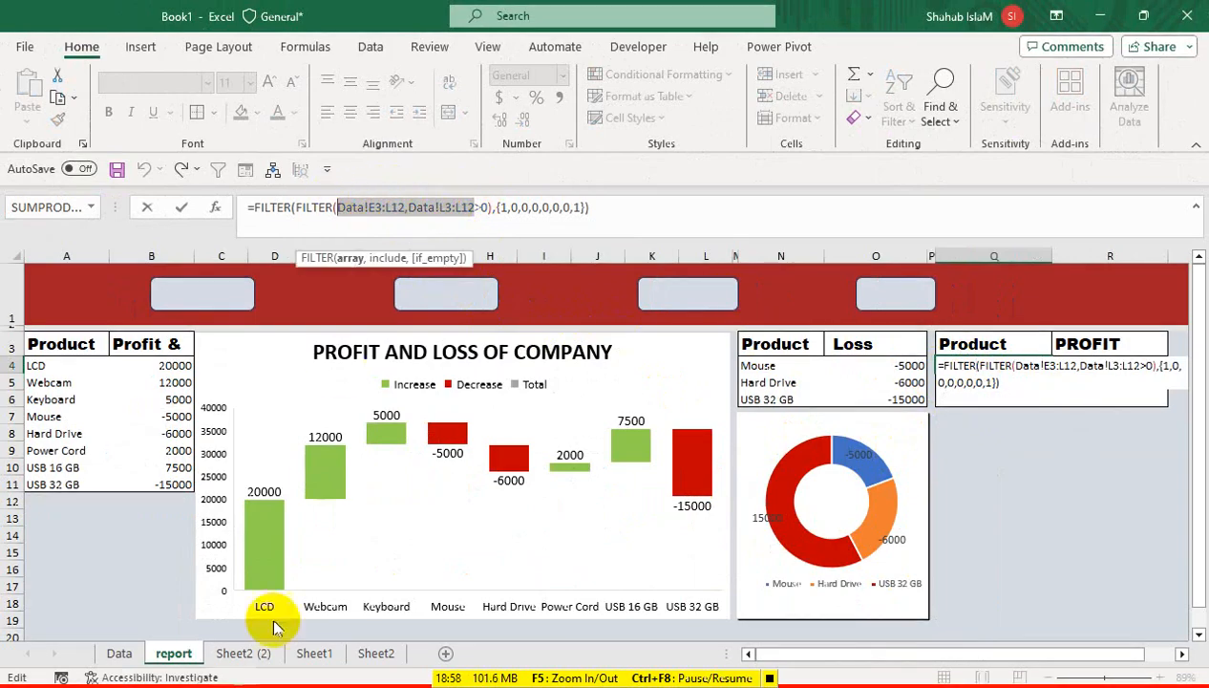
left_click(134, 659)
left_click_drag(140, 382, 699, 545)
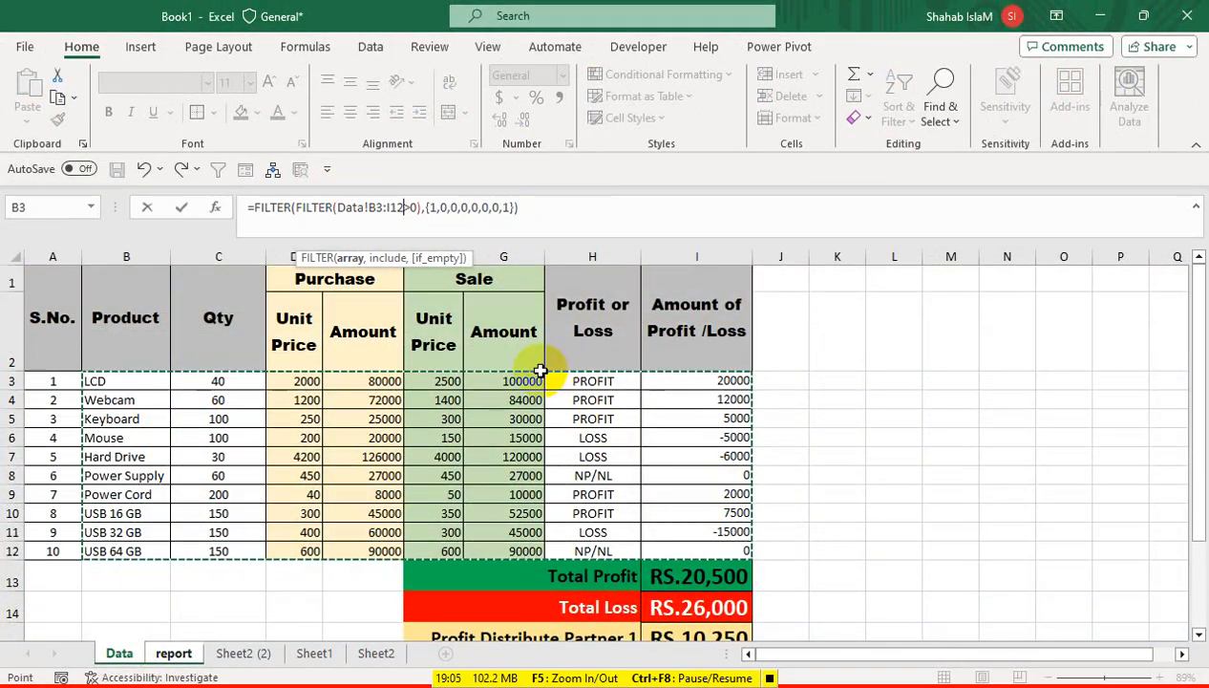
type(",")
left_click_drag(649, 381, 663, 555)
key("Return")
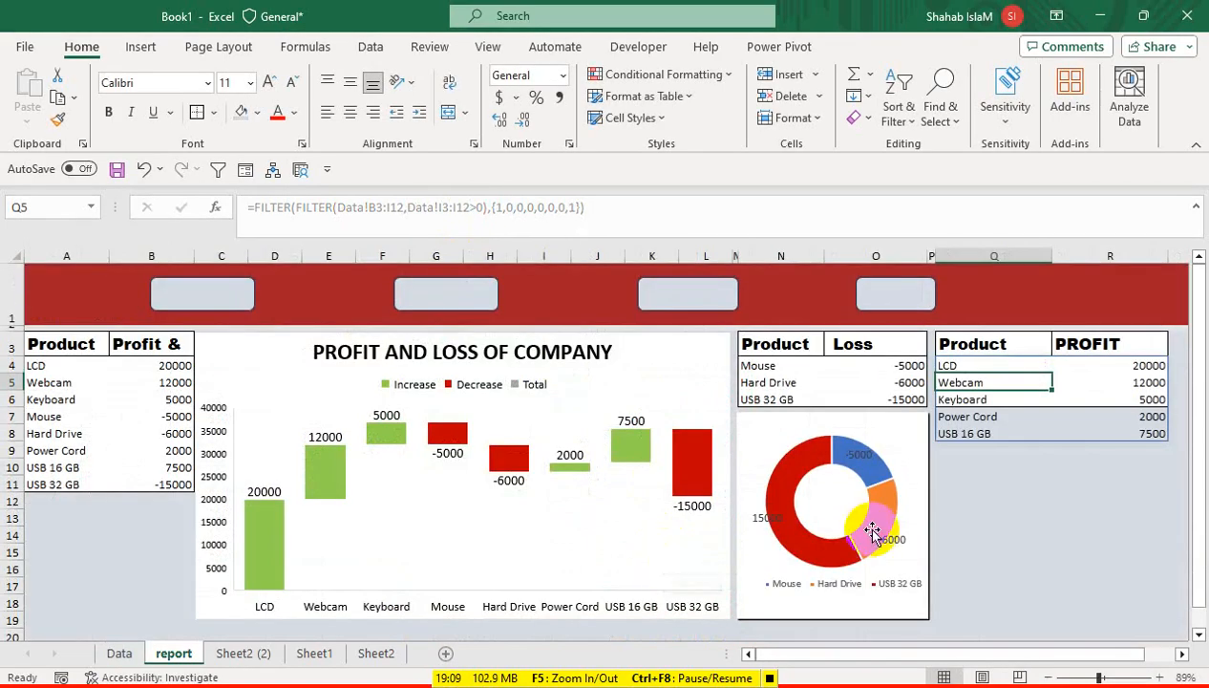
Step: Fill the profit table's data rows Q4:R8 with white
left_click_drag(1133, 438, 994, 367)
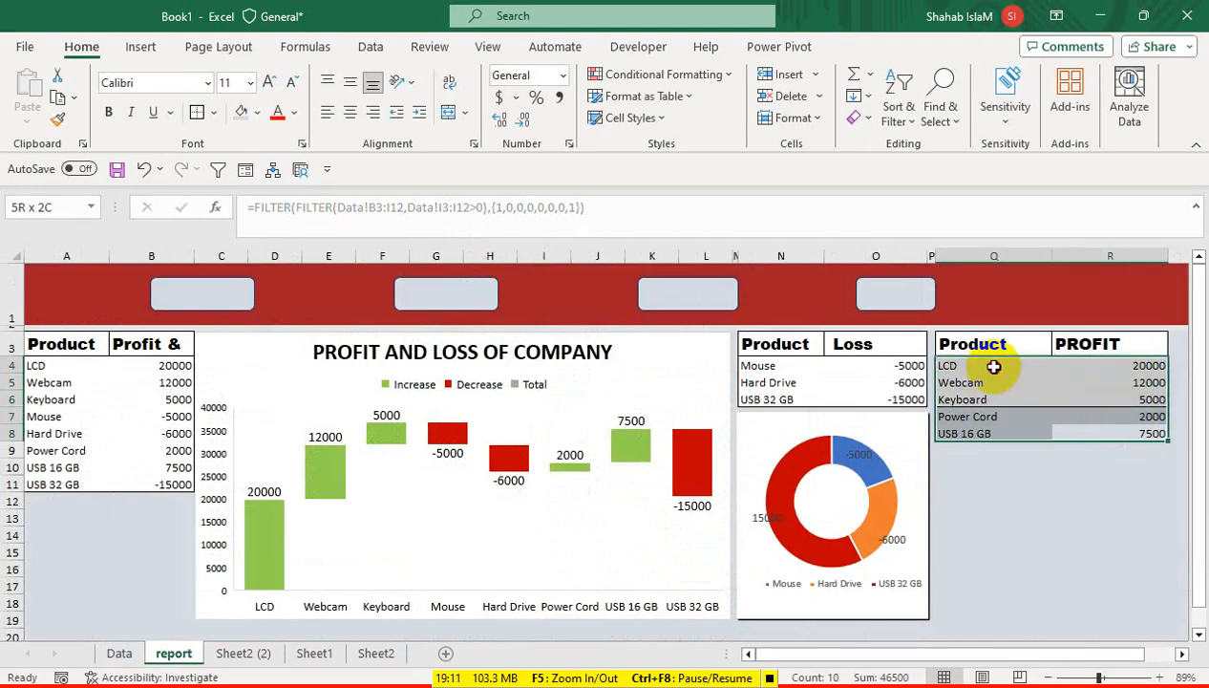
left_click(256, 112)
left_click(242, 161)
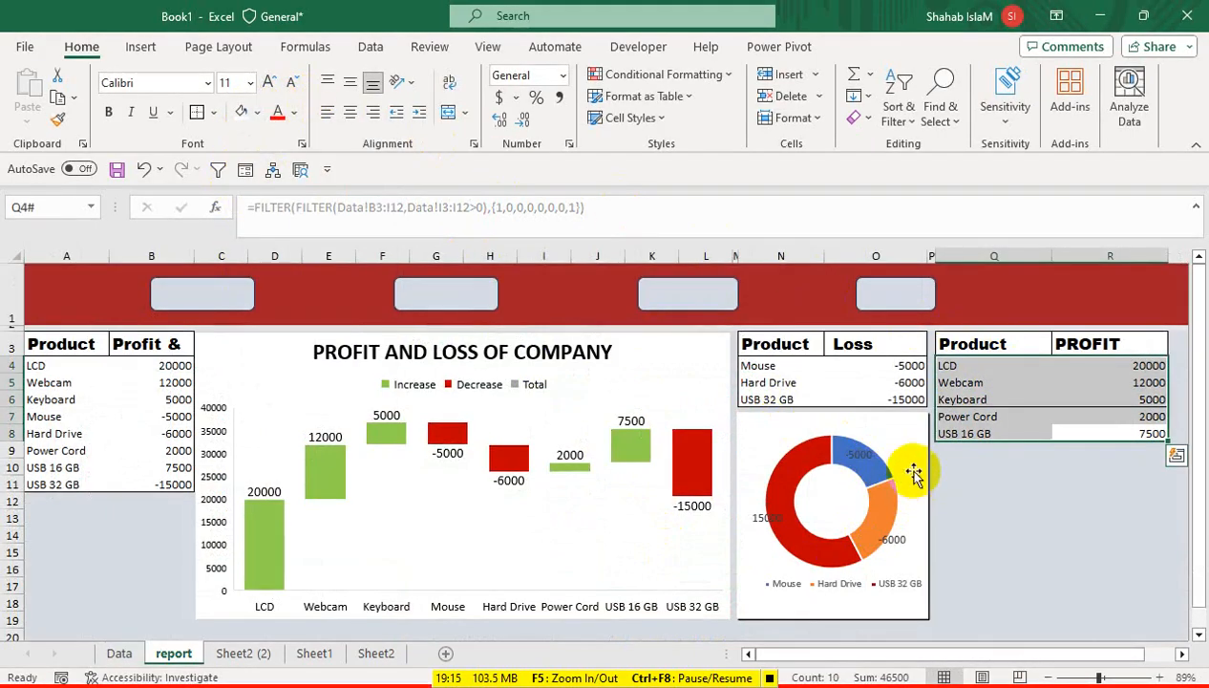
left_click(959, 458)
Step: Remove the borders from Q4:R6 and apply Outside Borders around the whole profit table Q3:R8
left_click_drag(964, 368, 1094, 400)
left_click(214, 113)
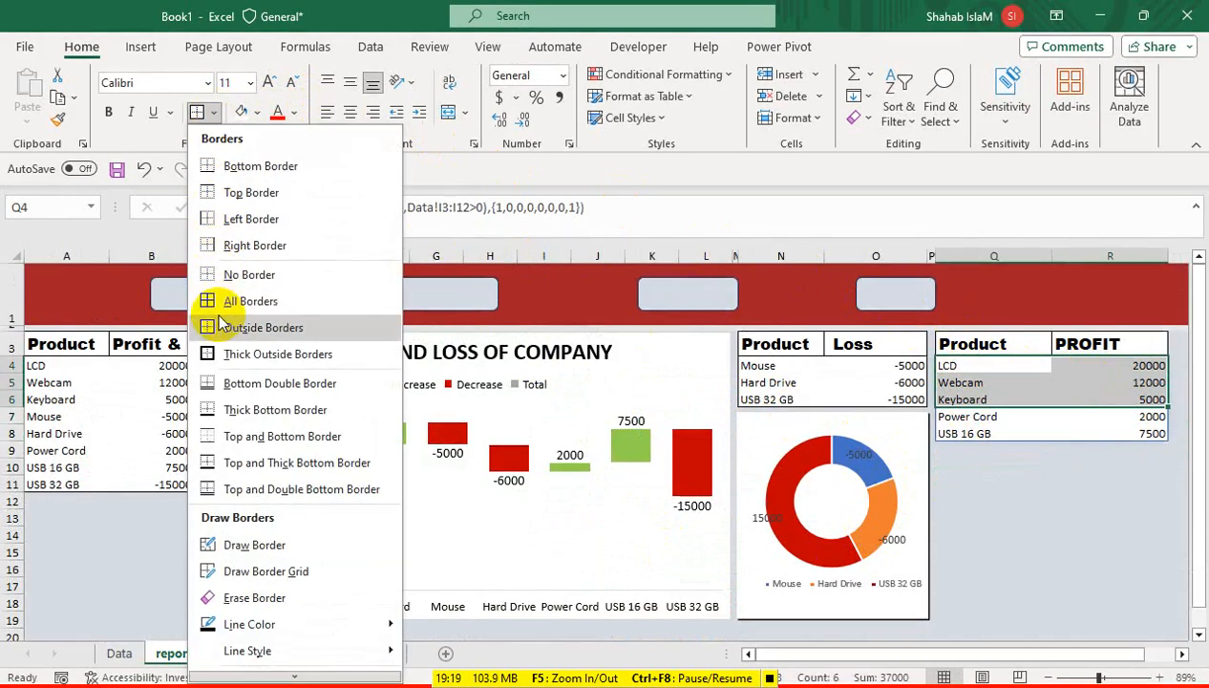
left_click(251, 252)
left_click_drag(985, 343, 1082, 427)
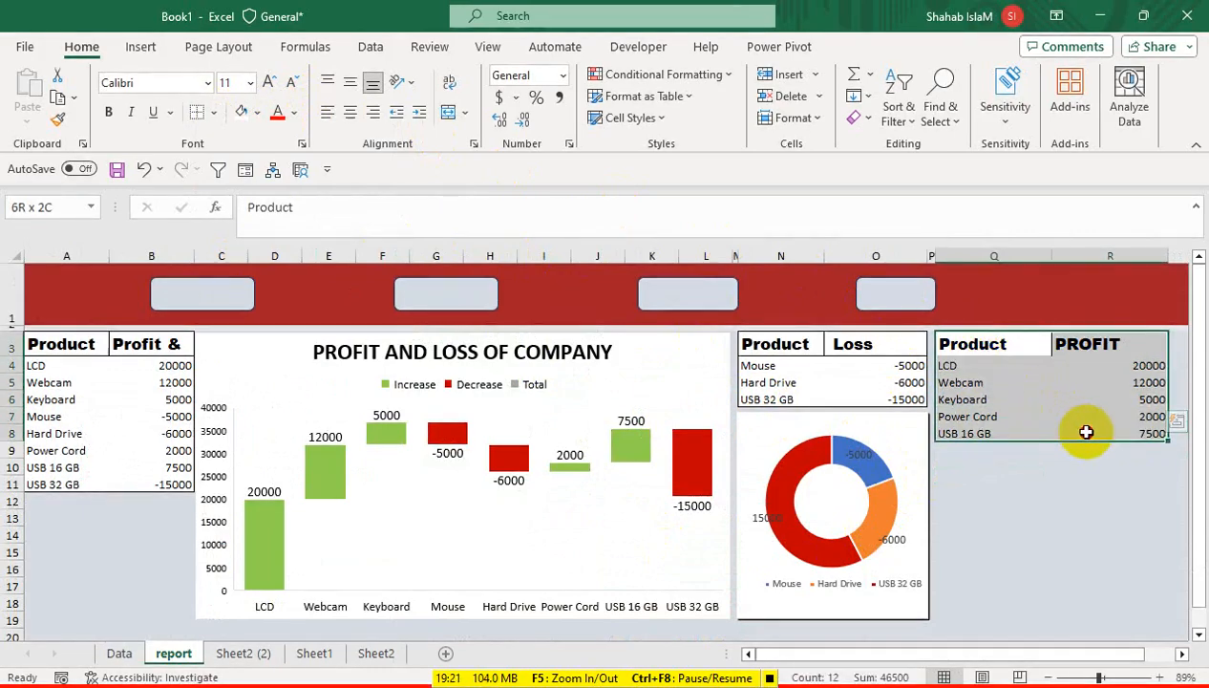
left_click(214, 113)
left_click(281, 327)
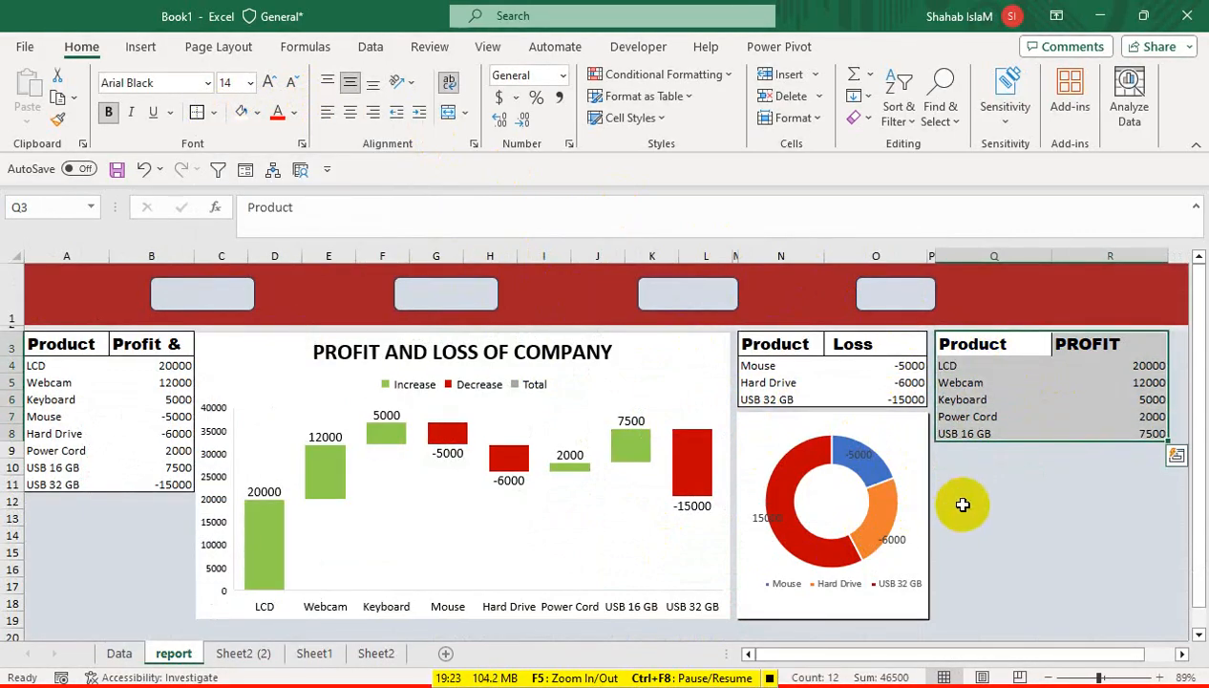
left_click(958, 500)
Step: Insert a 3-D Clustered Bar chart from the profit data Q4:R8, shrink it and place it directly beneath the profit table
left_click_drag(972, 357, 1092, 429)
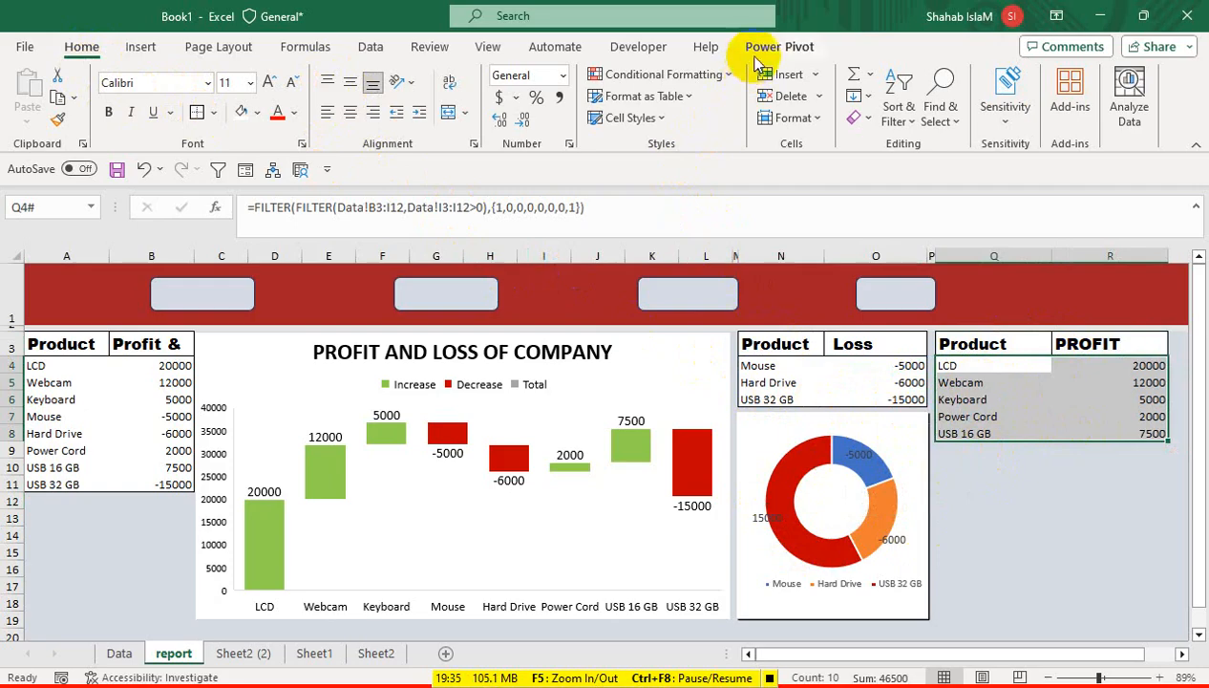
left_click(141, 46)
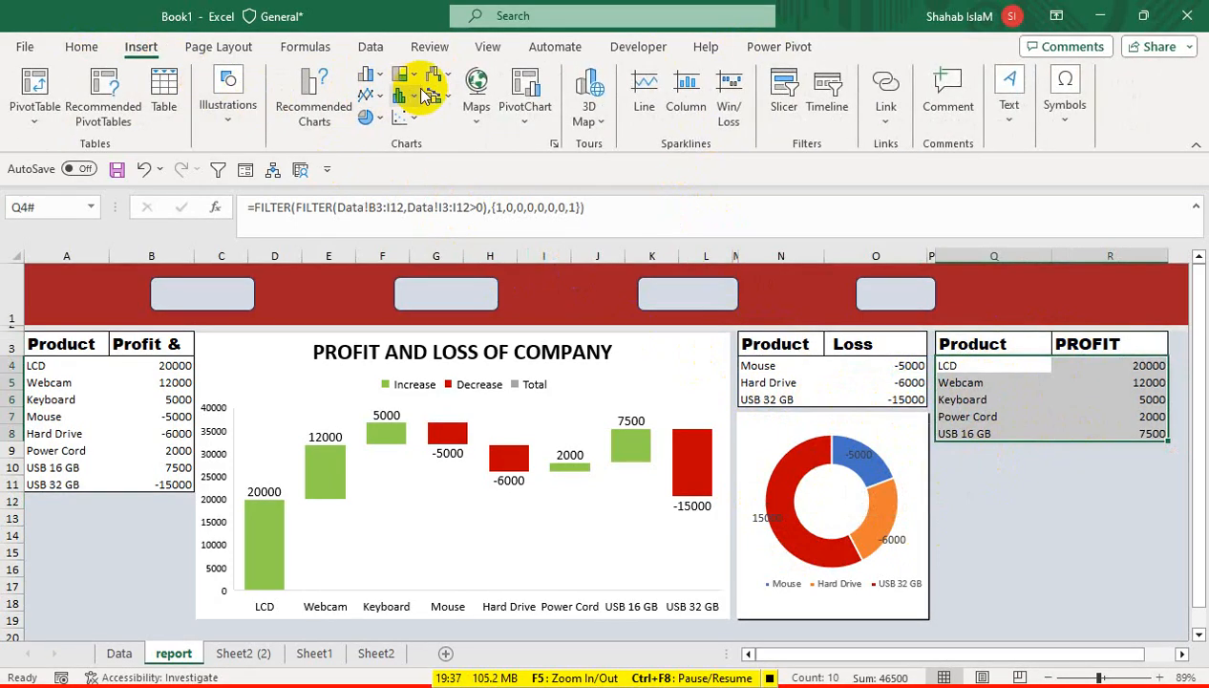
left_click(372, 77)
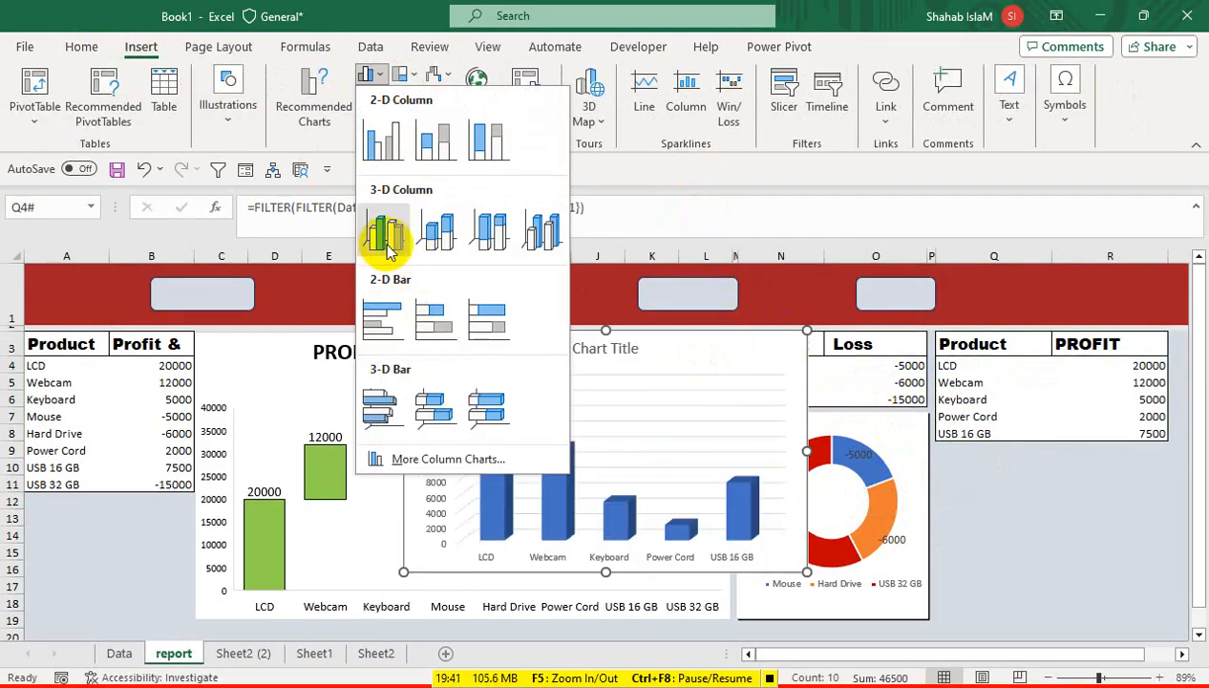
left_click(380, 408)
left_click_drag(807, 329, 654, 310)
left_click_drag(458, 332, 988, 464)
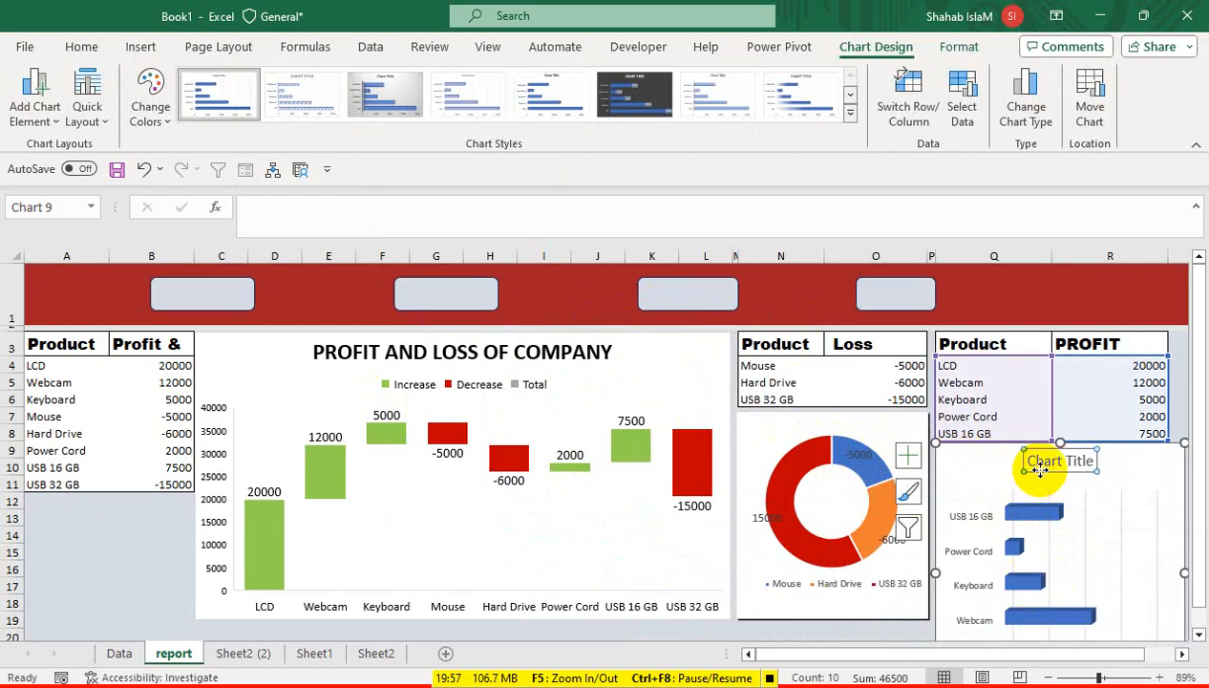
Step: Delete the profit bar chart's title and narrow the chart to match the width of columns Q and R
key("Delete")
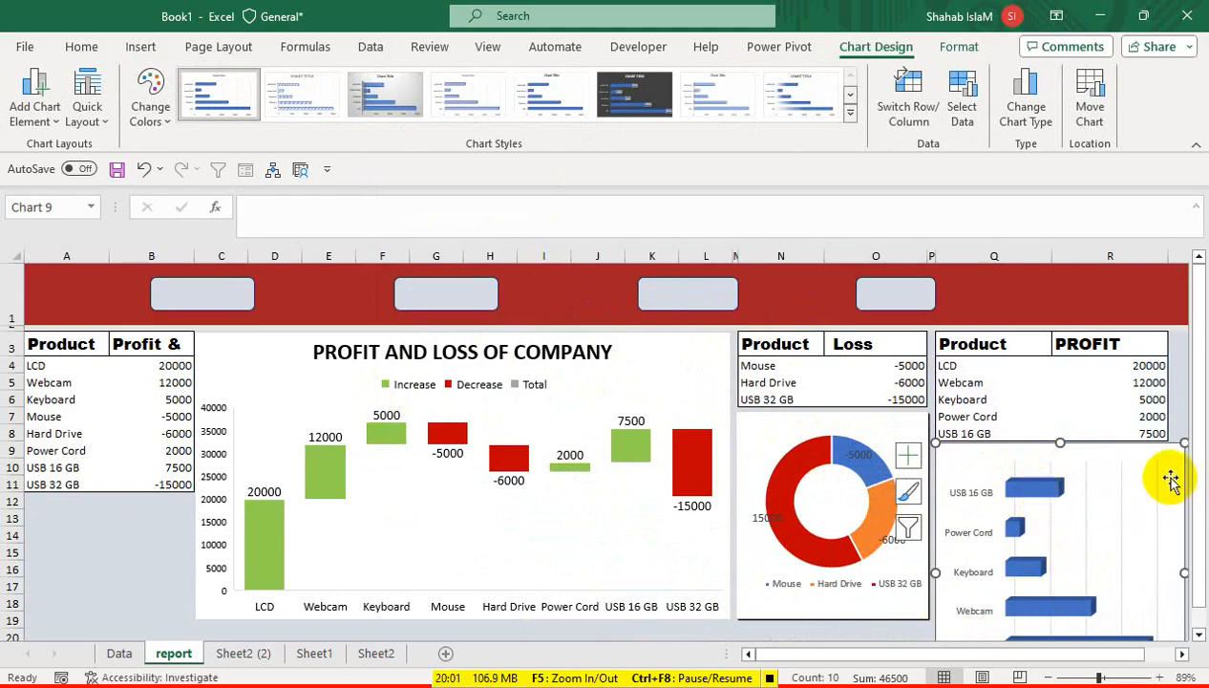
left_click_drag(1183, 571, 1083, 572)
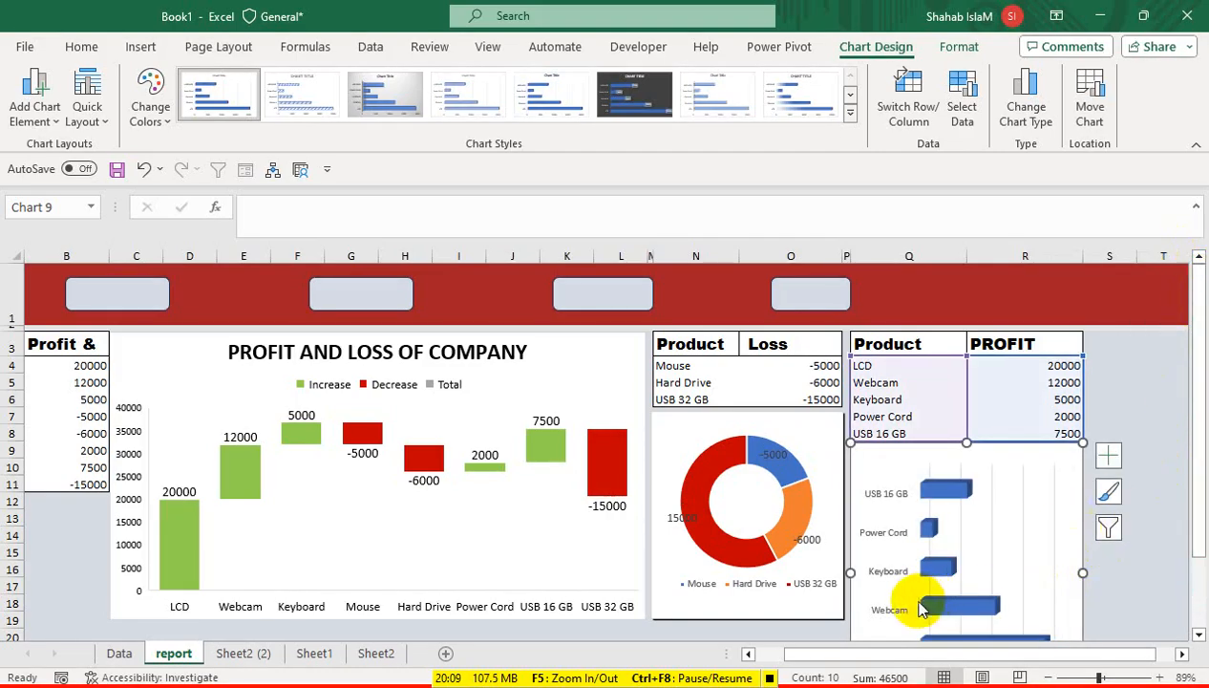
left_click_drag(870, 653, 801, 656)
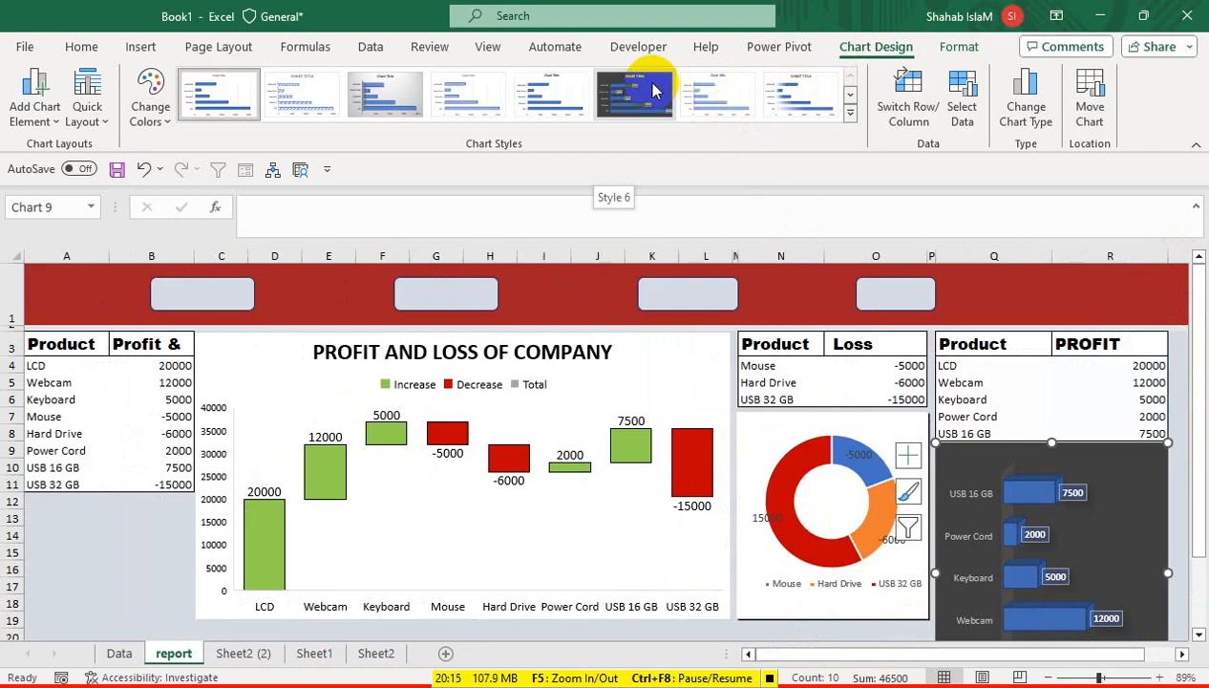
Step: Change the profit chart to the 3-D Clustered Bar variant that plots each product as a separate coloured series
left_click(1026, 107)
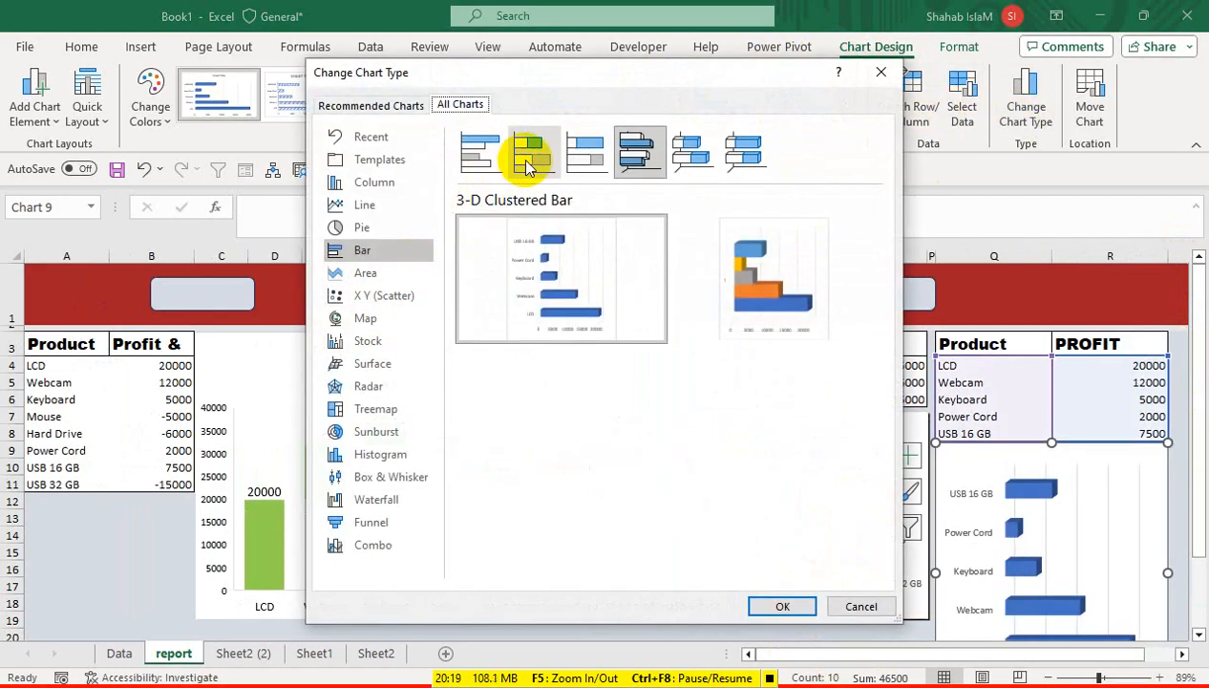
left_click(759, 280)
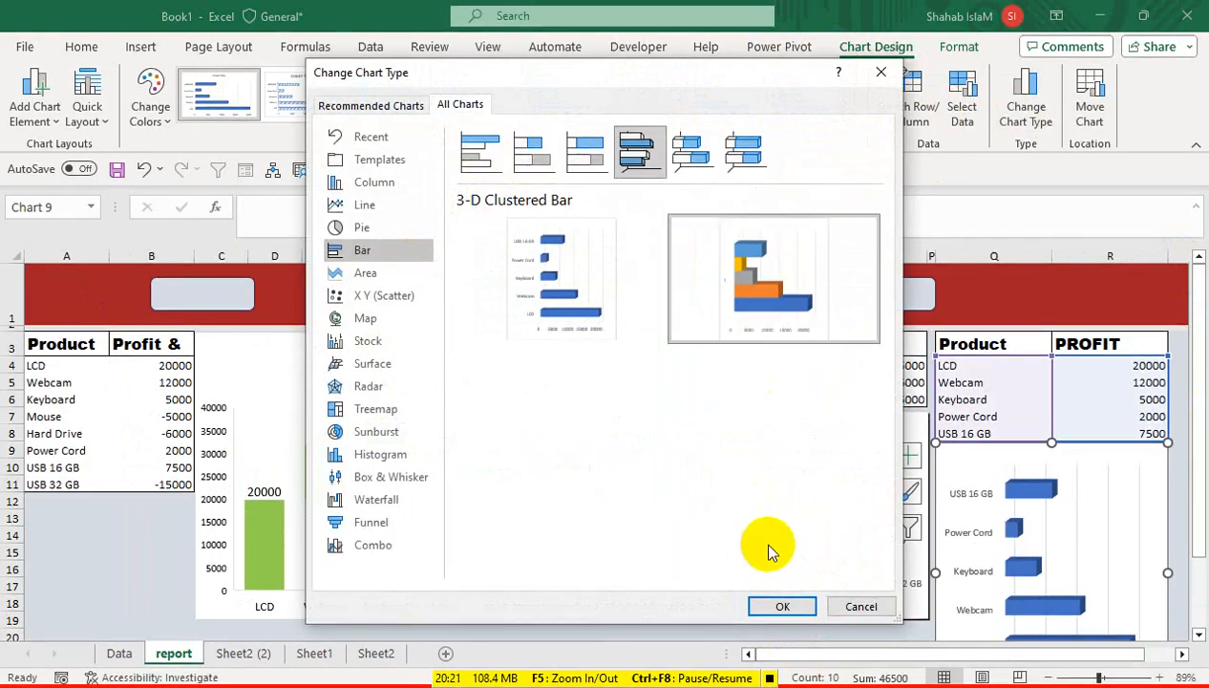
left_click(779, 605)
Step: Change the profit chart to the Doughnut variant with one coloured slice per product and apply the first chart style
mouse_move(994, 571)
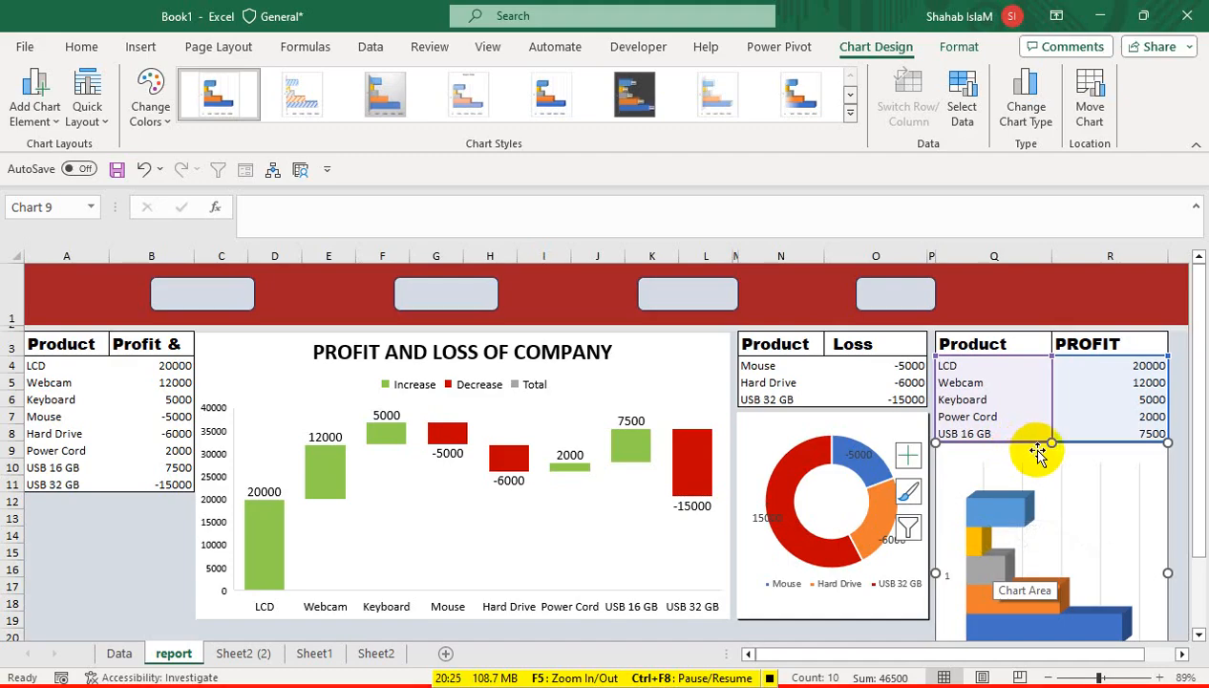
left_click(1024, 107)
left_click(366, 320)
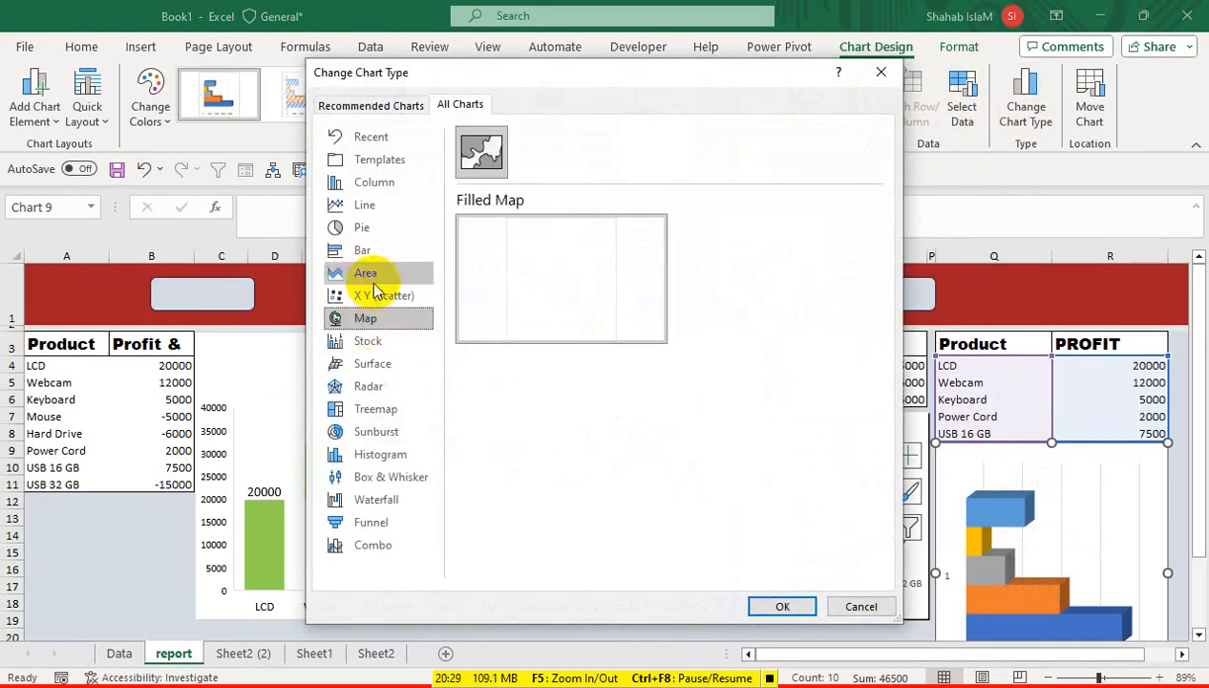
left_click(362, 227)
left_click(683, 157)
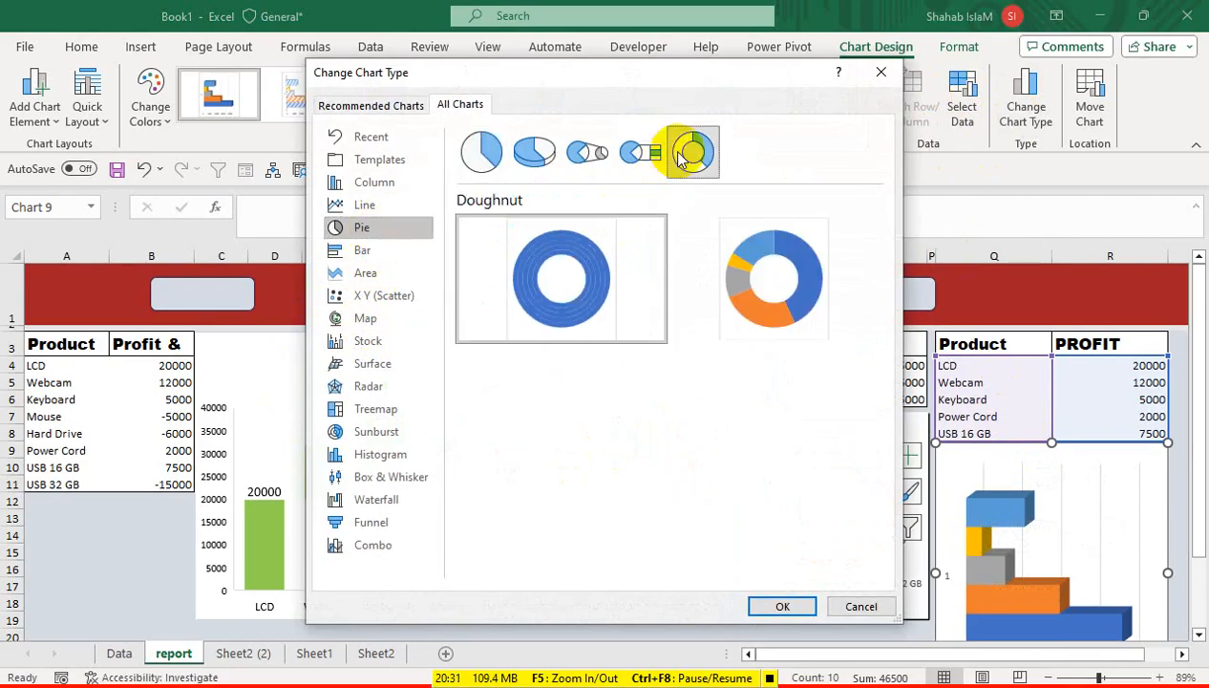
mouse_move(755, 274)
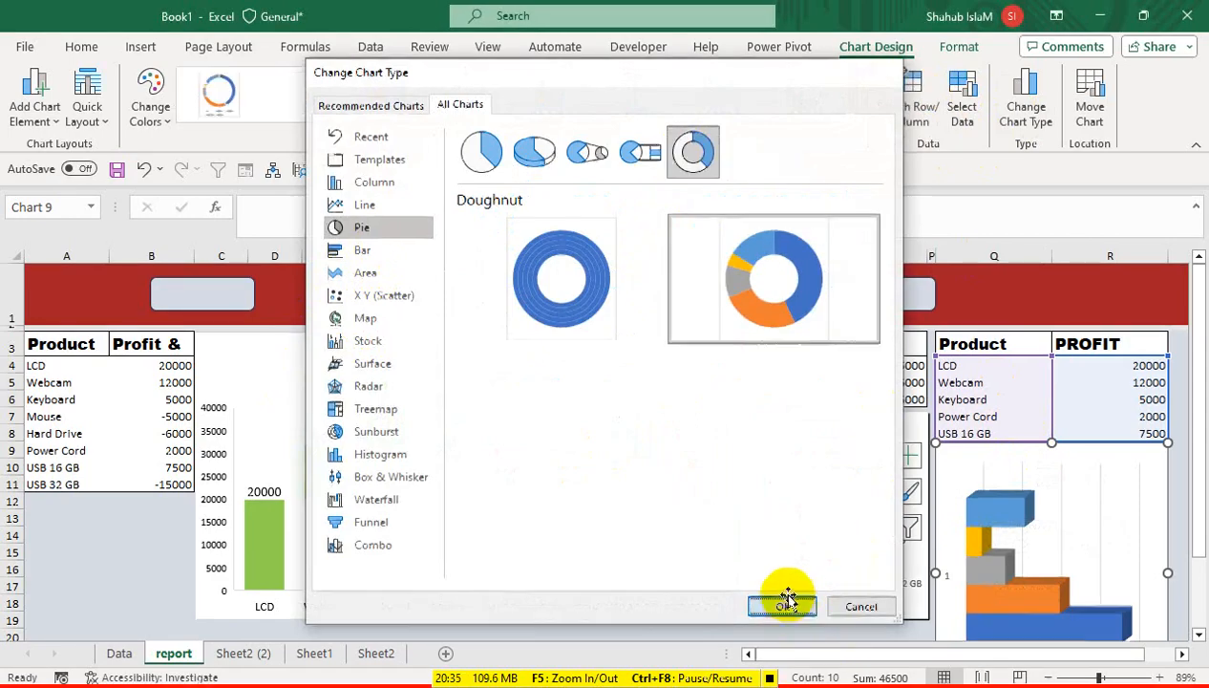
left_click(782, 605)
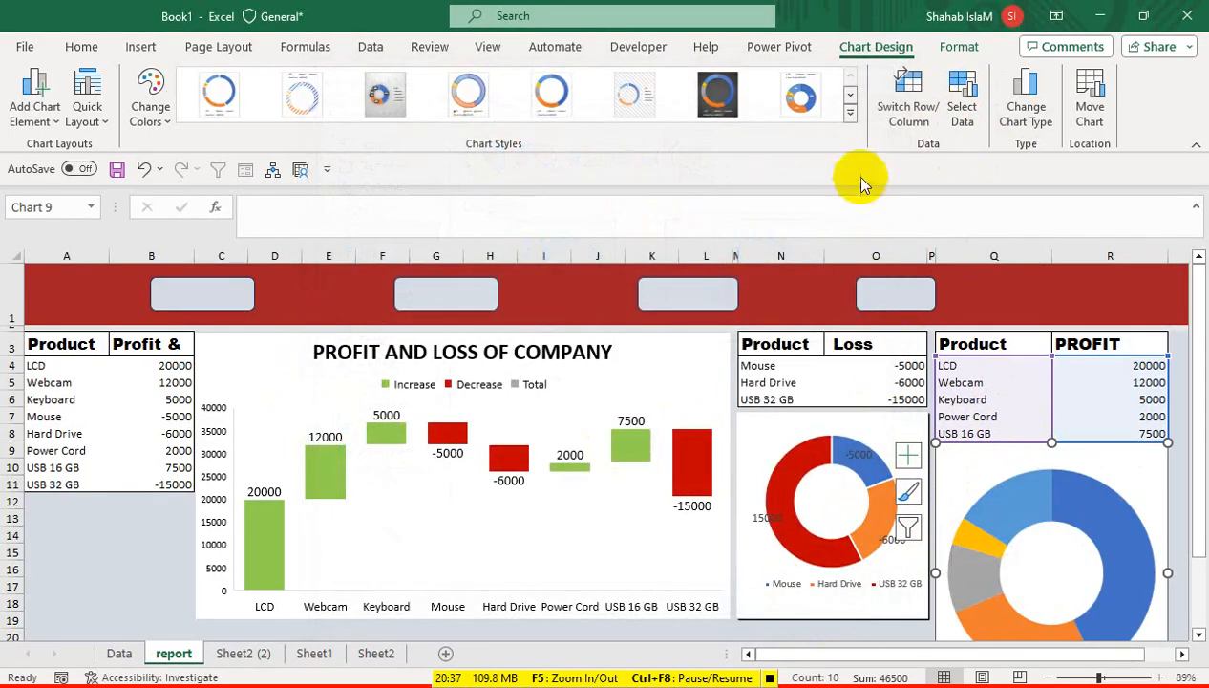
left_click(802, 97)
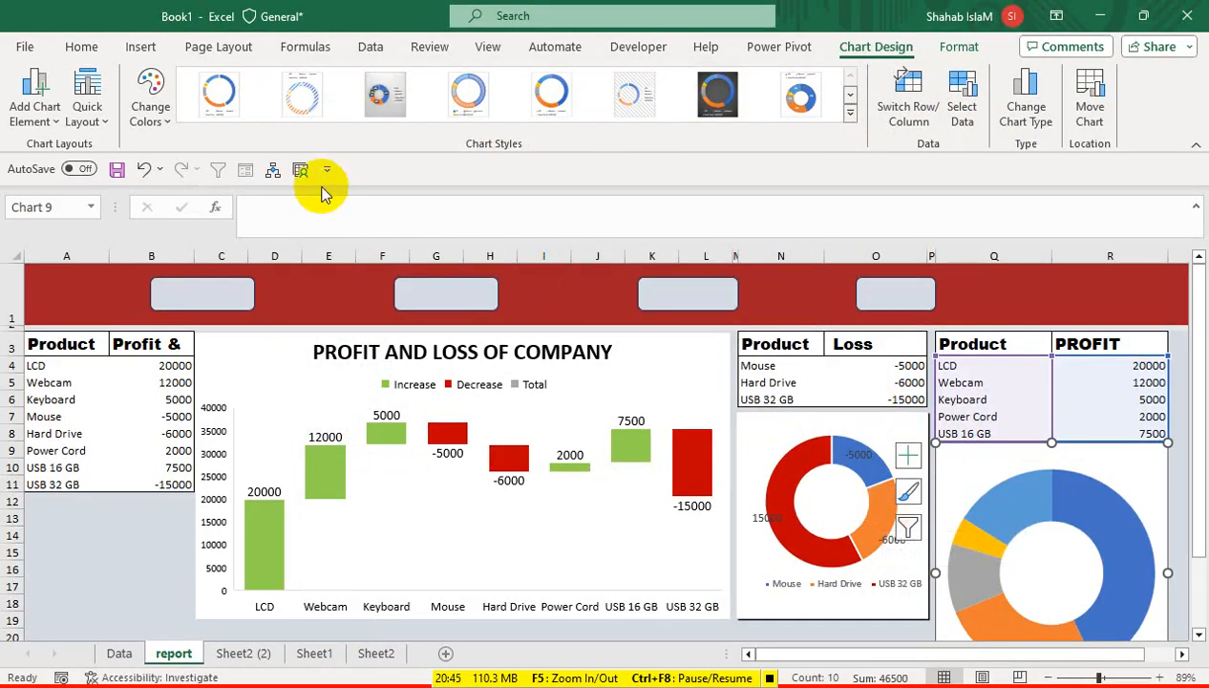
left_click(236, 98)
Step: Set the profit chart's doughnut hole size to 27% and add data labels to its slices
right_click(1073, 480)
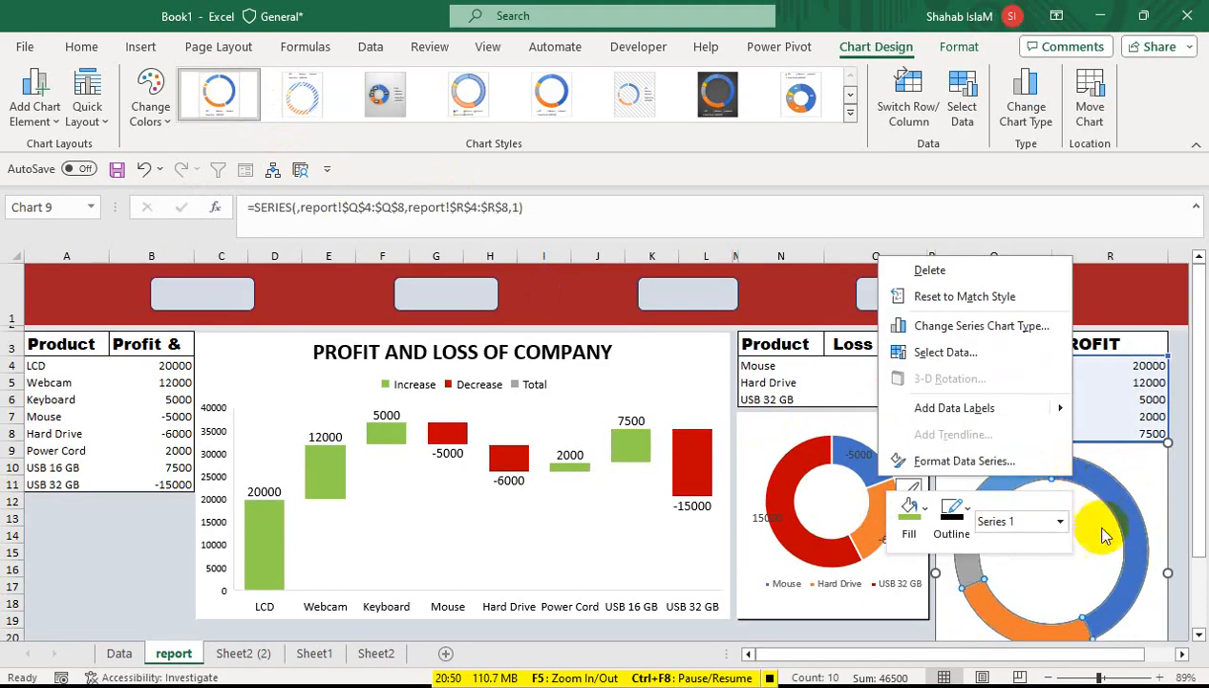
left_click(946, 459)
left_click(1083, 499)
left_click_drag(798, 659, 869, 648)
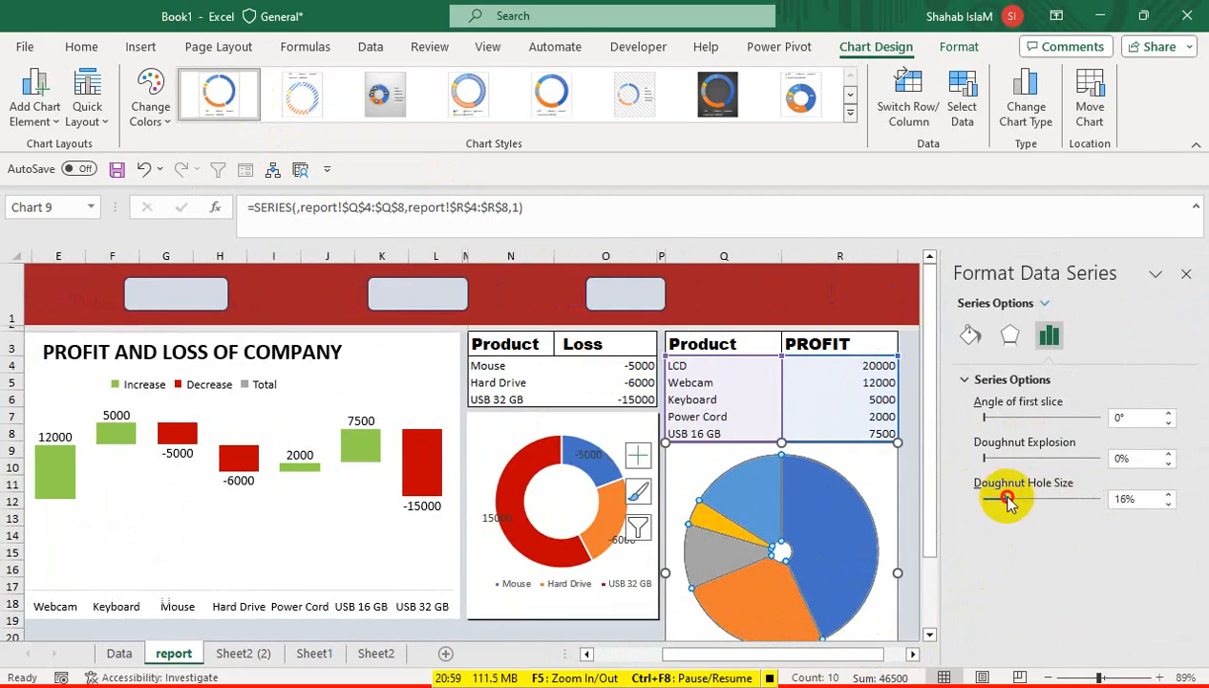
left_click_drag(1021, 497, 1021, 500)
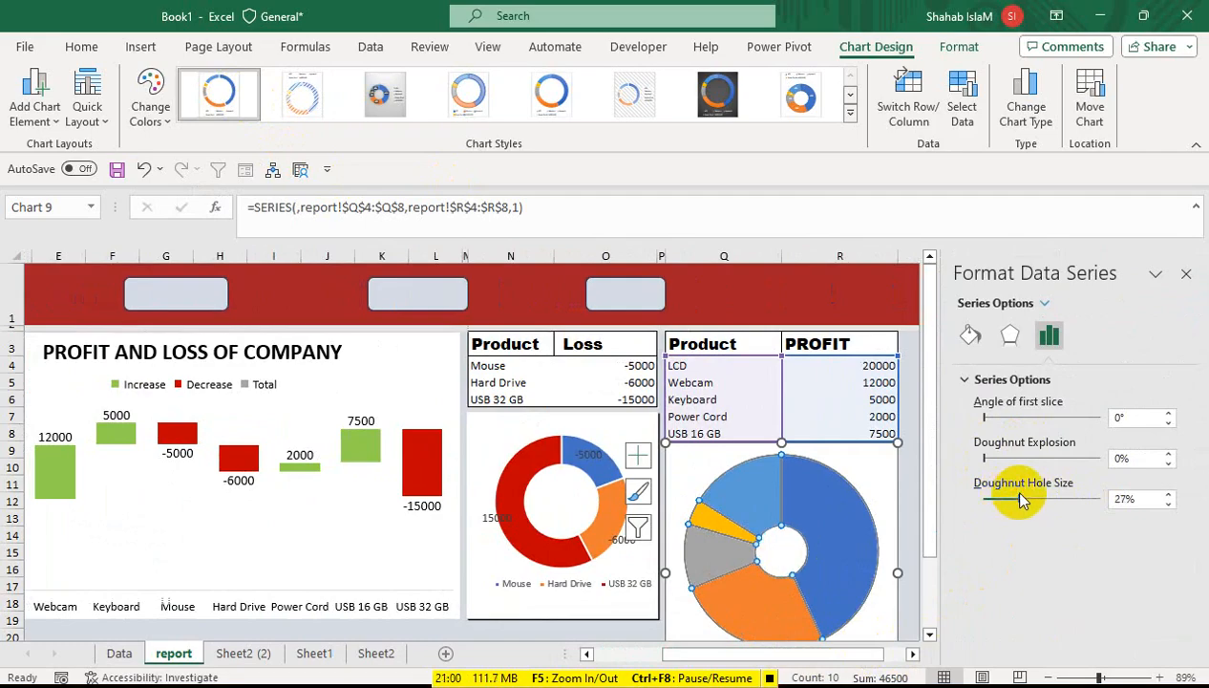
left_click(1186, 273)
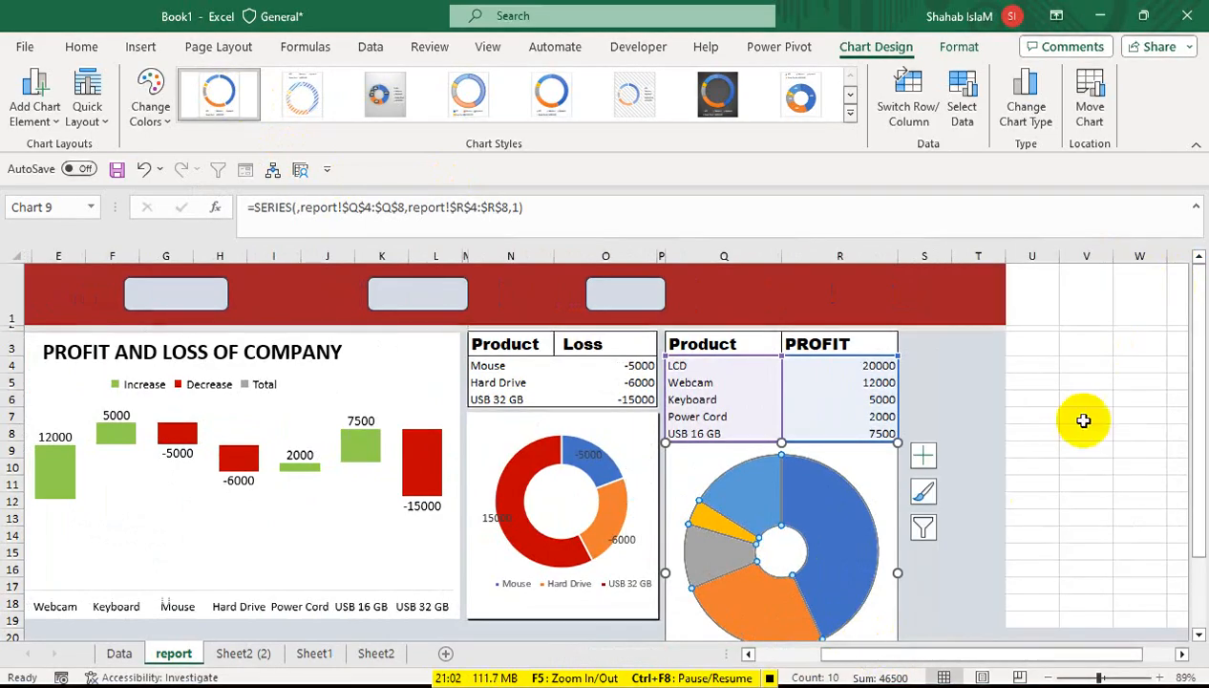
right_click(835, 487)
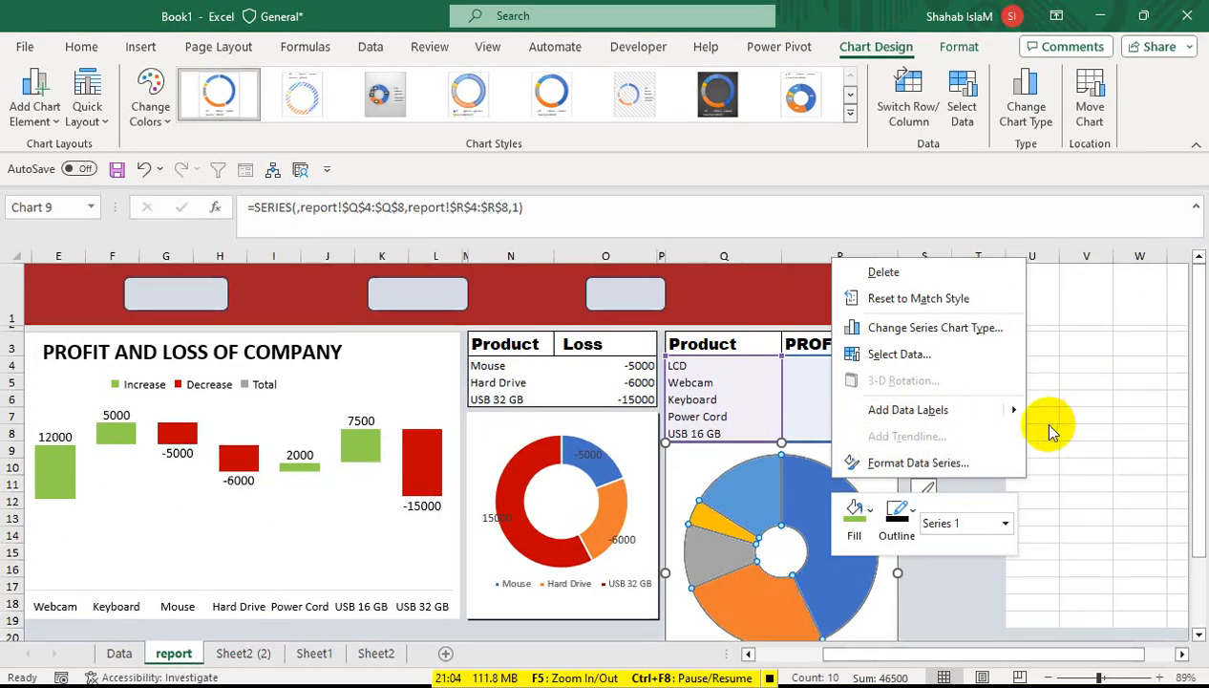
left_click(1011, 411)
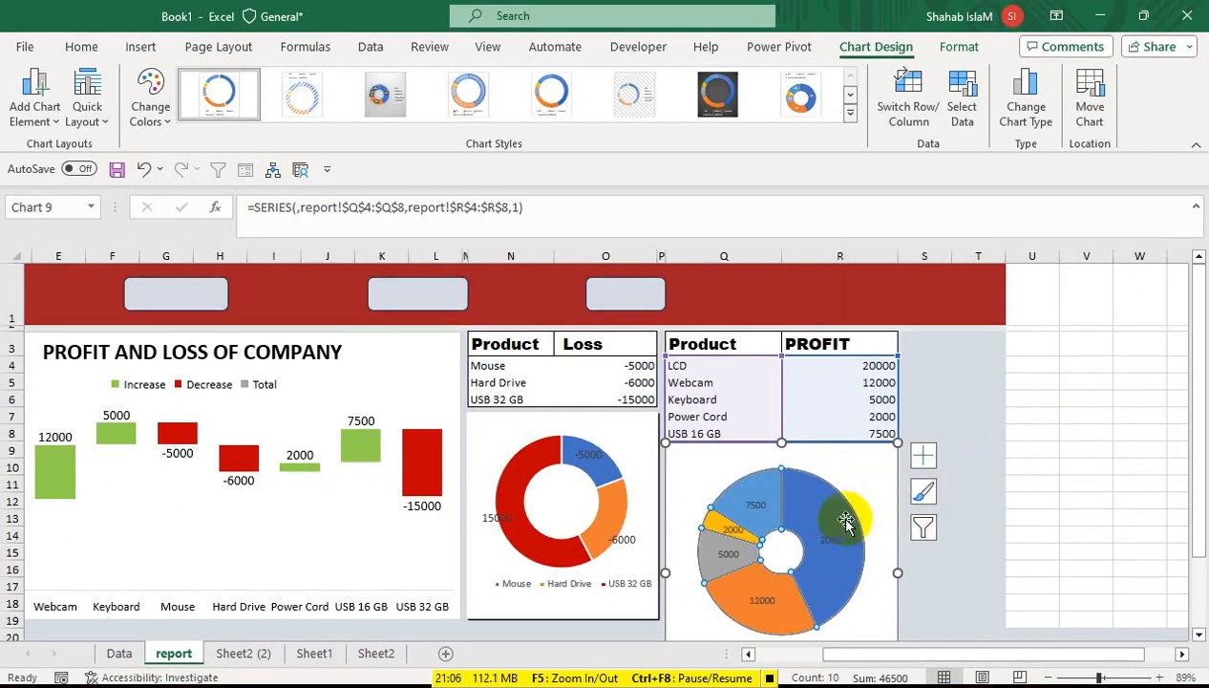
Step: Enlarge the loss doughnut chart and the profit and loss waterfall chart downward to align with the bottom of the profit chart
left_click_drag(988, 655, 909, 663)
left_click(864, 613)
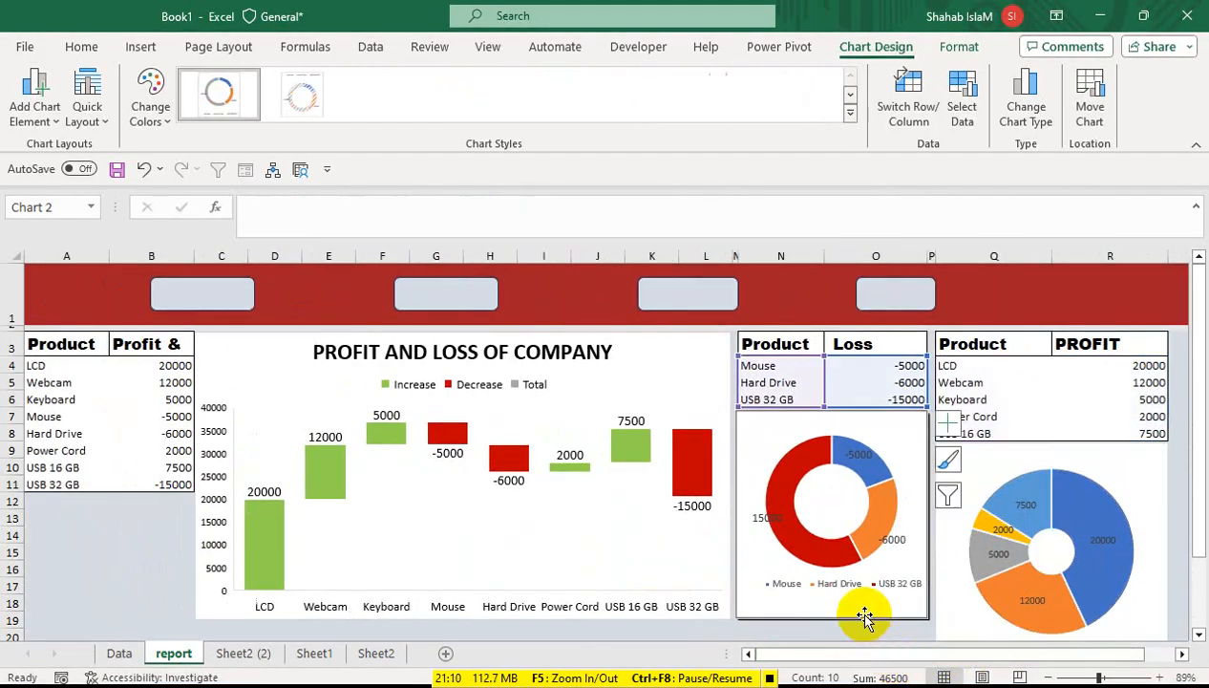
mouse_move(922, 616)
left_mouse_down()
mouse_move(921, 639)
mouse_move(932, 585)
mouse_move(932, 613)
left_mouse_up()
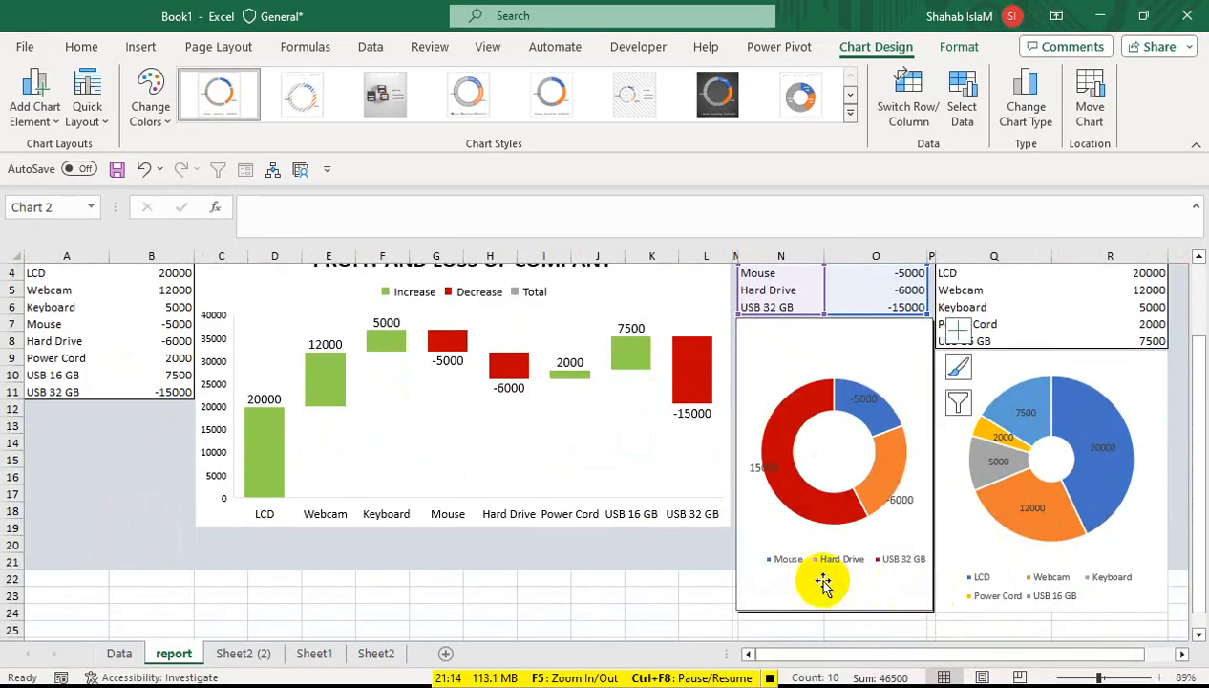
left_click(699, 514)
left_click_drag(729, 528, 730, 609)
left_click(69, 455)
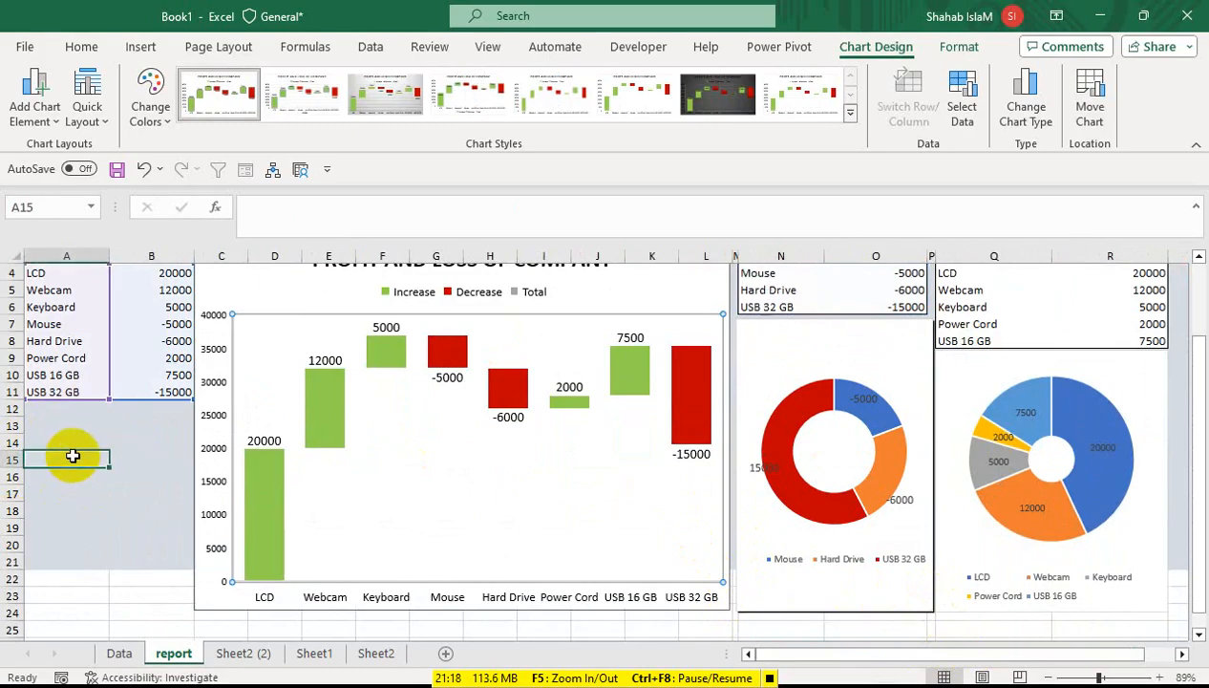
Step: Fill rows 22 to 24 with the light blue-grey background colour used behind the report
left_click_drag(6, 577, 9, 611)
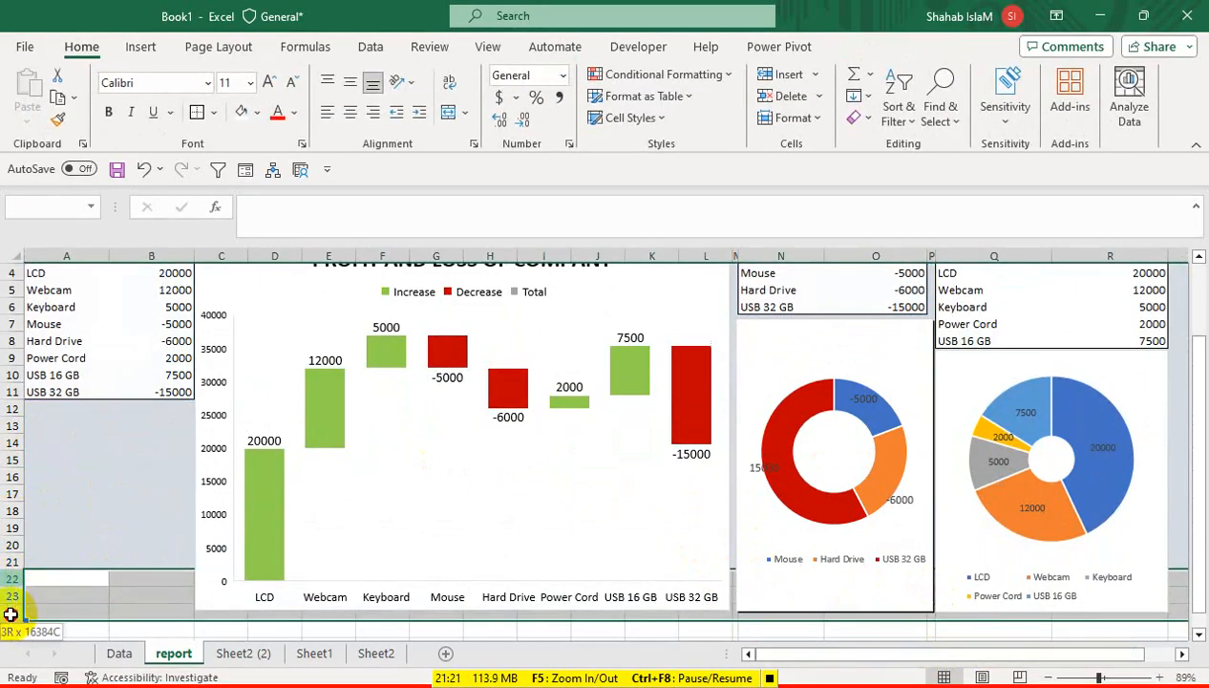
left_click(258, 117)
left_click(288, 194)
Step: Select the whole report area A1:R24 and zoom the sheet to that selection
left_click_drag(66, 608, 1154, 271)
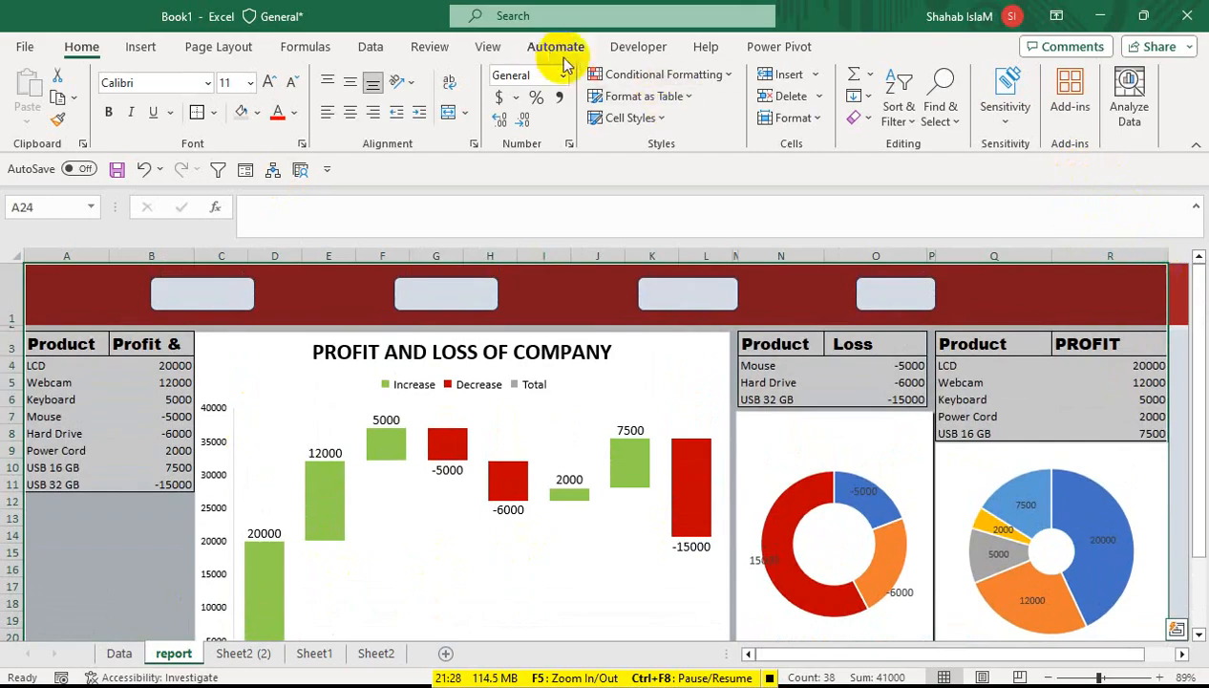
left_click(489, 46)
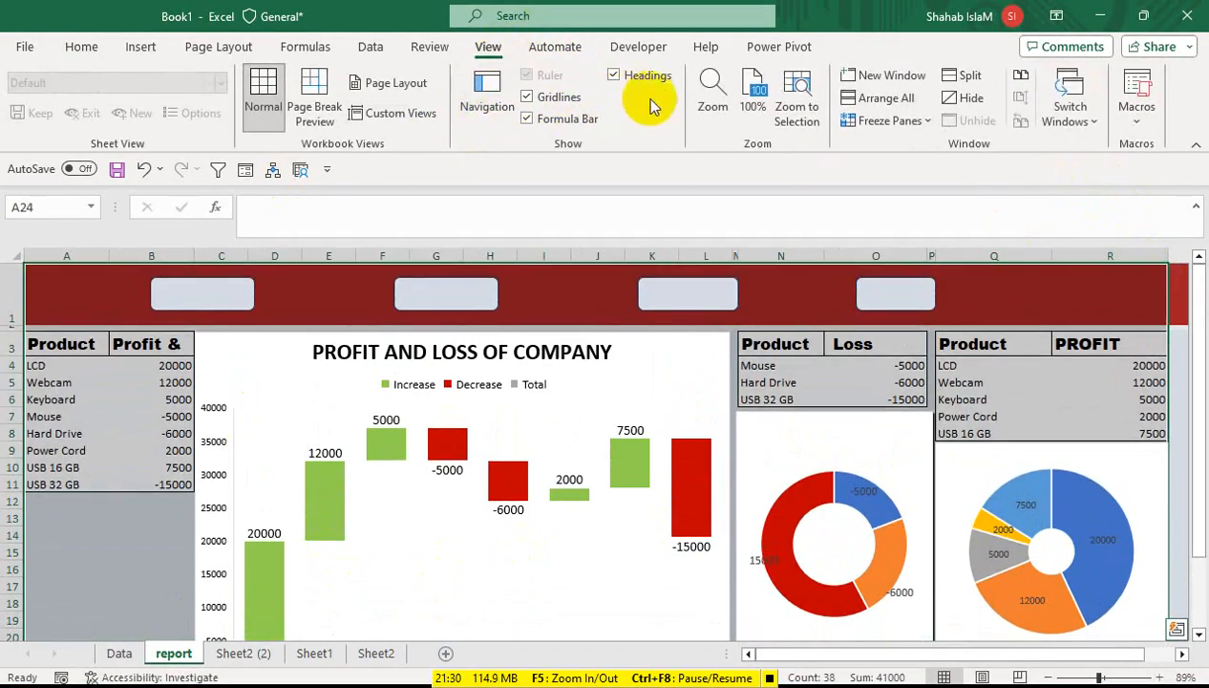
left_click(812, 123)
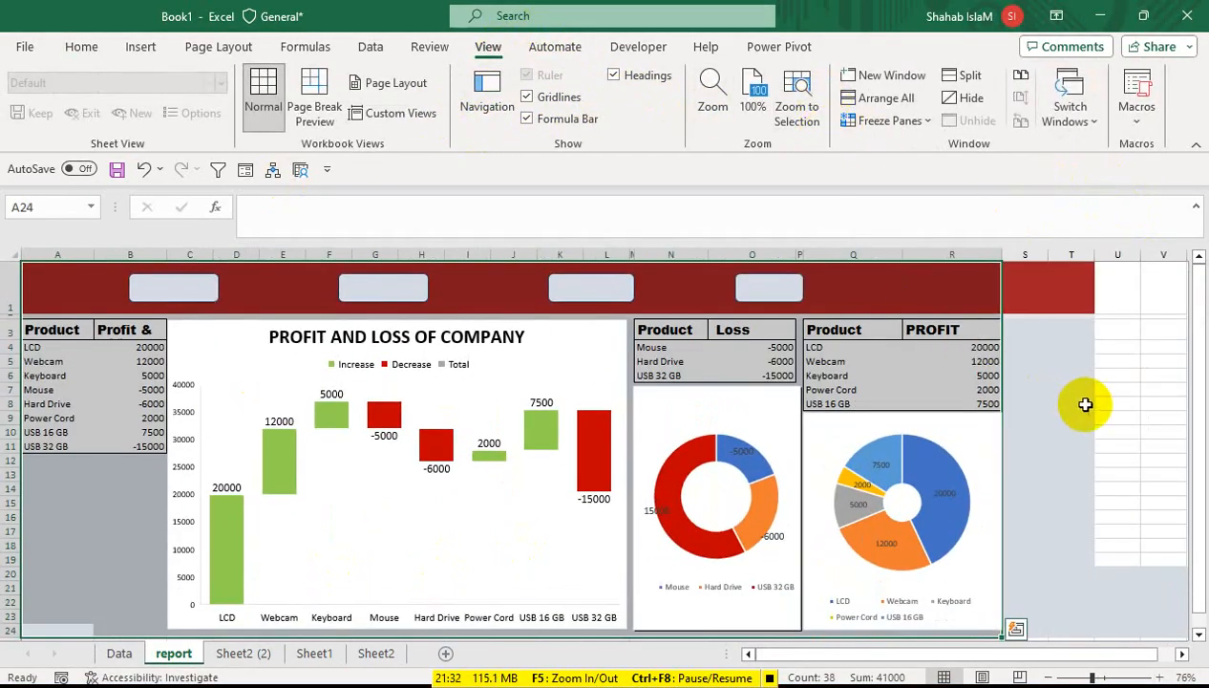
Step: Extend the red banner fill in row 1 and the background fill in row 2 across to column W
left_click(1085, 404)
left_click_drag(1154, 278, 1190, 291)
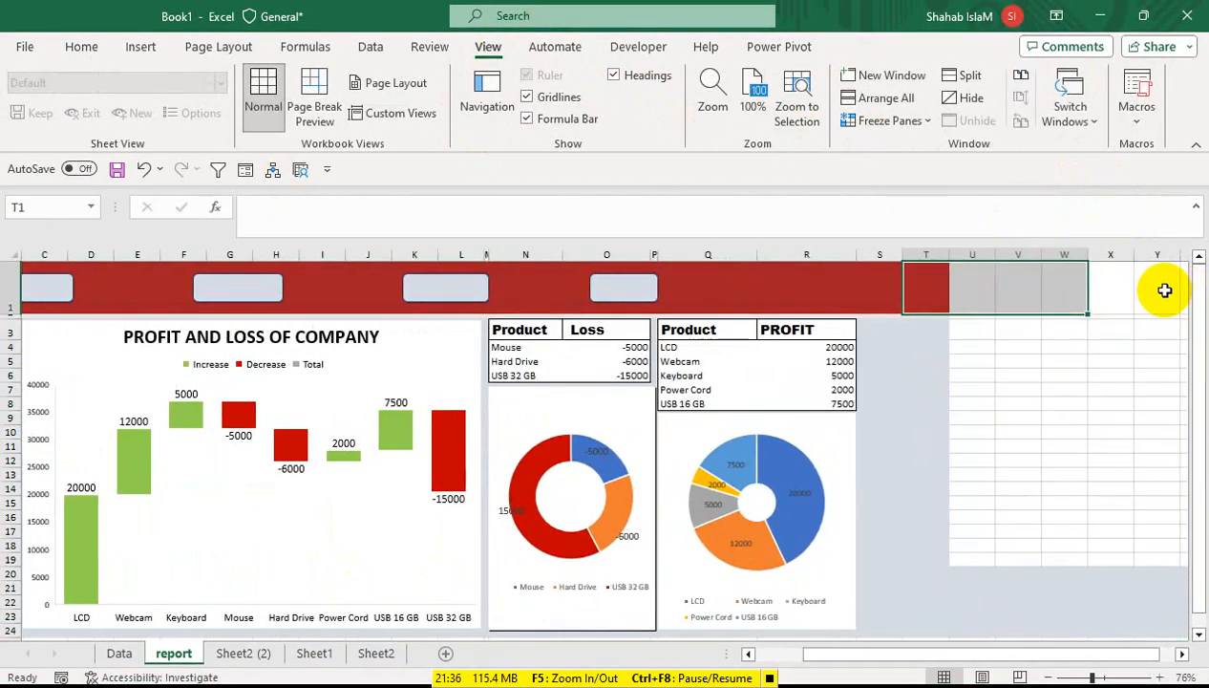
left_click_drag(888, 292, 1059, 315)
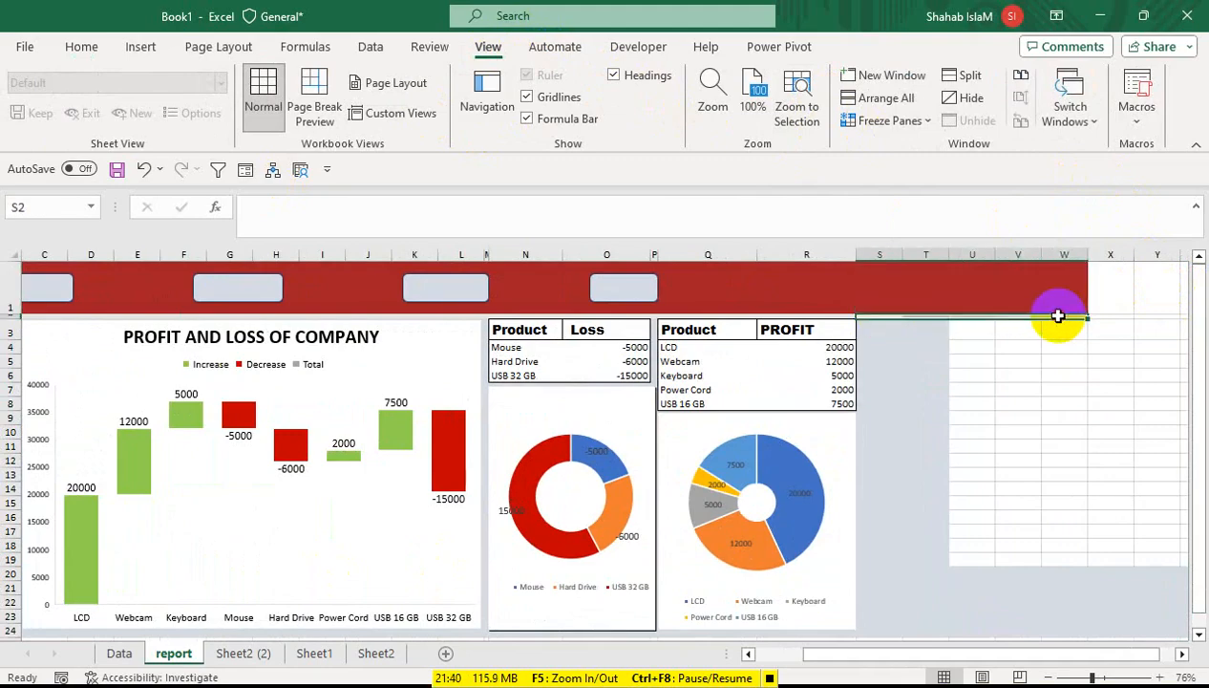
Step: Extend the light blue-grey background fill over S3:W19 and zoom the sheet to fit the dashboard range A1:U23
left_click(900, 327)
left_click_drag(894, 324, 1076, 553)
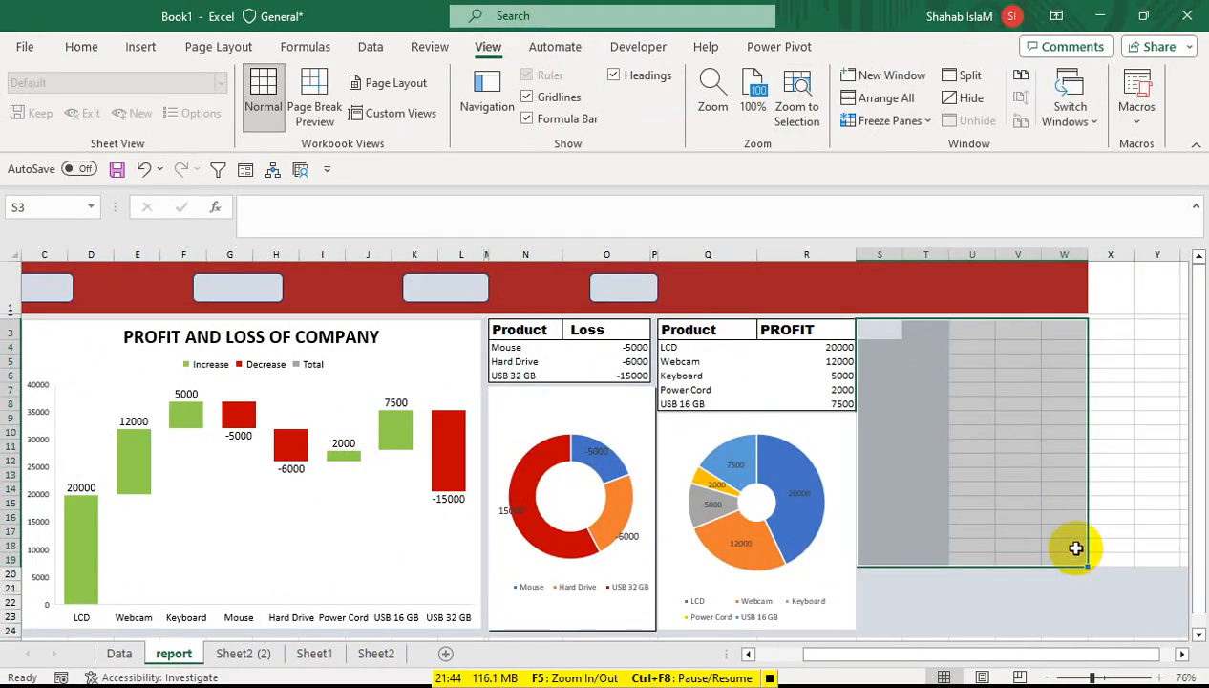
left_click_drag(953, 617, 7, 264)
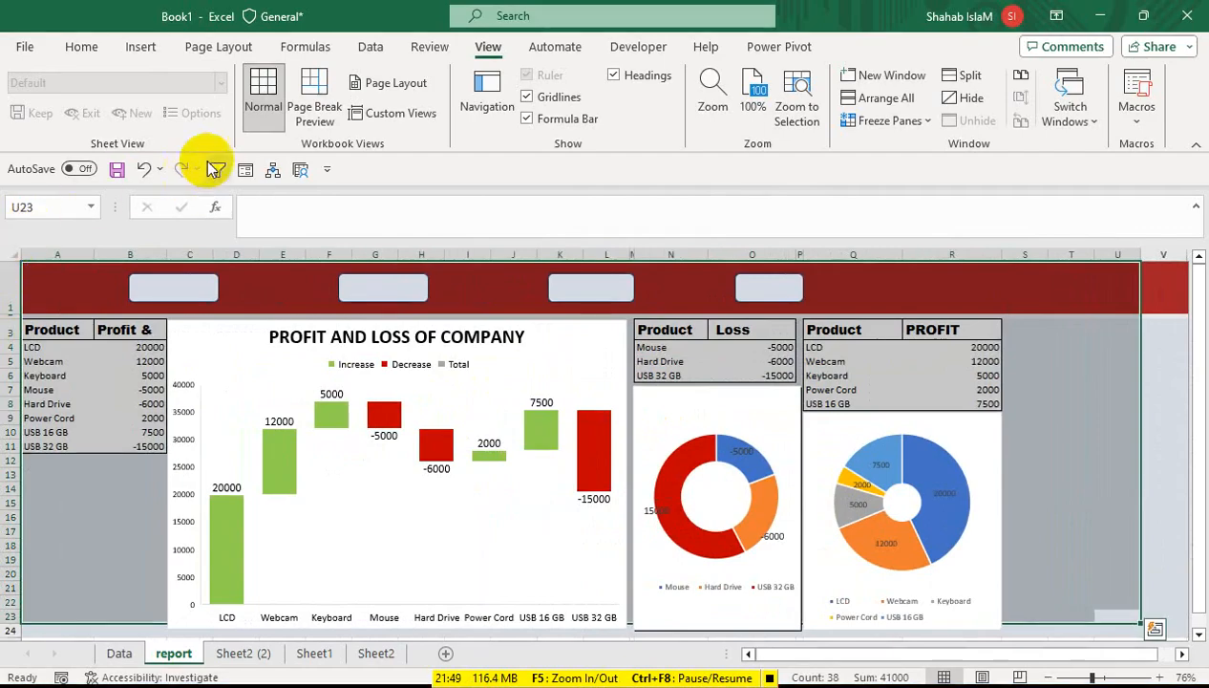
left_click(798, 115)
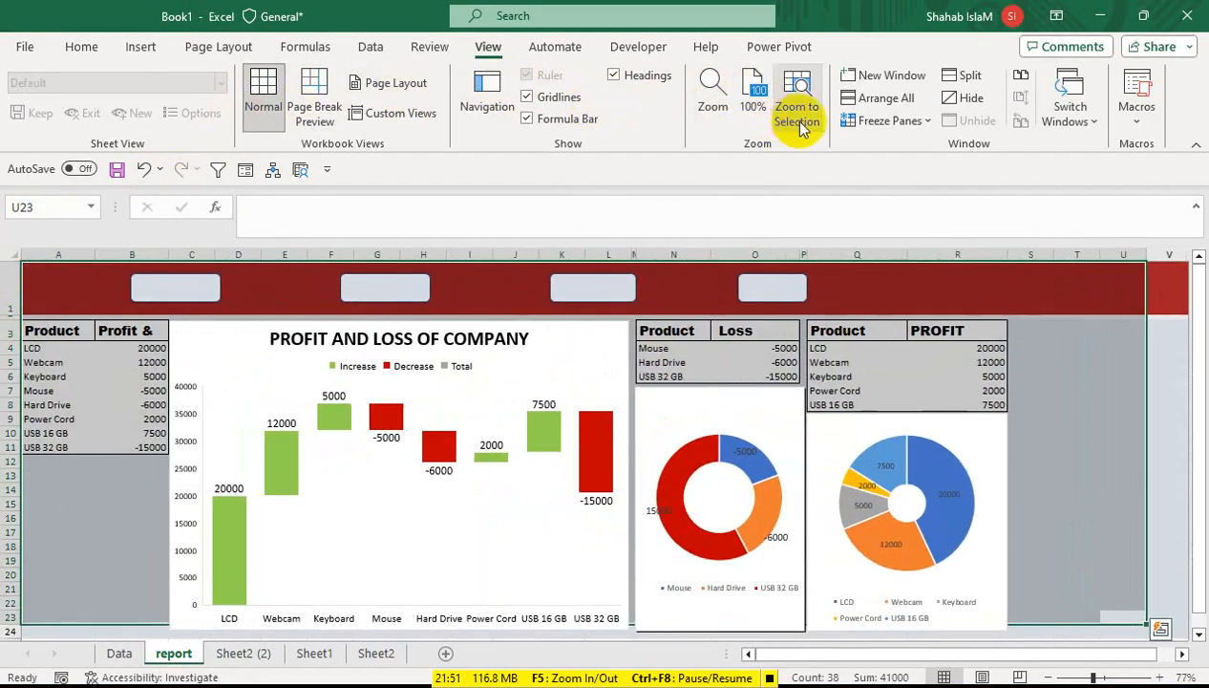
left_click(1106, 459)
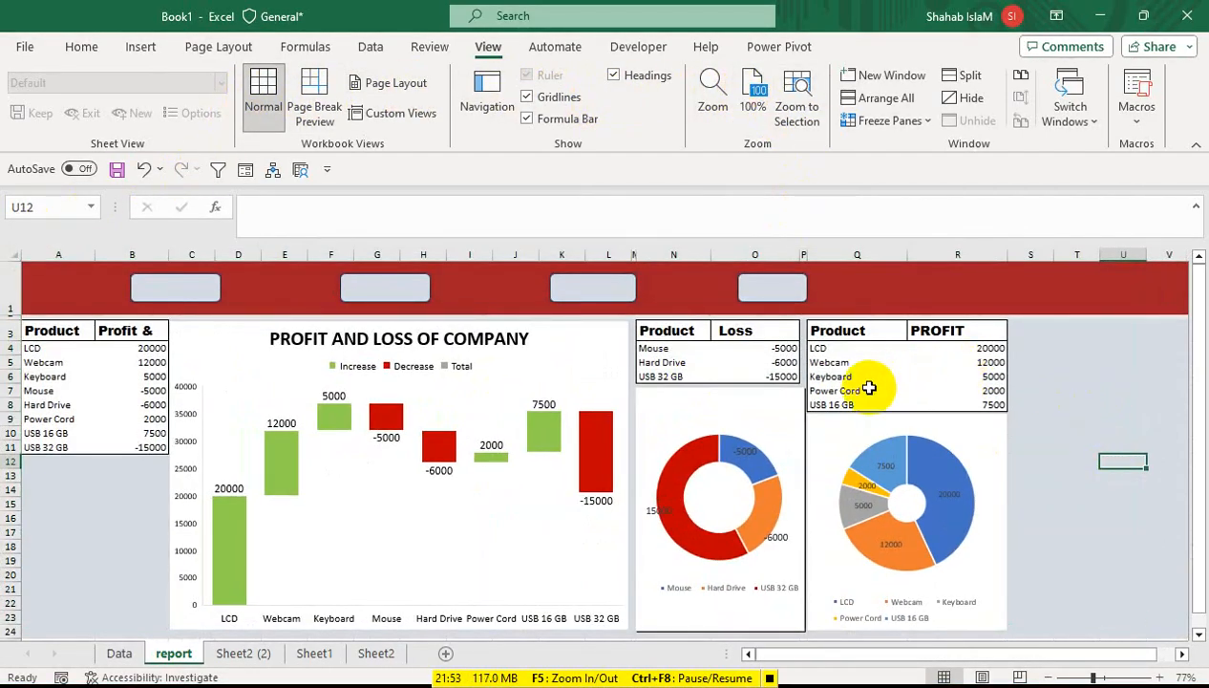
Step: Nudge the profit doughnut chart slightly down to leave a small gap beneath the PROFIT table
left_click(824, 434)
key("Down")
key("Down")
key("Down")
key("Down")
key("Down")
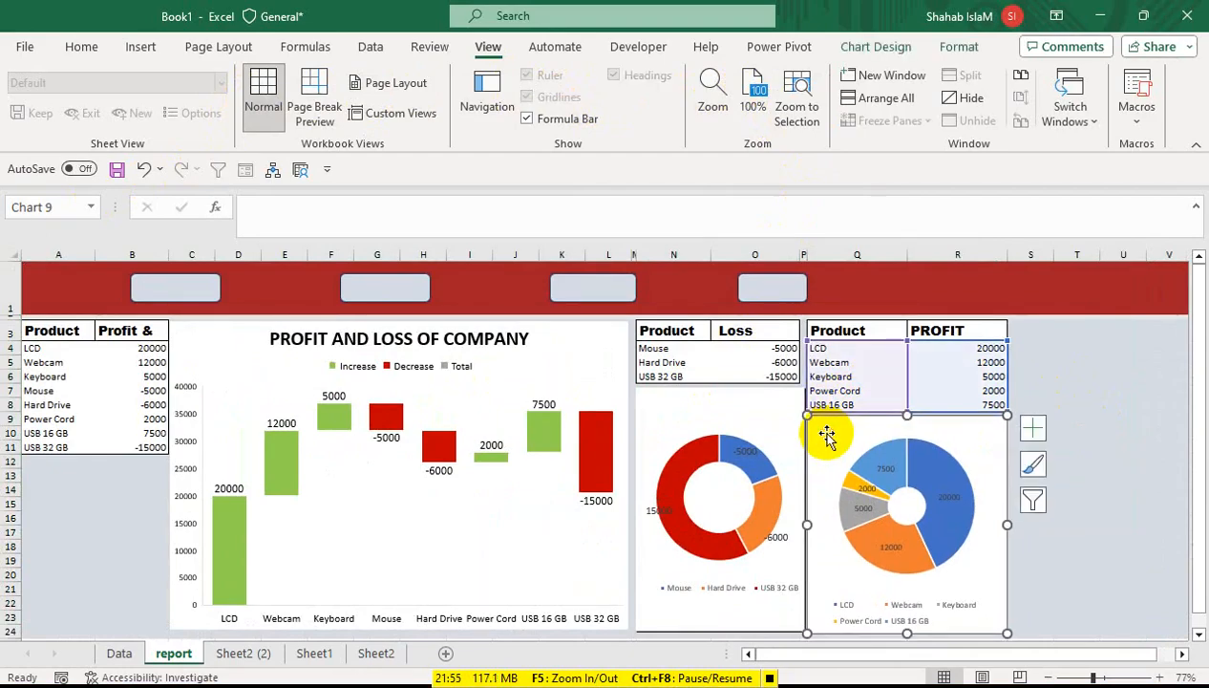
left_click(767, 432)
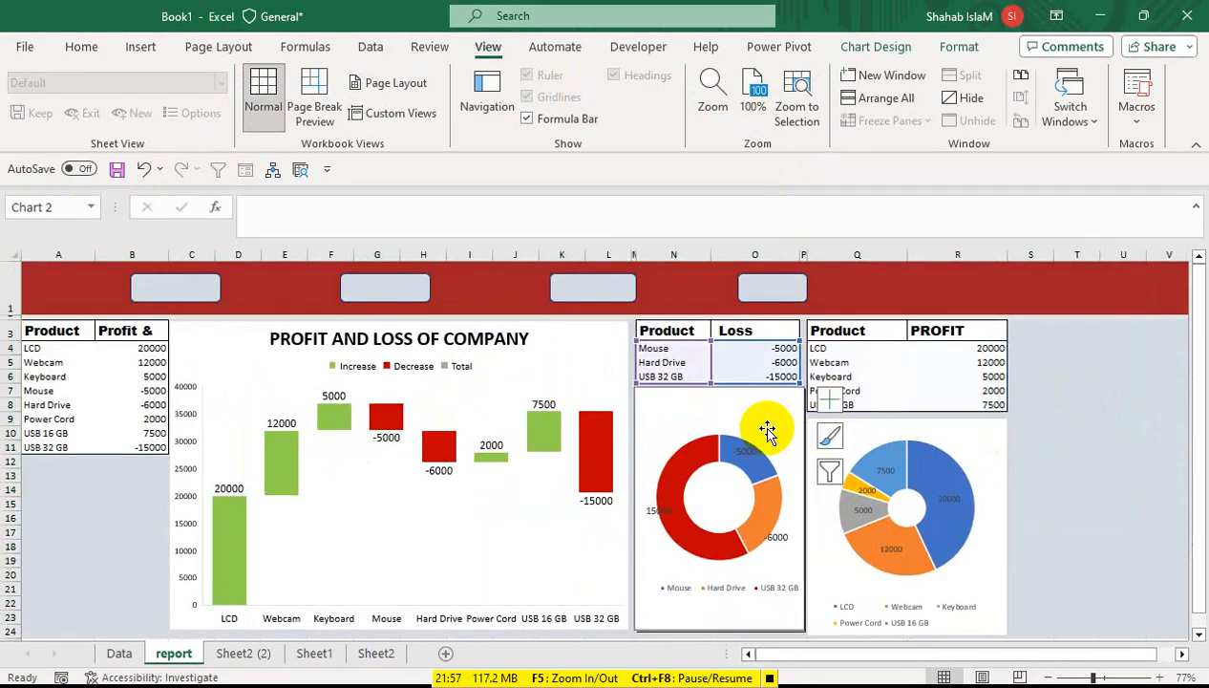
Step: Give the profit doughnut chart a black shape outline
left_click(999, 445)
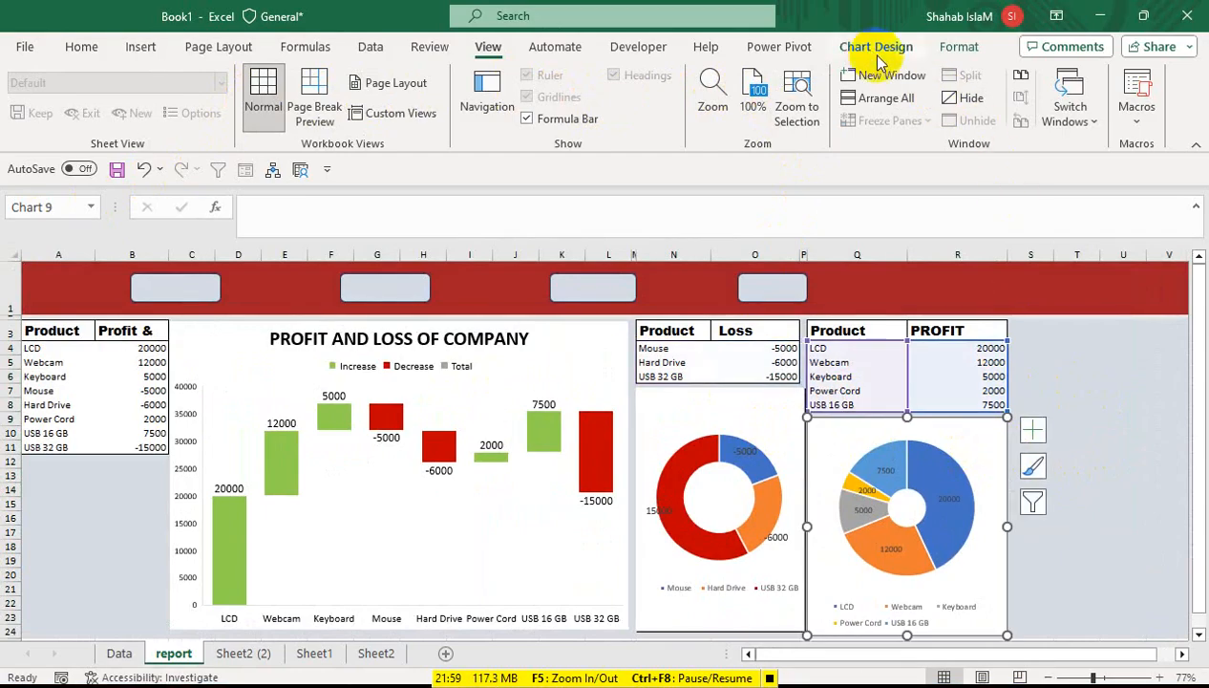
left_click(953, 57)
left_click(535, 97)
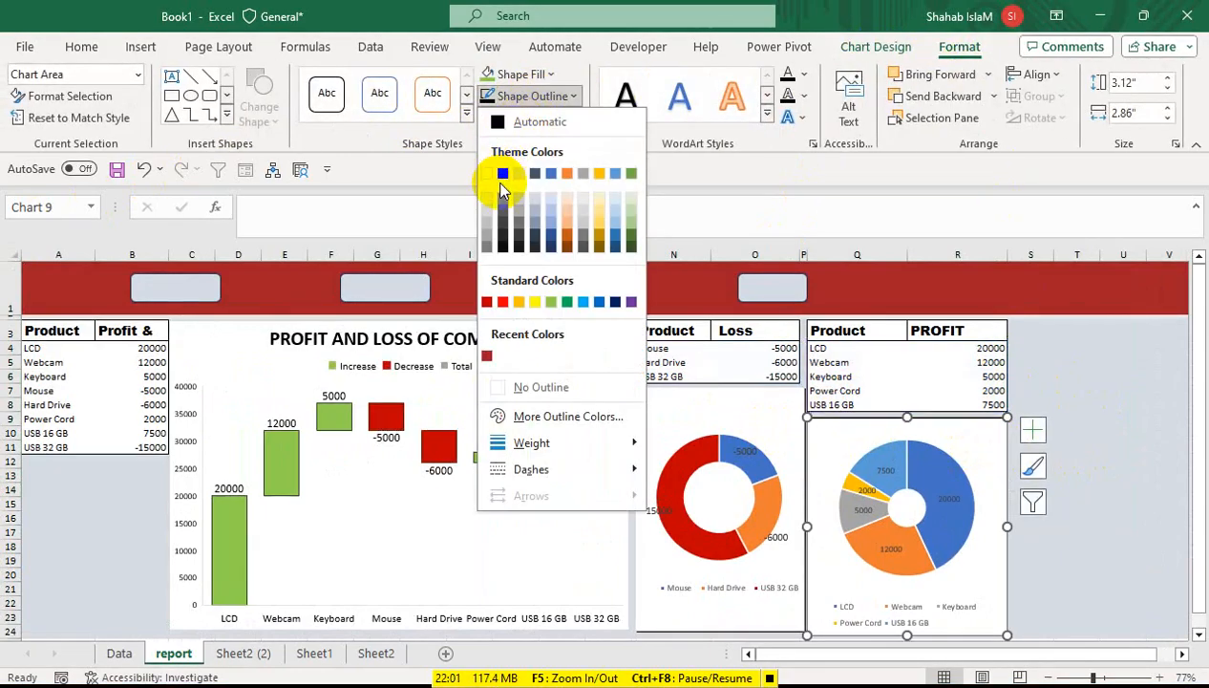
left_click(502, 176)
left_click(1043, 402)
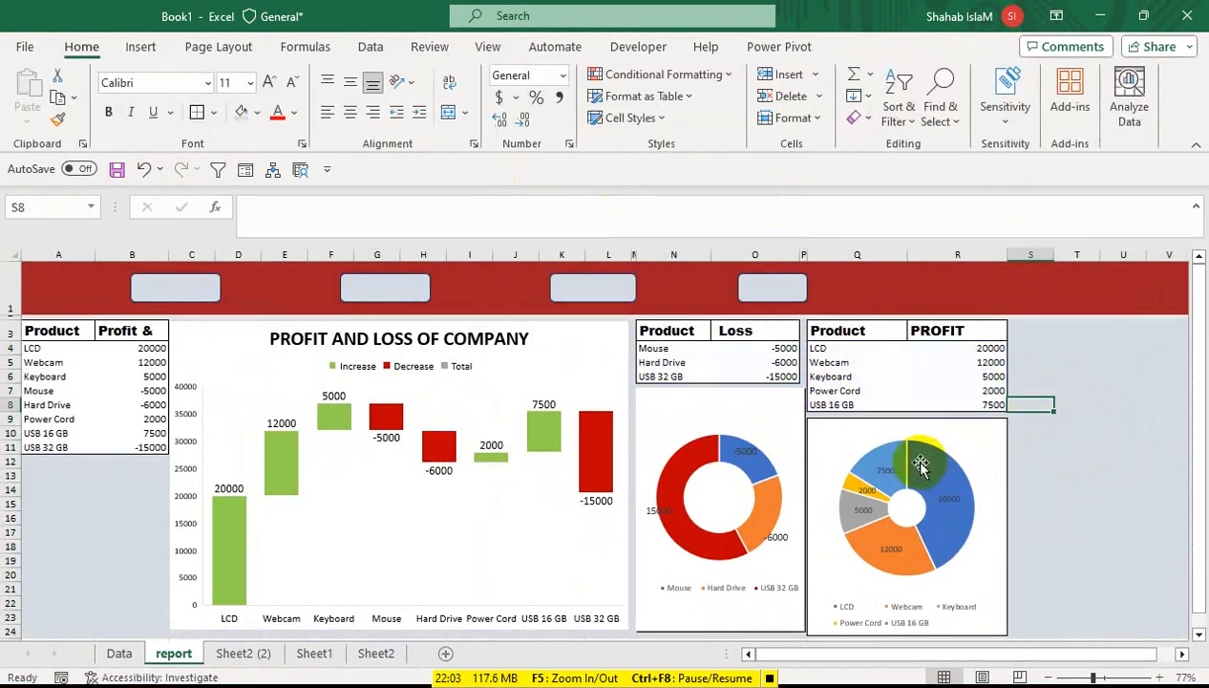
Step: Shift the profit doughnut chart slightly right, away from the loss doughnut chart
key("Right")
mouse_move(896, 464)
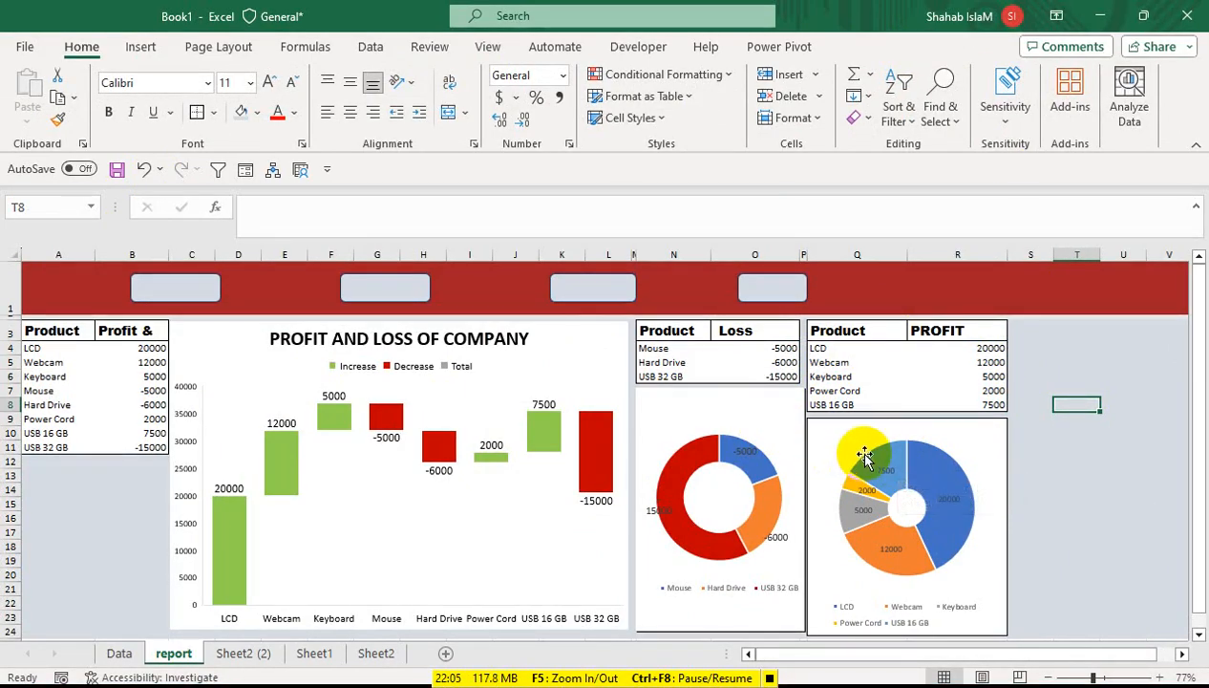
left_click(873, 440)
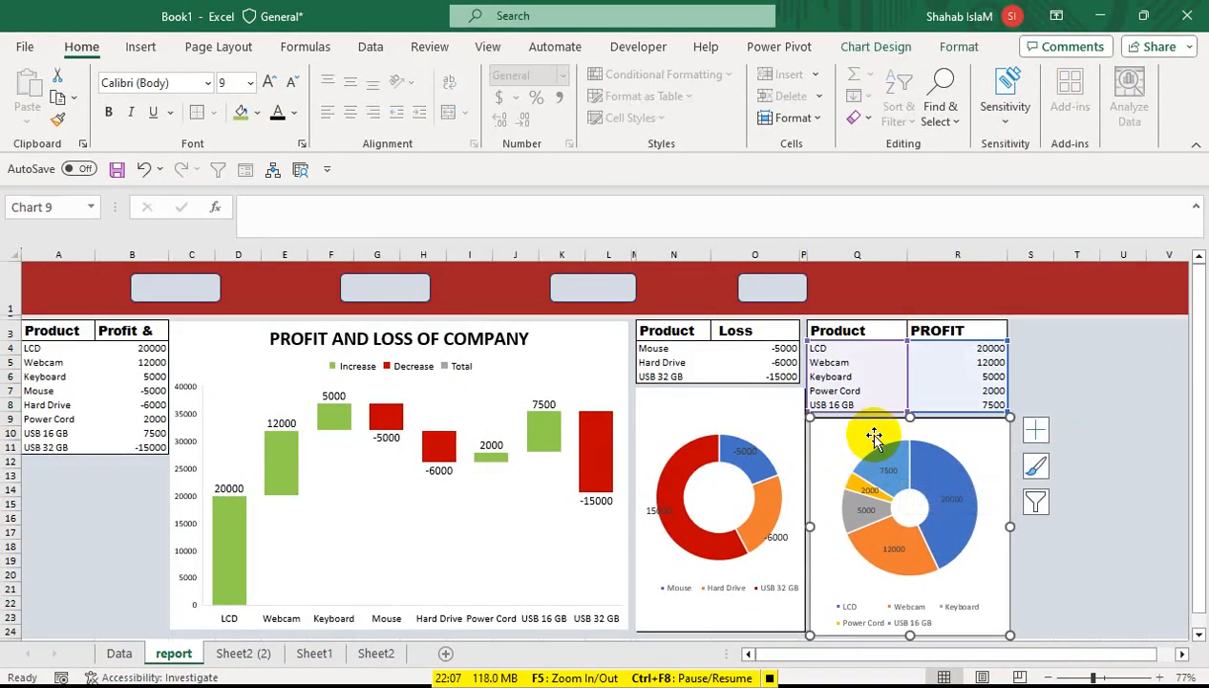
left_click(804, 255)
left_click_drag(809, 254, 816, 254)
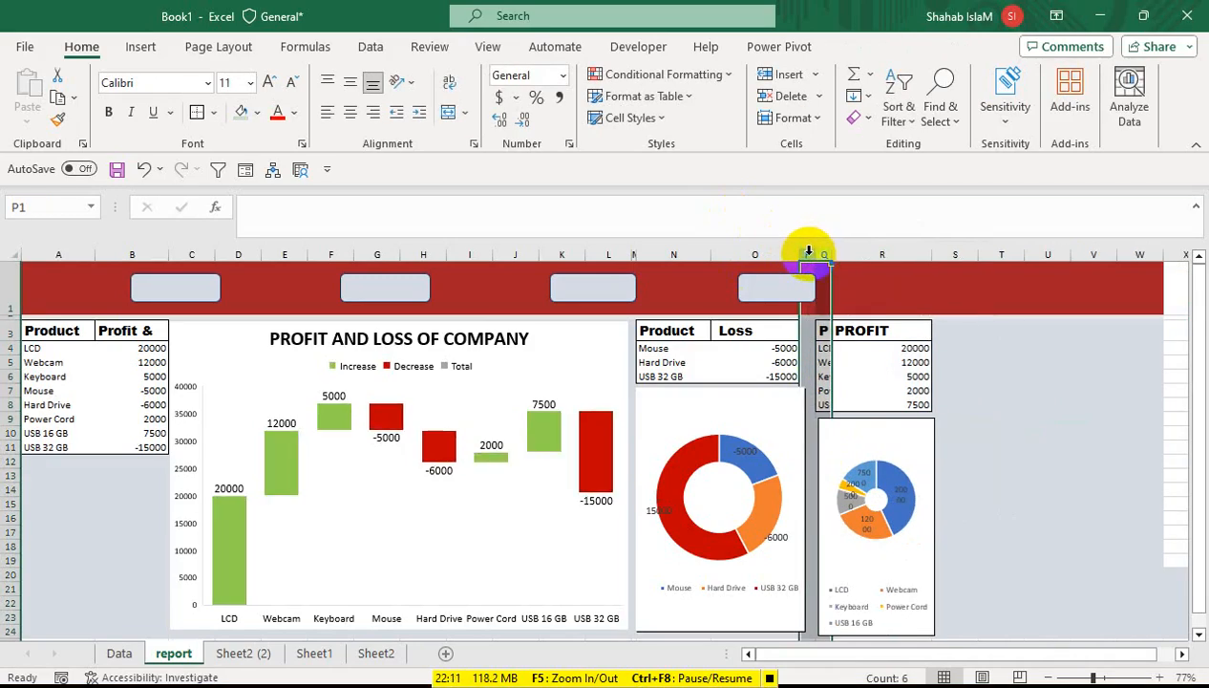
left_click_drag(807, 254, 906, 254)
left_click(1119, 448)
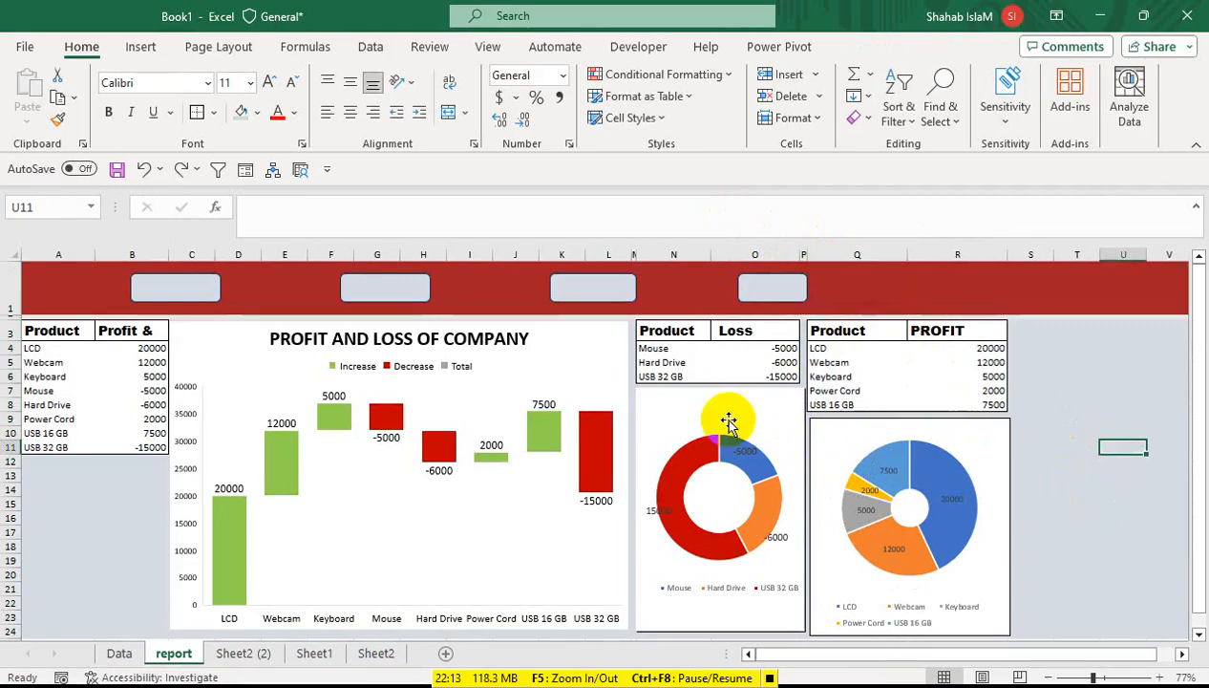
Step: Widen the narrow spacer column P slightly and give the loss doughnut chart a black shape outline
left_click_drag(806, 253, 811, 254)
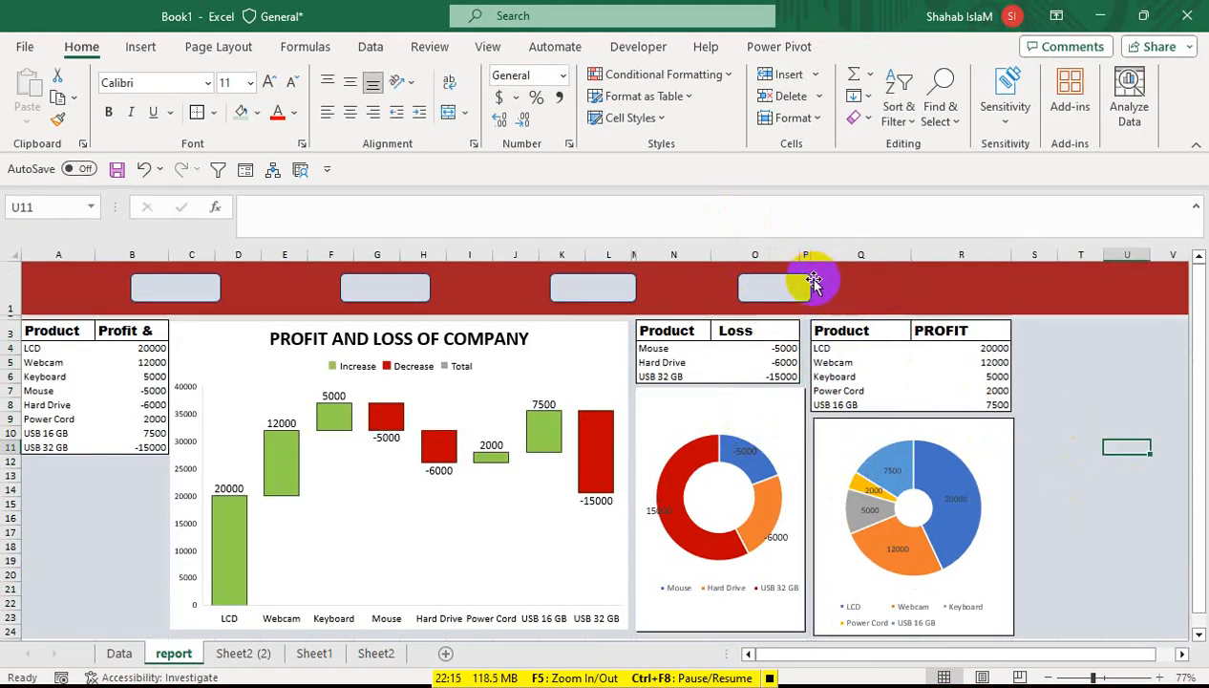
left_click(745, 417)
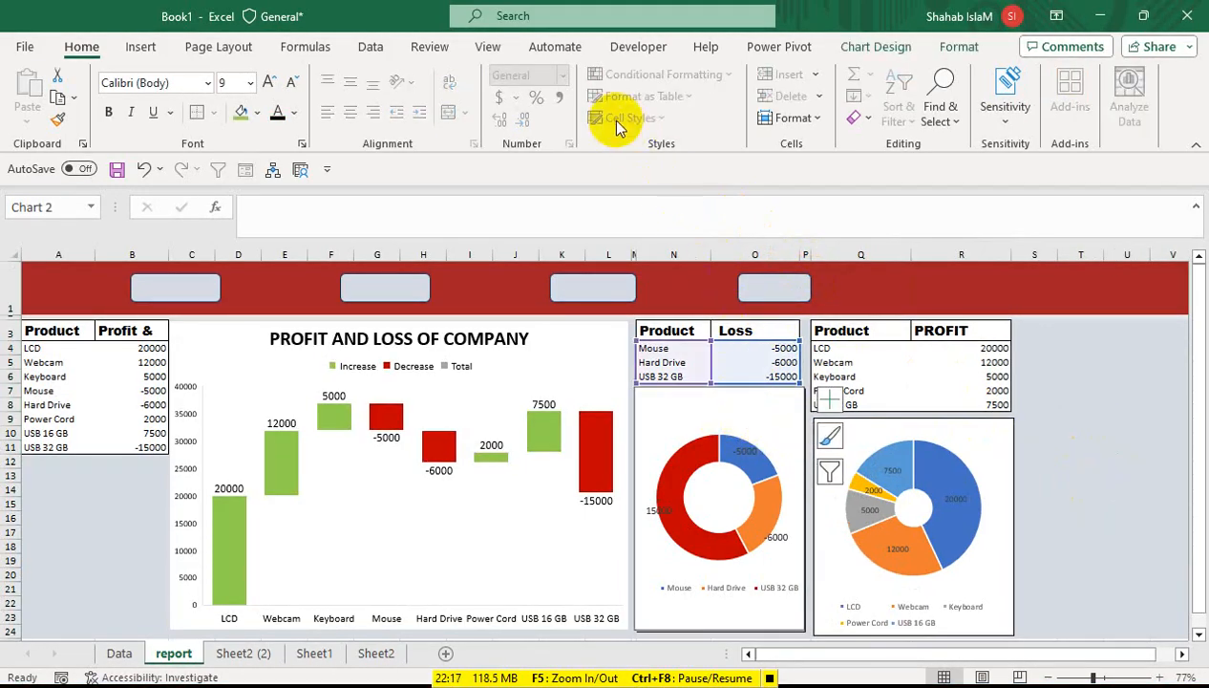
left_click(959, 46)
left_click(547, 100)
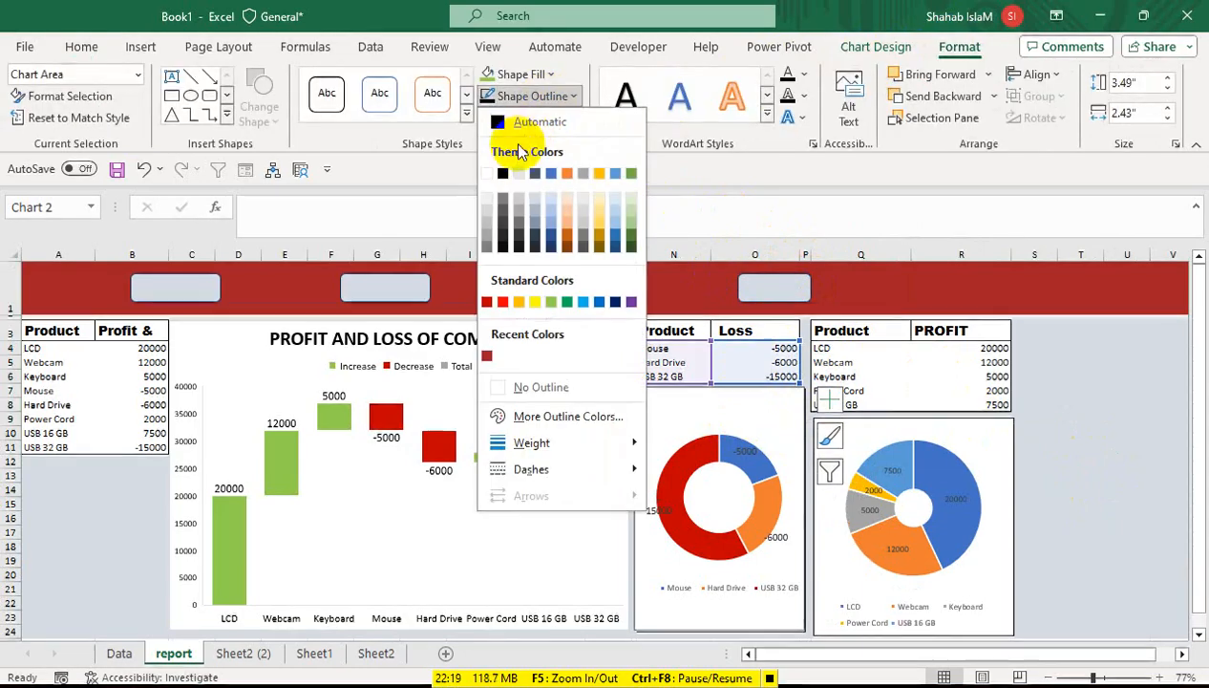
left_click(504, 175)
left_click(1112, 437)
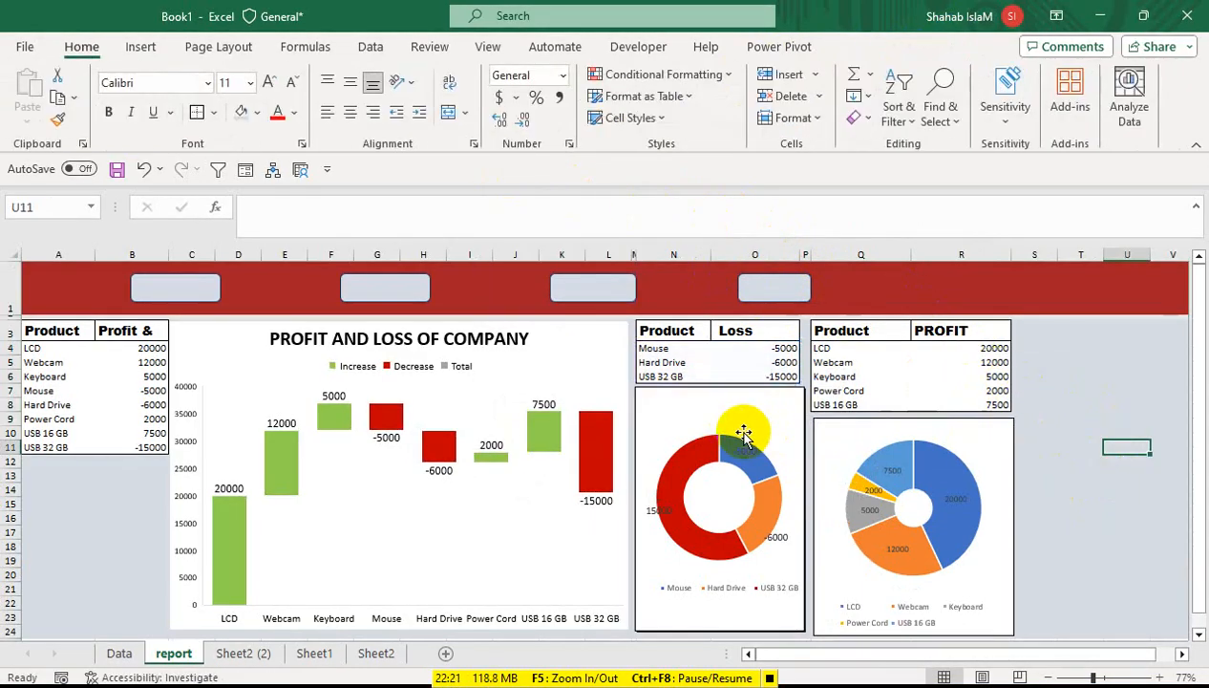
Step: Nudge the loss doughnut chart down and slightly right so its bottom edge lines up with the profit doughnut chart
left_click(736, 424)
left_click(742, 432)
left_click(701, 569)
key("Down")
key("Down")
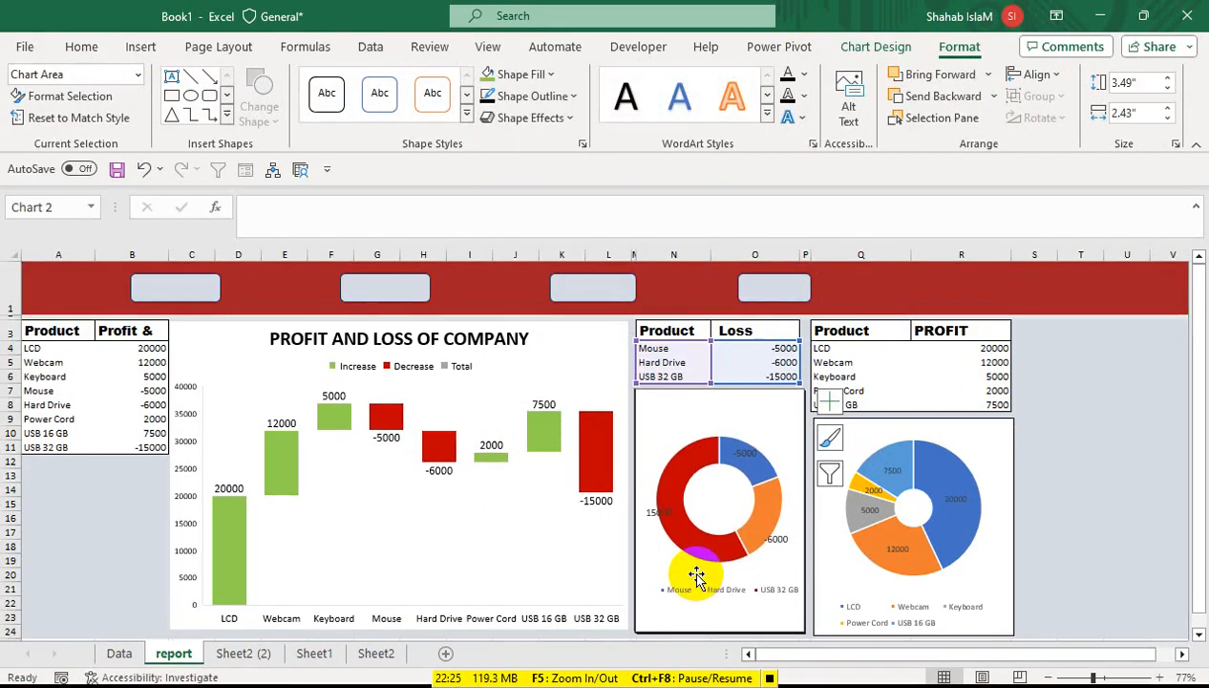
key("Right")
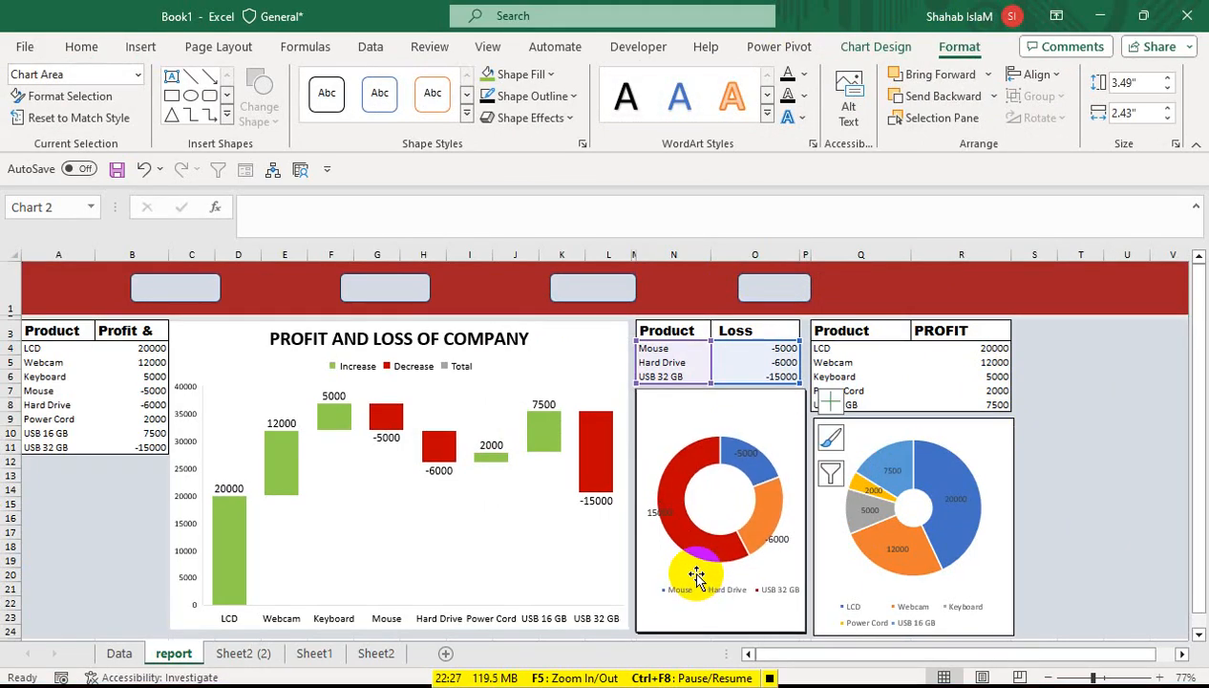
key("Down")
key("Down")
key("Down")
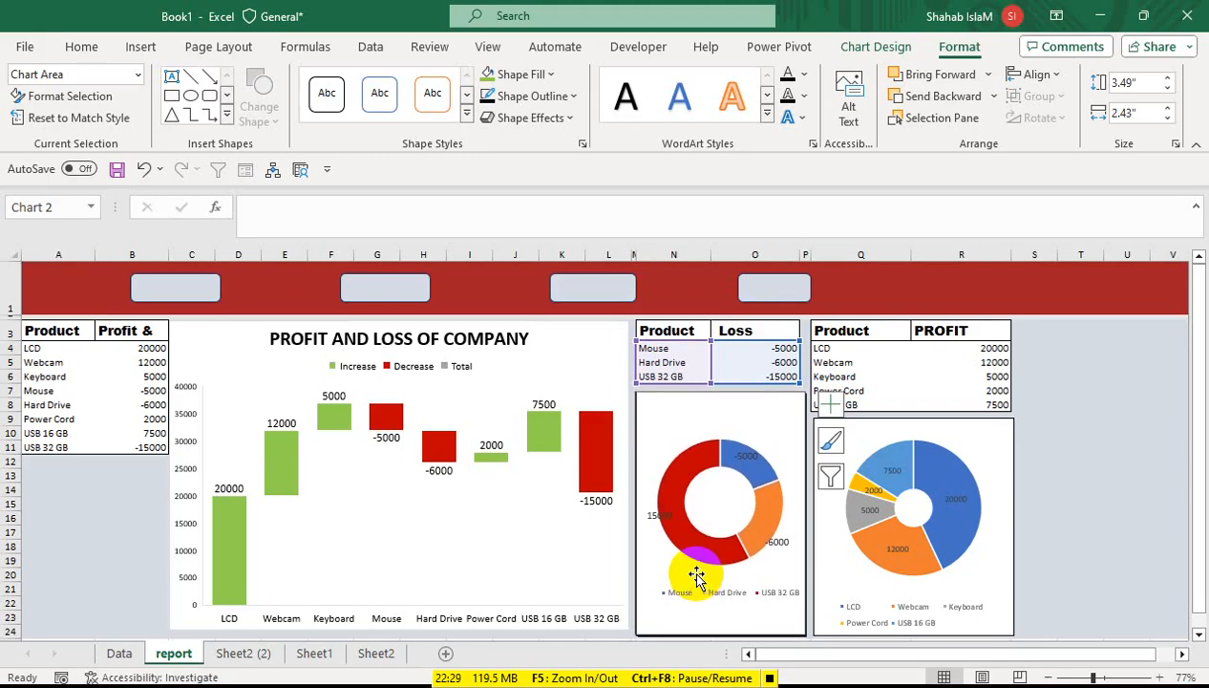
Step: Reduce the profit doughnut chart's height to 3.08" by lowering its upper edge away from the PROFIT table
left_click(893, 417)
left_click_drag(912, 415, 912, 420)
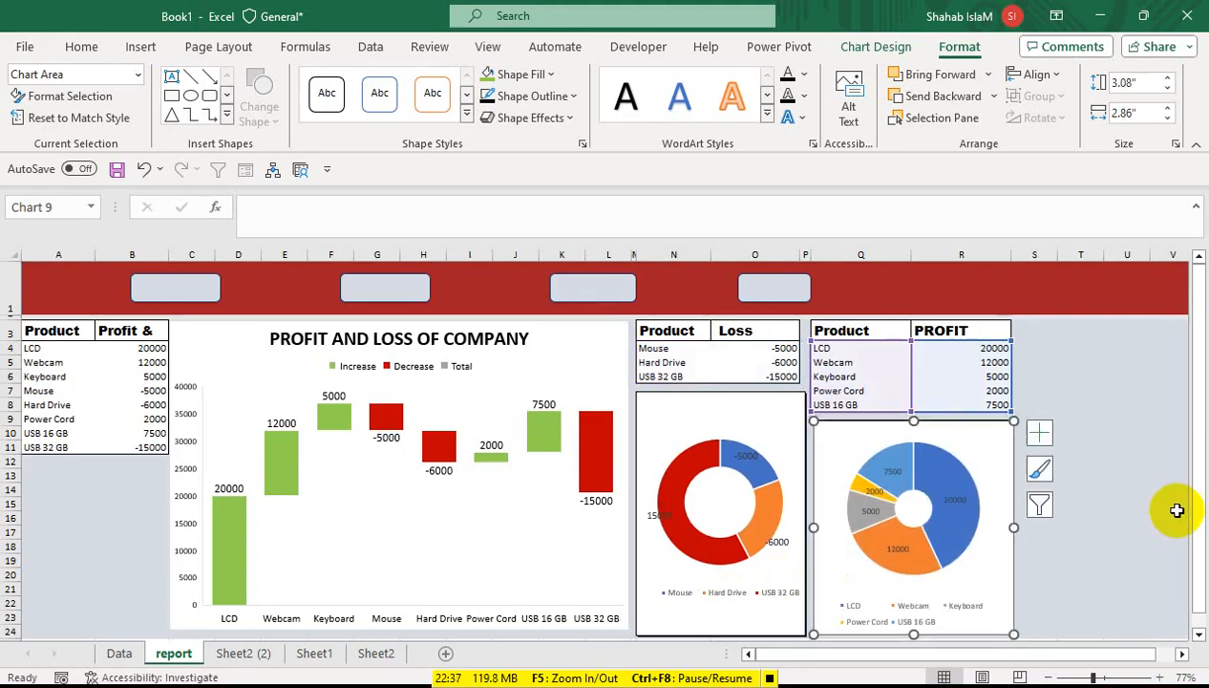
left_click(1173, 406)
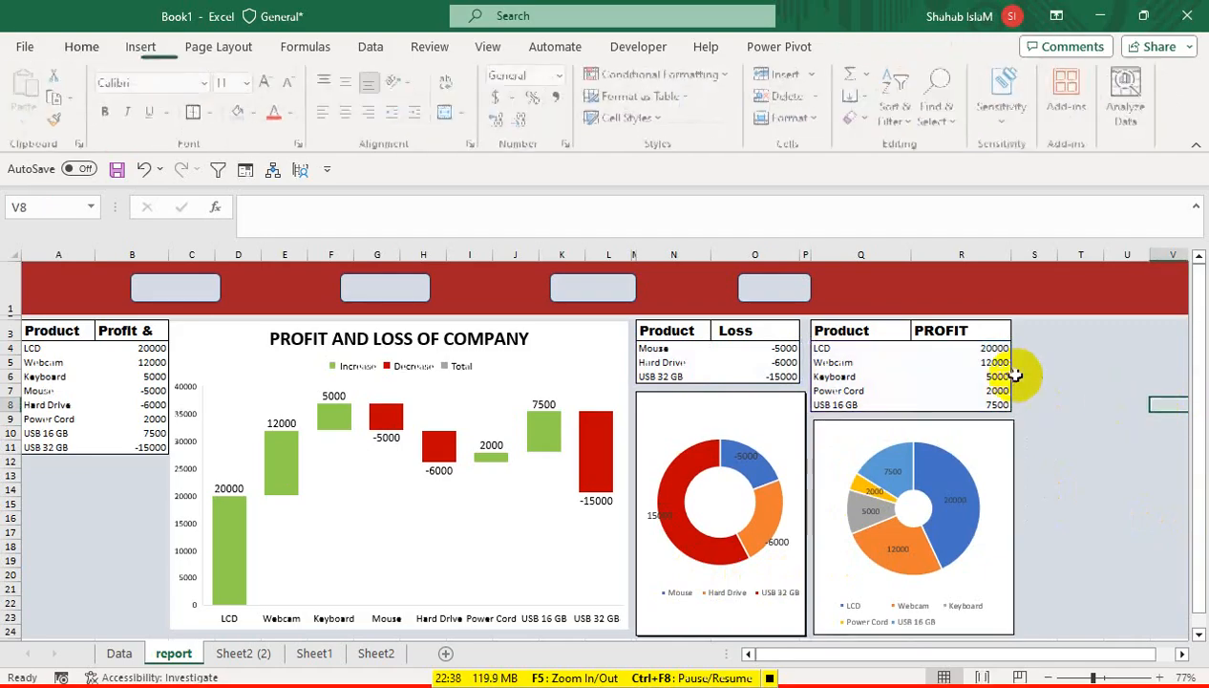
Step: Give the PROFIT AND LOSS OF COMPANY waterfall chart a black shape outline
left_click(568, 361)
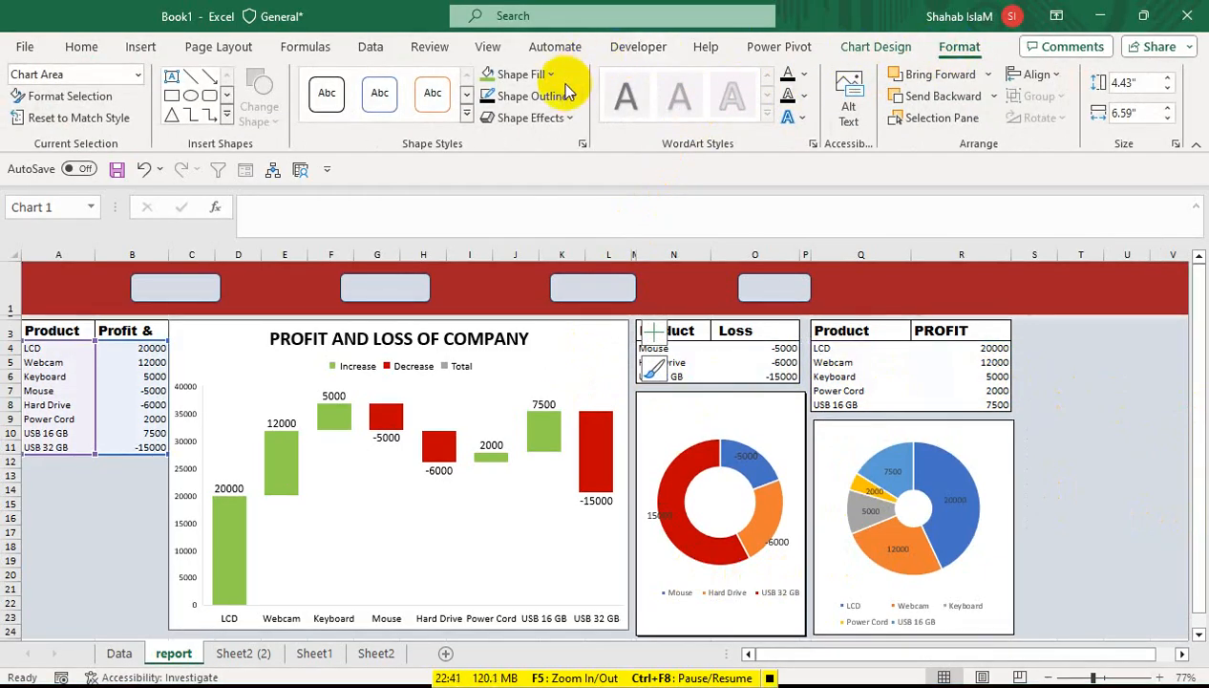
left_click(540, 95)
left_click(489, 174)
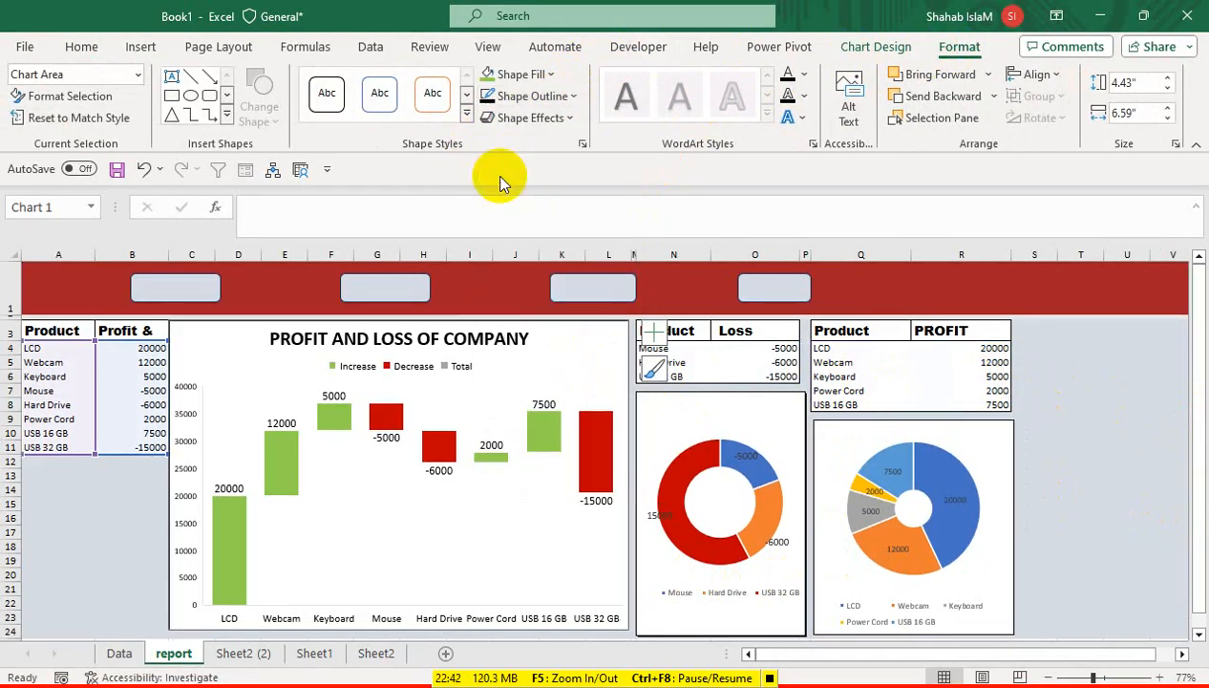
left_click(59, 530)
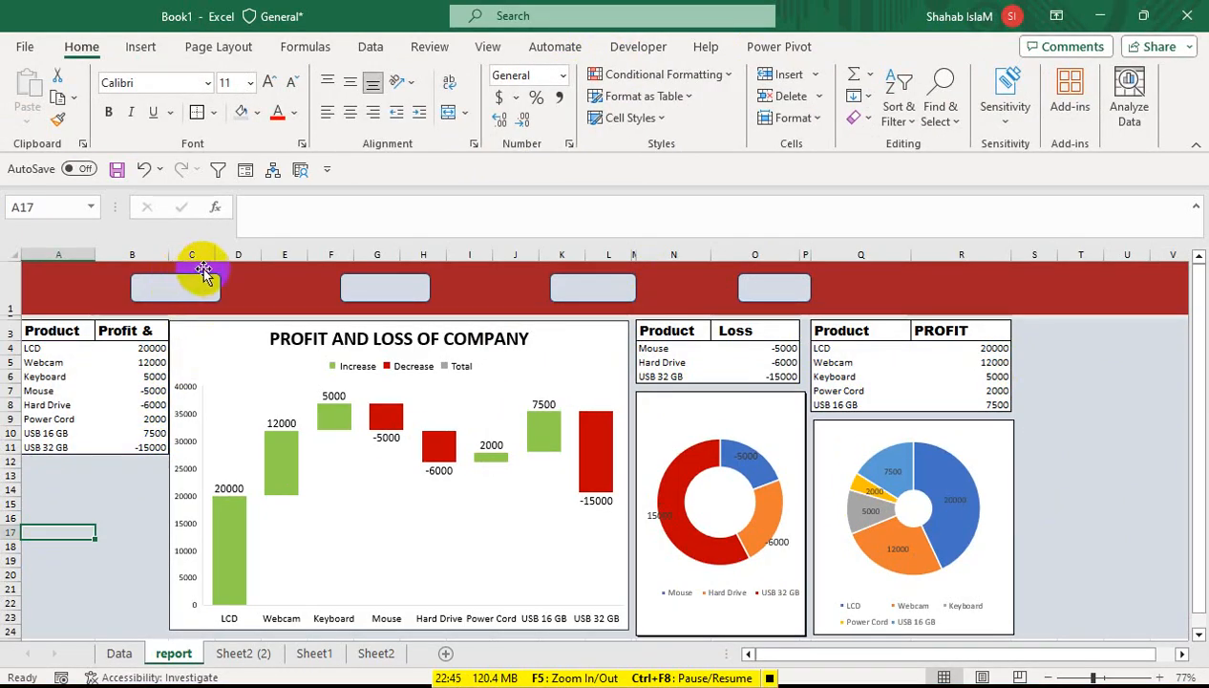
Step: Move the waterfall chart slightly right and widen the narrow spacer column M beside it
left_click(201, 326)
left_click_drag(201, 326, 203, 326)
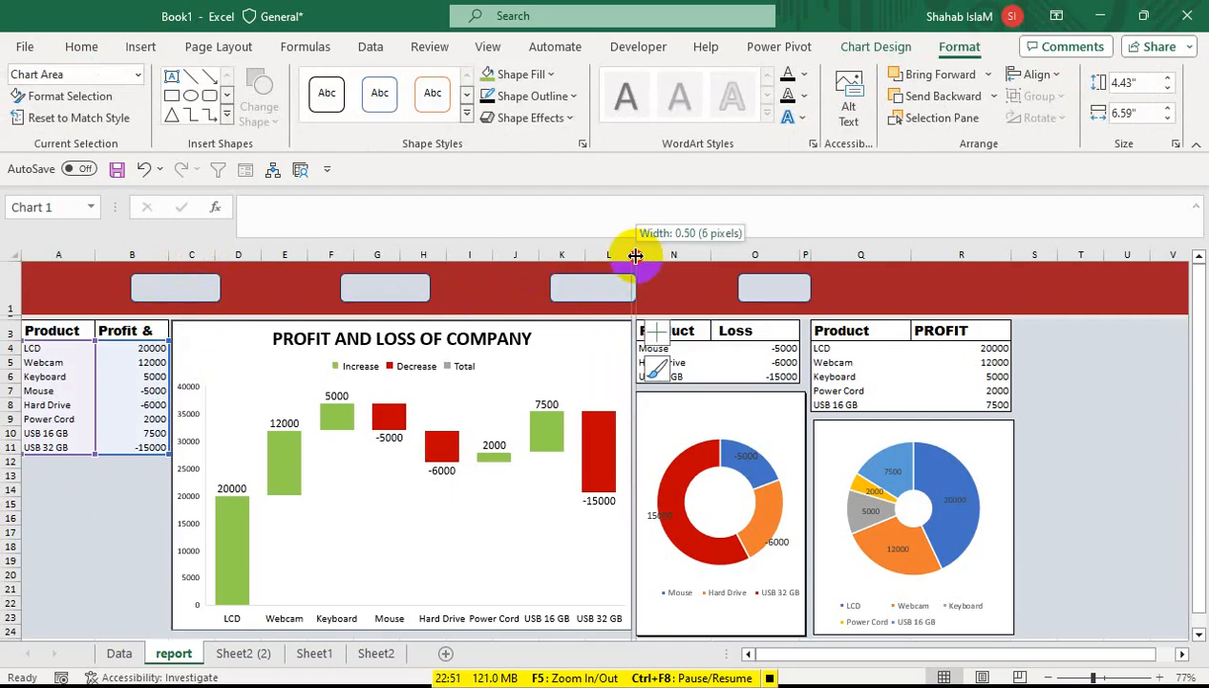
left_click_drag(636, 256, 642, 253)
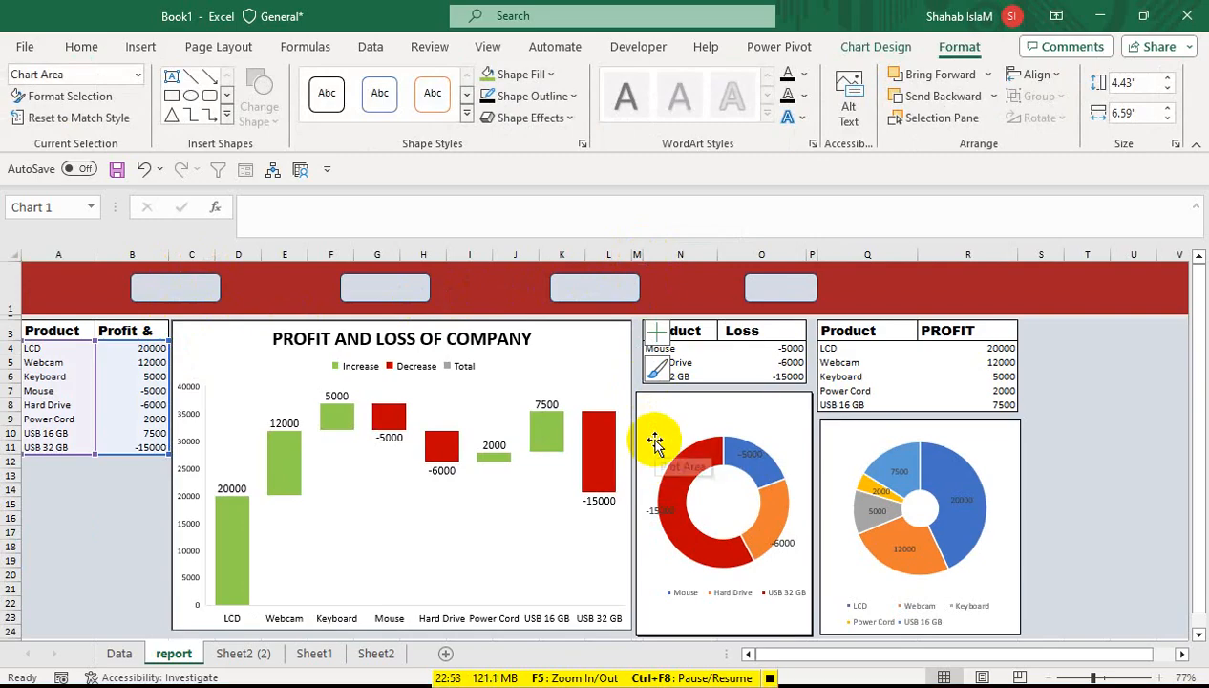
Step: Nudge the loss doughnut chart slightly right to separate it from the waterfall chart
left_click(778, 418)
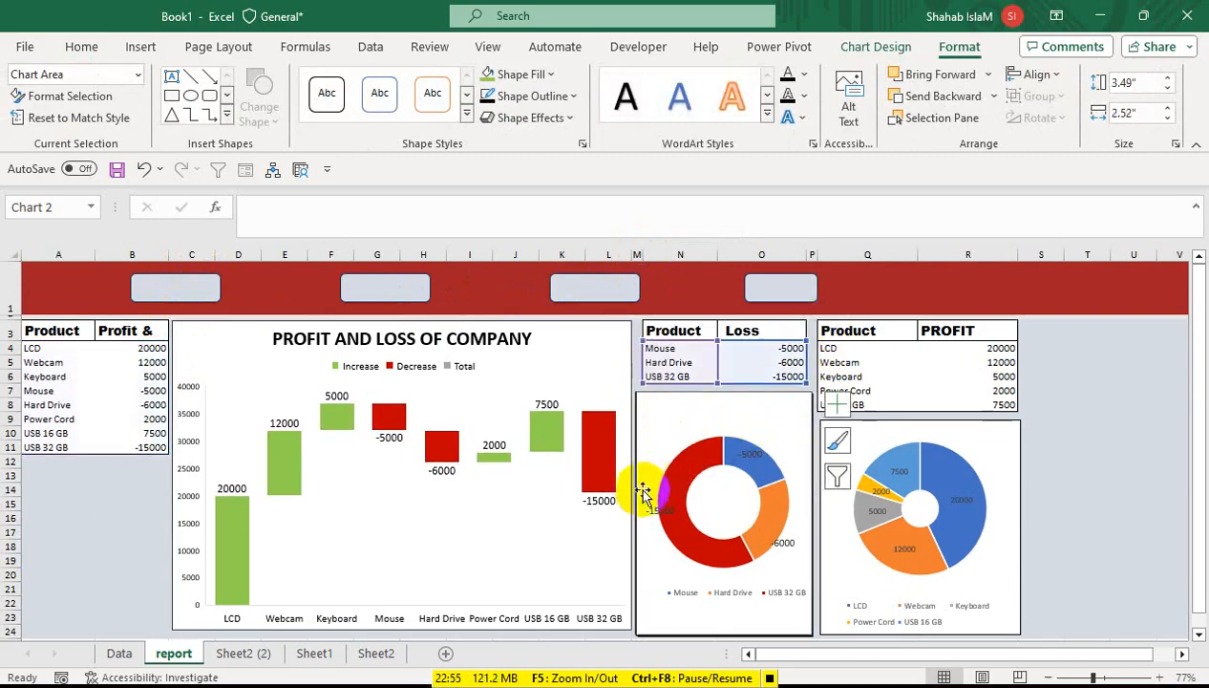
key("Right")
key("Right")
key("Right")
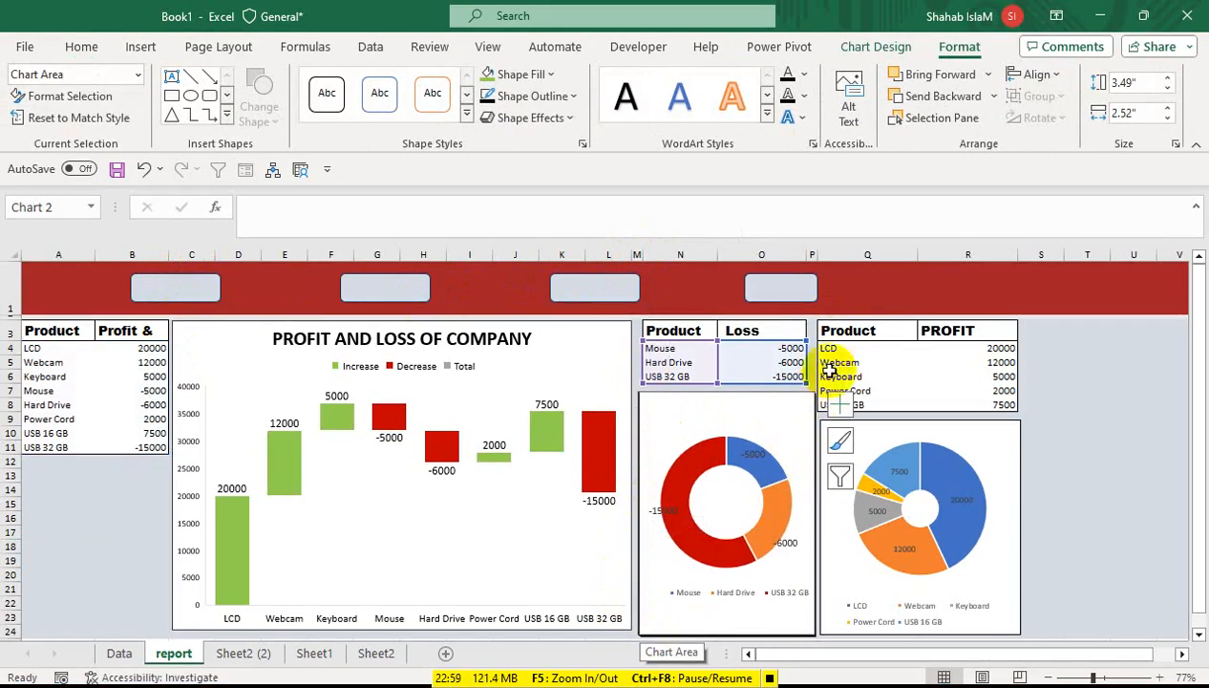
Step: Widen spacer column P a little more and align the profit doughnut chart under the PROFIT table
left_click_drag(817, 255, 824, 255)
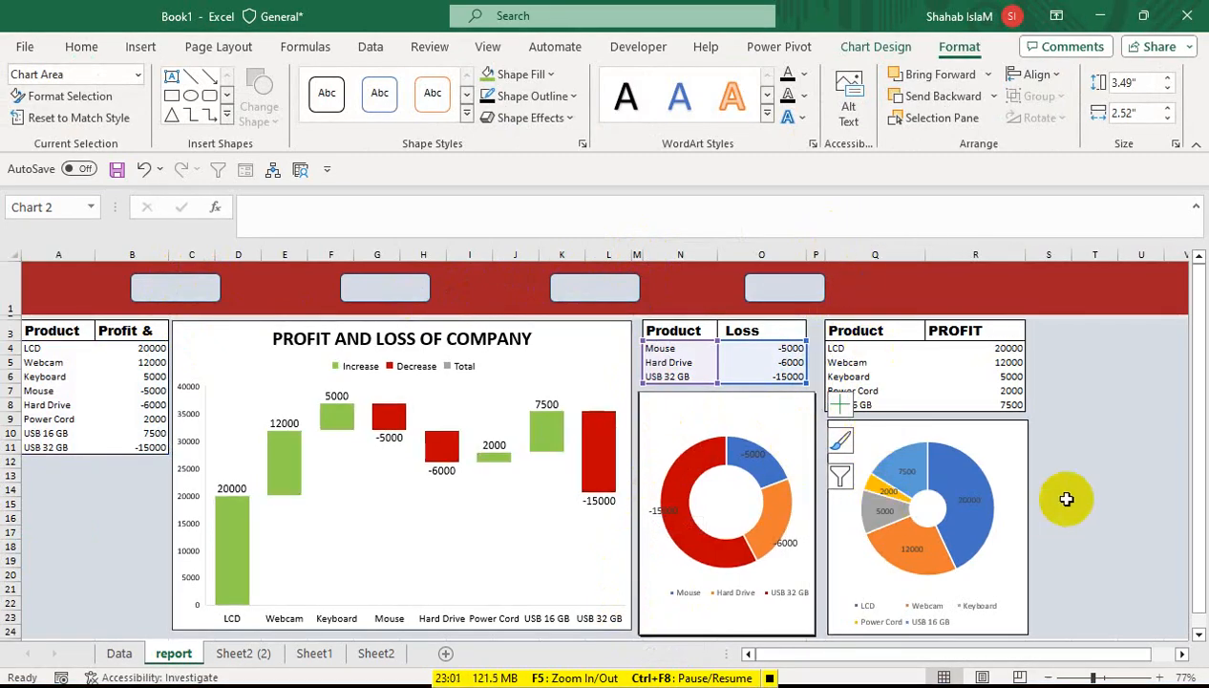
left_click(1050, 475)
left_click(853, 434)
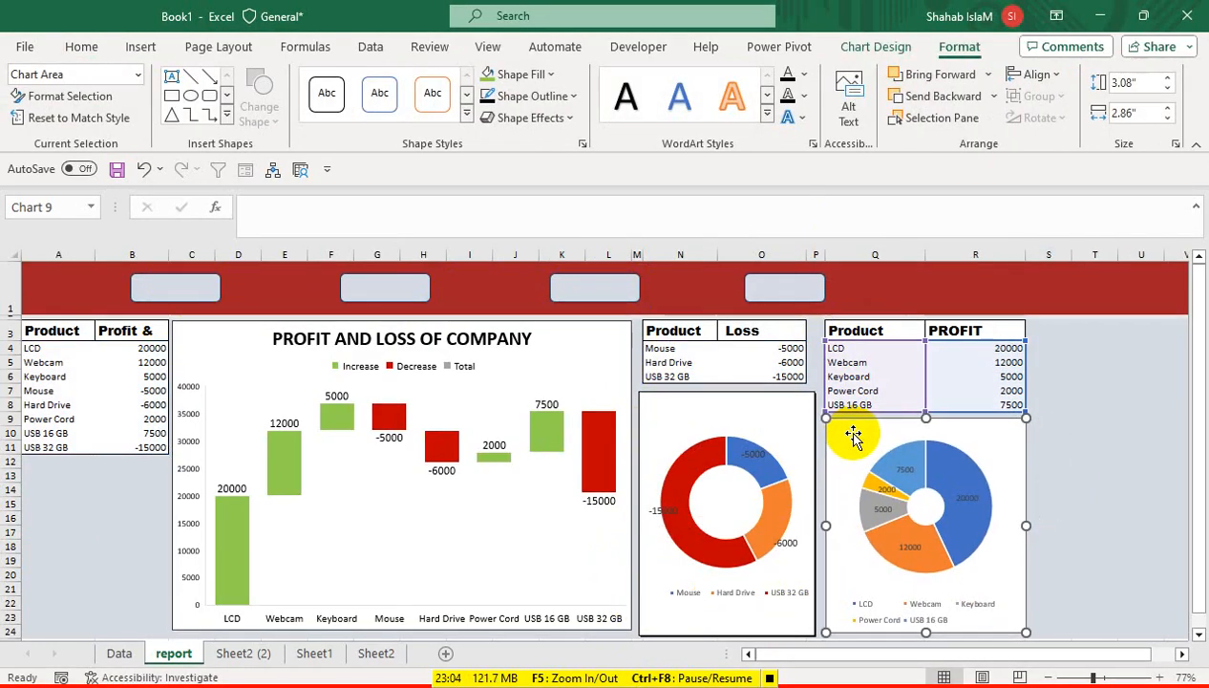
left_click_drag(853, 434, 853, 438)
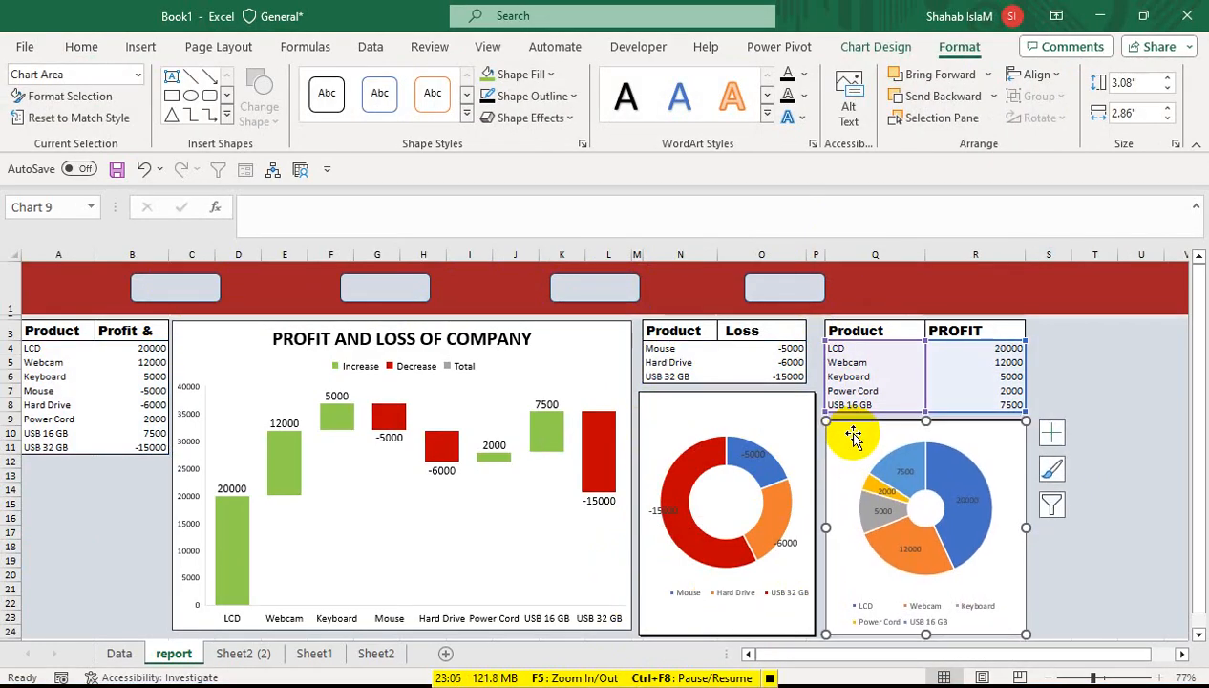
Step: Nudge the waterfall chart slightly right to even out its gaps, and leave the charts deselected
left_click(184, 331)
left_click_drag(187, 332, 189, 331)
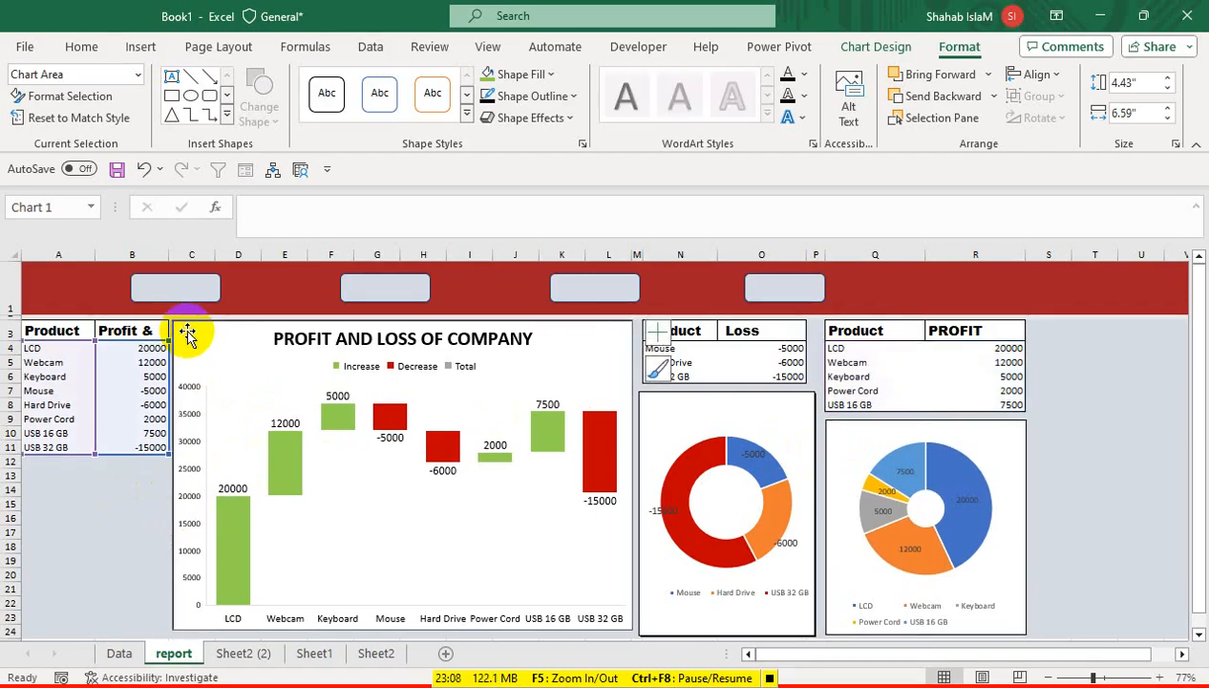
left_click(691, 417)
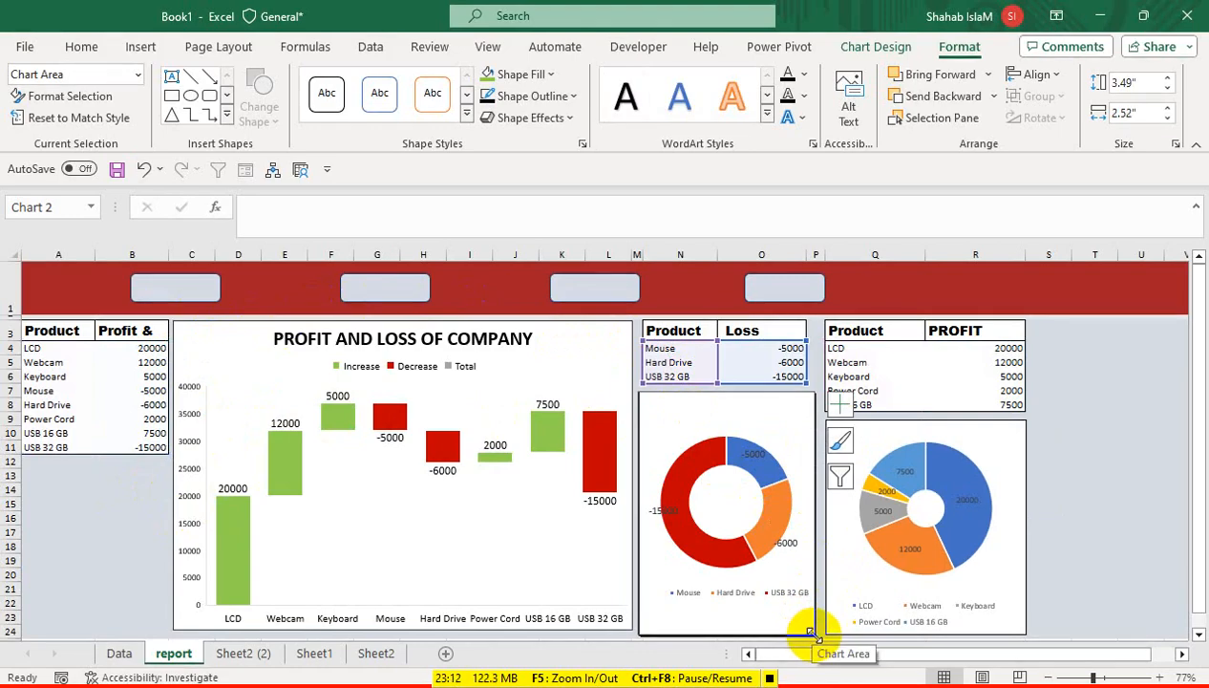
left_click(1045, 530)
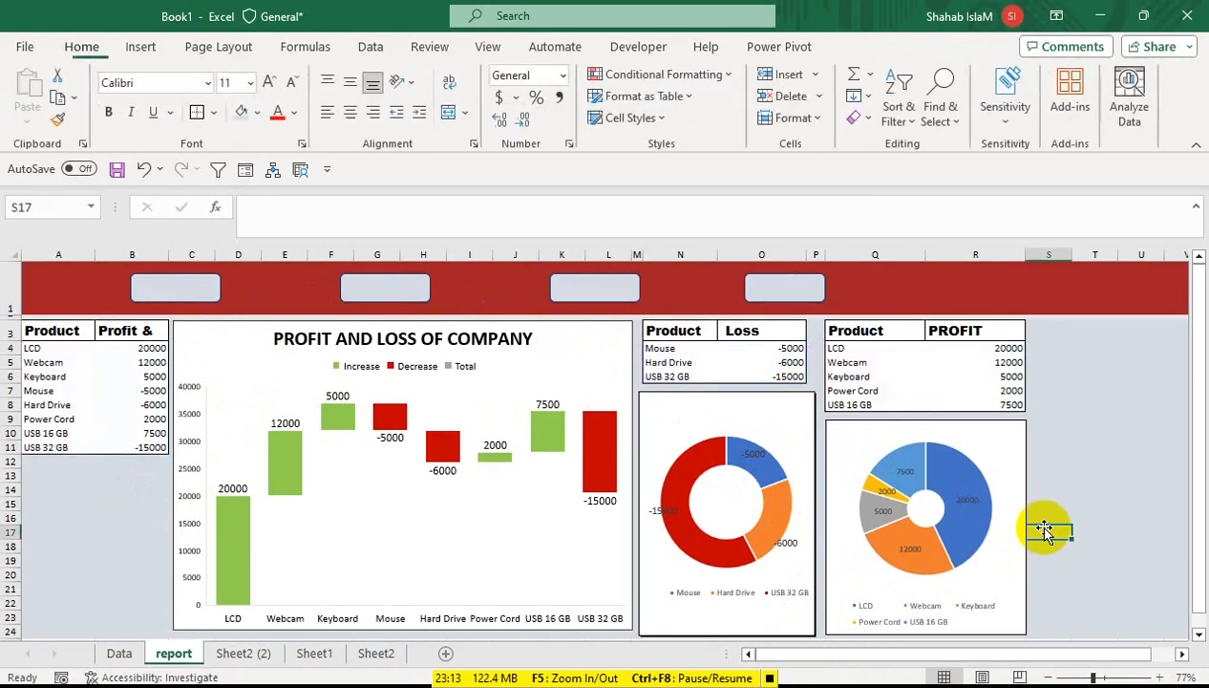
Step: Extend the waterfall chart's lower edge slightly so it lines up with the bottoms of the doughnut charts
left_click(631, 629)
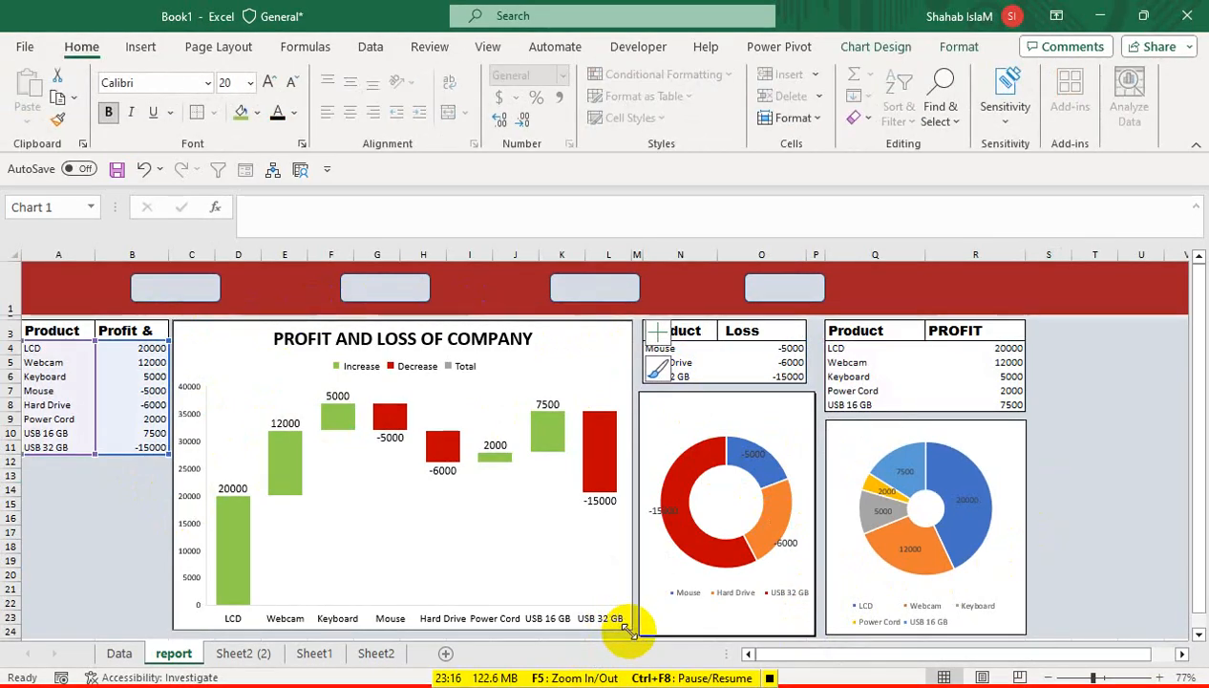
scroll(631, 629, "down", 2)
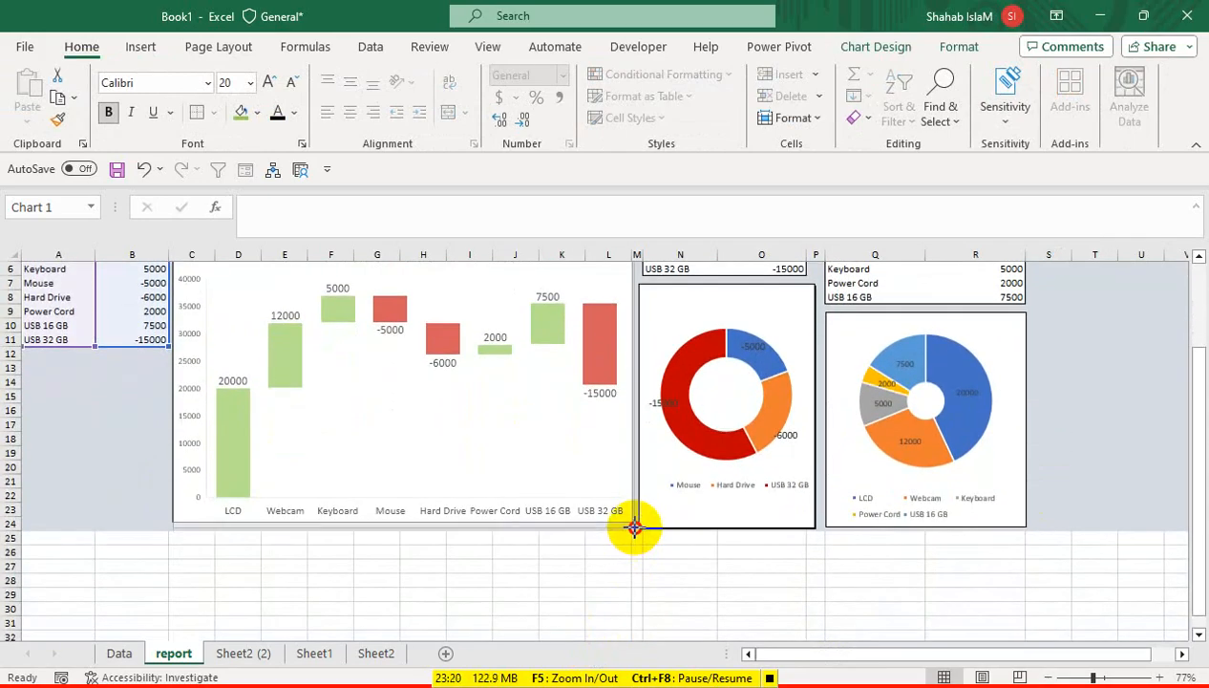
left_click_drag(1107, 378, 1088, 203)
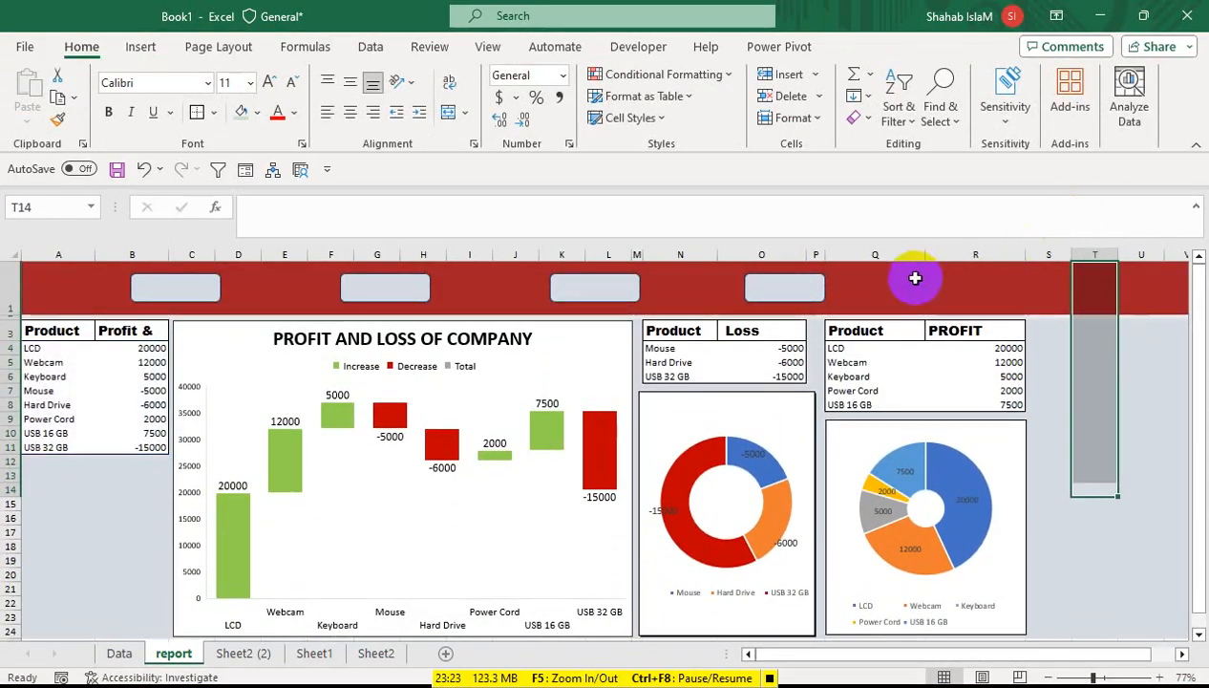
Step: Select the four rounded rectangles in the red banner and move them together to the right
left_click(803, 290)
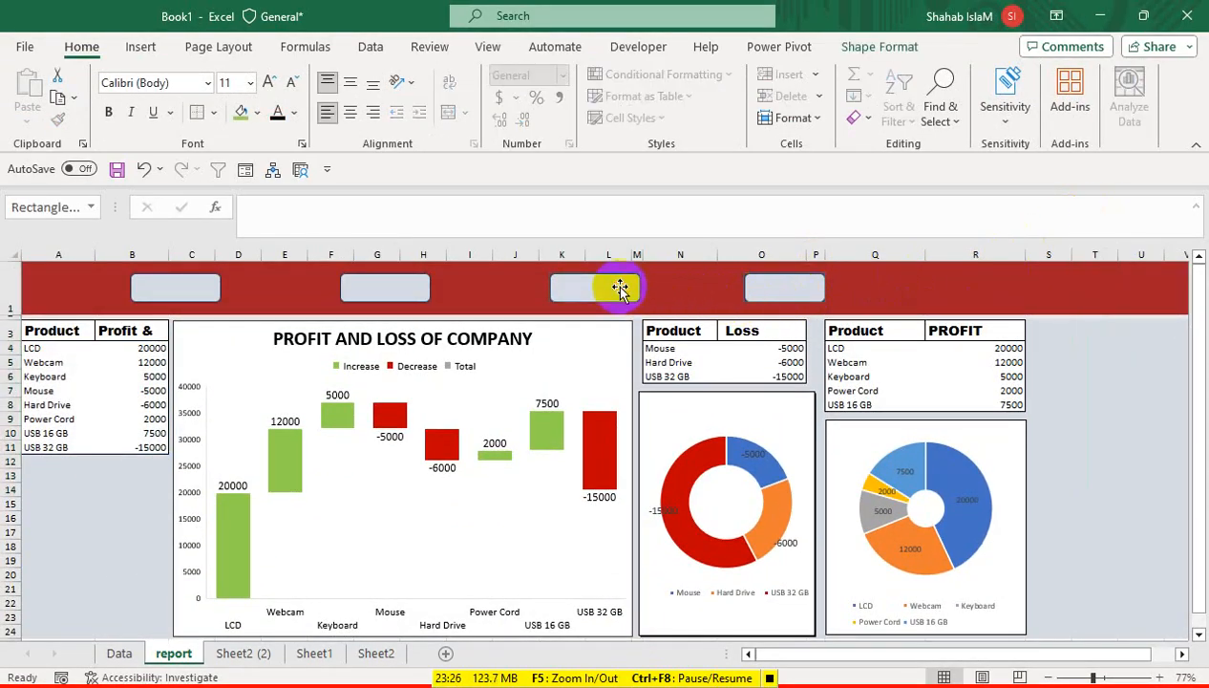
left_click(212, 289)
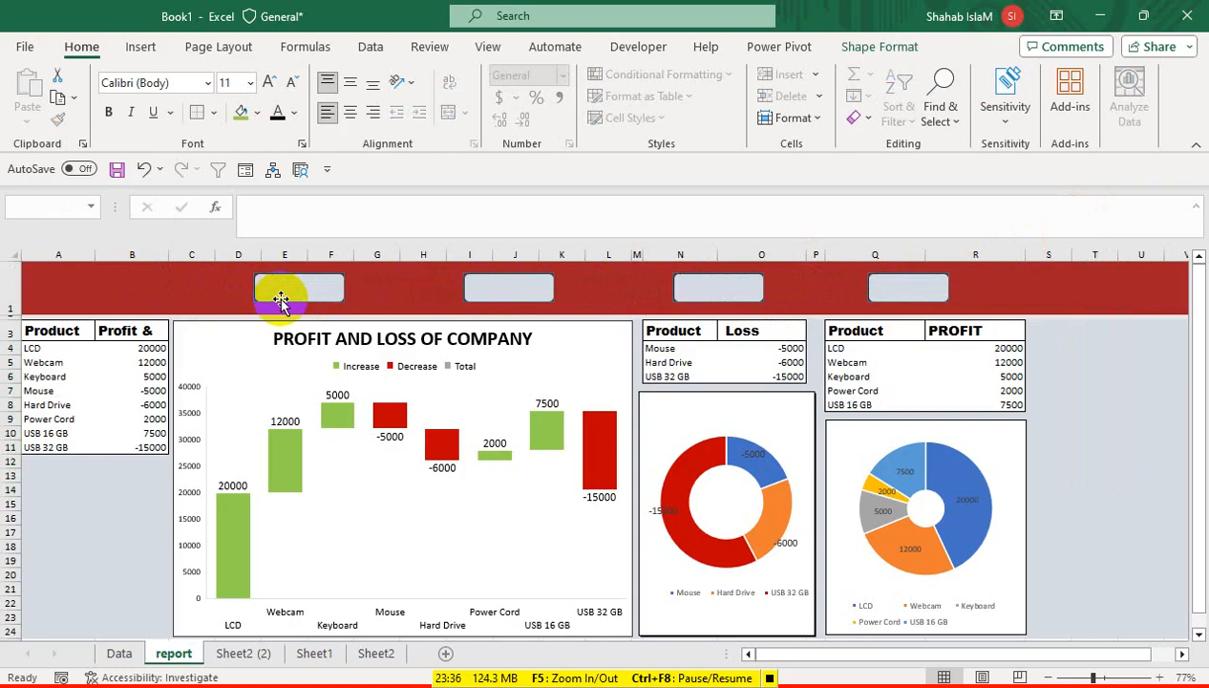
left_click(210, 278)
Step: Nudge the first banner rectangle left to sit above columns D and E
left_click(269, 289)
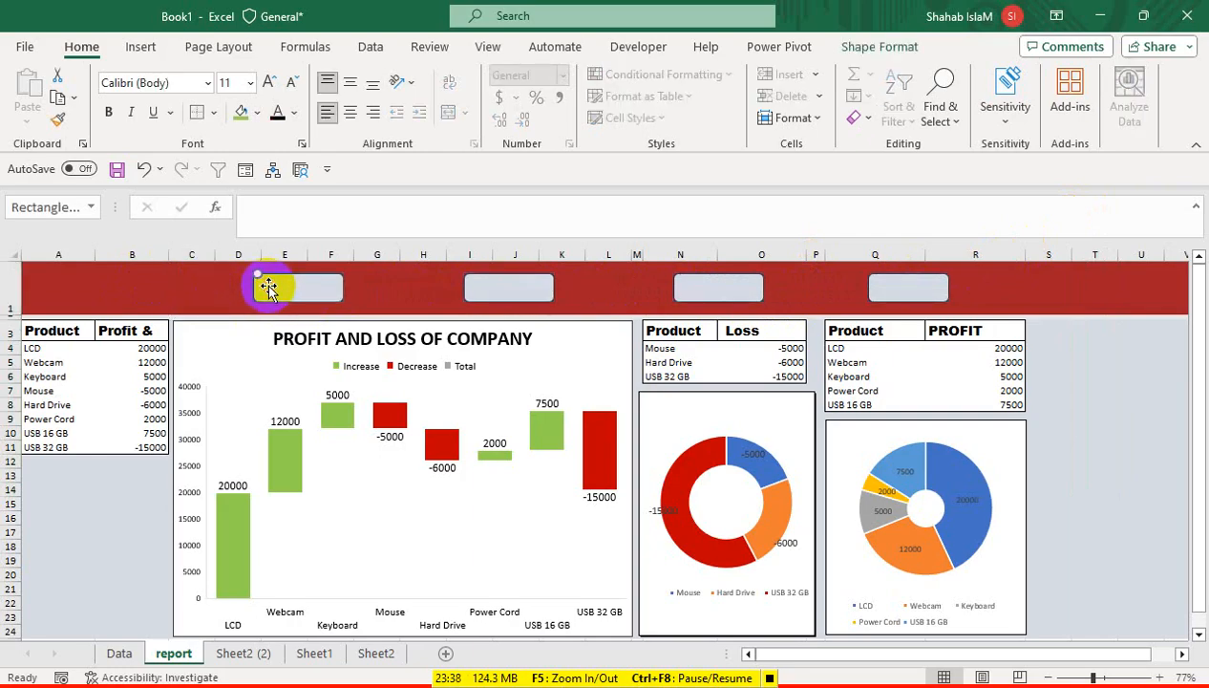
key("Left")
key("Left")
key("Left")
key("Left")
key("Left")
key("Left")
key("Left")
key("Left")
key("Left")
key("Left")
key("Left")
key("Left")
key("Left")
key("Left")
key("Left")
key("Left")
key("Left")
key("Left")
key("Left")
key("Left")
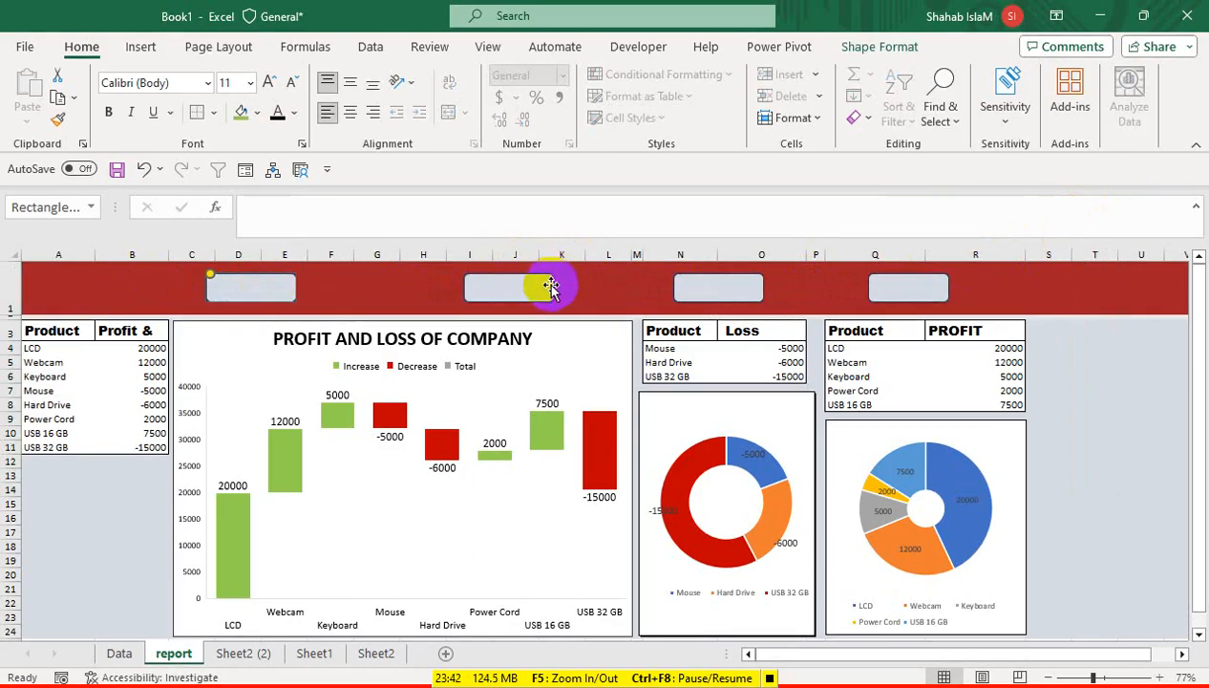
Step: Reposition the second banner rectangle, then move the fourth well right over column S and the third slightly right to spread them out
key("Right")
key("Right")
key("Right")
key("Right")
key("Right")
key("Right")
key("Right")
key("Right")
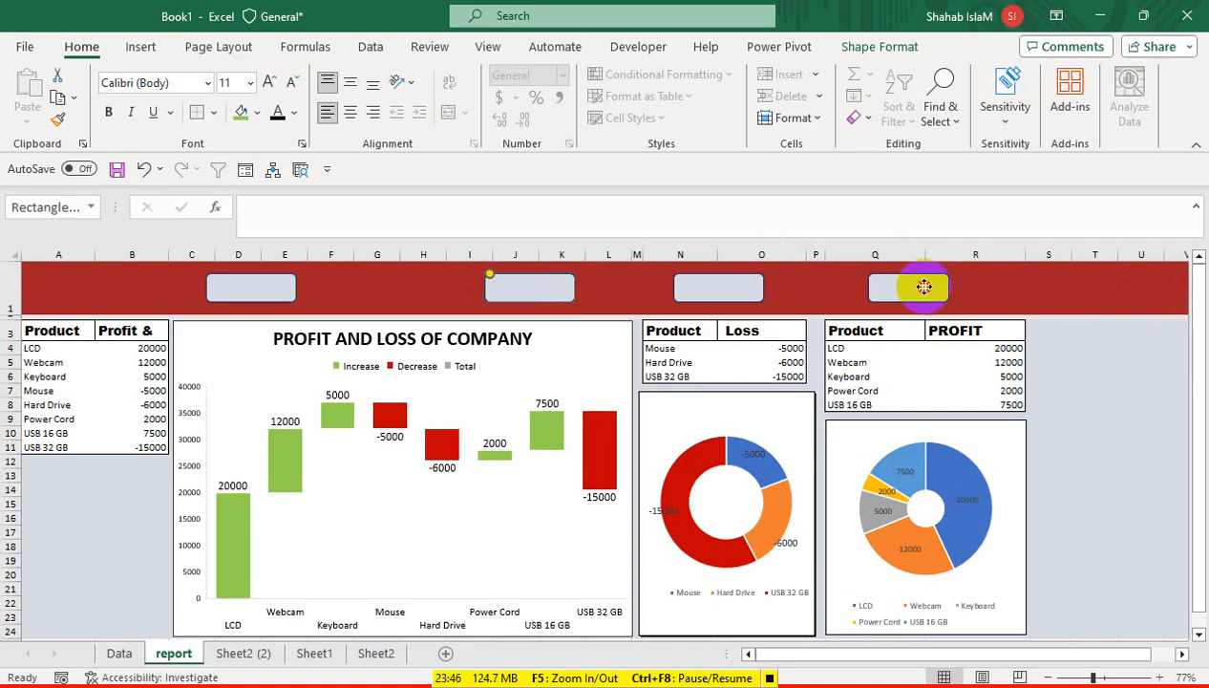
left_click_drag(923, 287, 1056, 287)
left_click_drag(719, 285, 744, 284)
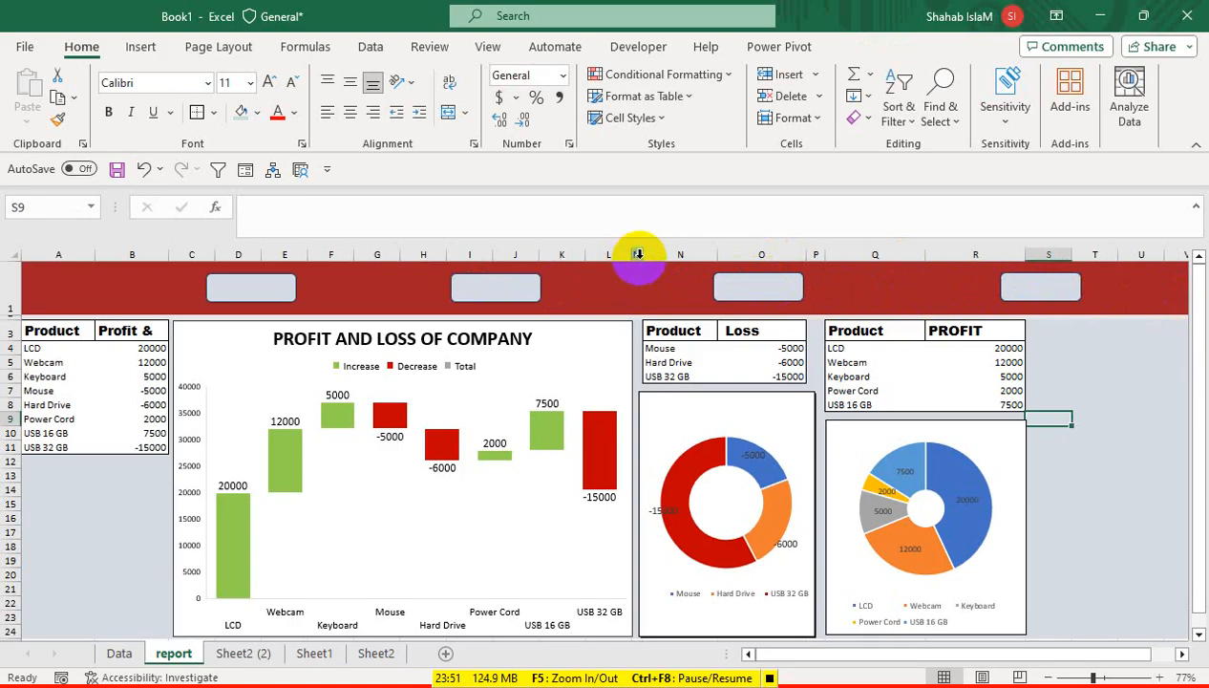
Step: Undo the trial widening of column M and set the loss doughnut chart's properties so it does not resize with cells
left_click_drag(638, 253, 651, 254)
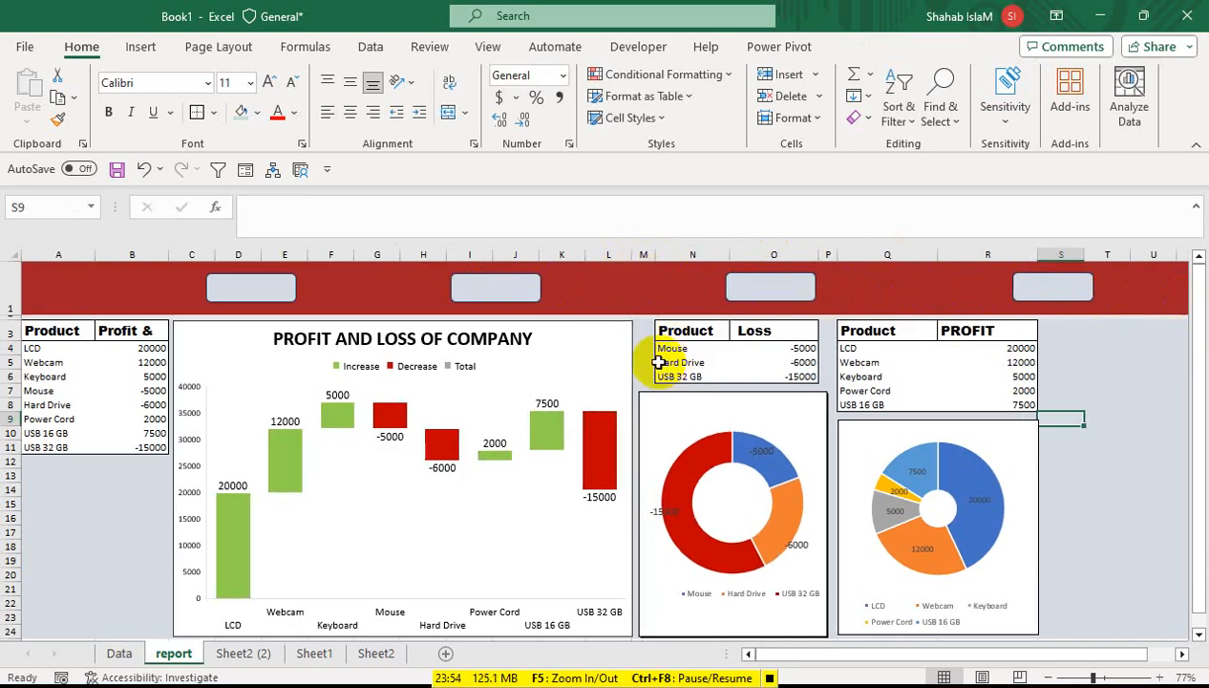
right_click(674, 411)
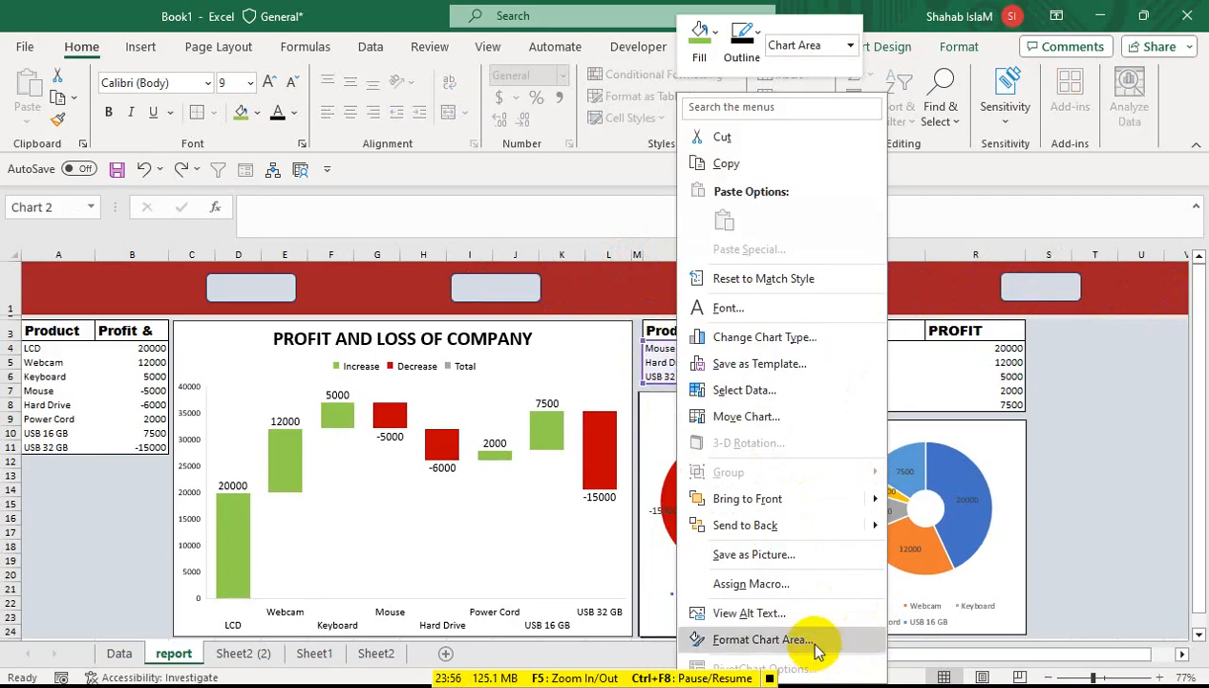
left_click(815, 646)
left_click(1049, 336)
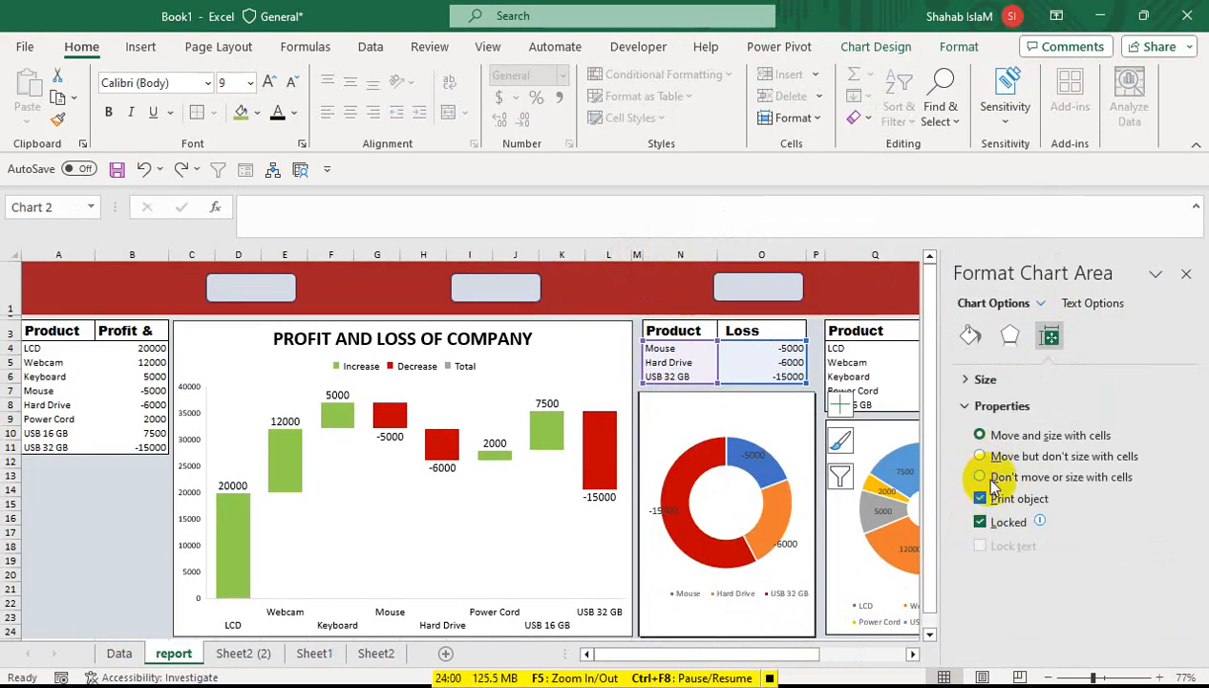
left_click(1186, 274)
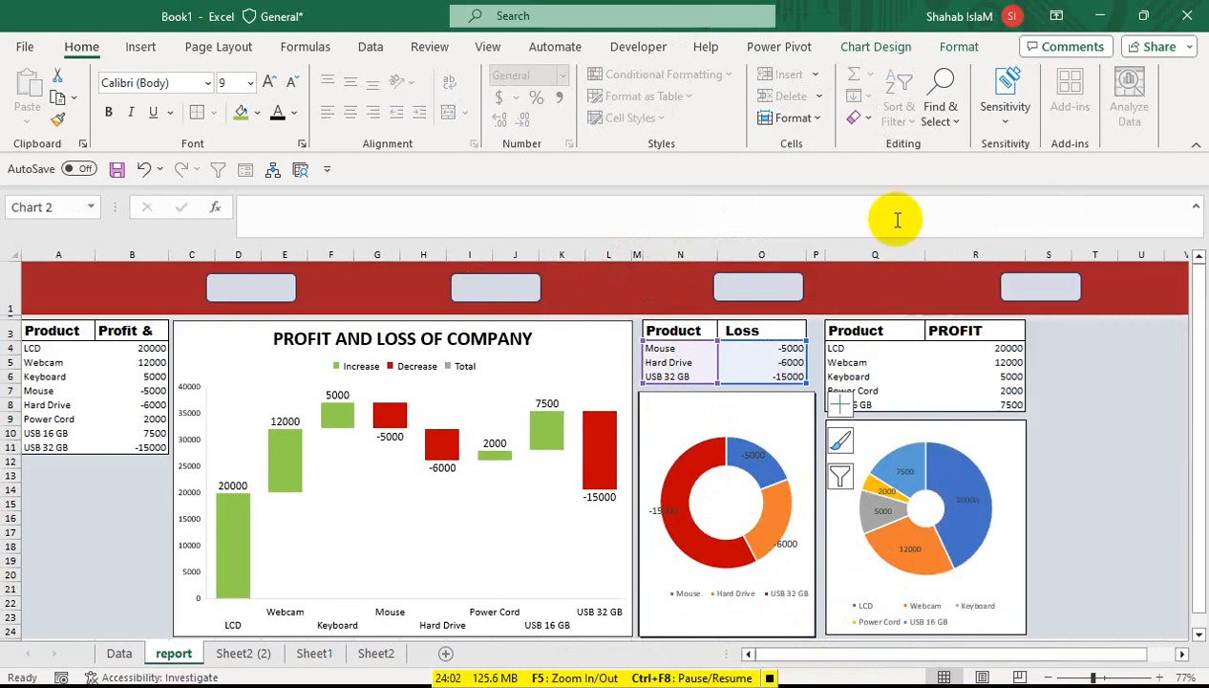
Step: Widen spacer column M and shift the loss doughnut chart right to sit under the Loss table
left_click_drag(636, 245, 675, 248)
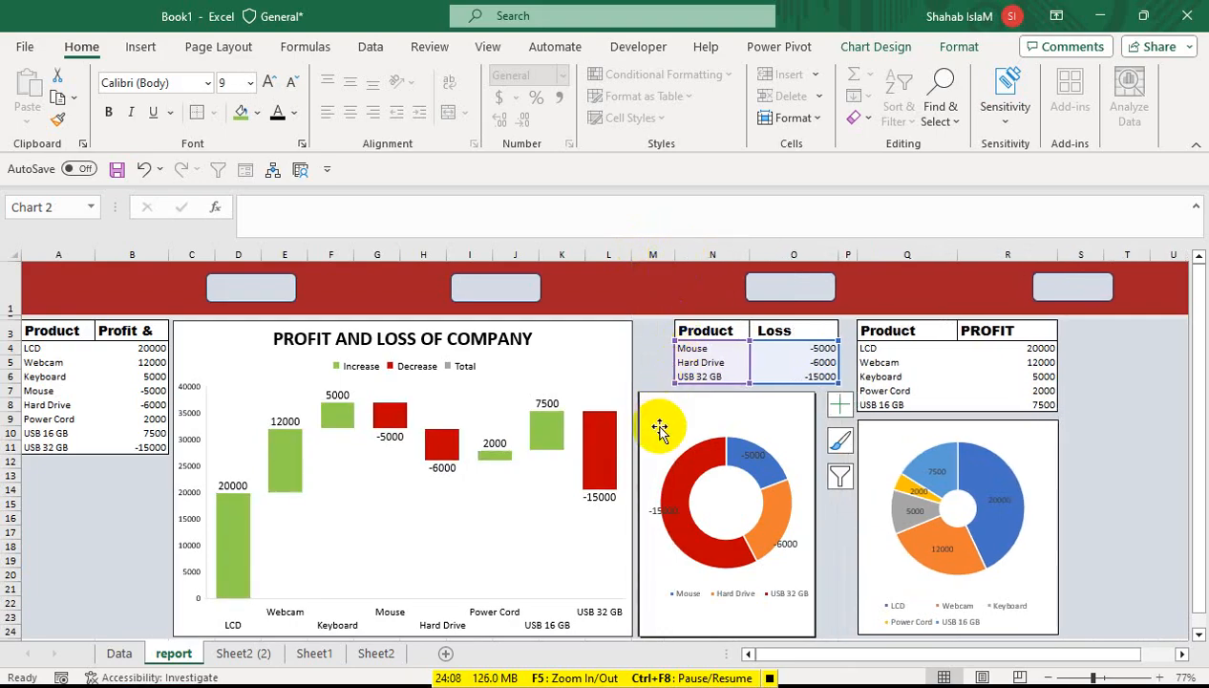
key("Right")
key("Right")
key("Right")
key("Right")
key("Right")
key("Right")
key("Right")
key("Right")
key("Right")
key("Right")
key("Right")
key("Right")
key("Right")
key("Right")
key("Right")
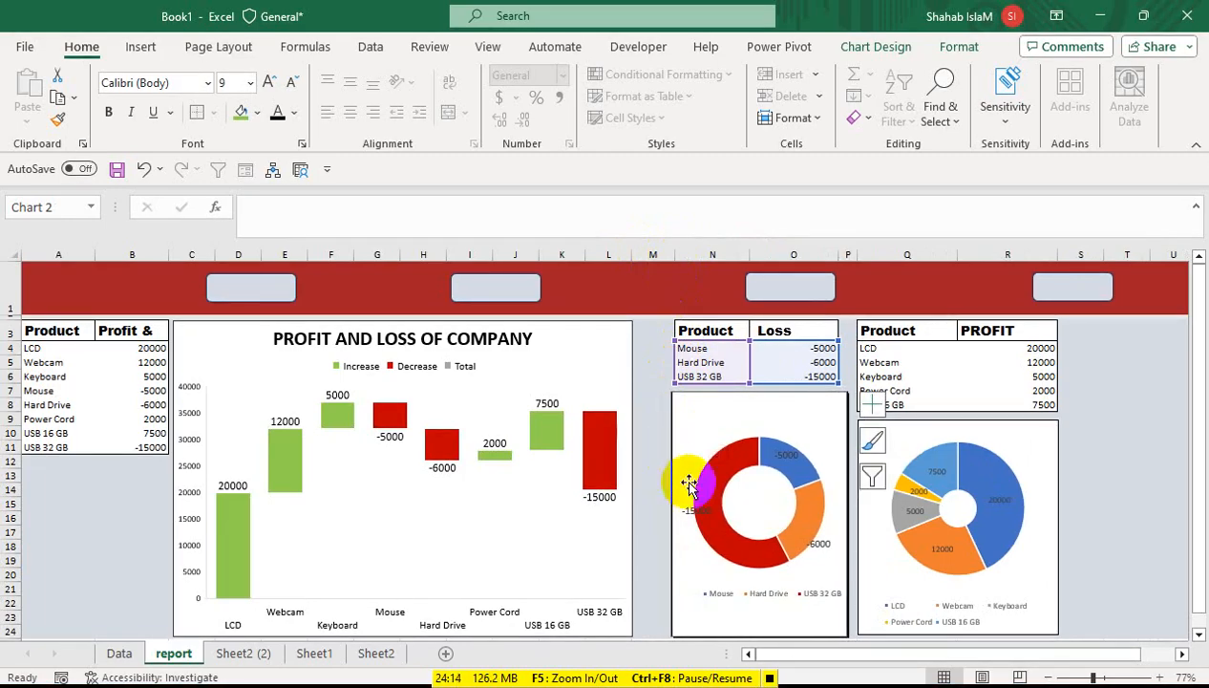
Step: Shrink the loss doughnut chart slightly from its lower corner and nudge the profit doughnut chart slightly up and left
left_click_drag(846, 633, 845, 580)
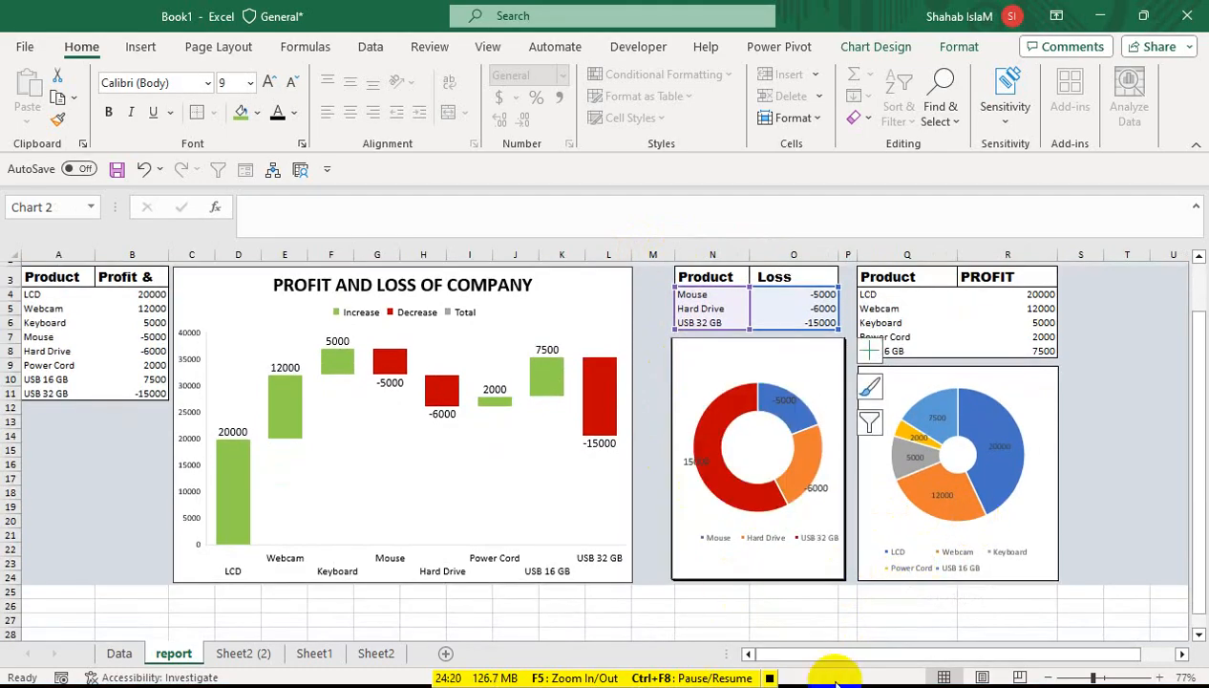
left_click_drag(1132, 423, 1143, 231)
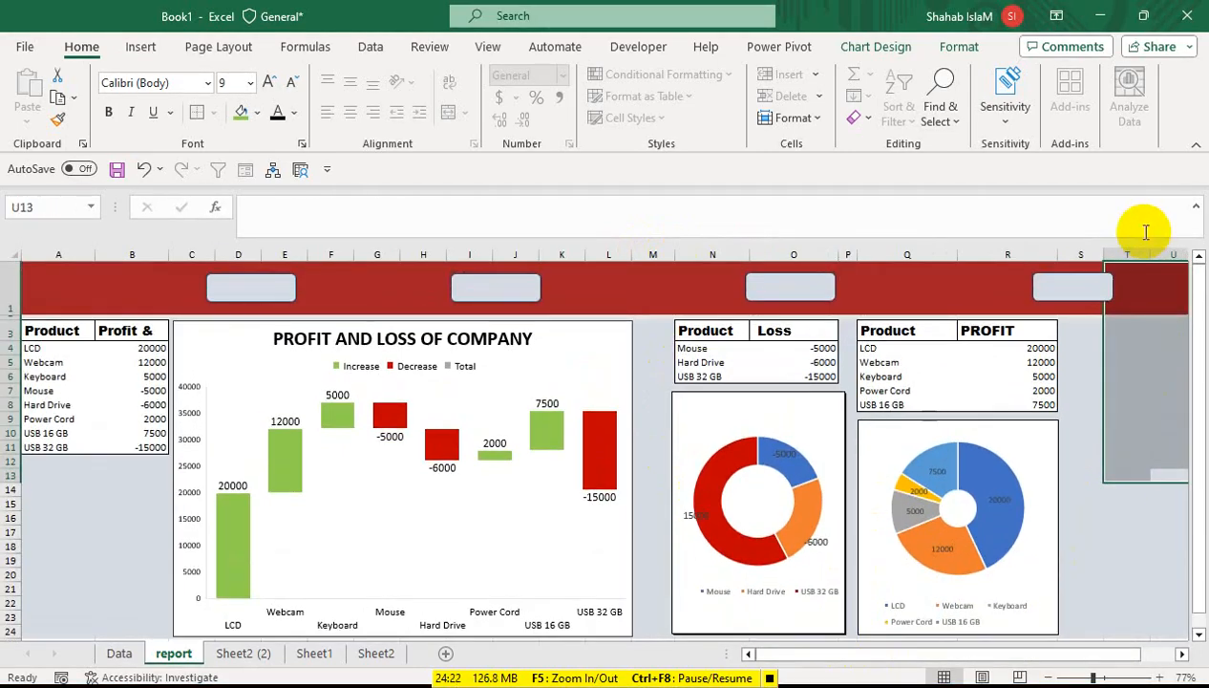
left_click(867, 429)
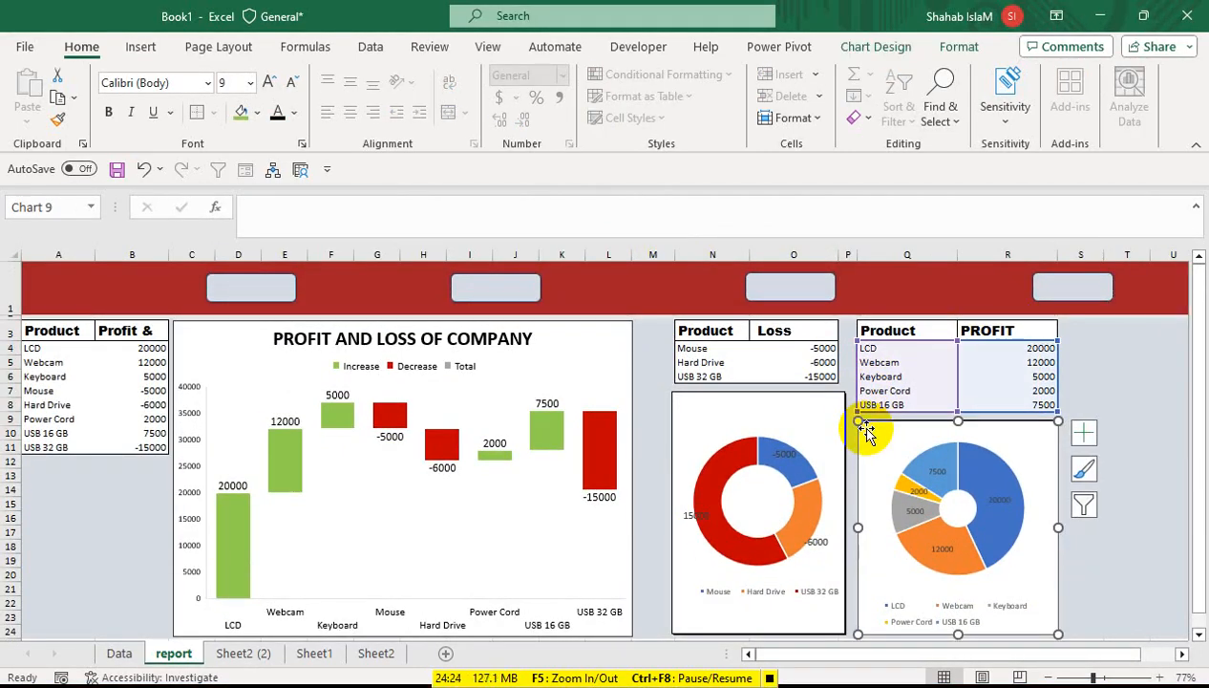
left_click_drag(866, 429, 865, 428)
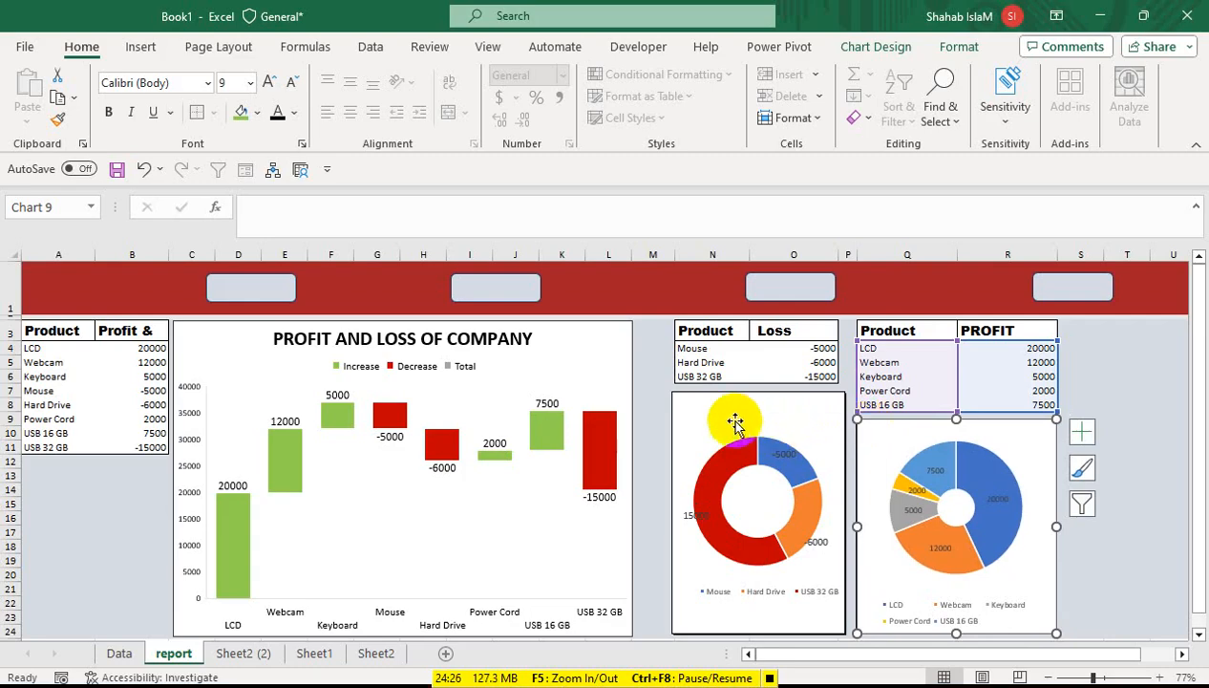
Step: Widen the waterfall chart into column M, keeping its bottom aligned with the doughnut charts
left_click(602, 407)
left_click(613, 516)
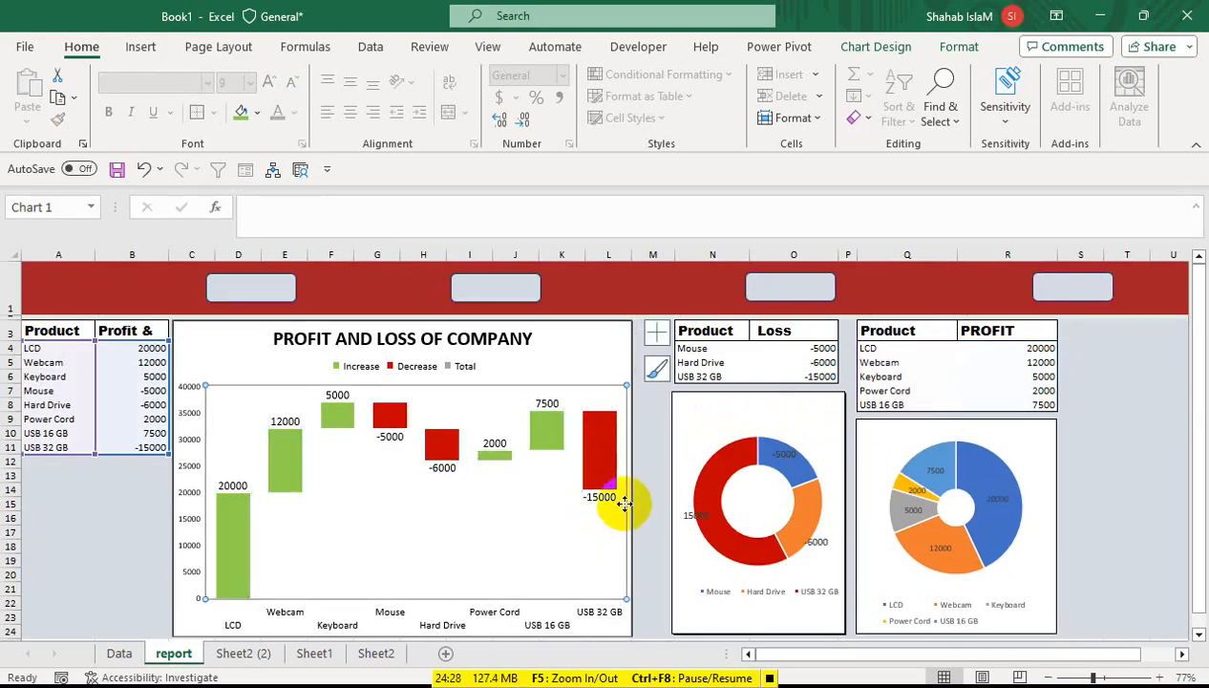
left_click(630, 449)
scroll(645, 635, "down", 1)
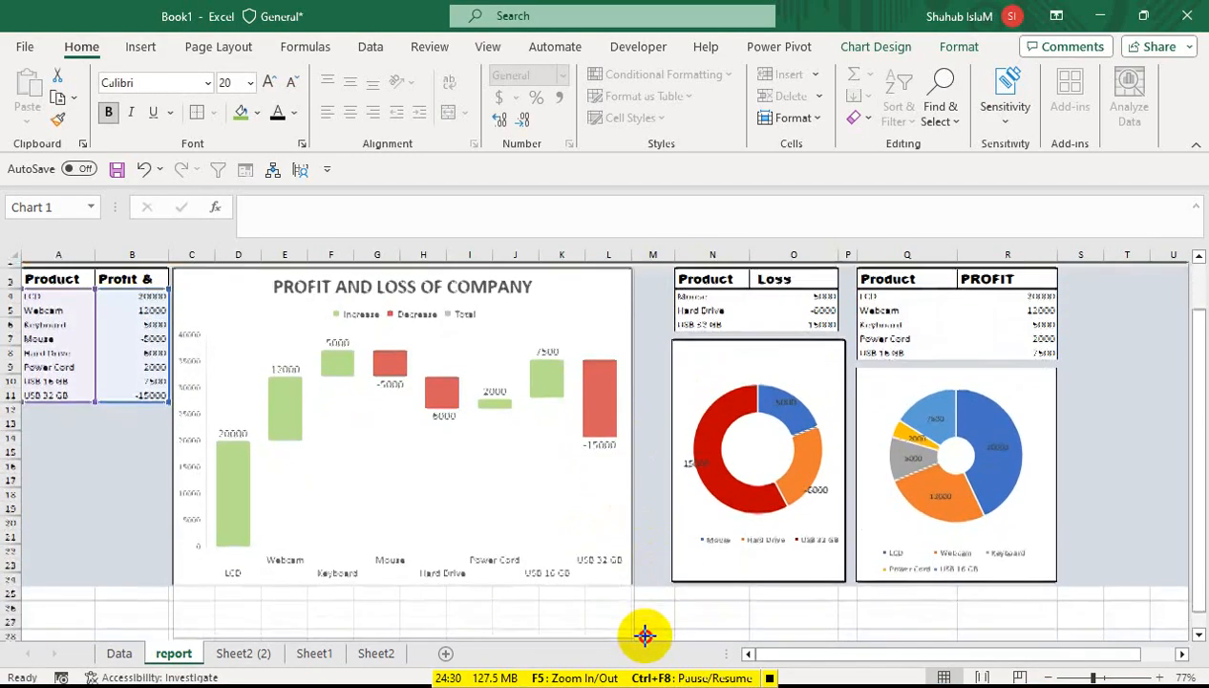
scroll(645, 635, "down", 2)
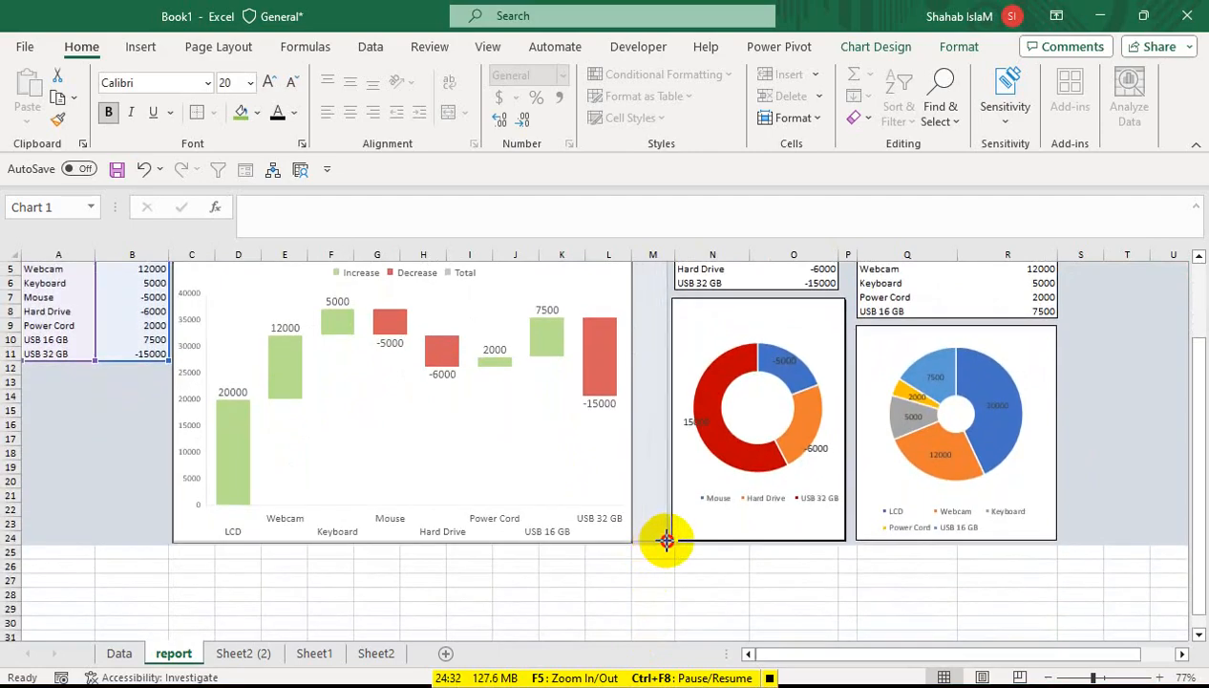
left_click_drag(667, 540, 667, 540)
left_click_drag(1137, 457, 1123, 227)
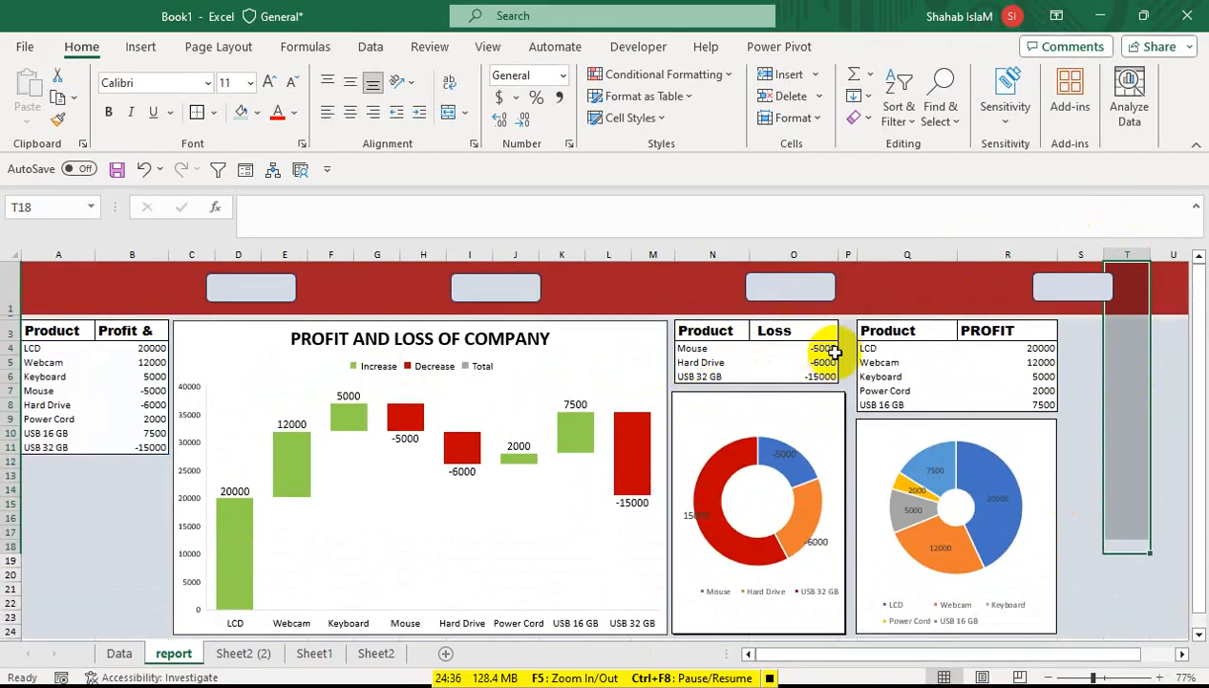
Step: Widen column M a little more and align the loss doughnut chart's left edge with the Loss table
left_click_drag(677, 256, 683, 254)
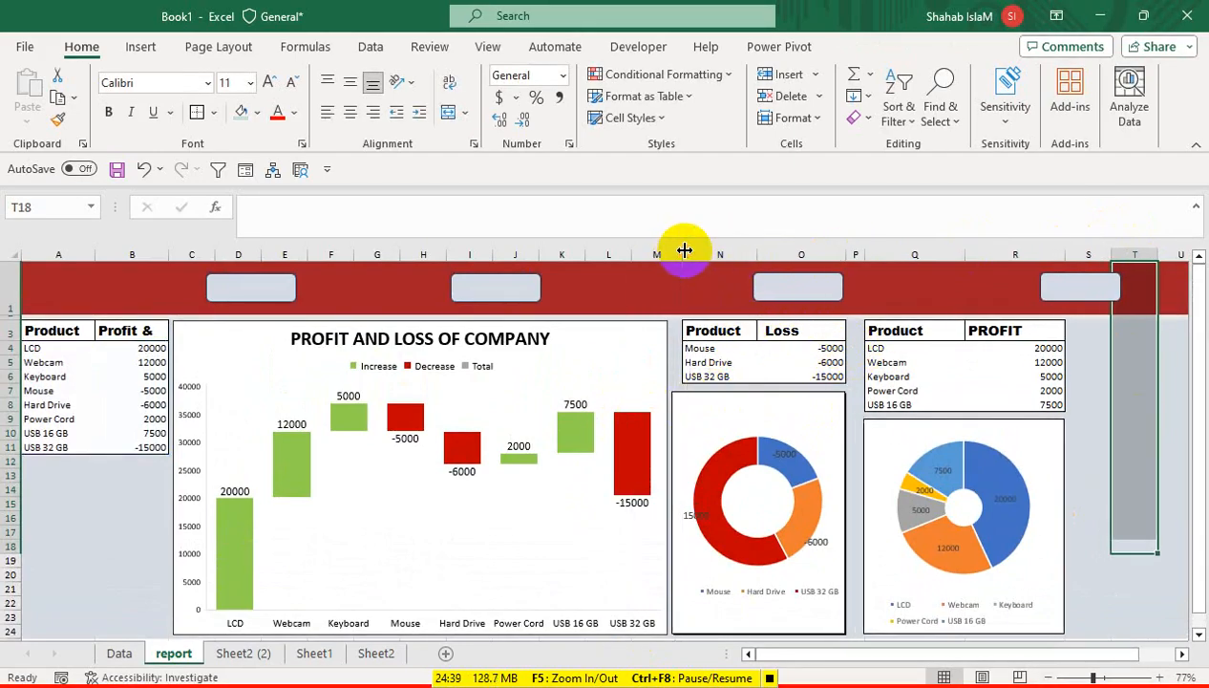
left_click(704, 425)
key("Right")
key("Right")
key("Right")
key("Right")
key("Right")
key("Right")
key("Right")
key("Right")
key("Right")
key("Right")
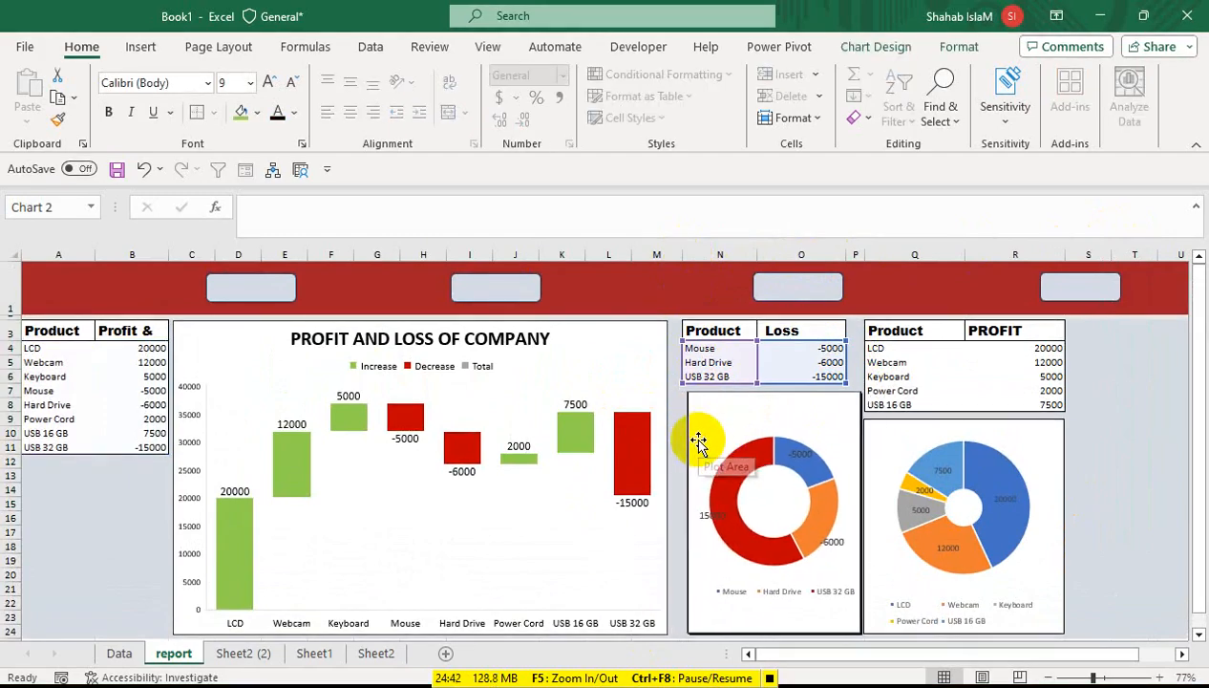
key("Left")
key("Left")
key("Left")
key("Left")
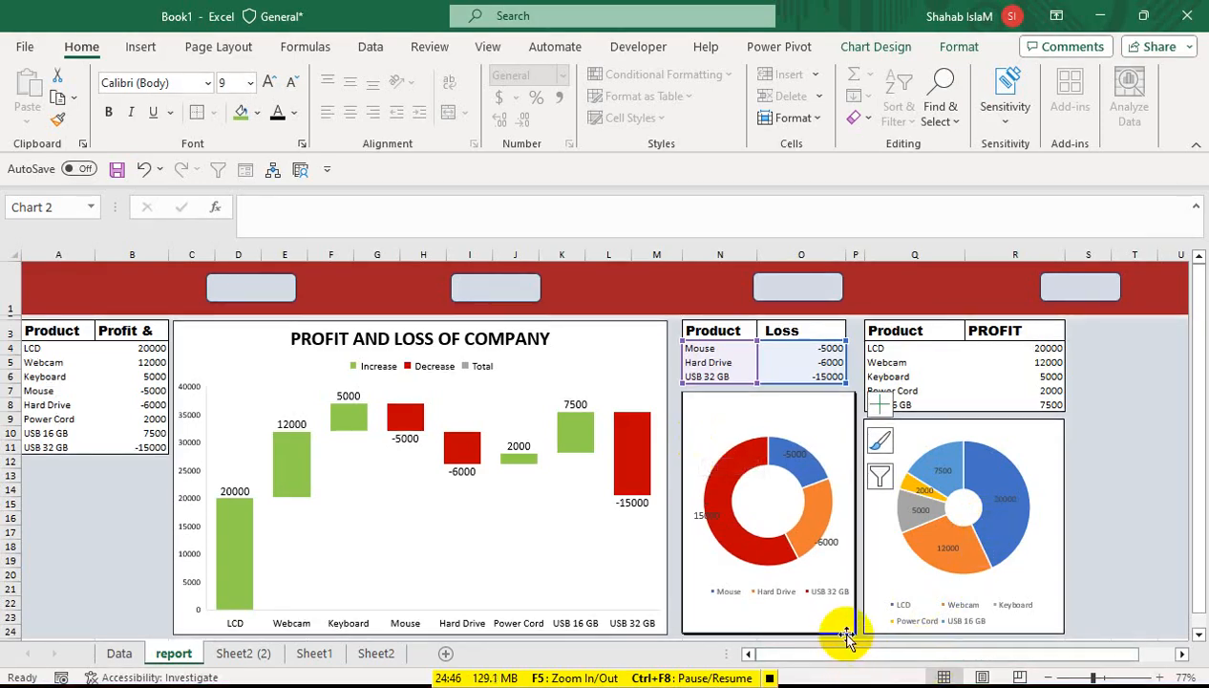
Step: Resize the loss doughnut chart to be slightly narrower, with its lower edge level with the profit doughnut chart
left_click_drag(855, 633, 845, 538)
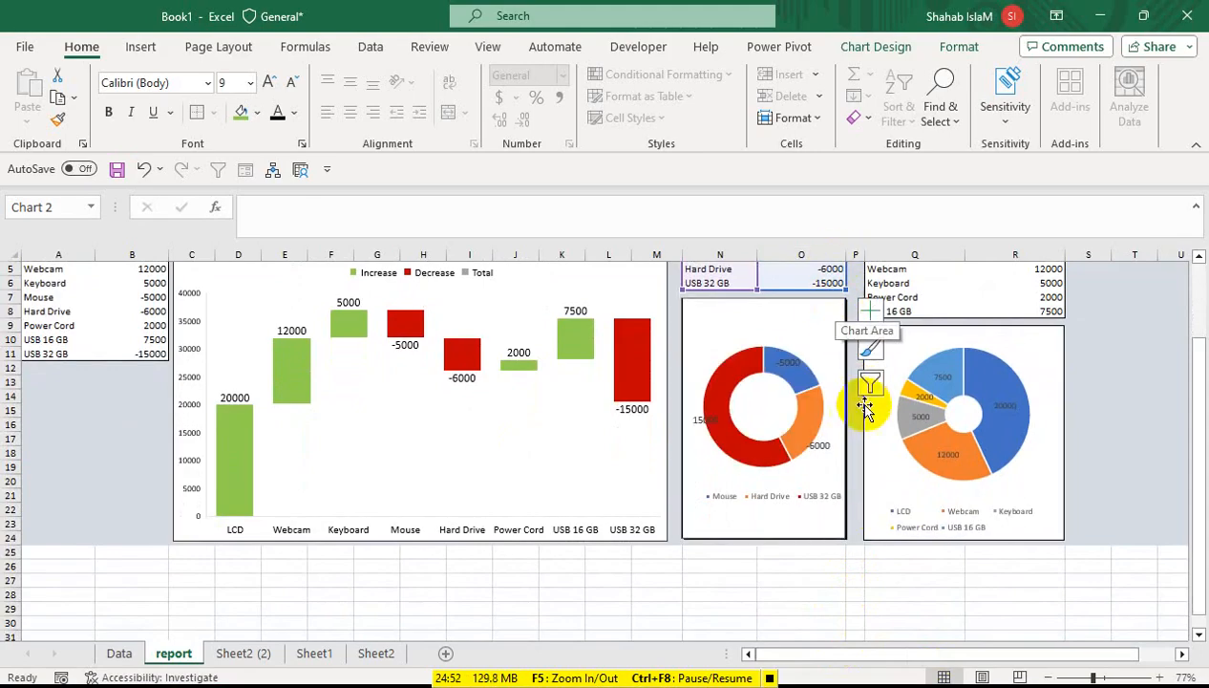
left_click_drag(844, 535, 847, 541)
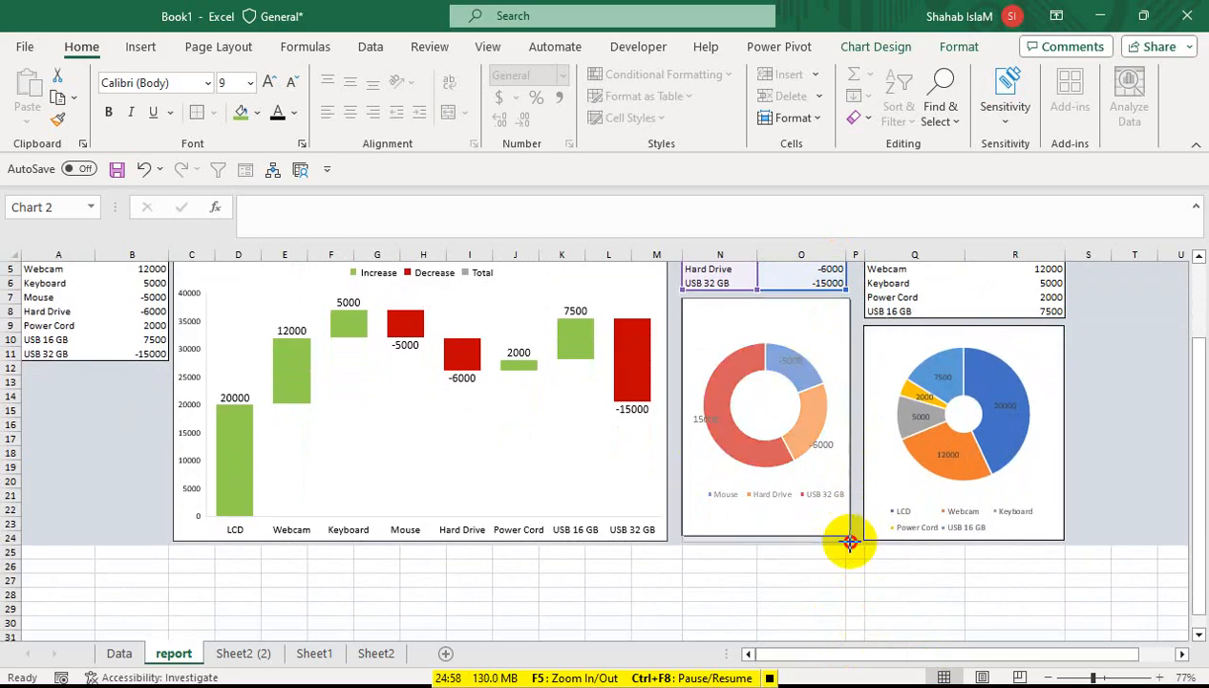
left_click_drag(850, 541, 851, 540)
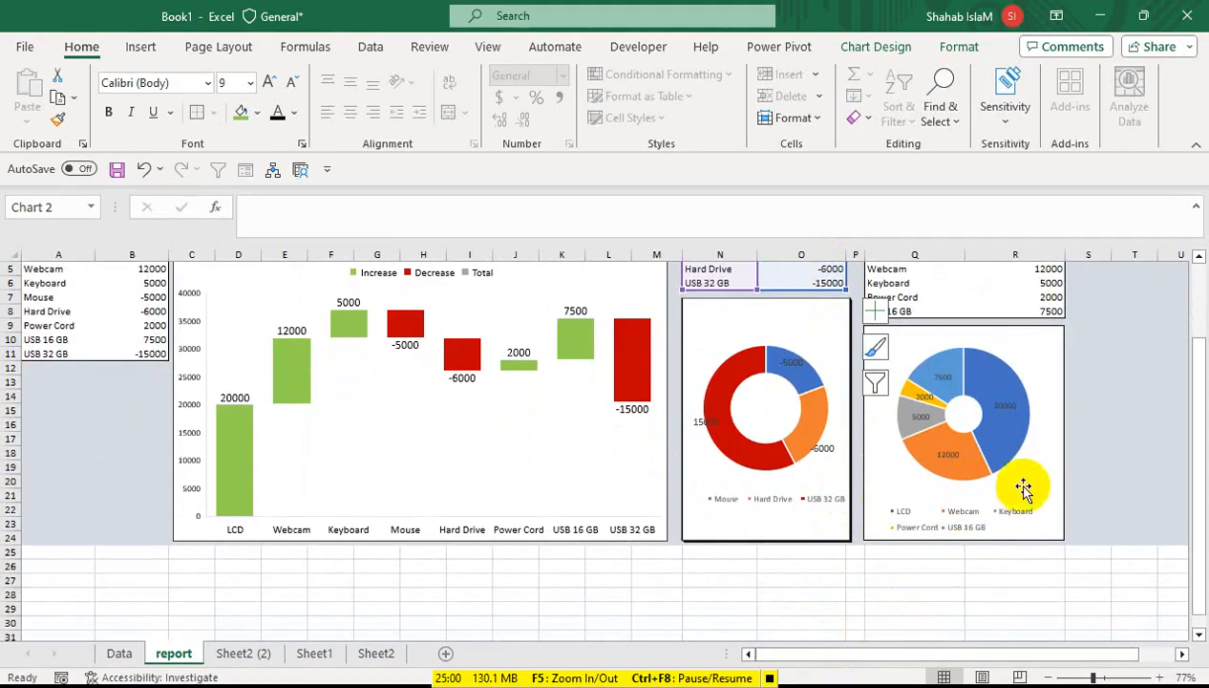
Step: Narrow spacer column P slightly to tighten the gap between the Loss and PROFIT blocks
left_click_drag(1115, 422, 1107, 213)
left_click_drag(863, 251, 859, 246)
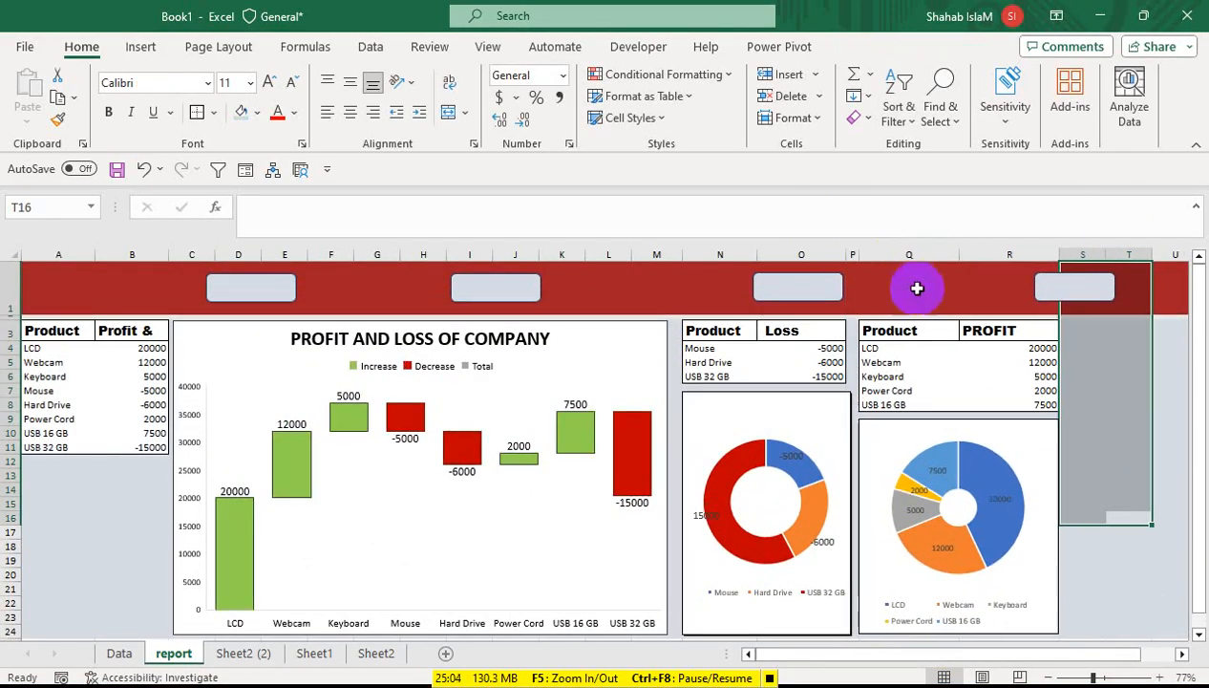
left_click(1115, 429)
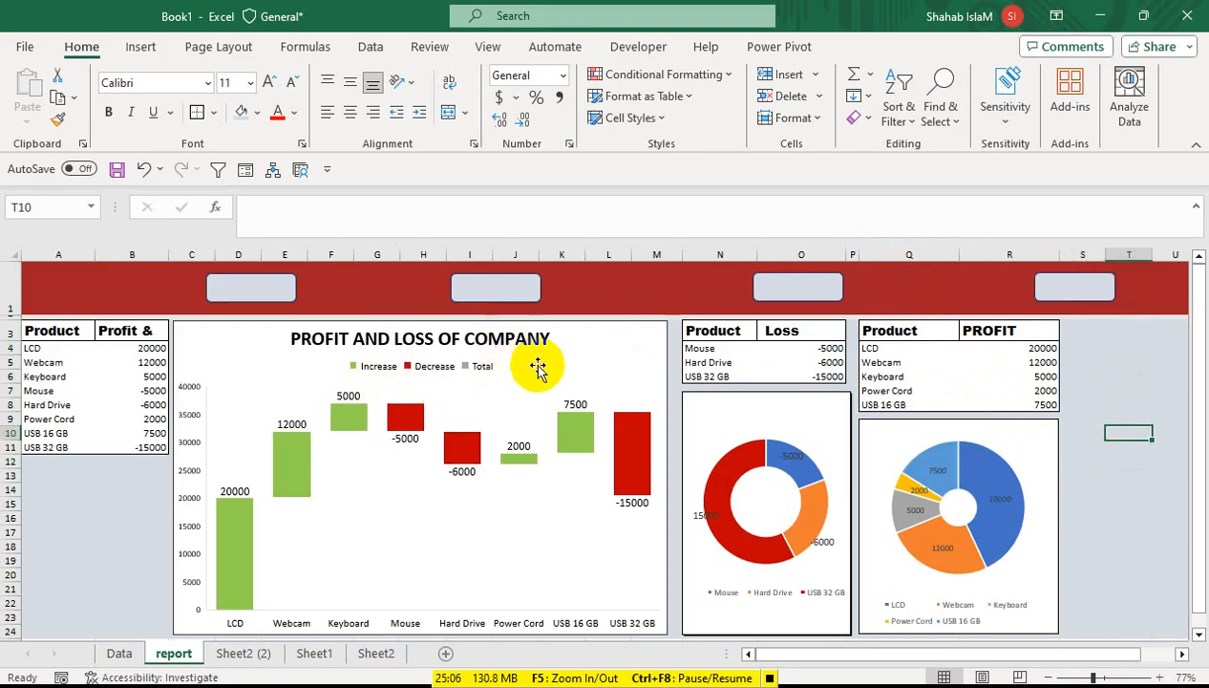
Step: Widen the waterfall chart almost to column N, align its lower edge with the other charts, and leave it deselected
left_click(668, 442)
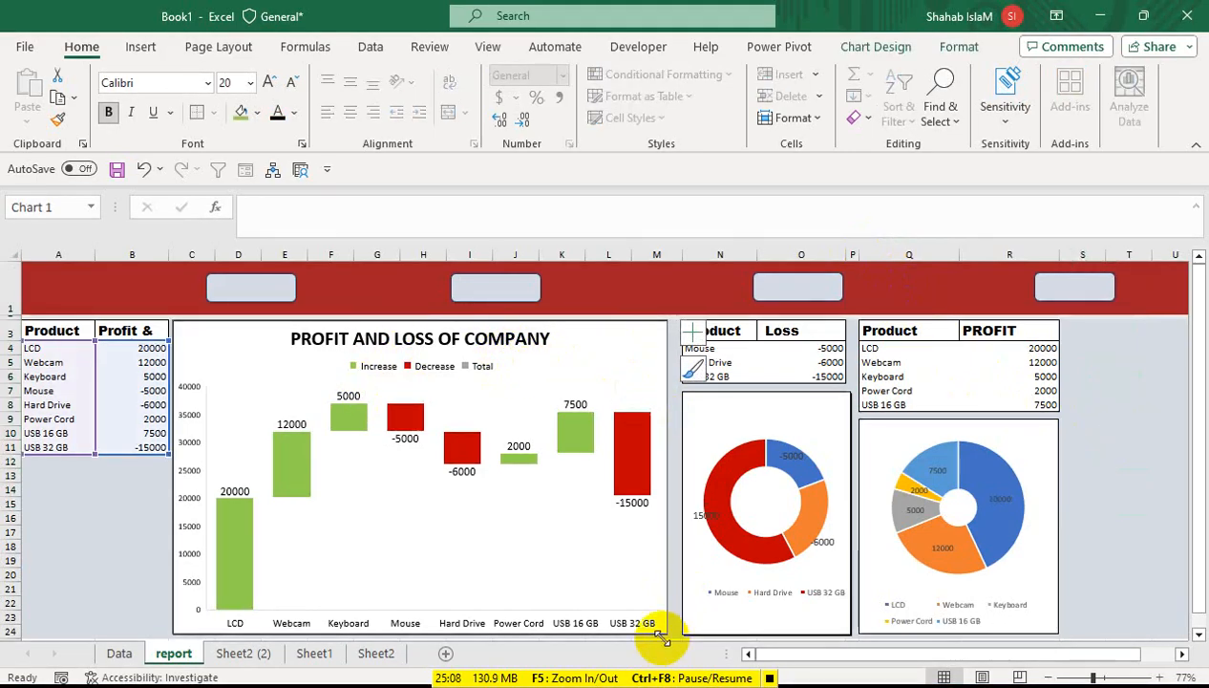
scroll(667, 633, "down", 3)
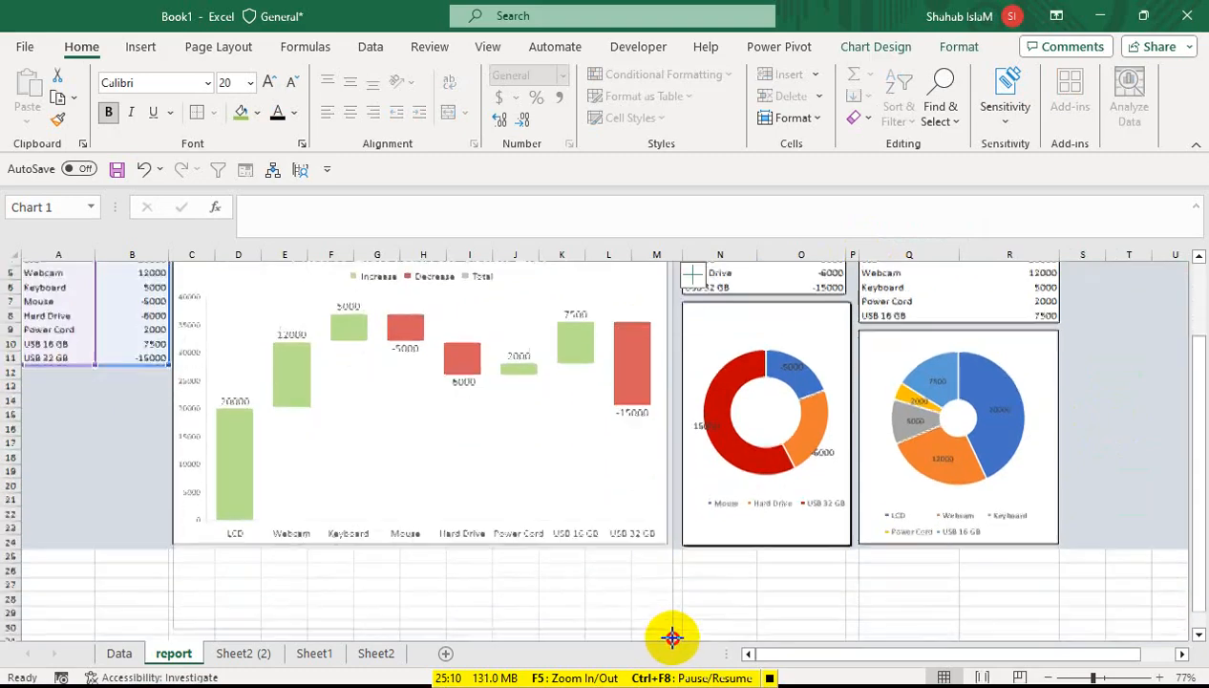
left_click_drag(677, 493, 677, 497)
left_click_drag(1091, 507, 1091, 194)
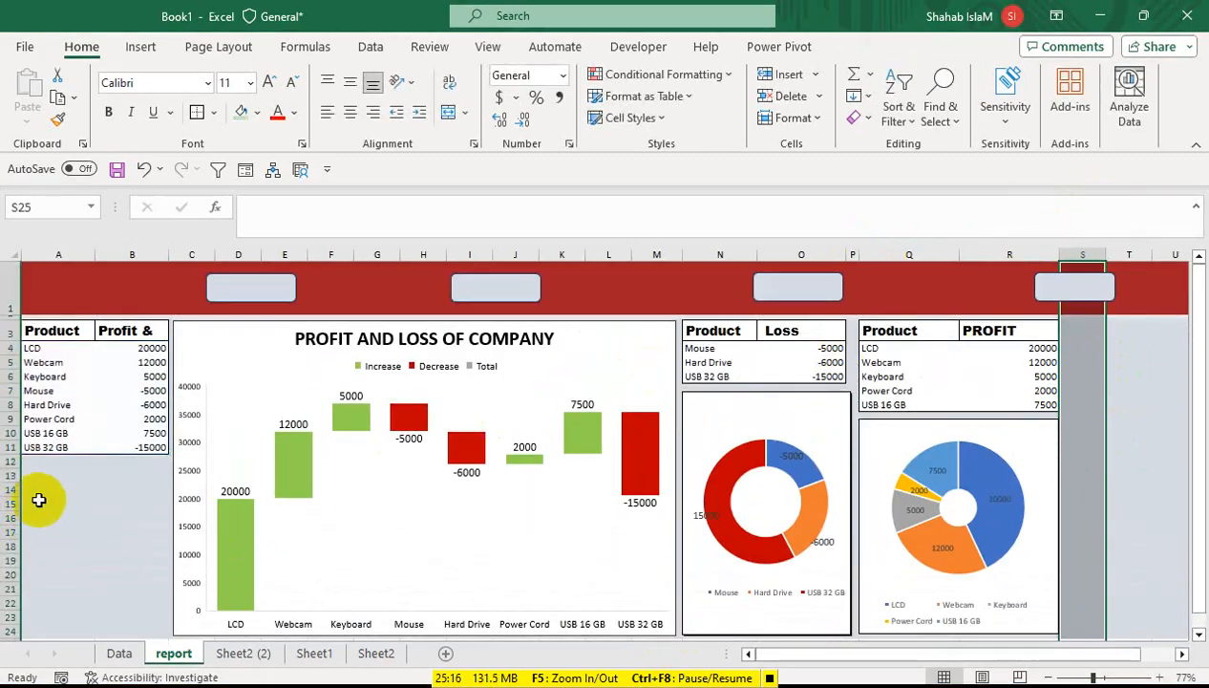
left_click(91, 503)
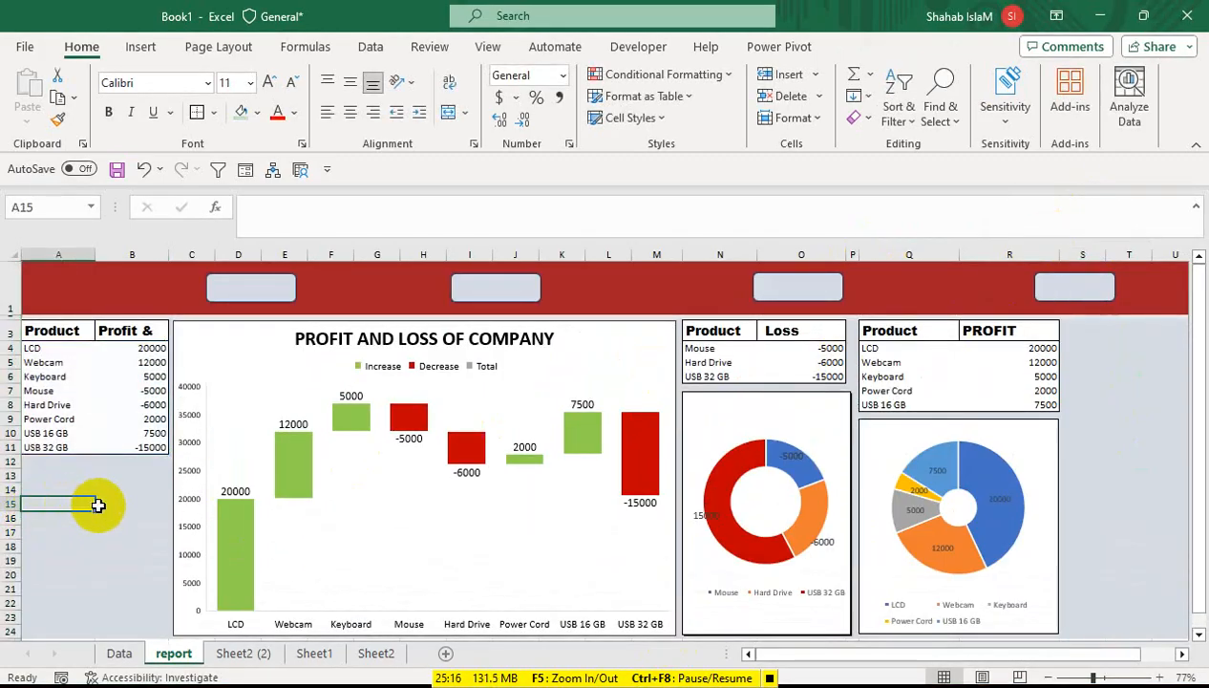
Step: Add a text box reading "TOTAL PURCHASE" in the red banner above columns A to C, just before the first rounded box
left_click(140, 46)
left_click(228, 105)
left_click(258, 210)
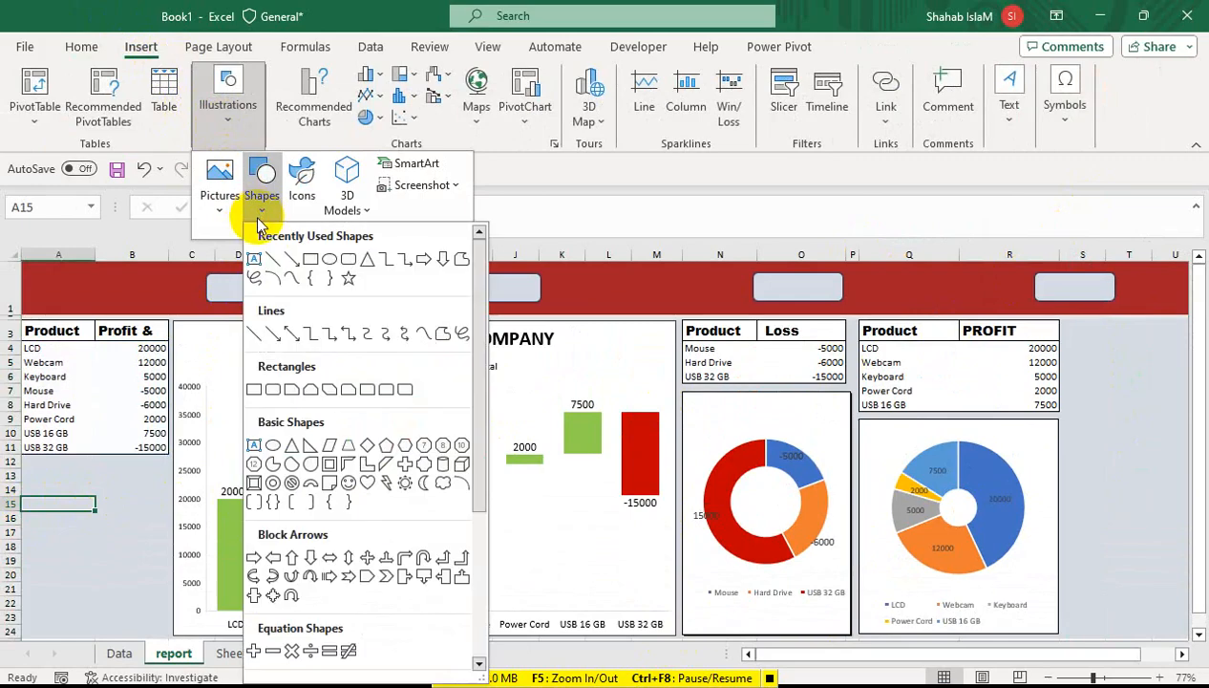
left_click(256, 261)
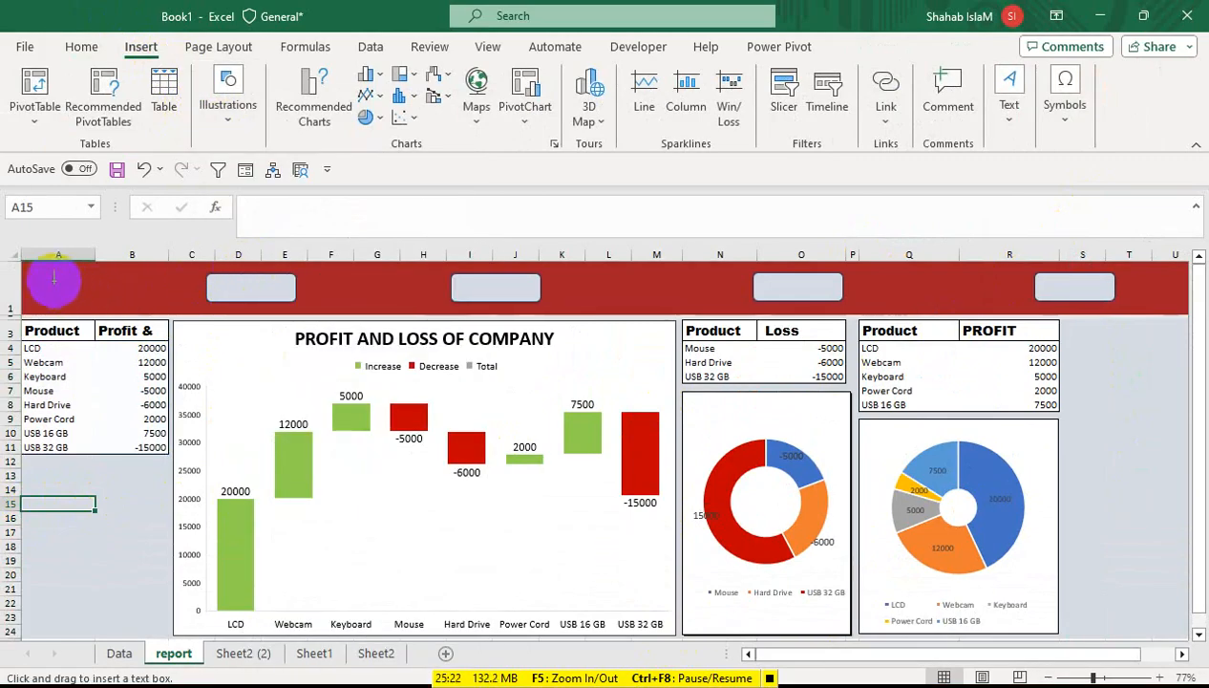
left_click_drag(61, 283, 199, 304)
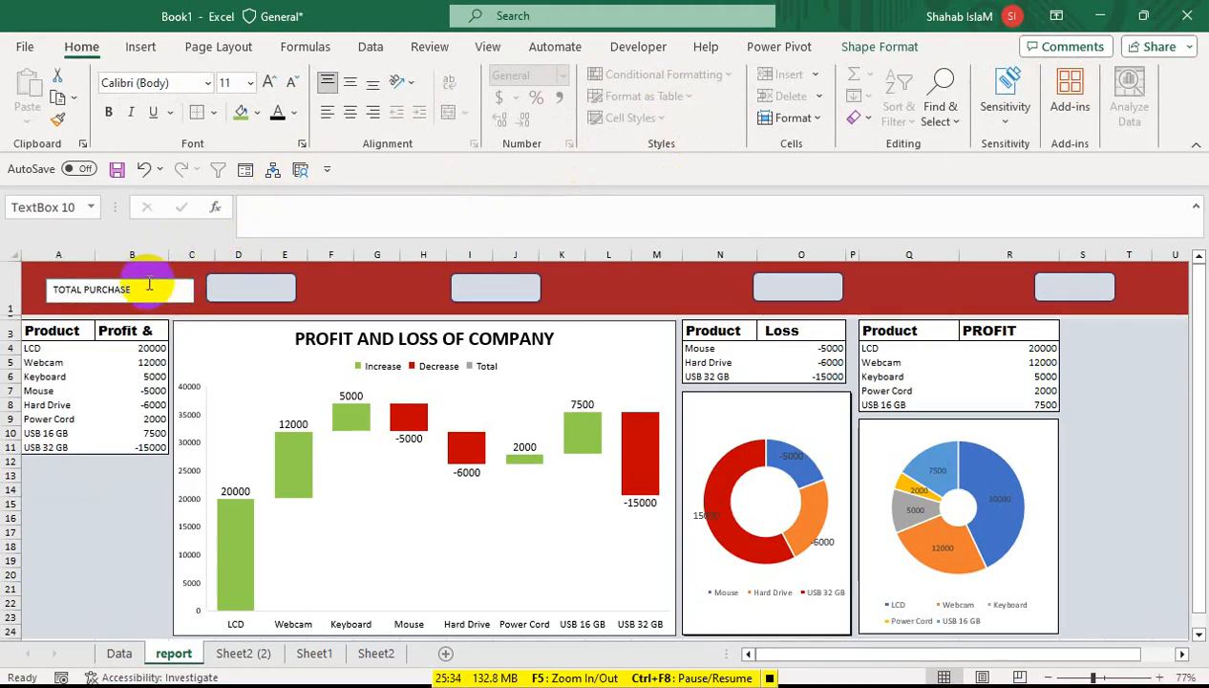
key("Left")
key("Left")
key("Up")
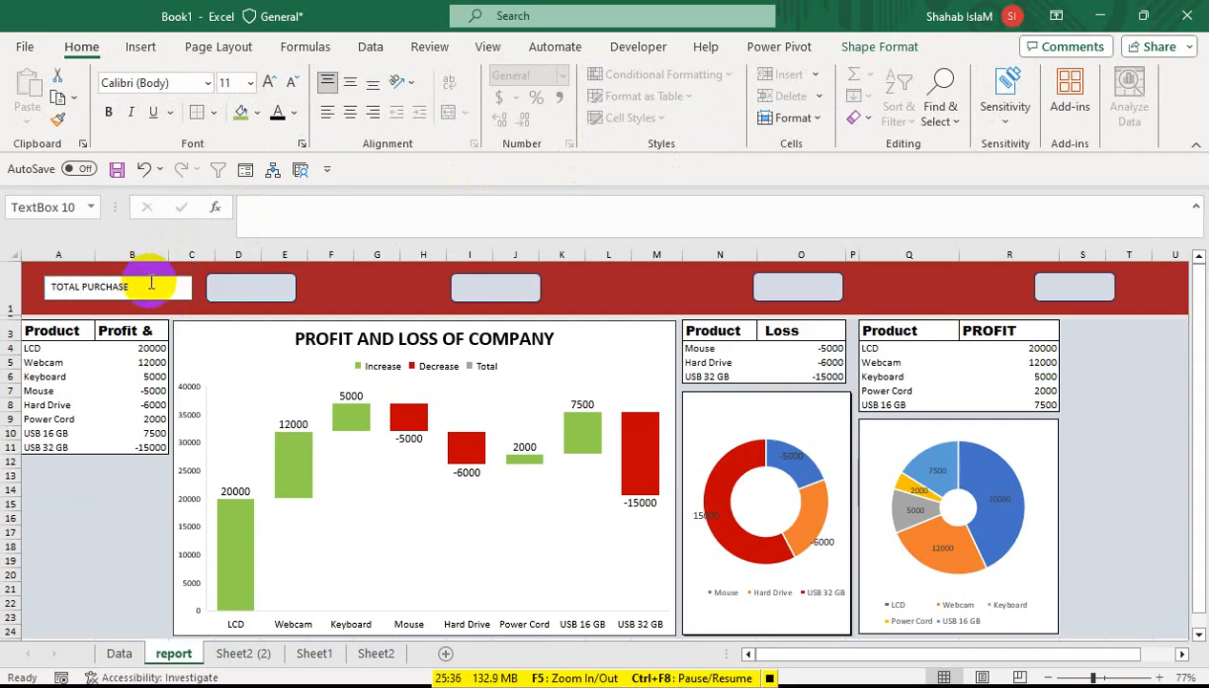
Step: Copy the TOTAL PURCHASE label in front of the second banner box, then shift that box and the copy rightward for even spacing
left_click_drag(155, 285, 413, 273)
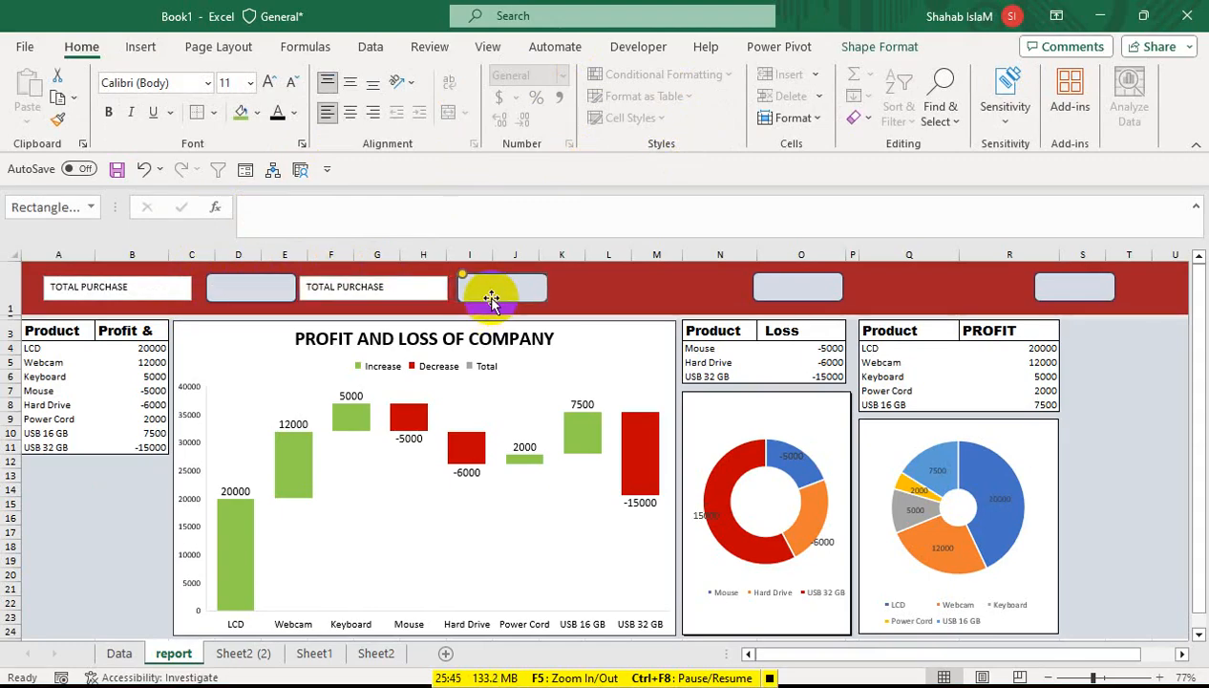
left_click_drag(490, 298, 495, 296)
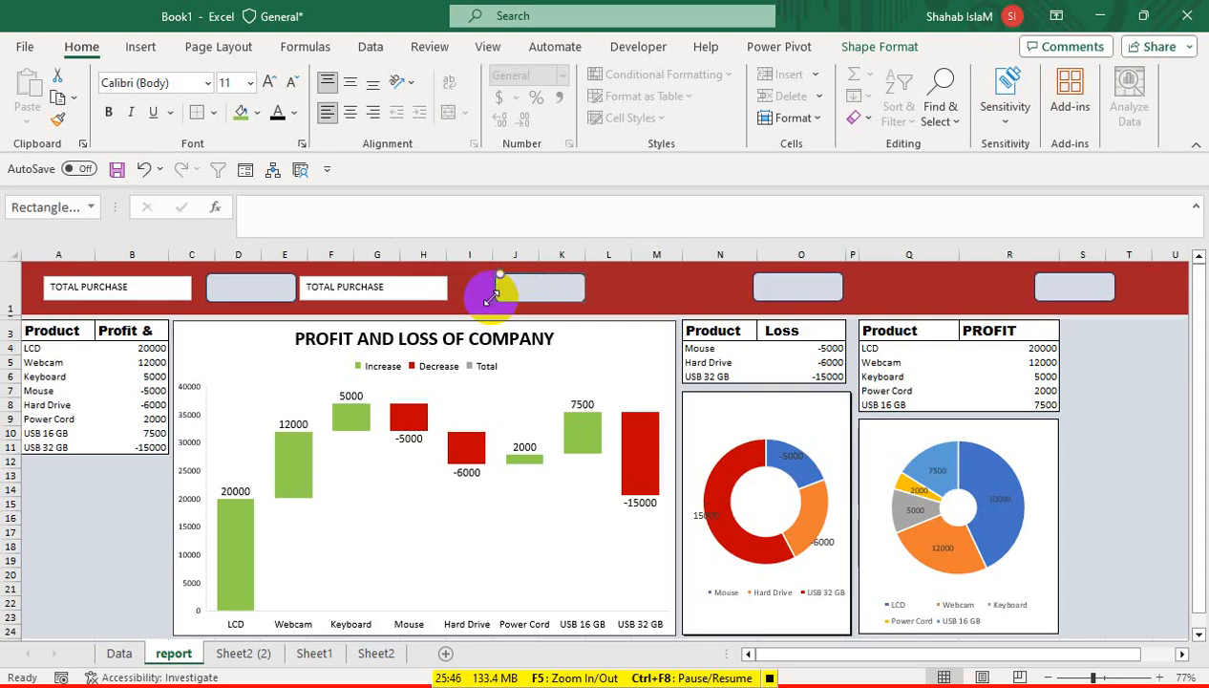
left_click(442, 295)
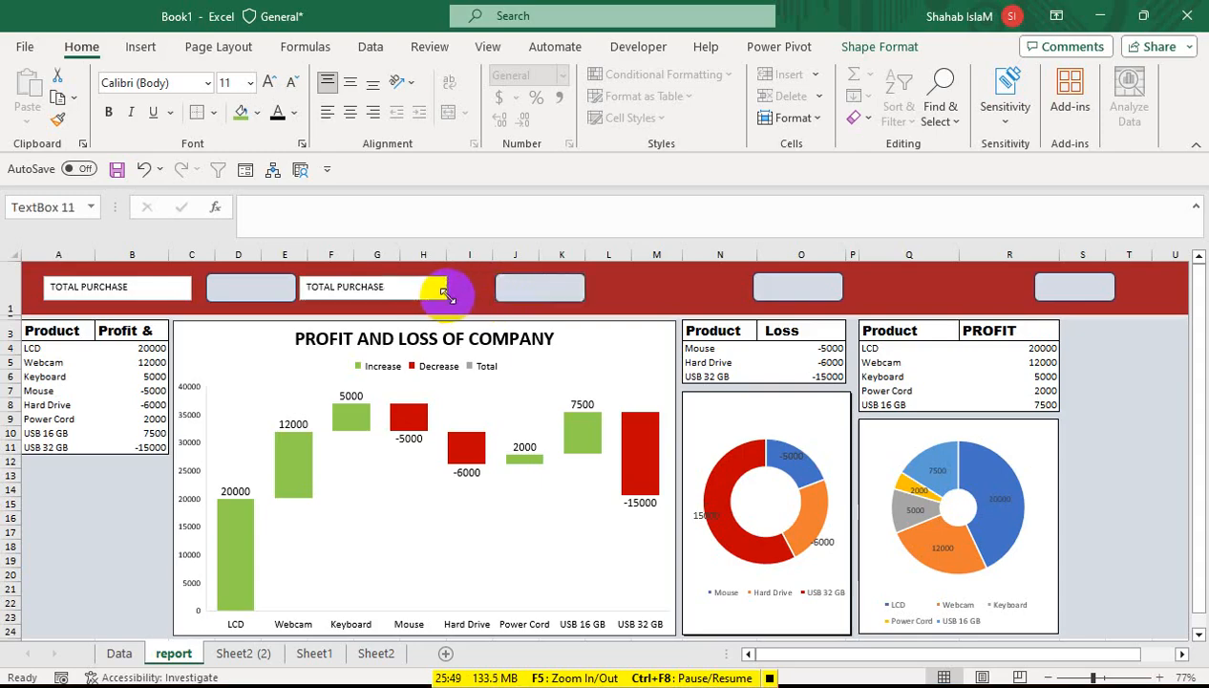
left_click_drag(443, 291, 445, 292)
key("Right")
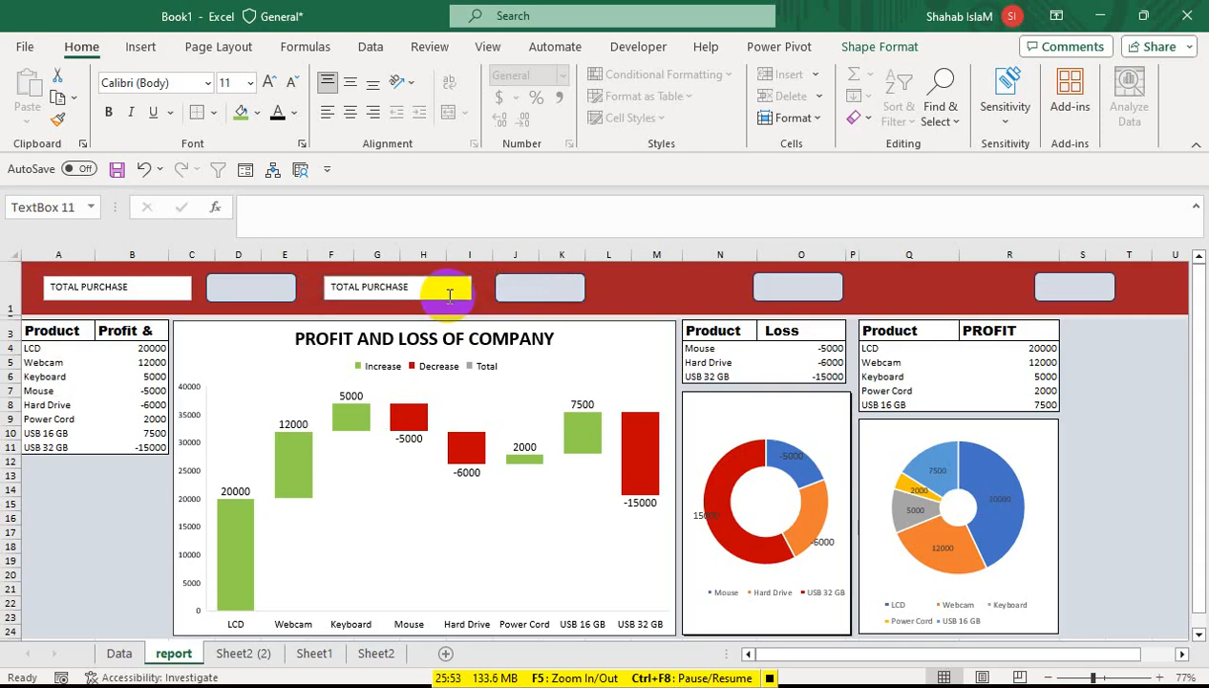
Step: Place another copy of the label before the third banner box and shift that box rightward to leave a gap
left_click_drag(442, 280, 718, 283)
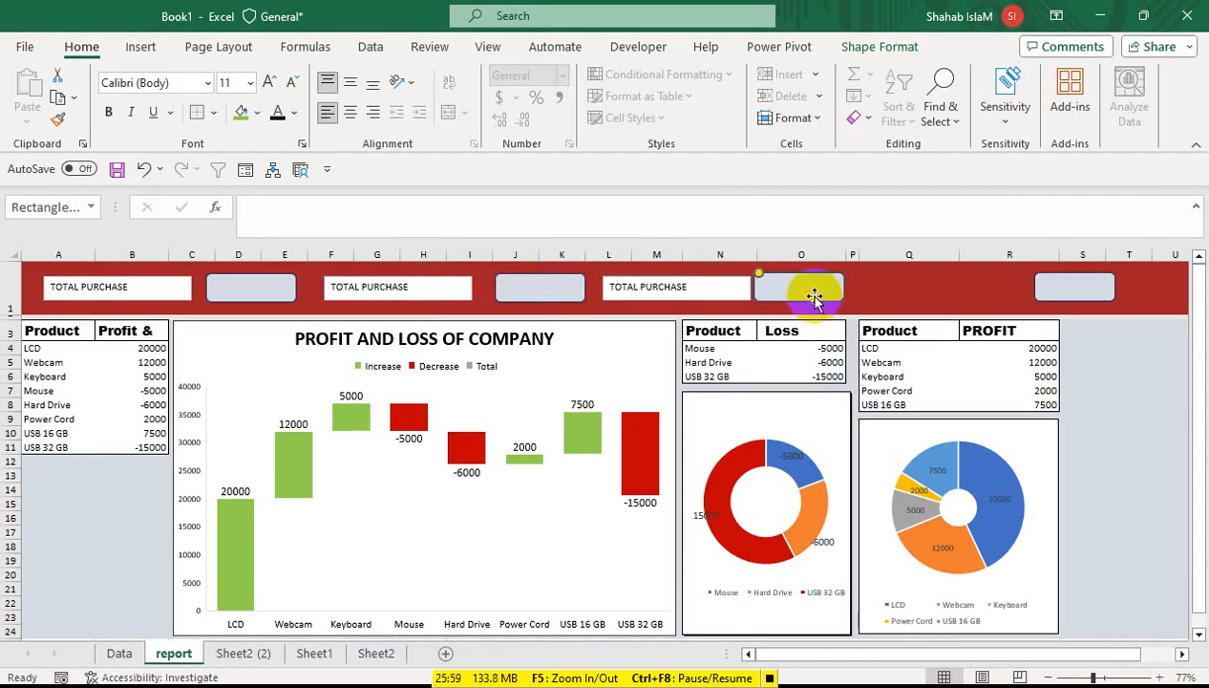
key("Right")
key("Right")
key("Right")
key("Right")
key("Right")
key("Right")
key("Right")
key("Right")
key("Right")
key("Right")
key("Right")
key("Right")
key("Left")
key("Left")
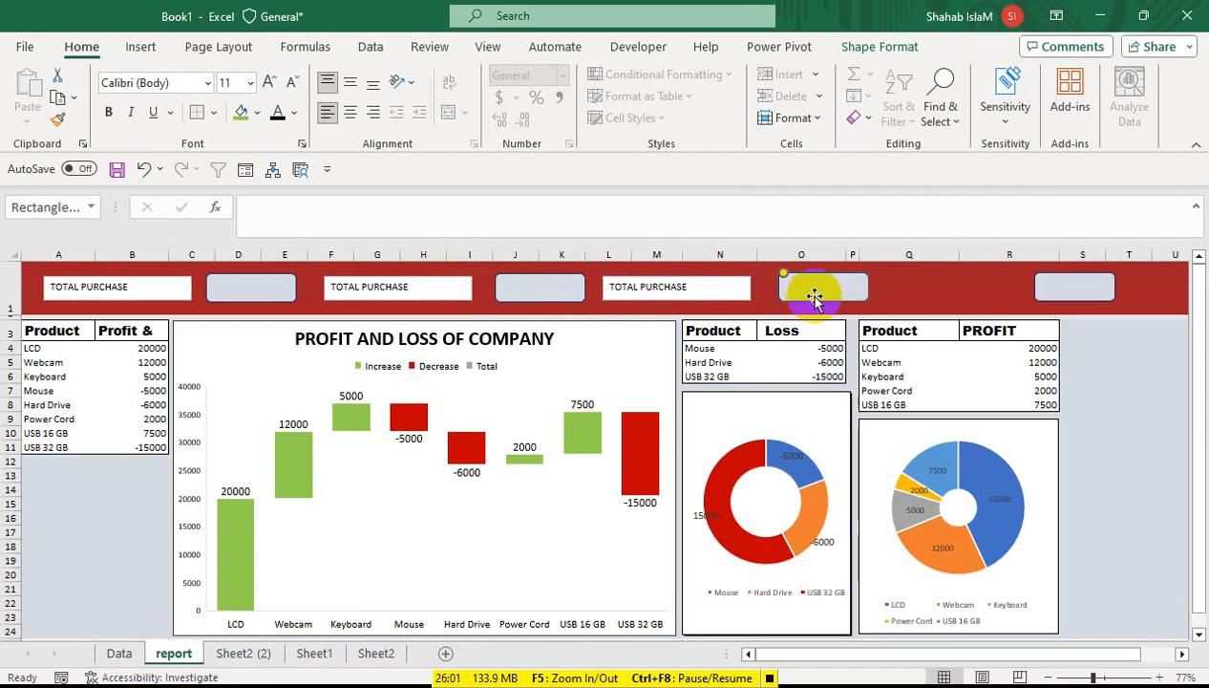
Step: Place a copy of the label before the fourth banner box and nudge that box slightly rightward
left_click(720, 298)
left_click_drag(719, 289, 1000, 285)
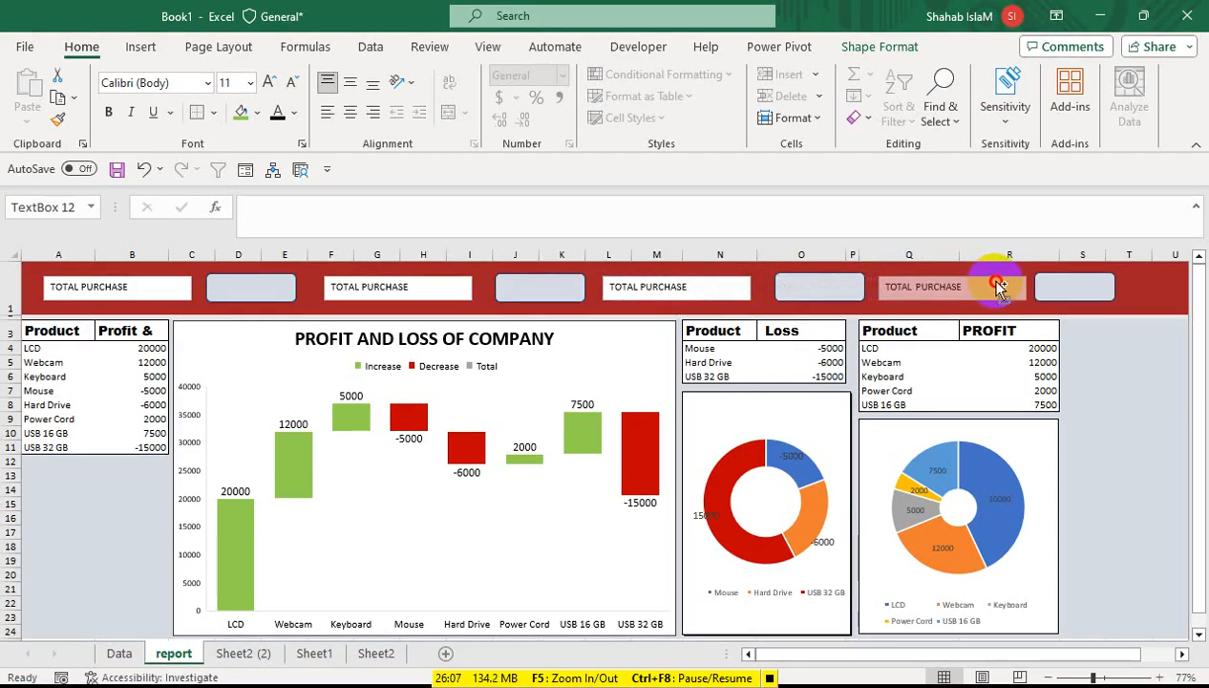
left_click(1048, 299)
key("Right")
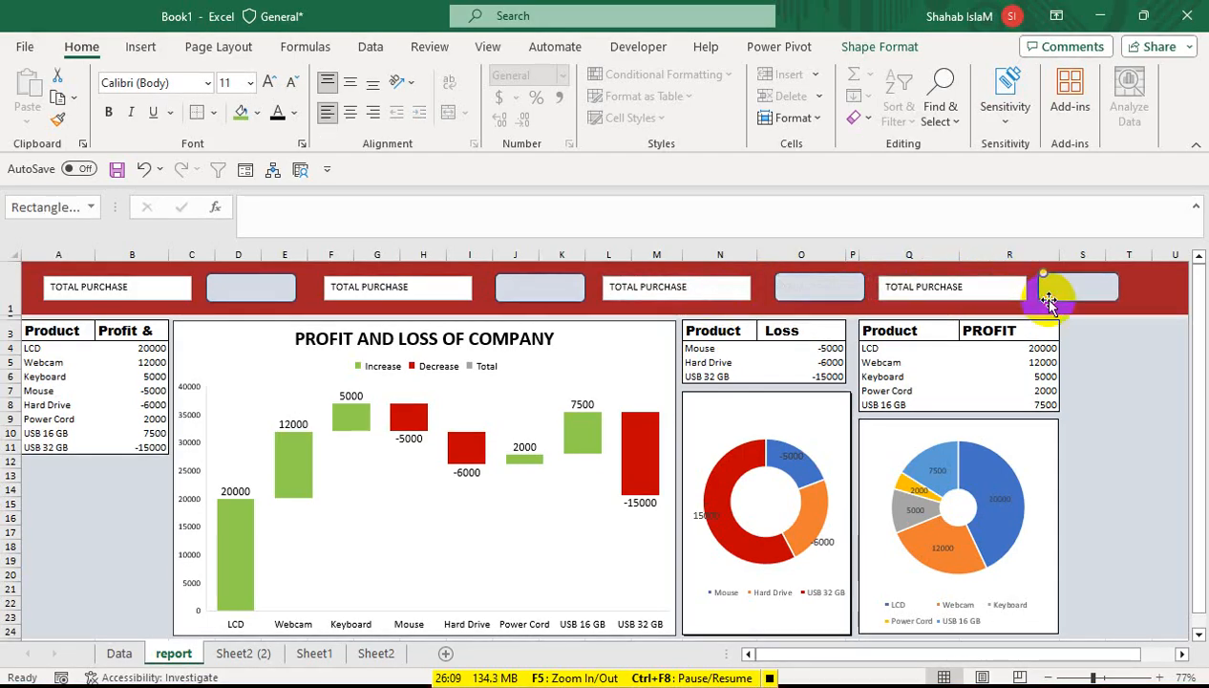
key("Right")
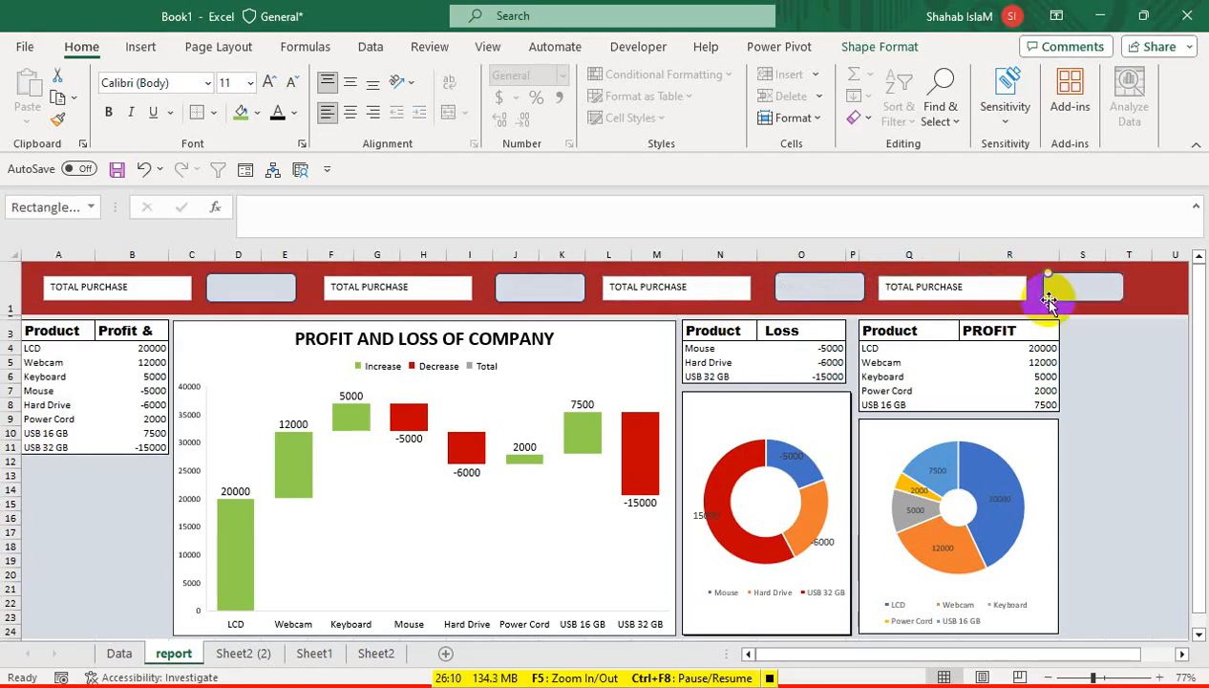
Step: Format all four banner labels with horizontally and vertically centred, bold 16 pt text
left_click(966, 293)
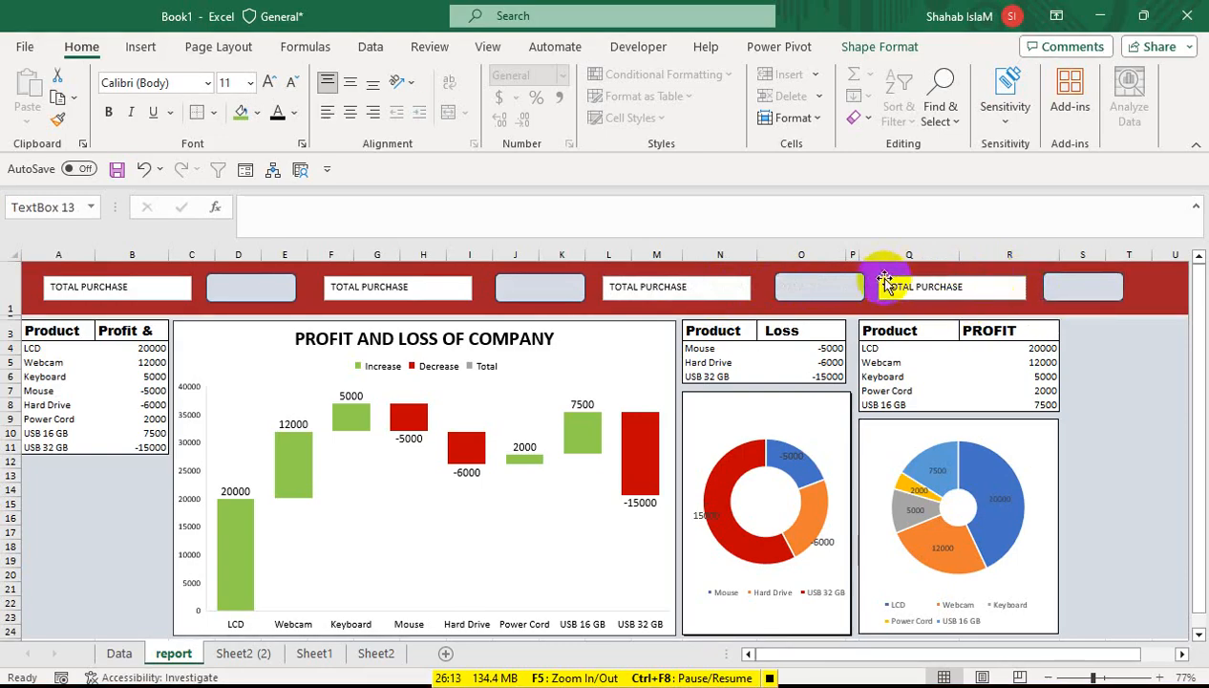
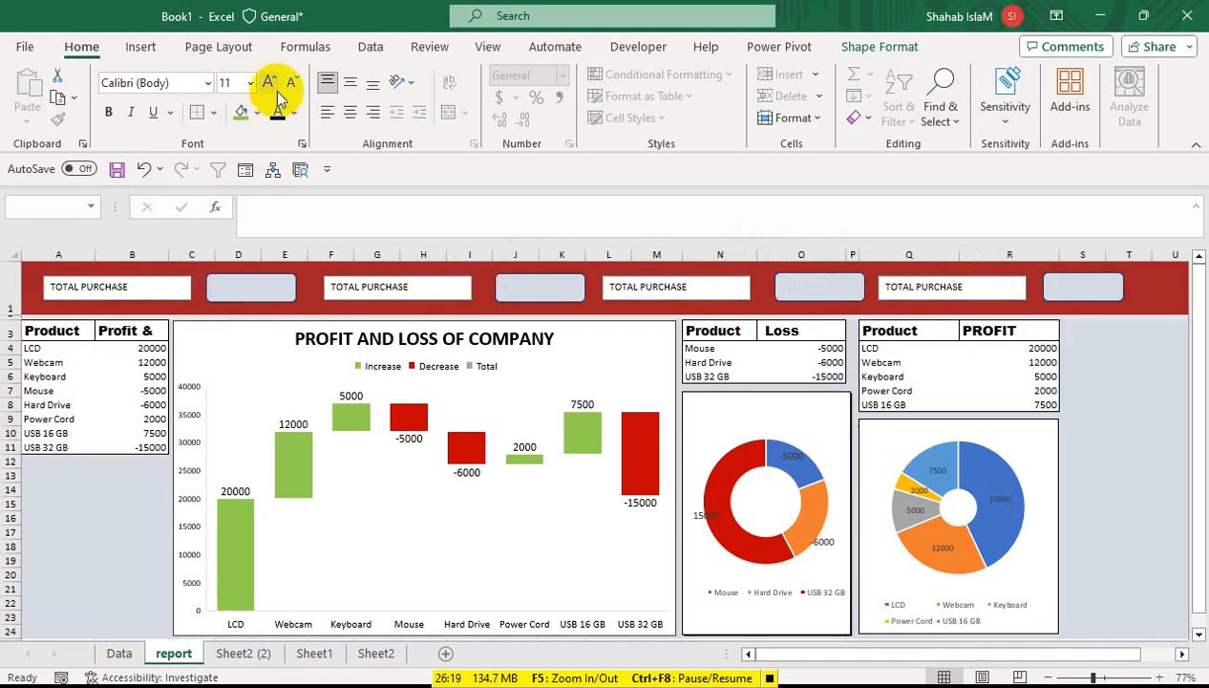
left_click(349, 112)
left_click(350, 82)
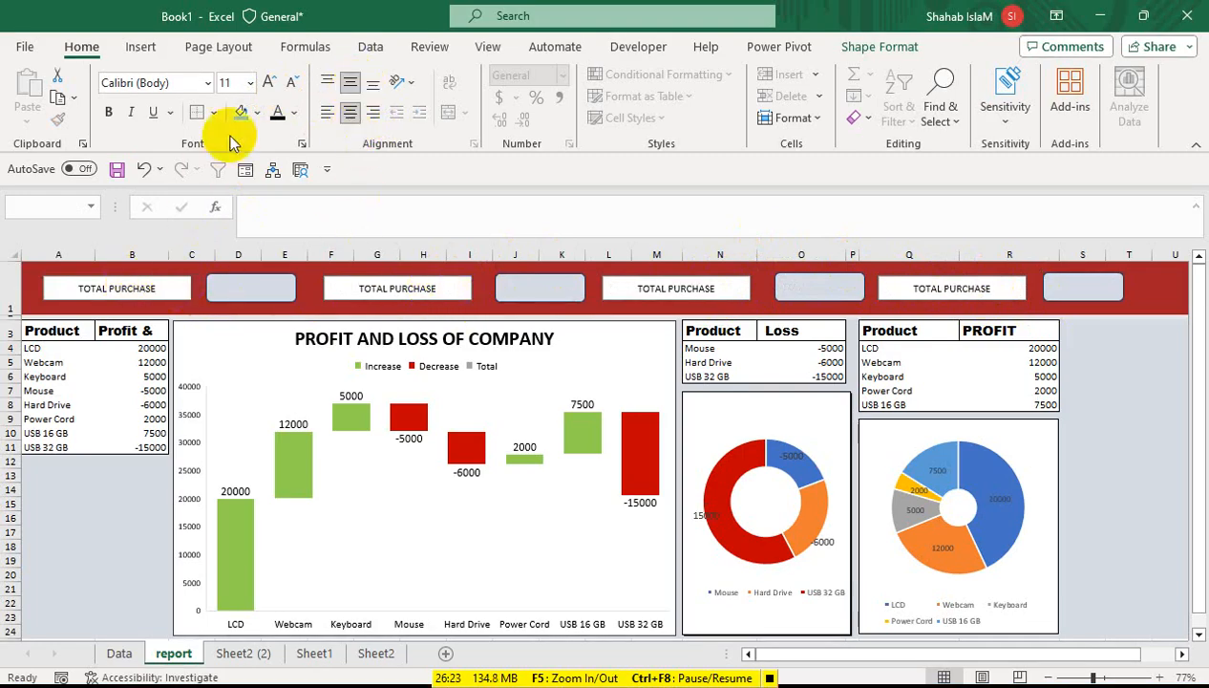
left_click(268, 83)
left_click(267, 83)
left_click(267, 83)
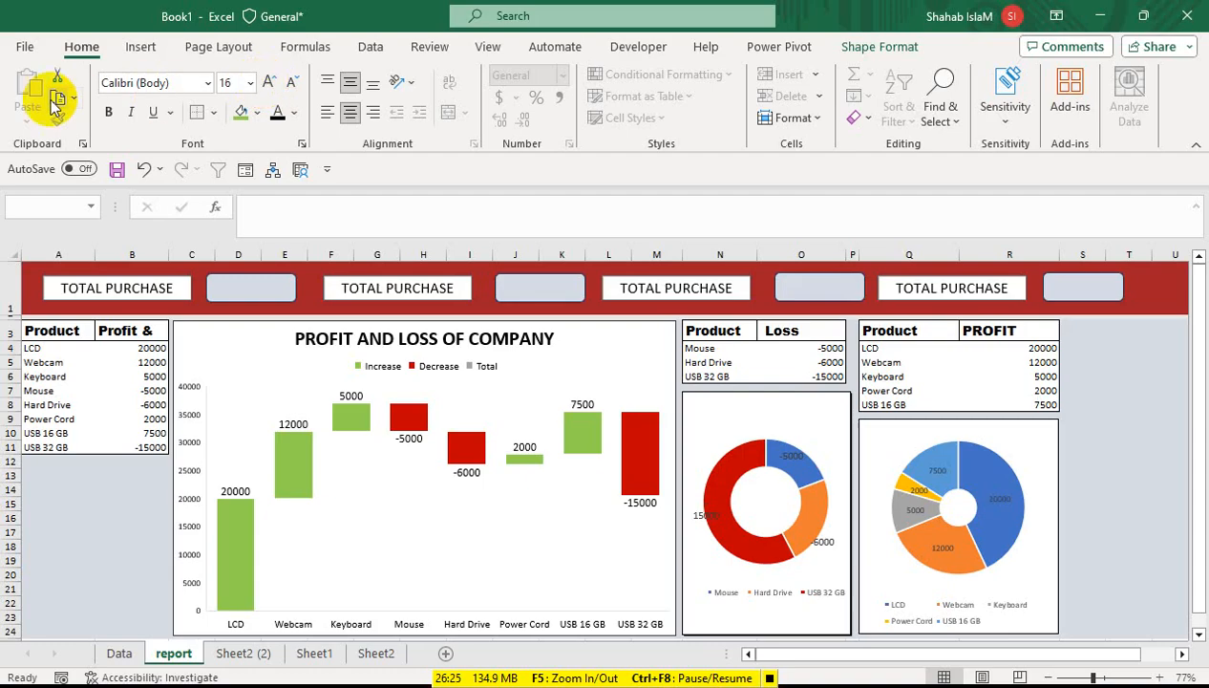
left_click(108, 111)
Step: Change the second banner label's text to "TOTAL SALE"
left_click(454, 286)
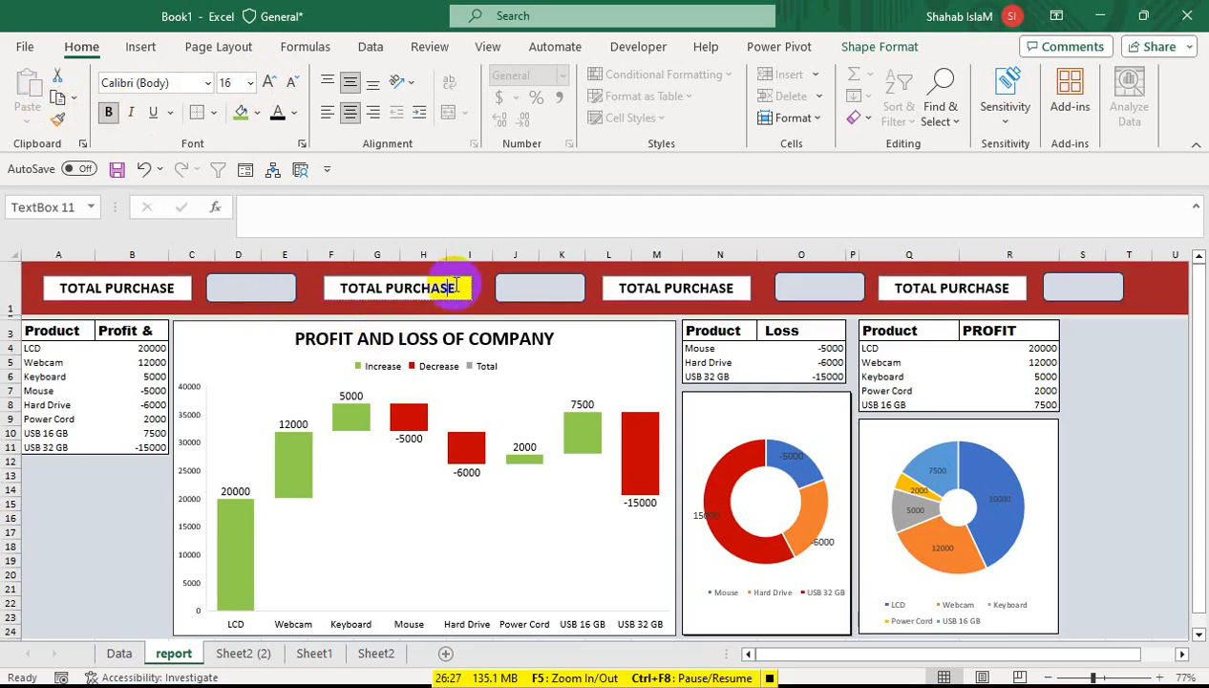
key("BackSpace")
key("BackSpace")
key("BackSpace")
key("BackSpace")
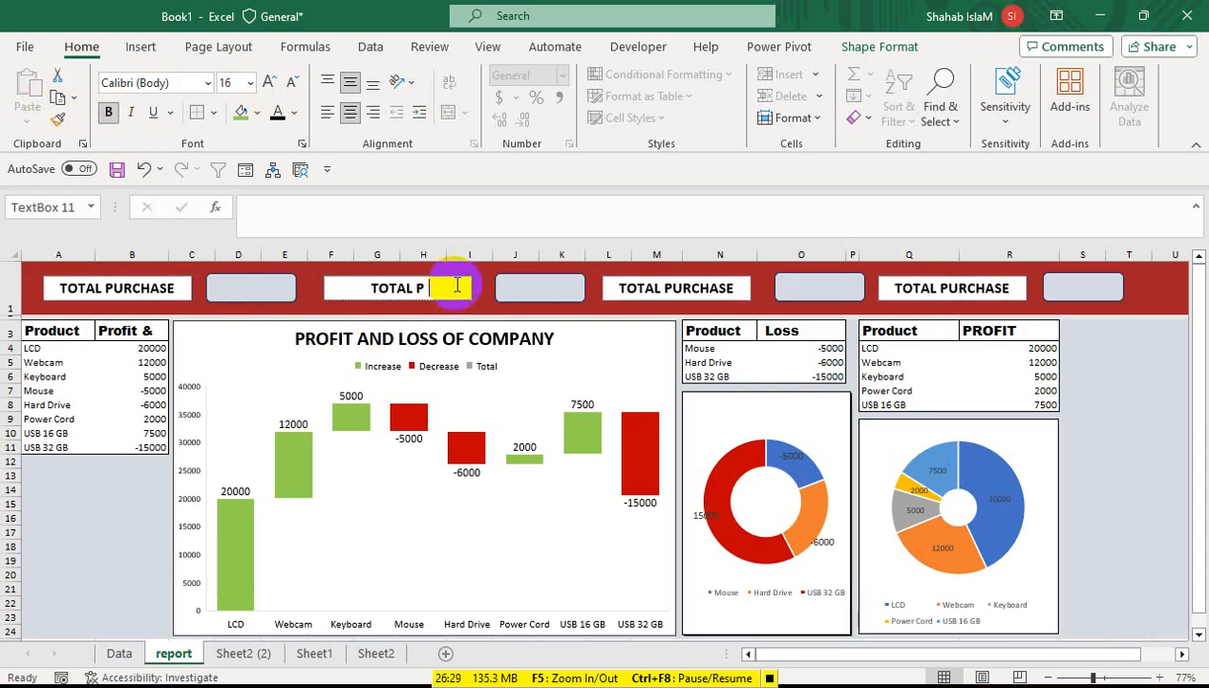
type("SALE")
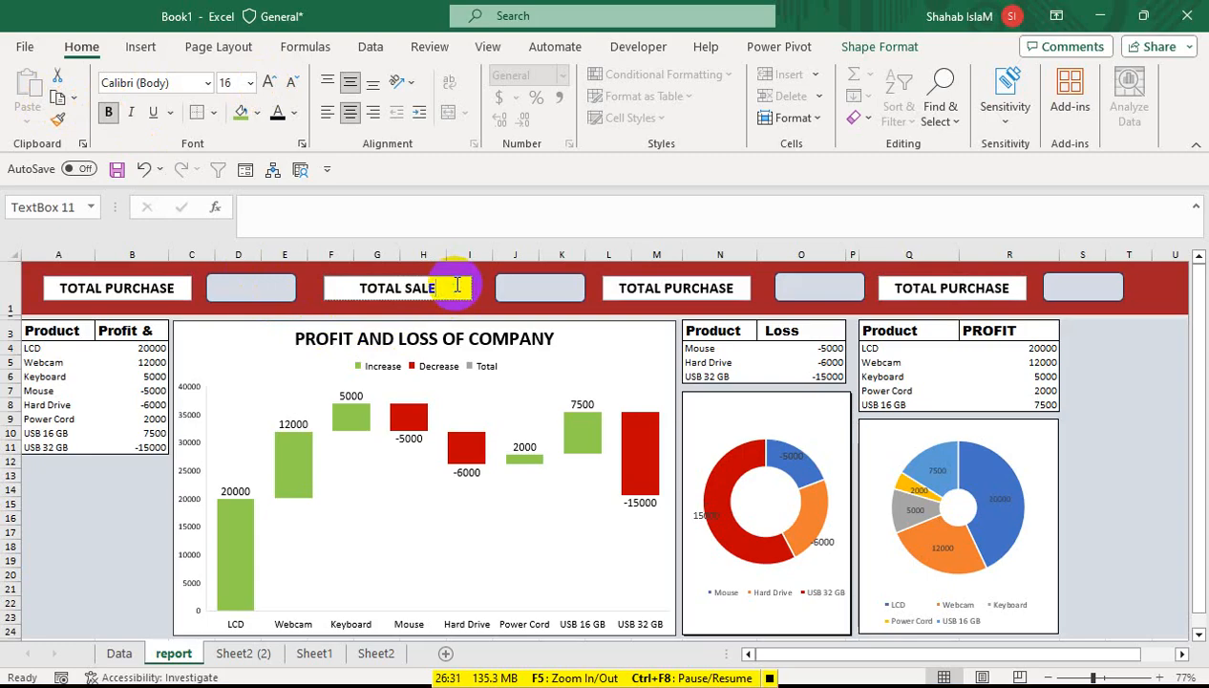
Step: Change the third banner label to "TOTAL PROFIT" and the fourth to "TOTAL LOSS"
left_click_drag(733, 289, 667, 289)
type("PROFIT")
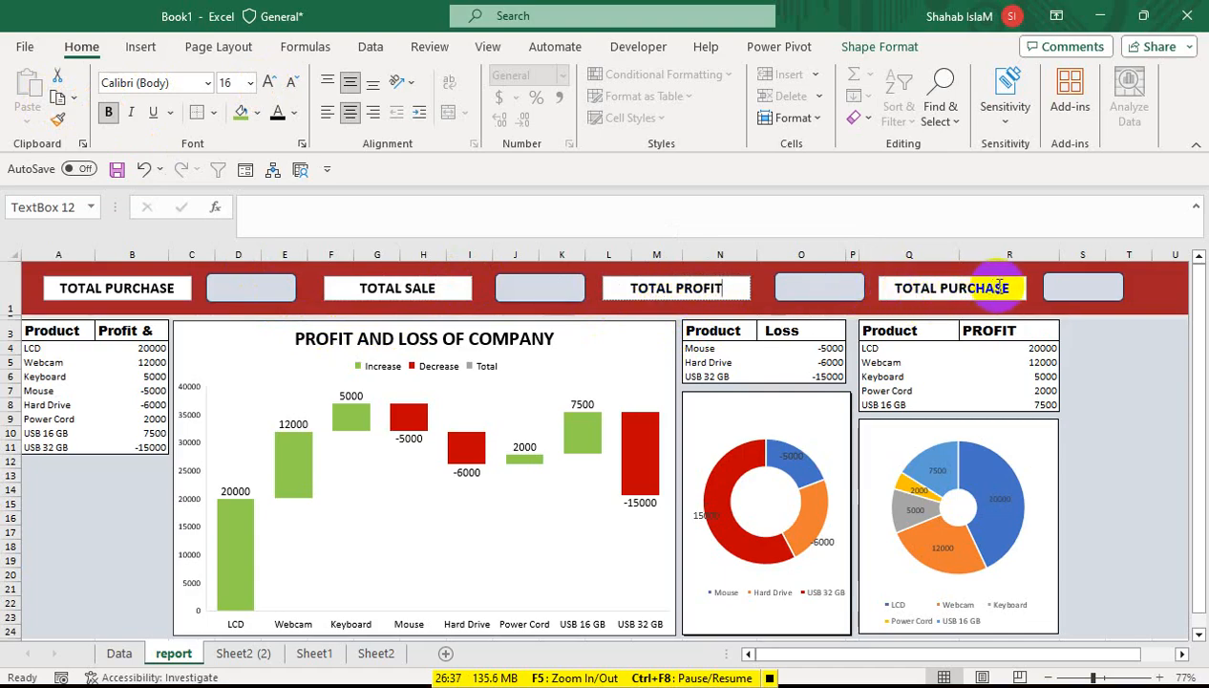
left_click_drag(1013, 287, 940, 287)
type("LOSS")
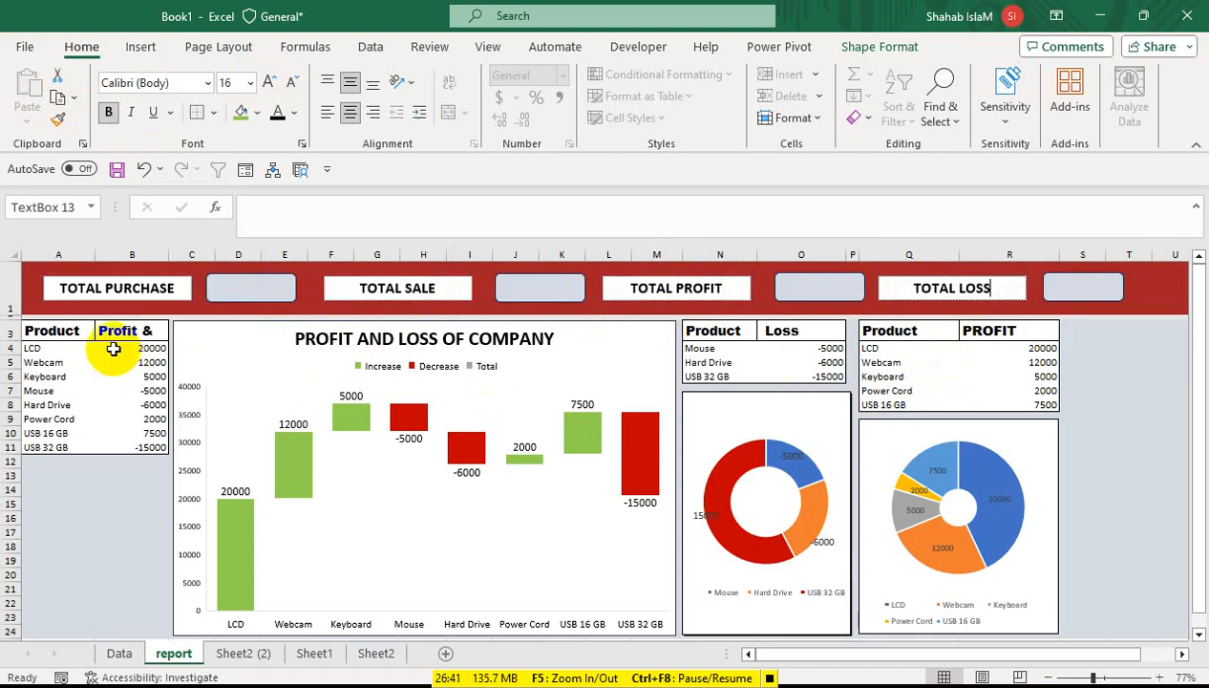
left_click(238, 287)
right_click(239, 292)
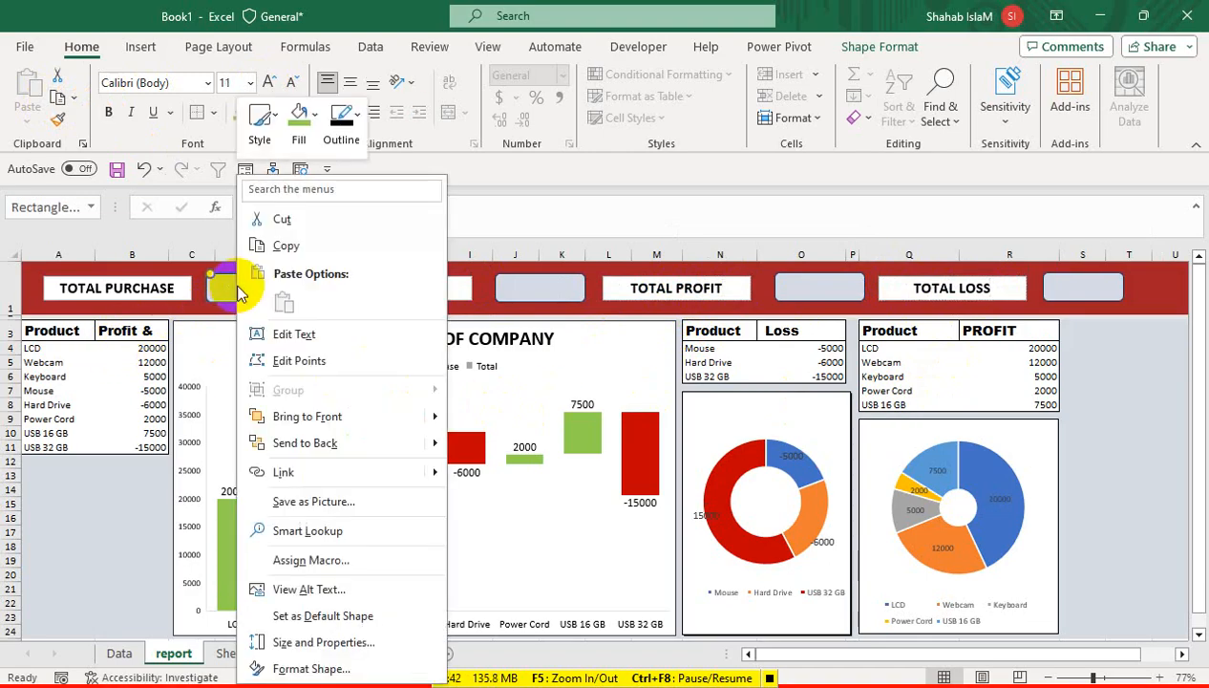
left_click(277, 336)
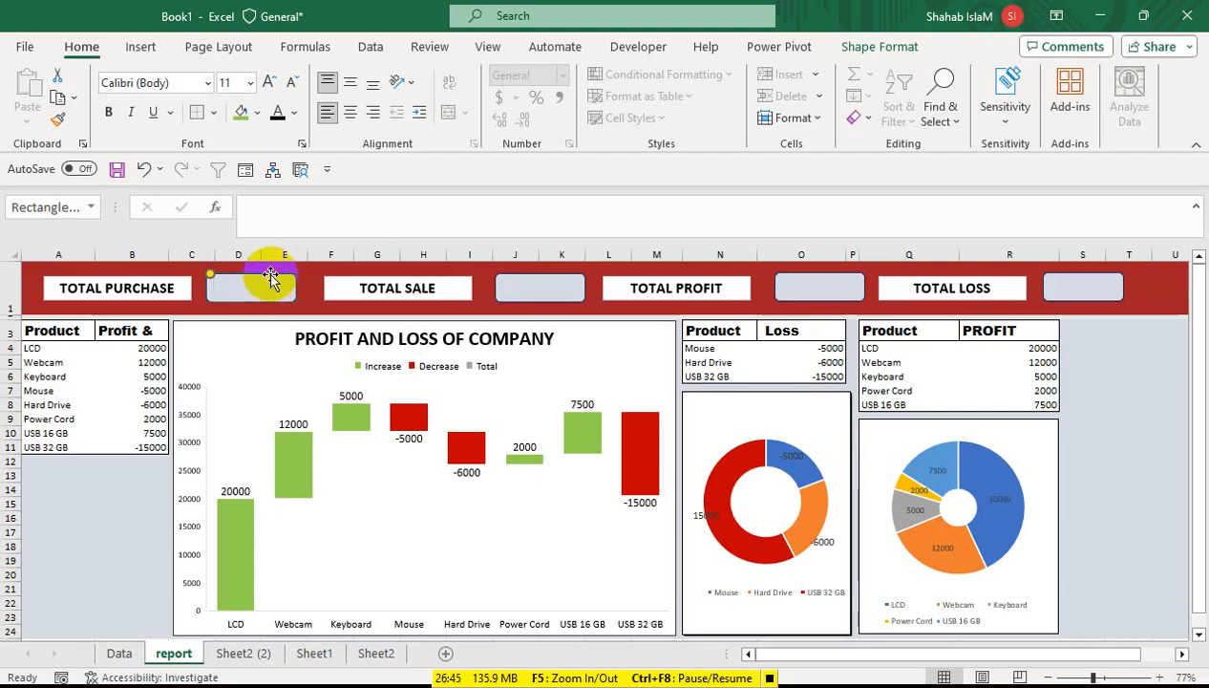
type("=SUM")
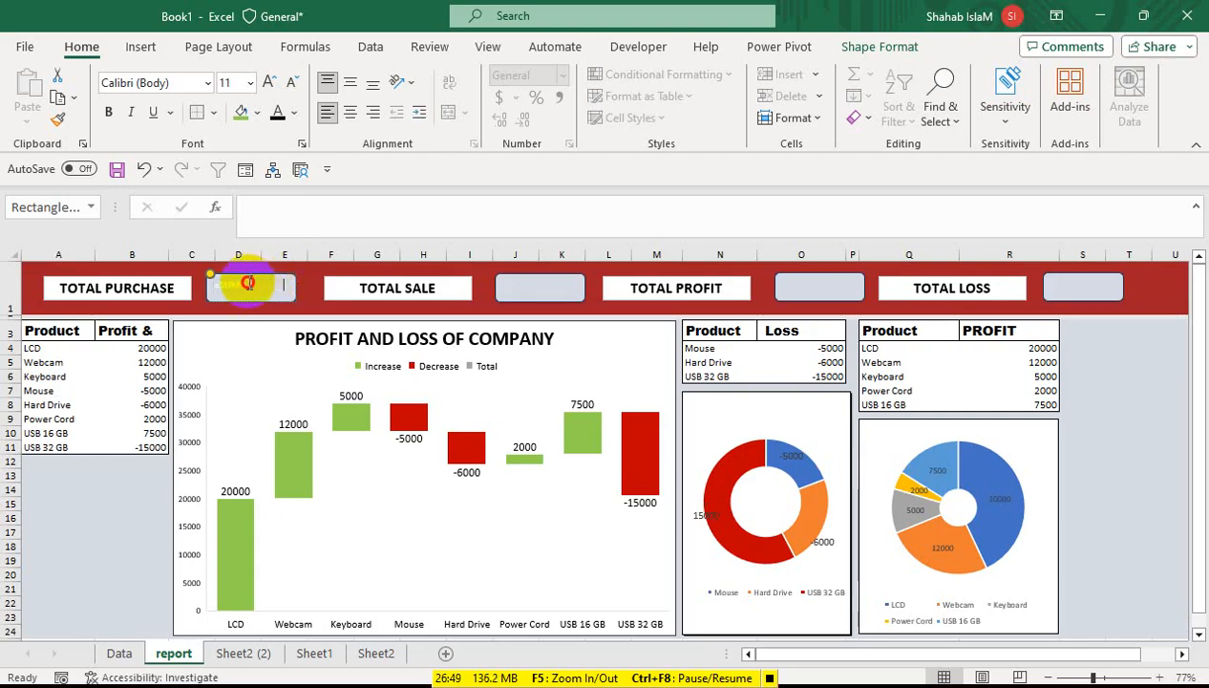
key("BackSpace")
key("BackSpace")
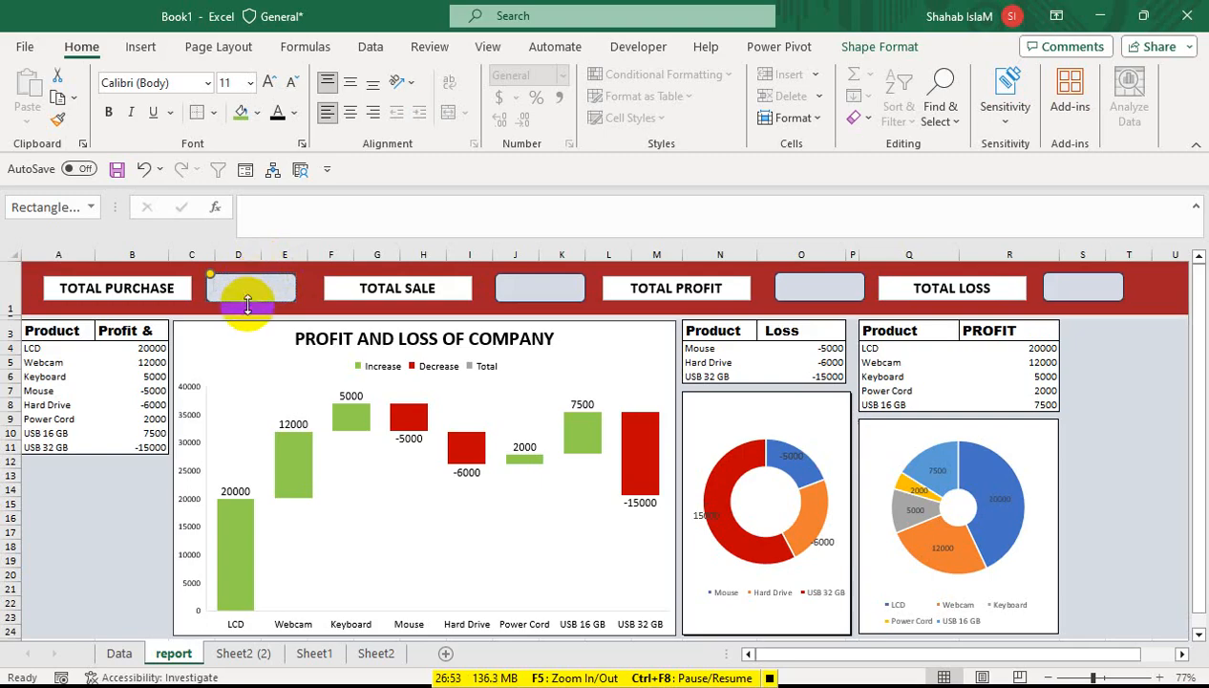
Step: On the Data sheet, total the Purchase Amount column in E13 and the Sale Amount column in G13 with AutoSum
left_click(115, 652)
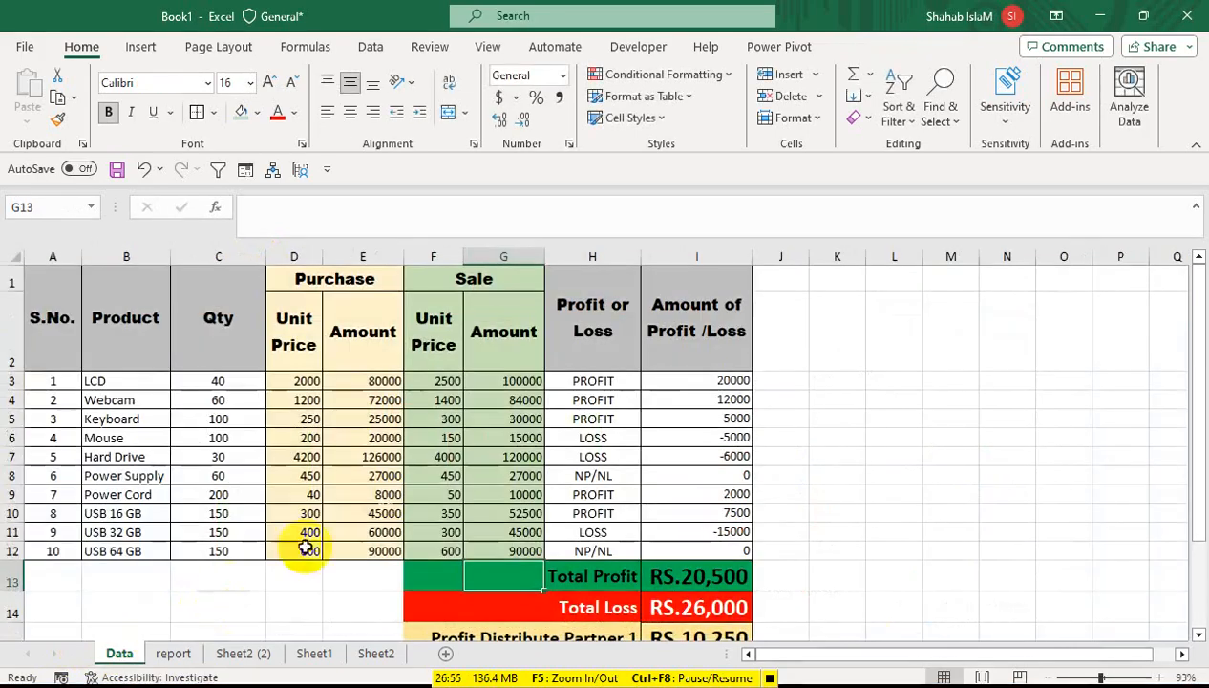
left_click(363, 575)
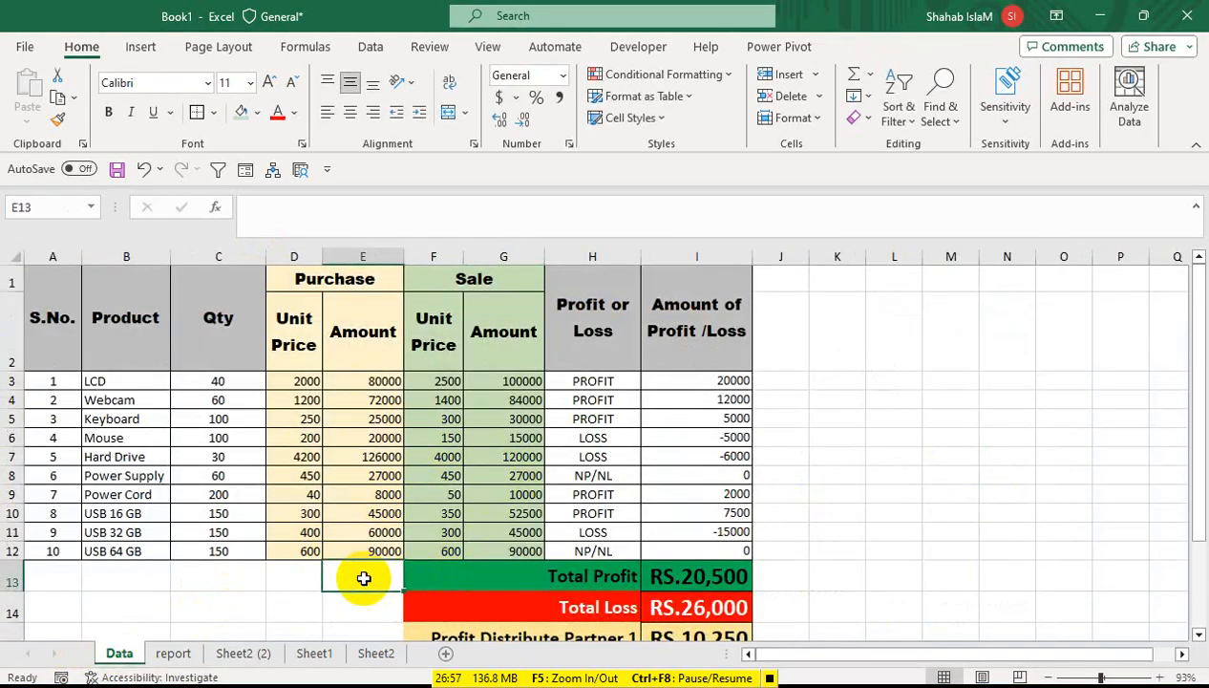
key("alt+equal")
key("Return")
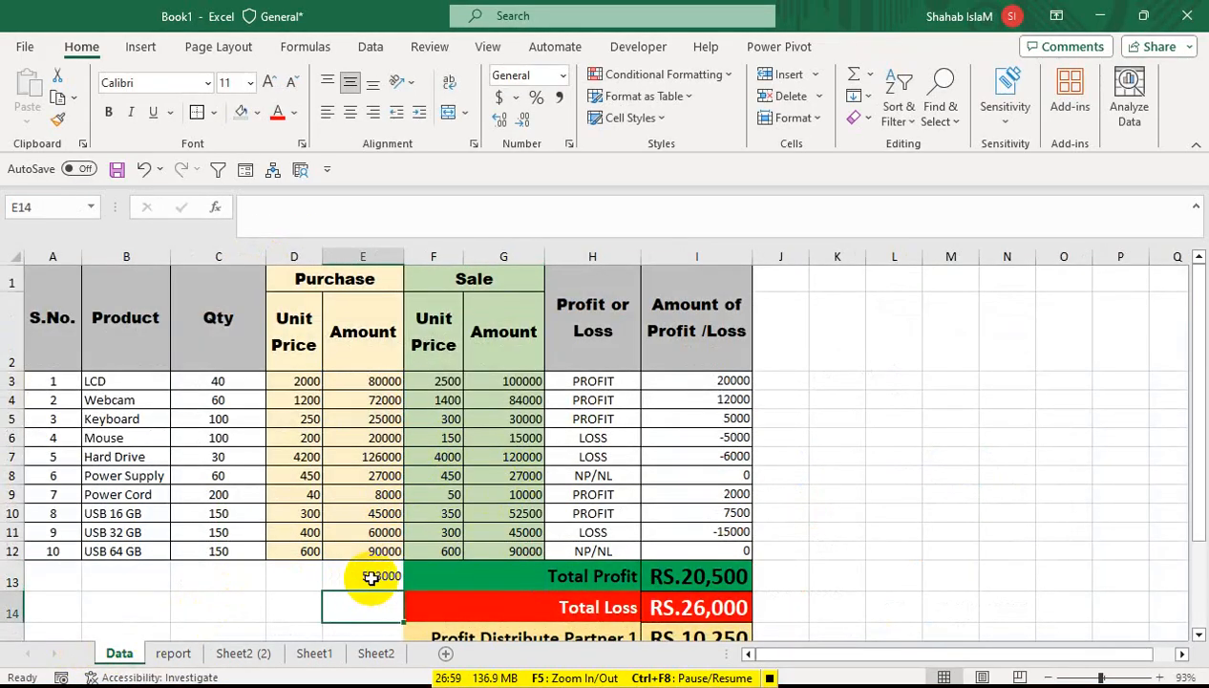
left_click(494, 570)
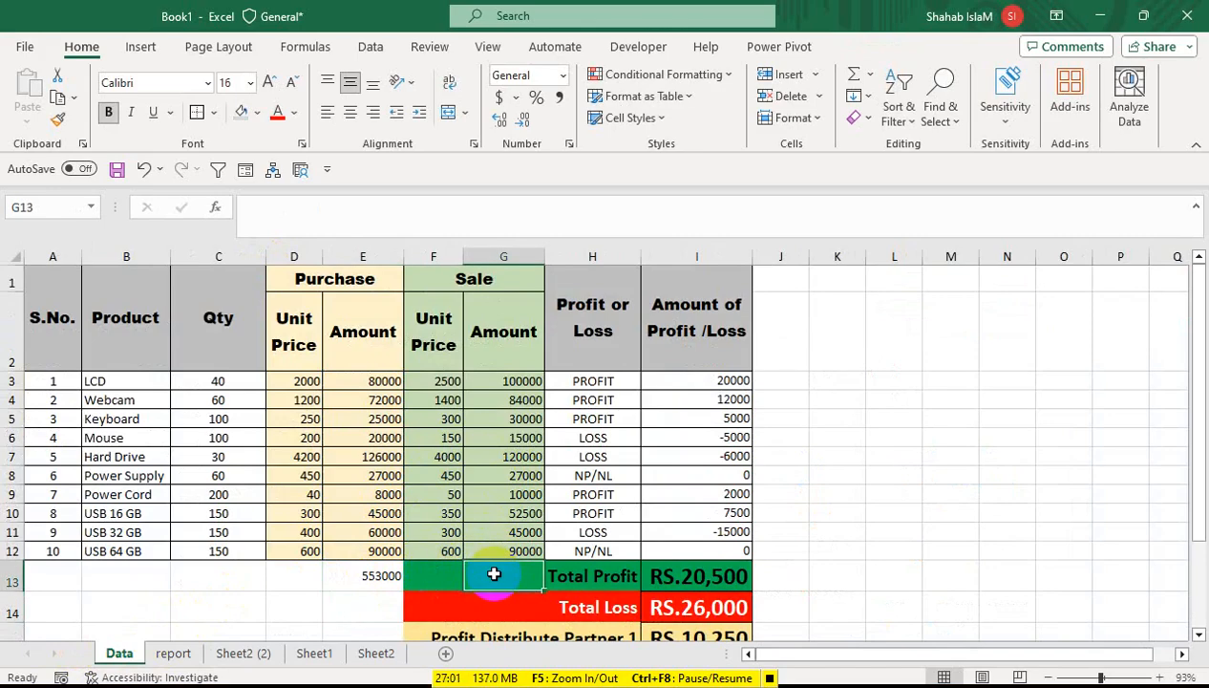
key("alt+equal")
key("Return")
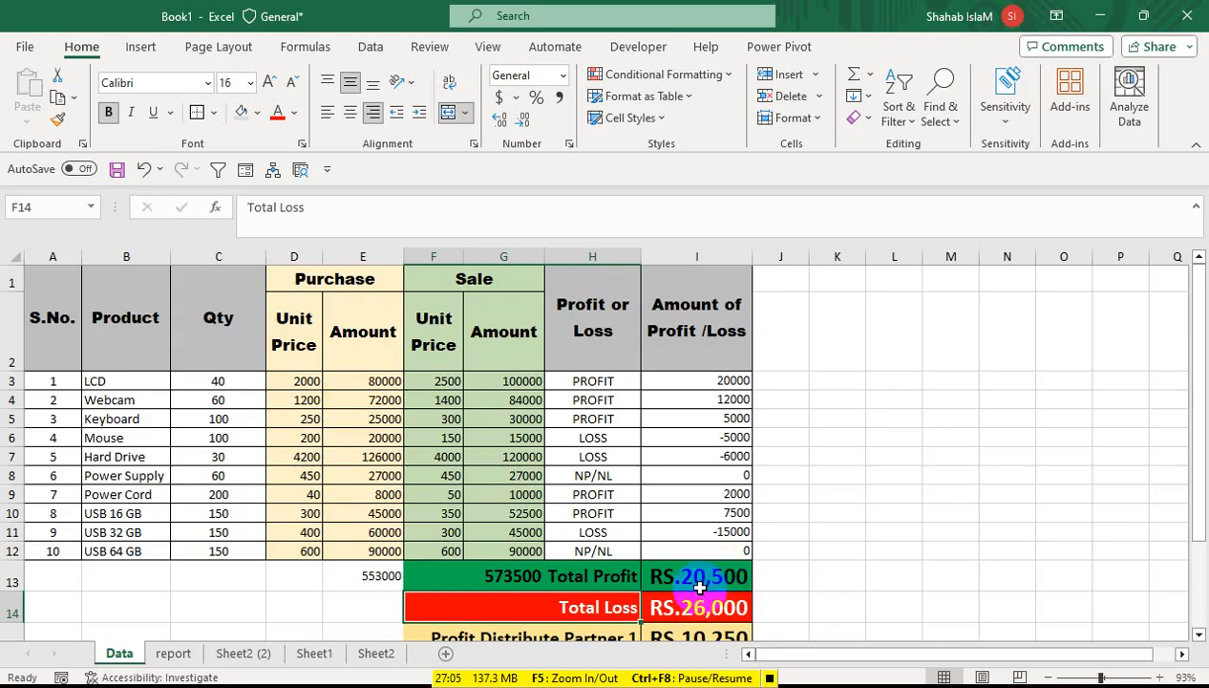
Step: Link the rounded box beside TOTAL PURCHASE on the report sheet to the purchase total with the formula =Data!E13
left_click(173, 654)
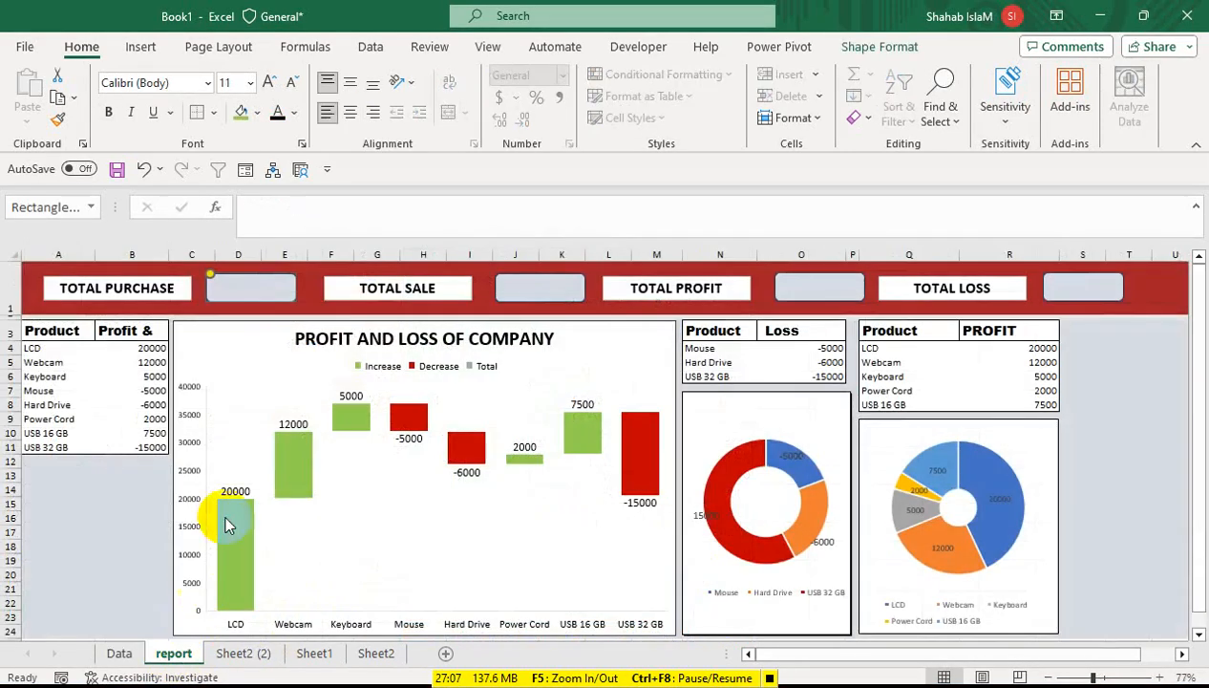
left_click(274, 218)
type("=")
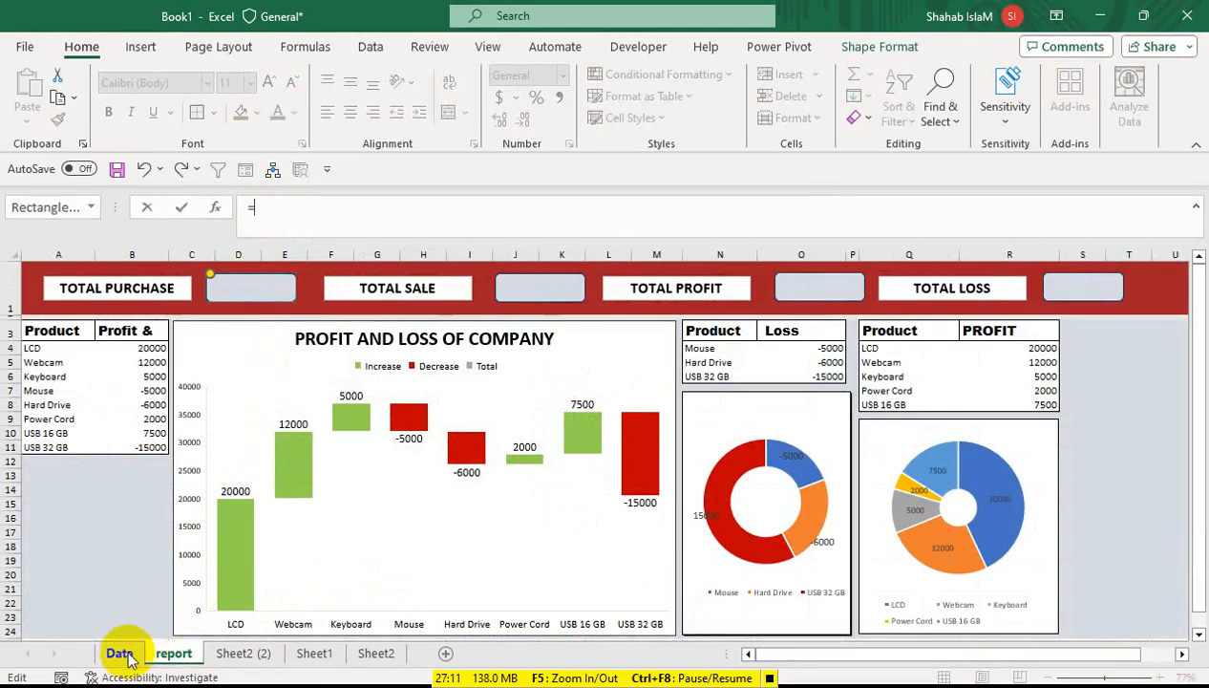
left_click(120, 653)
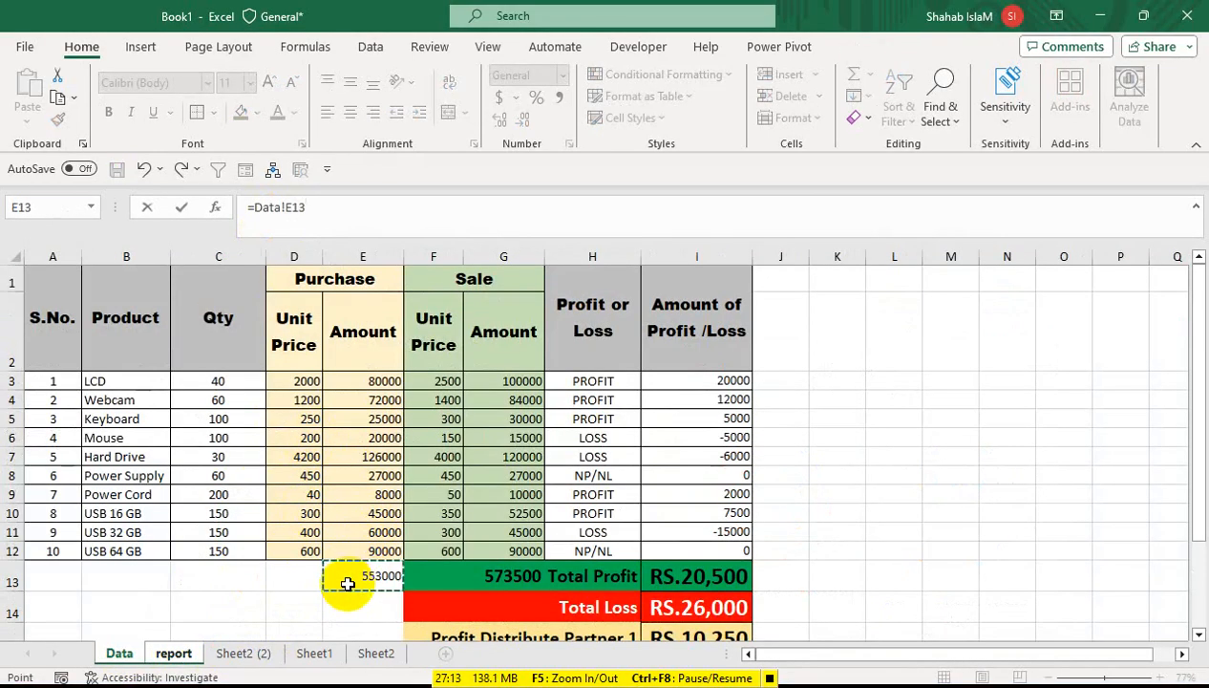
key("Return")
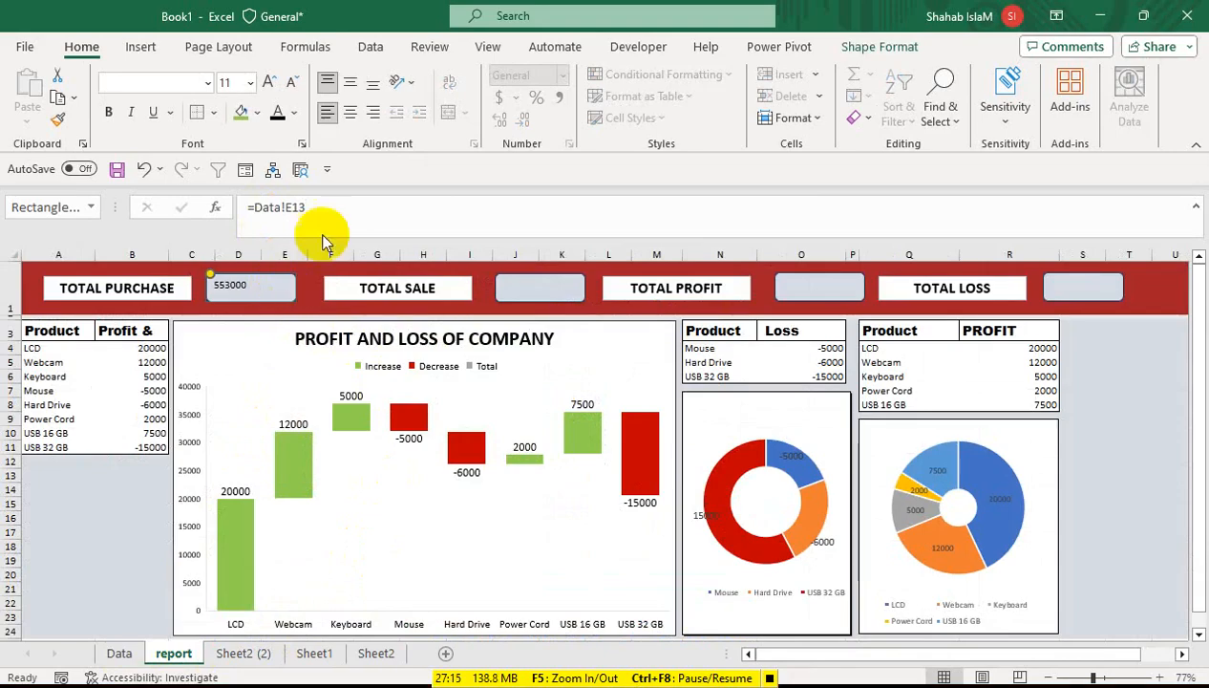
Step: Format the value in the TOTAL PURCHASE box as bold, 18 pt, red, and centered both vertically and horizontally
left_click(350, 82)
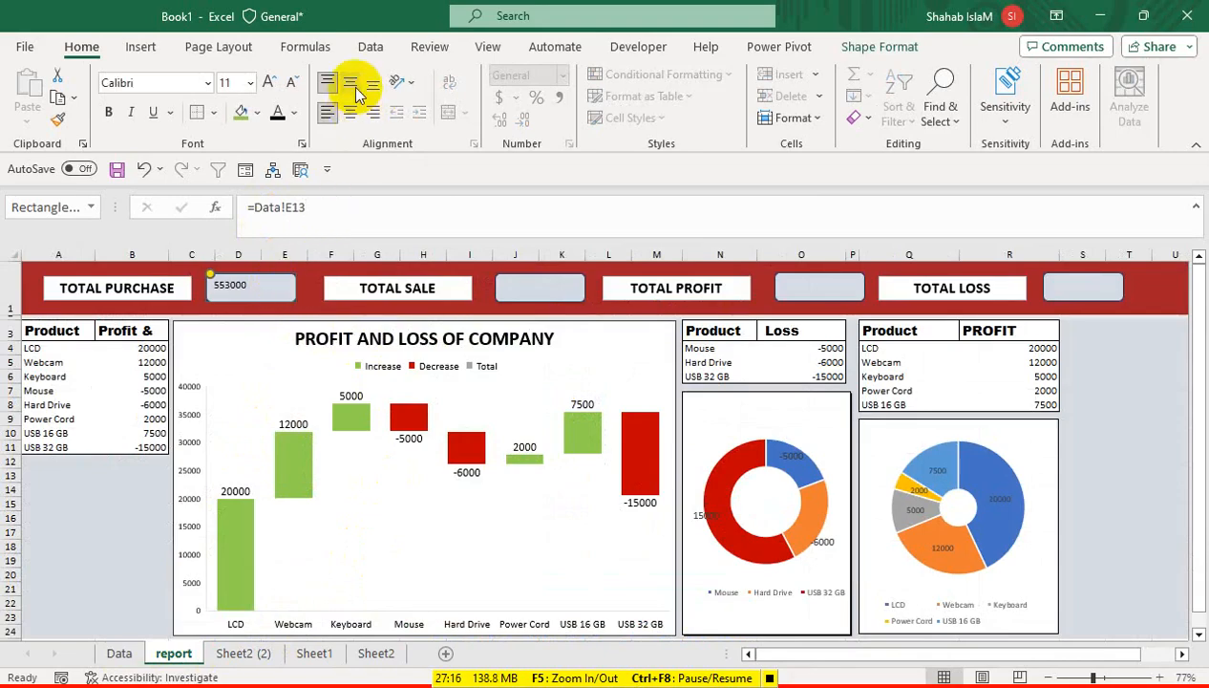
left_click(107, 114)
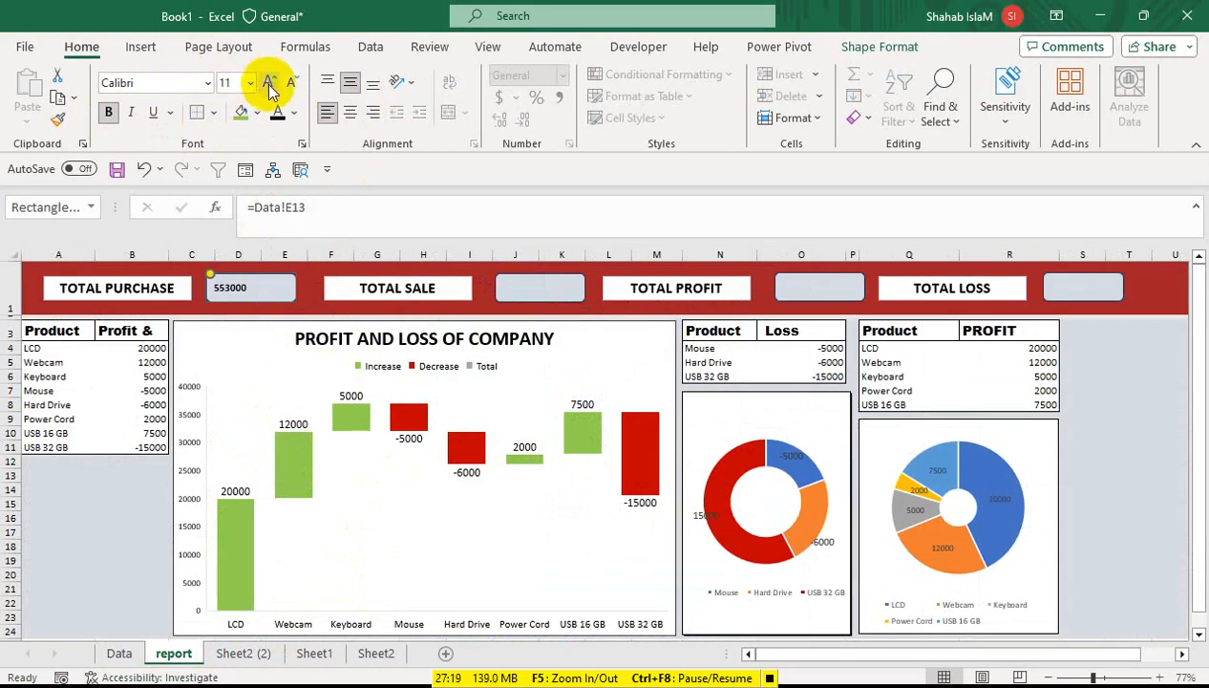
left_click(348, 114)
left_click(268, 84)
left_click(267, 84)
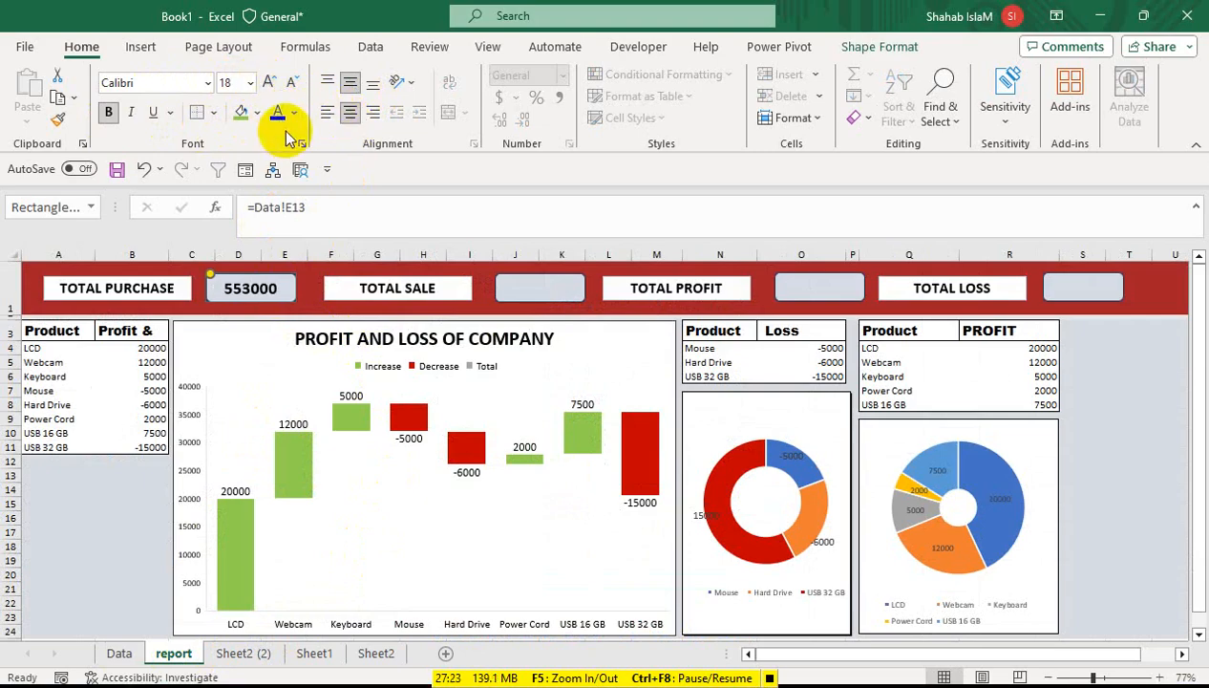
left_click(294, 112)
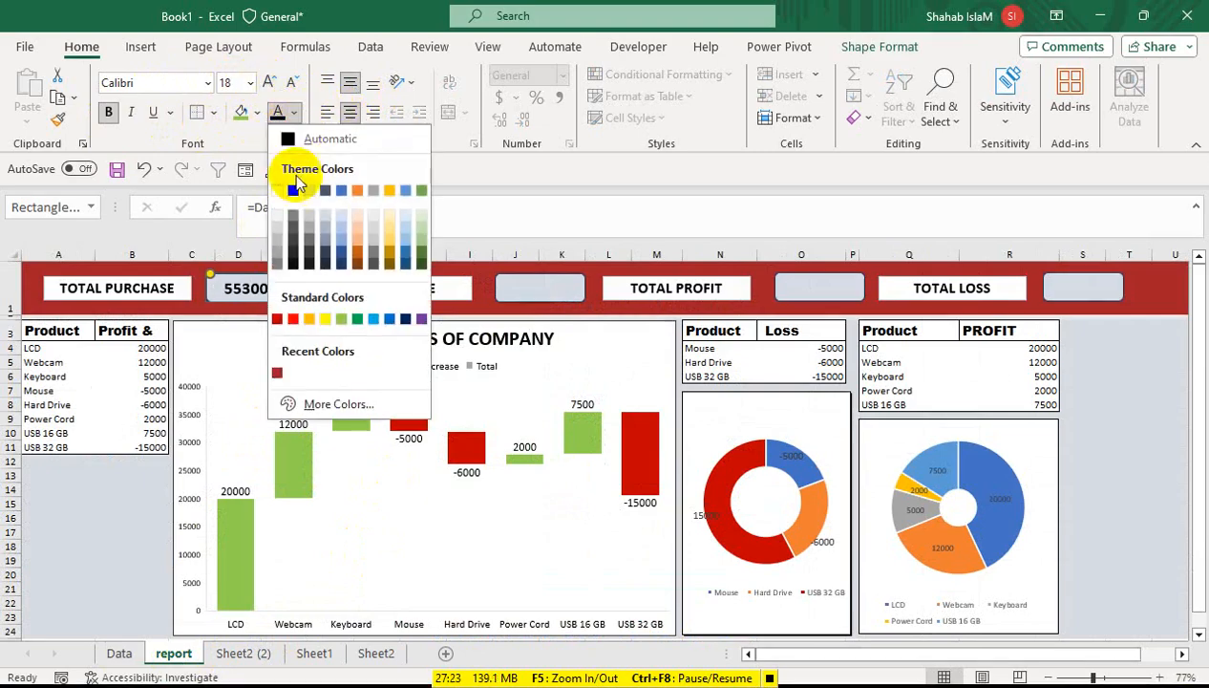
left_click(291, 320)
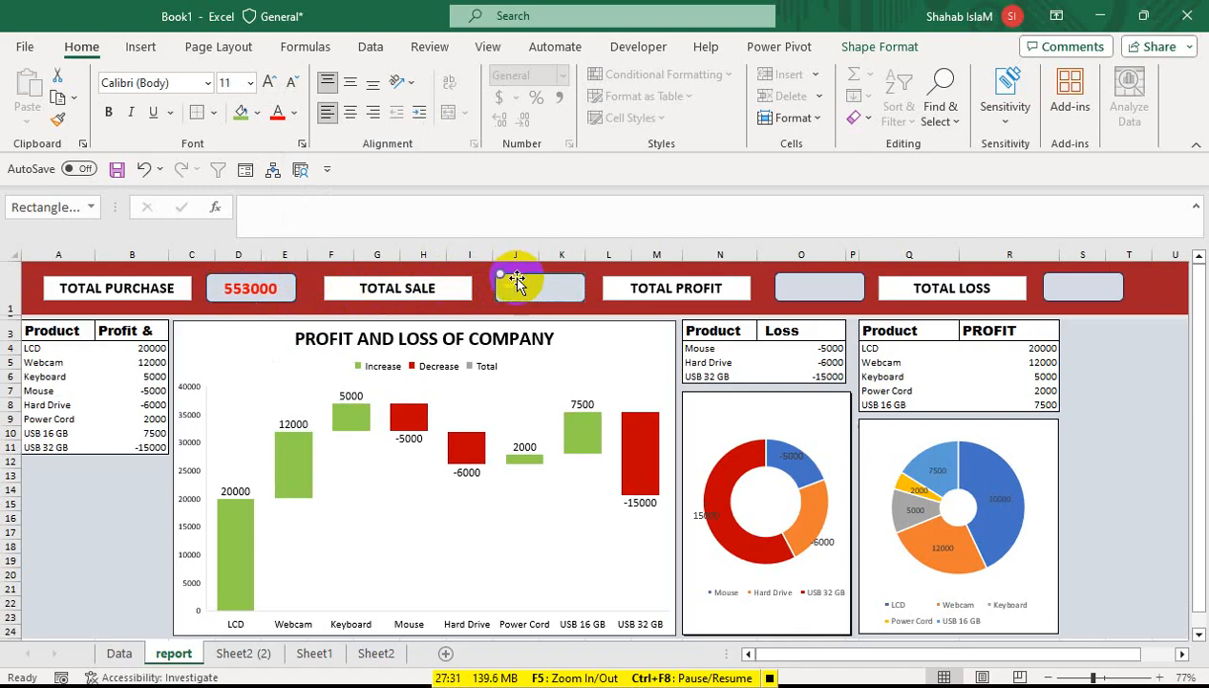
Step: Link the rounded box beside TOTAL SALE to the sale total with the formula =Data!G13
left_click(256, 206)
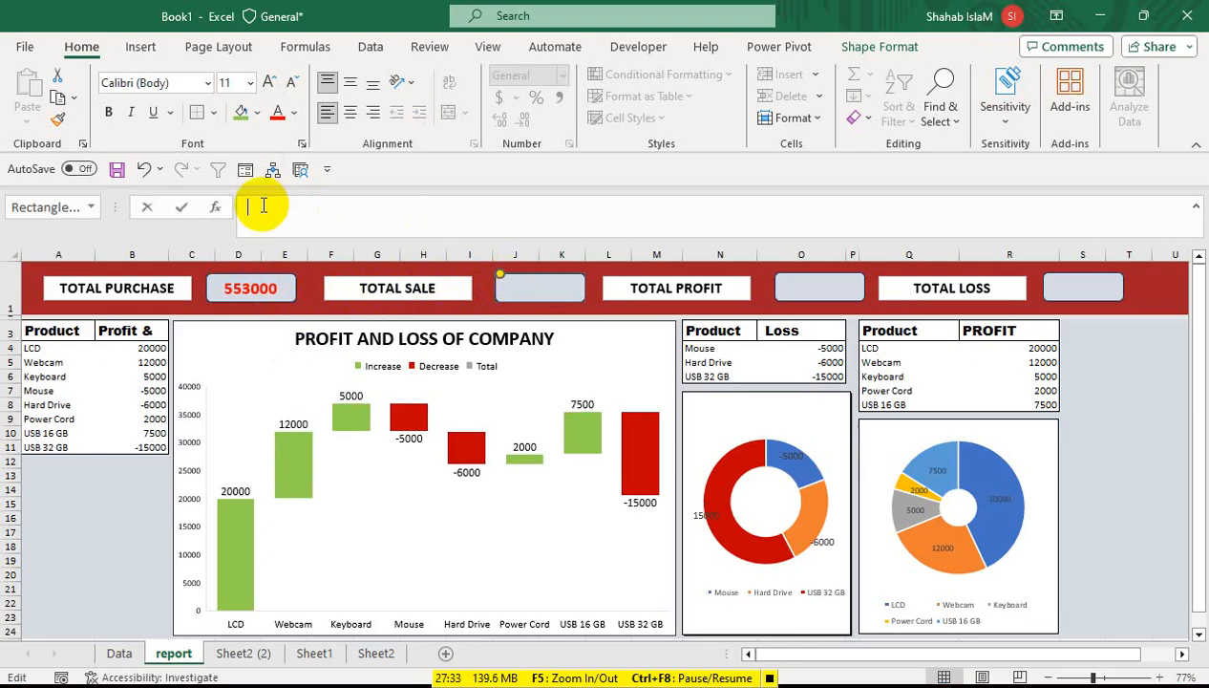
type("=")
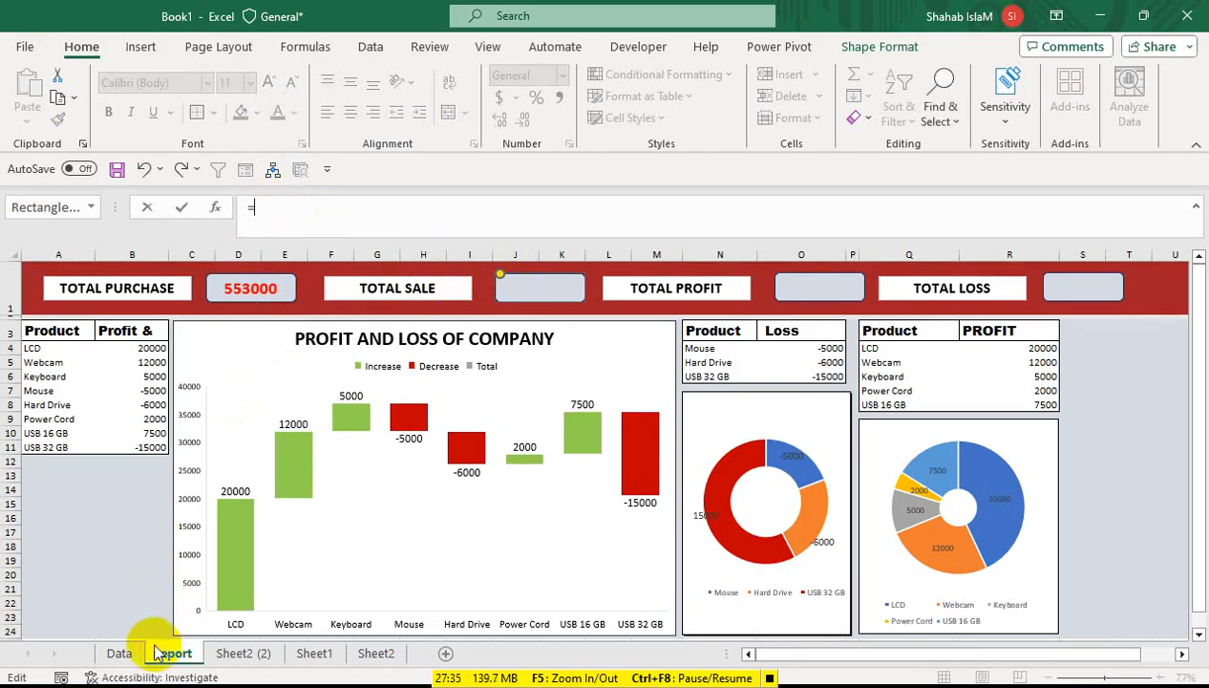
left_click(122, 653)
left_click(486, 494)
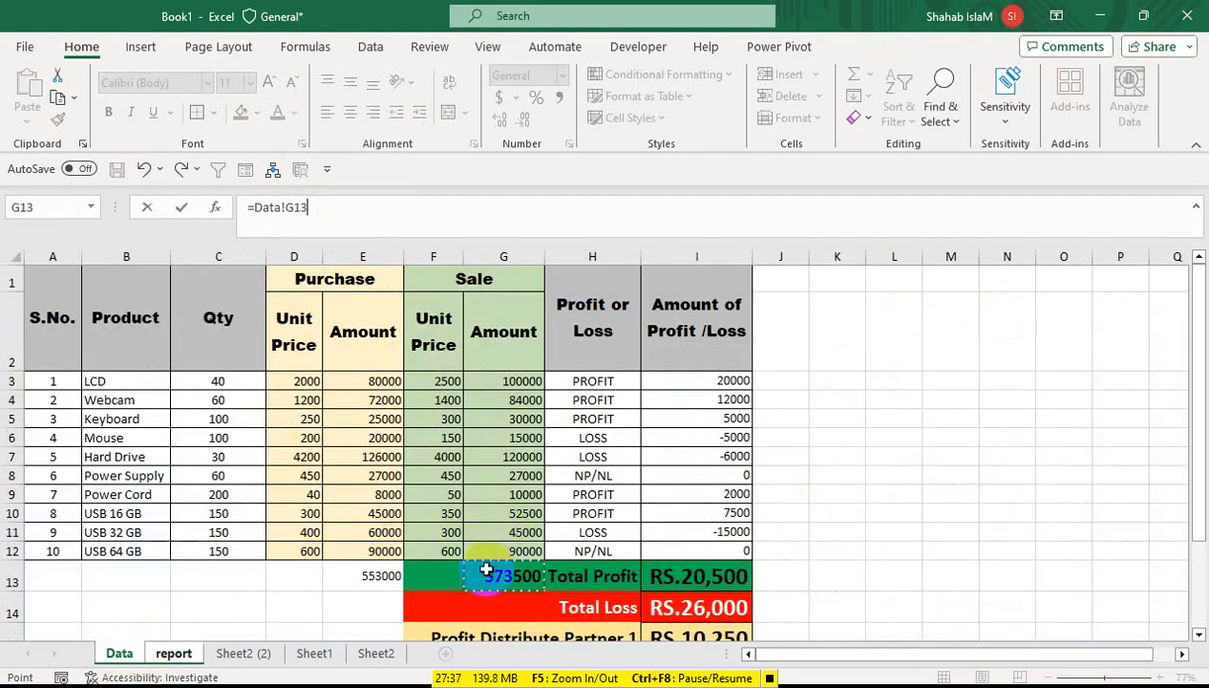
key("Return")
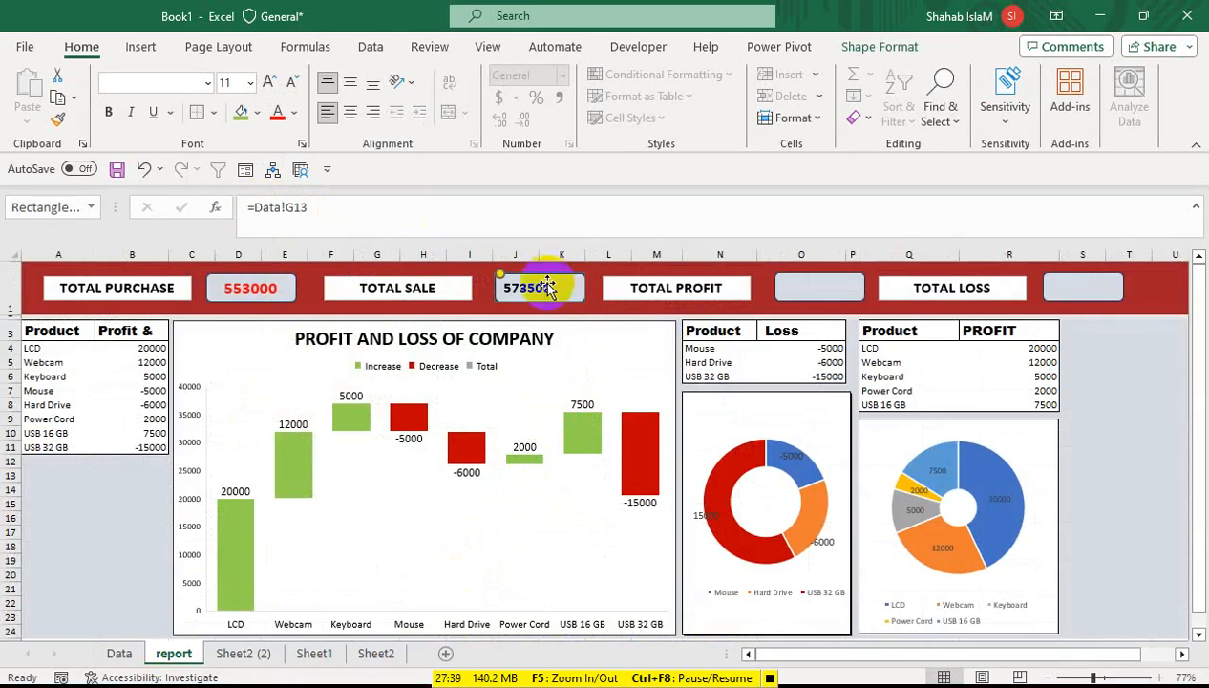
Step: Copy the formatting of the TOTAL PURCHASE value box onto the TOTAL SALE value box with Format Painter
left_click(238, 275)
left_click(57, 119)
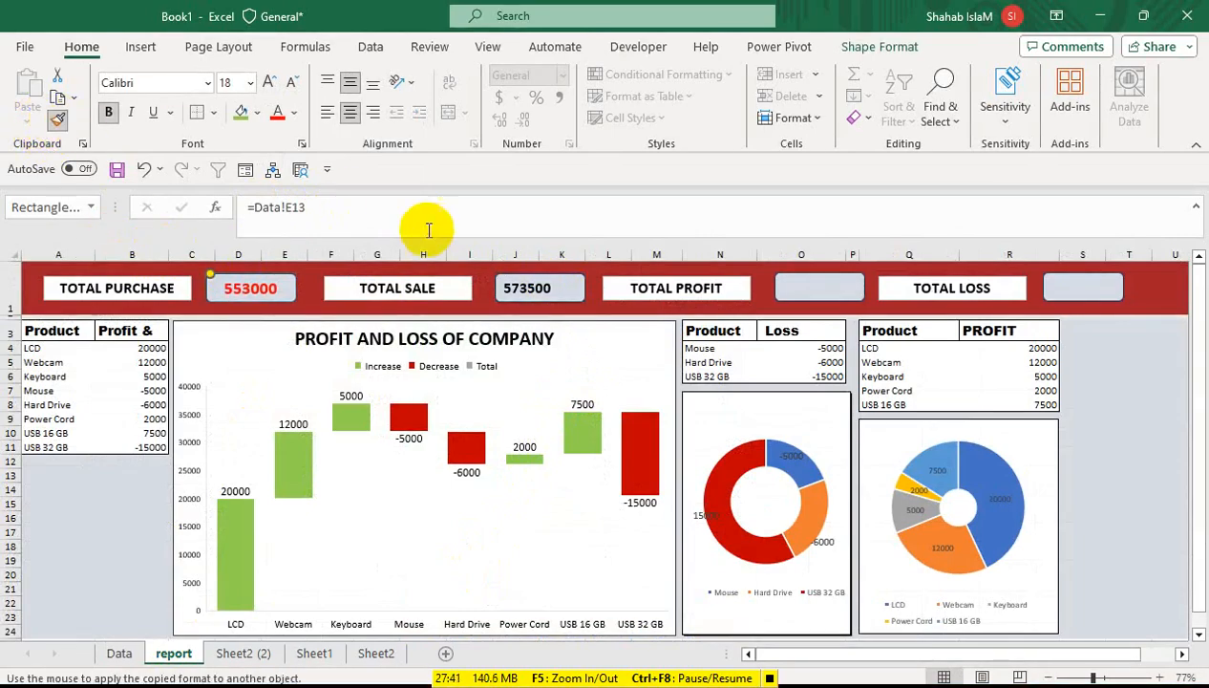
left_click(511, 290)
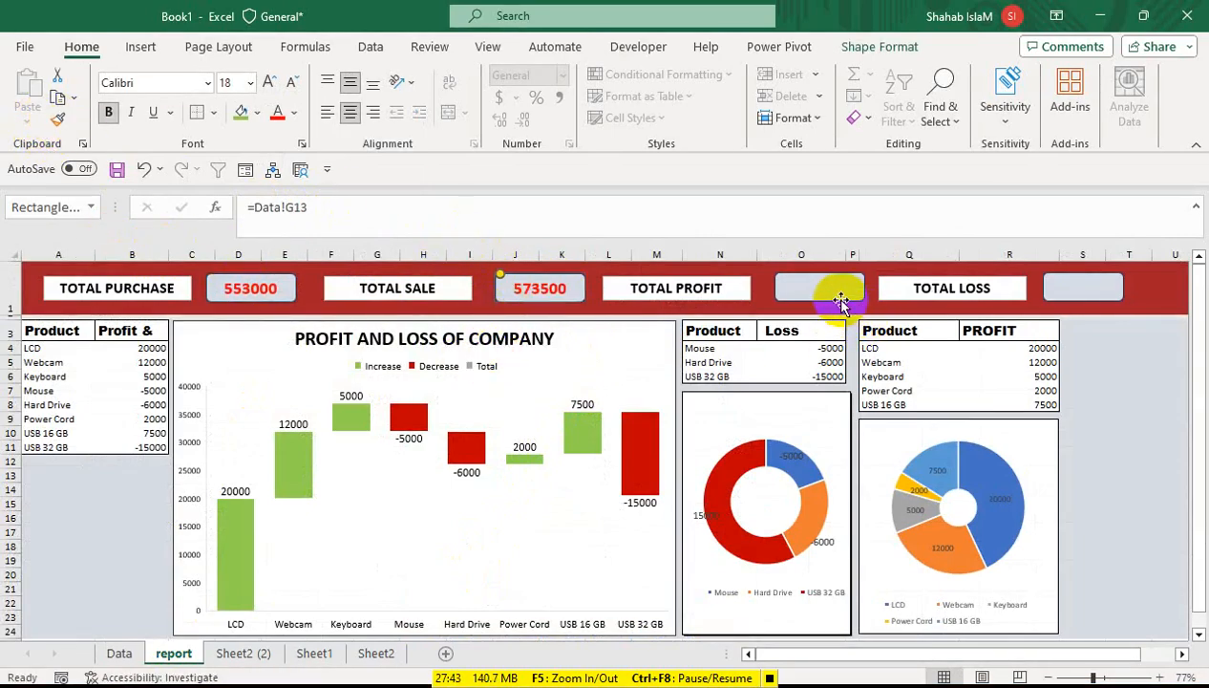
Step: Link the rounded box beside TOTAL PROFIT with =Data!I13 and copy the TOTAL SALE value box's formatting onto it
left_click(796, 288)
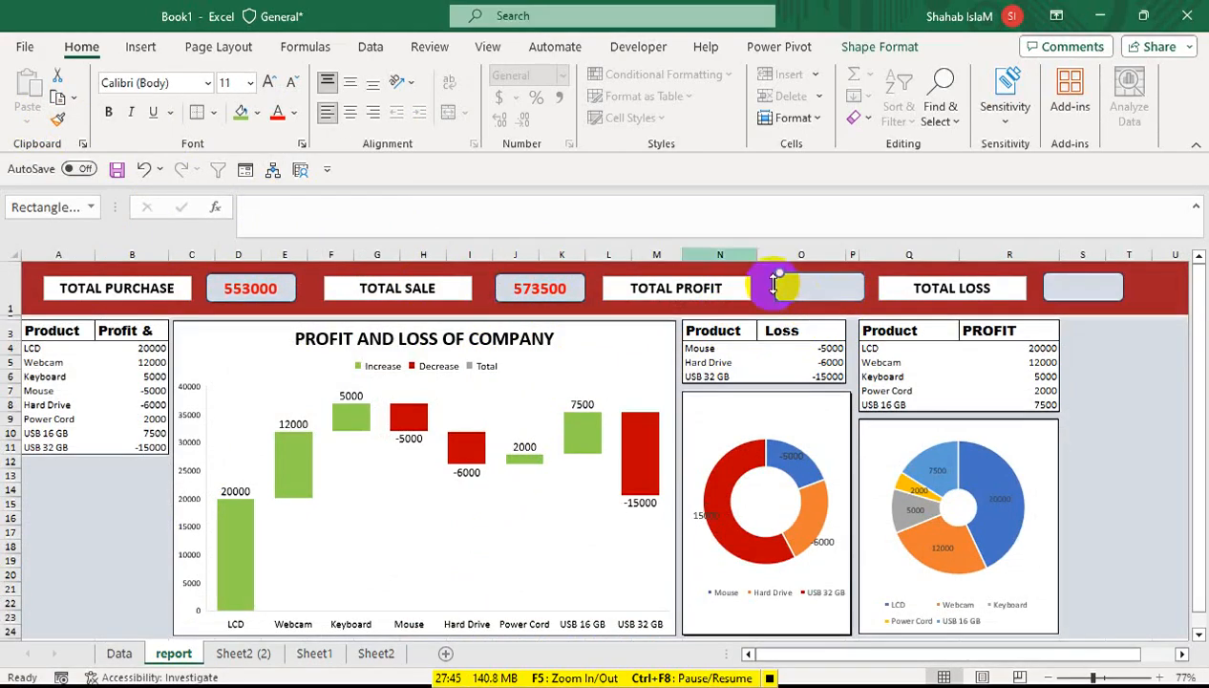
left_click(322, 212)
type("=")
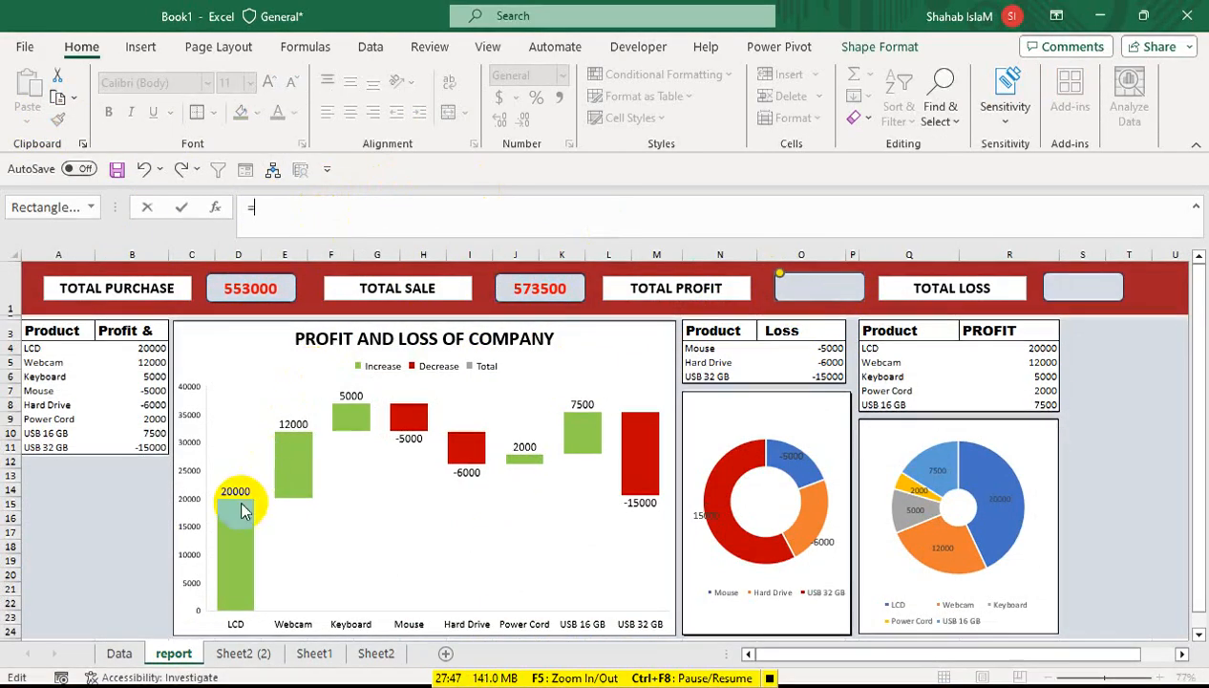
left_click(119, 652)
left_click(695, 575)
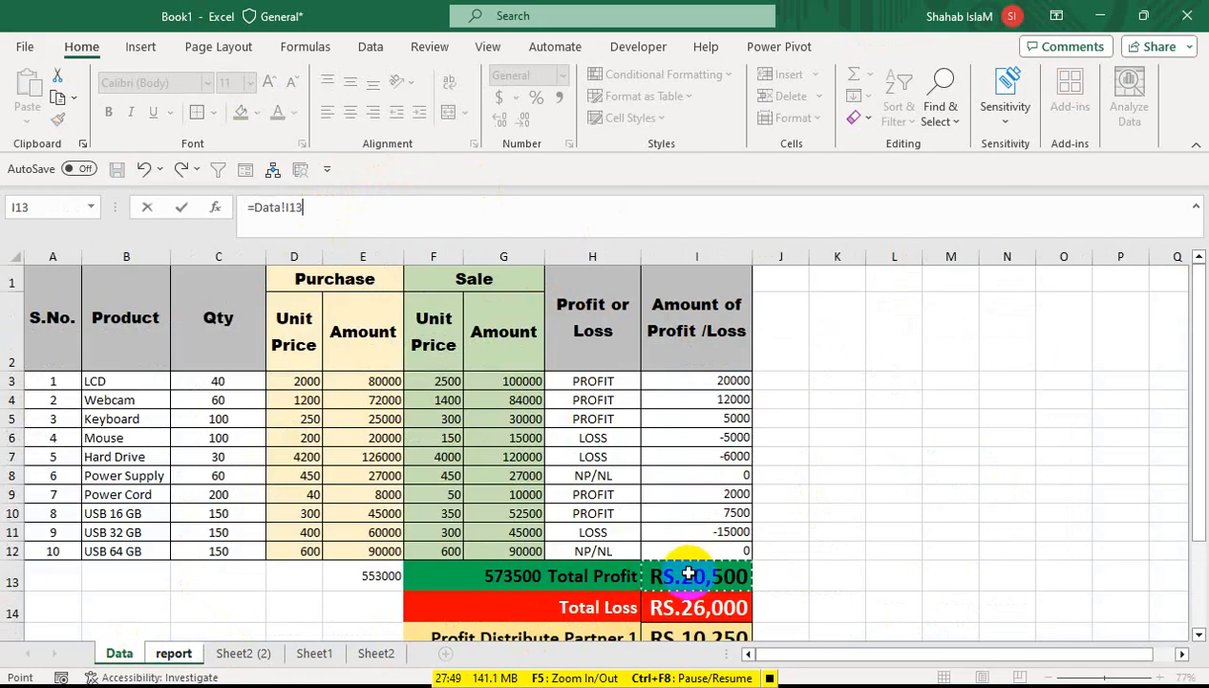
key("Return")
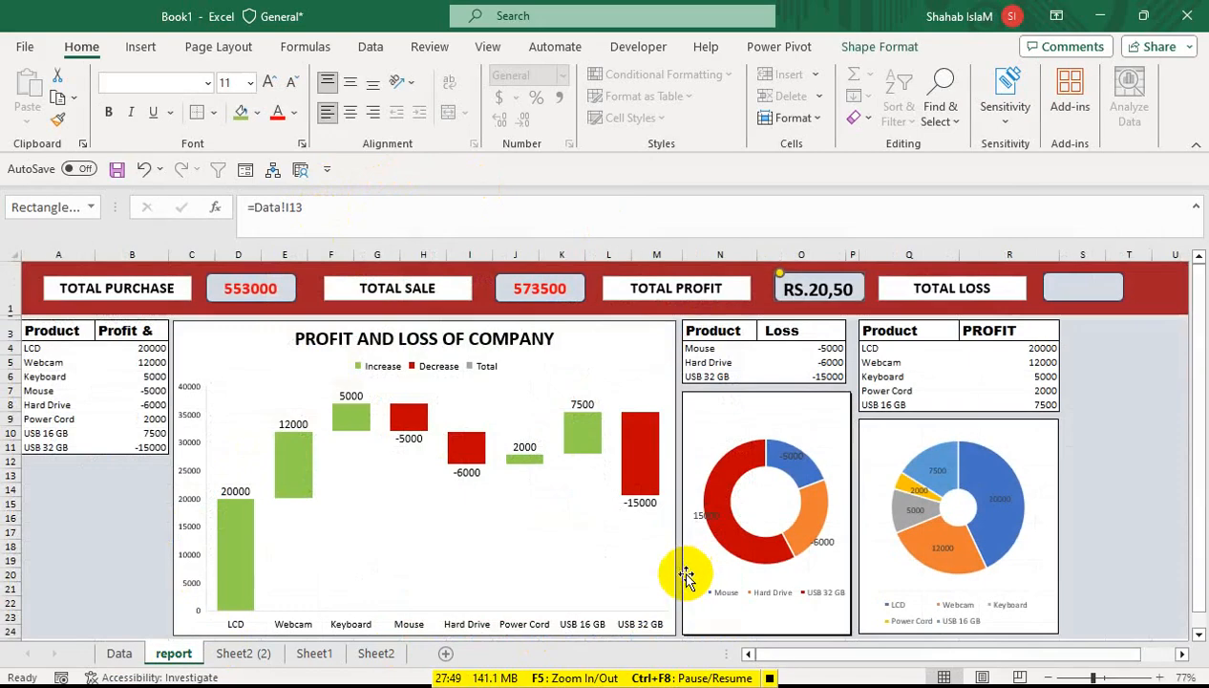
left_click(534, 295)
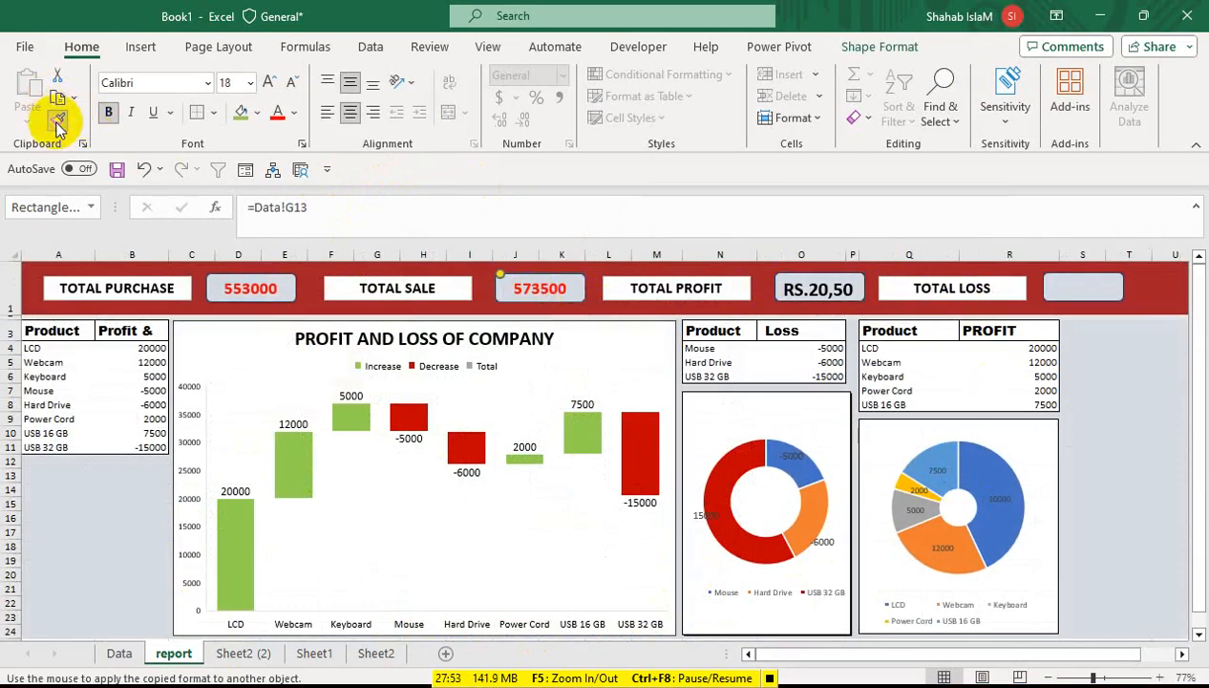
left_click(807, 287)
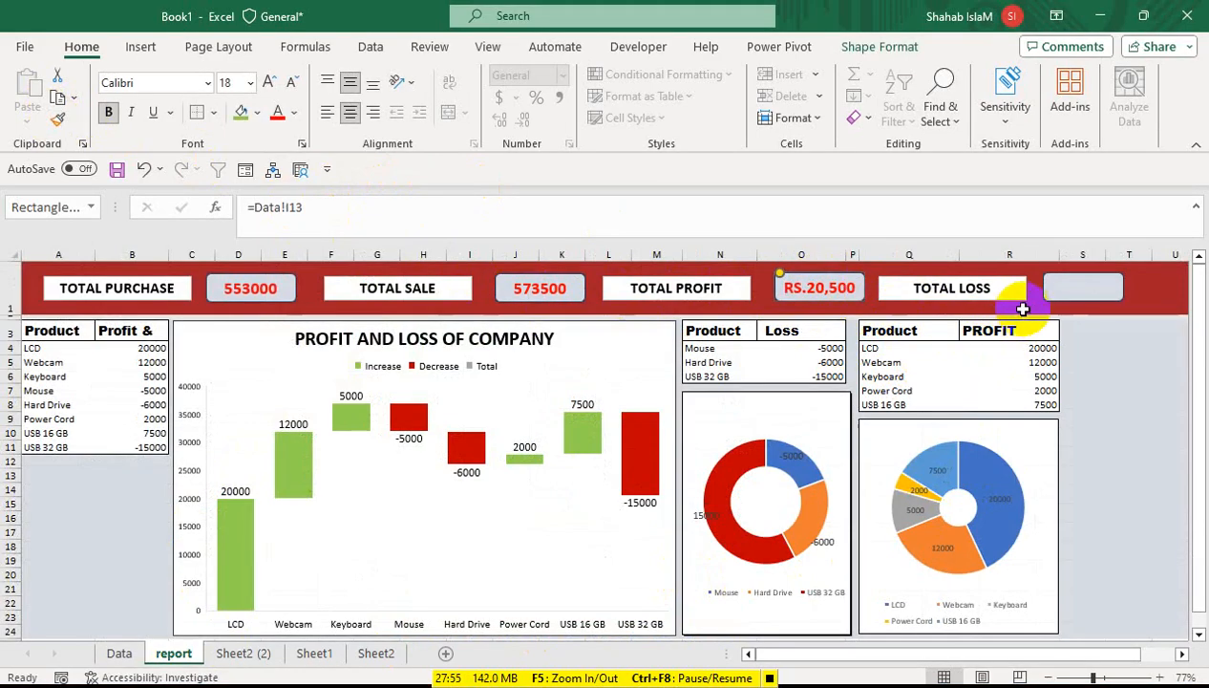
Step: Link the rounded box beside TOTAL LOSS to the loss total with the formula =Data!I14
left_click(1057, 298)
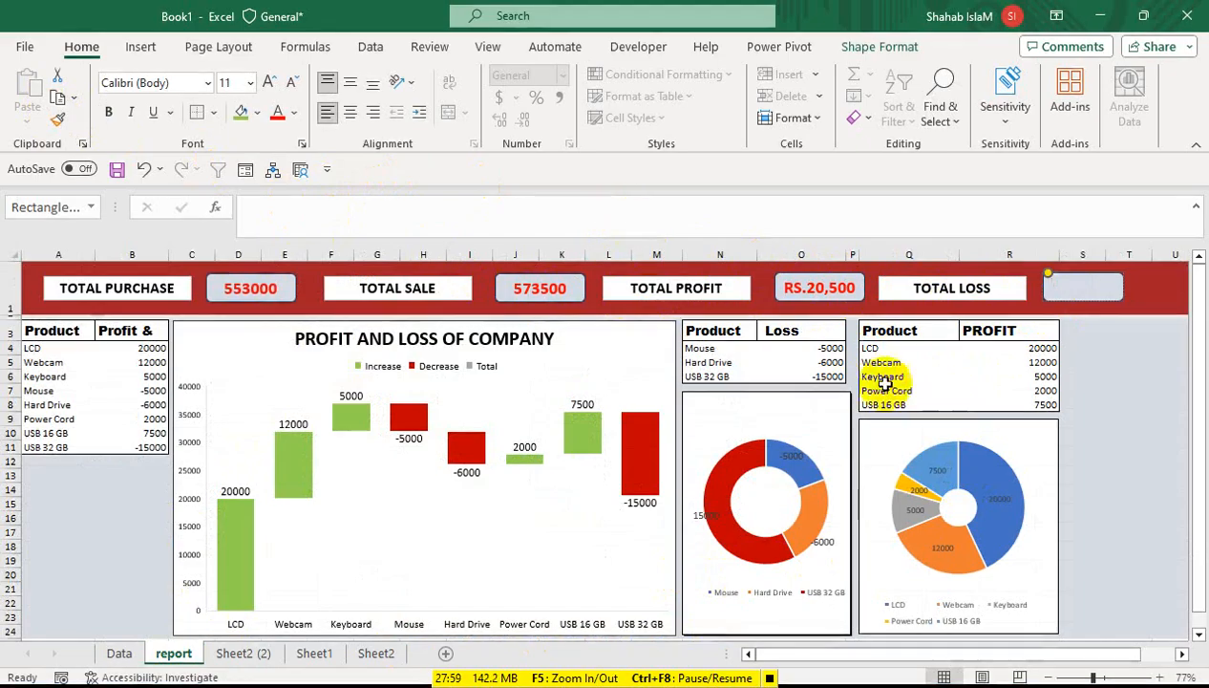
left_click(478, 206)
type("=")
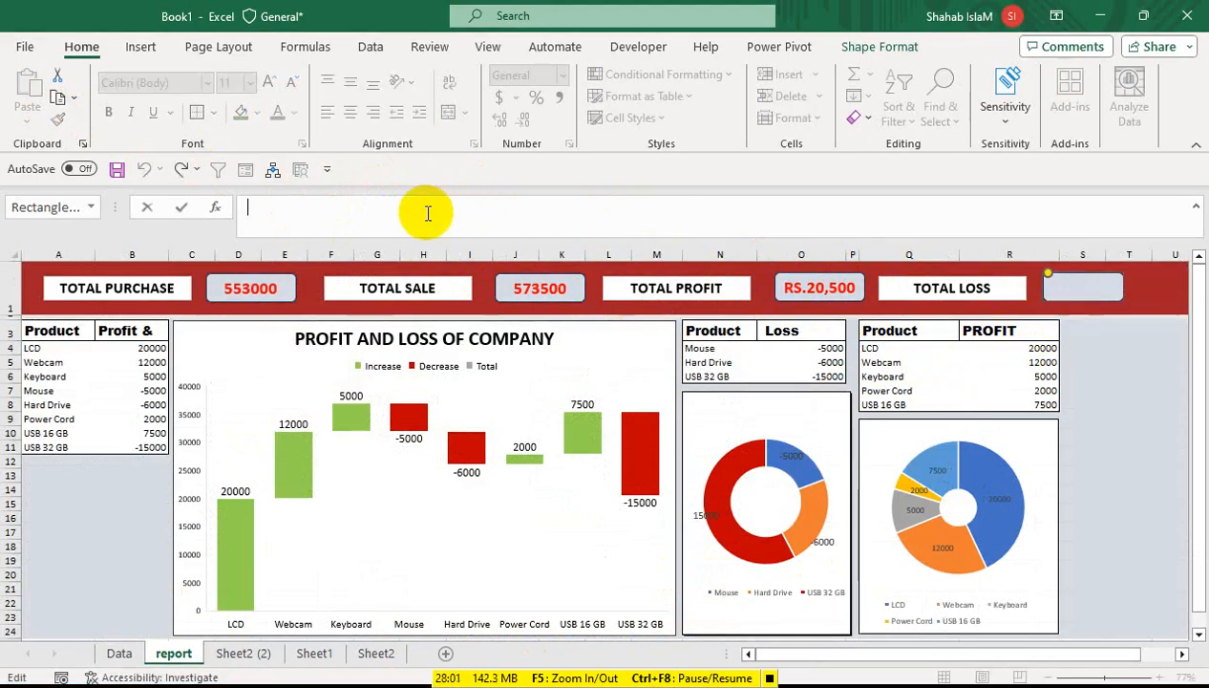
left_click(118, 652)
left_click(664, 614)
key("Return")
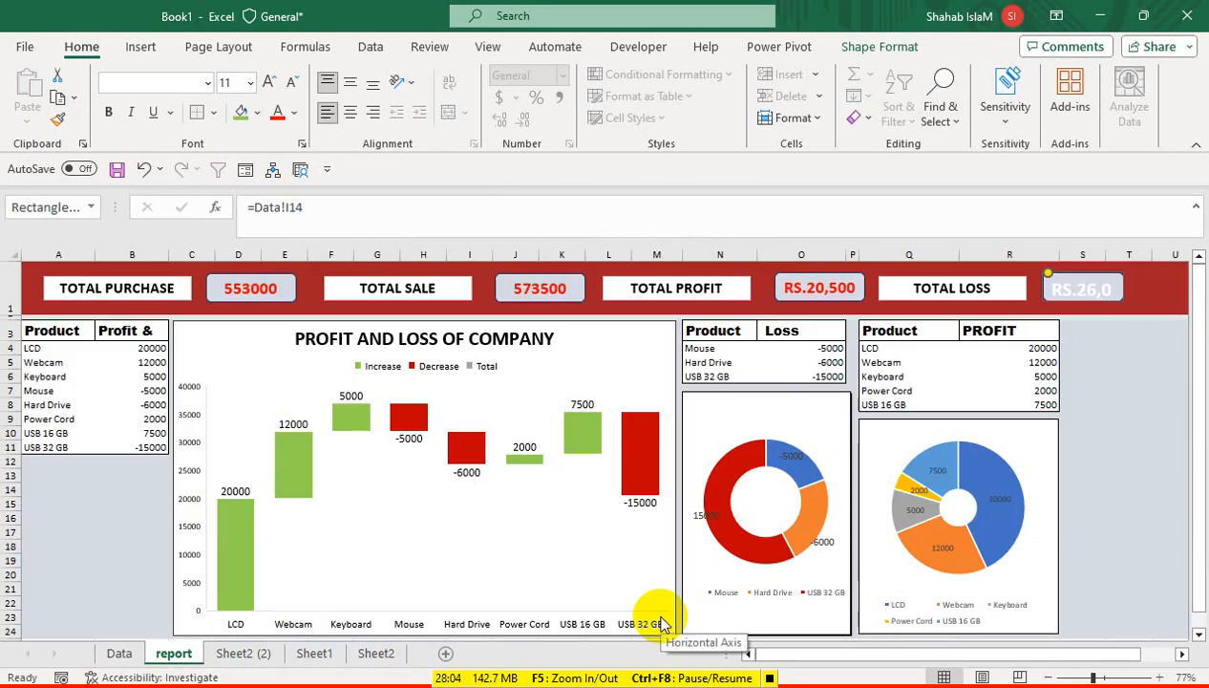
Step: Copy the formatting of the TOTAL PROFIT value box onto the TOTAL LOSS value box with Format Painter
left_click(814, 275)
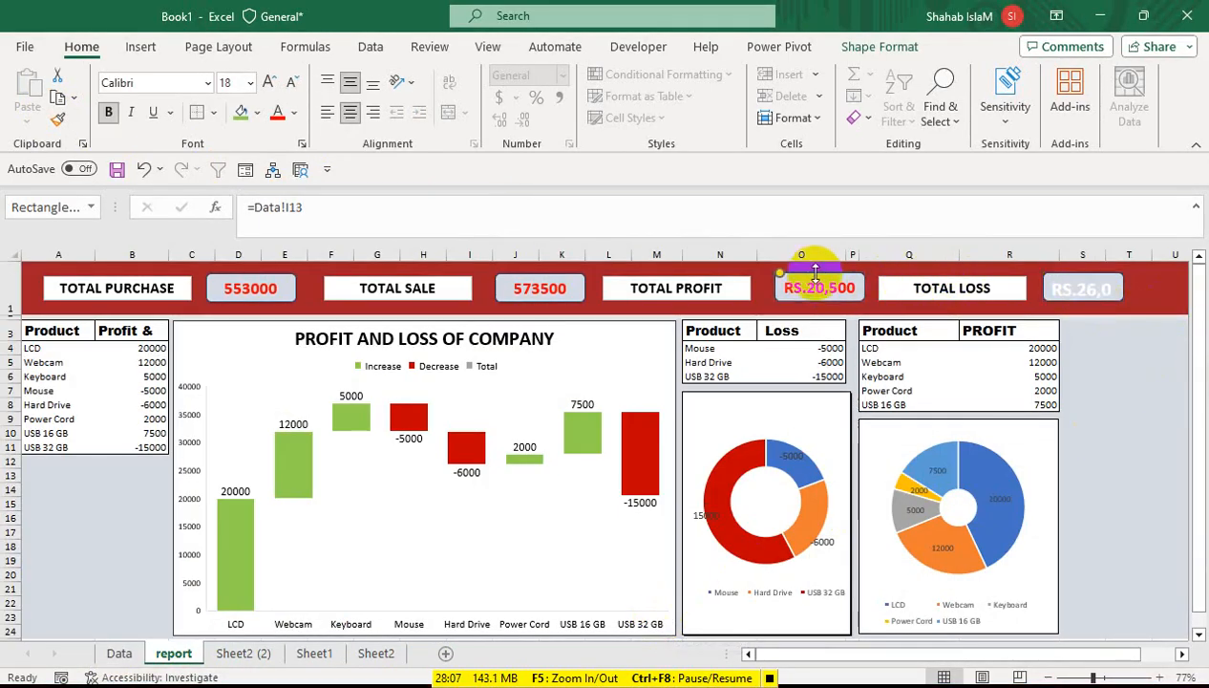
left_click(59, 118)
left_click(1077, 288)
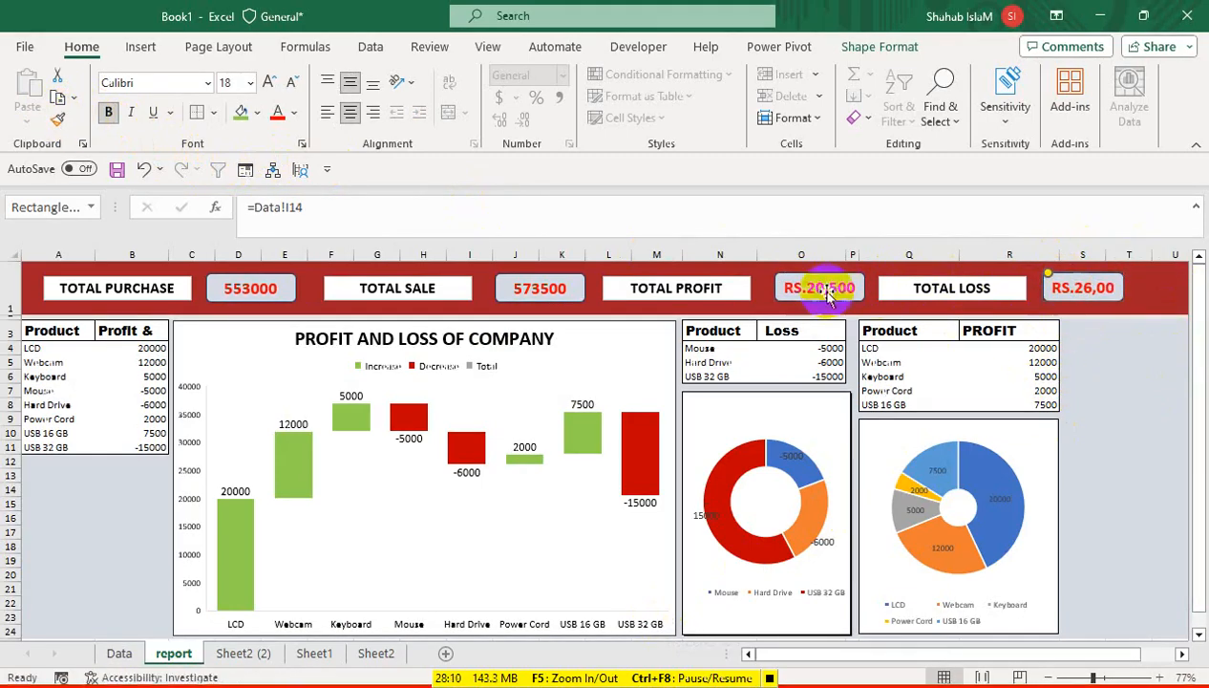
Step: Fill the ranges A13:B14 and A19:B20 below the product table with a darker blue theme color
left_click(148, 476)
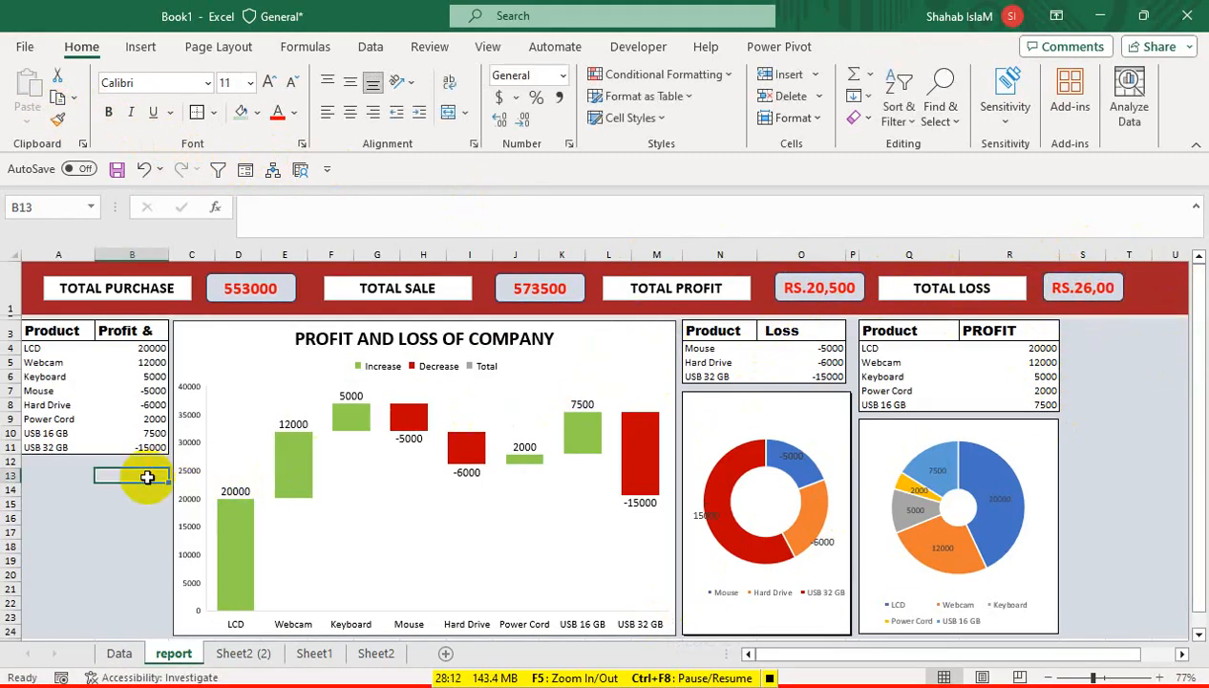
left_click(58, 531)
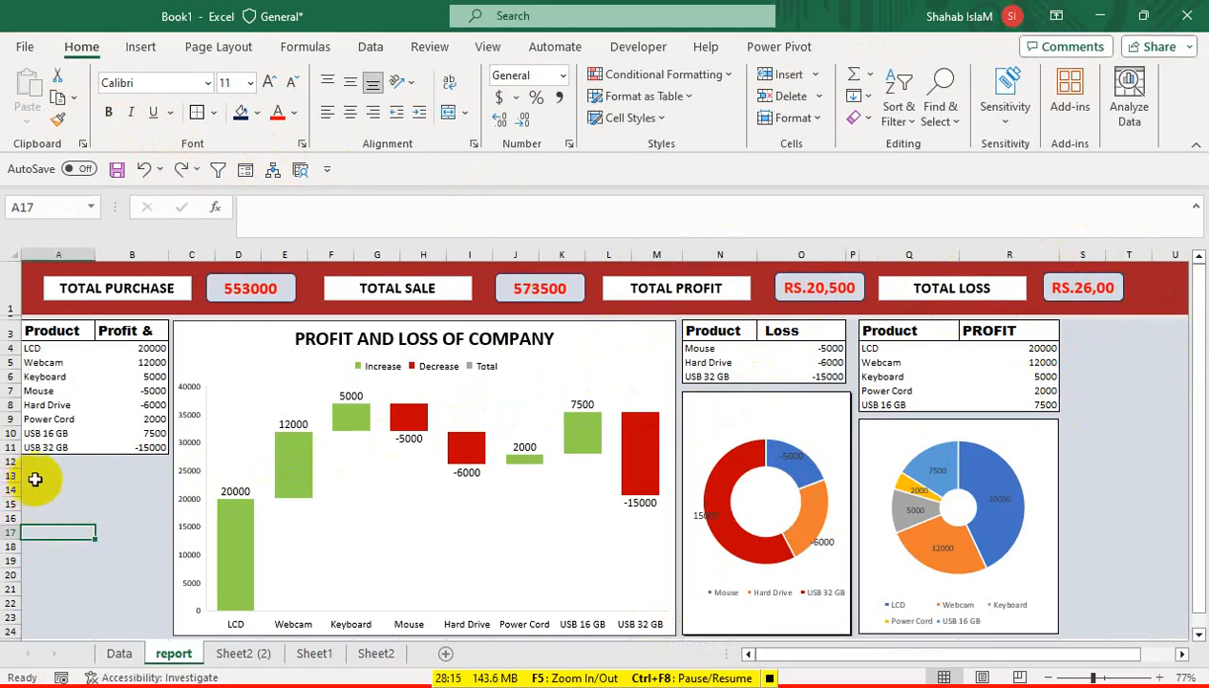
left_click_drag(31, 471, 141, 500)
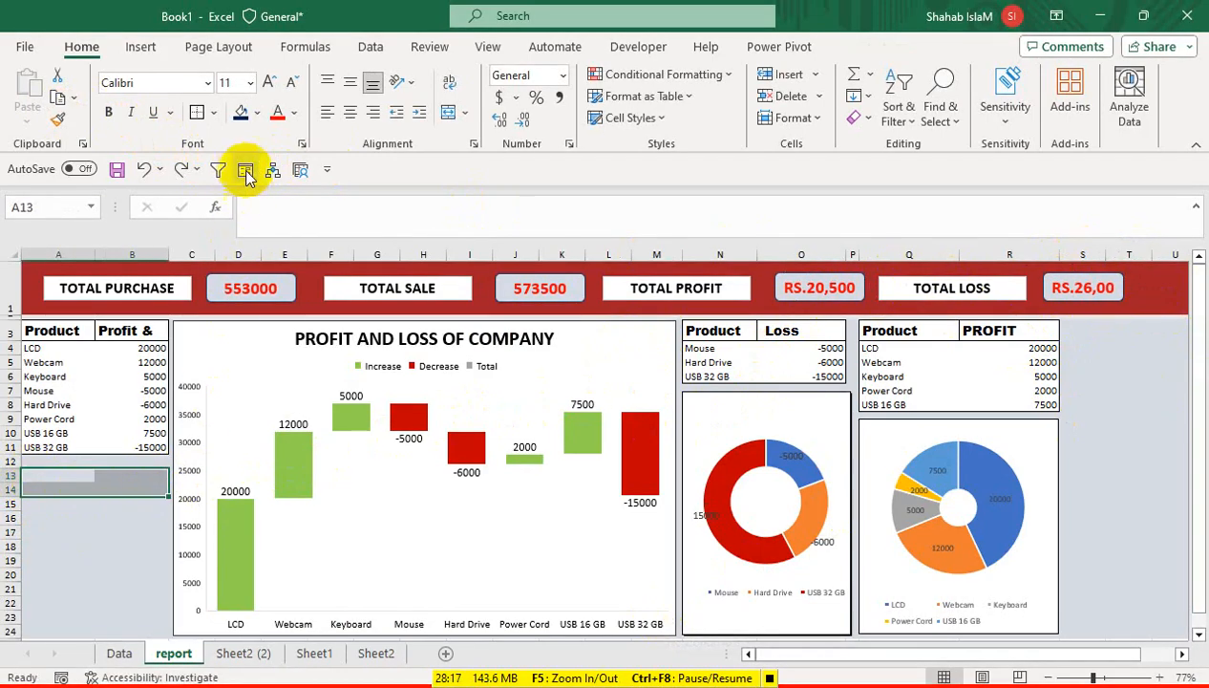
left_click(247, 116)
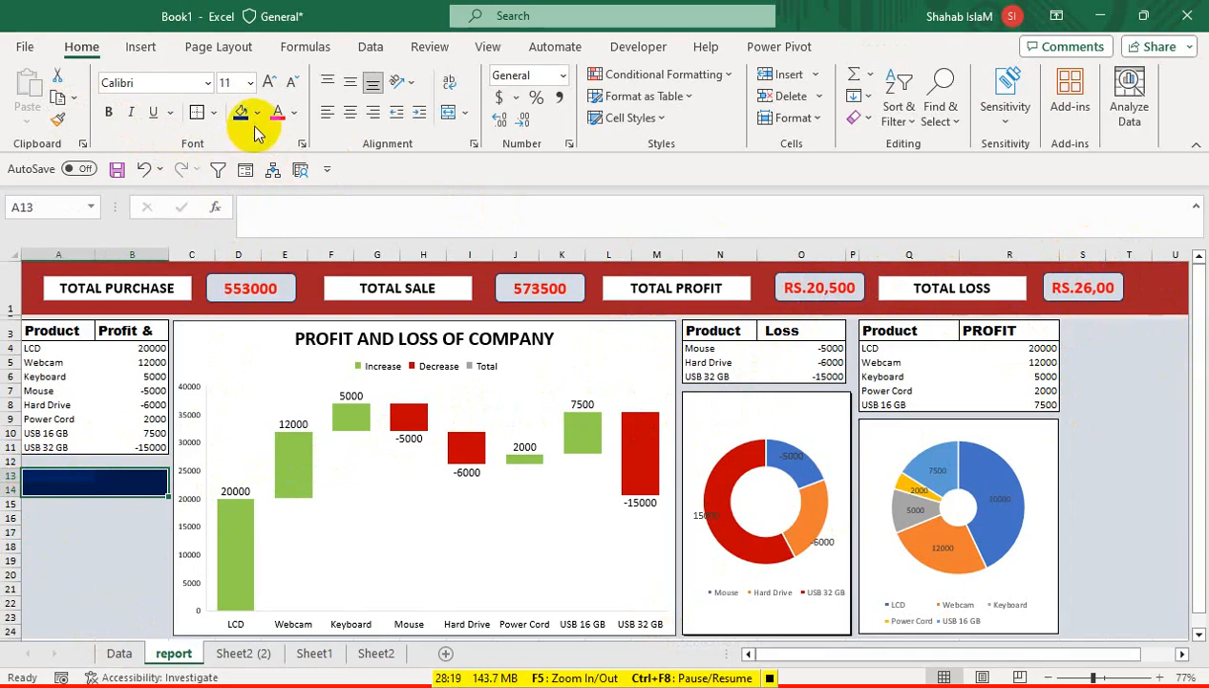
left_click(256, 114)
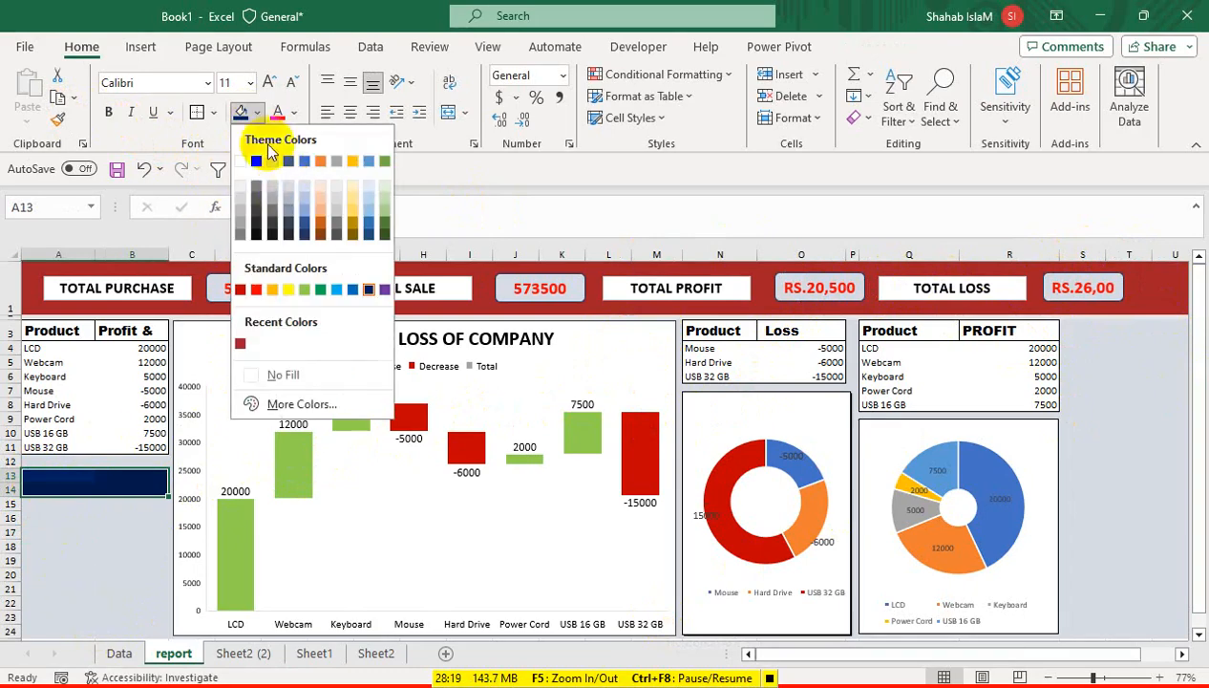
left_click(306, 224)
left_click_drag(33, 558, 146, 571)
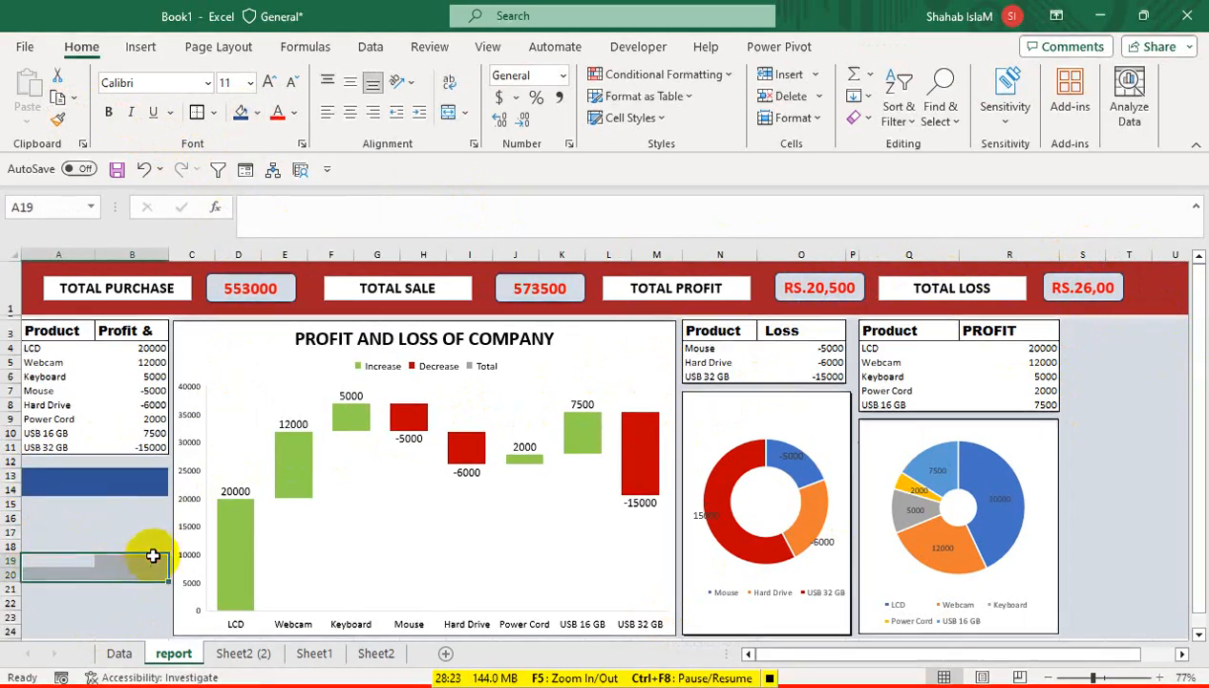
left_click(241, 115)
Step: Merge and center A15:B18 between the blue bands and enter =Data!I14/Data!E13 to divide total loss by total purchase
left_click_drag(32, 502, 141, 546)
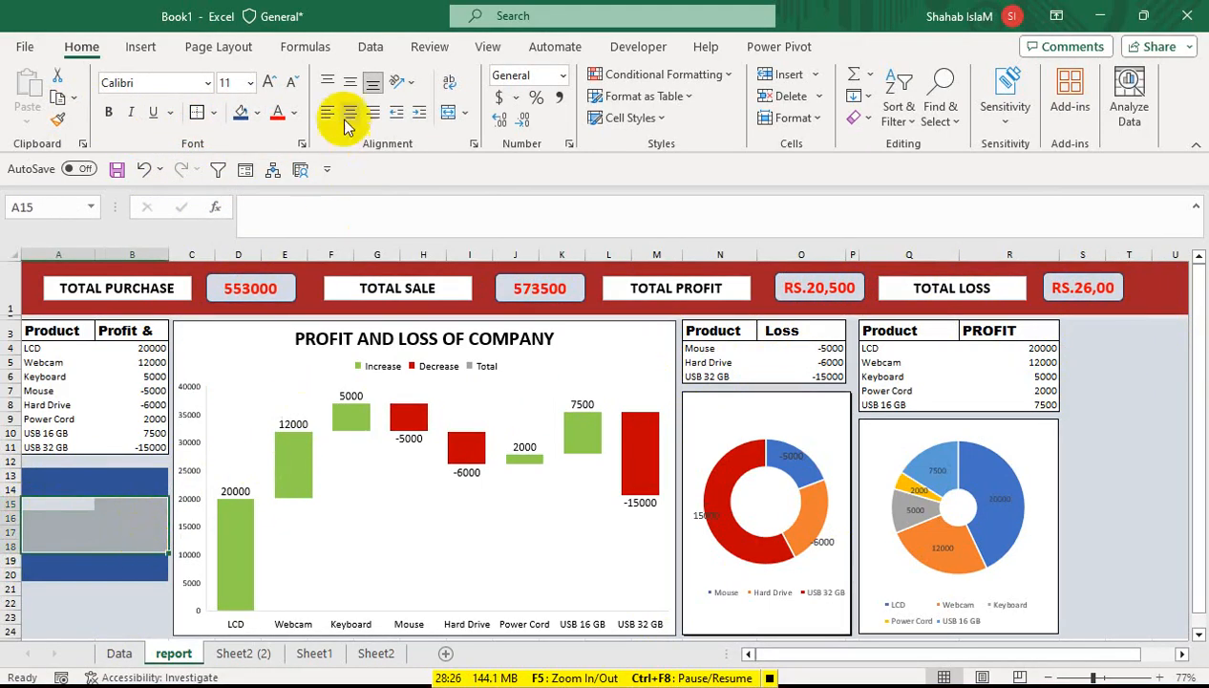
left_click(451, 112)
type("=")
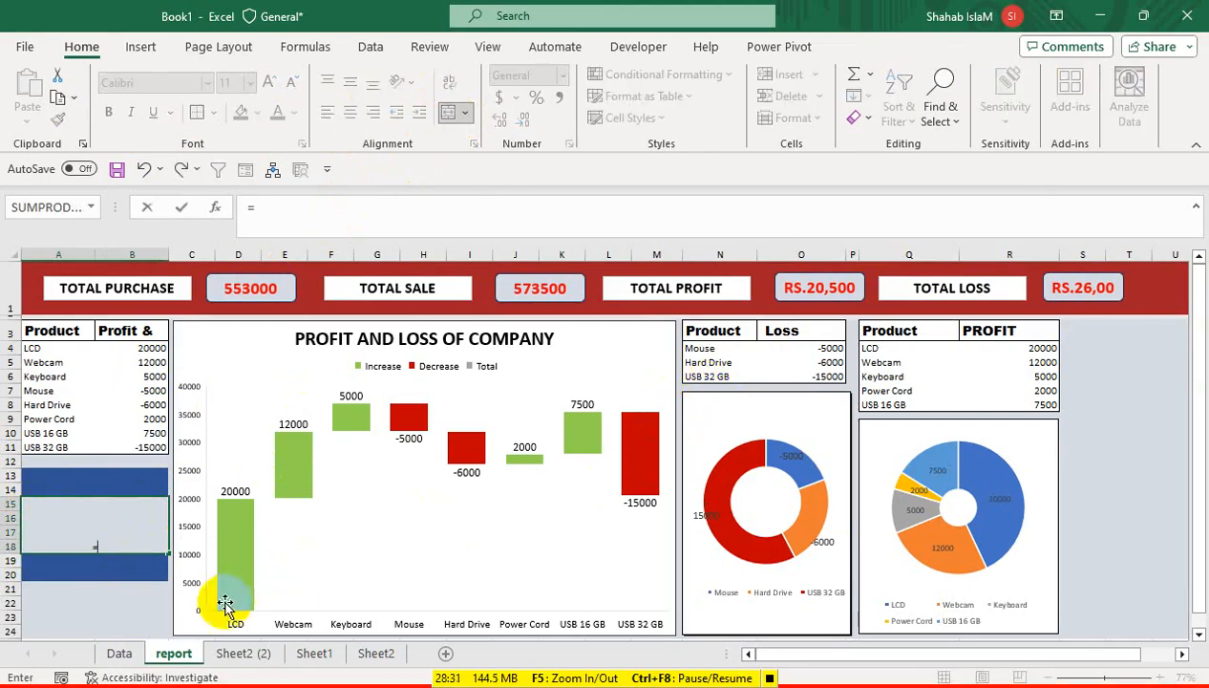
left_click(120, 653)
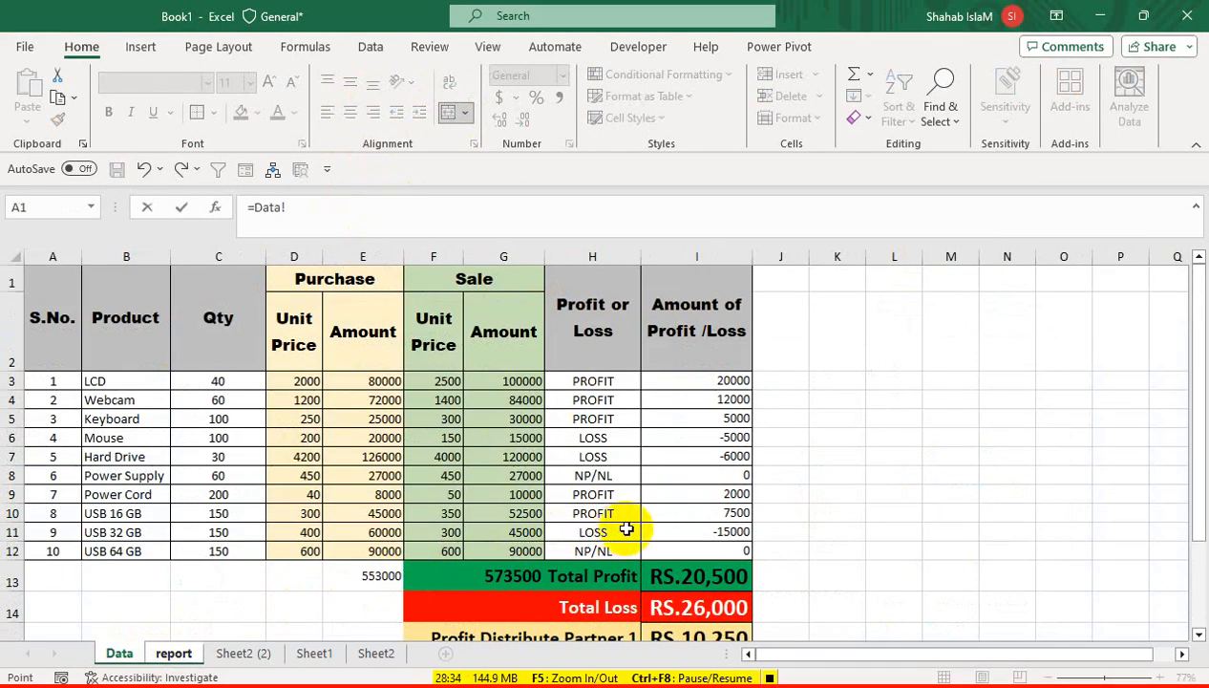
left_click(677, 612)
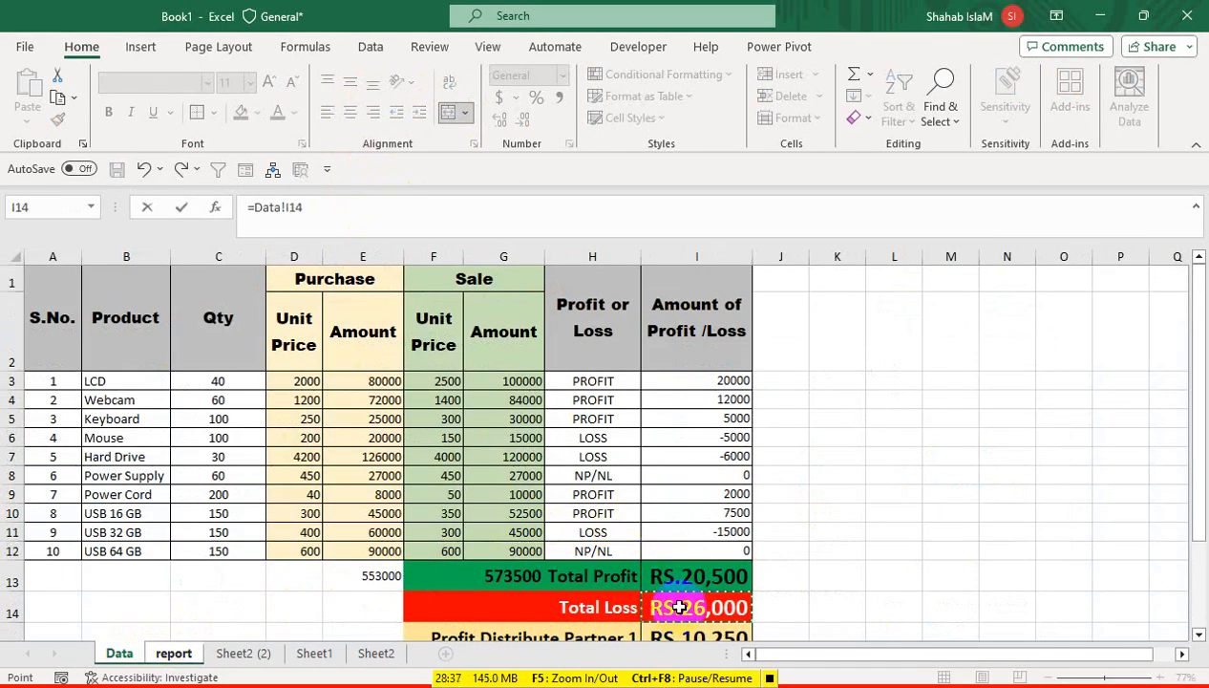
left_click(387, 573)
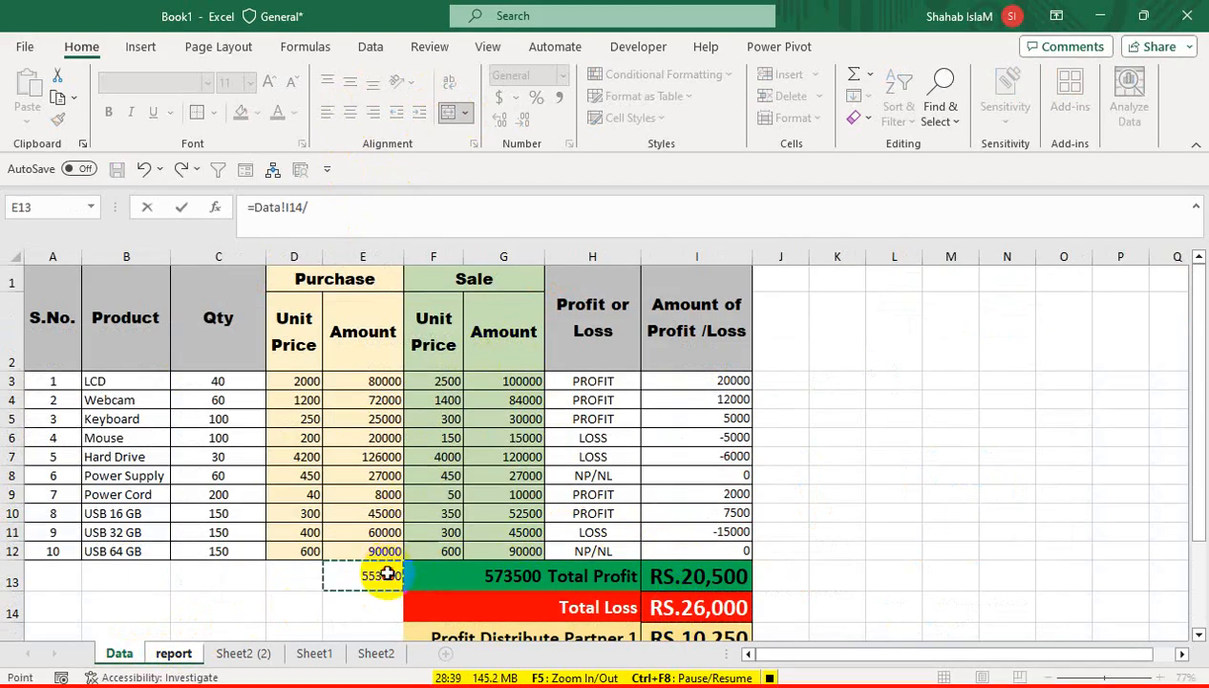
key("Return")
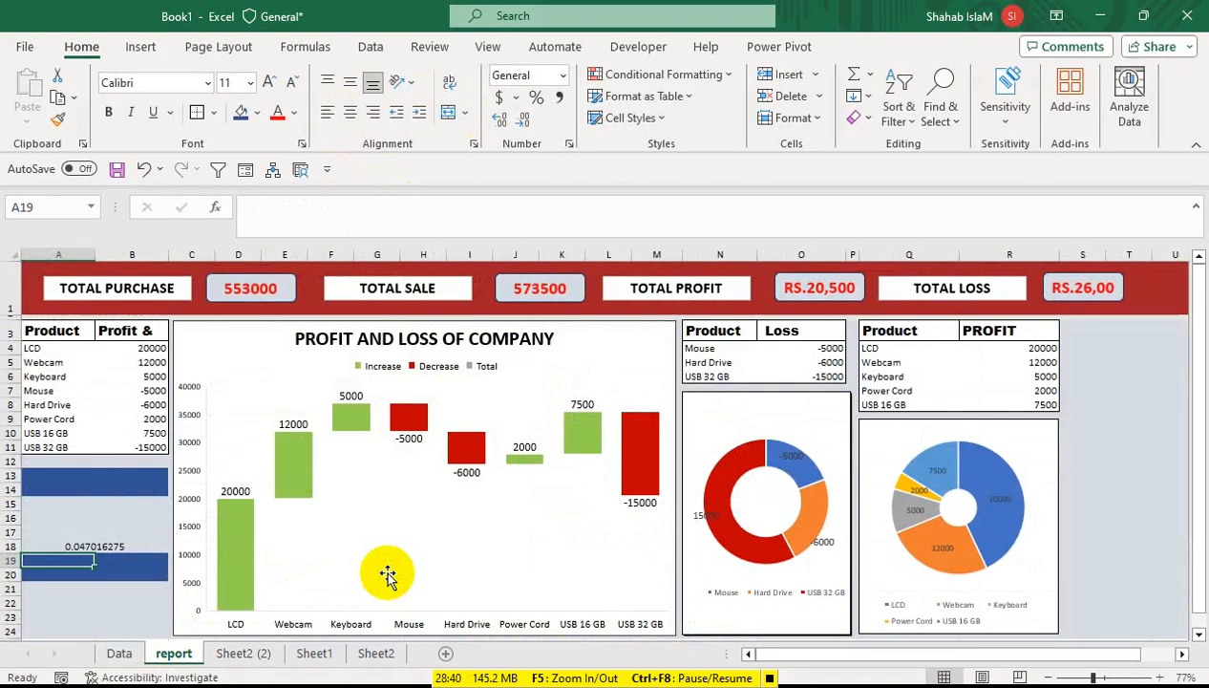
Step: Format the merged cell A15 as a percentage, align it vertically to the middle and enlarge its font to size 48
left_click(148, 532)
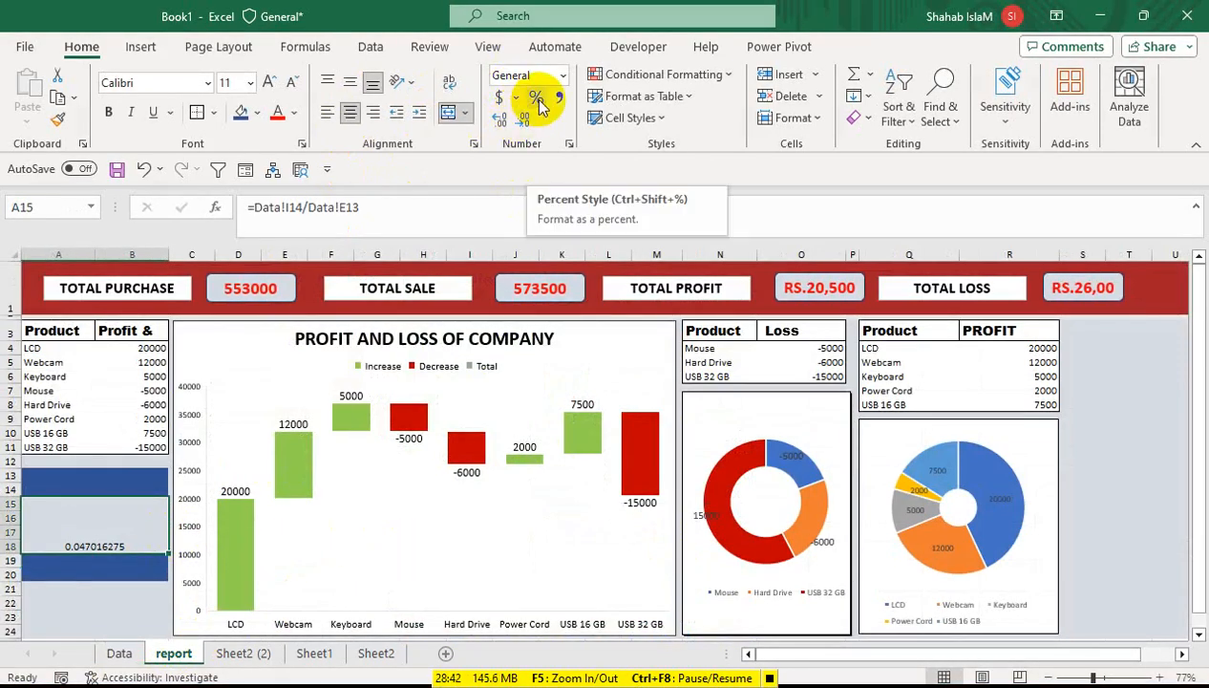
left_click(539, 103)
left_click(350, 82)
left_click(270, 83)
left_click(271, 83)
left_click(270, 83)
left_click(270, 83)
left_click(271, 83)
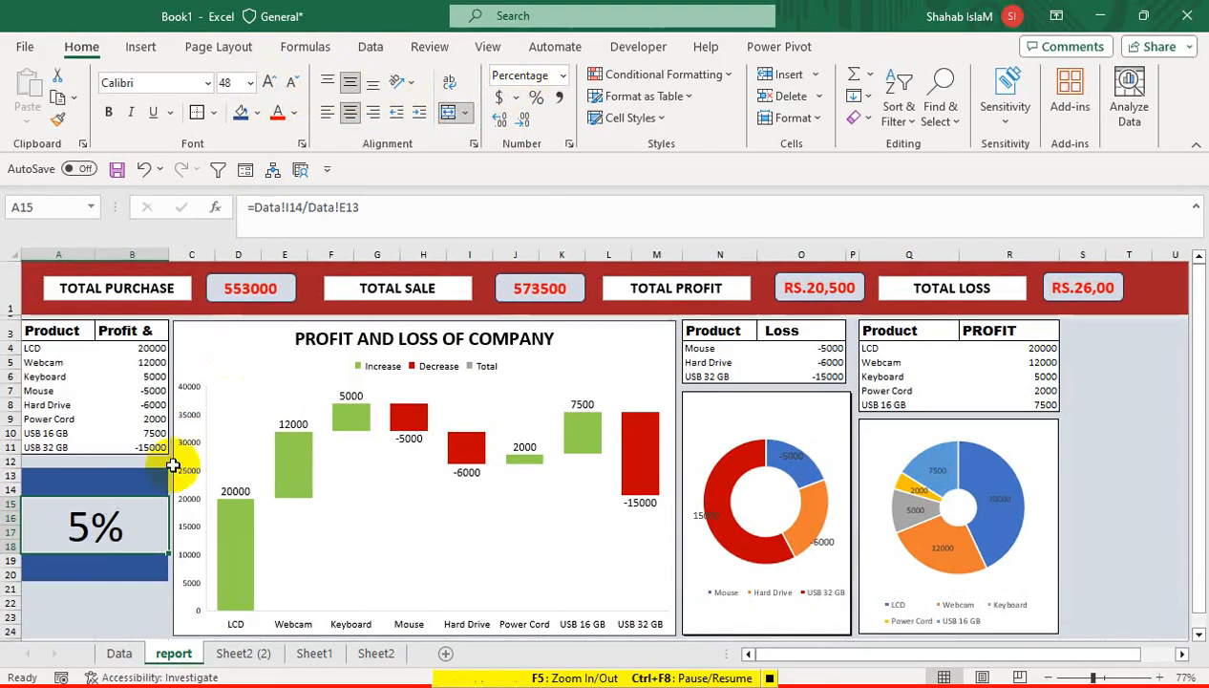
Step: Merge and center both blue bands, A13:B14 and A19:B20
left_click(134, 474)
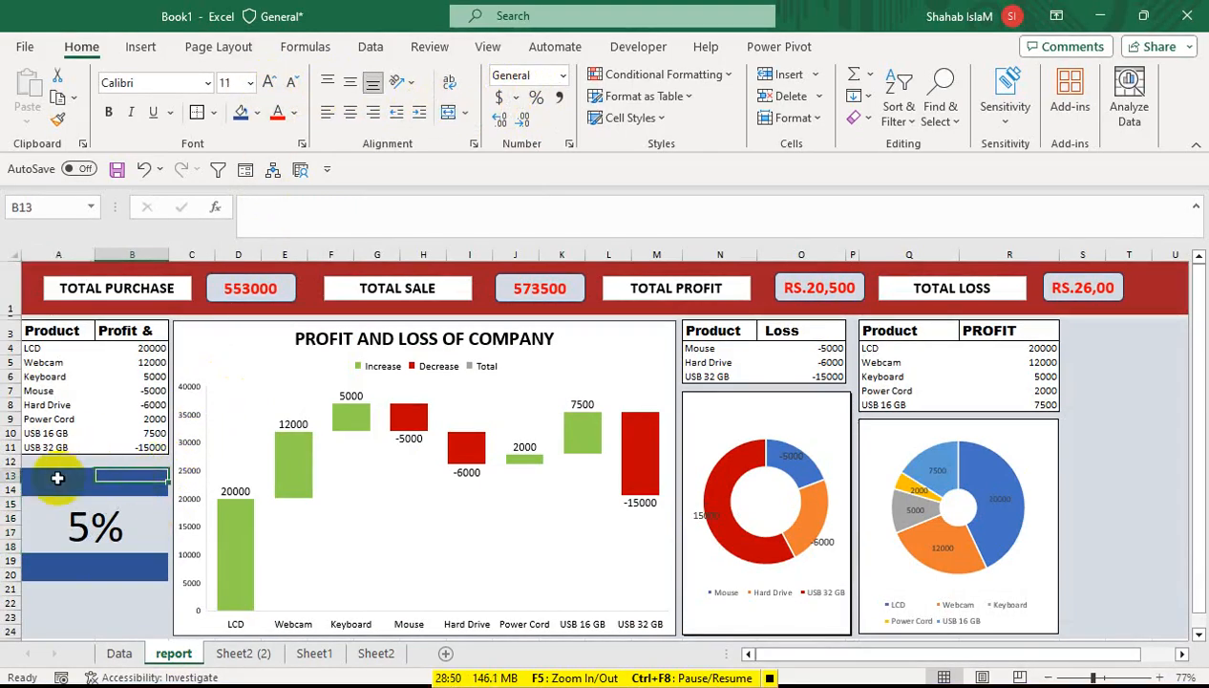
left_click_drag(58, 478, 113, 485)
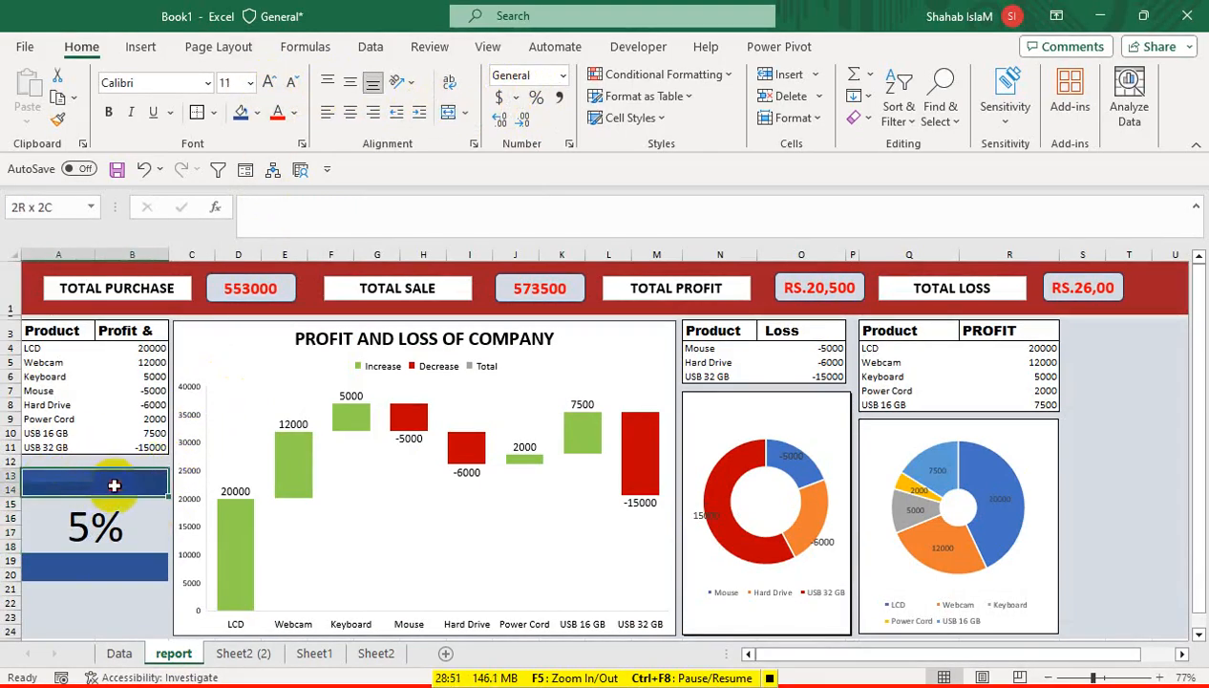
left_click(448, 114)
left_click_drag(158, 561, 47, 573)
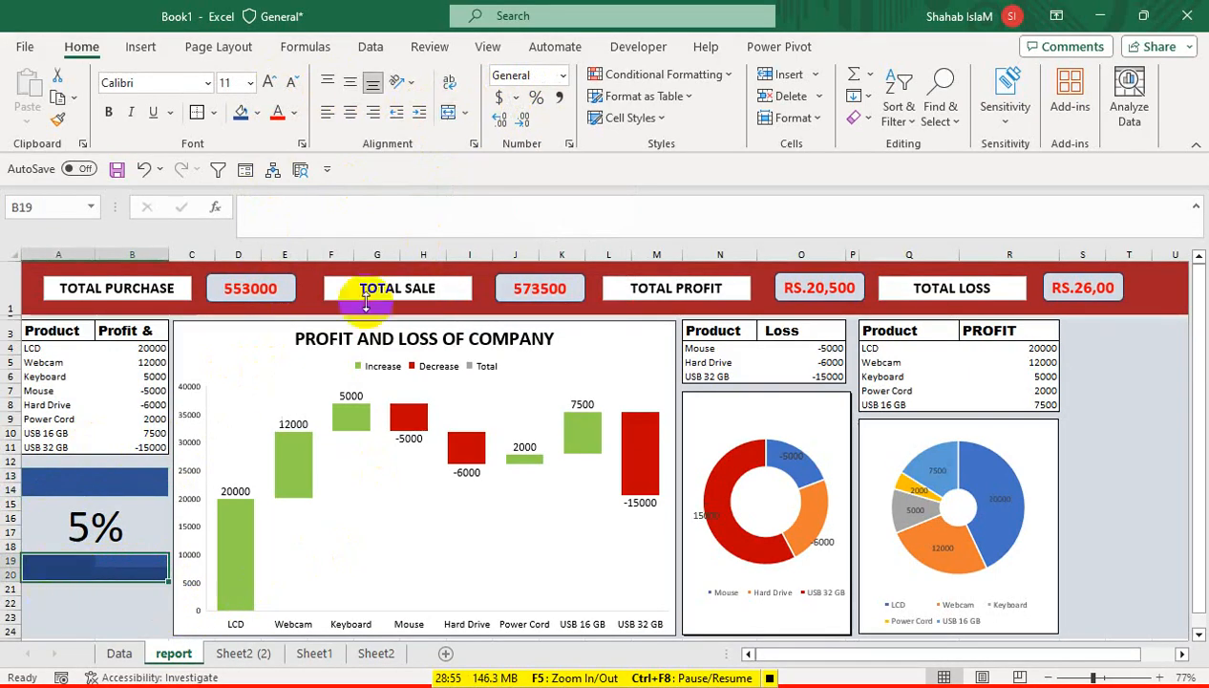
left_click(448, 115)
Step: Label the blue band at A13 "PORFIT %" and the blue band at A19 "LOSS %"
type("LO")
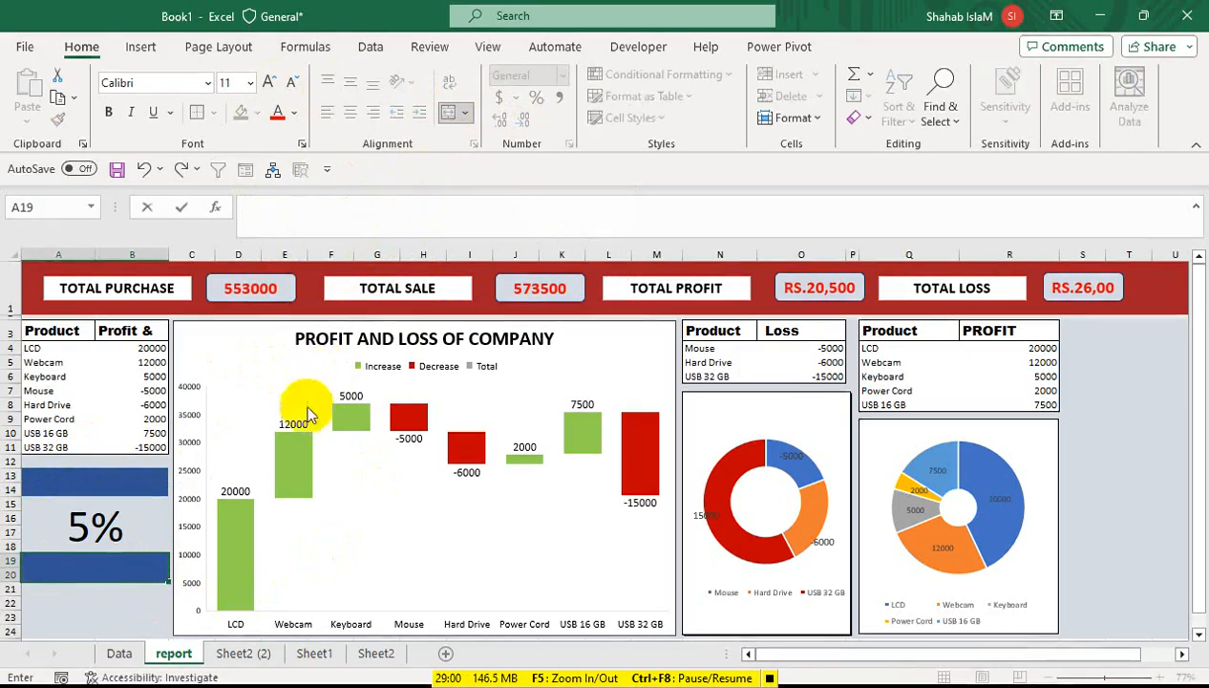
left_click(114, 481)
type("PORFIT")
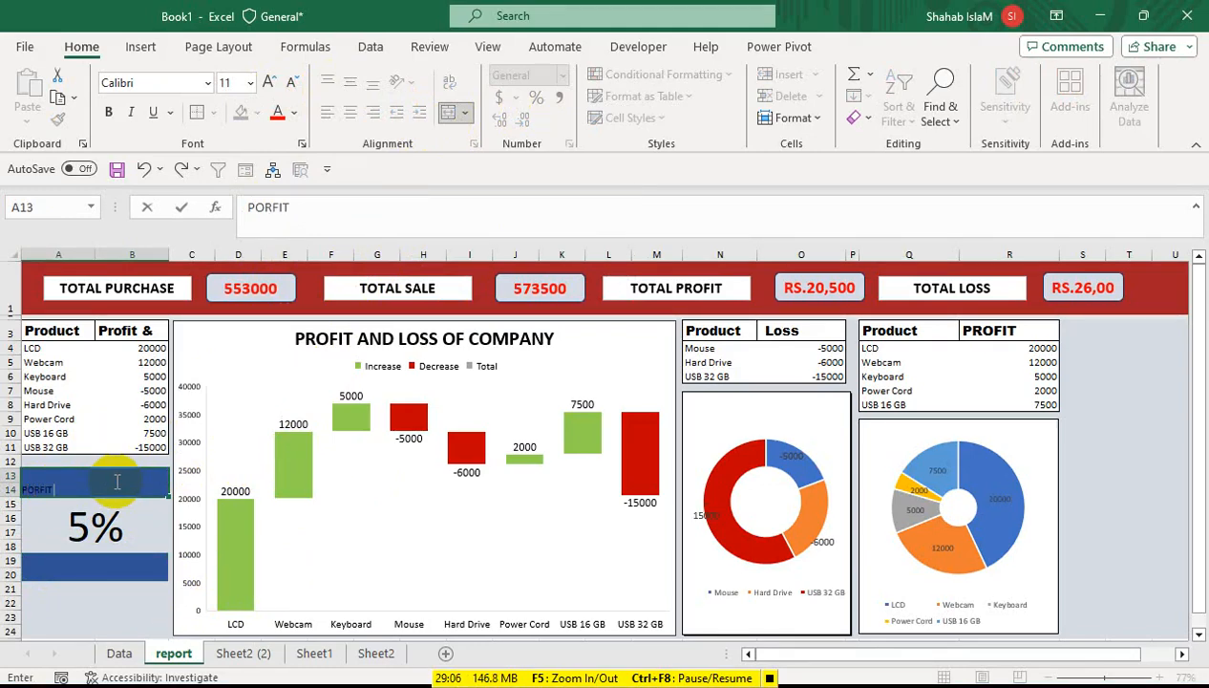
key("Return")
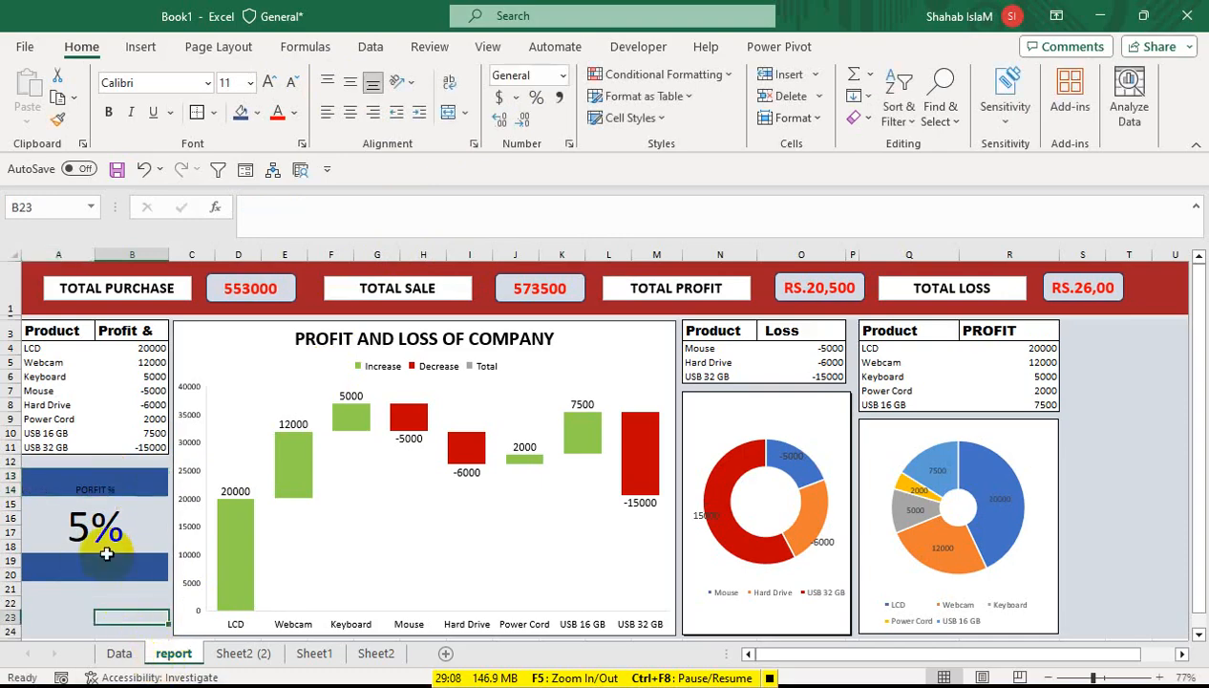
left_click(105, 563)
type("LOSS")
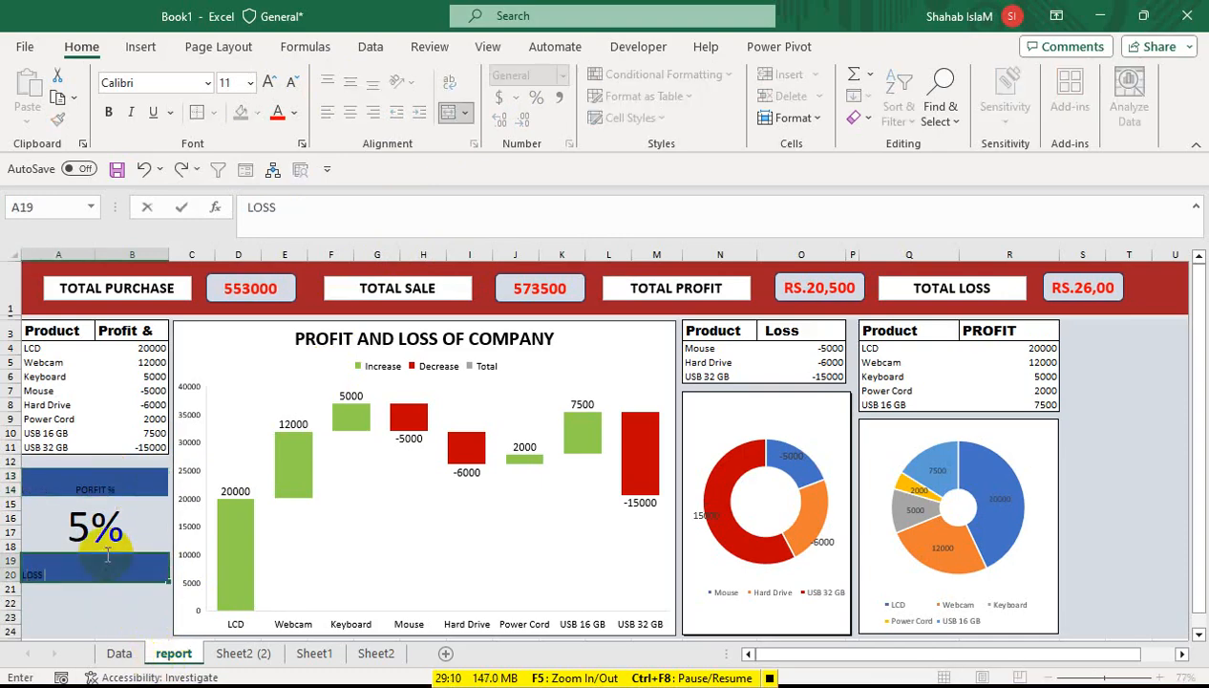
left_click(127, 527)
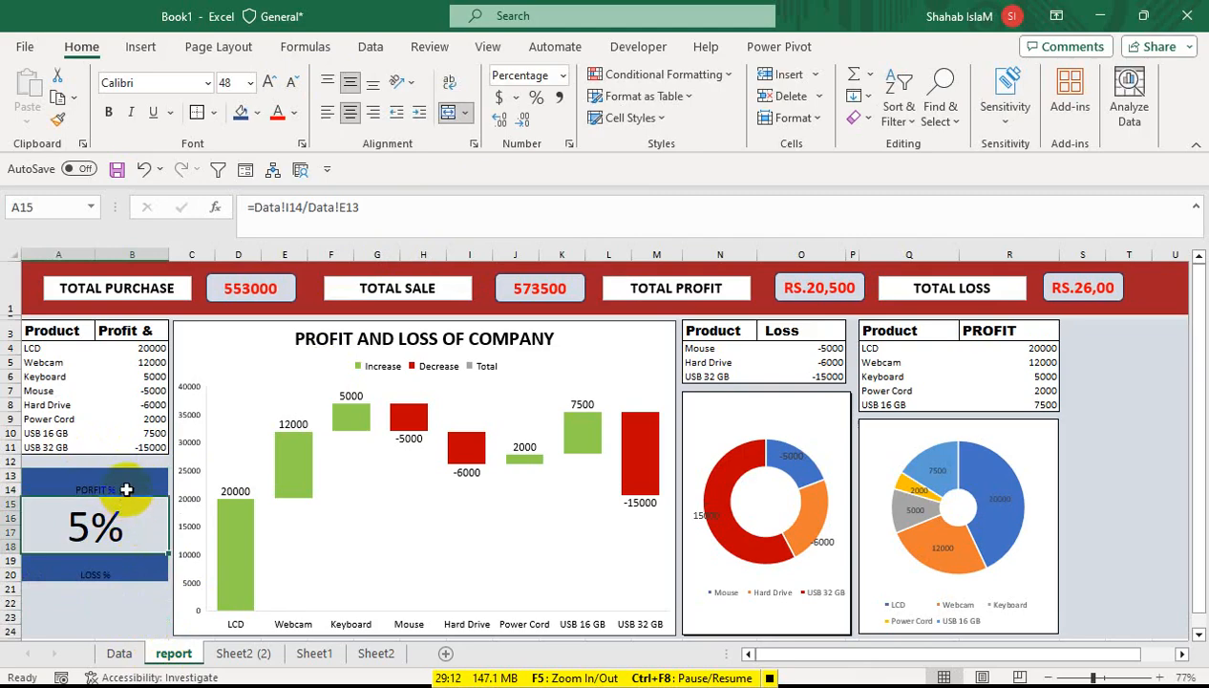
Step: Make the PORFIT % and LOSS % labels bold, white, vertically centered and font size 24
left_click(126, 488)
left_click(113, 565, "ctrl")
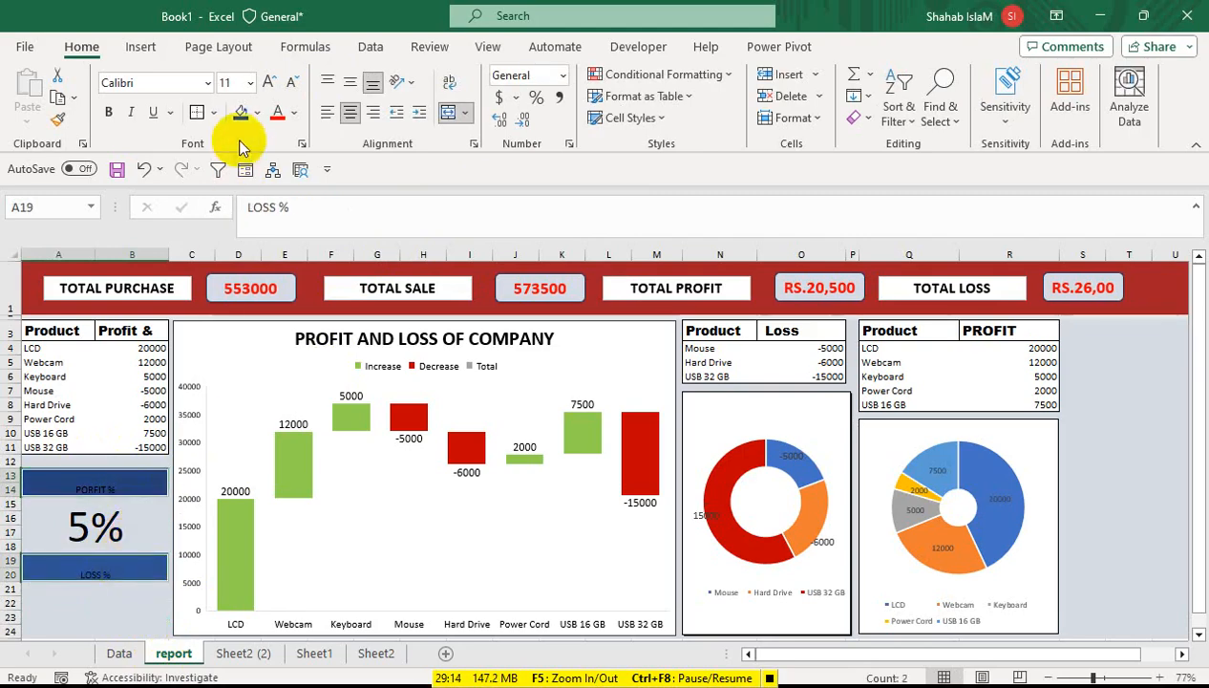
left_click(108, 112)
left_click(294, 113)
left_click(279, 199)
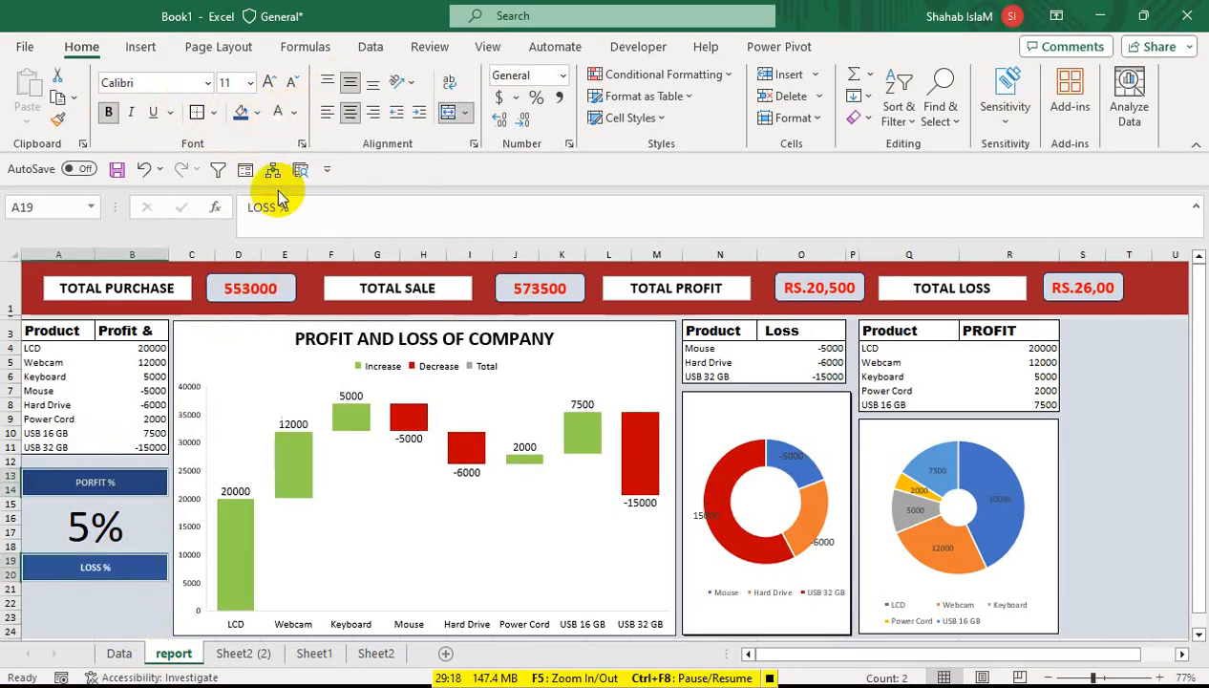
left_click(268, 84)
left_click(268, 85)
left_click(267, 84)
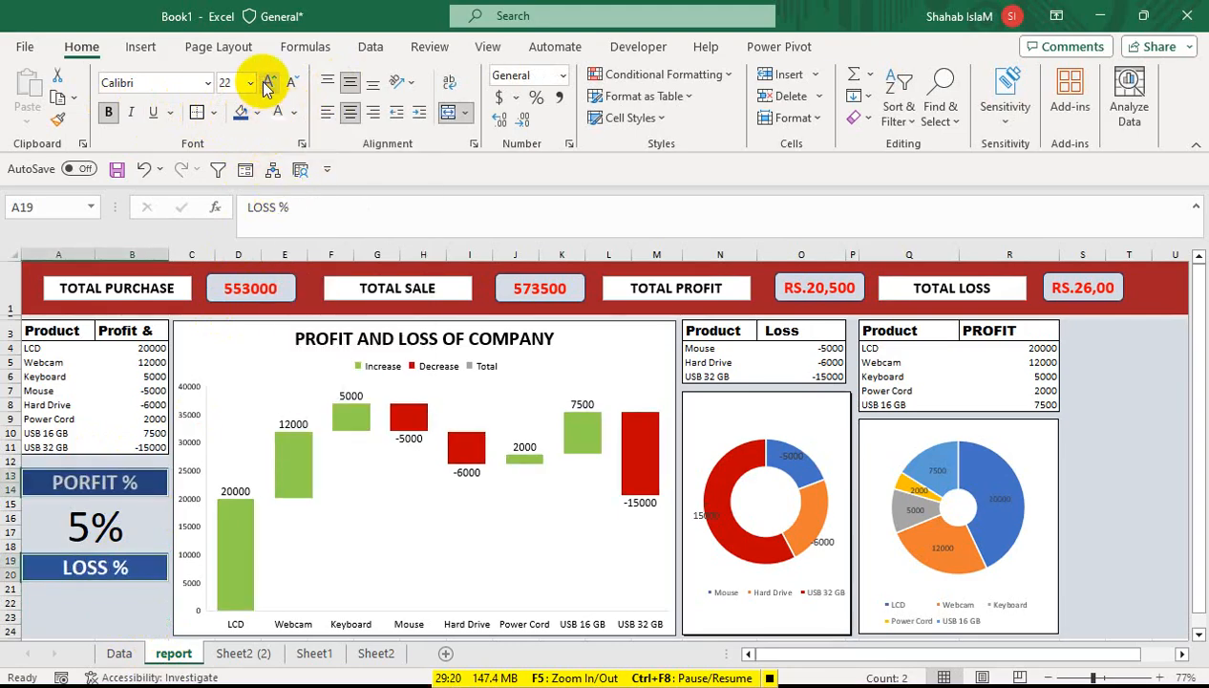
Step: Set the font of the percentage in A15 to Amasis MT Pro Black
left_click(100, 520)
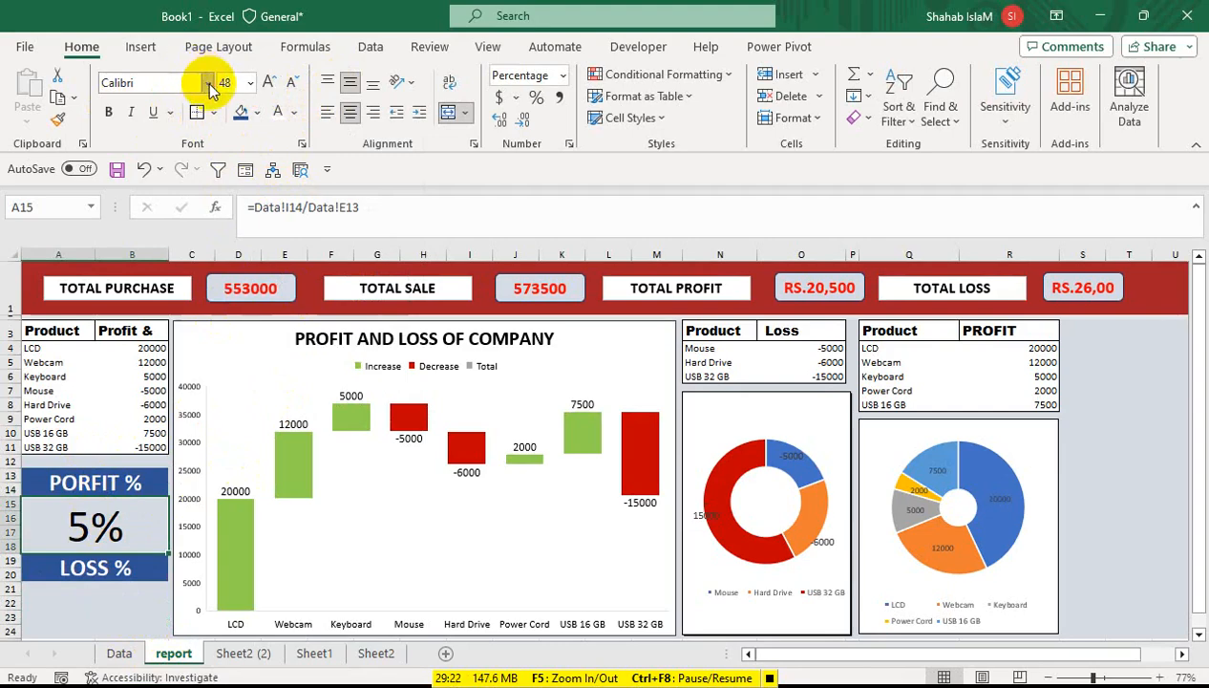
left_click(209, 84)
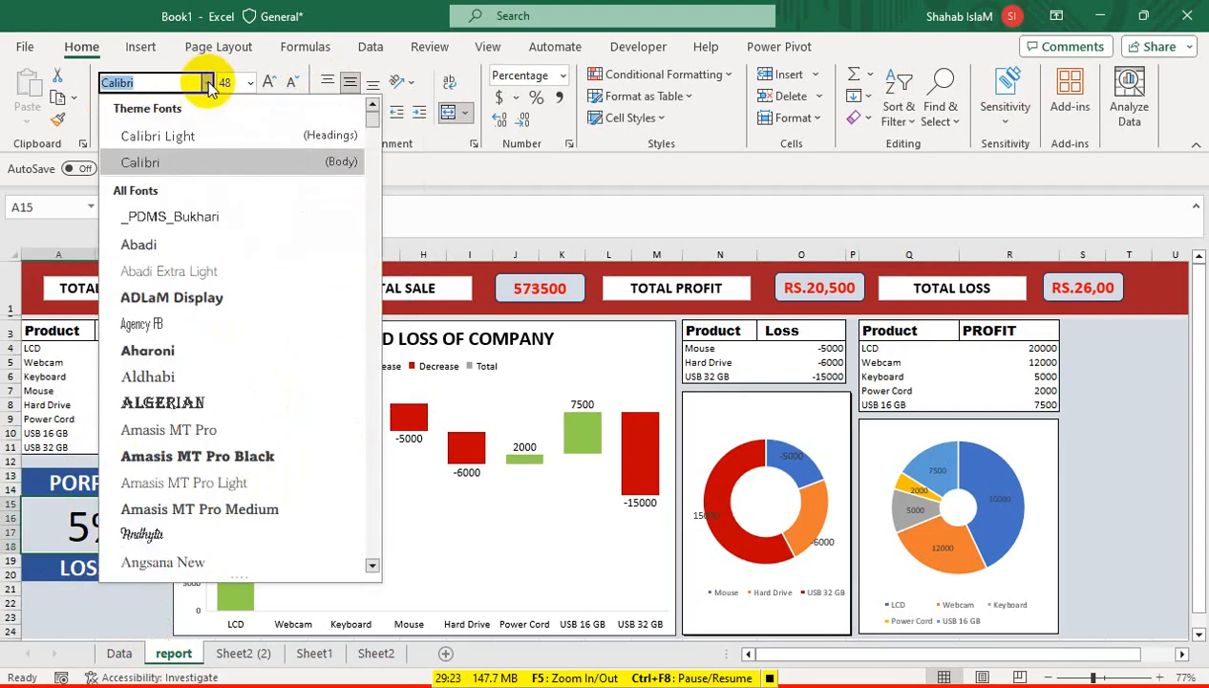
left_click(241, 455)
Step: Move the formula =Data!I14/Data!E13 from A15 to cell A21 below the LOSS % label
left_click_drag(387, 212, 186, 209)
key("ctrl+c")
key("BackSpace")
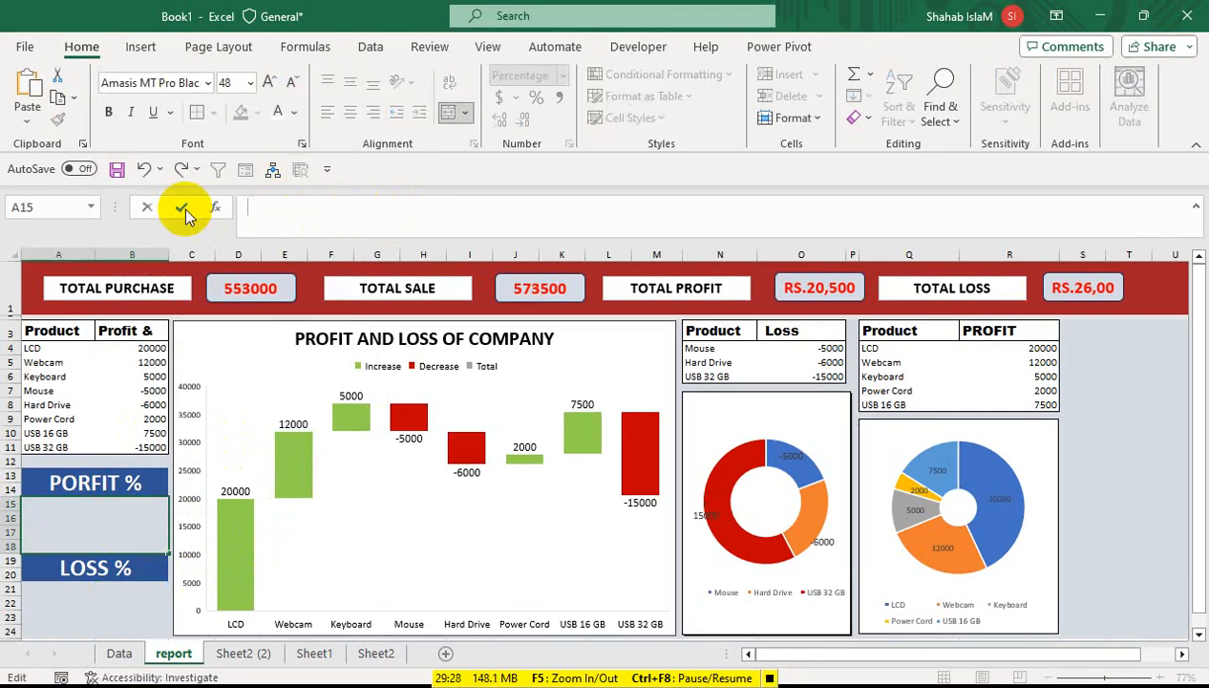
key("Return")
left_click(72, 588)
key("ctrl+v")
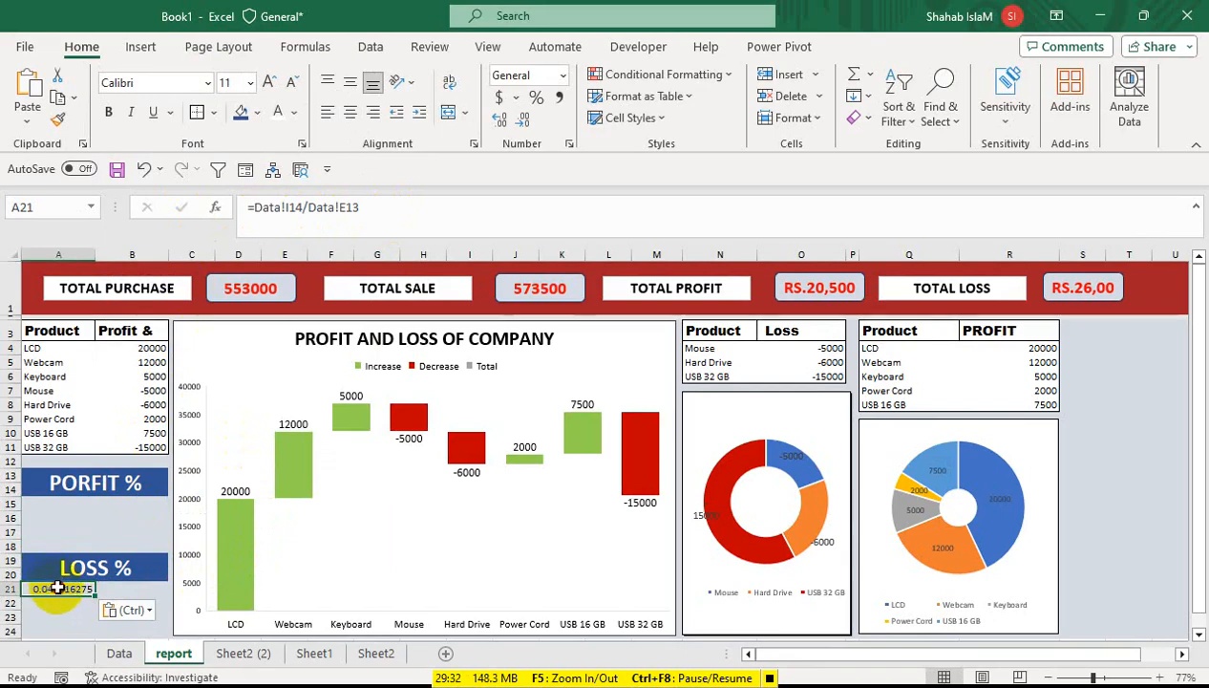
Step: Merge and center A21:B24 and format the loss percentage as a vertically centered percent at font size 48
left_click_drag(57, 589, 157, 631)
left_click(448, 112)
left_click(535, 99)
left_click(350, 82)
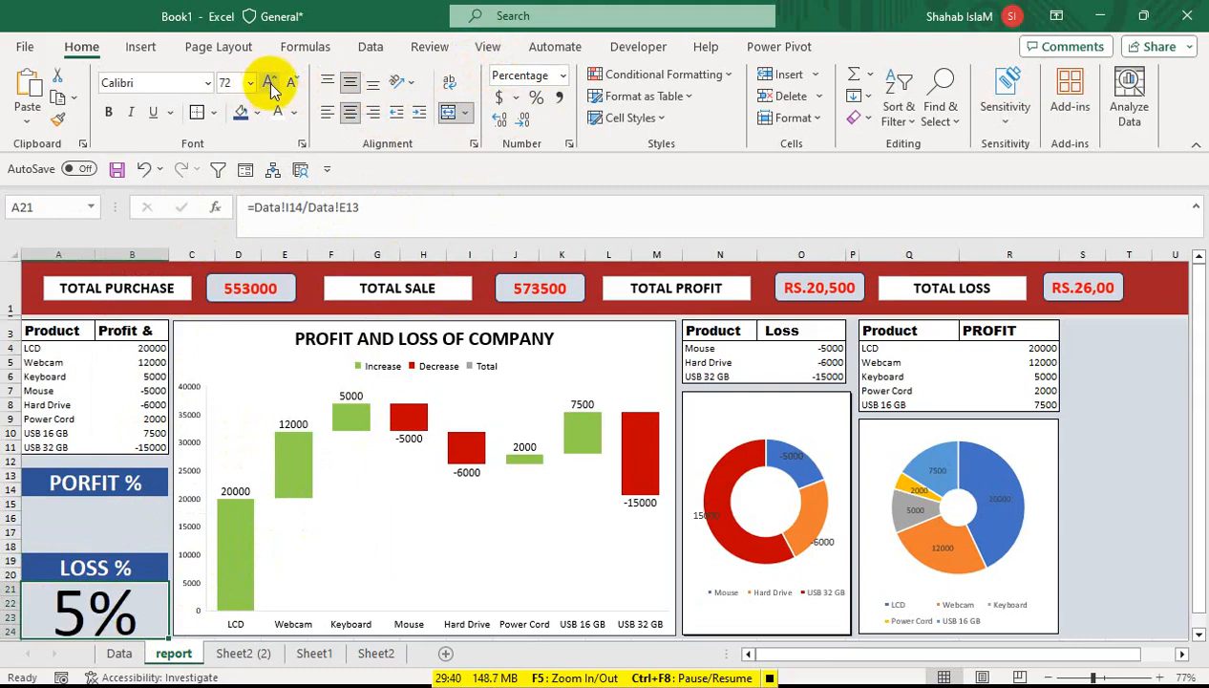
left_click(268, 84)
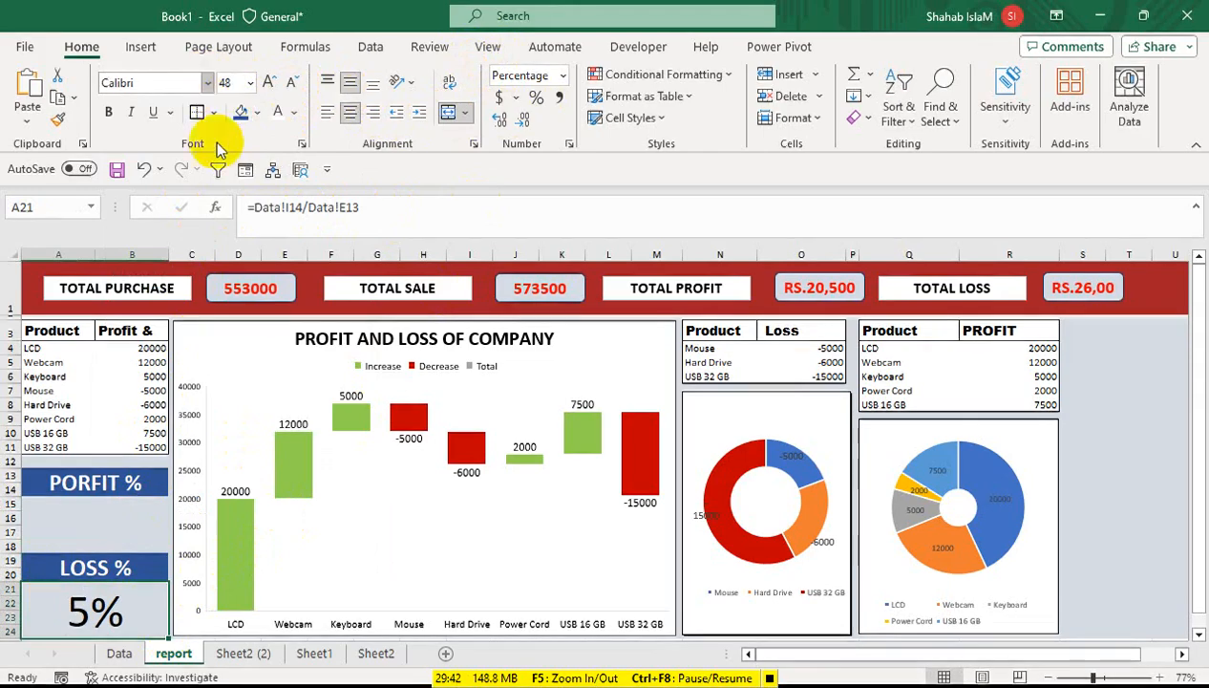
Step: Set the loss percentage in A21 to the Amasis MT Pro Black font in red
left_click(207, 84)
left_click(215, 460)
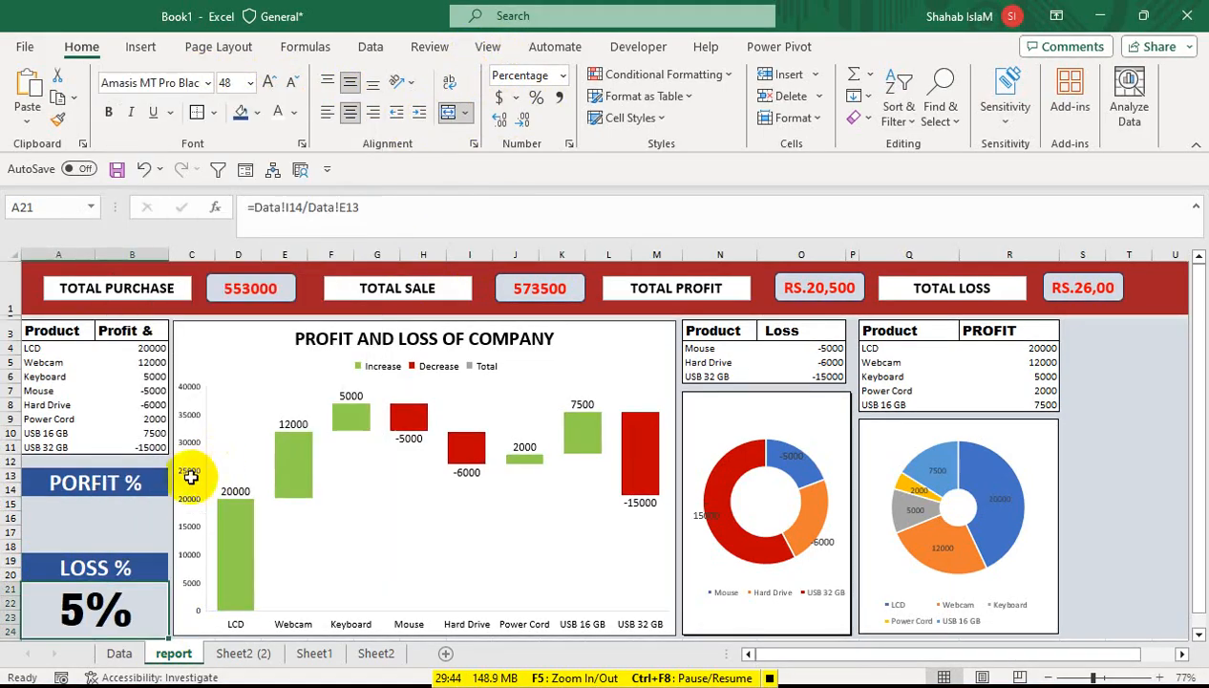
left_click(72, 521)
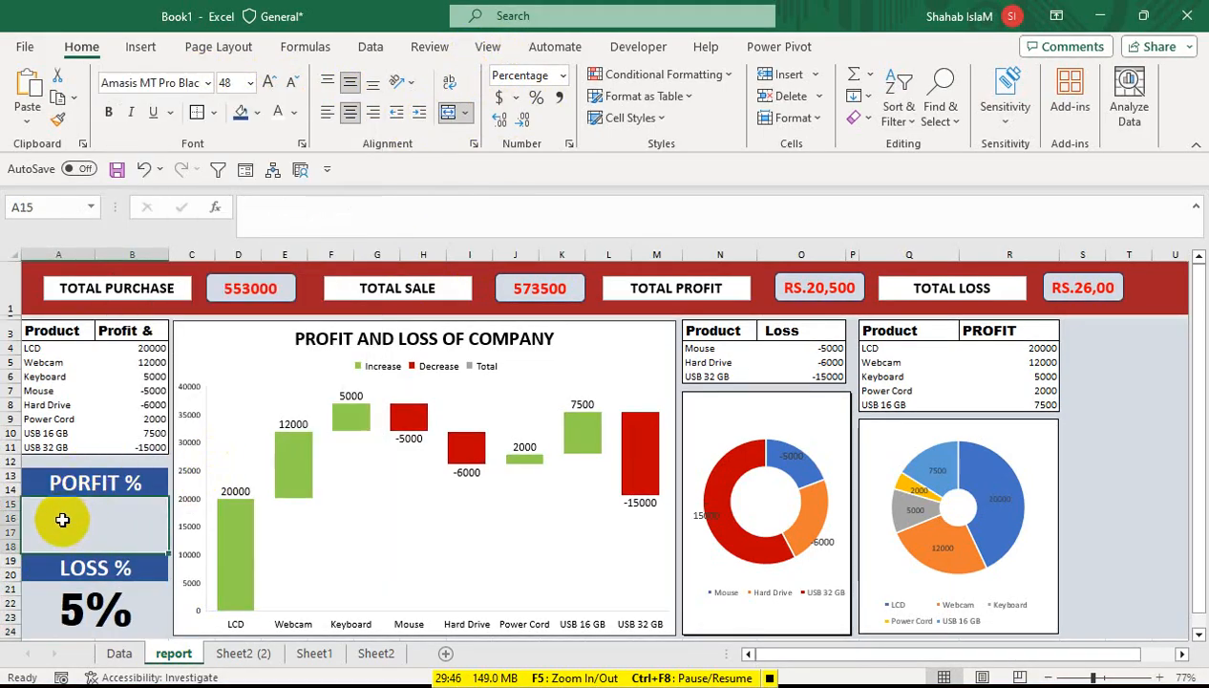
left_click(95, 620)
left_click(295, 113)
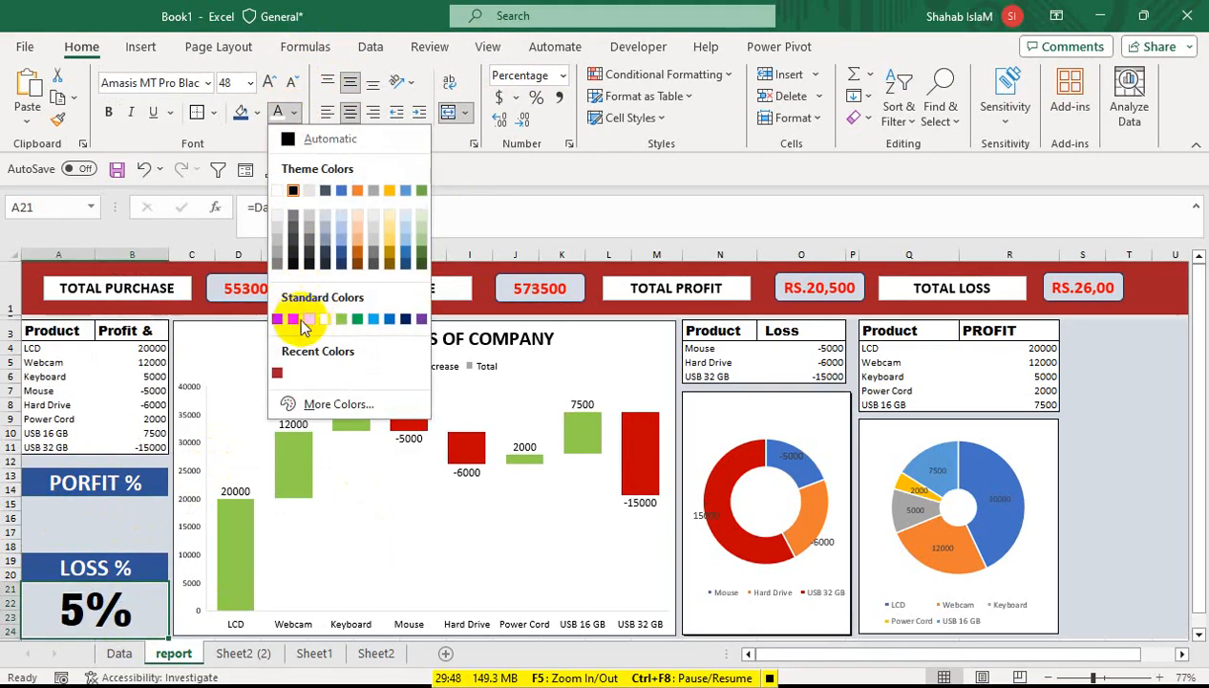
left_click(293, 319)
Step: Enter =Data!I13/Data!E13 in A15 to divide total profit by total purchase
left_click(148, 527)
type("=")
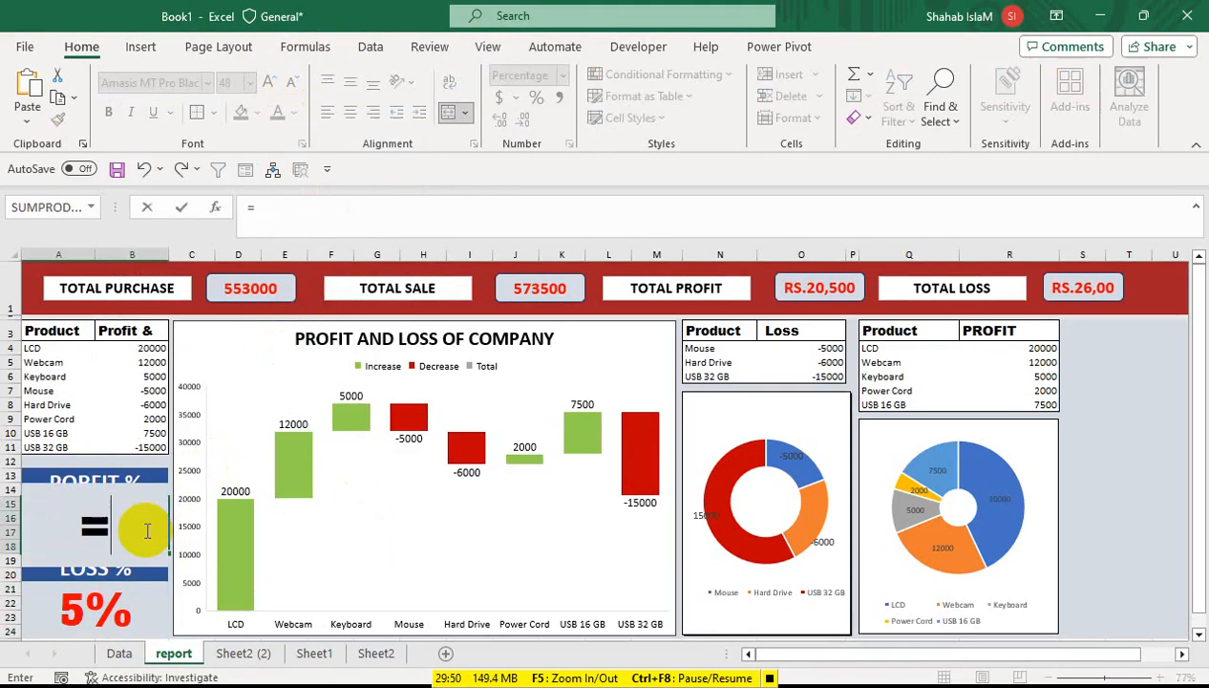
left_click(118, 659)
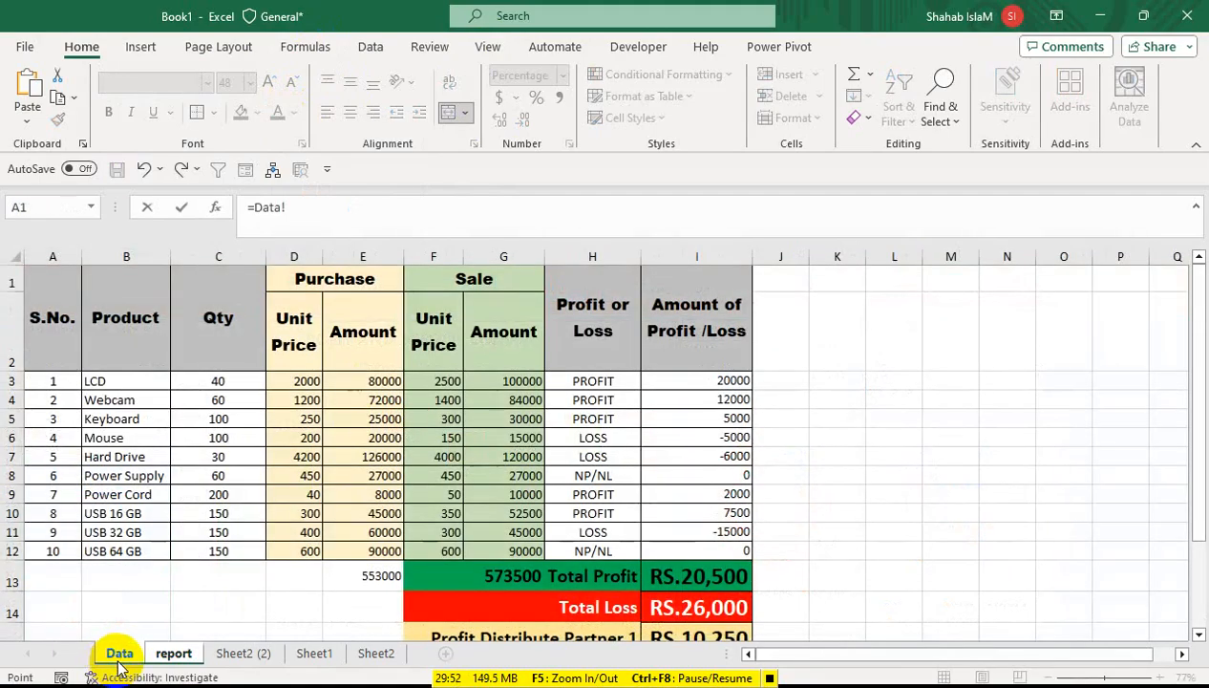
left_click(674, 567)
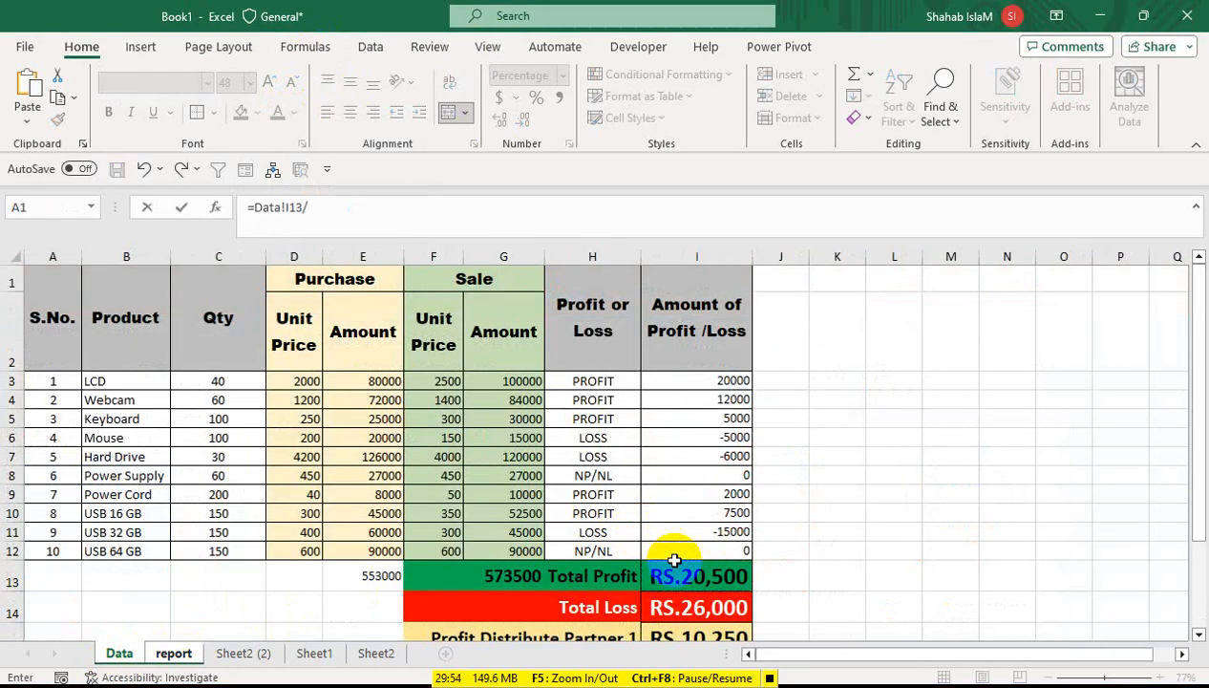
left_click(355, 569)
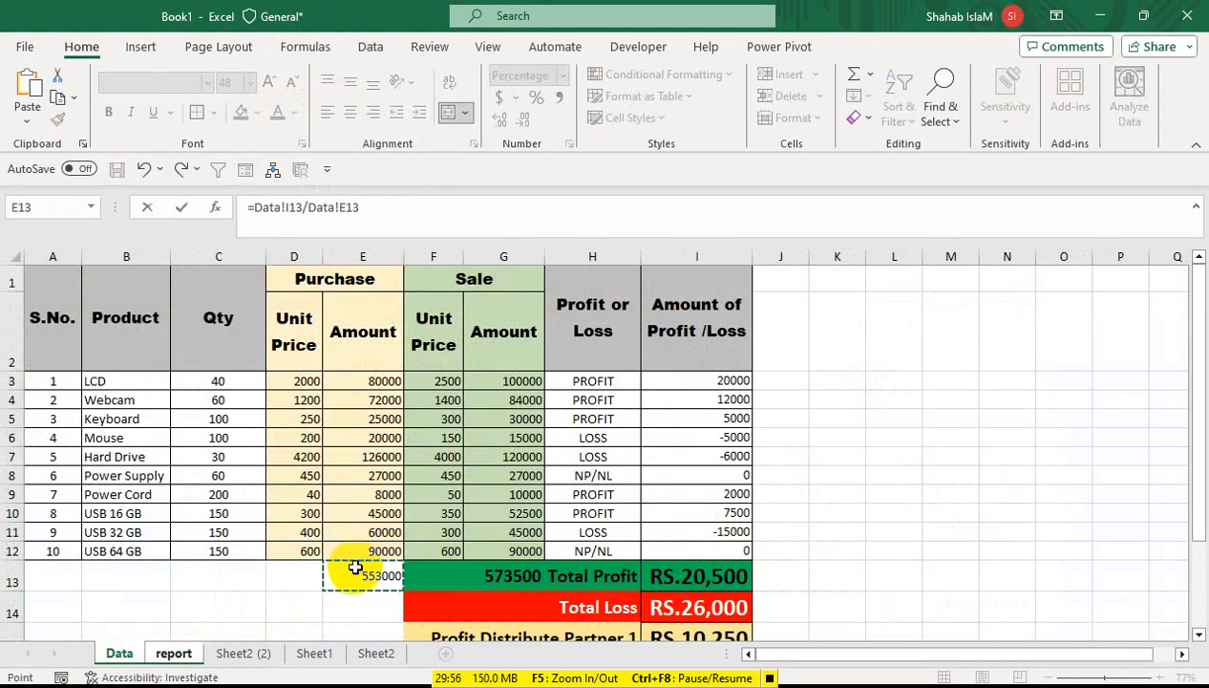
key("Return")
Step: Color the profit percentage in A15 red and show it with two decimals at font size 36
left_click(138, 524)
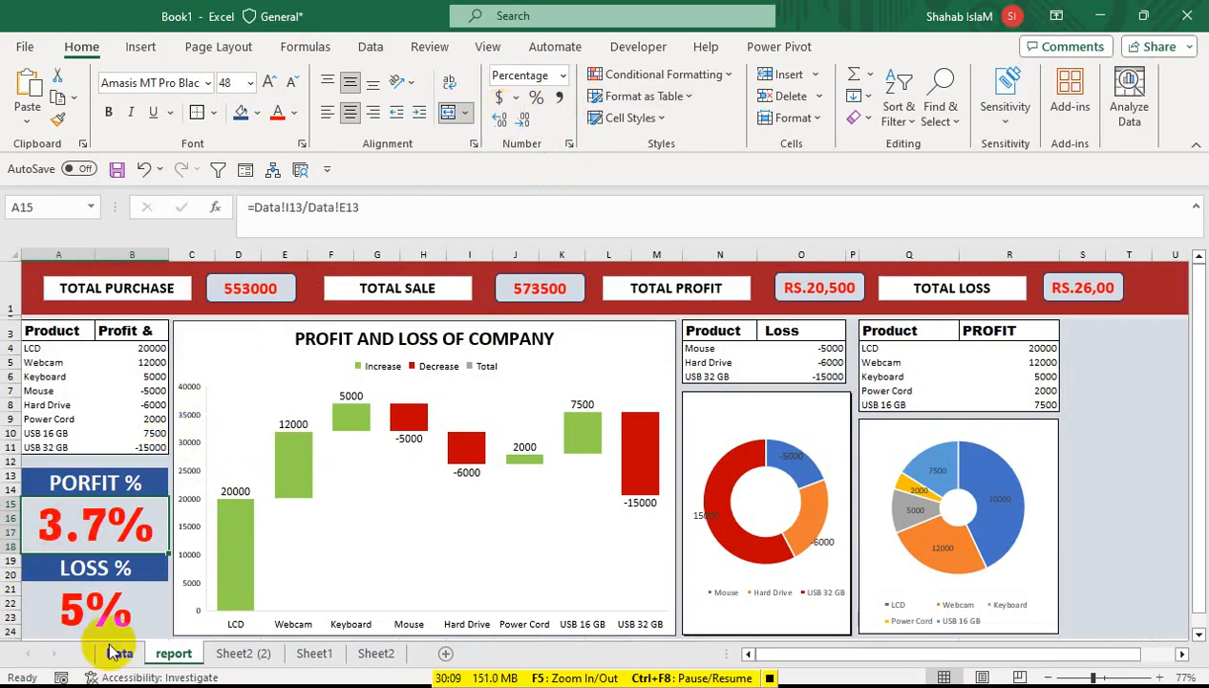
left_click(503, 119)
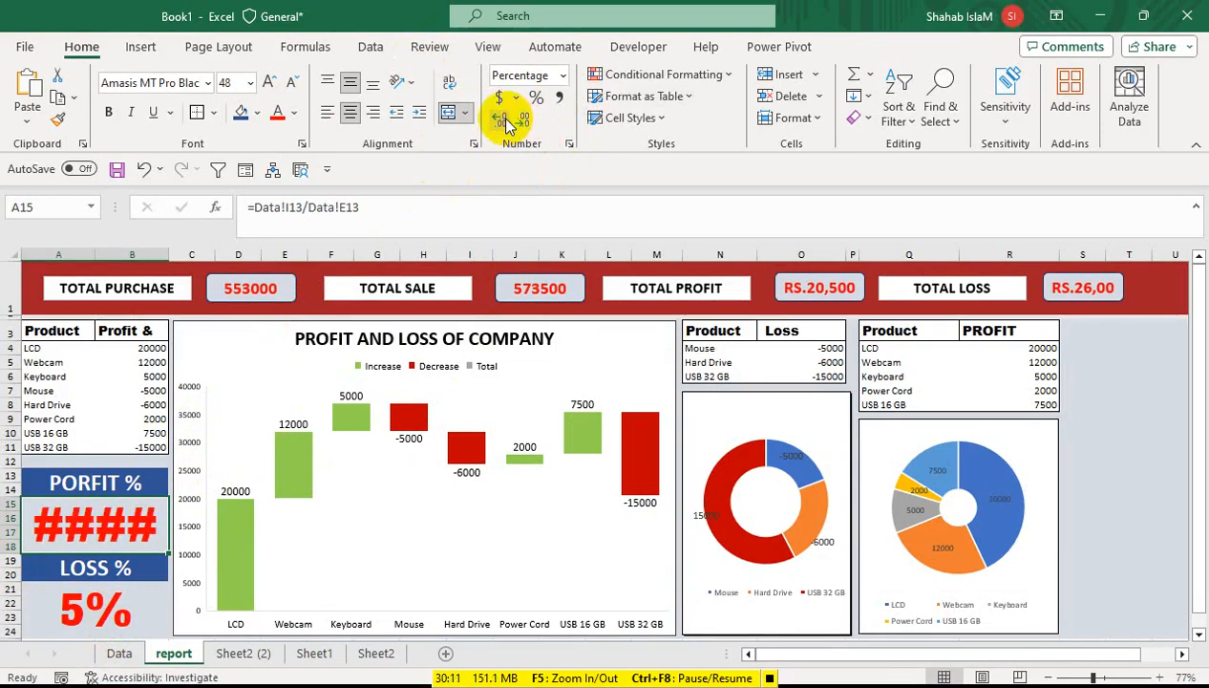
left_click(295, 82)
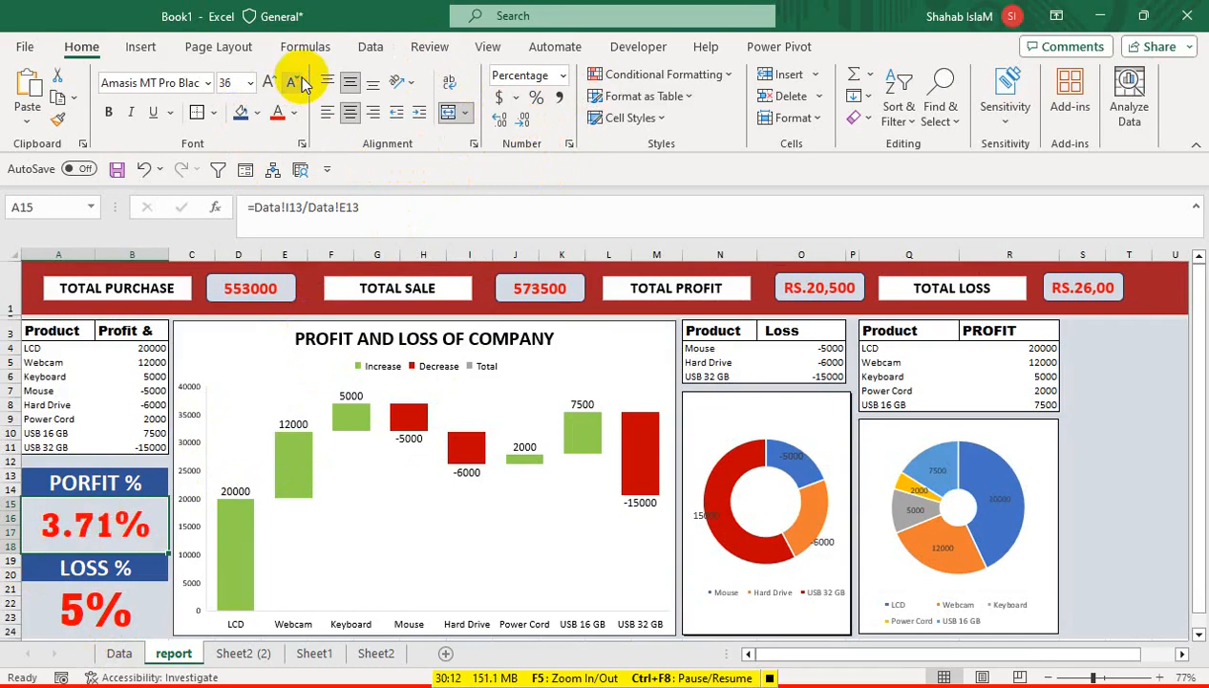
Step: Reduce the loss percentage in A21 to font size 36 and show it with two decimals
left_click(96, 604)
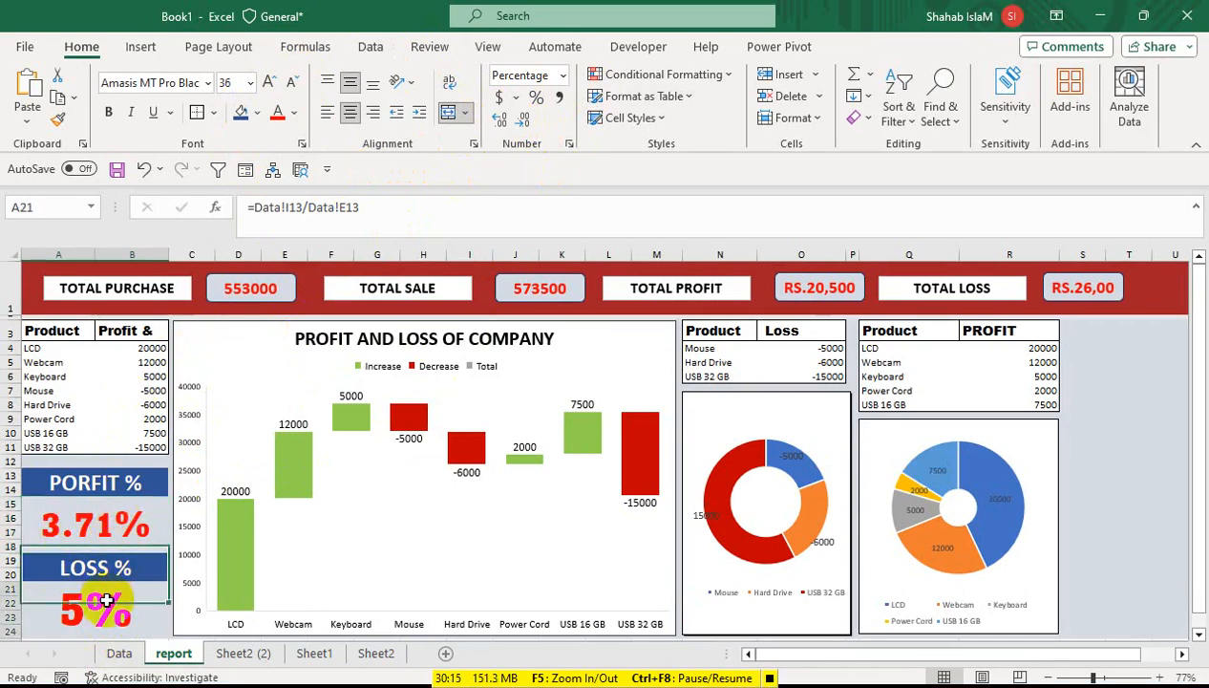
left_click(132, 523)
left_click(138, 587)
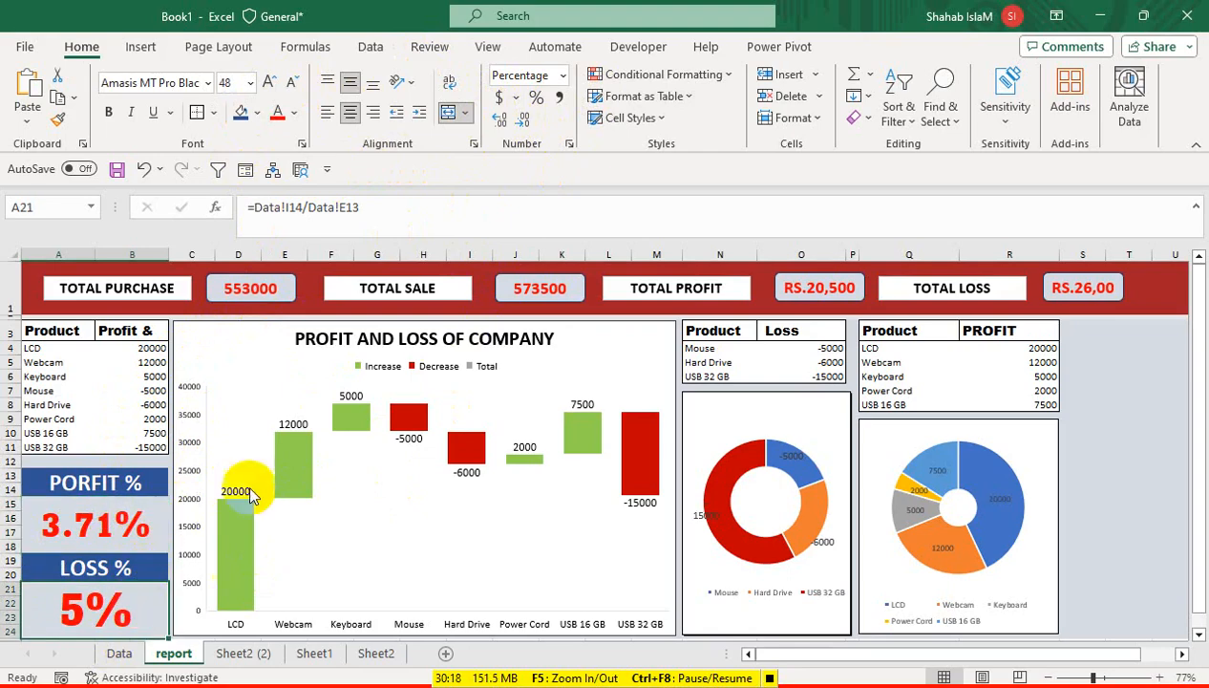
left_click(294, 84)
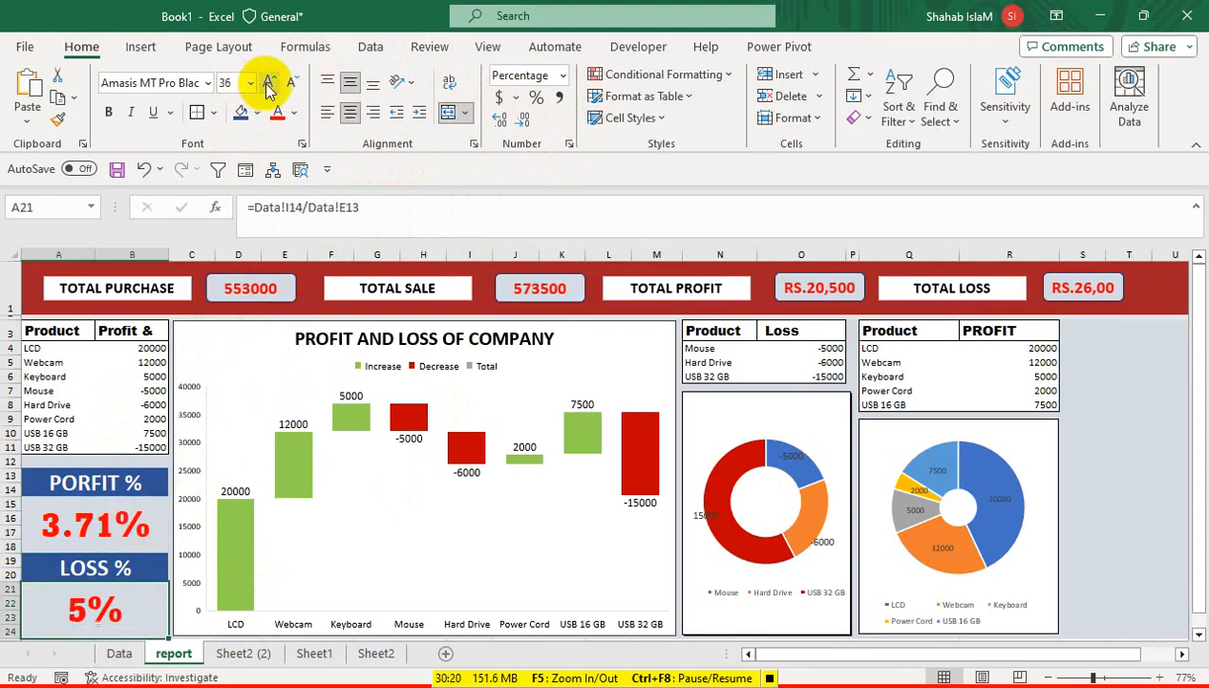
left_click(502, 117)
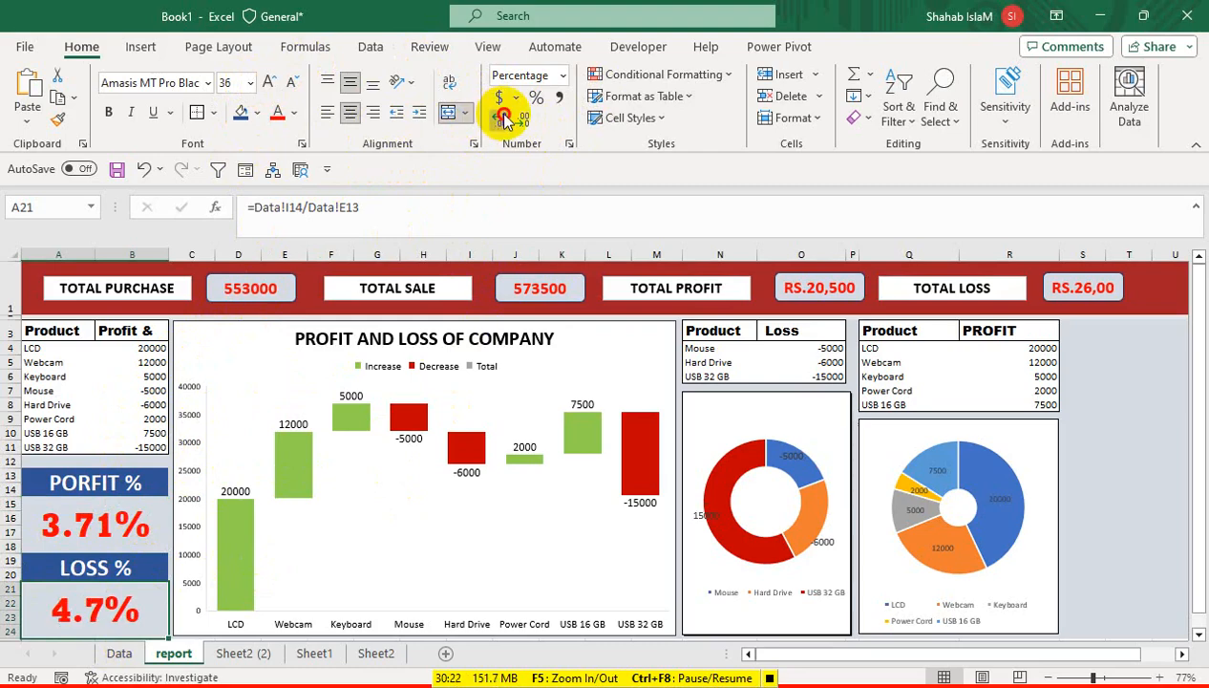
left_click(505, 117)
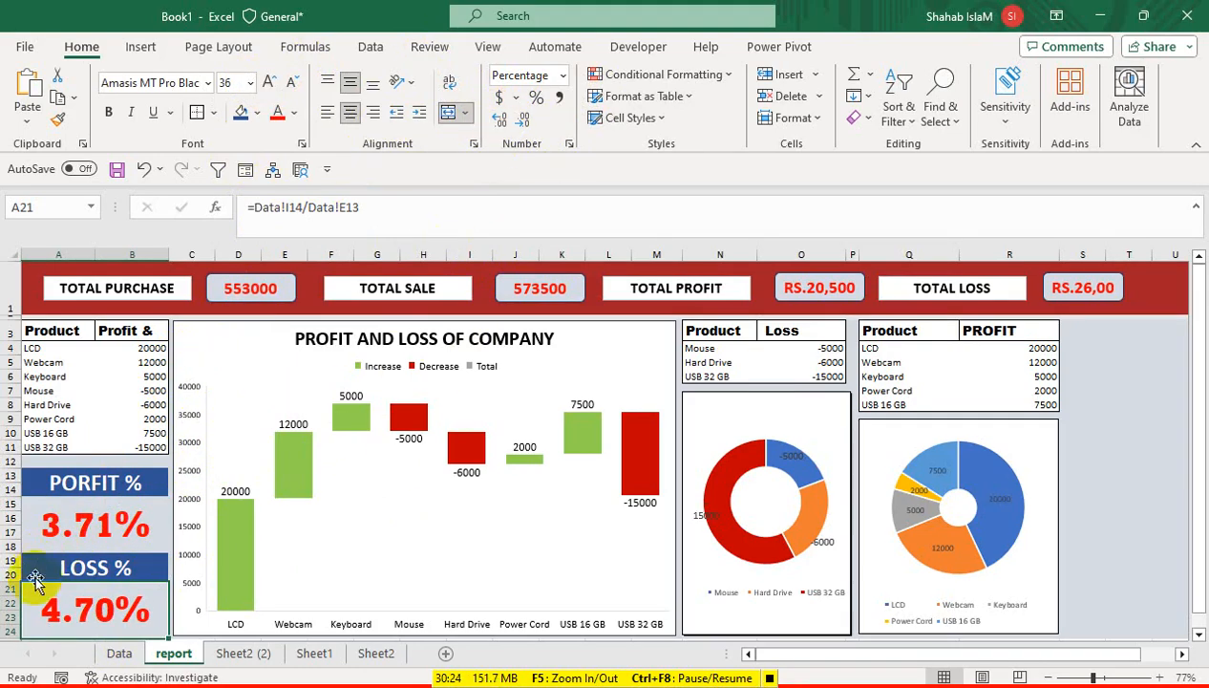
left_click(150, 523)
left_click(153, 482)
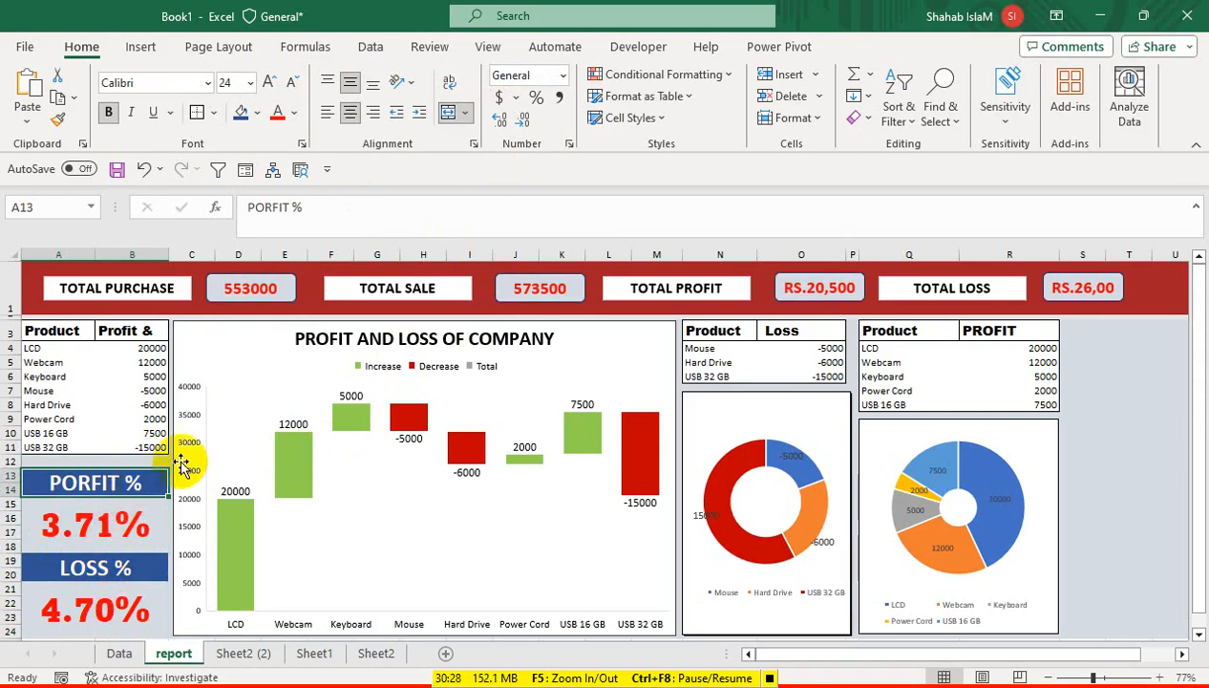
left_click(1093, 359)
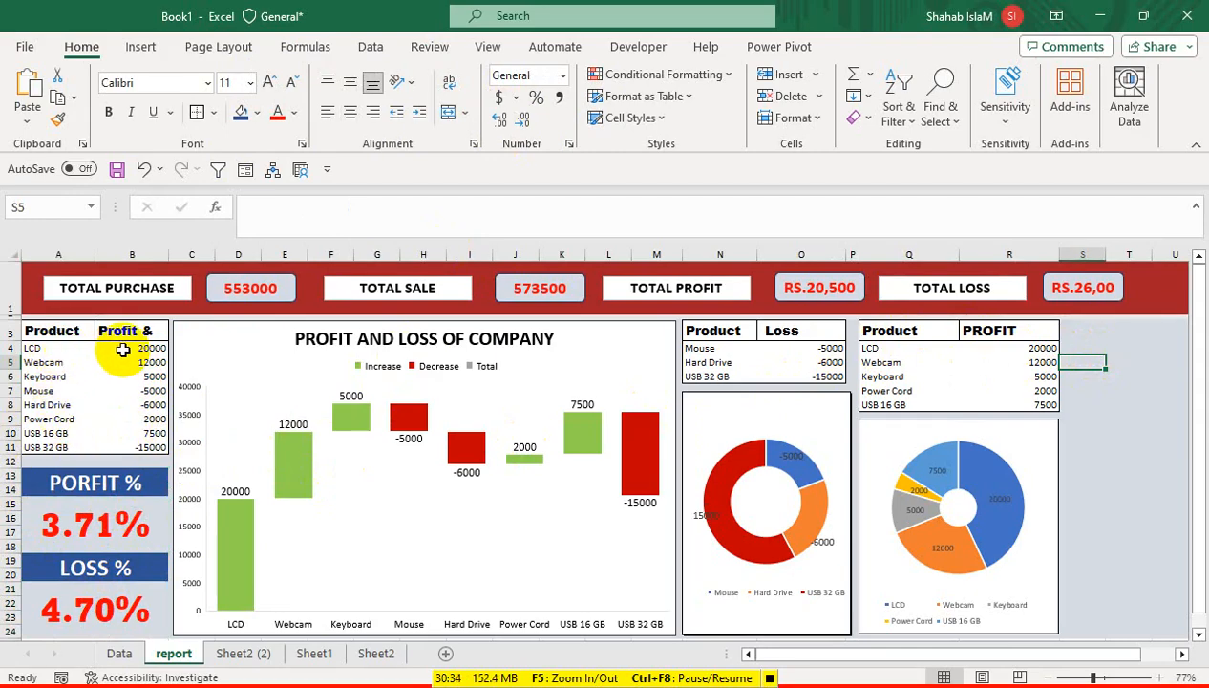
left_click(118, 652)
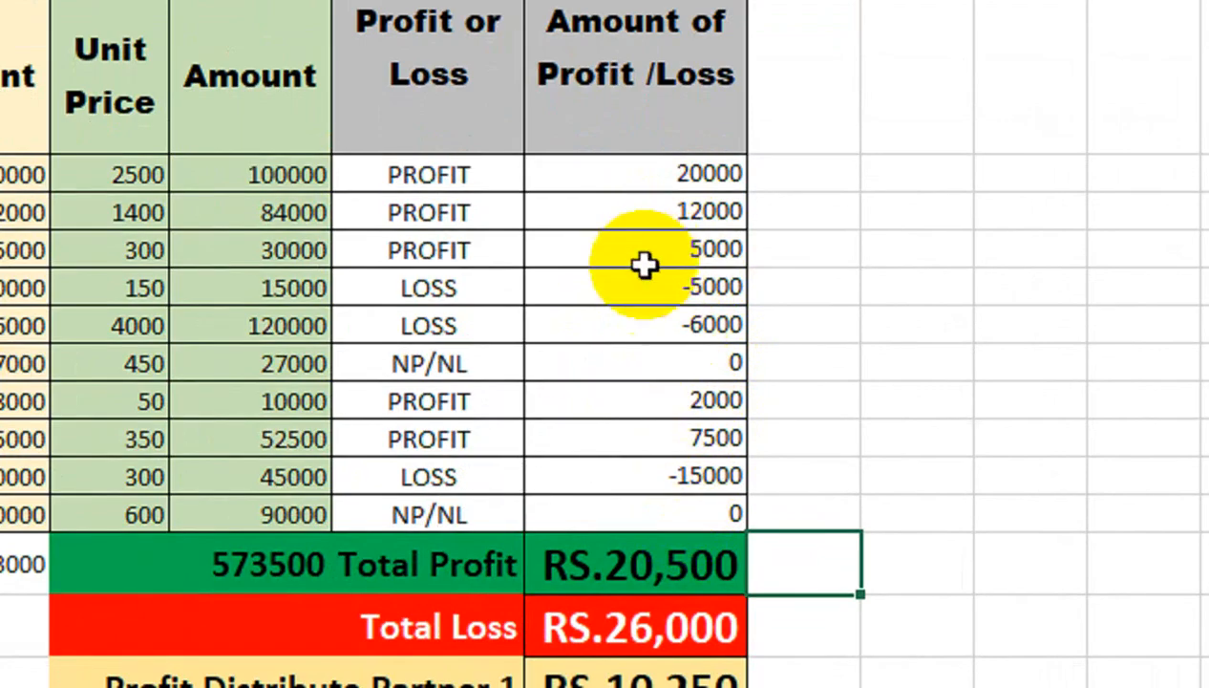
key("ctrl+Page_Down")
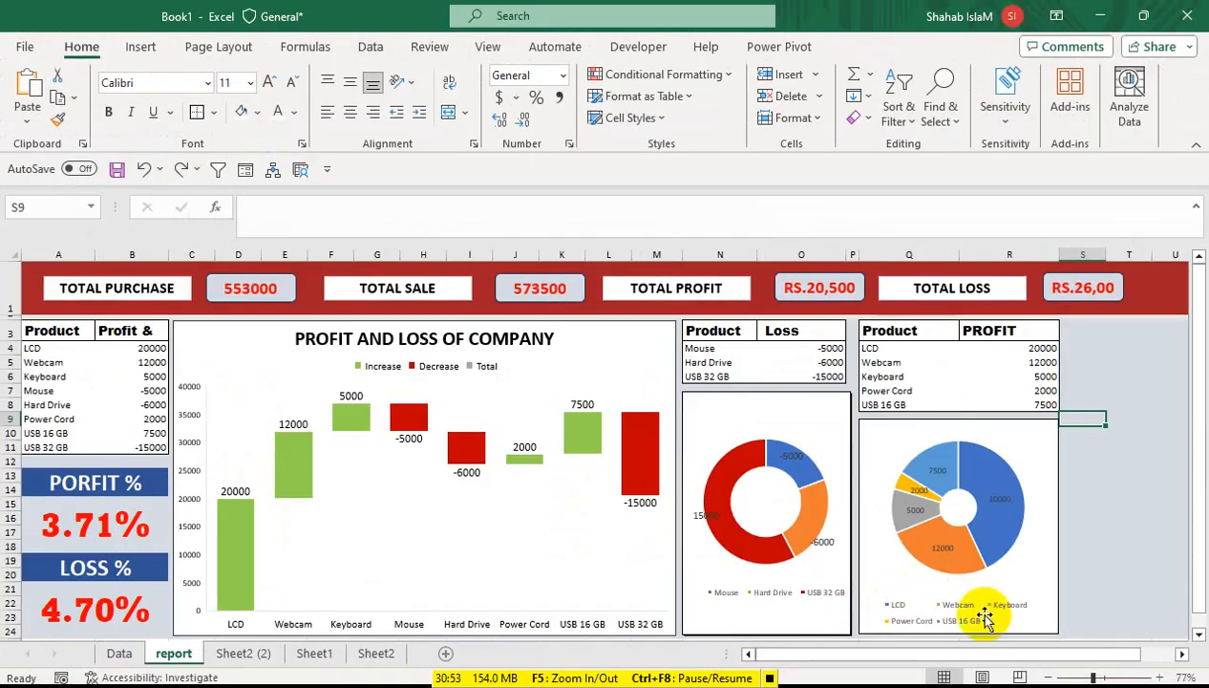
Step: Fill rows 25 and 26 below the dashboard, across the banner's width, with the standard dark red
left_click_drag(1094, 676, 1090, 676)
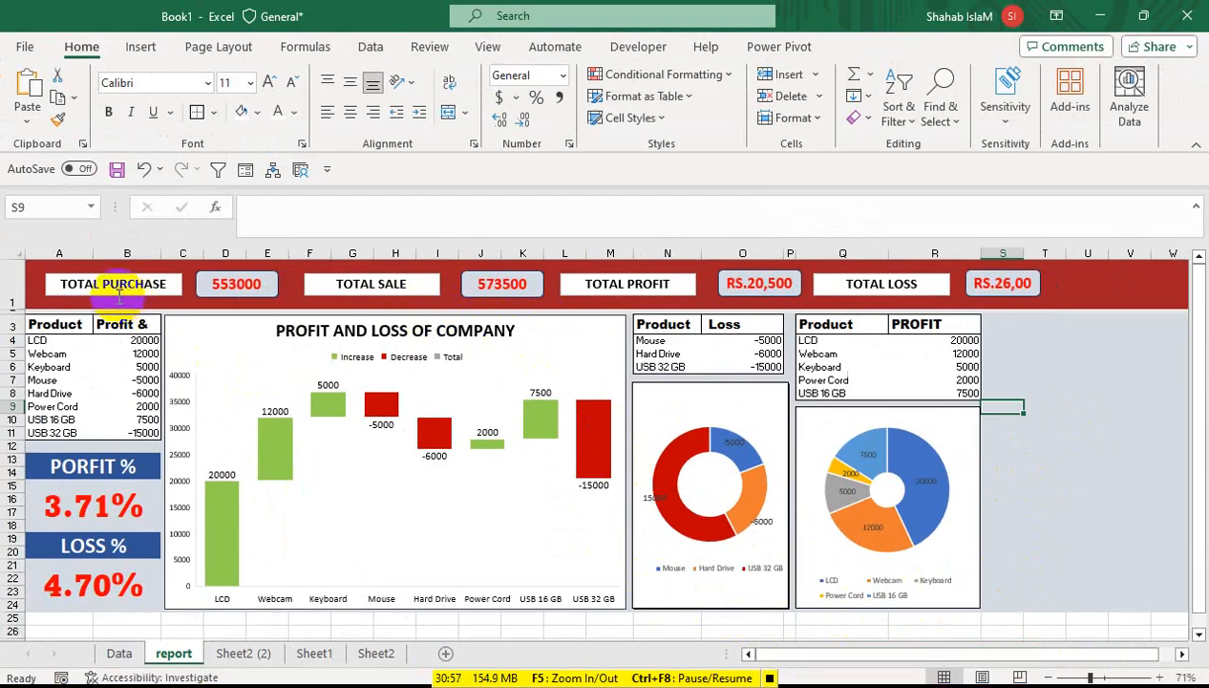
left_click(58, 260)
left_click(260, 112)
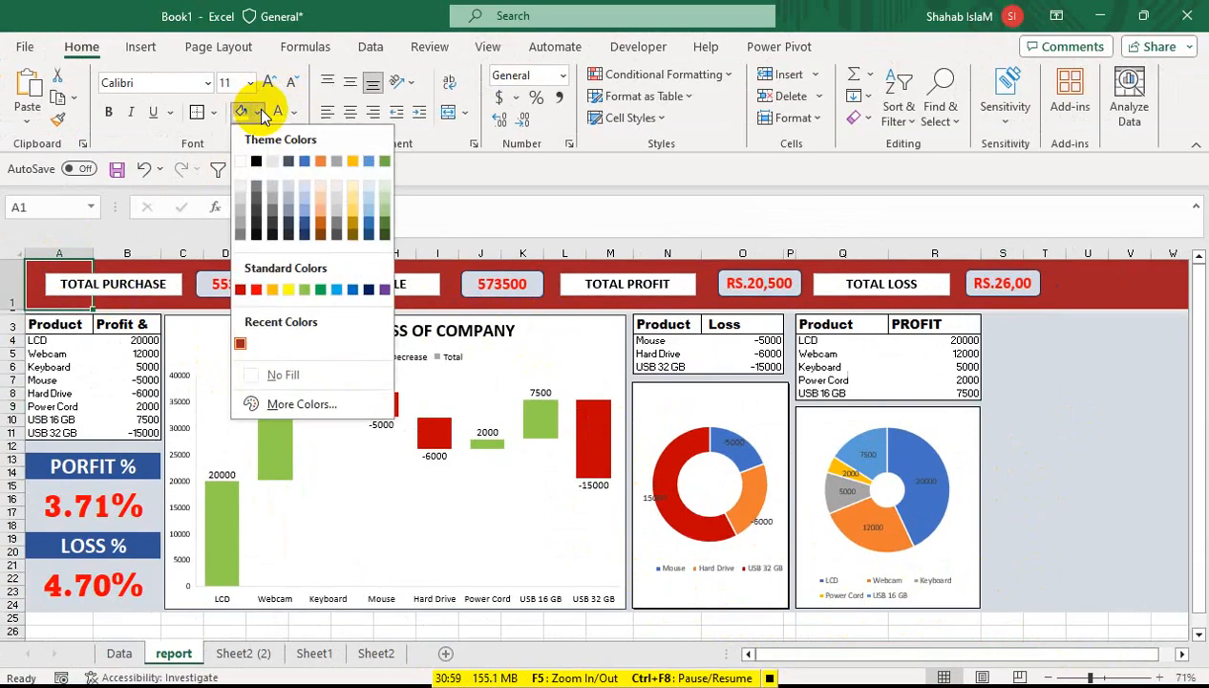
left_click(1066, 571)
left_click_drag(1158, 622, 60, 628)
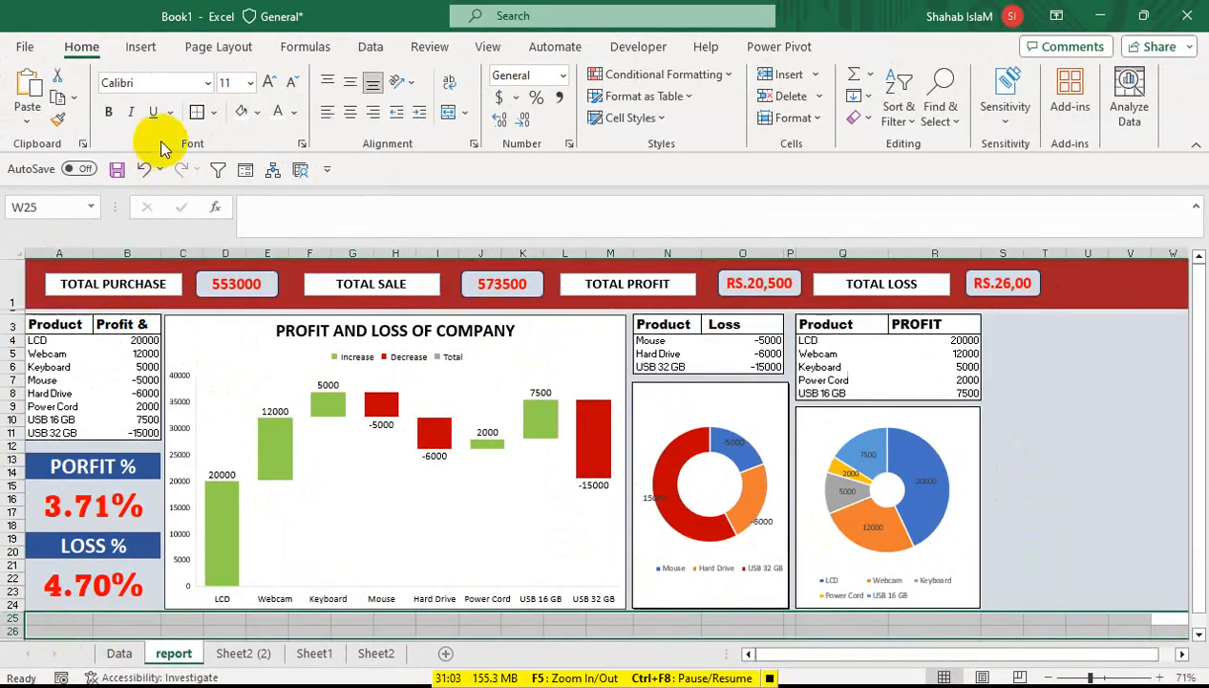
left_click(257, 113)
left_click(242, 290)
scroll(659, 308, "right", 6)
left_click(775, 421)
left_click_drag(898, 655, 742, 638)
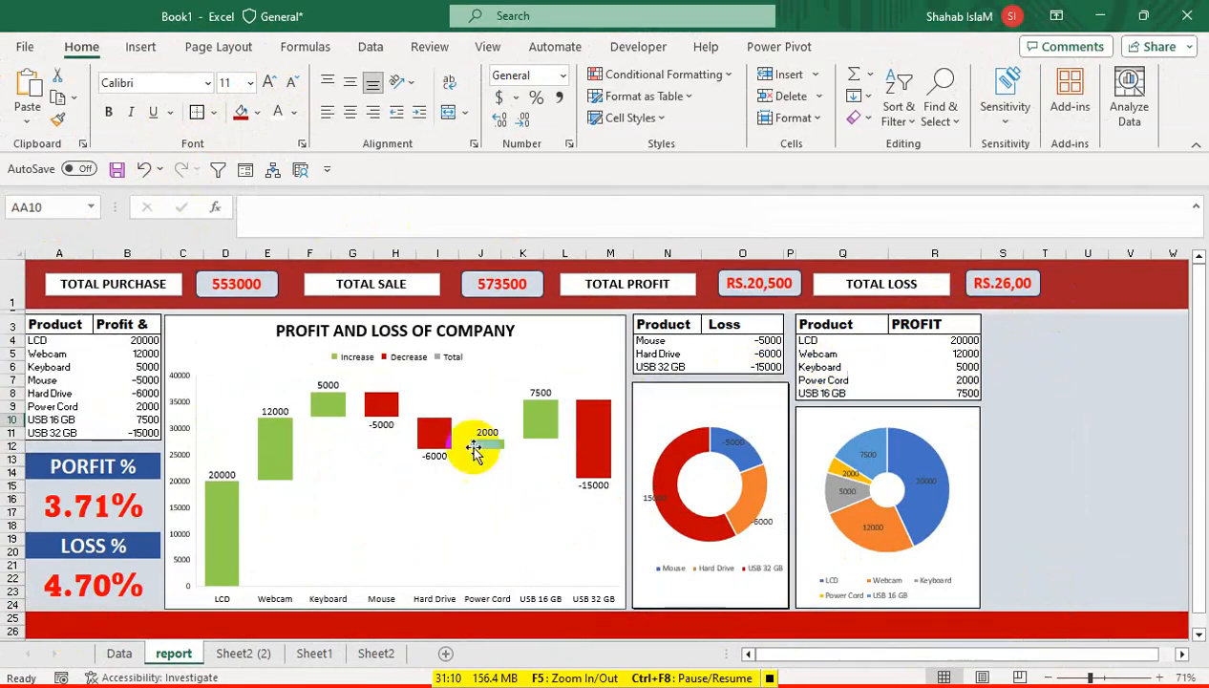
Step: Delete the existing Product slicer from the Data sheet
left_click(118, 653)
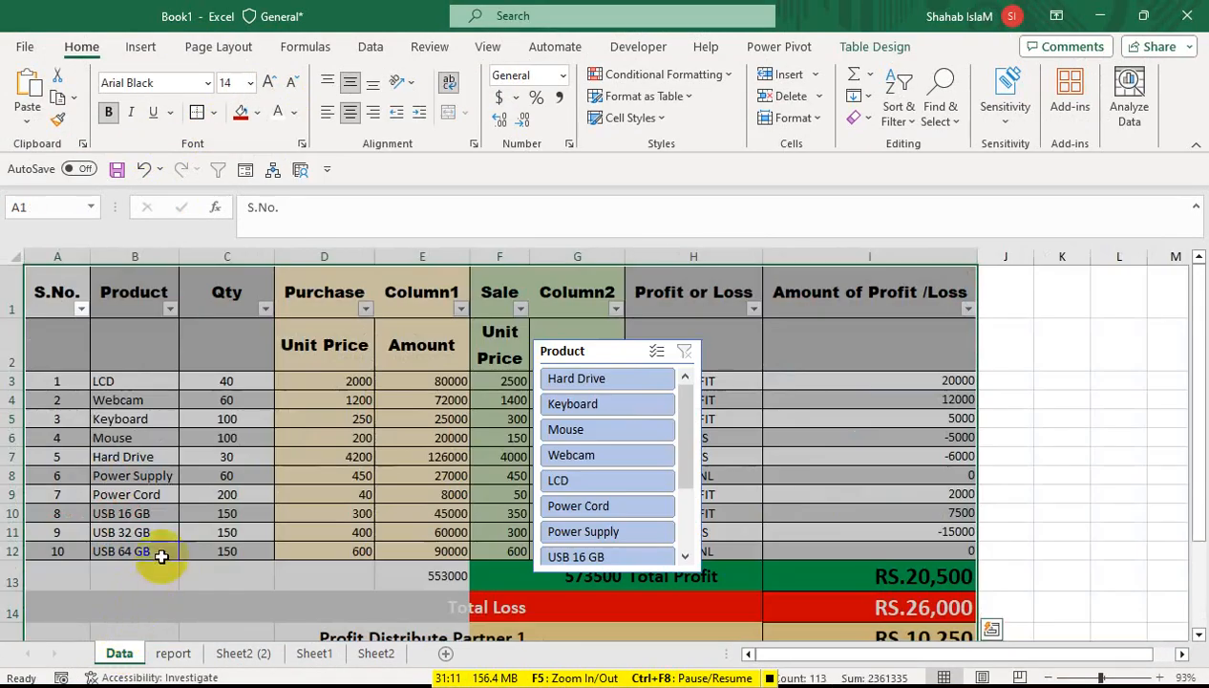
left_click(635, 358)
key("Delete")
left_click(503, 350)
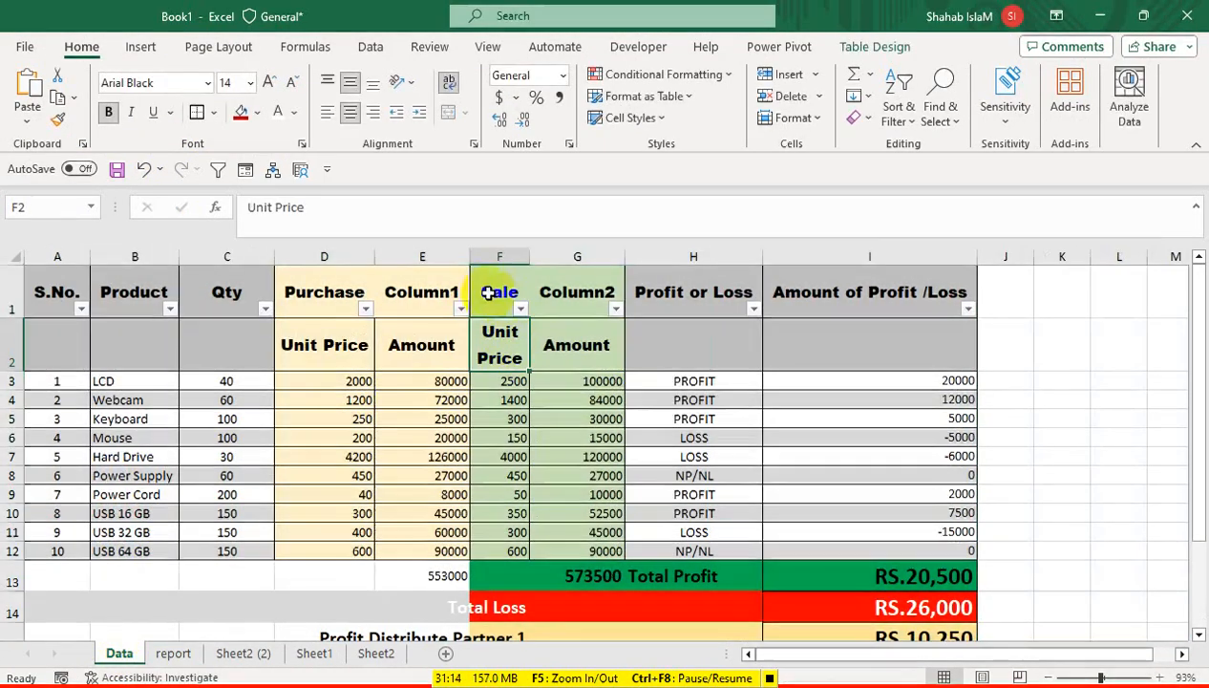
Step: Apply the first light table style to the product data in A1:I12 on the Data sheet
left_click_drag(57, 256, 893, 499)
left_click(893, 497)
left_click_drag(833, 336, 76, 554)
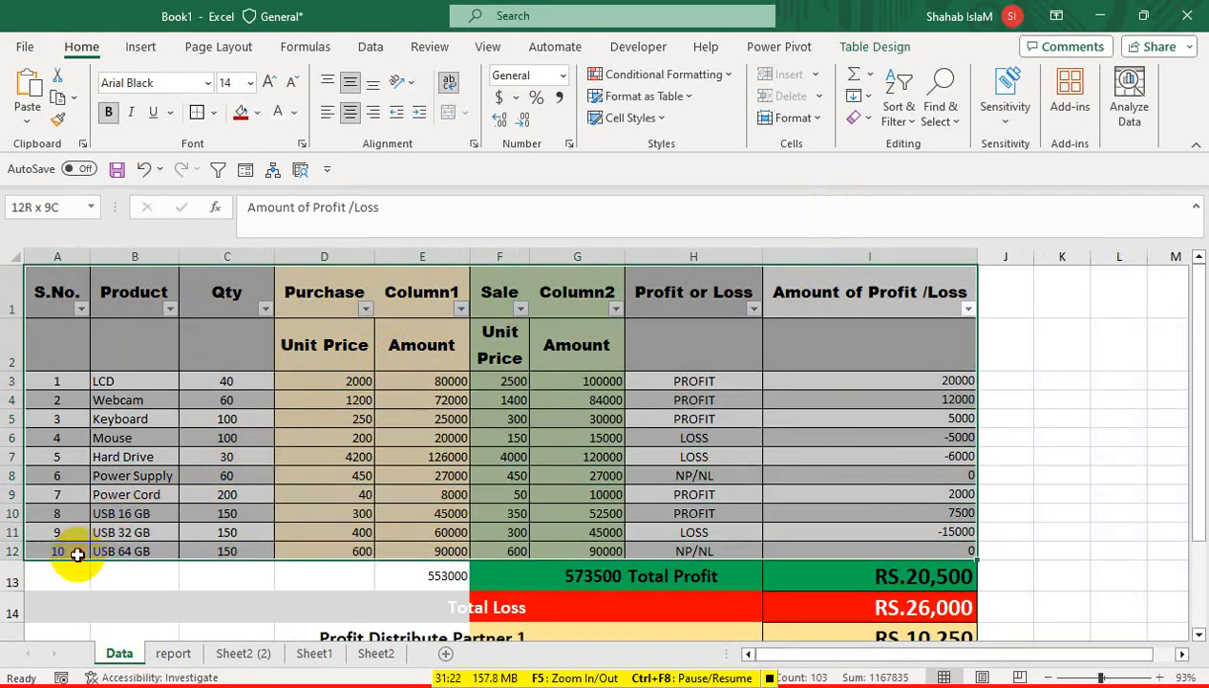
left_click(642, 76)
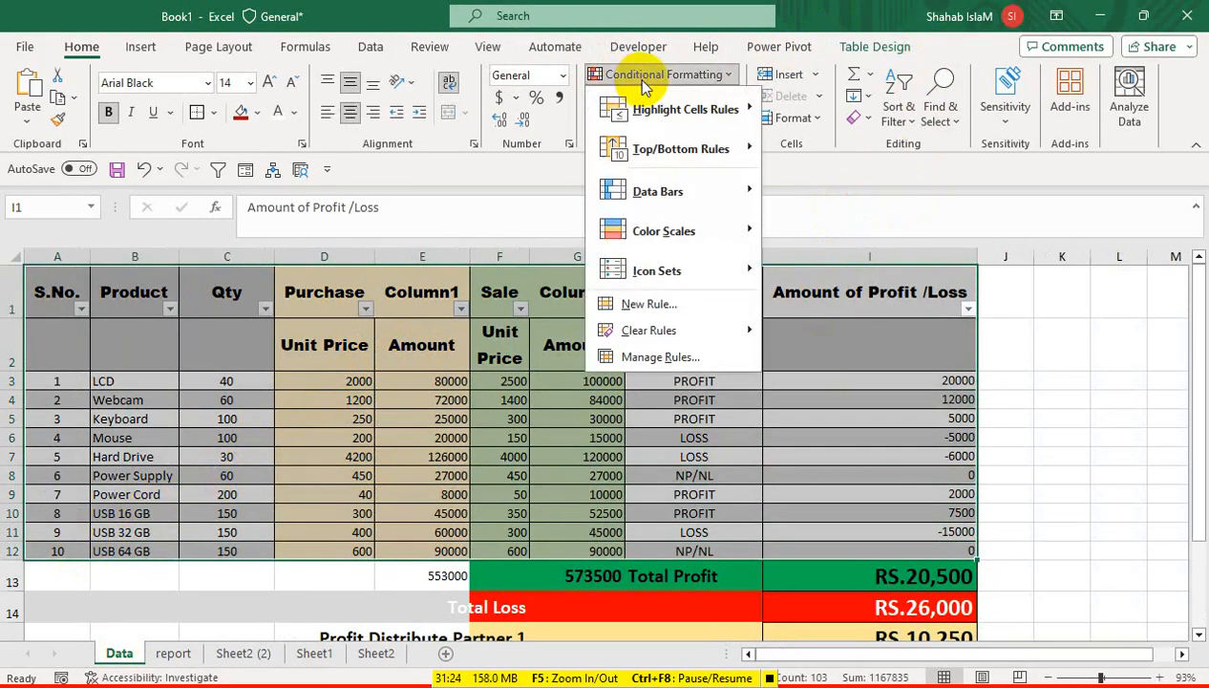
left_click(769, 121)
left_click(673, 96)
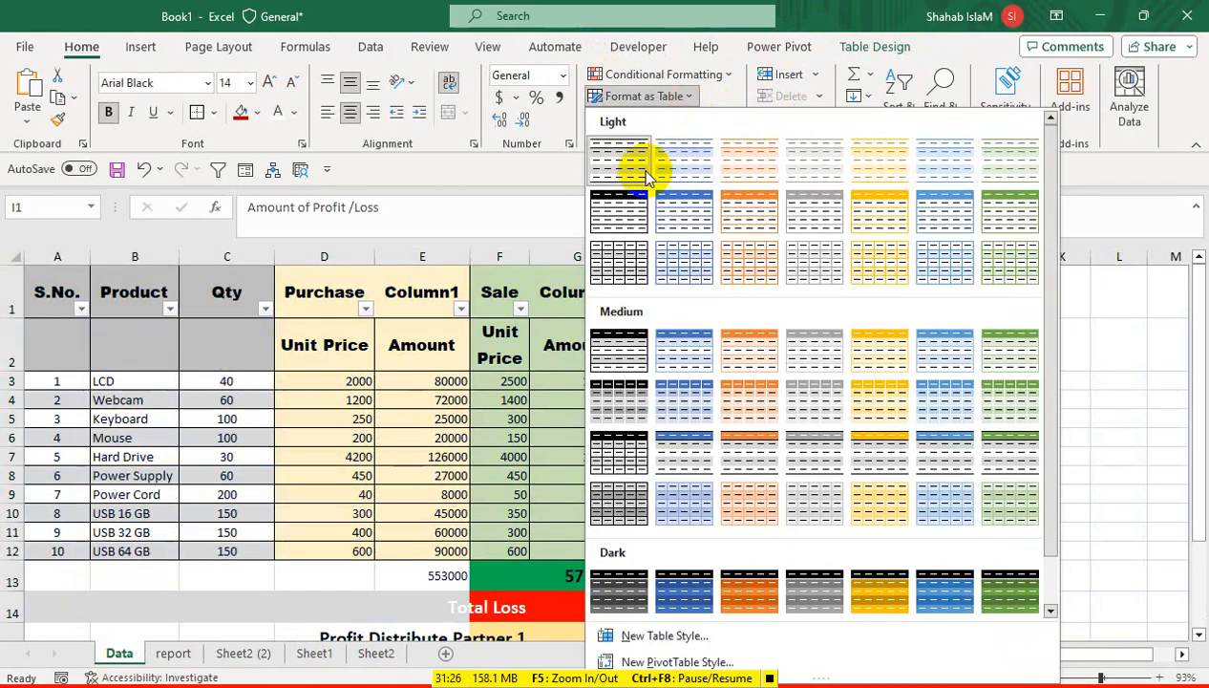
left_click(638, 169)
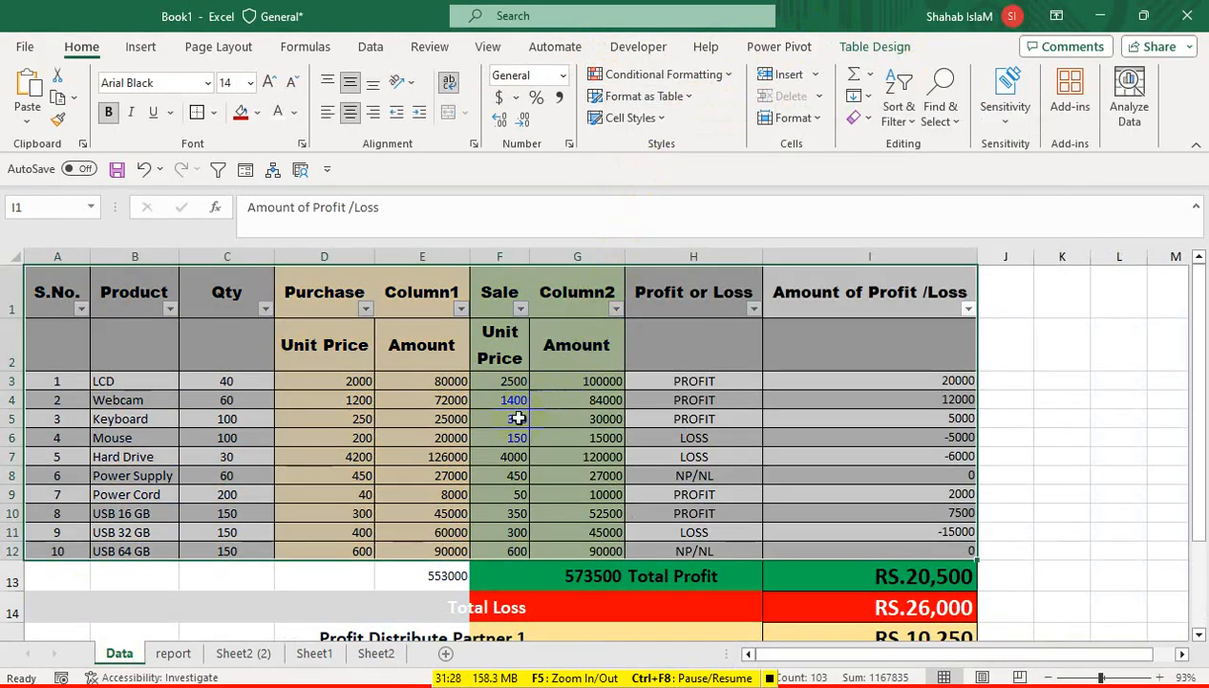
left_click(540, 356)
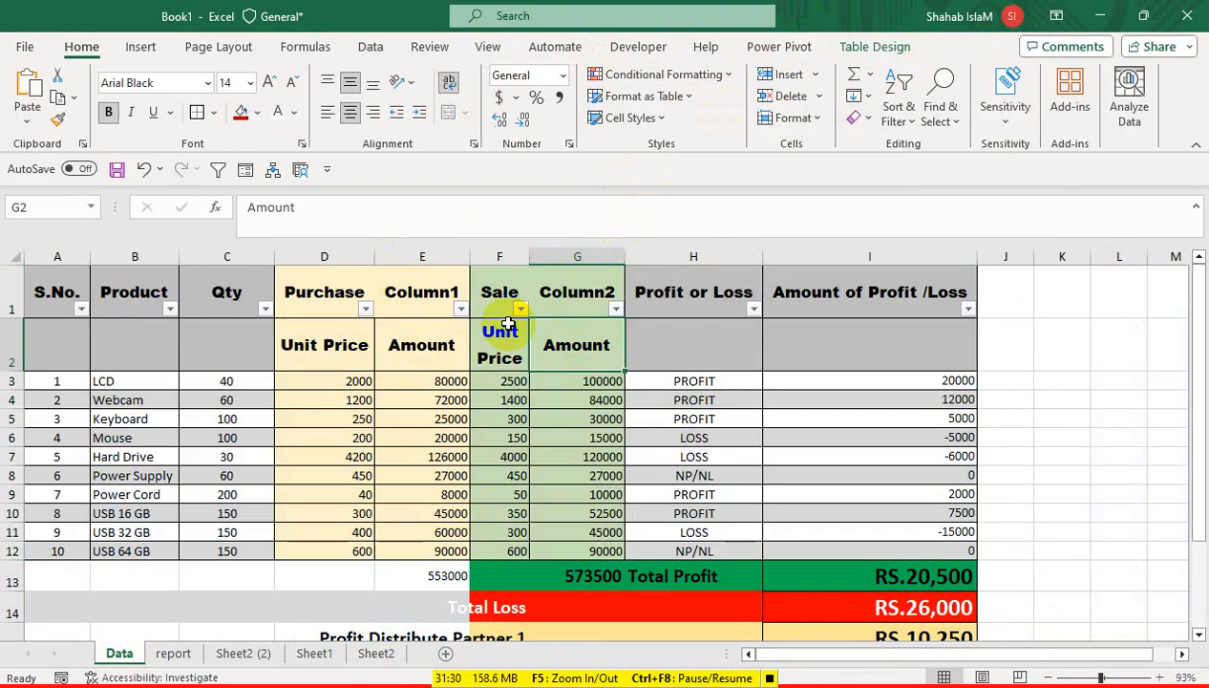
Step: Insert slicers for Product, Profit or Loss, and Amount of Profit /Loss from the data table
left_click(860, 50)
left_click(300, 107)
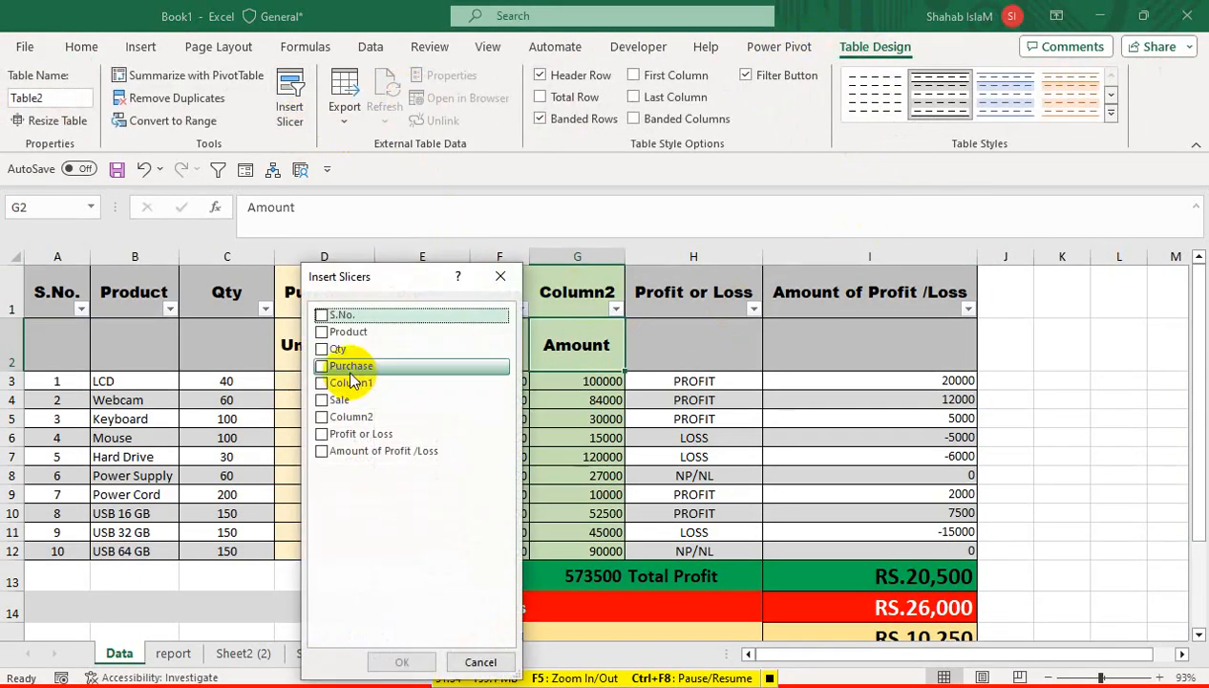
left_click_drag(377, 279, 269, 395)
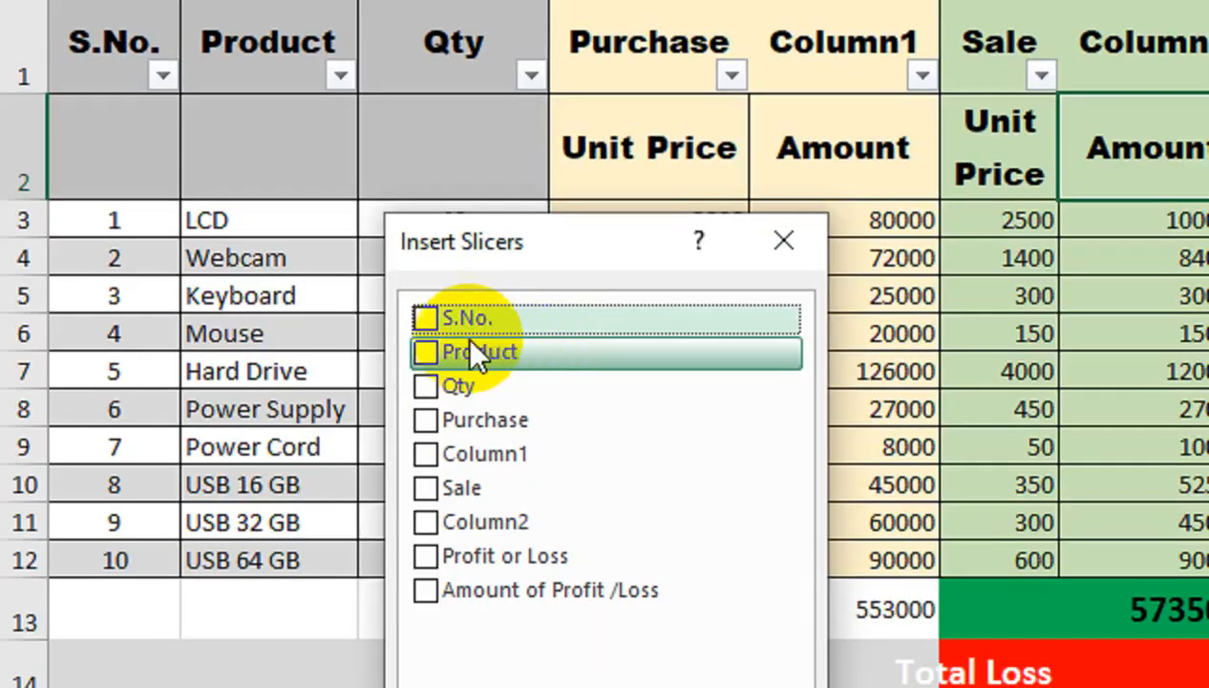
left_click(213, 447)
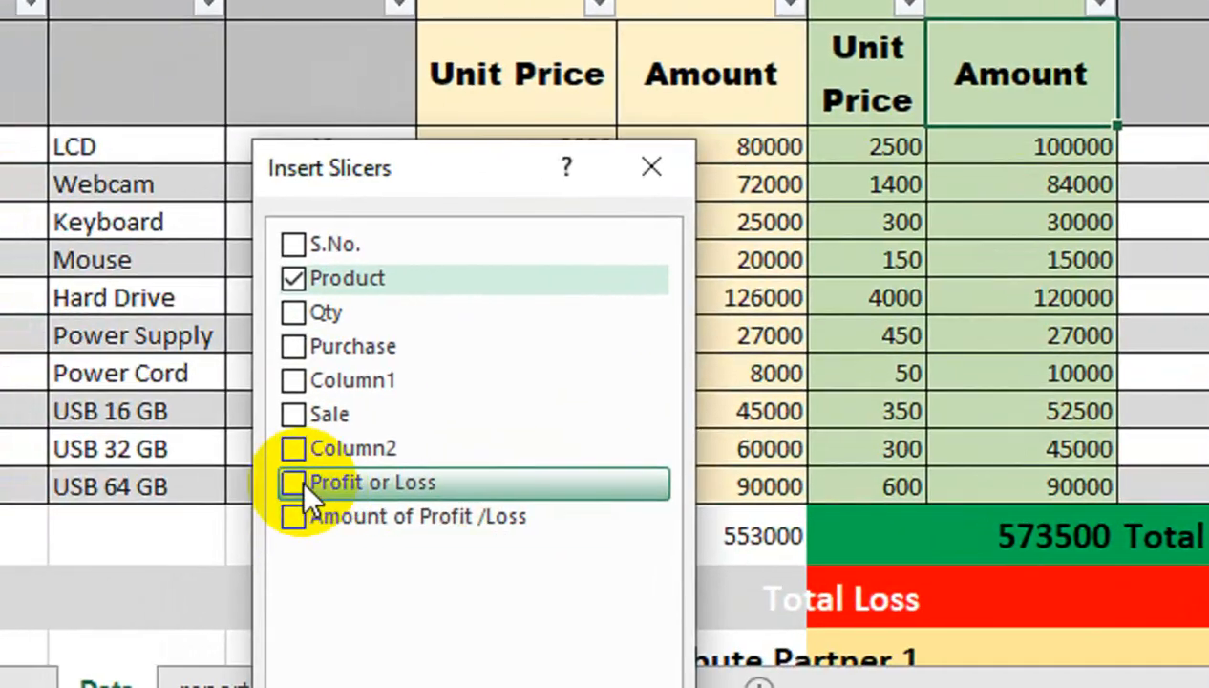
left_click(213, 503)
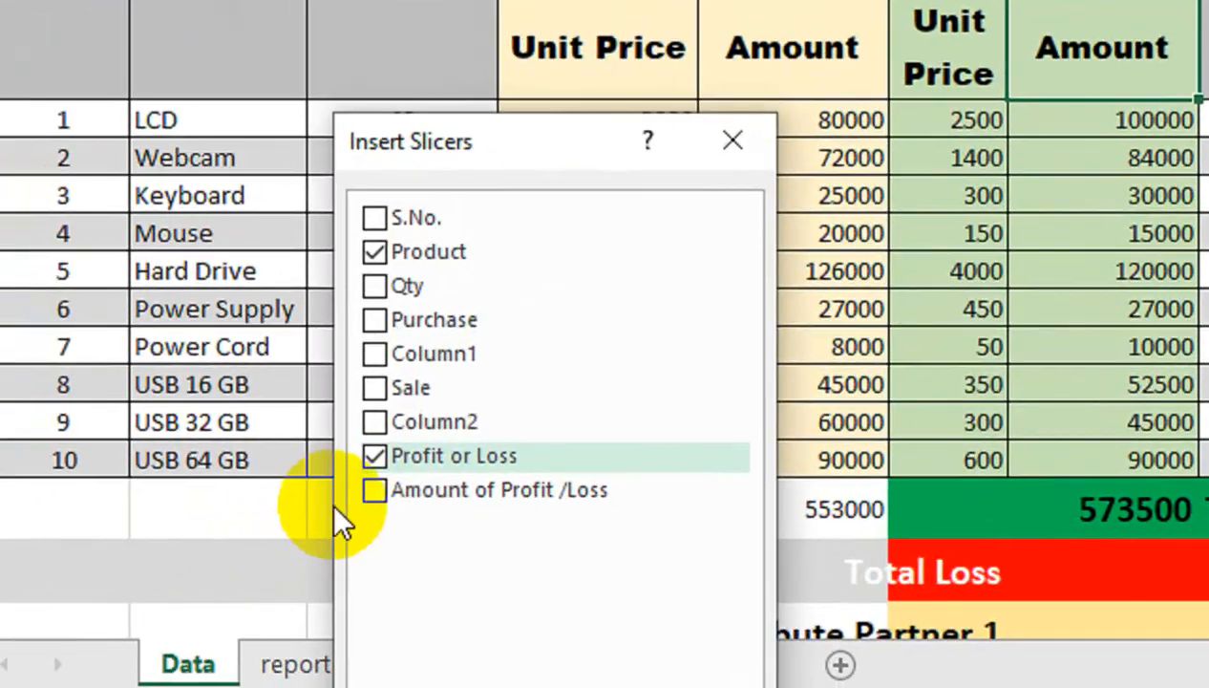
left_click(376, 489)
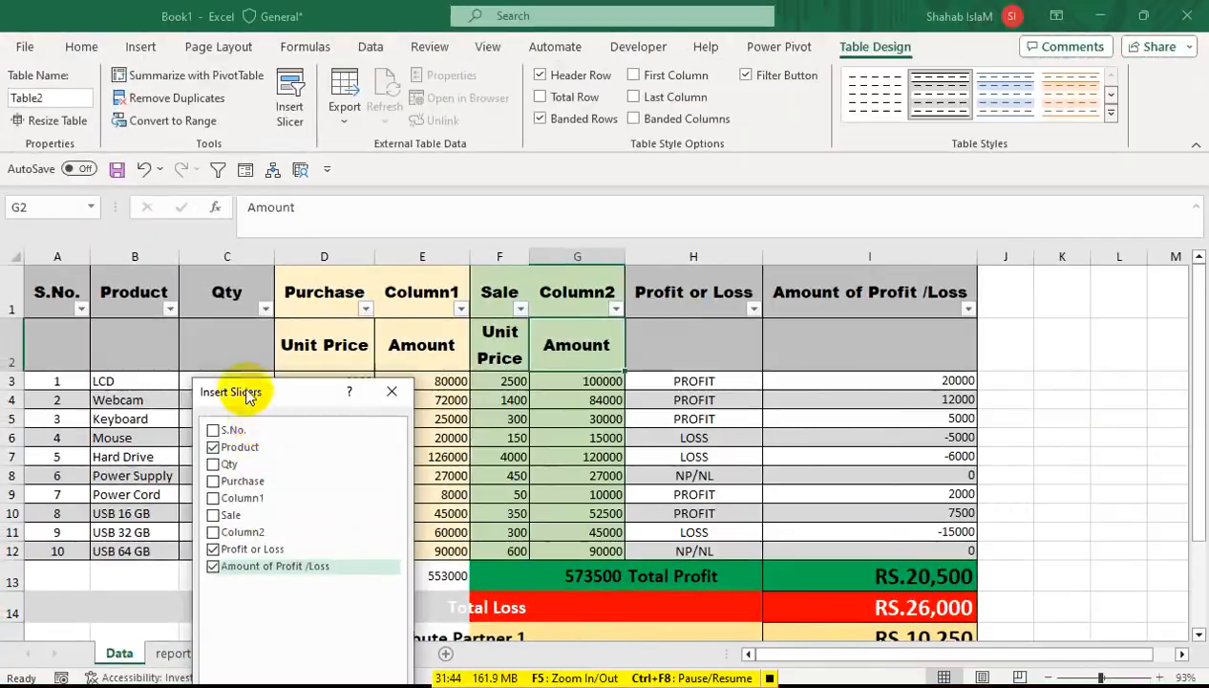
left_click_drag(247, 394, 267, 255)
left_click(304, 638)
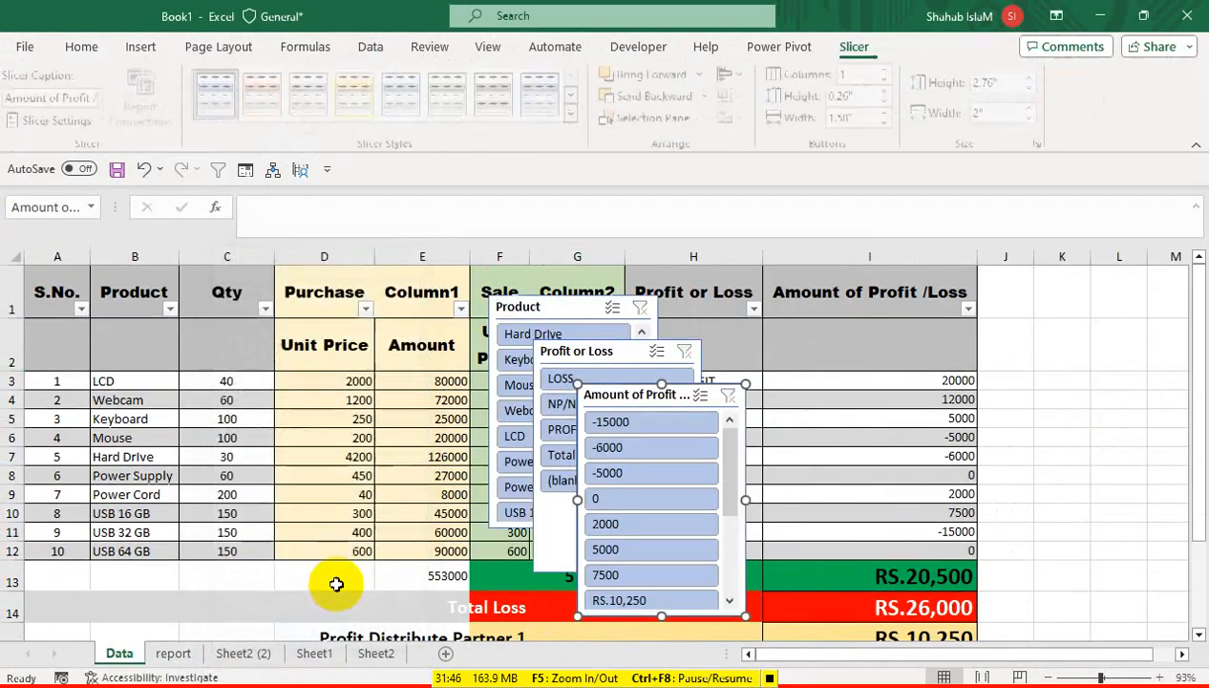
Step: Move the Product slicer over the purchase columns and arrange its buttons in 2 columns
left_click(533, 307)
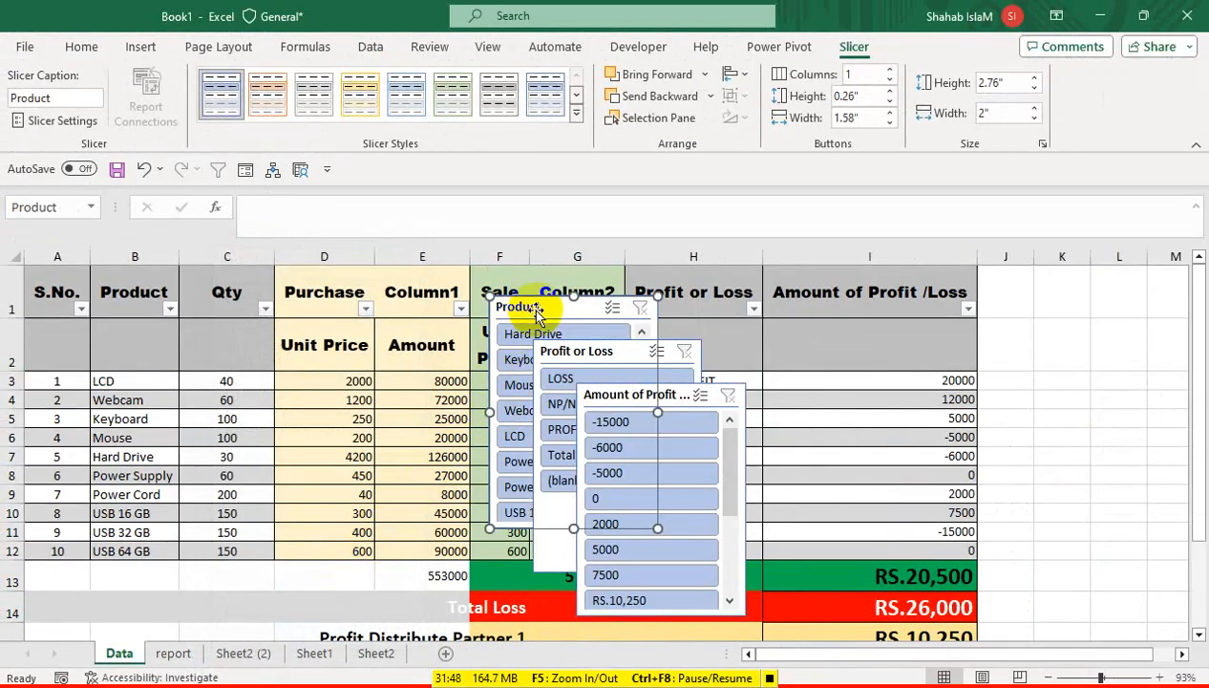
left_click_drag(577, 326, 398, 344)
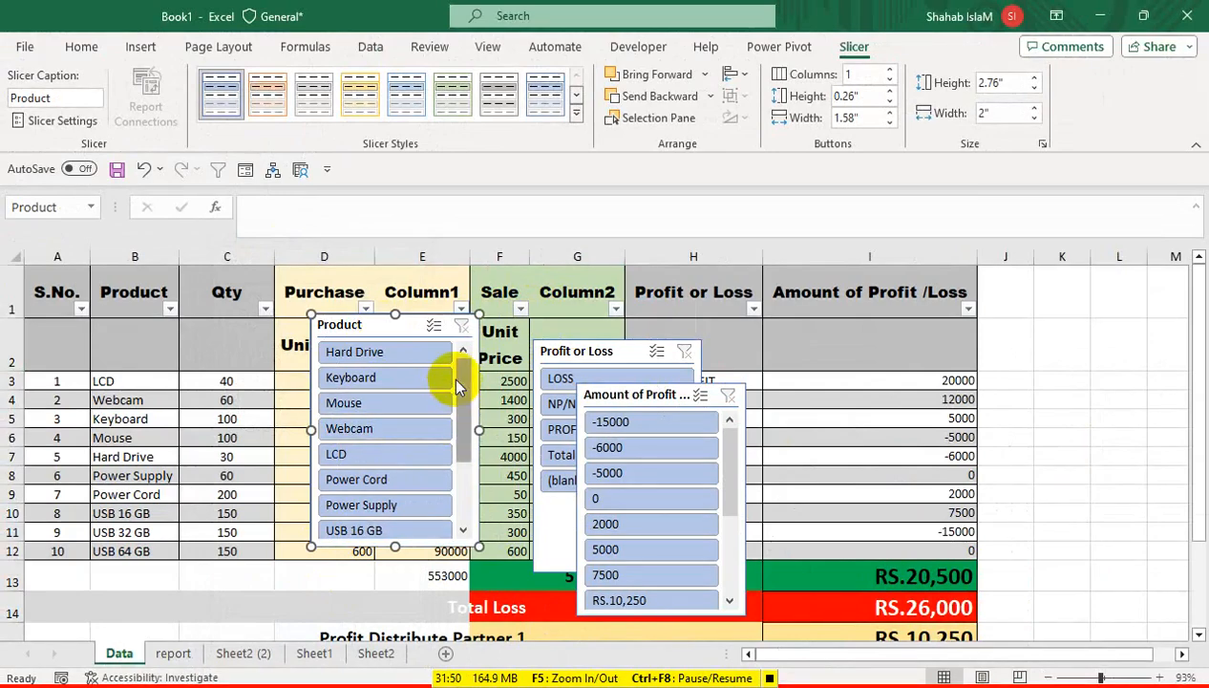
mouse_move(461, 380)
left_mouse_down()
mouse_move(465, 397)
mouse_move(464, 377)
left_mouse_up()
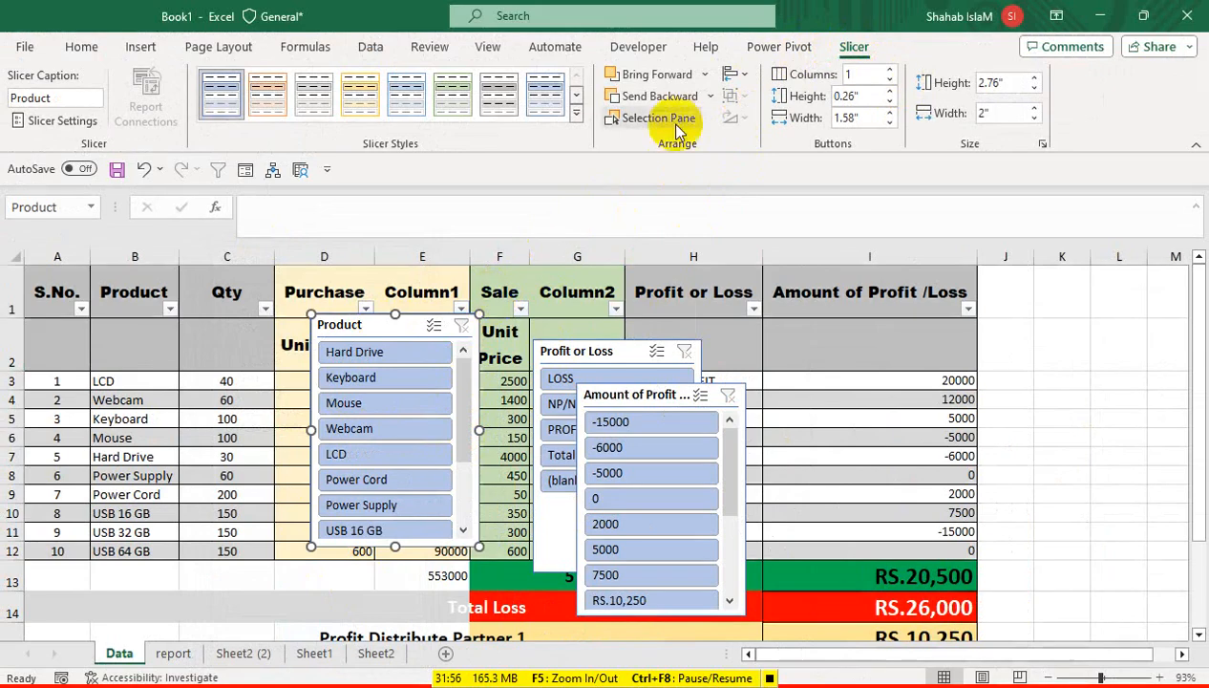
left_click(889, 69)
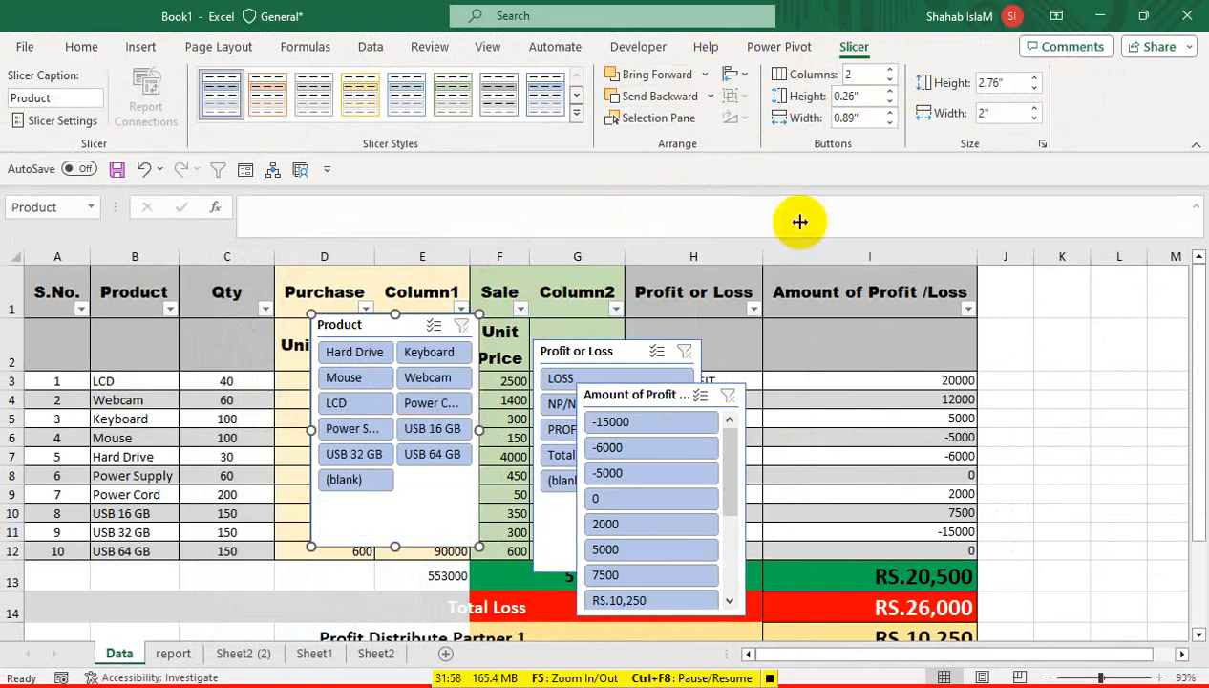
Step: Arrange the buttons of the Amount of Profit /Loss slicer in 2 columns
left_click(627, 406)
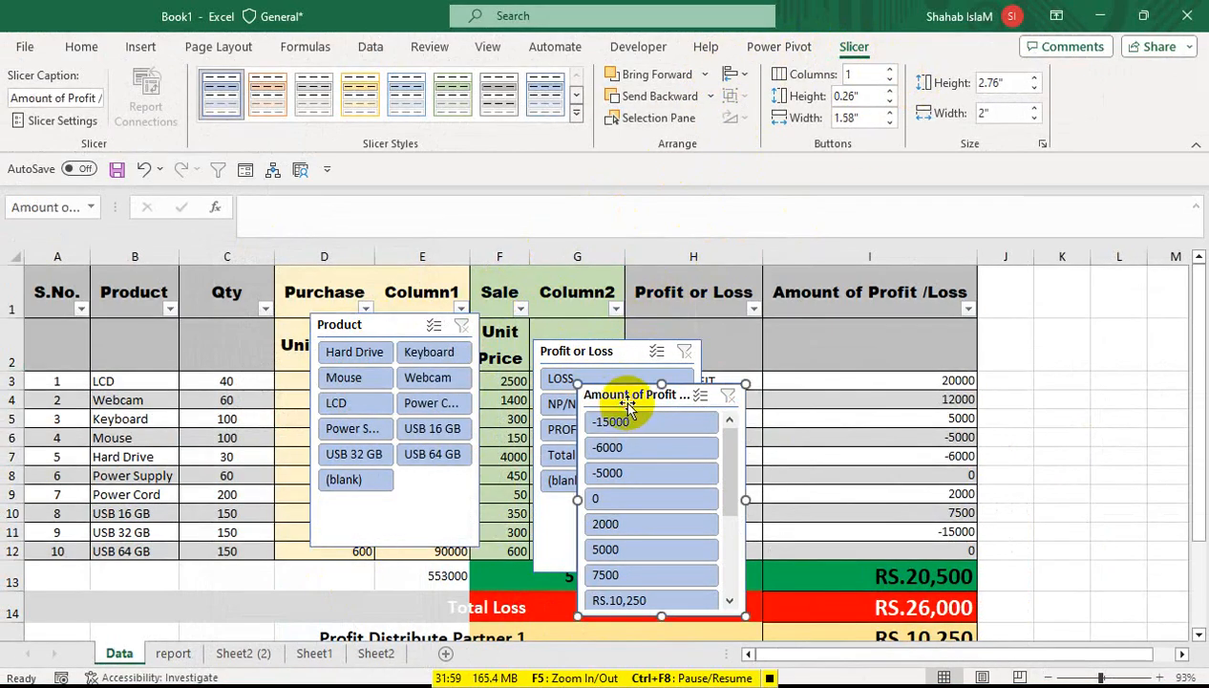
left_click(889, 70)
left_click(626, 351)
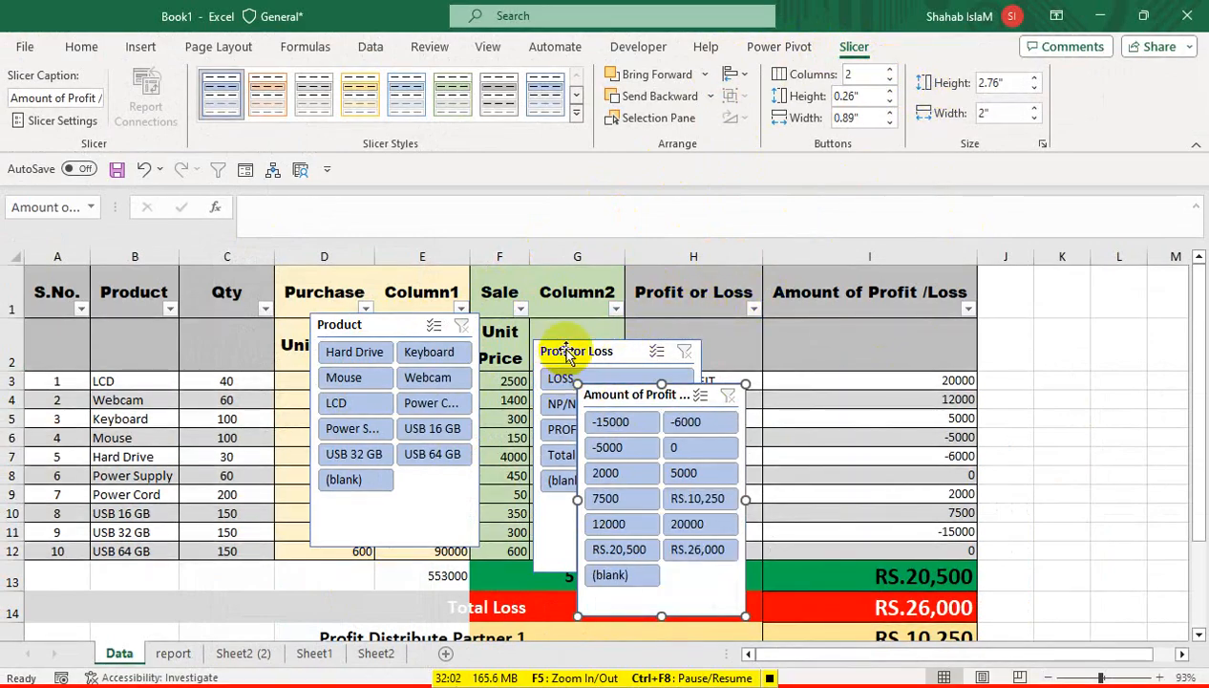
Step: Try giving the Product slicer a solid green style and placing it beside the profit table on the report sheet
left_click(422, 327)
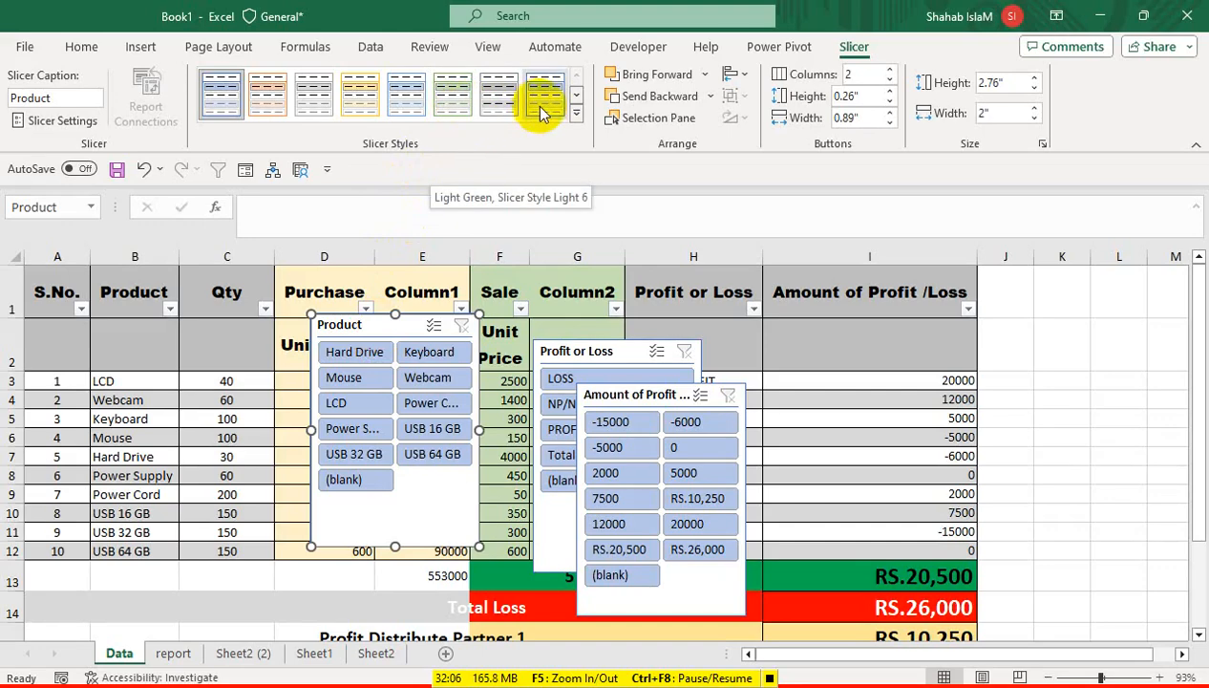
left_click(576, 112)
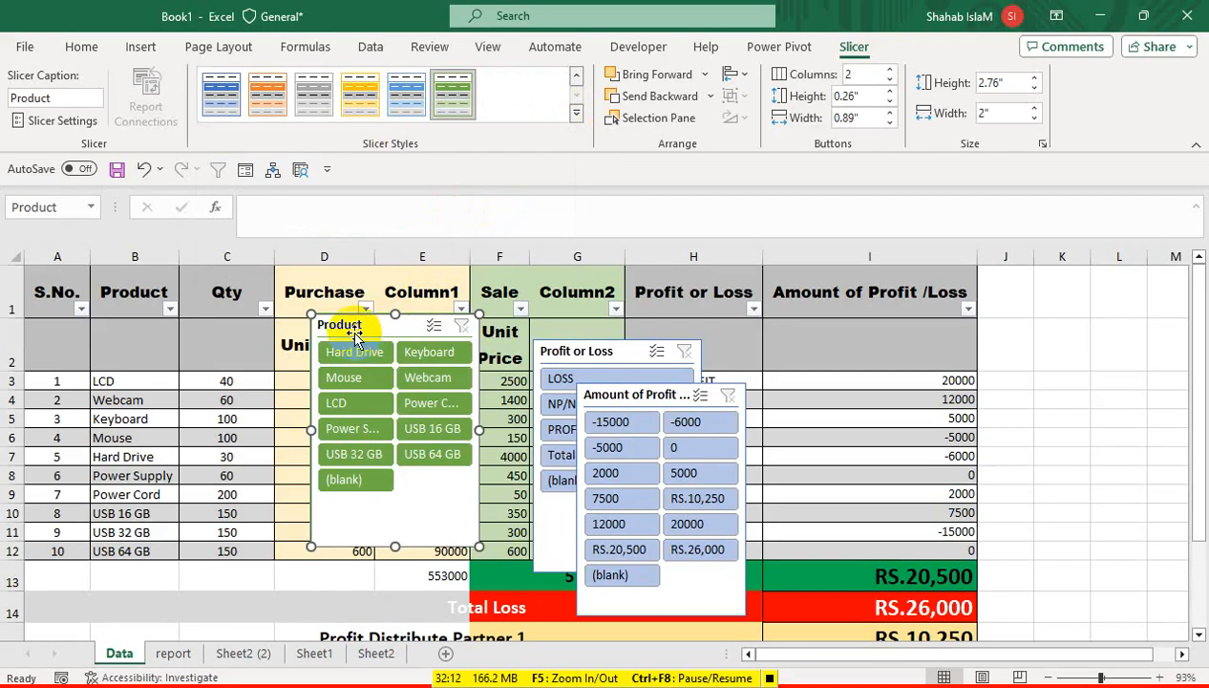
left_click(173, 654)
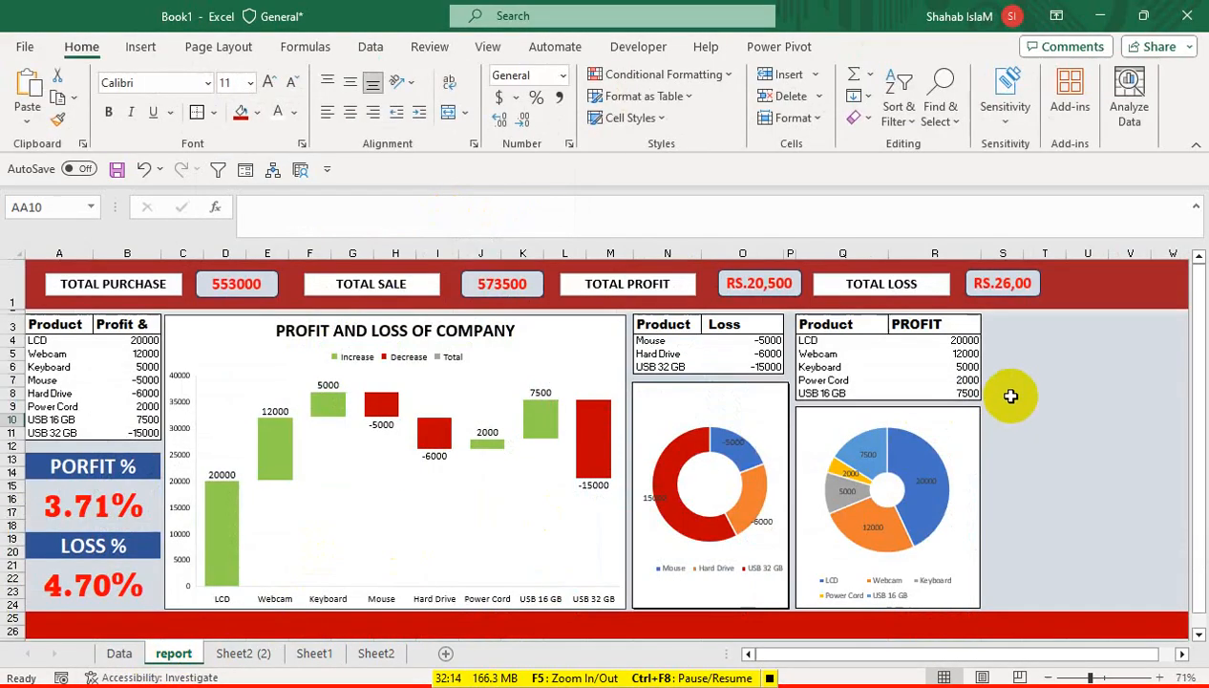
key("ctrl+v")
left_click_drag(629, 418, 296, 324)
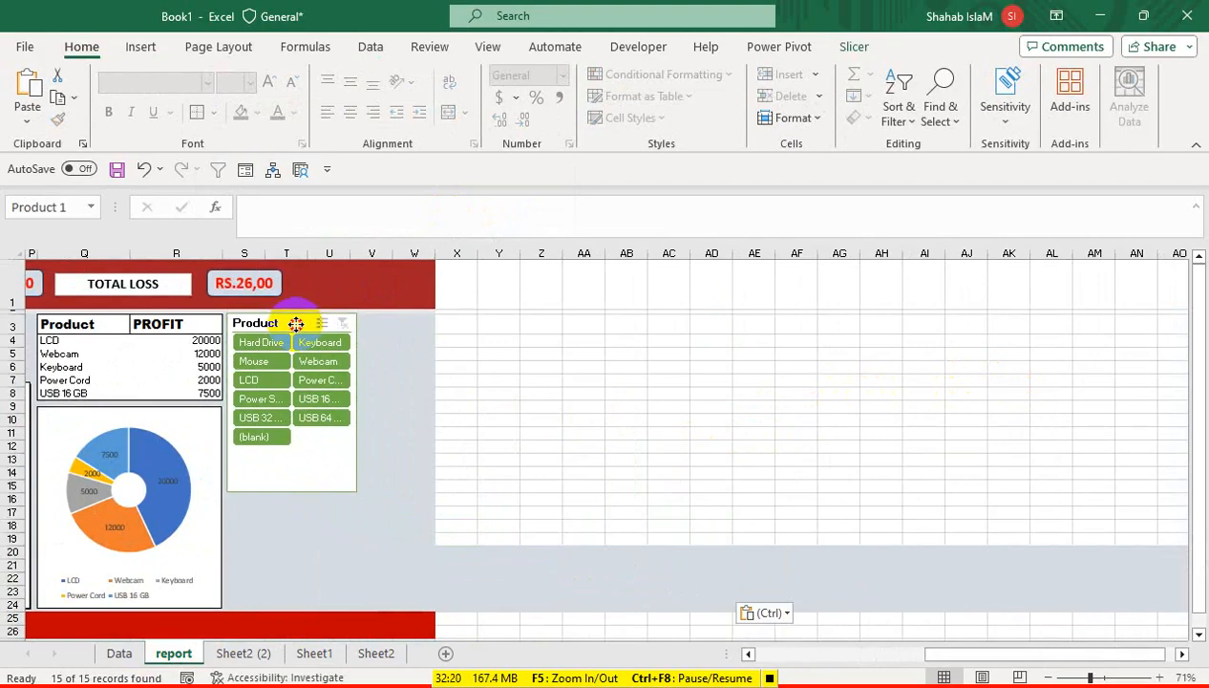
left_click_drag(941, 655, 767, 653)
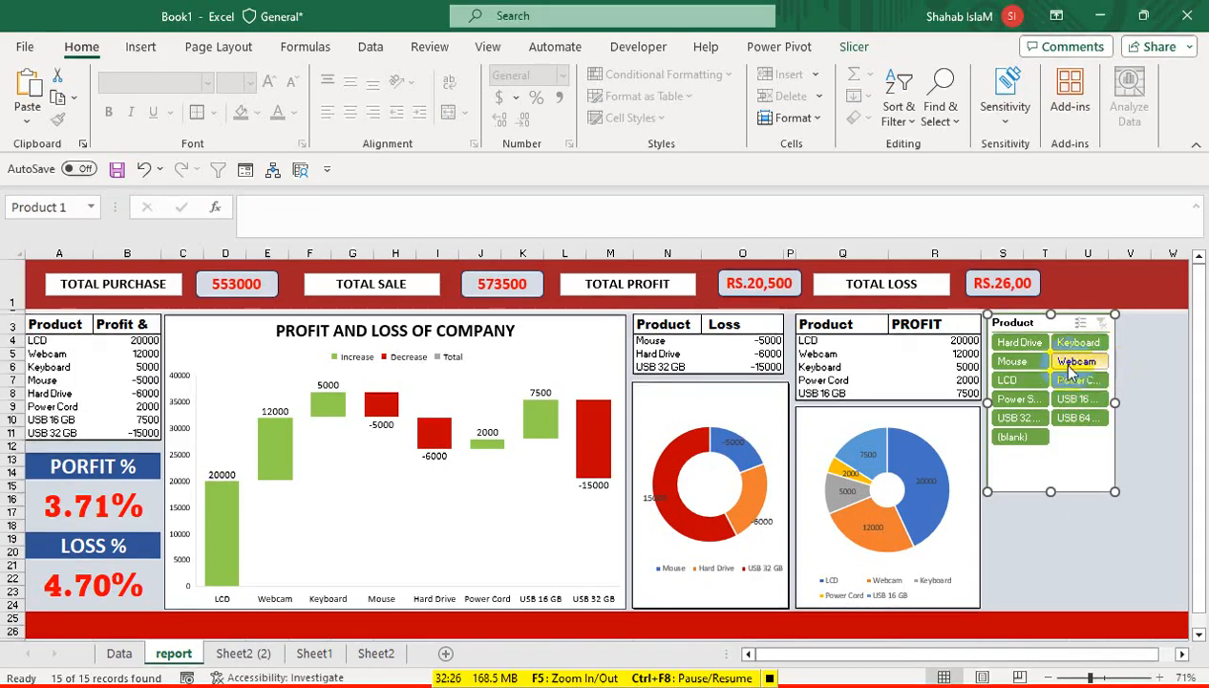
key("Delete")
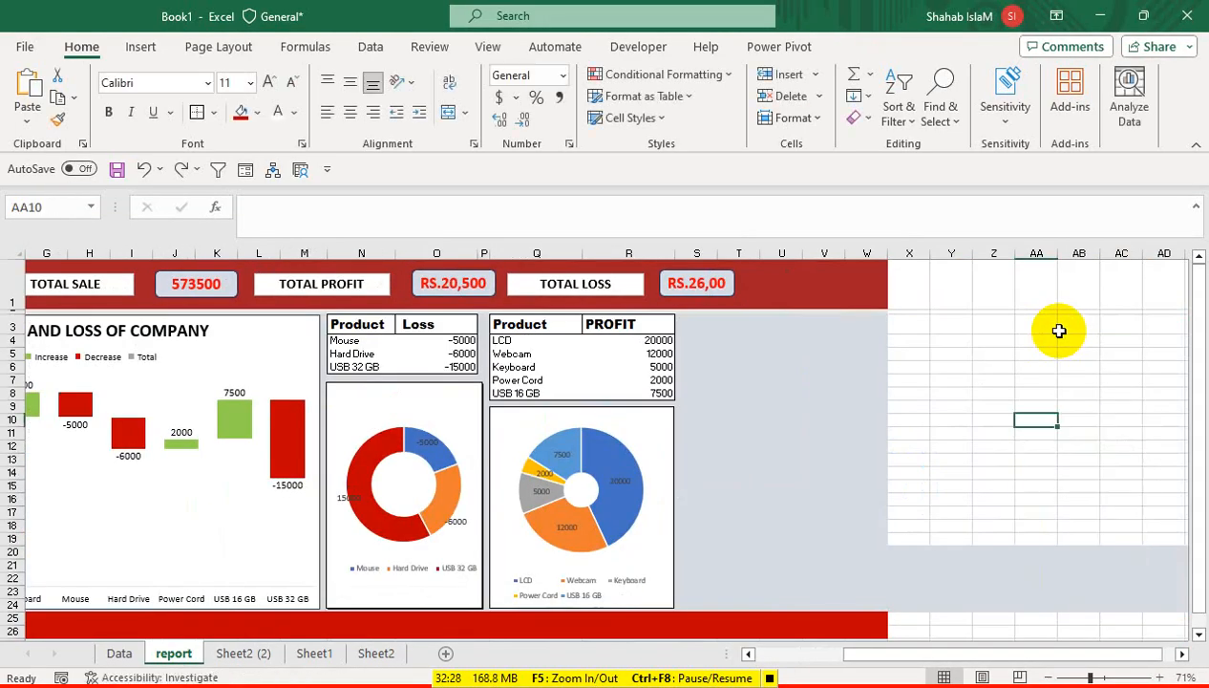
Step: Move the Product, Profit or Loss, and Amount of Profit /Loss slicers from the Data sheet to the report sheet at cell T6
key("ctrl+Page_Up")
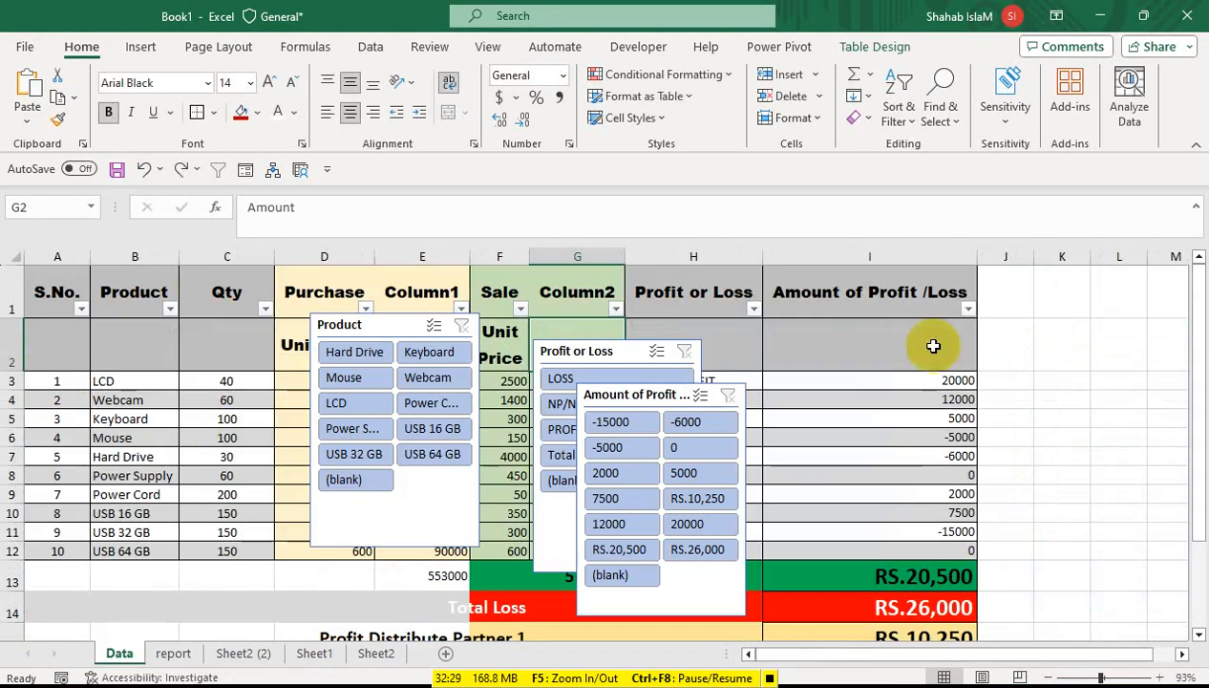
left_click(346, 329)
left_click(557, 353, "ctrl")
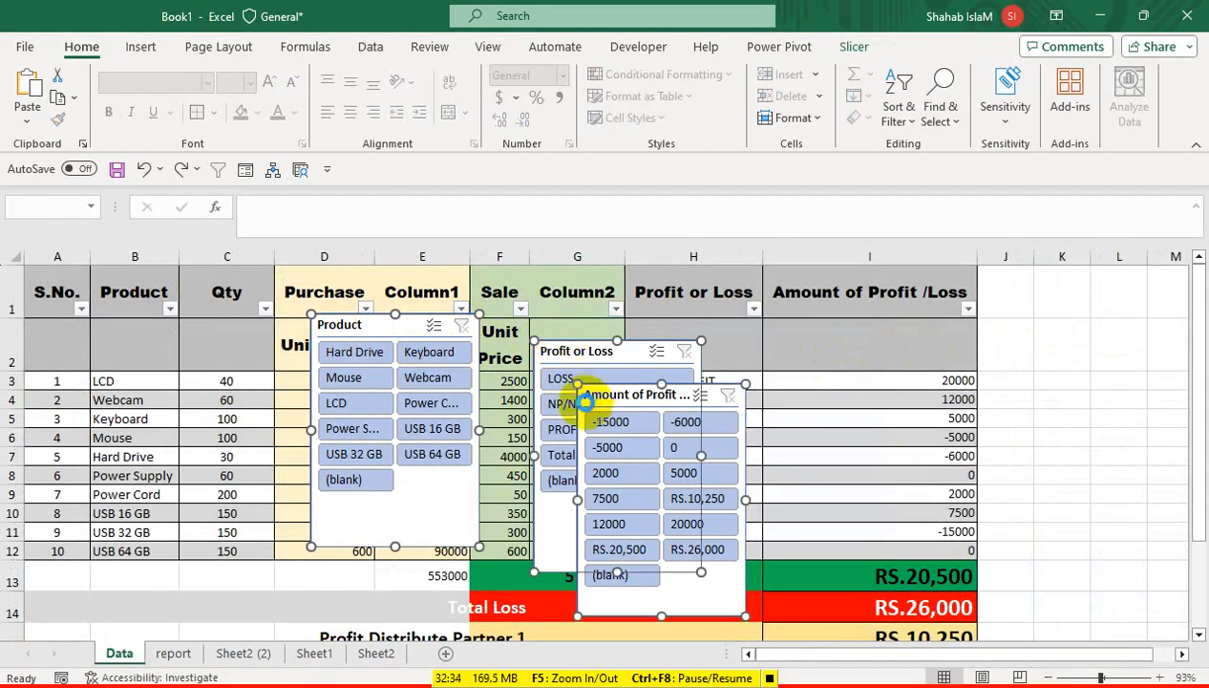
key("Delete")
left_click(170, 652)
left_click(739, 369)
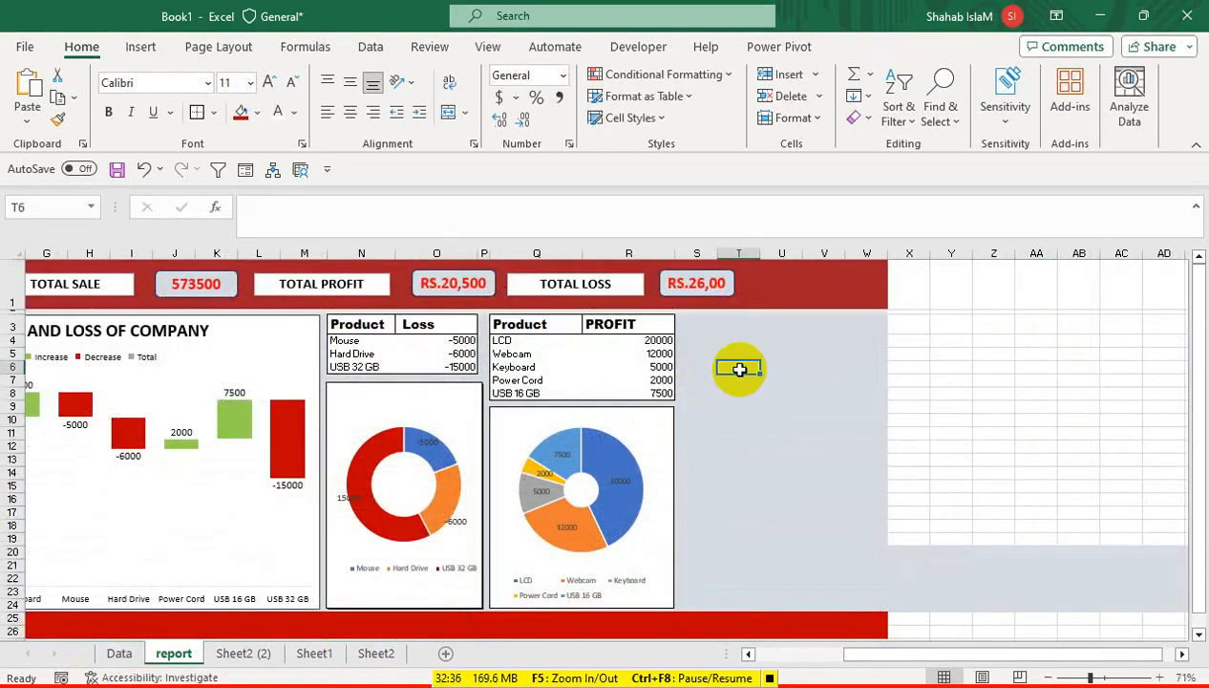
key("ctrl+v")
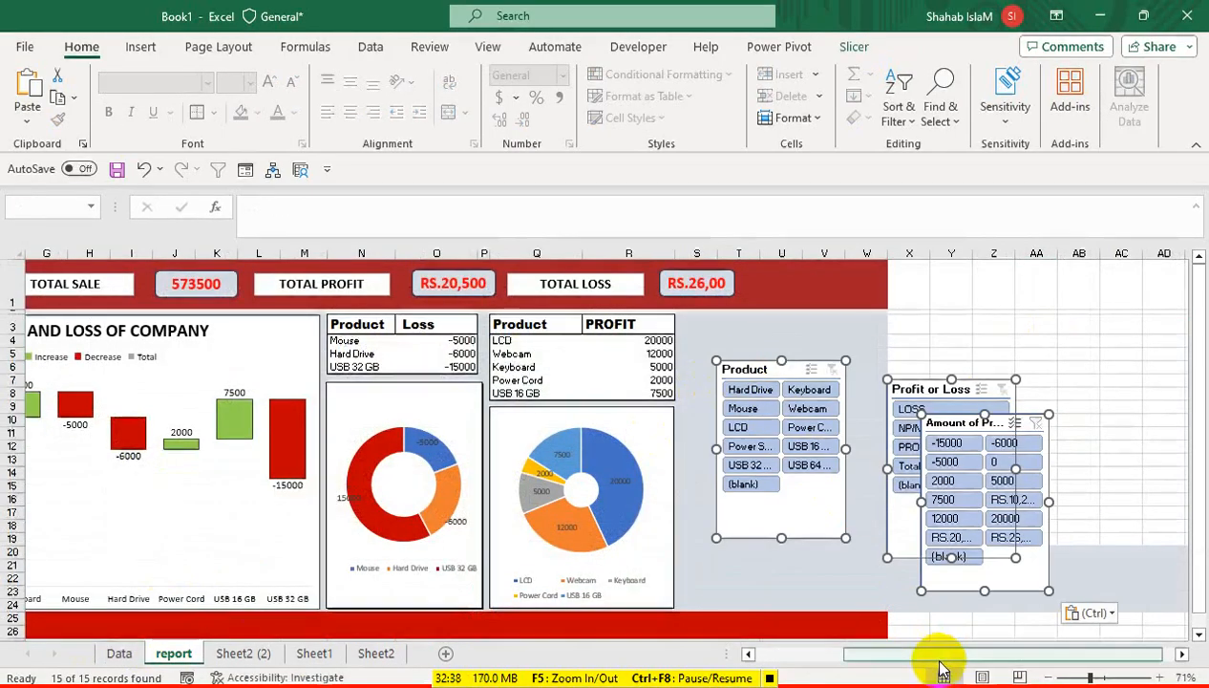
Step: Position the Product slicer directly beside the PROFIT table, with its top edge at row 3
left_click_drag(939, 655, 723, 657)
left_click(1182, 613)
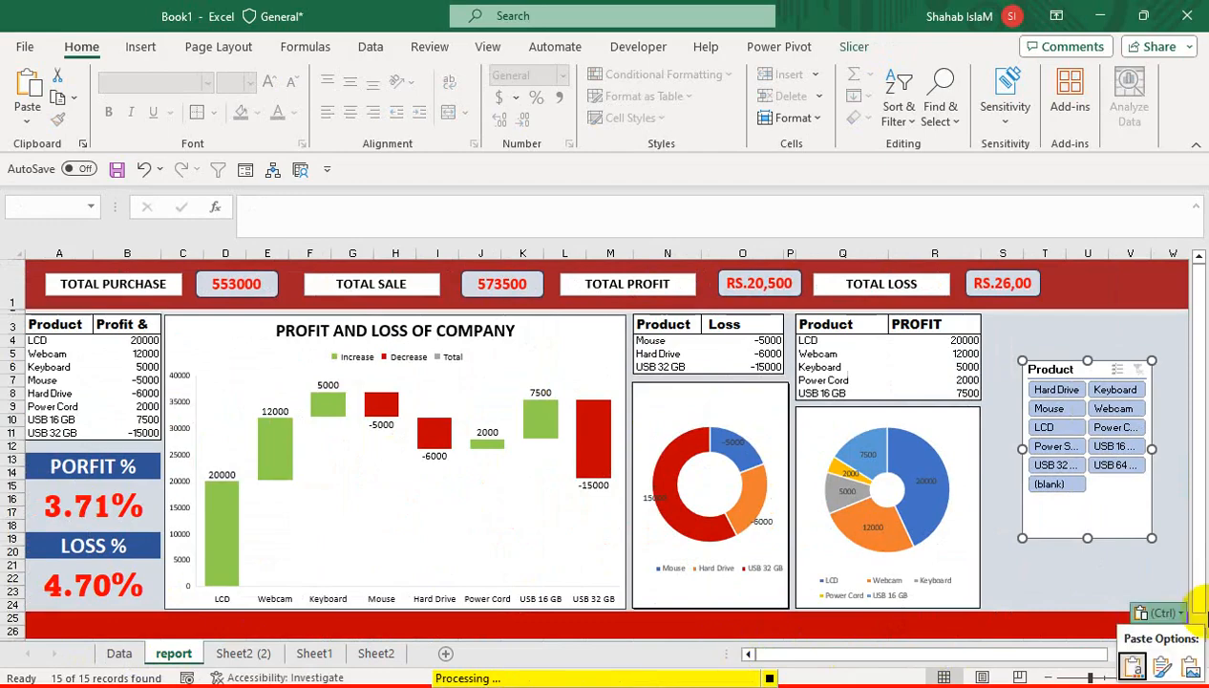
left_click_drag(1061, 376, 1015, 319)
left_click_drag(934, 656, 1056, 662)
mouse_move(958, 329)
left_mouse_down()
mouse_move(936, 330)
mouse_move(961, 336)
left_mouse_up()
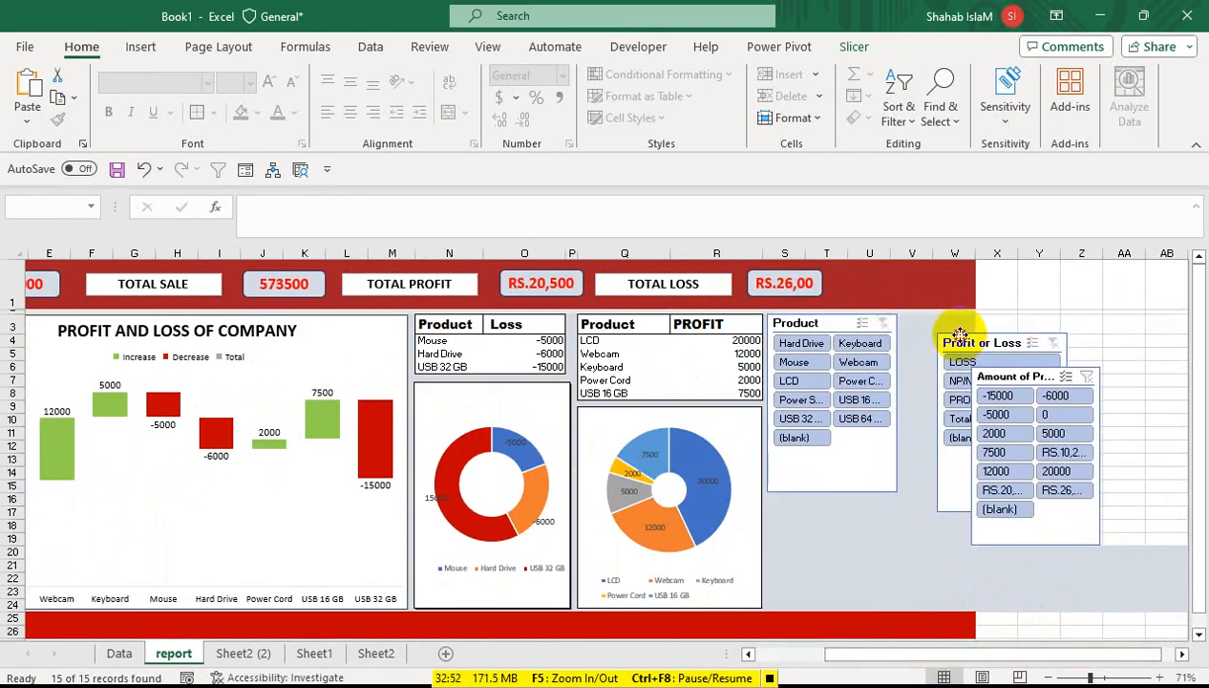
Step: Extend the banner by filling cells W1:Z1 with red
left_click(1108, 313)
left_click_drag(967, 272, 1075, 284)
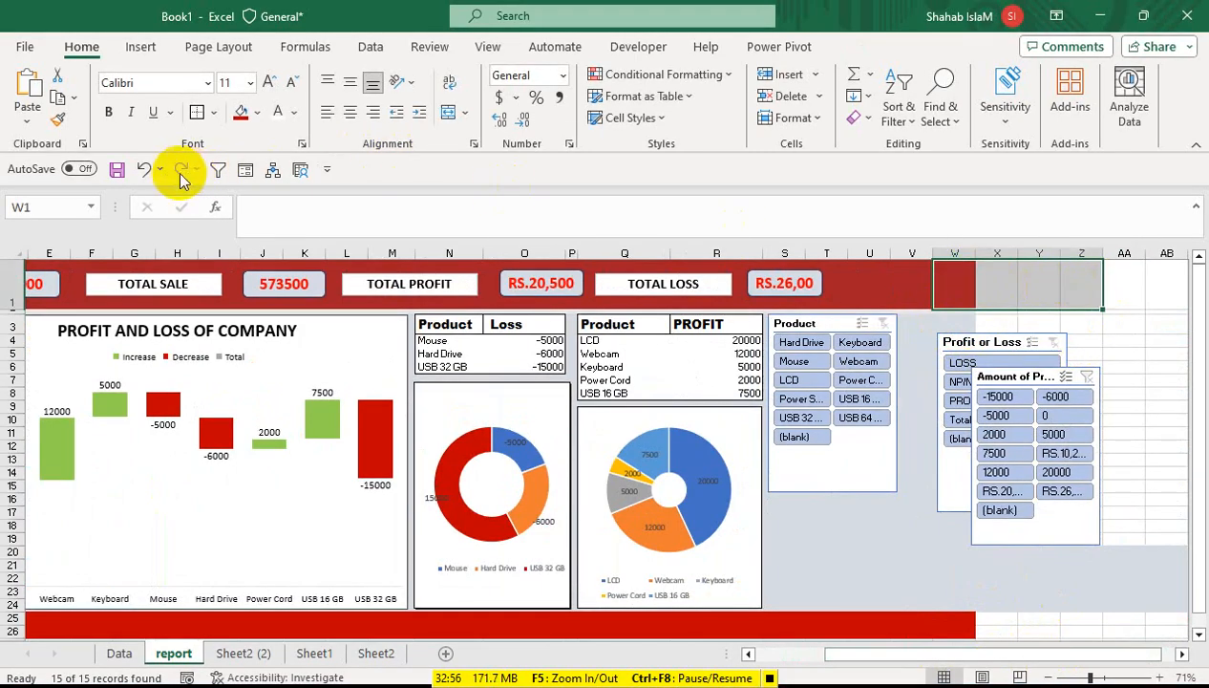
left_click(239, 112)
left_click(944, 324)
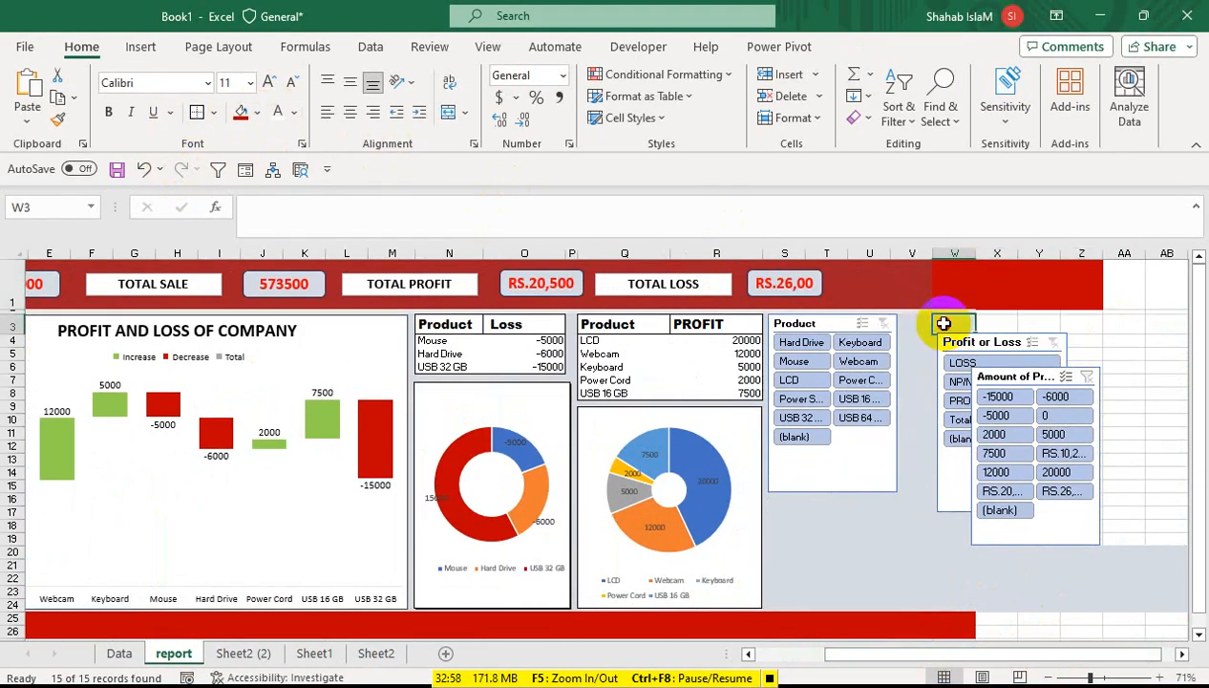
Step: Extend the light grey background across V3:Y24 and the red footer band through column Z
left_click_drag(940, 325, 1050, 607)
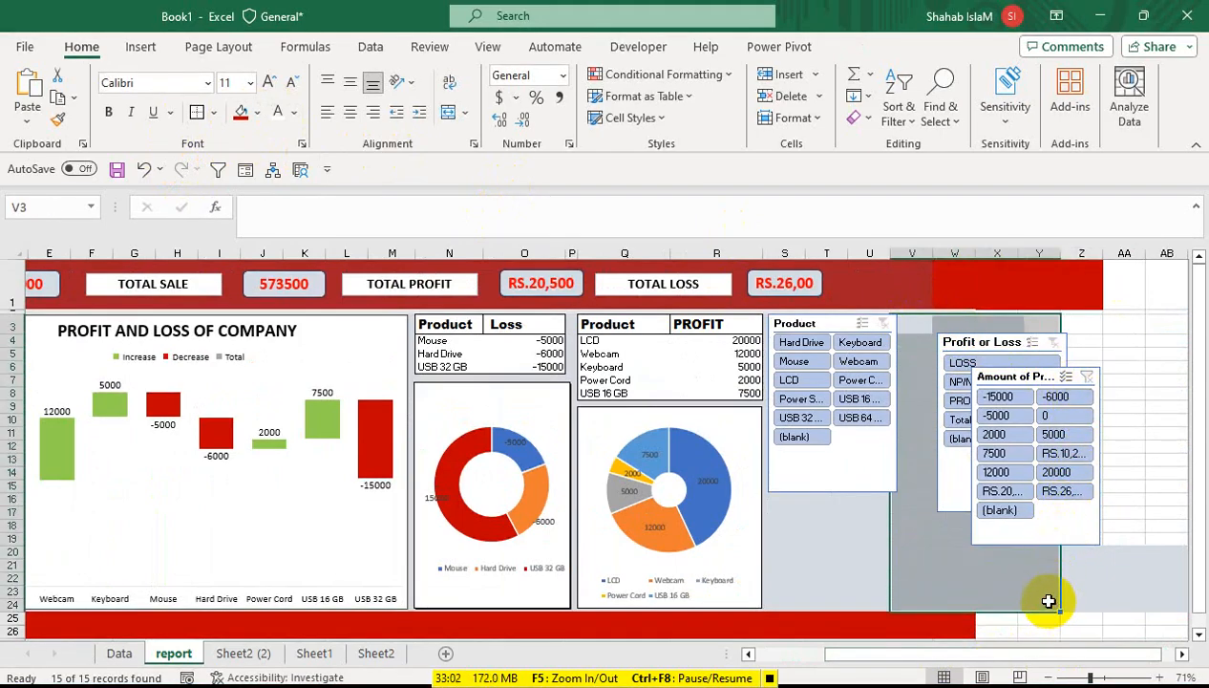
left_click_drag(964, 623, 1079, 630)
key("ctrl+r")
left_click_drag(971, 304, 1073, 313)
Step: Place the Profit or Loss slicer beside the Product slicer and the Amount of Profit /Loss slicer beneath it, shortened to about 2.43" high
left_click_drag(962, 342, 931, 319)
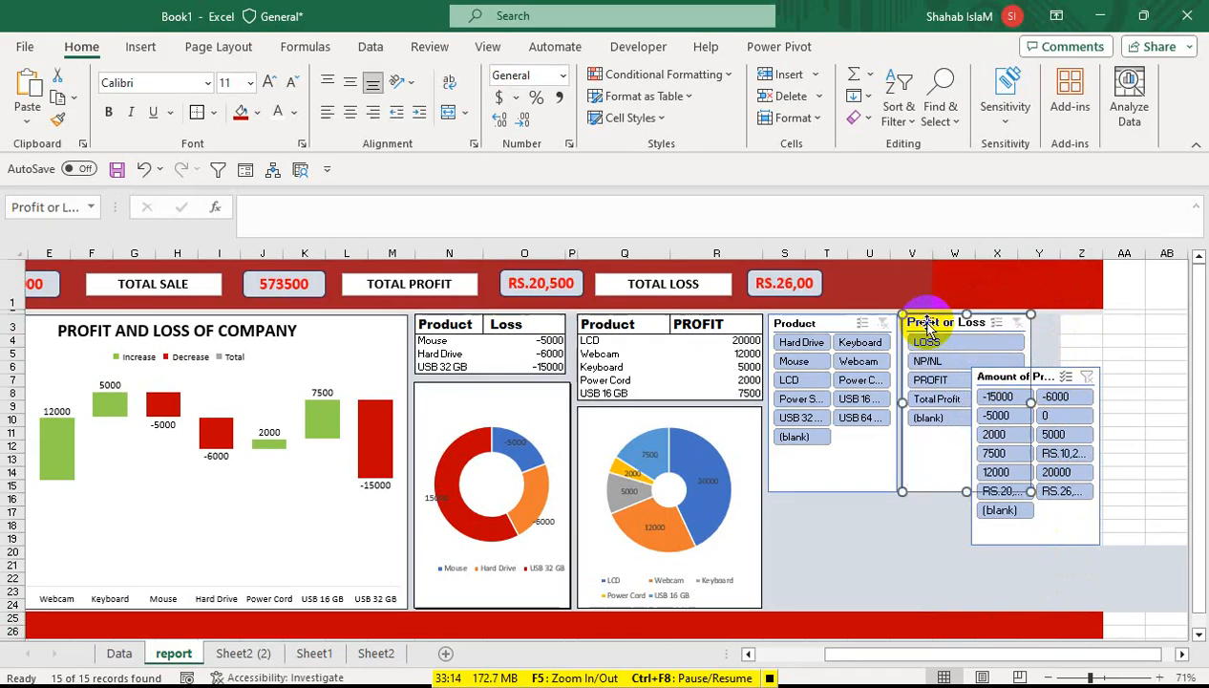
left_click_drag(988, 375, 788, 460)
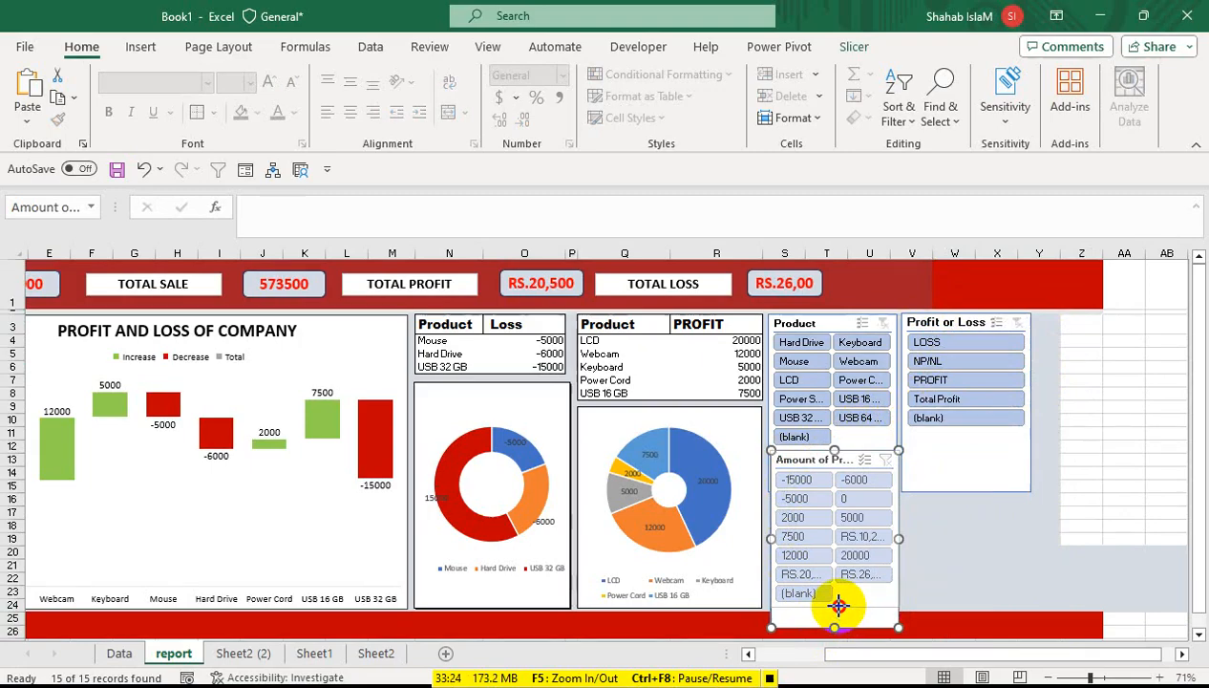
left_click(994, 593)
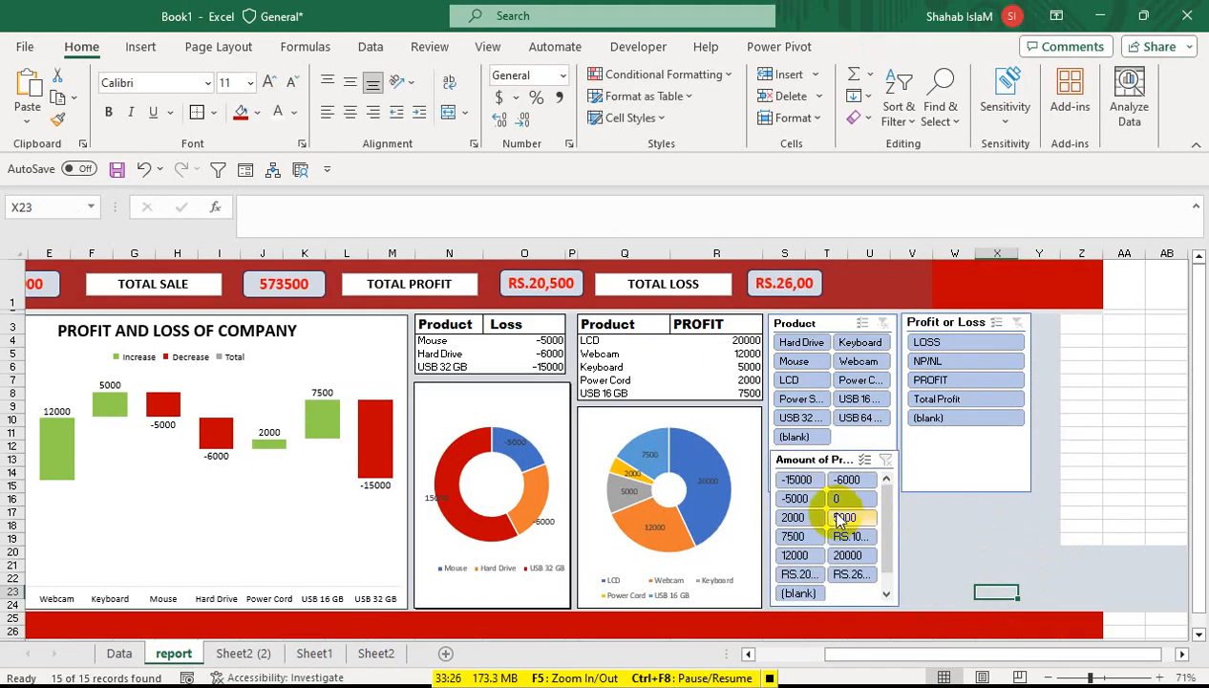
Step: Arrange the buttons of the Amount of Profit /Loss slicer in 3 columns
left_click(802, 458)
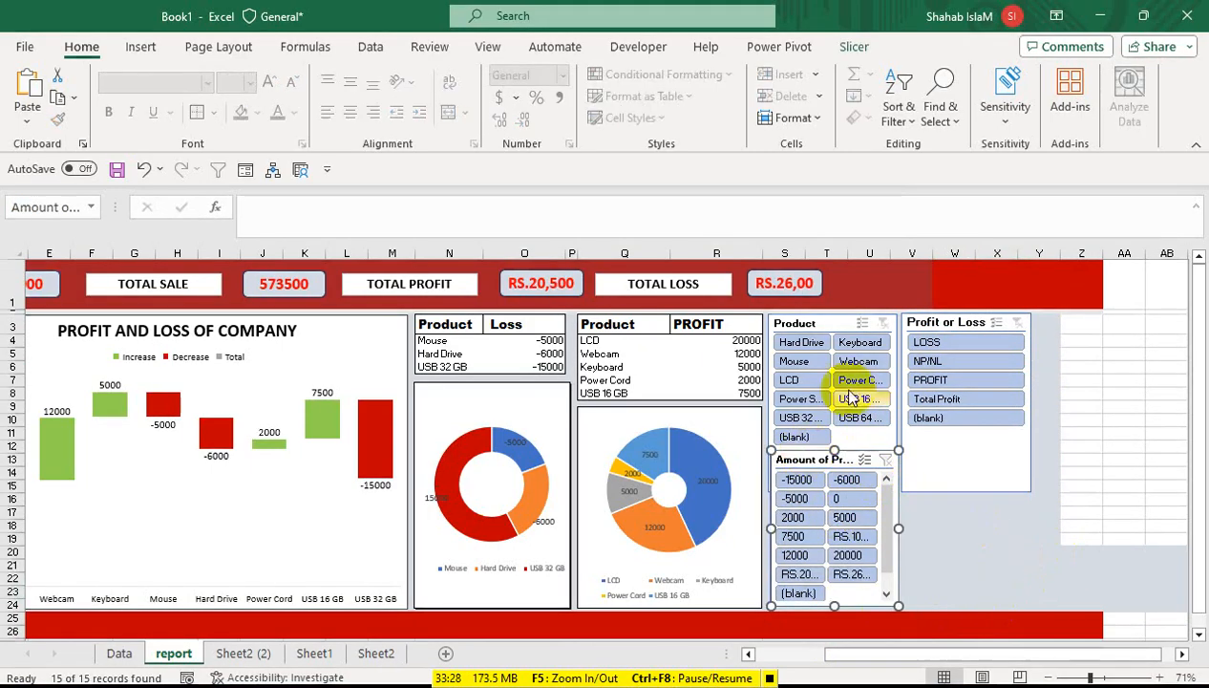
left_click(855, 47)
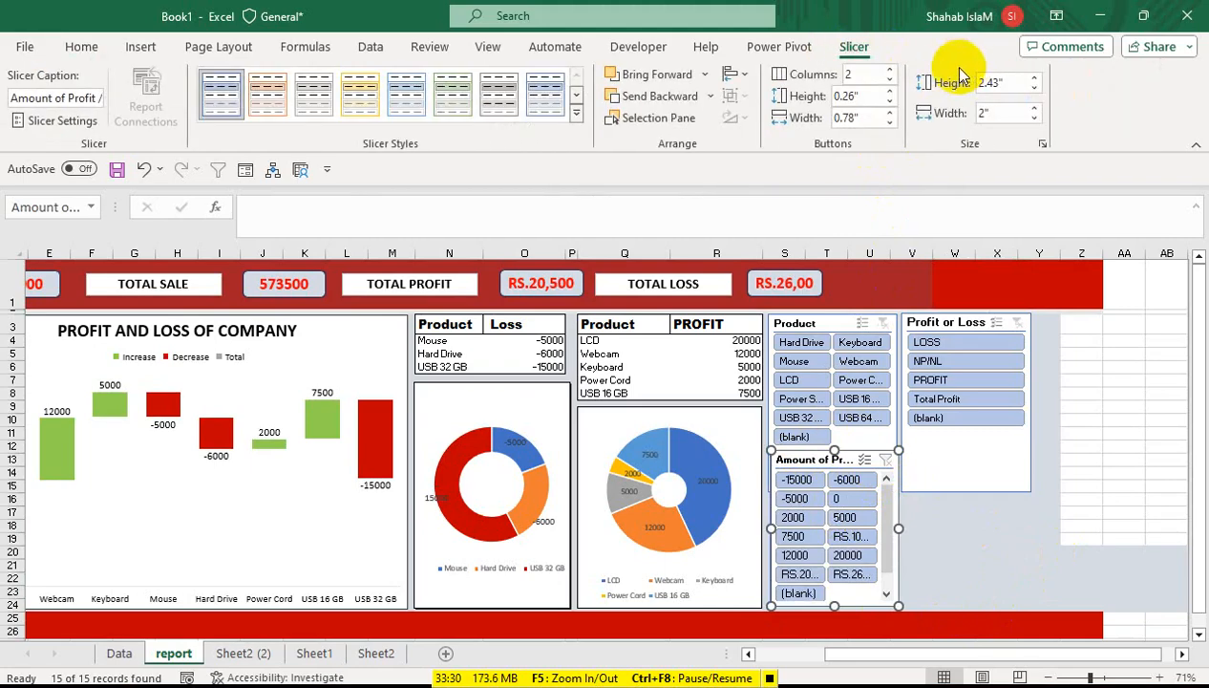
left_click(890, 69)
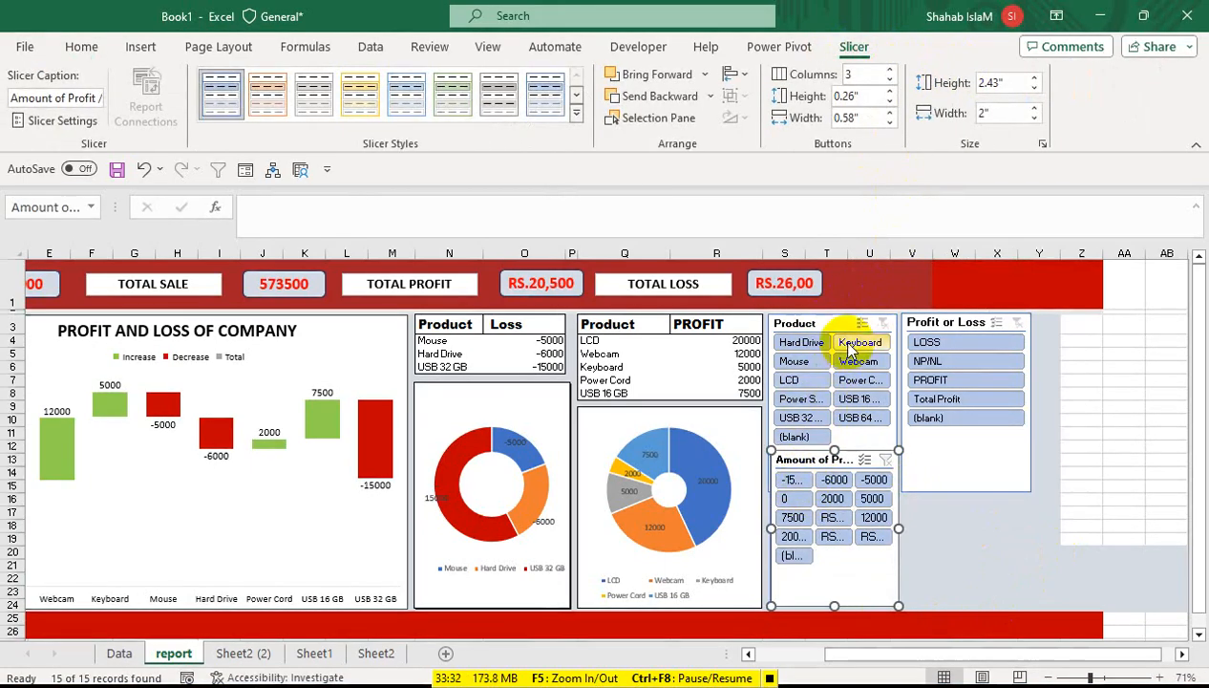
Step: Test the Product slicer by filtering on Hard Drive and on Keyboard, clearing the filter after each
left_click(804, 342)
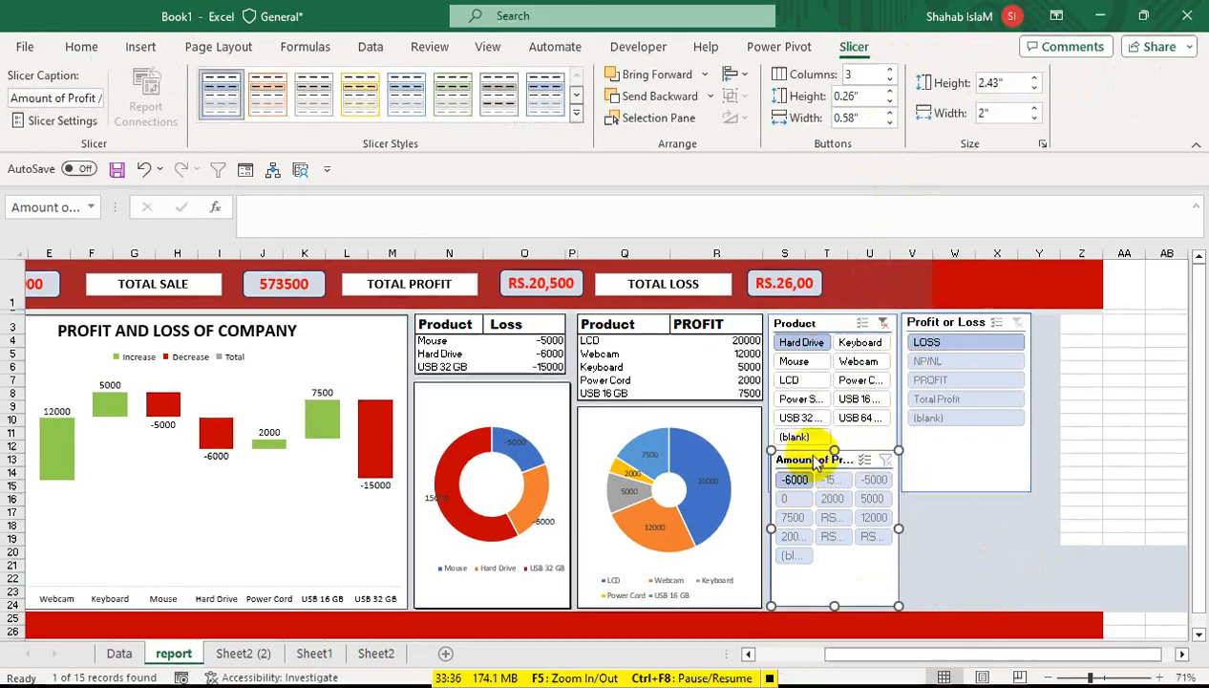
left_click(882, 323)
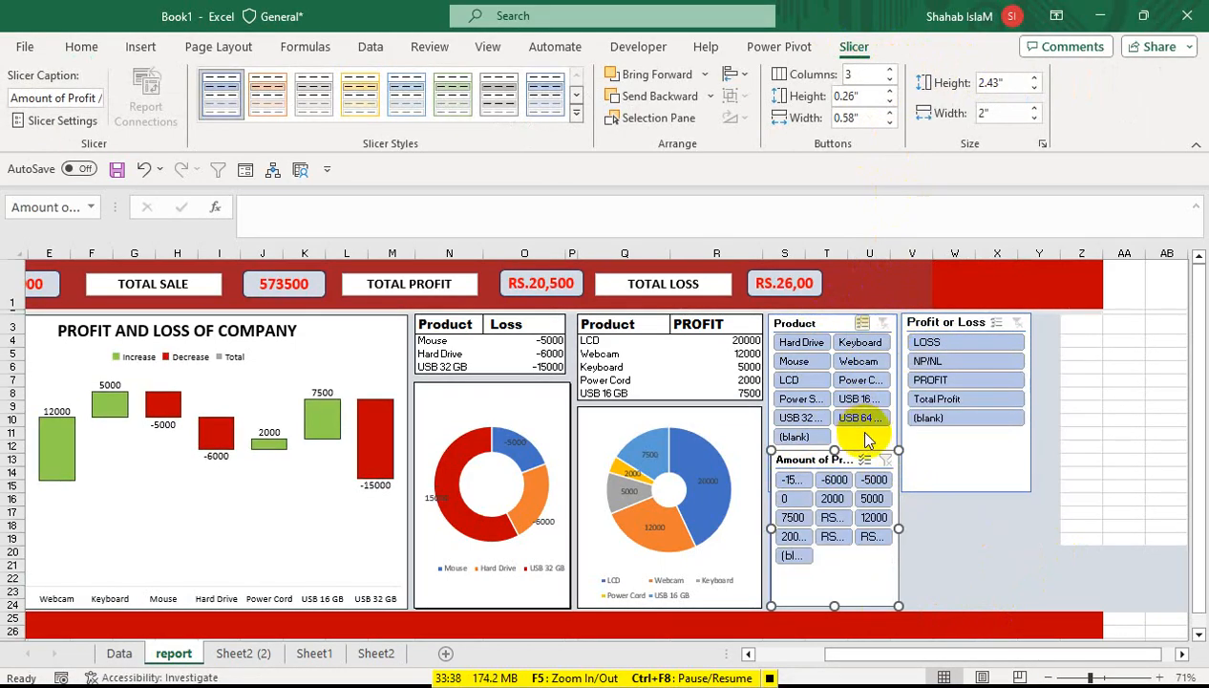
left_click(860, 342)
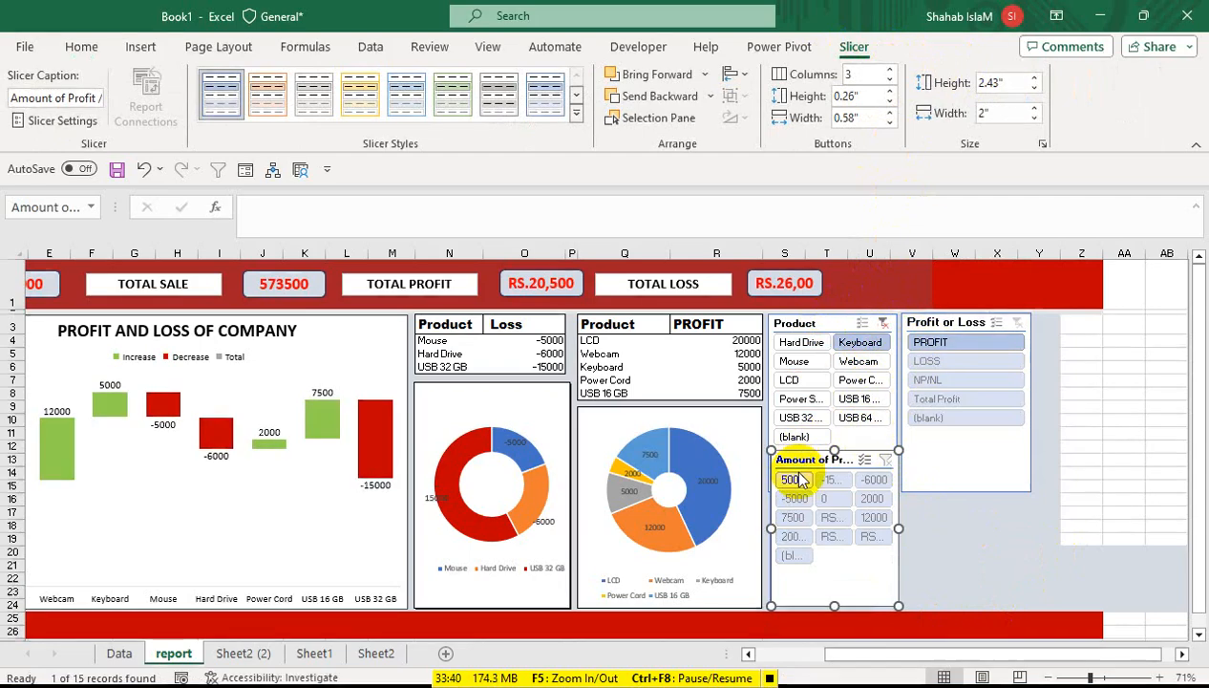
left_click_drag(845, 655, 750, 655)
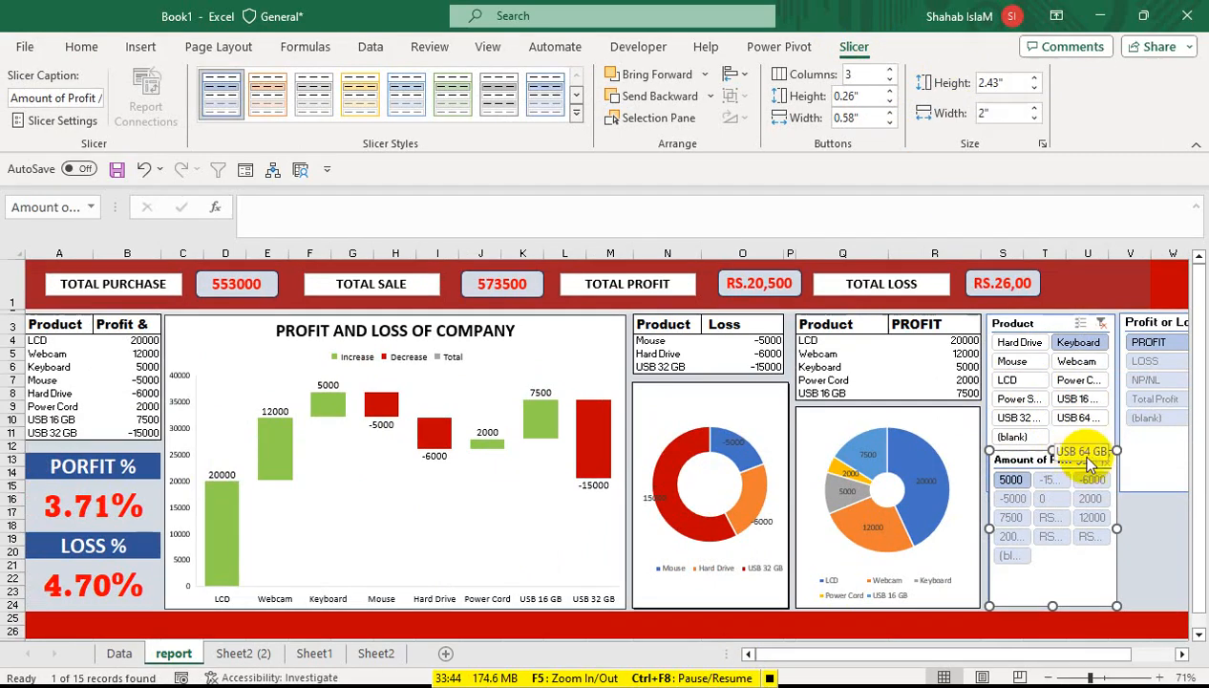
left_click(1102, 323)
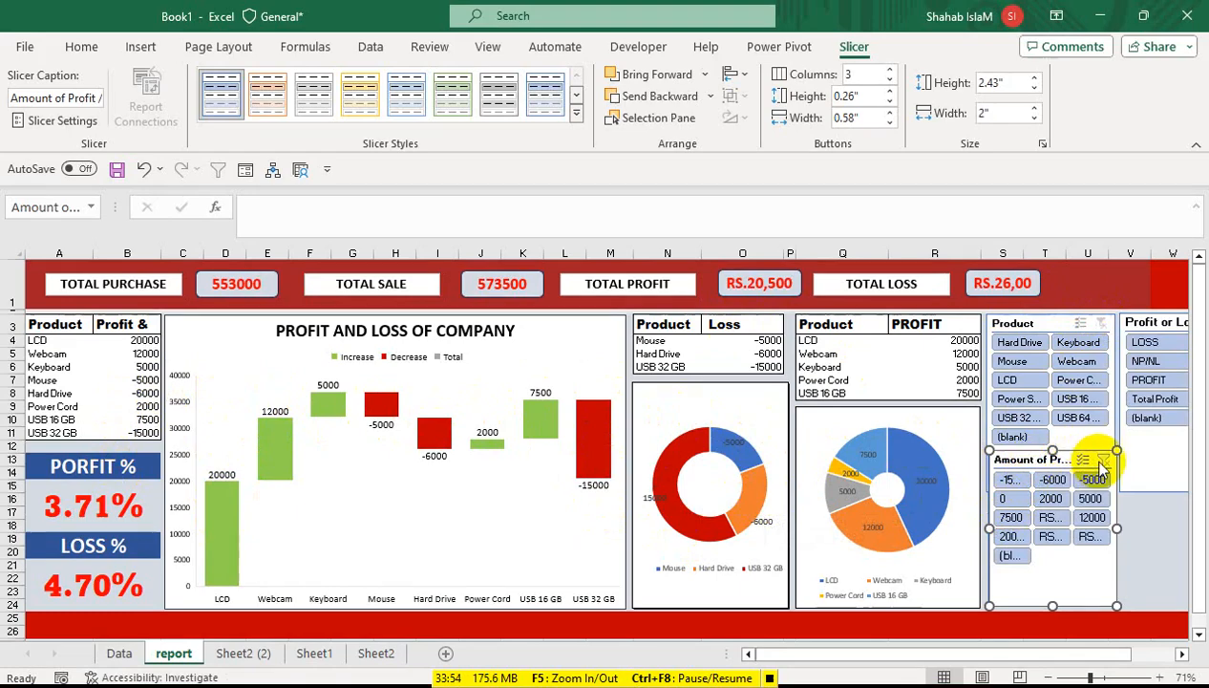
Step: Widen the Amount of Profit /Loss slicer to about 4.05" so it spans beneath both other slicers
mouse_move(1042, 462)
left_mouse_down()
mouse_move(1024, 521)
mouse_move(1040, 461)
left_mouse_up()
left_click_drag(837, 654, 1074, 661)
left_click_drag(987, 533, 1115, 529)
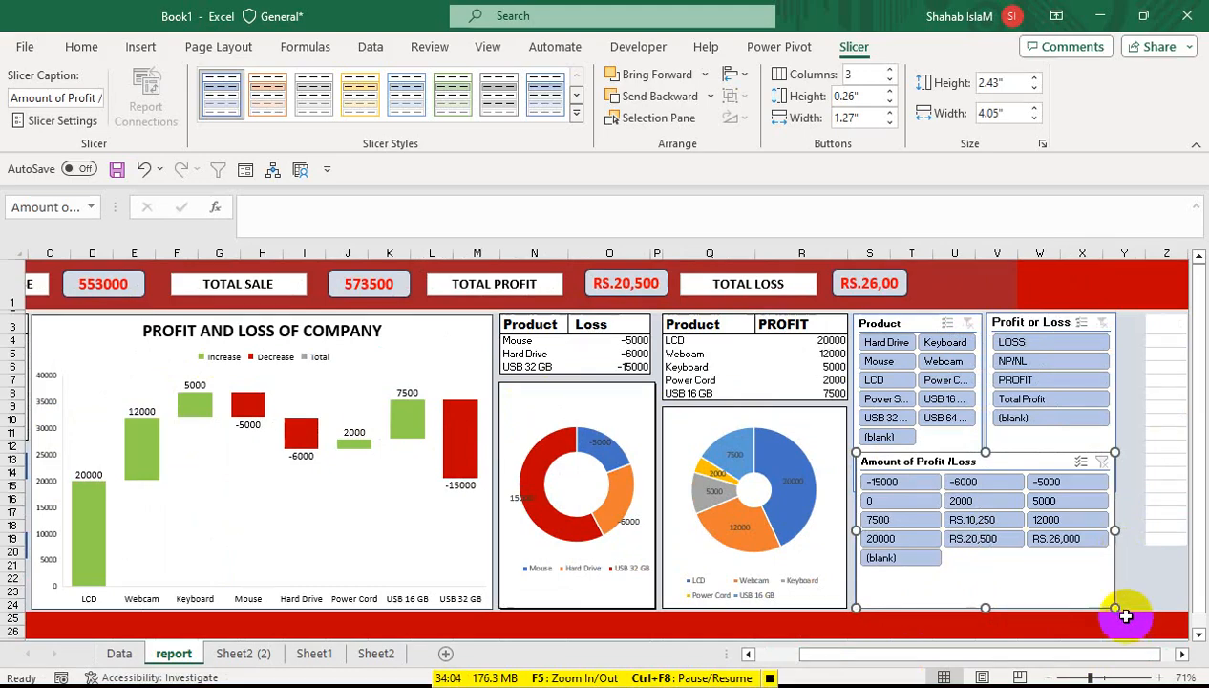
left_click(1096, 631)
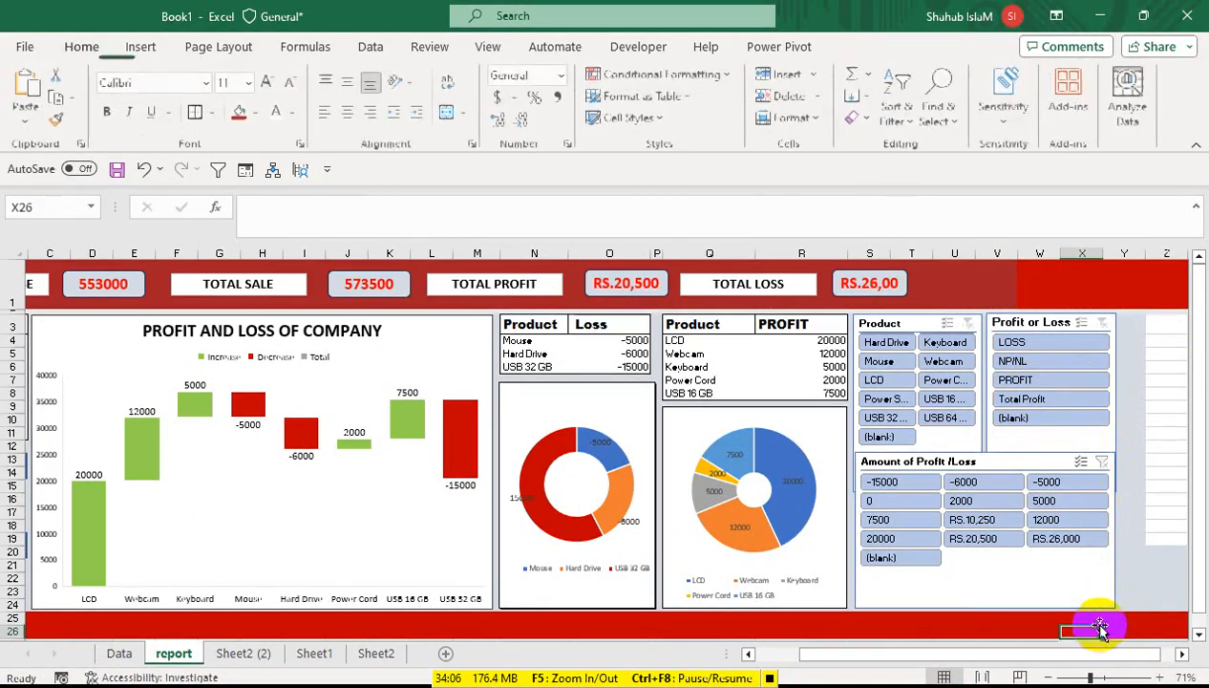
Step: Zoom the report sheet to fit the whole dashboard range A1:Y25
left_click_drag(1100, 626, 9, 281)
left_click(488, 50)
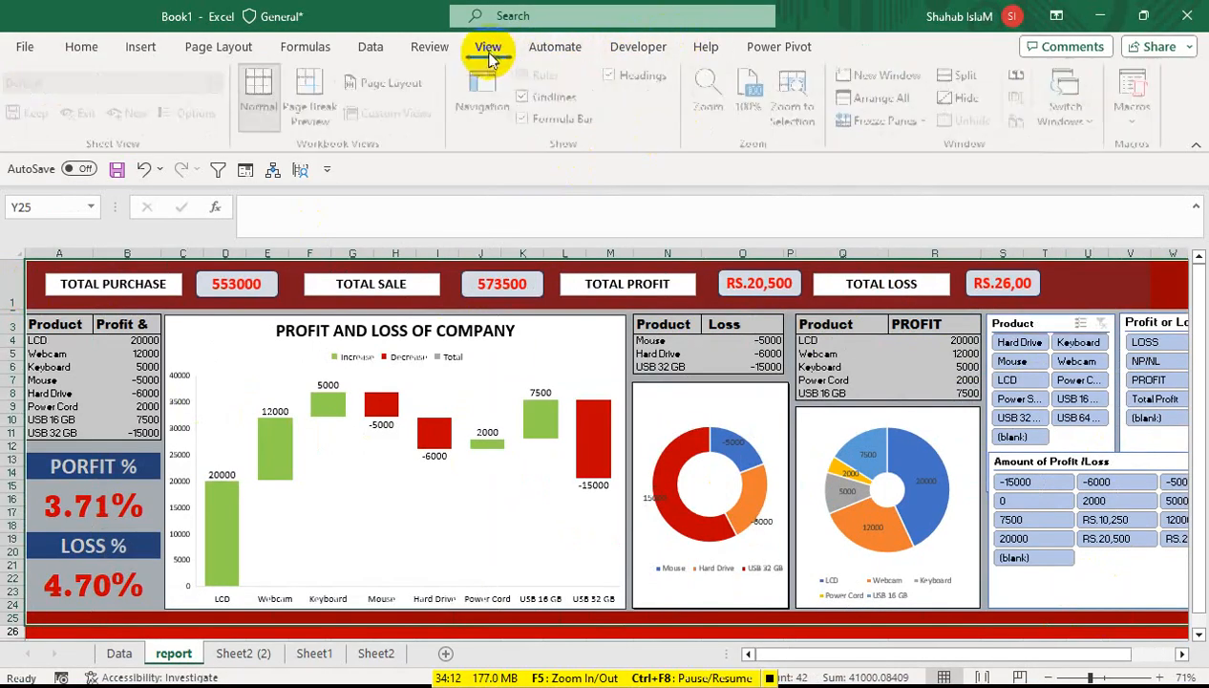
left_click(789, 119)
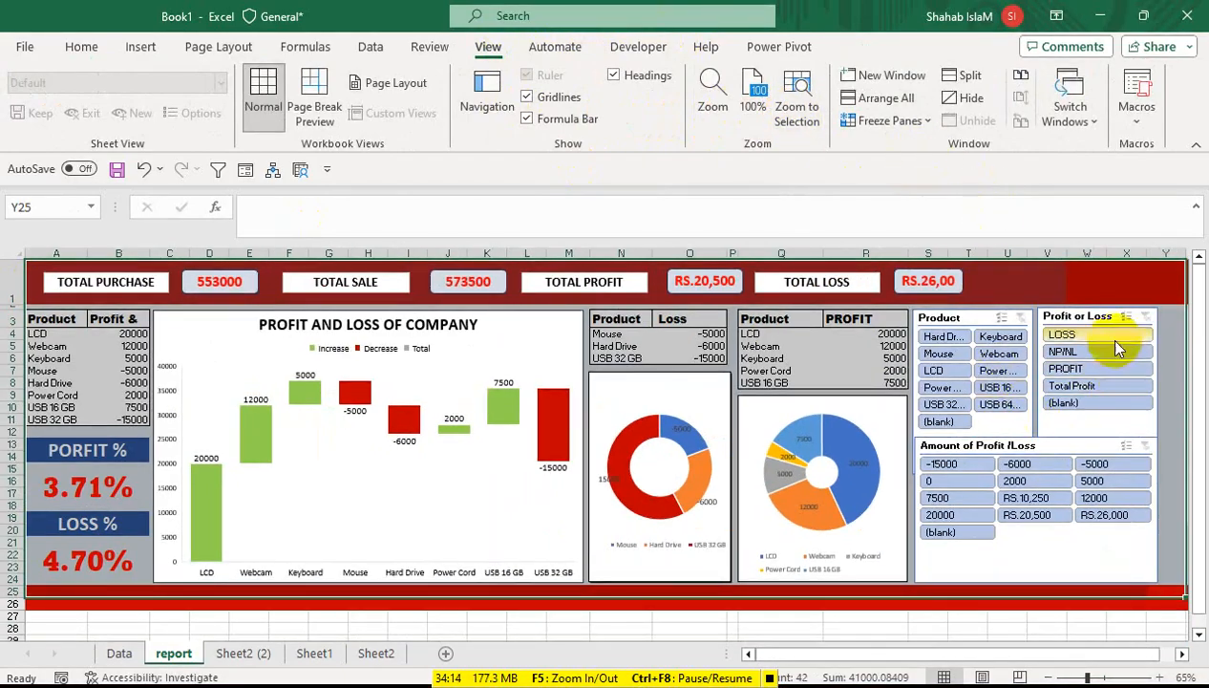
left_click(1089, 281)
left_click(850, 599)
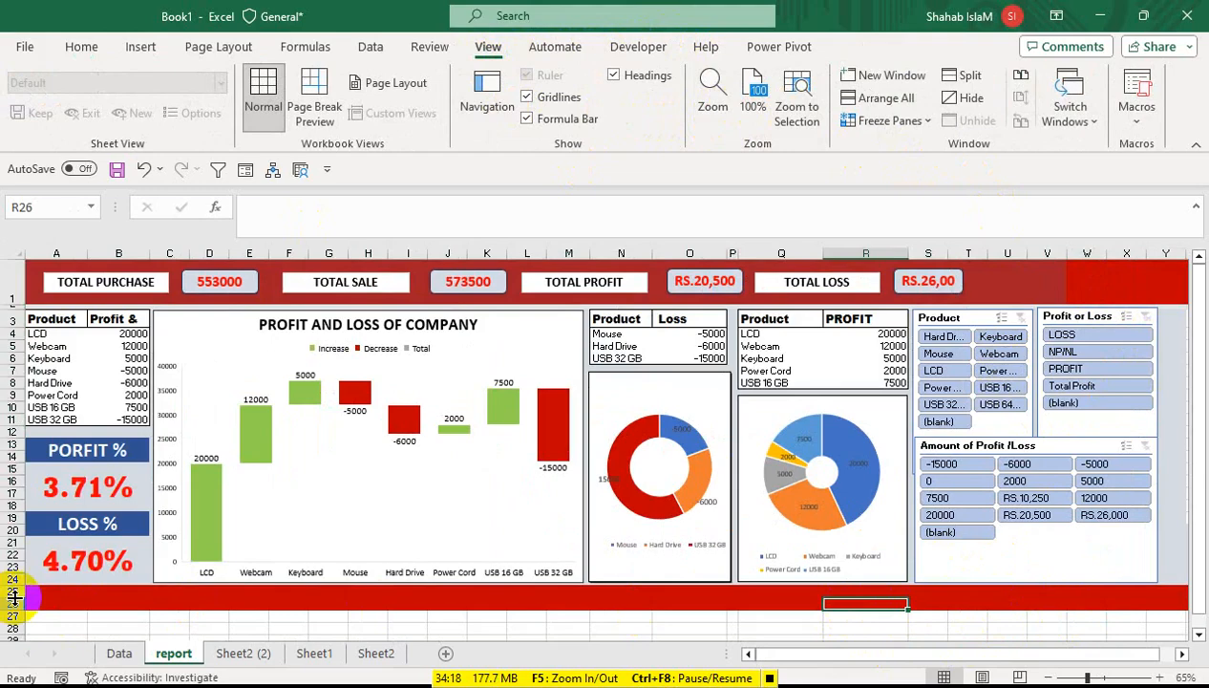
Step: Make footer row 25 and banner row 1 taller, keeping spacer row 2 as a narrow gap
left_click_drag(10, 592, 14, 613)
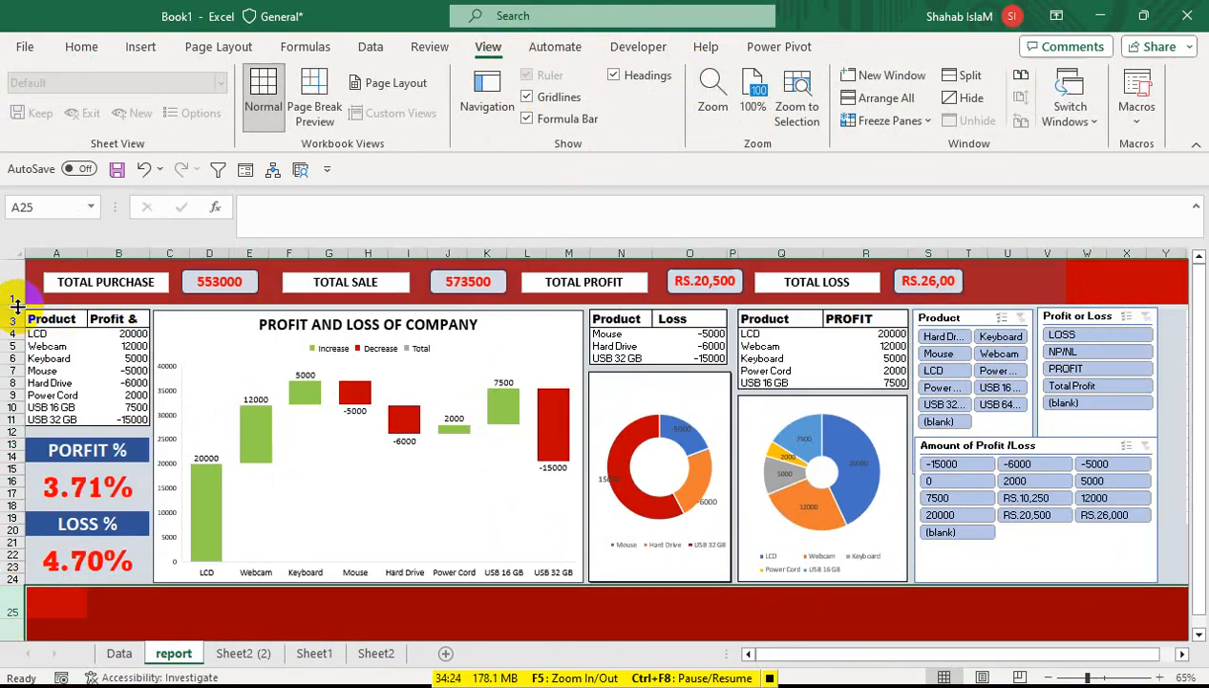
left_click_drag(17, 310, 18, 317)
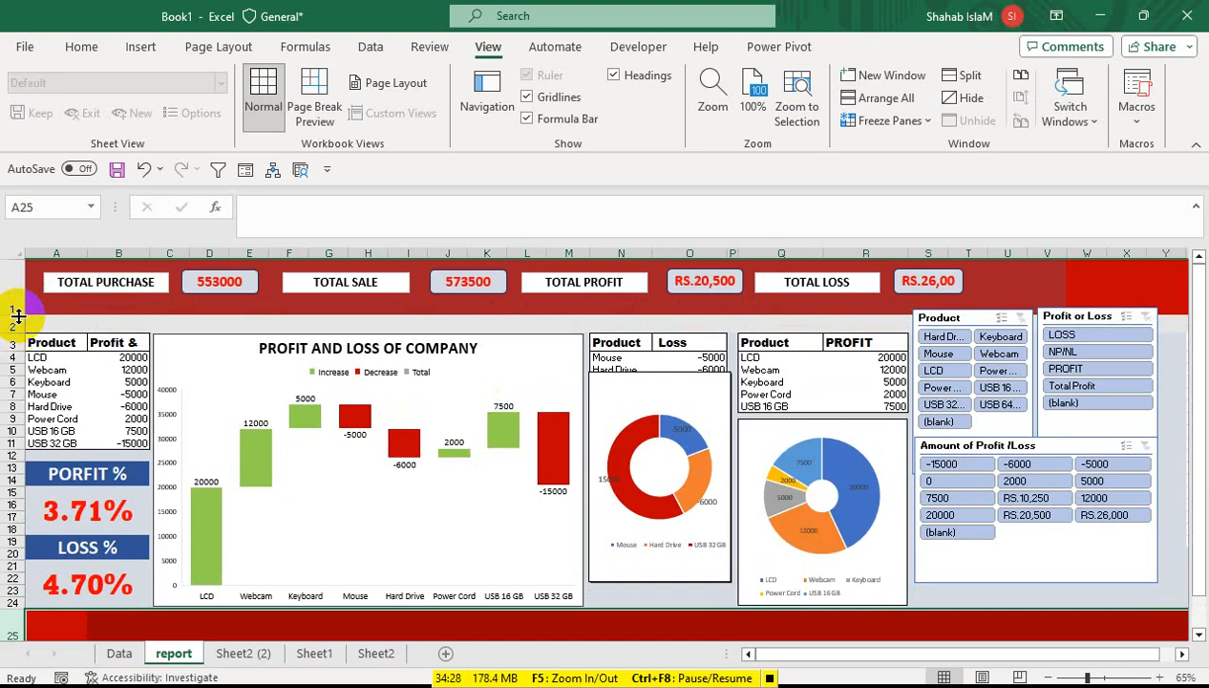
left_click_drag(12, 330, 13, 318)
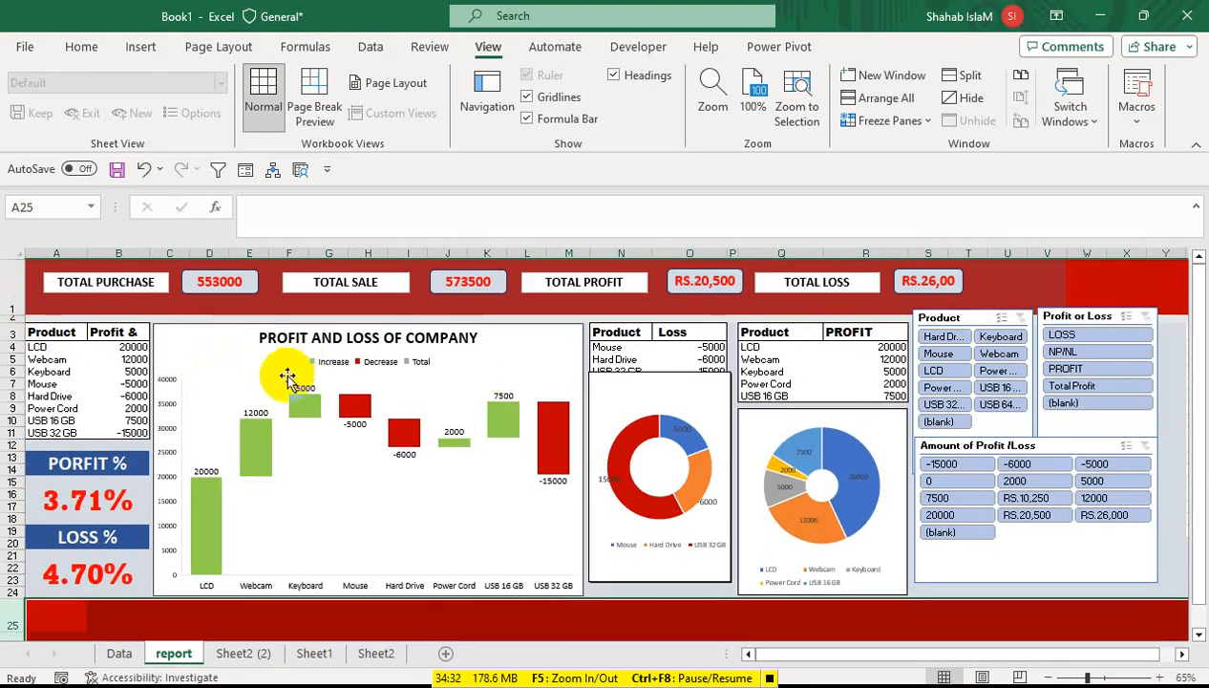
left_click(122, 395)
left_click(100, 466)
left_click(129, 507)
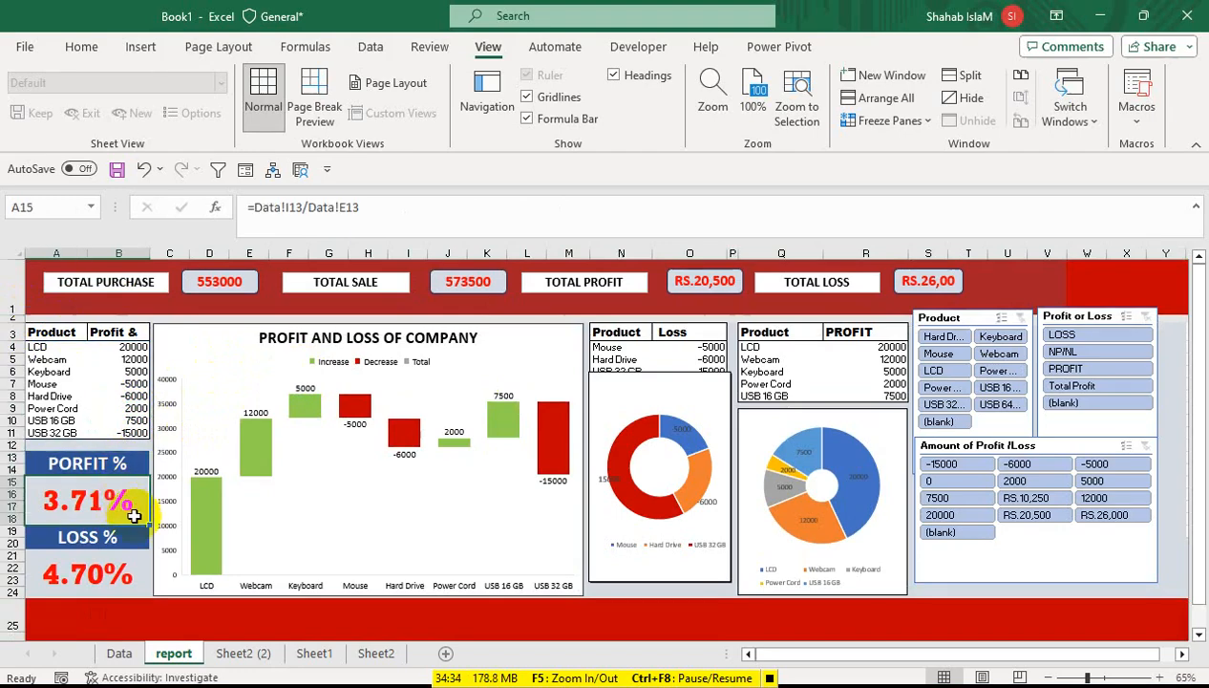
left_click(129, 571, "ctrl")
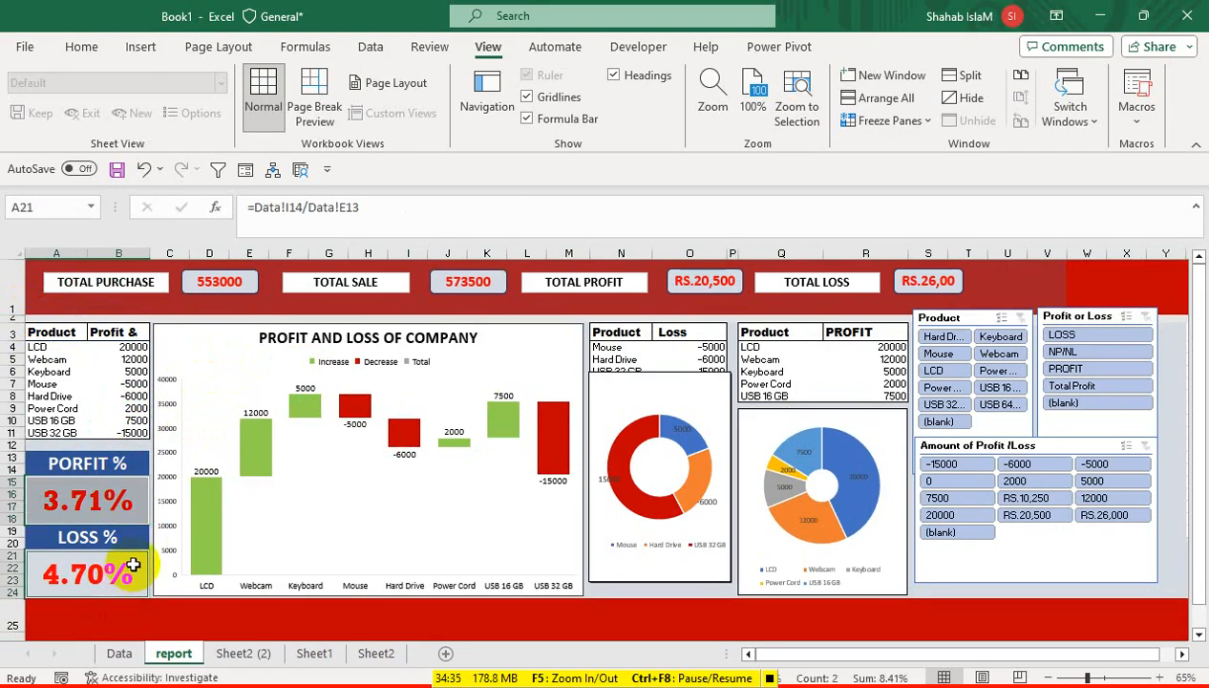
Step: Shift the loss doughnut chart below its table and lower the top edges of the Product and Profit or Loss slicers to row 3
left_click(702, 389)
left_click_drag(697, 390, 698, 394)
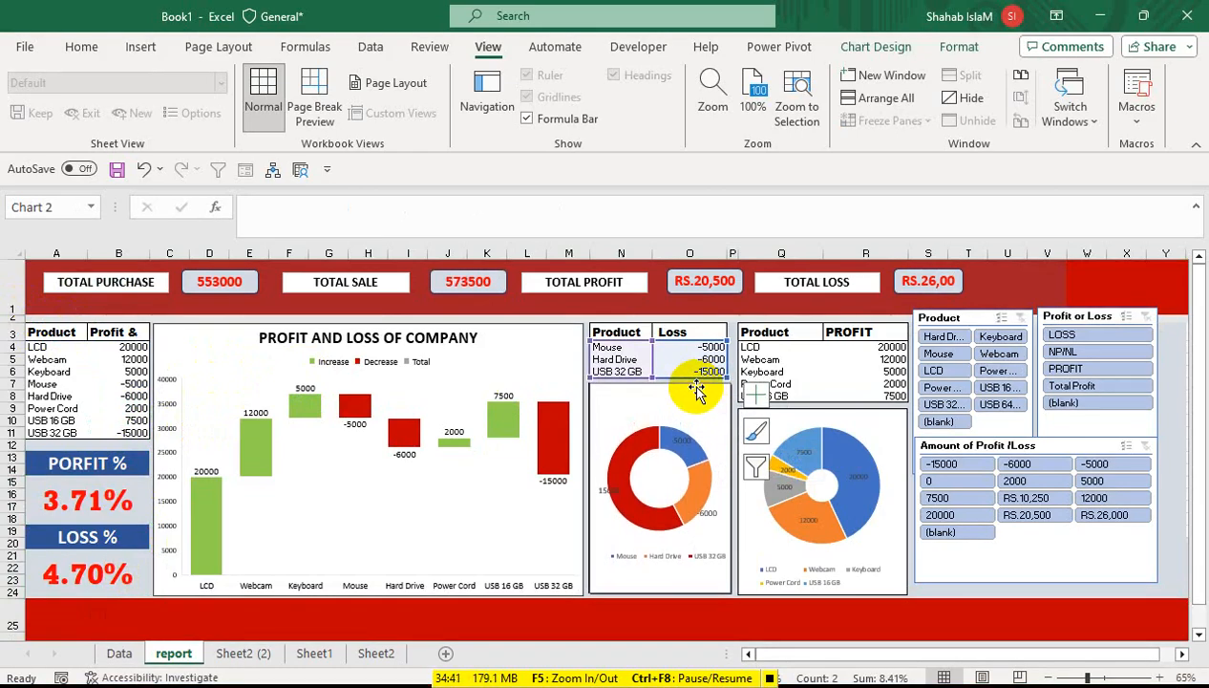
left_click(971, 312)
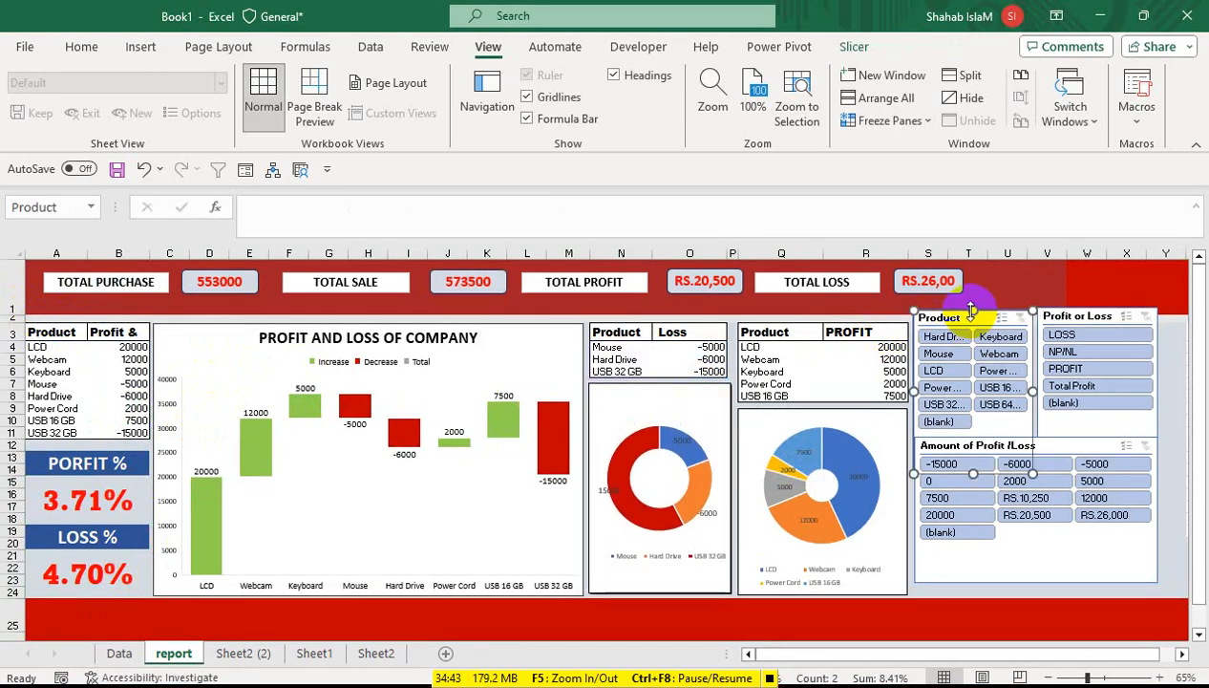
left_click_drag(971, 311, 970, 326)
left_click(1080, 315)
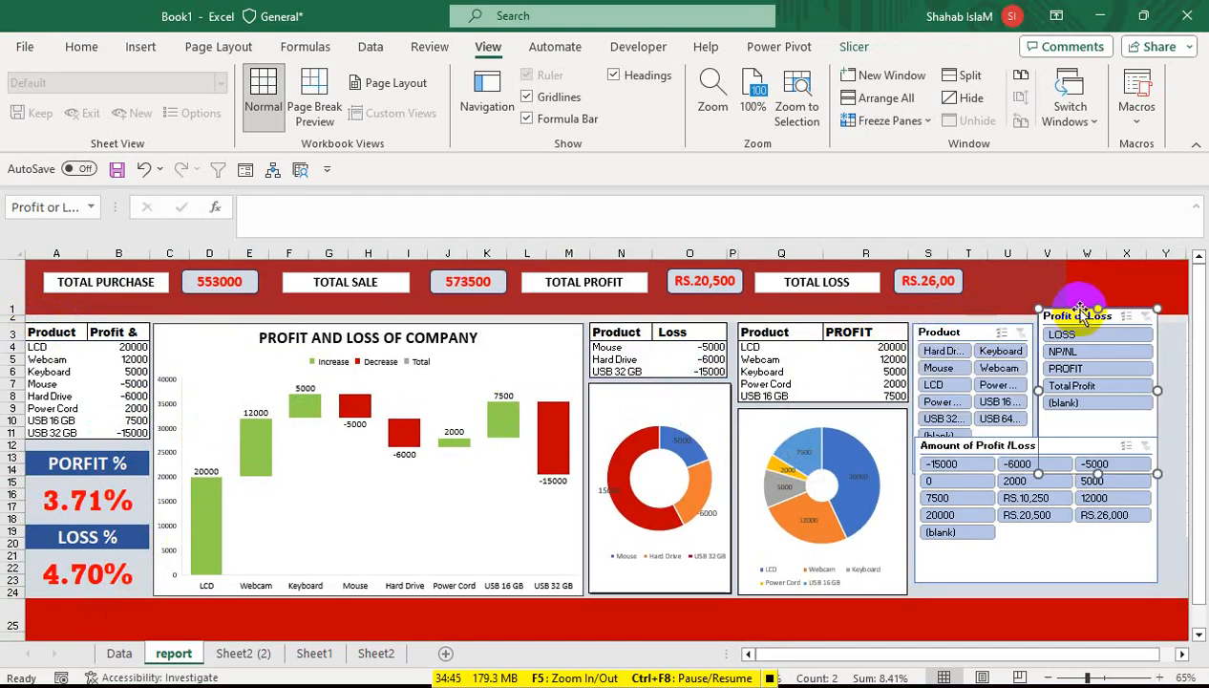
left_click_drag(1098, 305, 1097, 320)
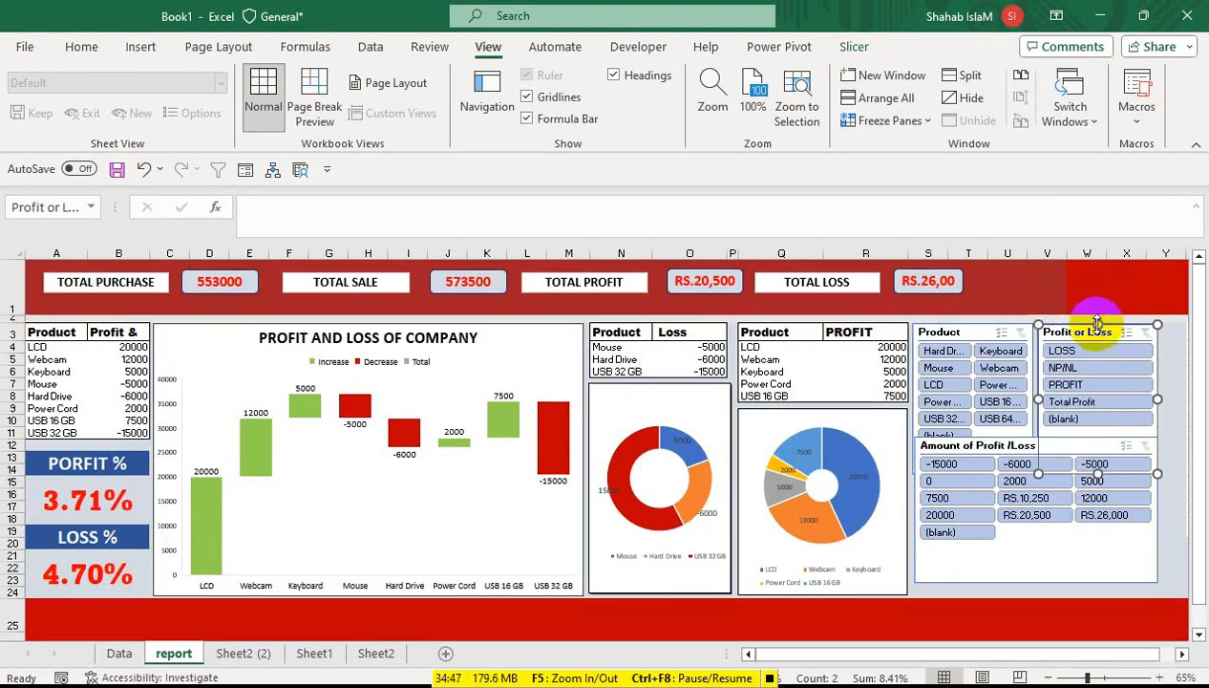
left_click(1166, 446)
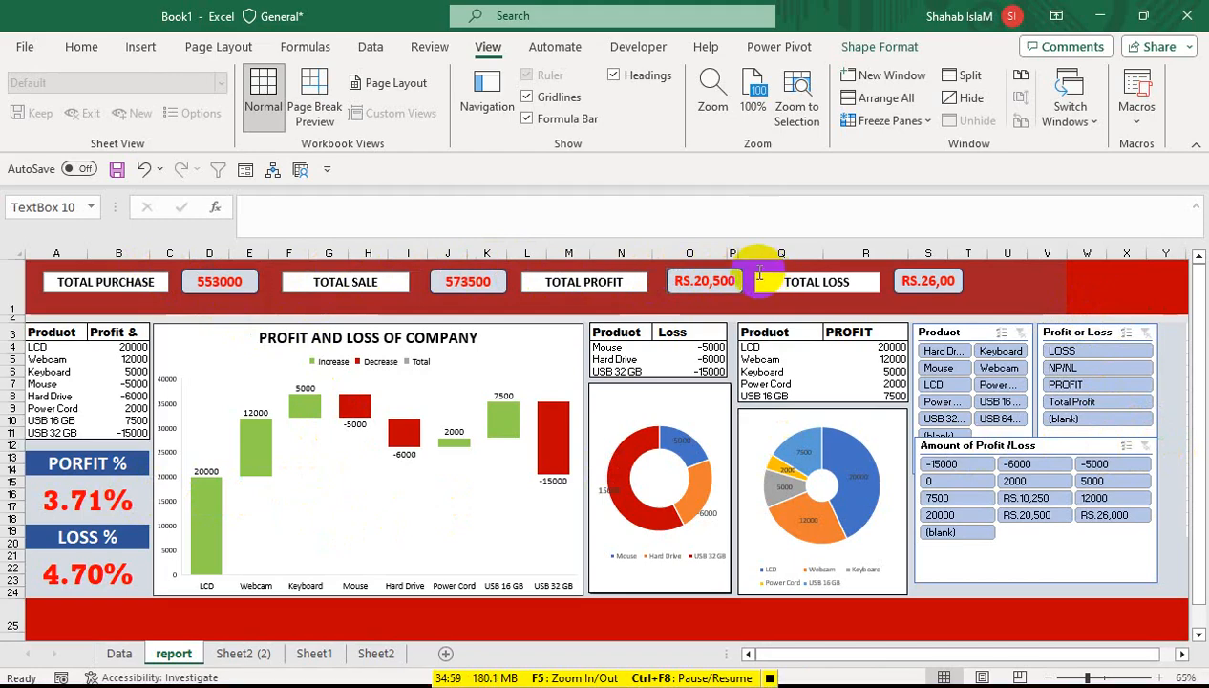
Step: Select all the total label and value boxes and shift them together right and slightly down to centre them in the red banner
left_click(895, 278, "shift")
left_click(480, 289, "shift")
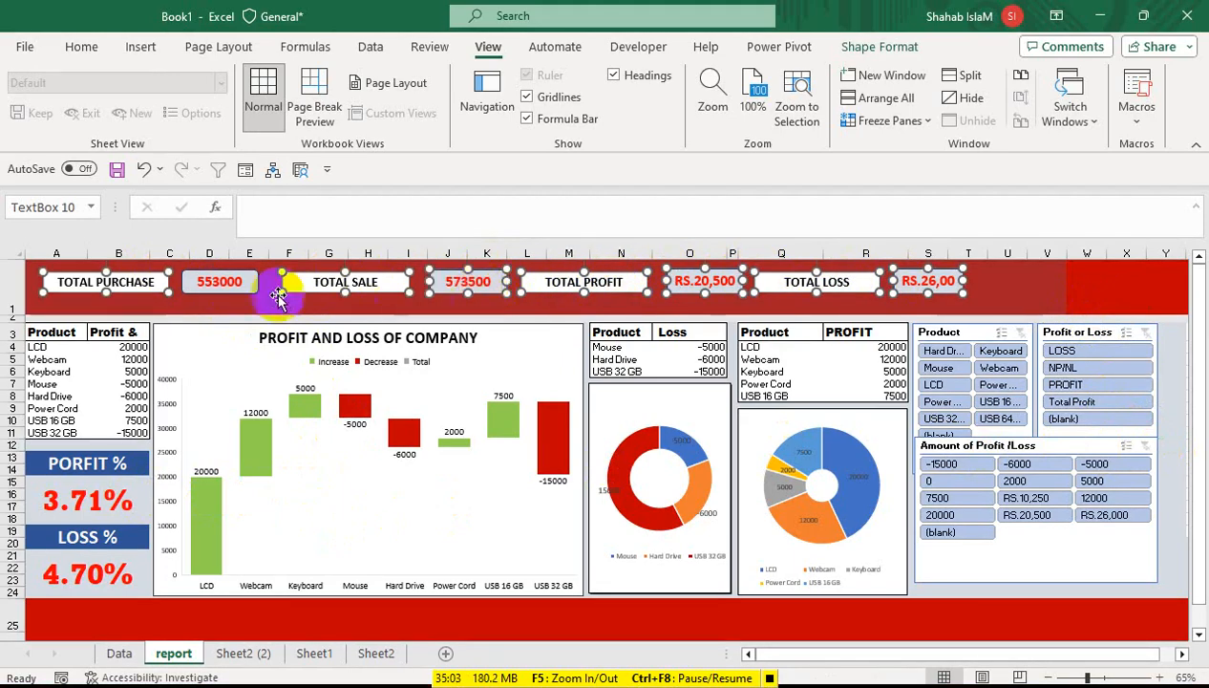
left_click(217, 294, "shift")
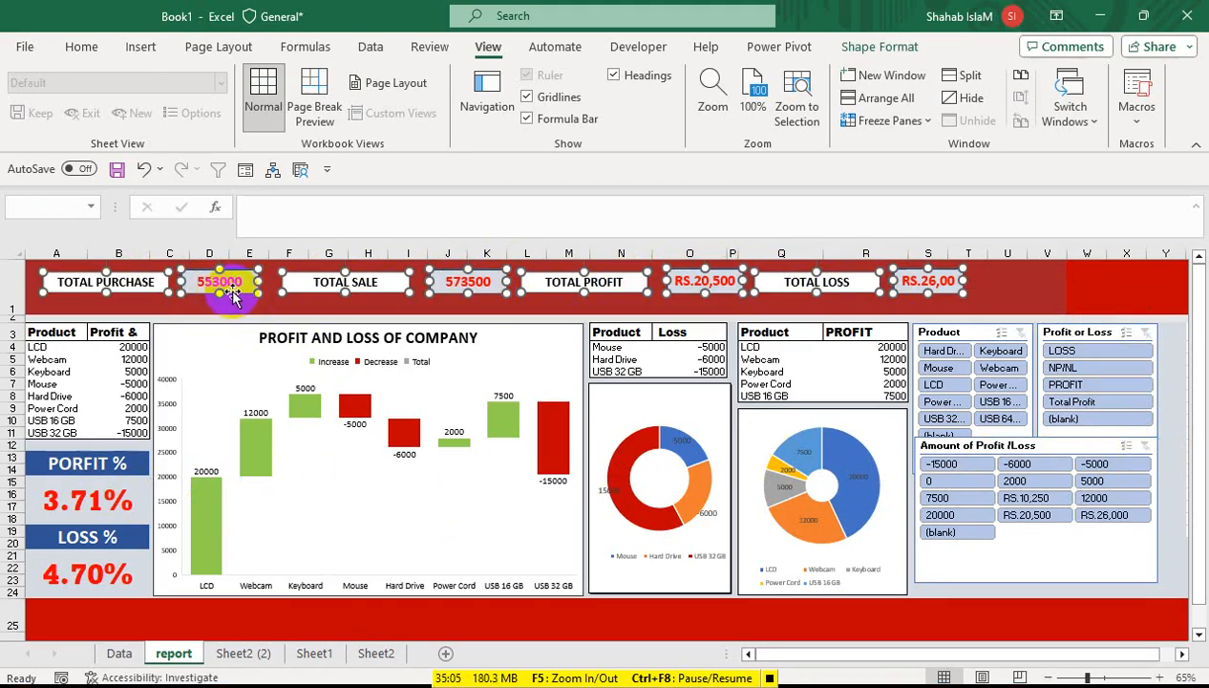
left_click_drag(238, 291, 349, 299)
key("Down")
key("Down")
key("Down")
key("Left")
key("Left")
key("Left")
key("Left")
key("Left")
key("Left")
key("Left")
key("Left")
key("Left")
key("Left")
key("Left")
key("Left")
key("Left")
key("Left")
key("Left")
key("Left")
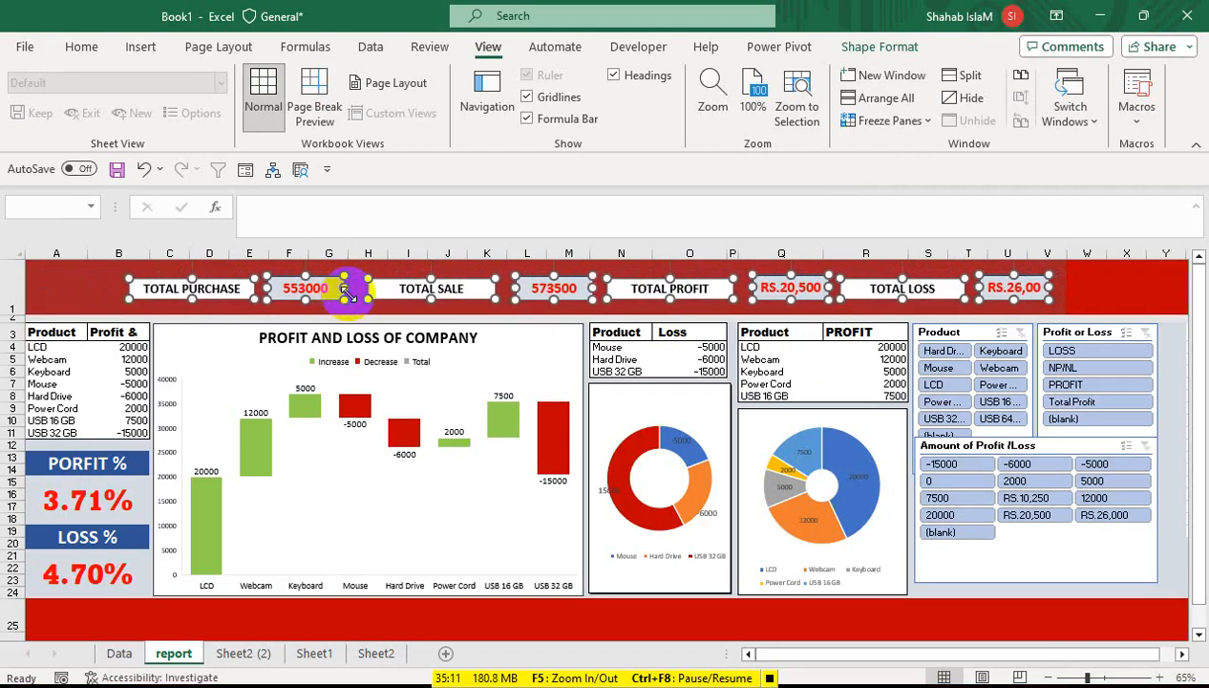
left_click(81, 365)
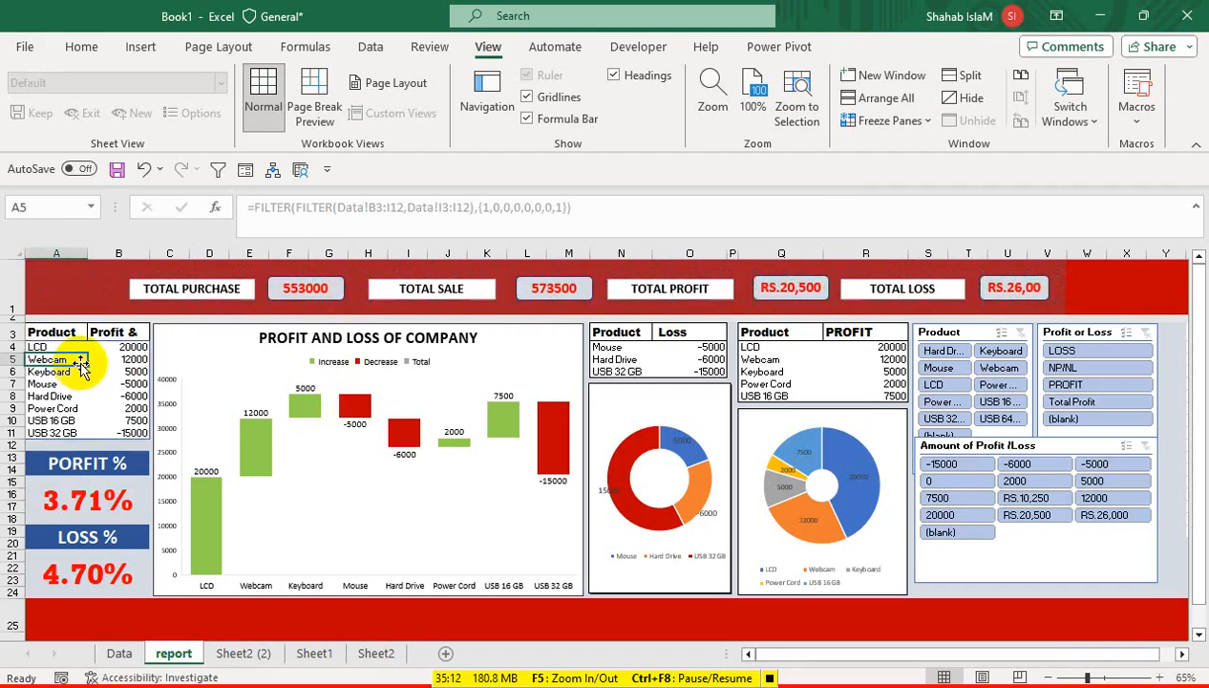
Step: Give the profit and loss percentage values white text on dark red fill, and nudge the Amount of Profit /Loss slicer down below the Product slicer's items
left_click(82, 490)
left_click(102, 568, "ctrl")
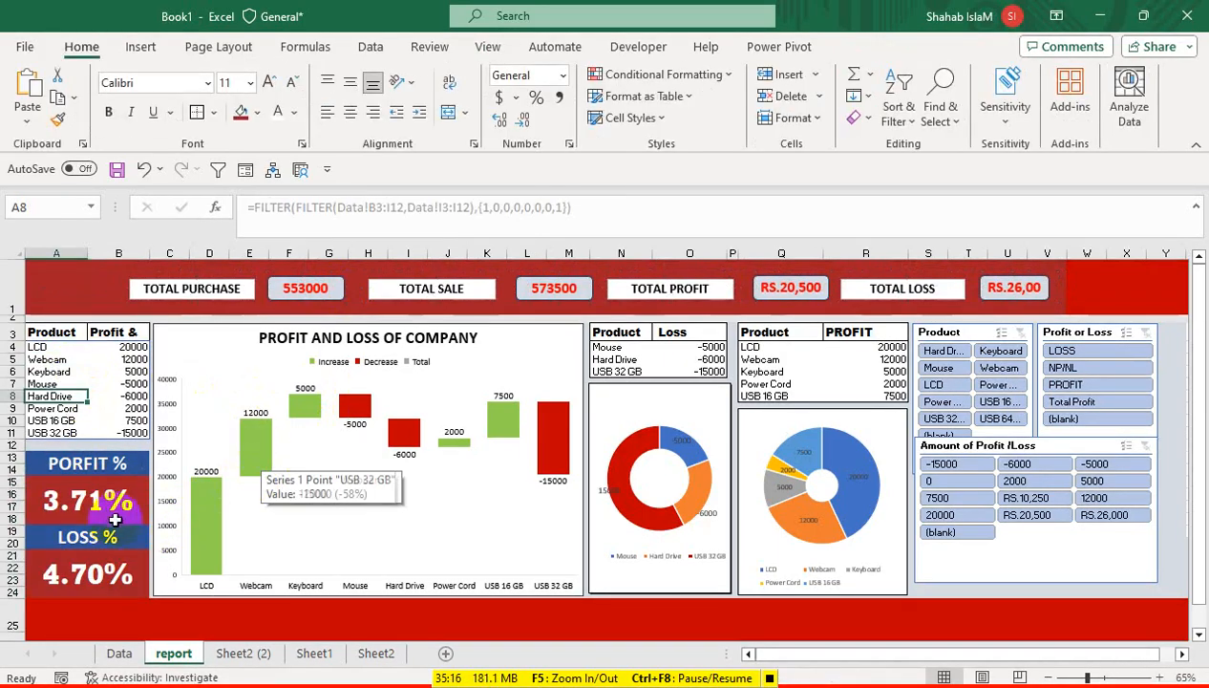
left_click_drag(1002, 440, 1003, 448)
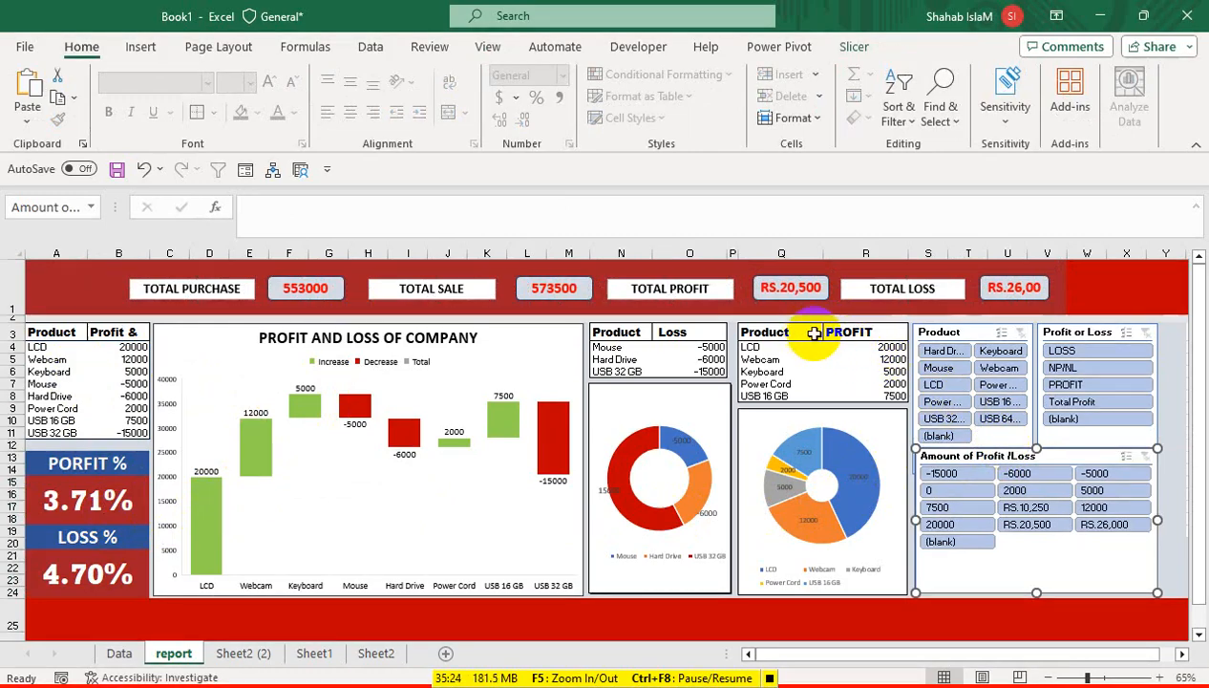
Step: Centre the header cells of the Product/PROFIT and Product/Loss tables in row 3
left_click_drag(837, 334, 808, 330)
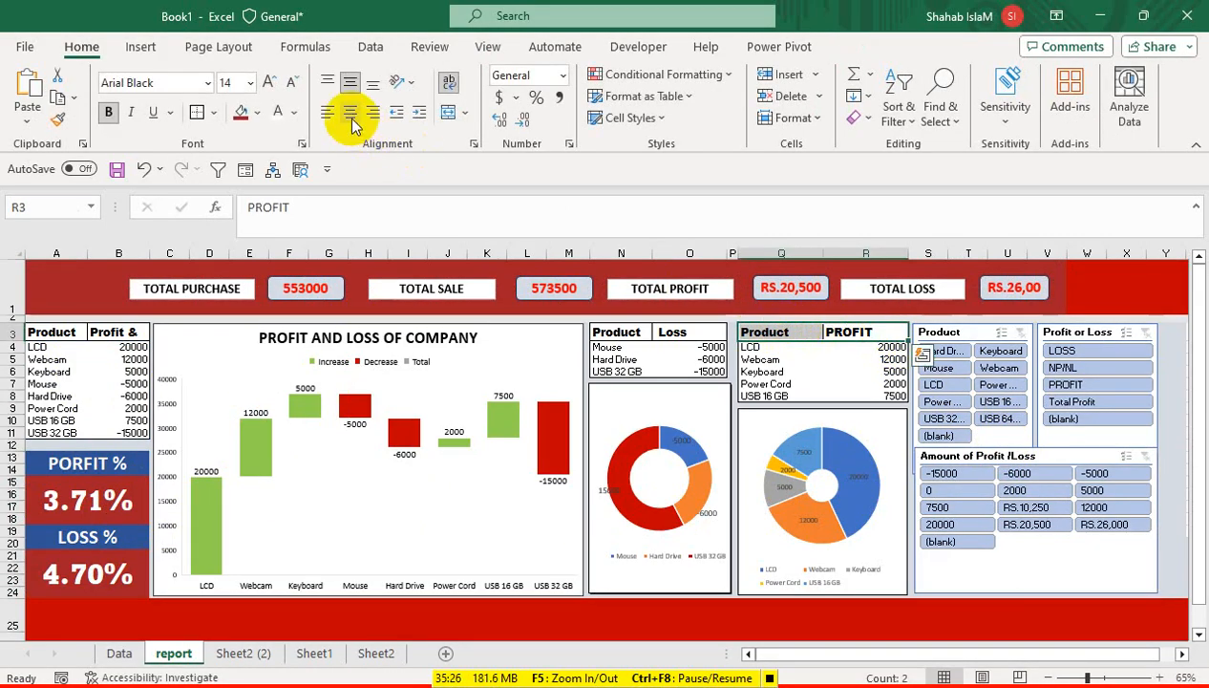
left_click(350, 113)
left_click_drag(673, 332, 621, 331)
left_click(351, 113)
Step: Enlarge the PROFIT AND LOSS OF COMPANY chart title to font size 28
left_click(382, 338)
left_click(268, 82)
left_click(268, 82)
left_click(268, 82)
left_click(268, 82)
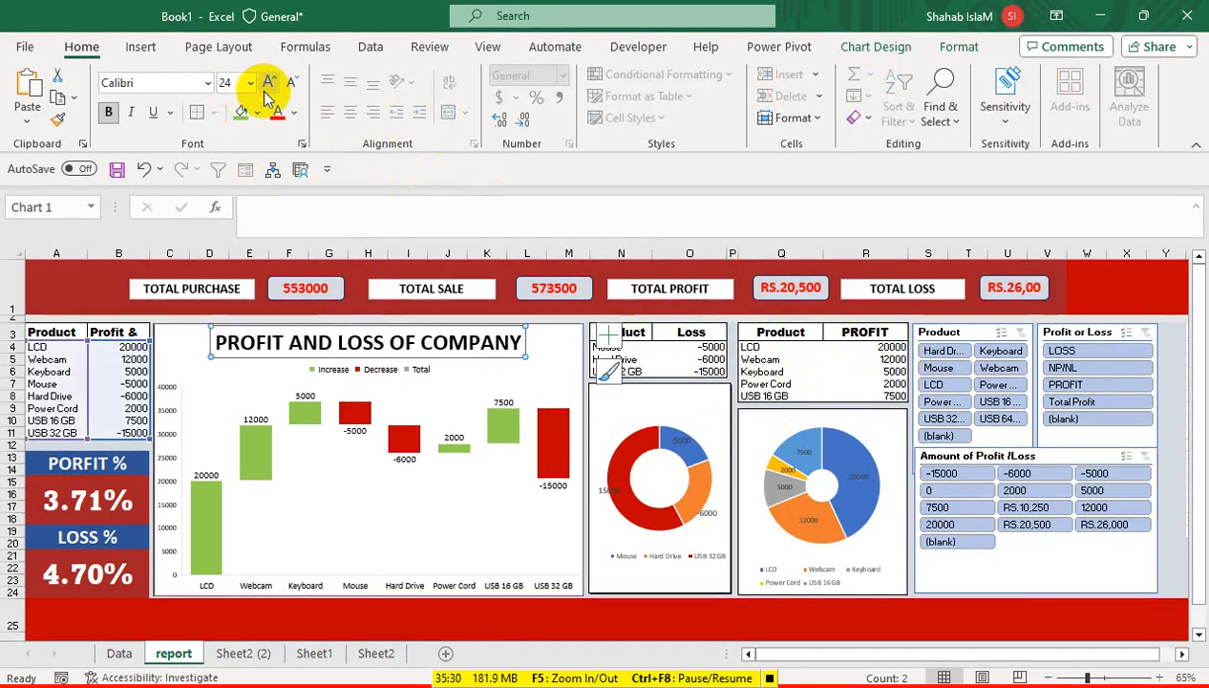
Step: Try the Body Grotesque Slim font on the PROFIT AND LOSS OF COMPANY chart title
left_click(208, 83)
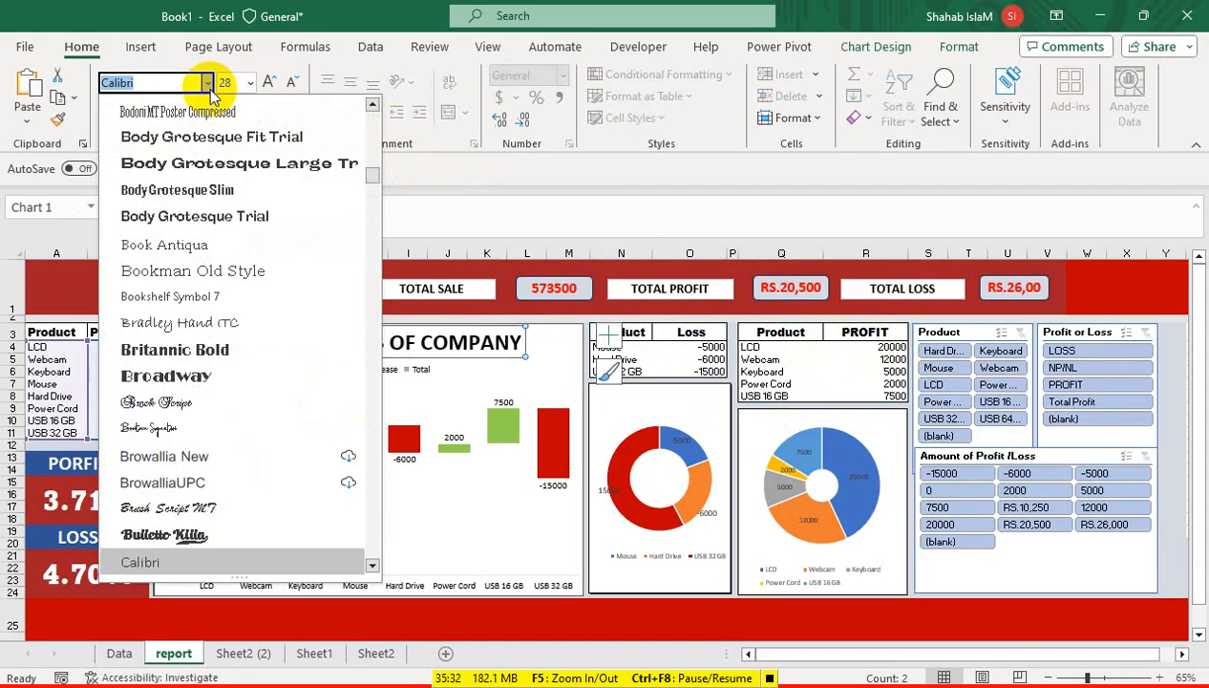
left_click(222, 189)
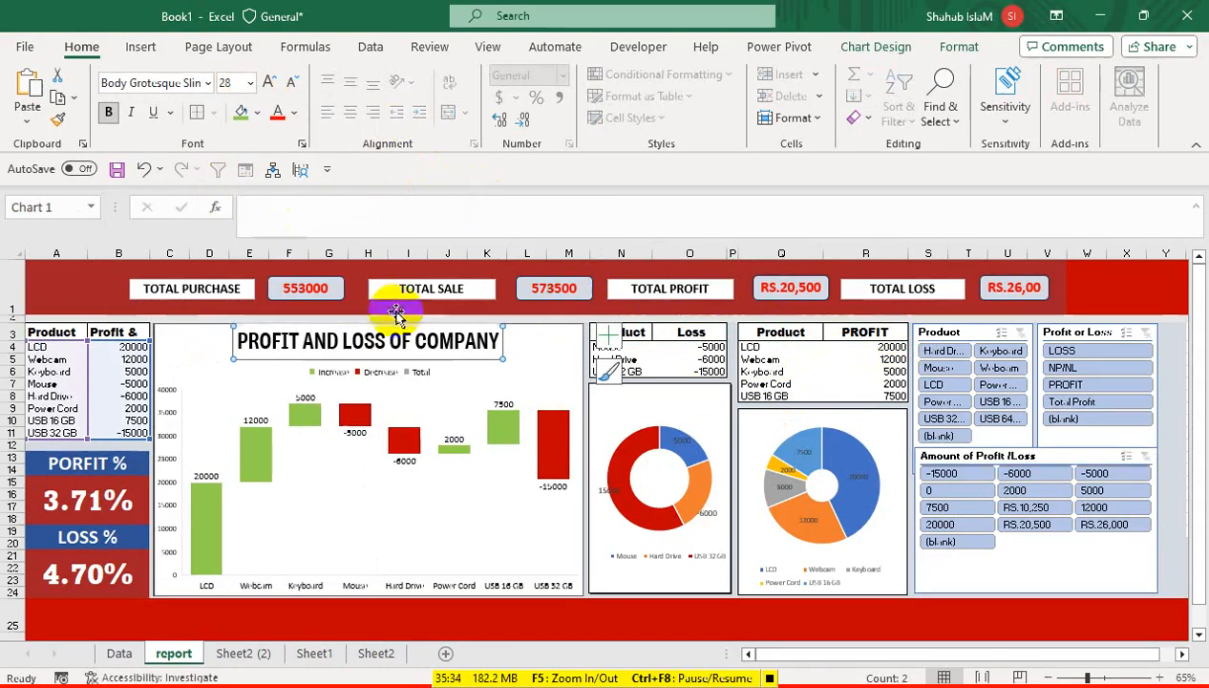
left_click(145, 170)
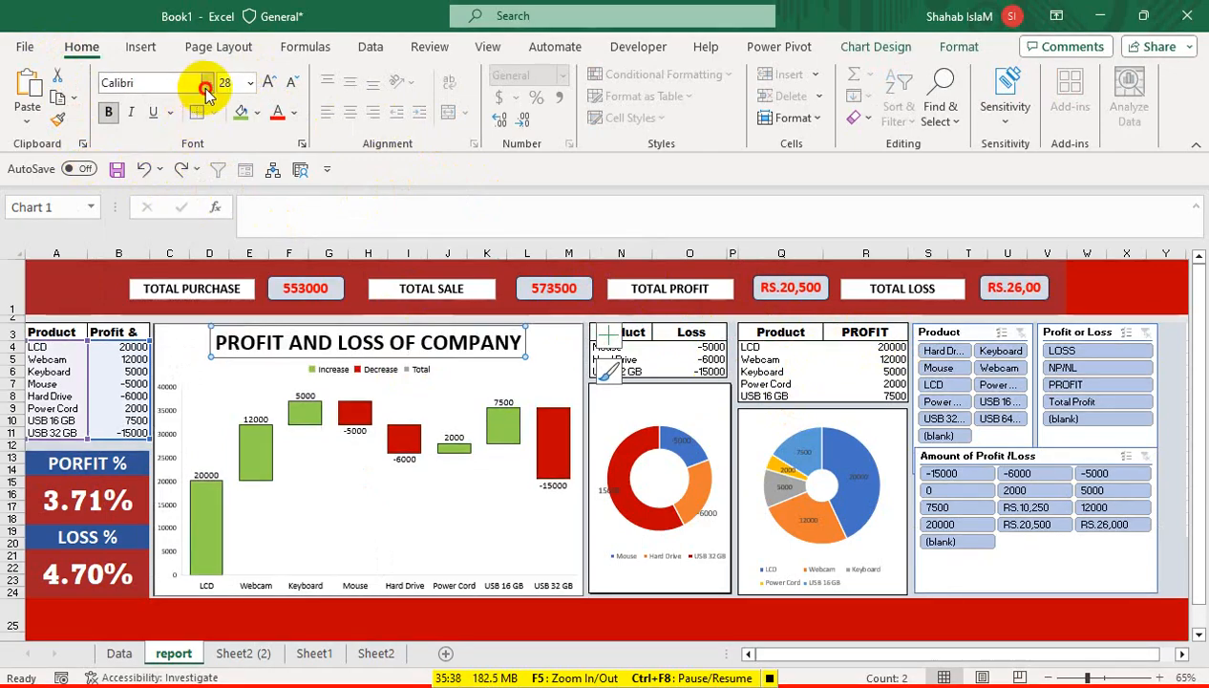
Step: Change the font of the PROFIT AND LOSS OF COMPANY chart title to Amasis MT Pro Medium
left_click(207, 83)
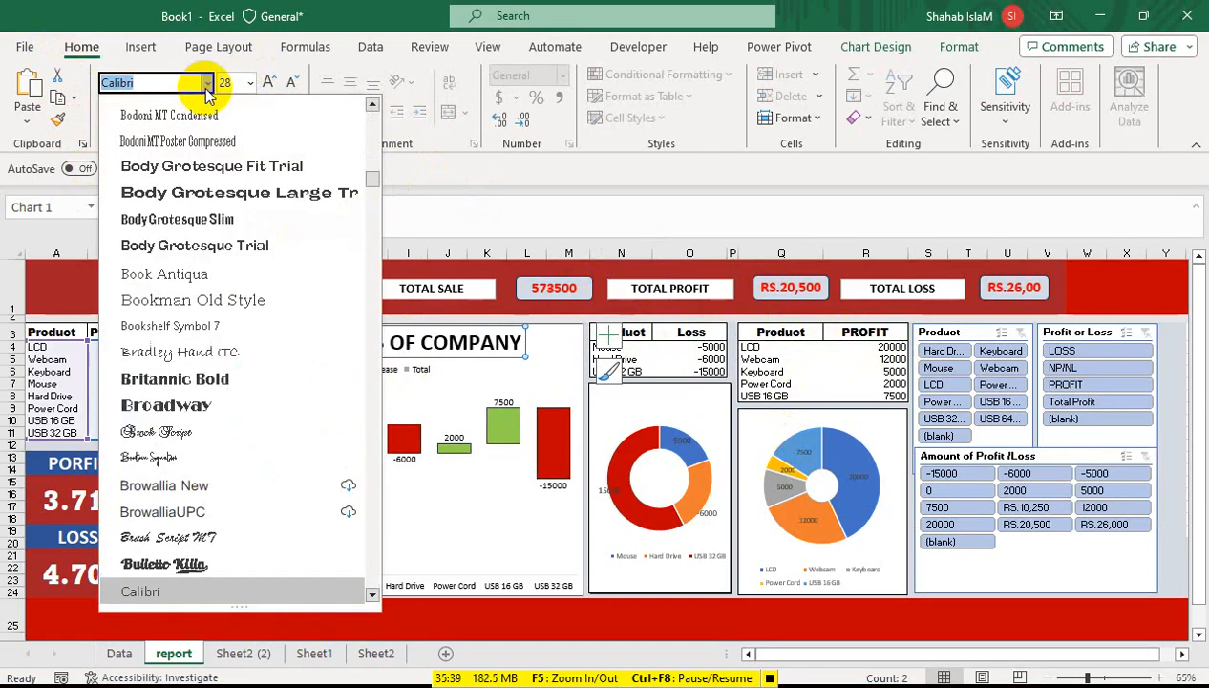
left_click(223, 562)
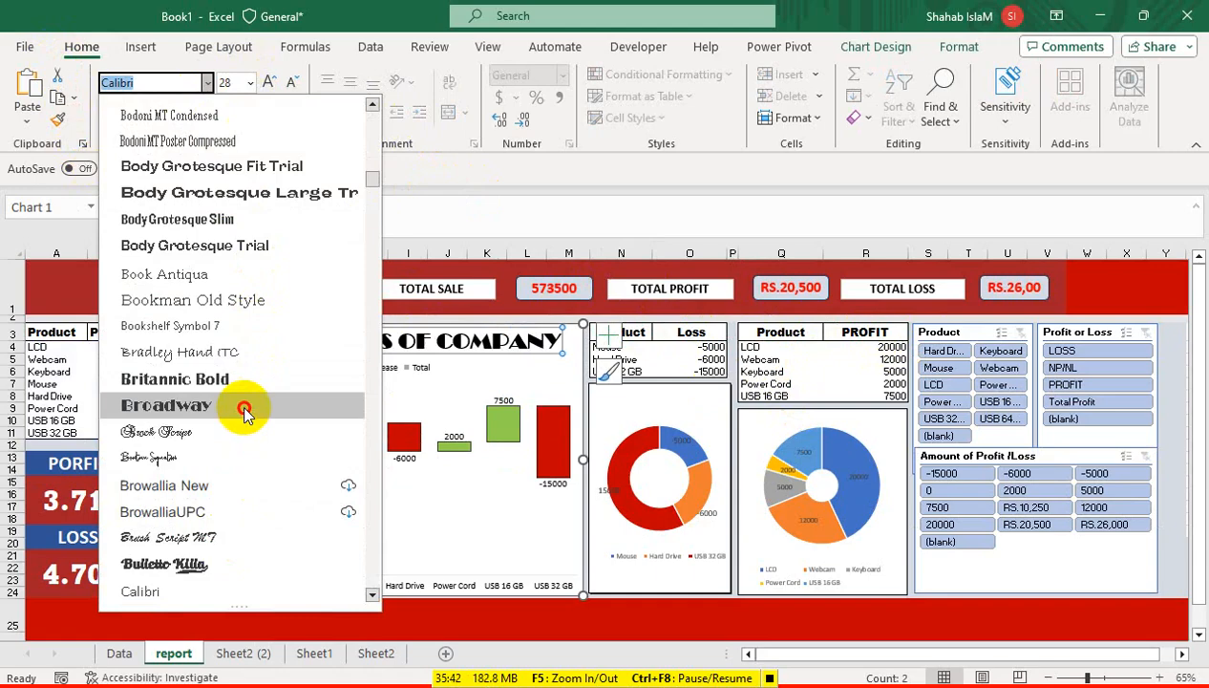
left_click_drag(375, 220, 372, 129)
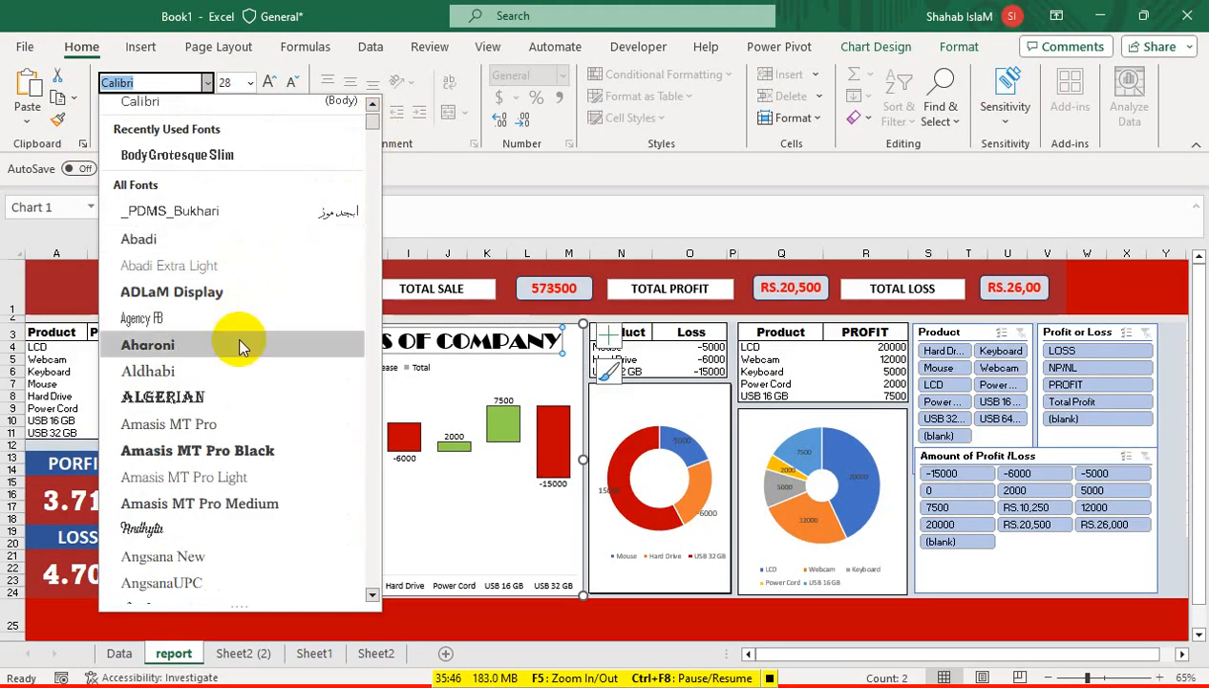
left_click(238, 506)
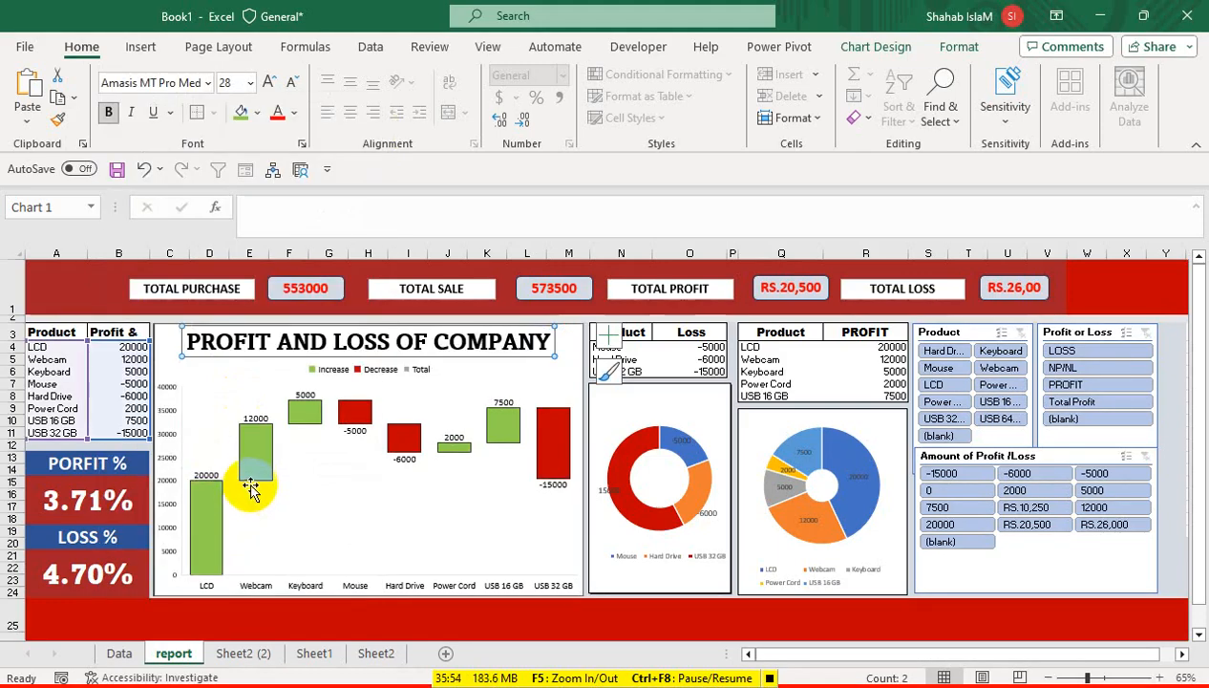
left_click(119, 396)
Step: Reduce the PROFIT AND LOSS OF COMPANY chart title to font size 24
left_click(405, 341)
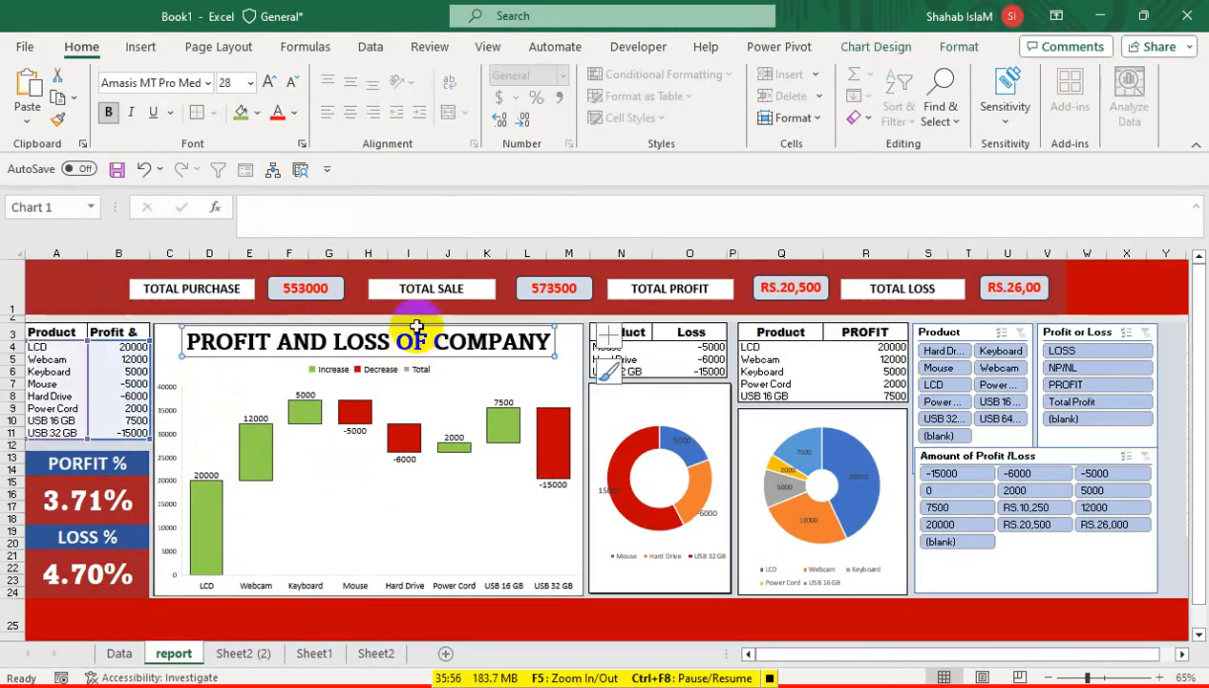
left_click(293, 83)
left_click(292, 83)
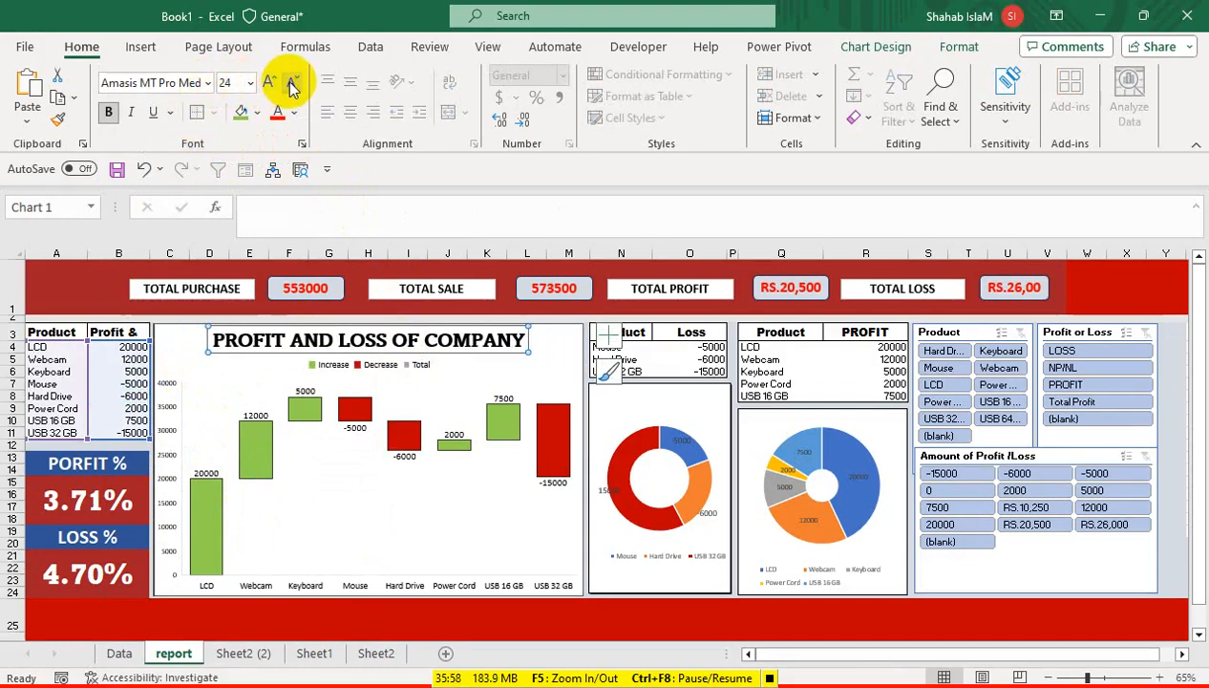
left_click(94, 420)
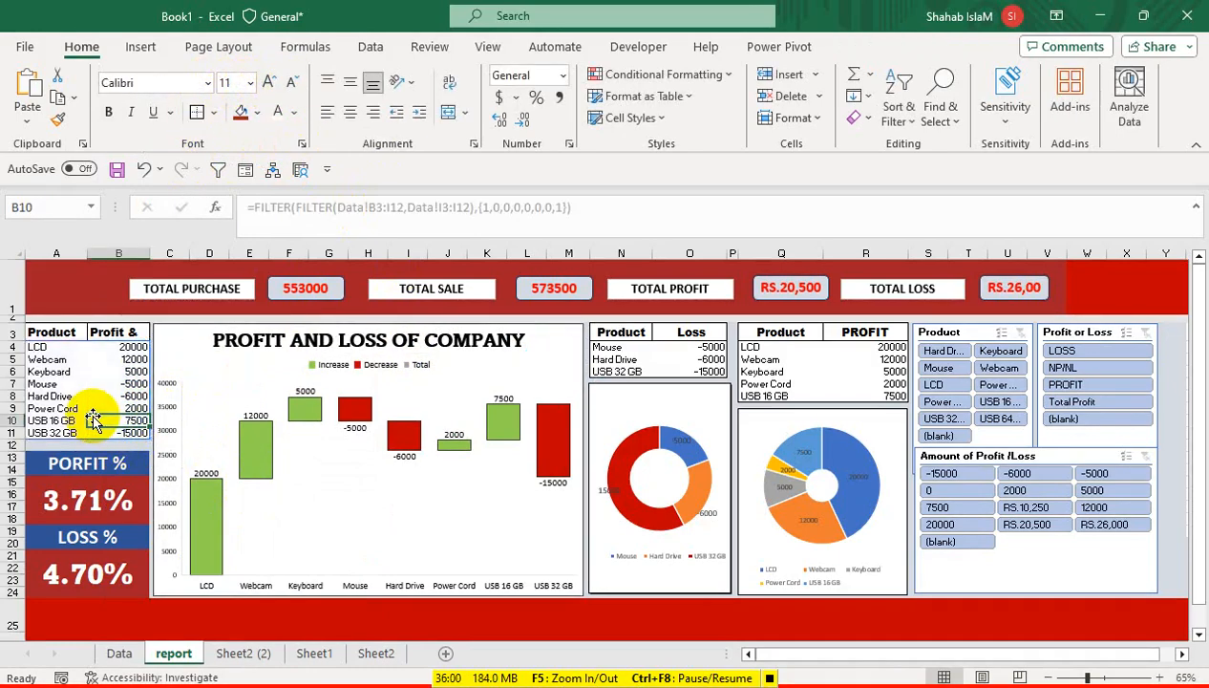
Step: Fill the profit and loss chart title with light green and the four total label boxes with a custom light green
left_click(480, 290)
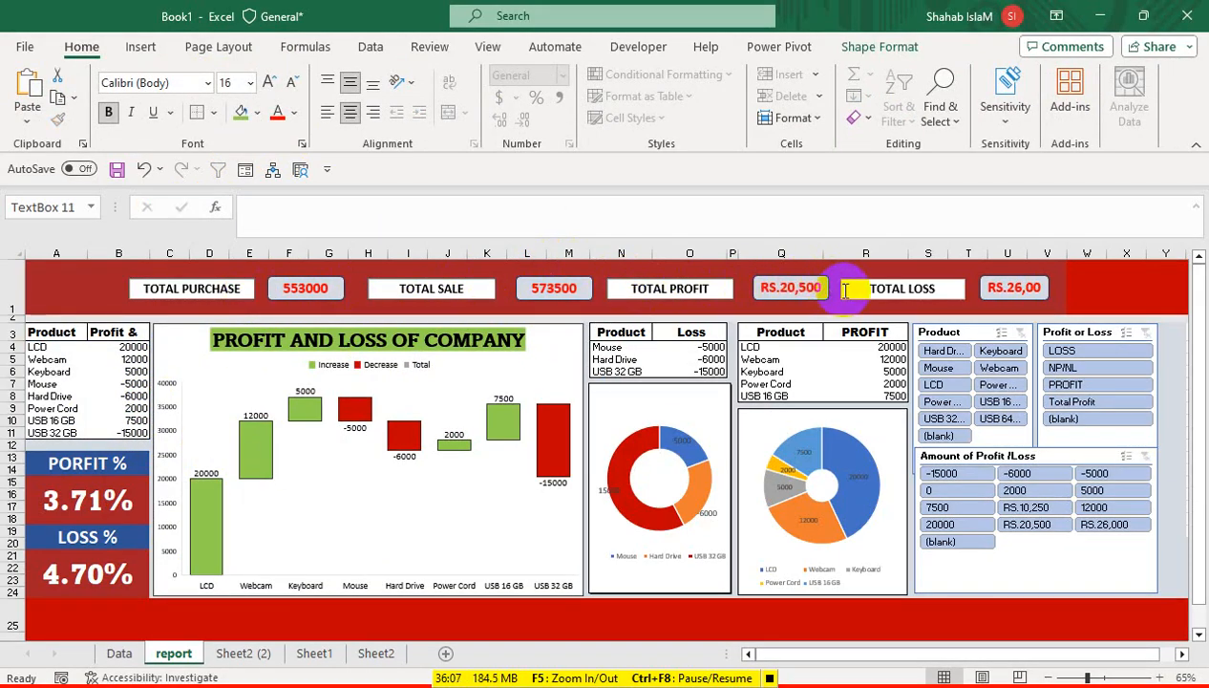
left_click(878, 45)
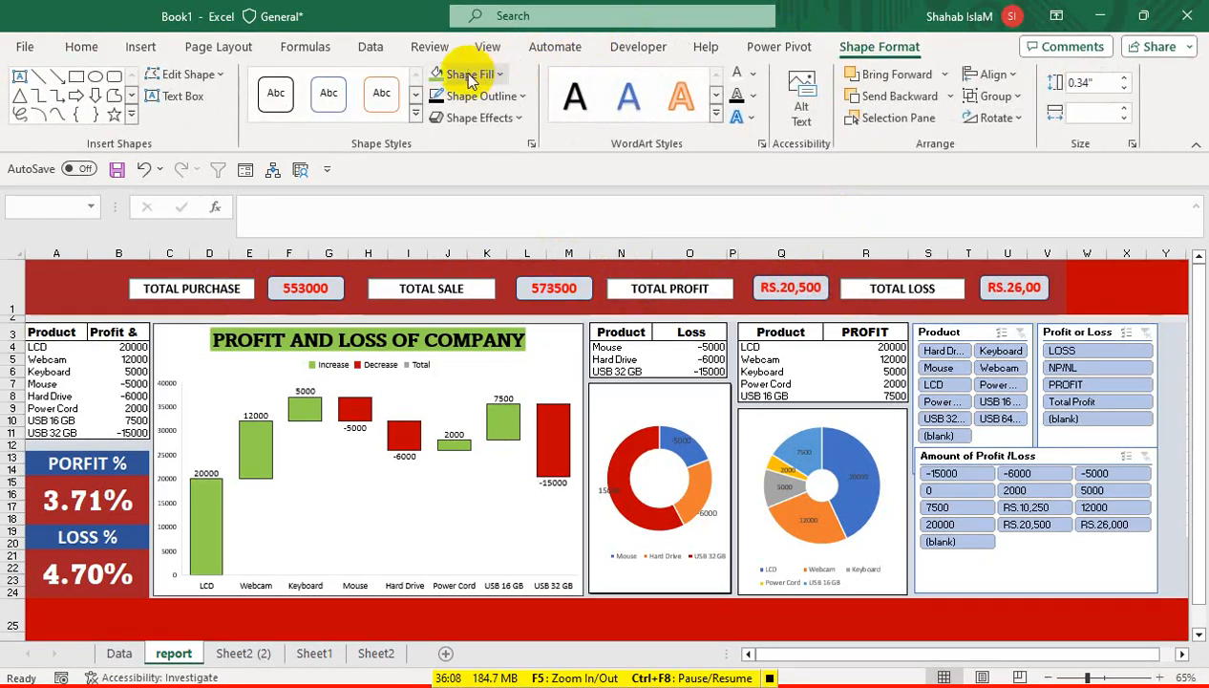
left_click(434, 76)
left_click(496, 75)
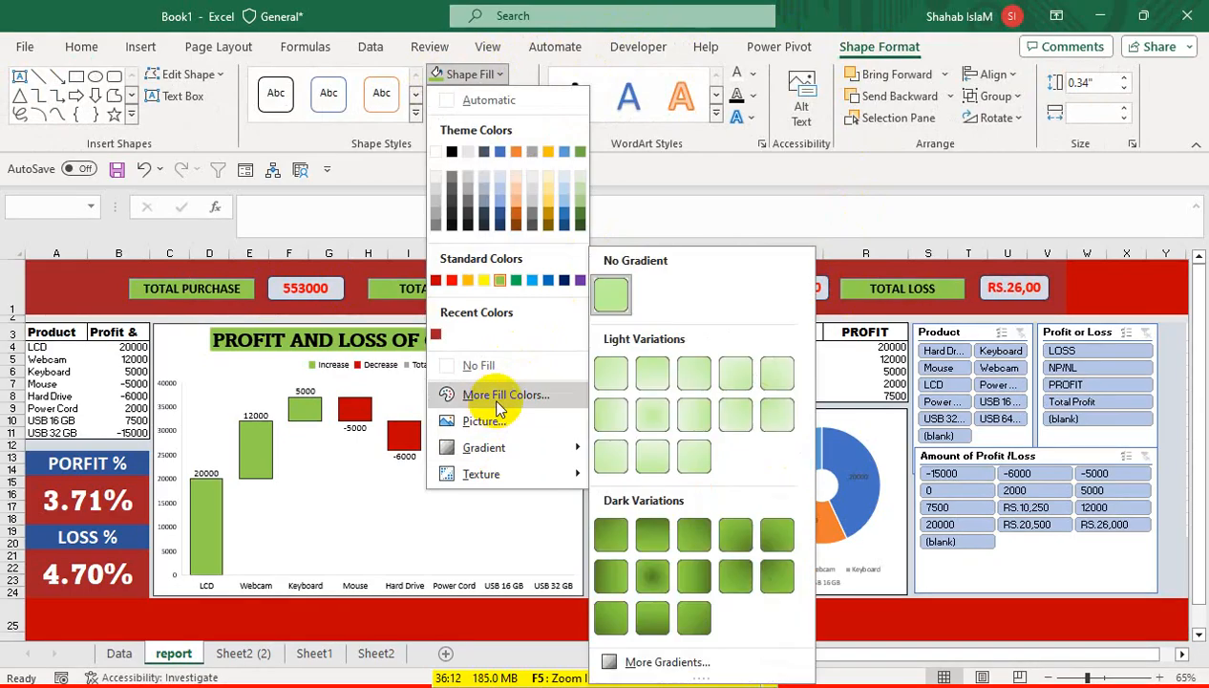
left_click(482, 395)
left_click_drag(368, 352, 370, 347)
left_click(413, 264)
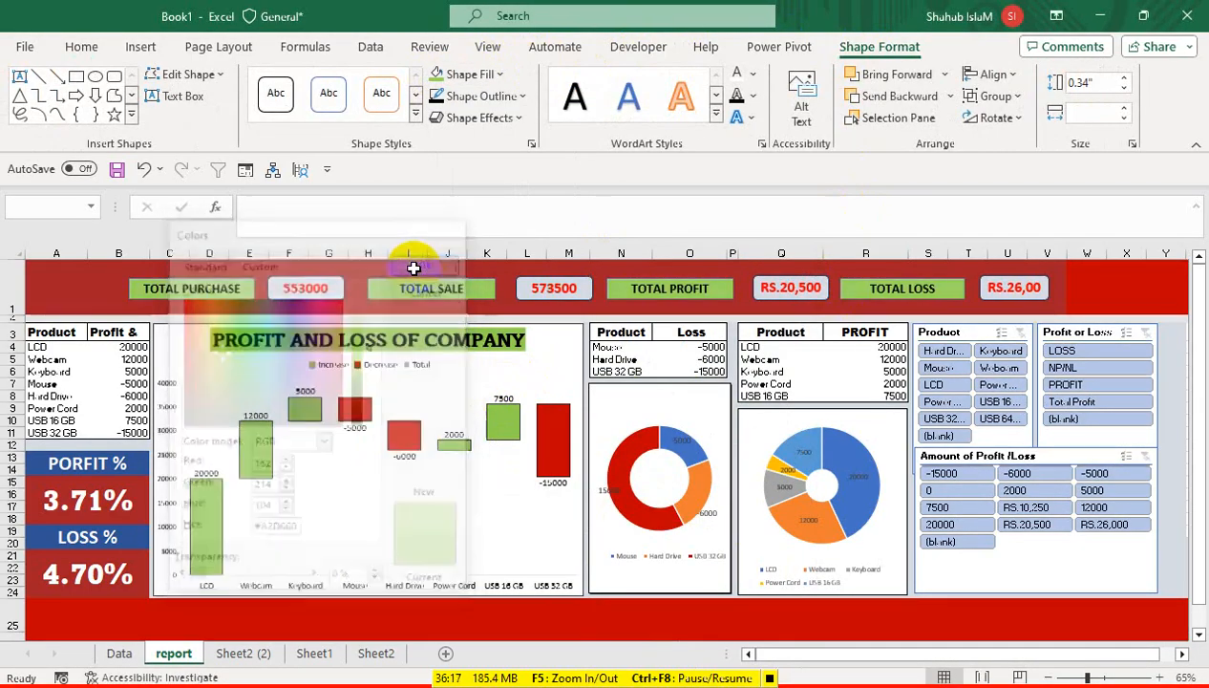
Step: Apply the first light variation gradient fill to the four total label boxes in the banner
left_click(464, 74)
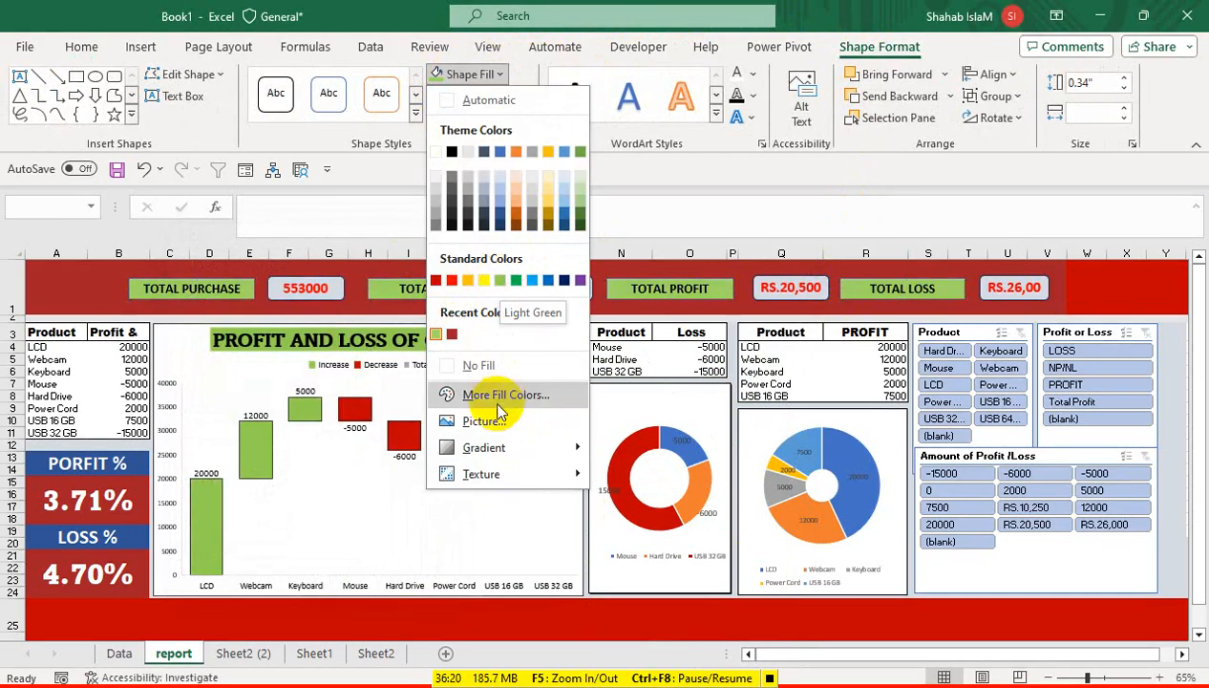
mouse_move(485, 449)
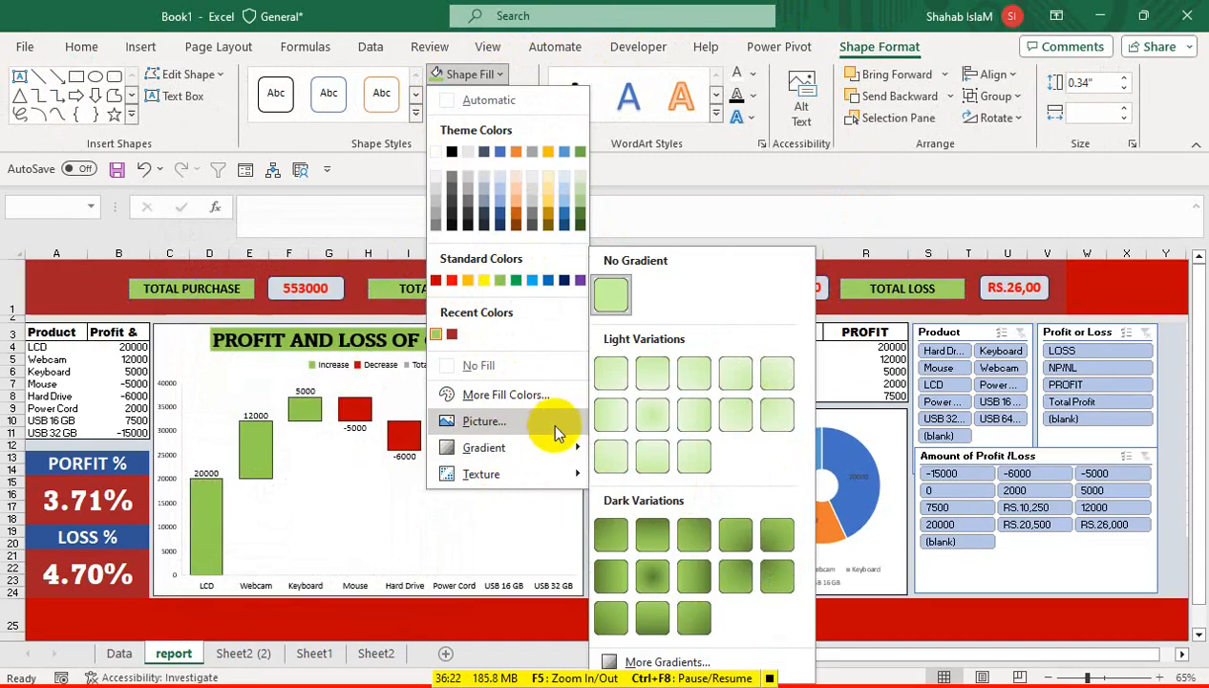
left_click(602, 382)
left_click(105, 396)
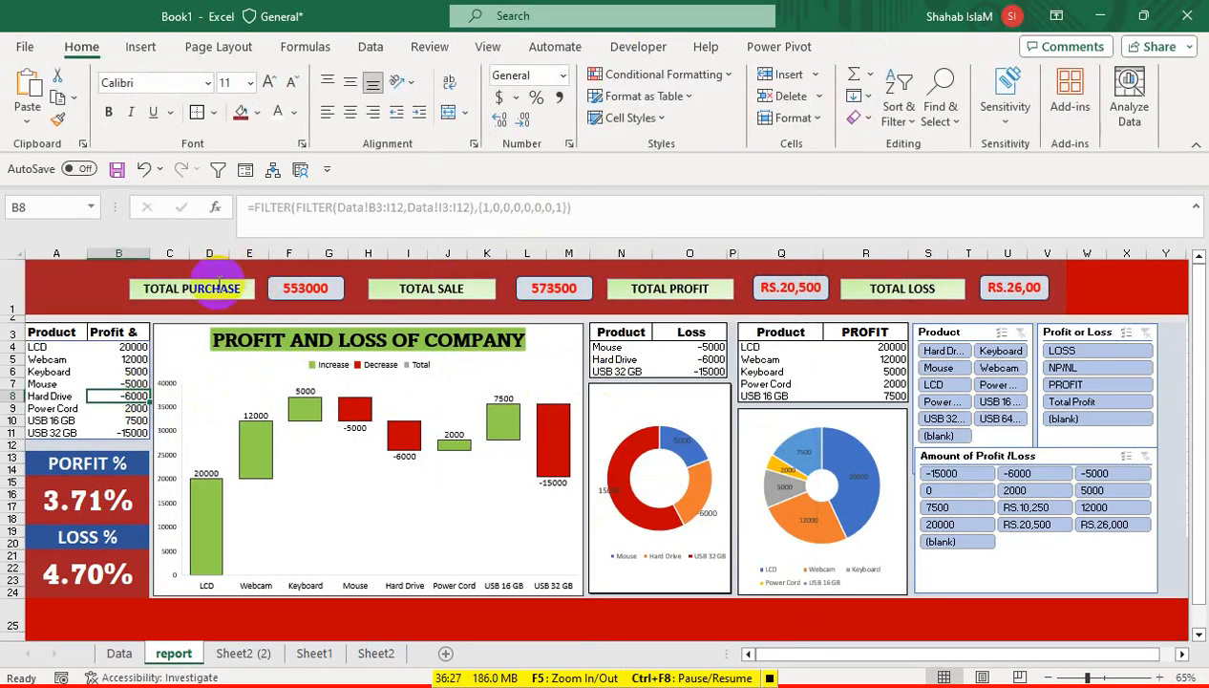
left_click(254, 297)
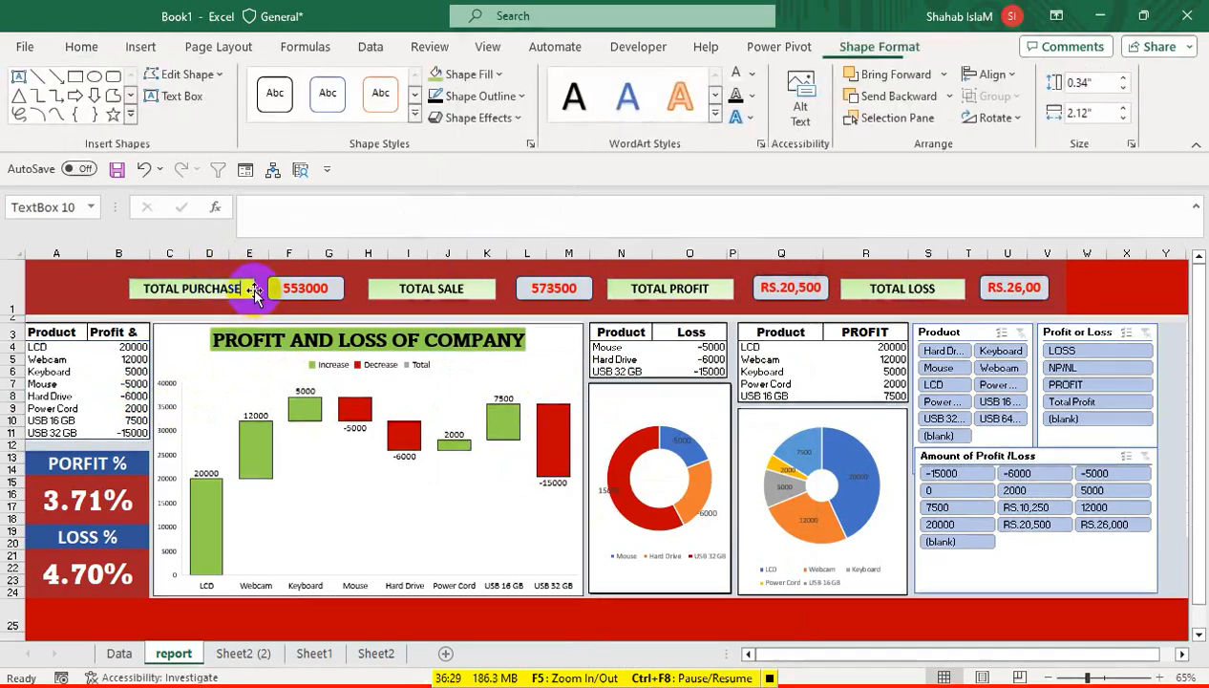
left_click(103, 386)
Step: Set the doughnut hole size of the loss chart to 30%
left_click(627, 465)
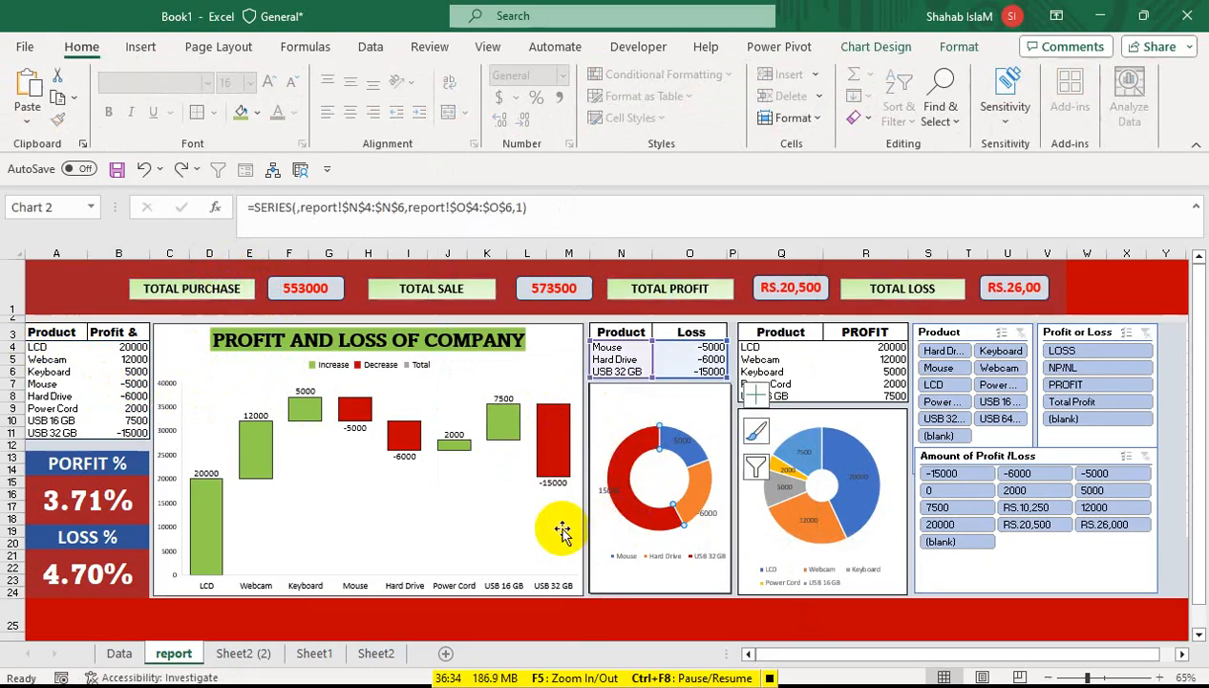
left_click(558, 524)
left_click(610, 479)
left_click(636, 439)
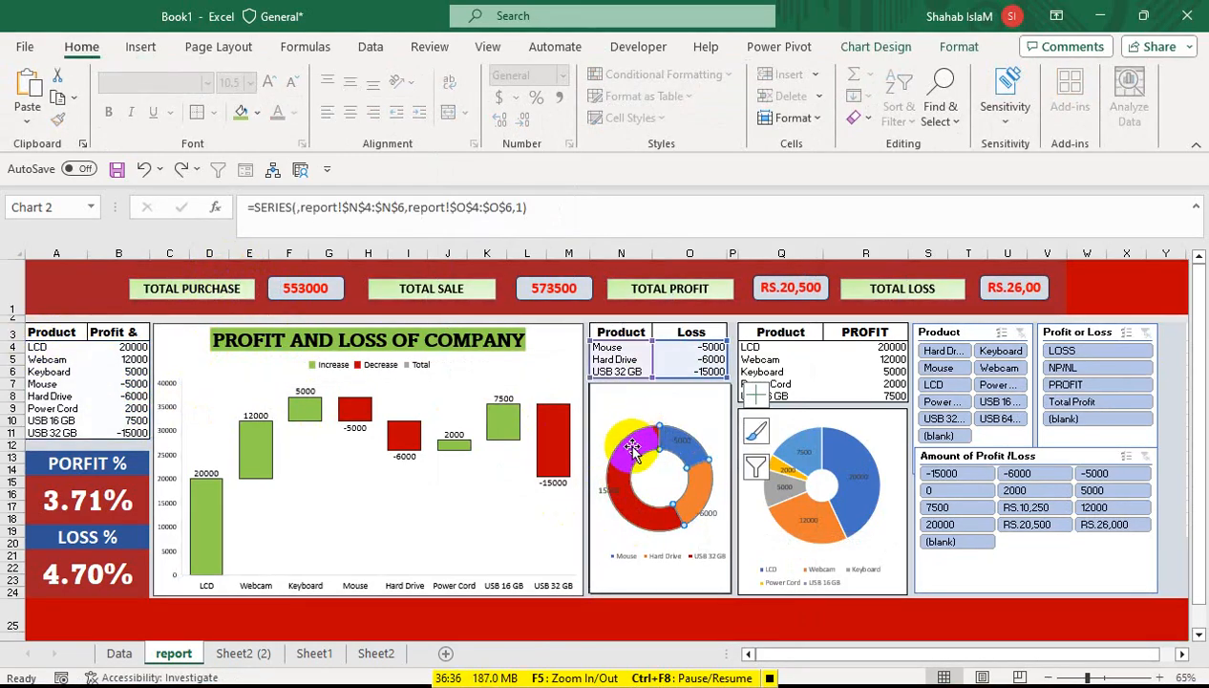
right_click(632, 449)
left_click(691, 649)
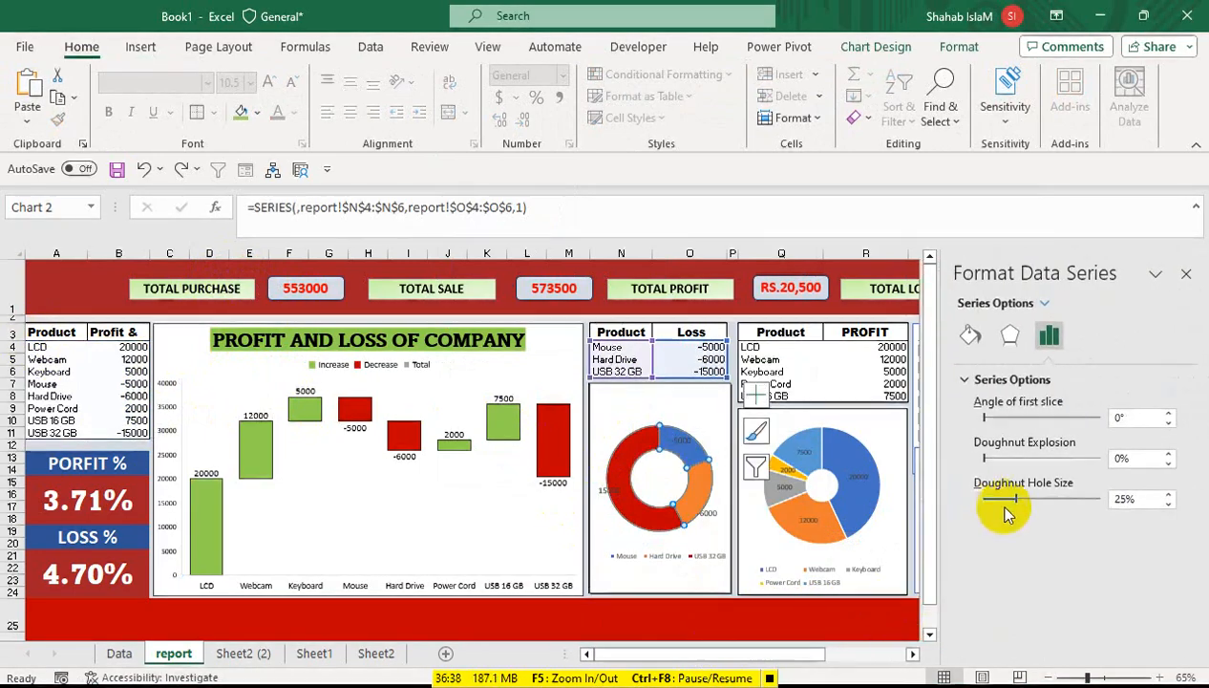
left_click_drag(1021, 503, 1041, 502)
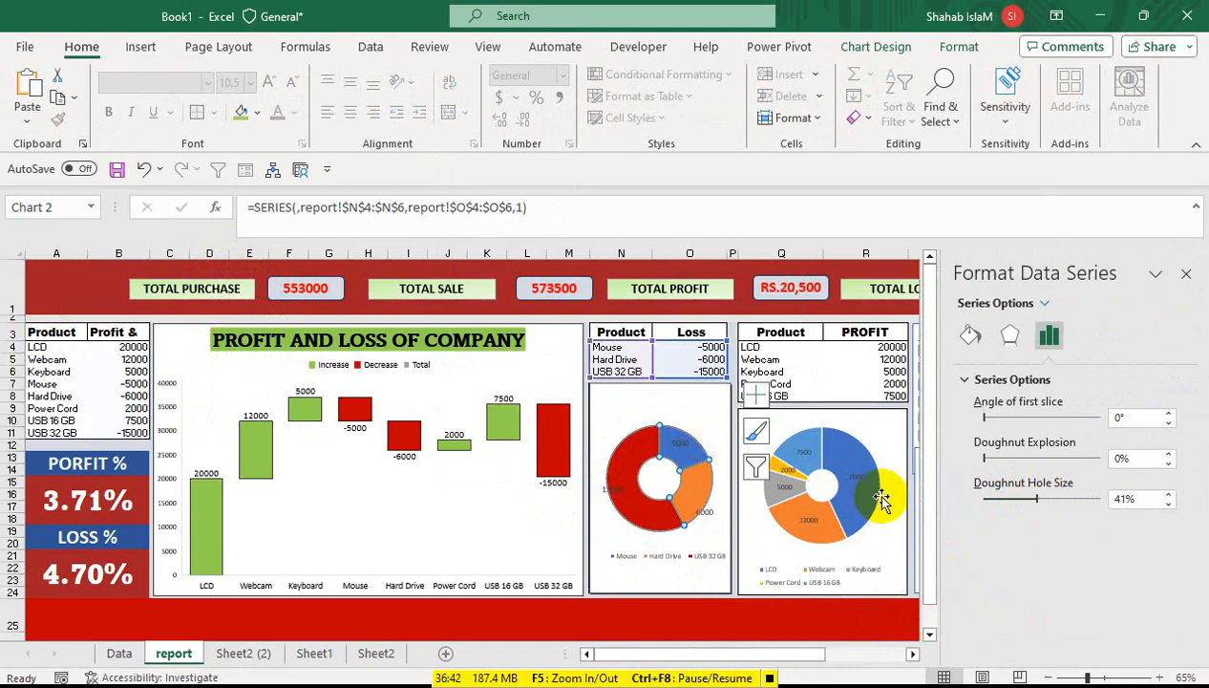
mouse_move(1036, 501)
left_mouse_down()
mouse_move(1058, 506)
mouse_move(1026, 504)
left_mouse_up()
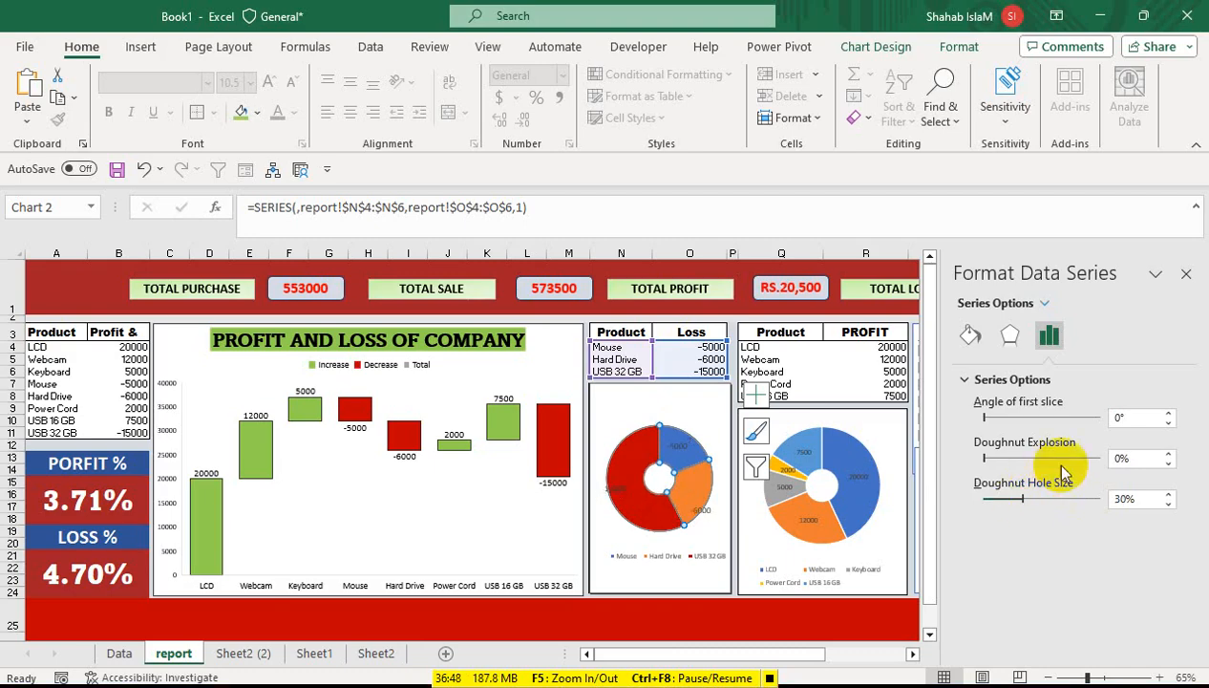
left_click(1186, 273)
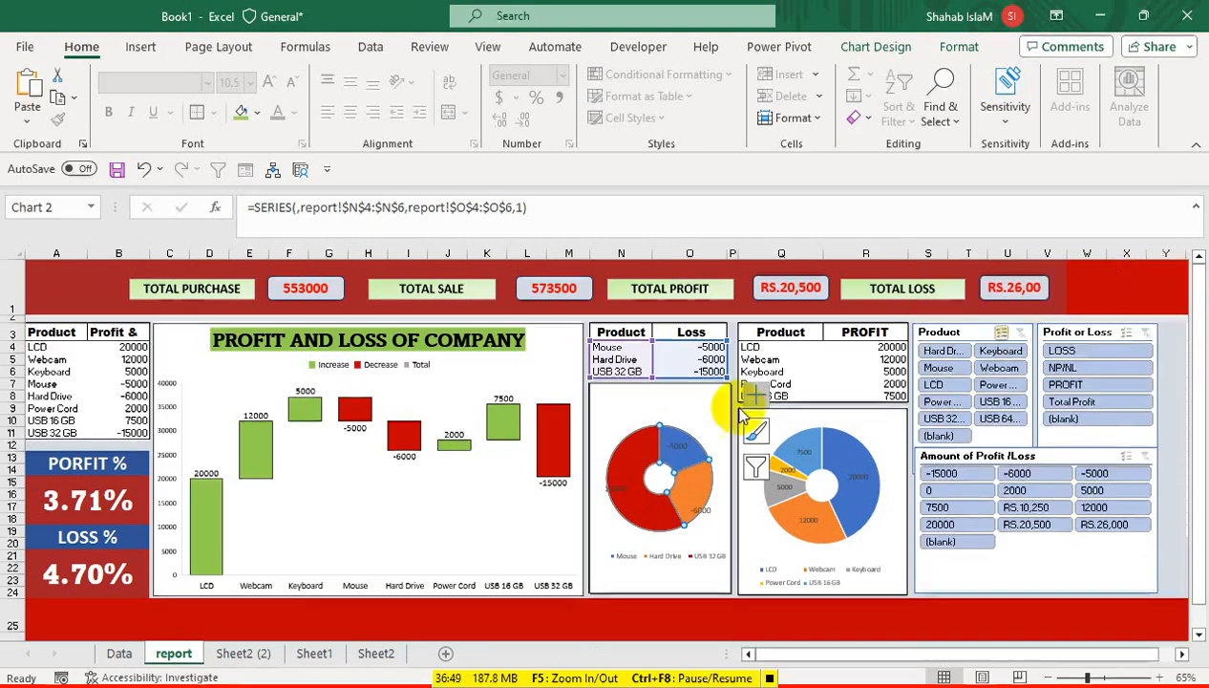
Step: Format the data labels of the loss doughnut chart with a bold white font
left_click(693, 504)
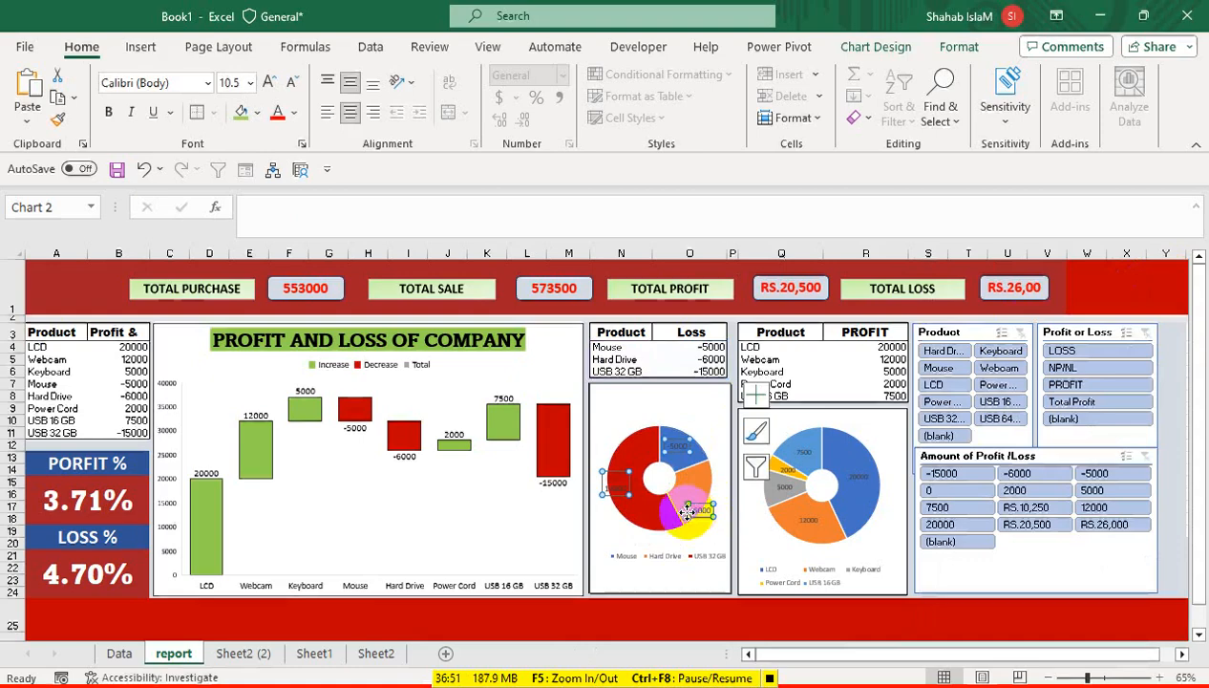
left_click(675, 447)
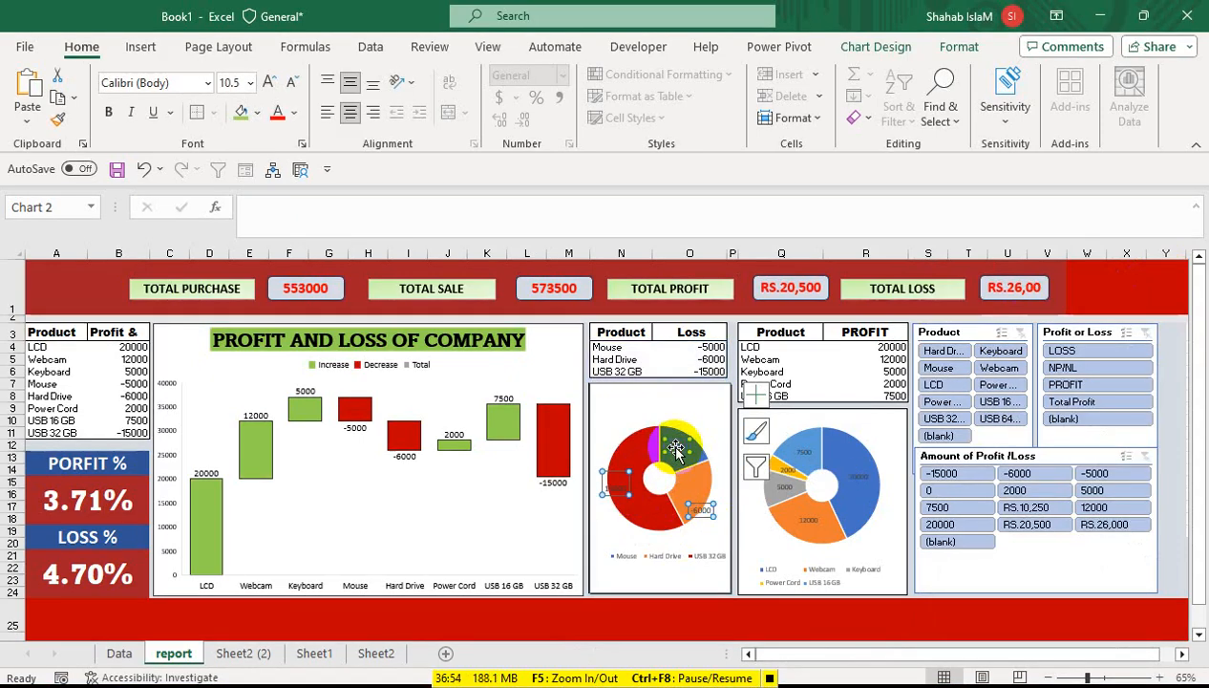
left_click(293, 115)
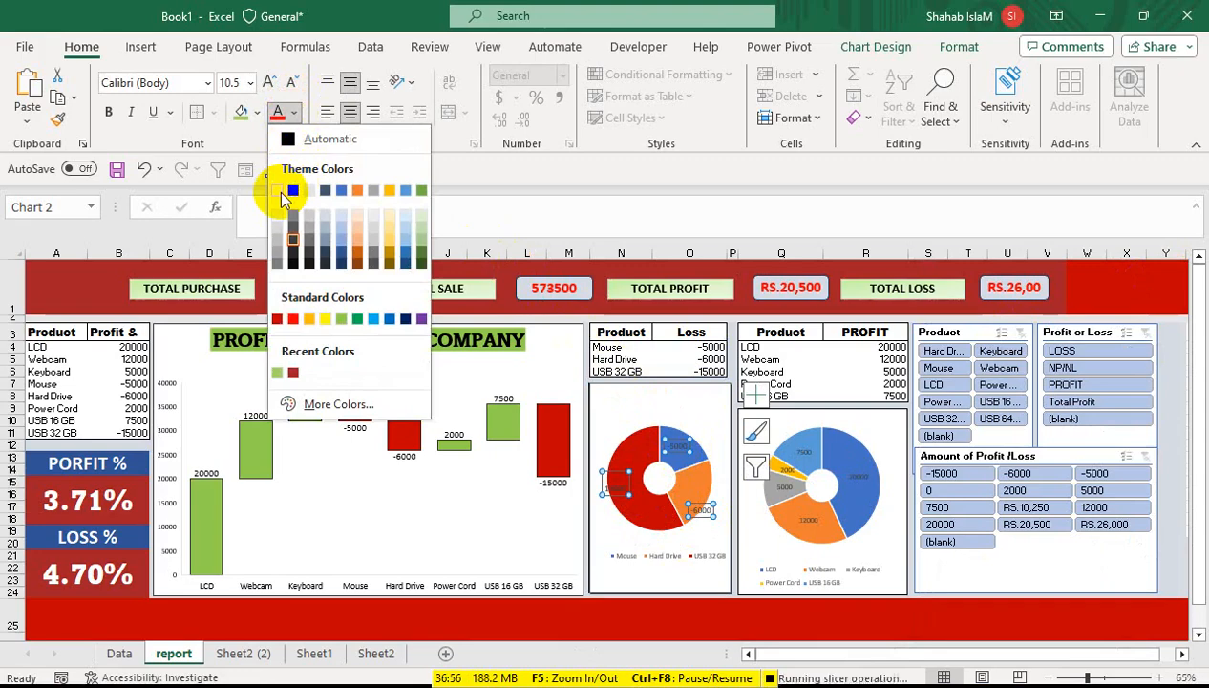
left_click(285, 187)
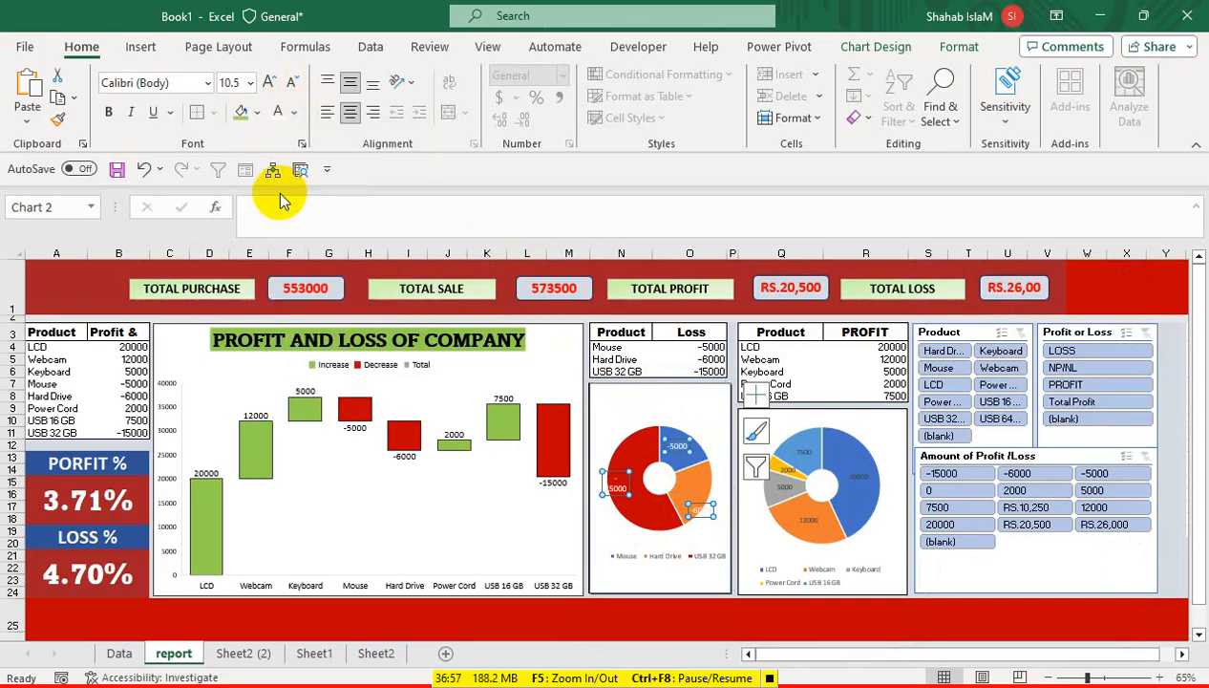
left_click(111, 112)
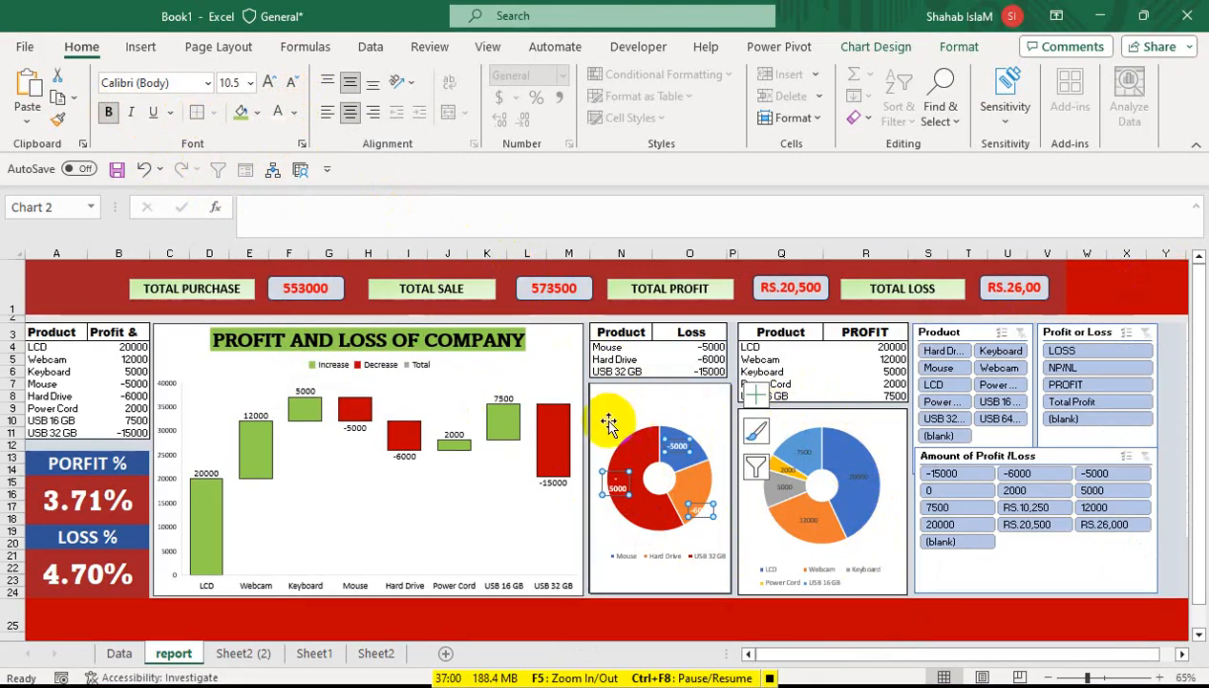
Step: Increase the legend font size of the profit and loss waterfall chart to 12
left_click(412, 372)
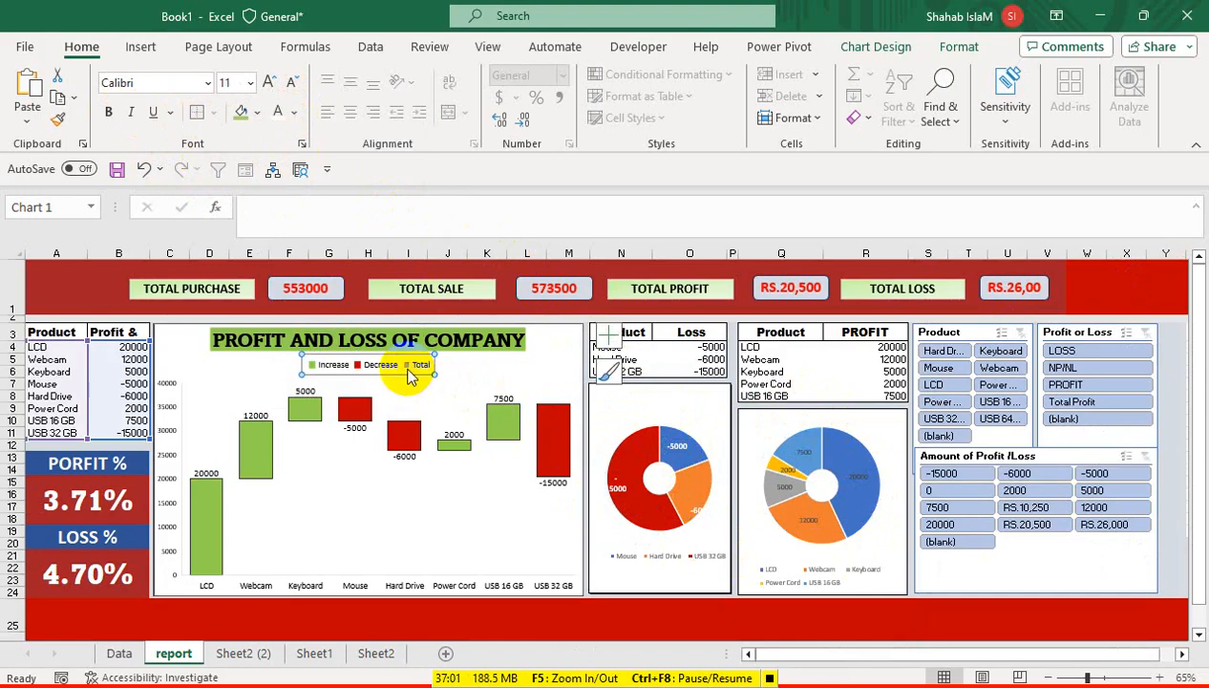
left_click(271, 84)
left_click(270, 84)
left_click(270, 84)
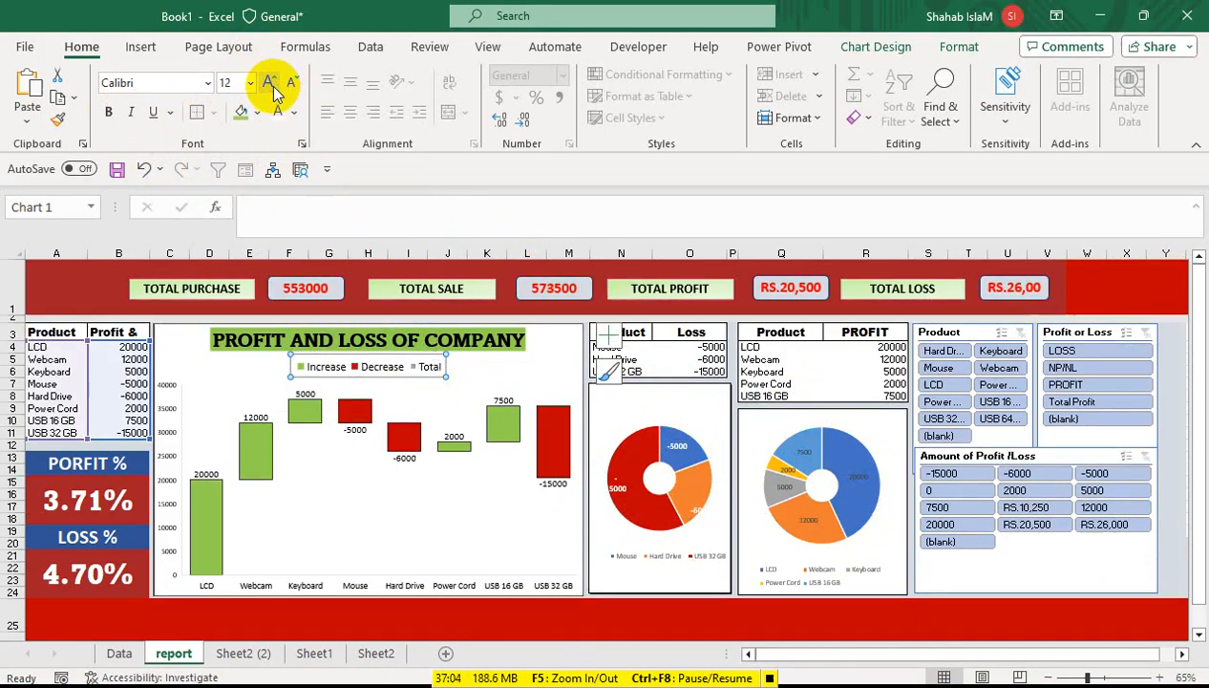
left_click(365, 615)
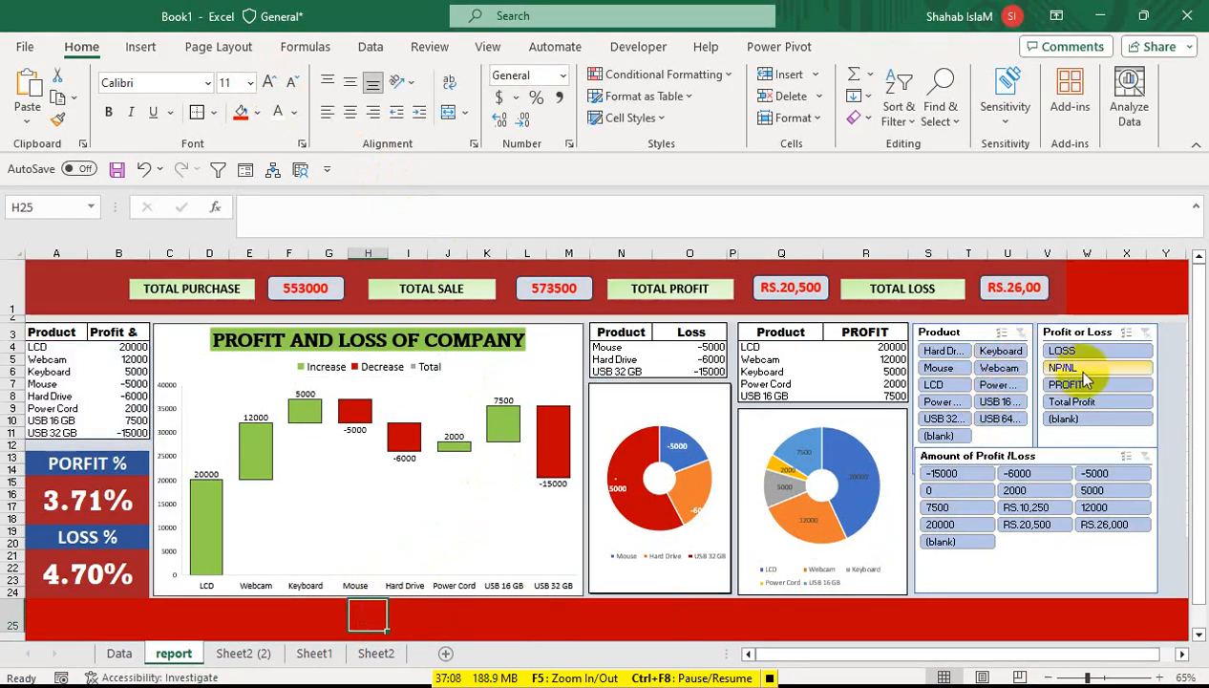
Step: Set the legend text of the profit doughnut chart to black
left_click(775, 583)
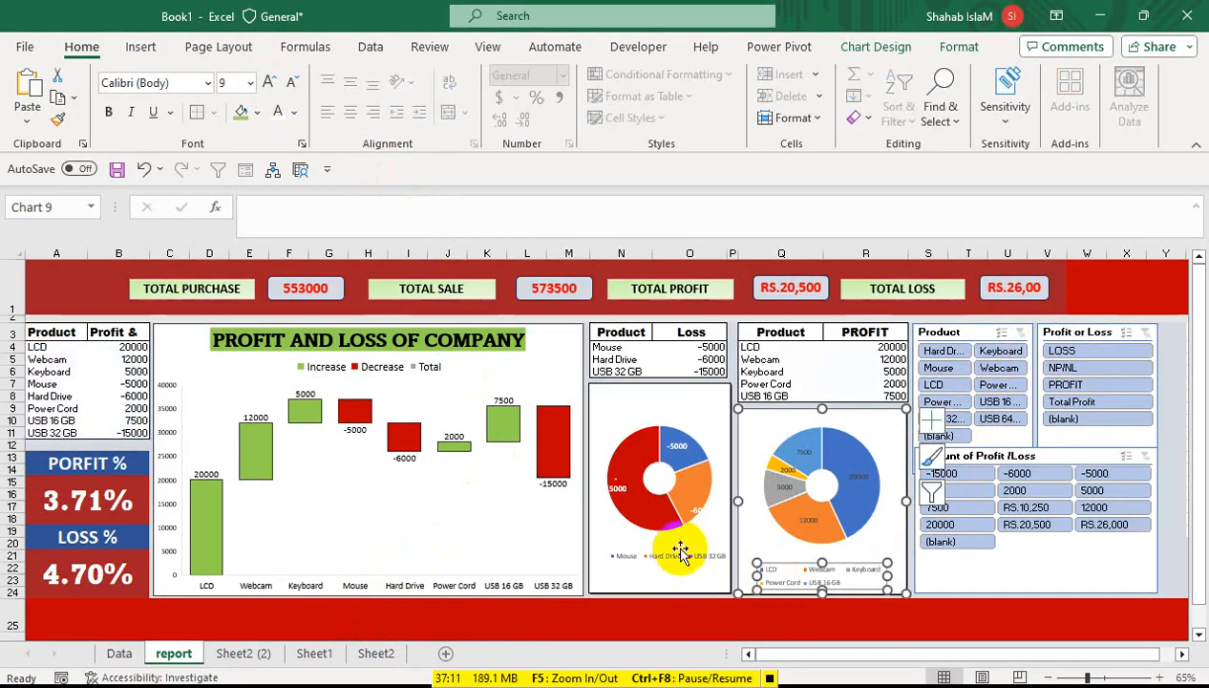
left_click(295, 116)
left_click(294, 190)
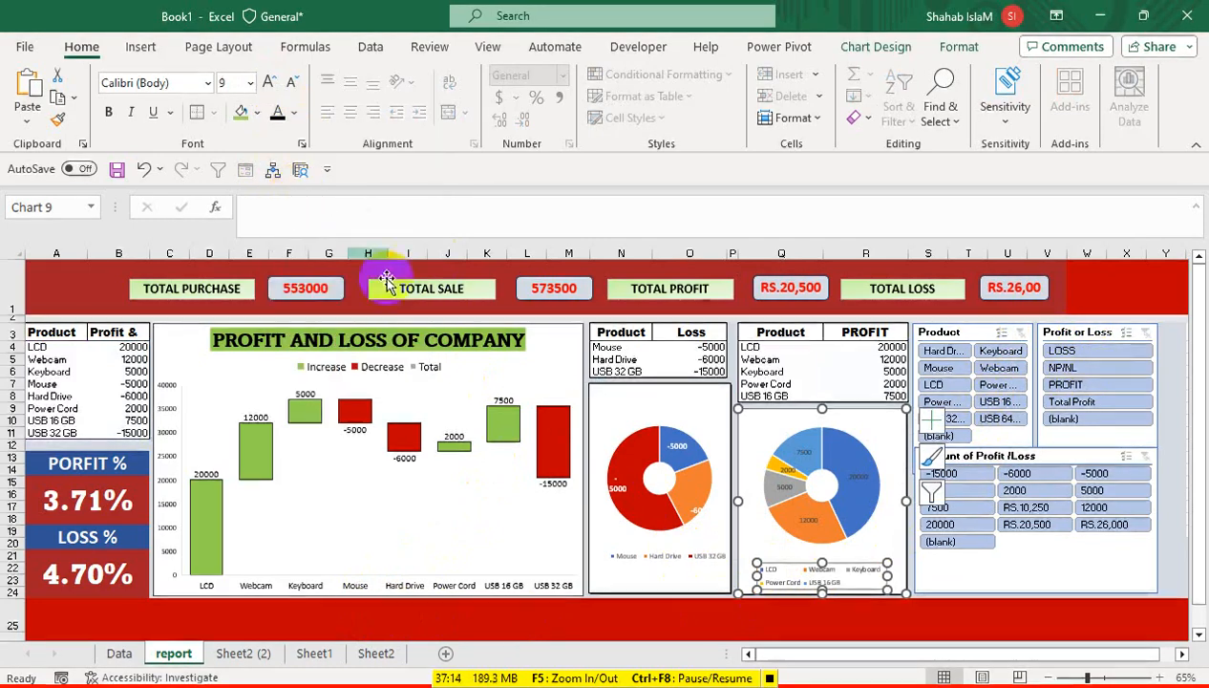
Step: Set the legend text of the loss doughnut chart to black at font size 10
left_click(676, 564)
left_click(277, 115)
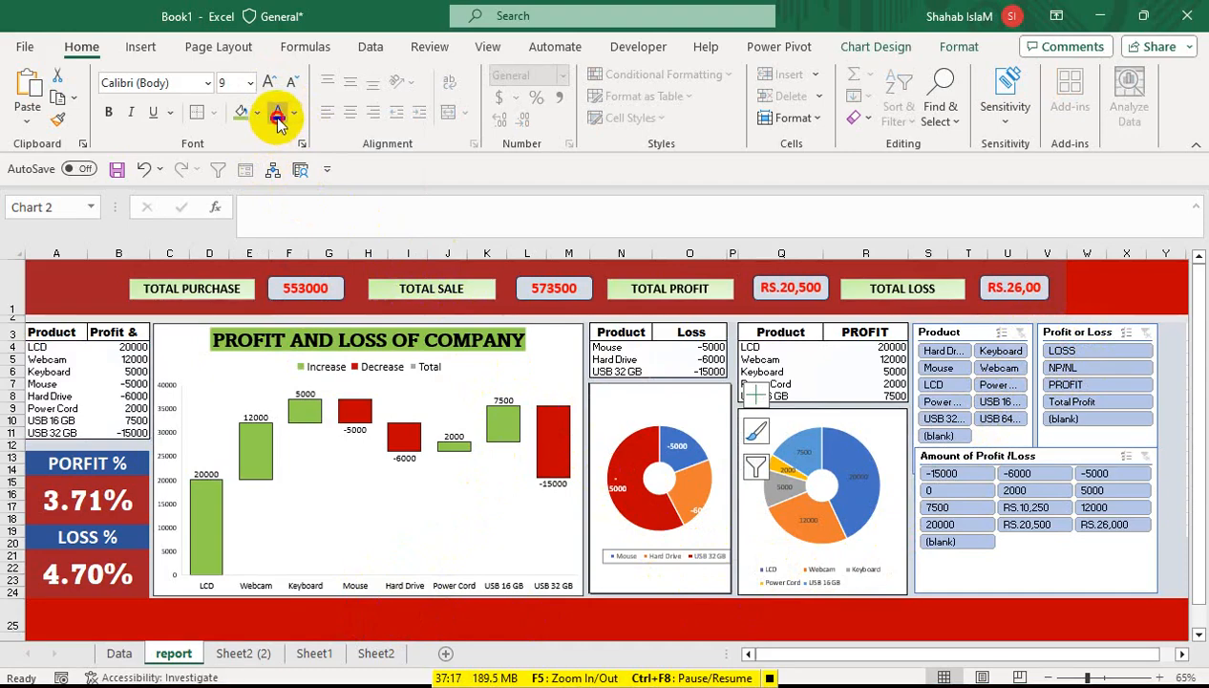
left_click(269, 84)
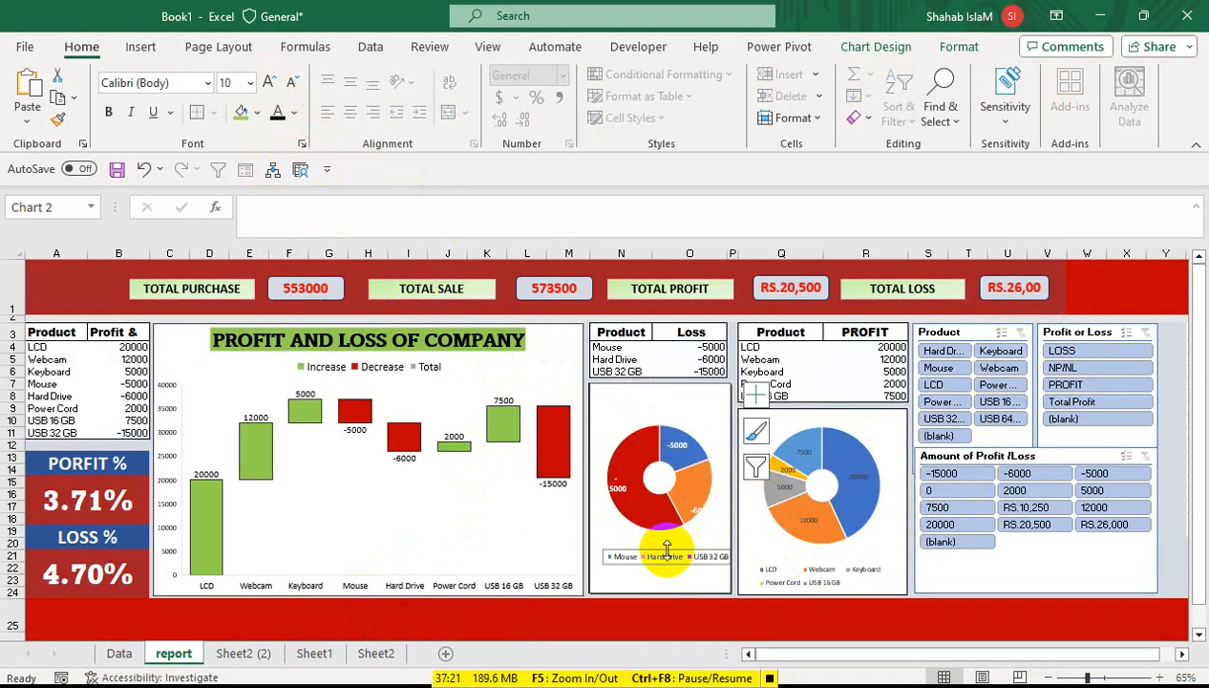
left_click_drag(650, 556, 641, 556)
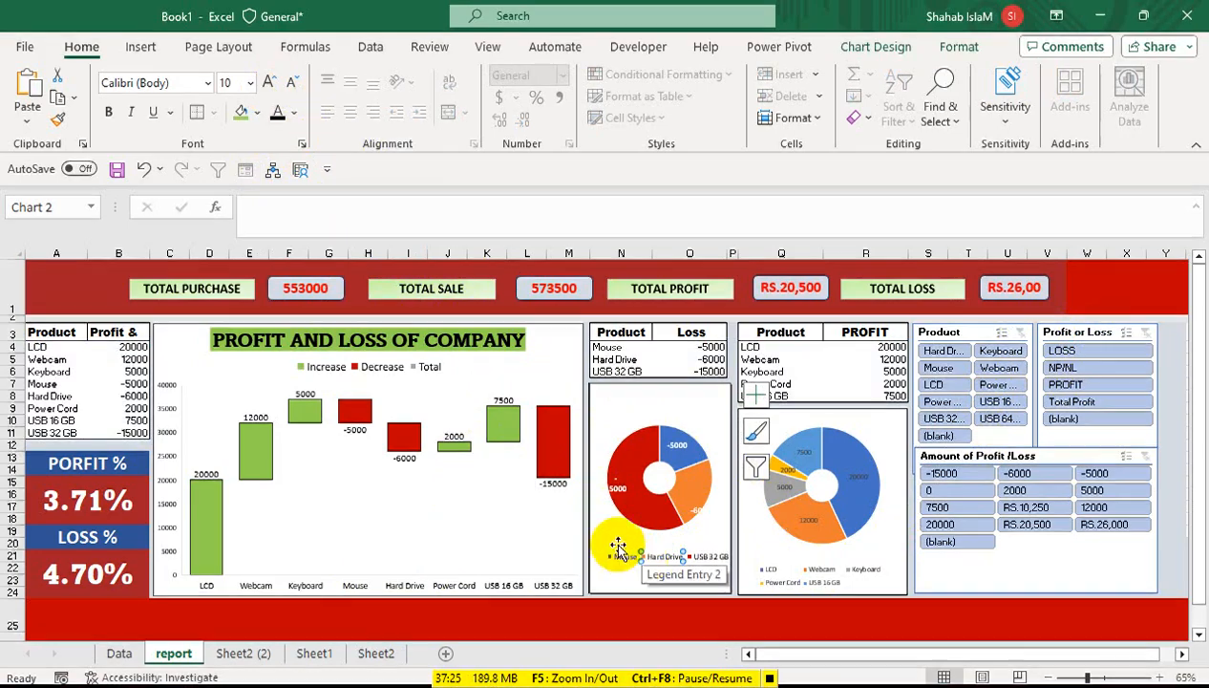
left_click(797, 584)
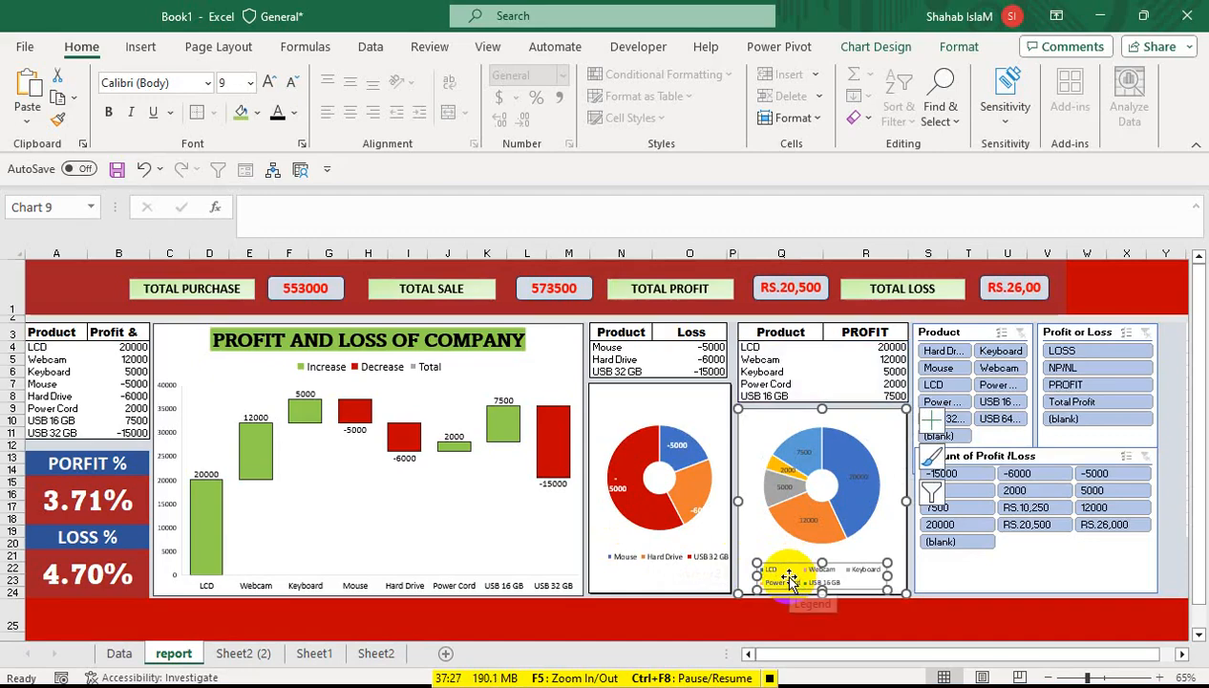
left_click(477, 502)
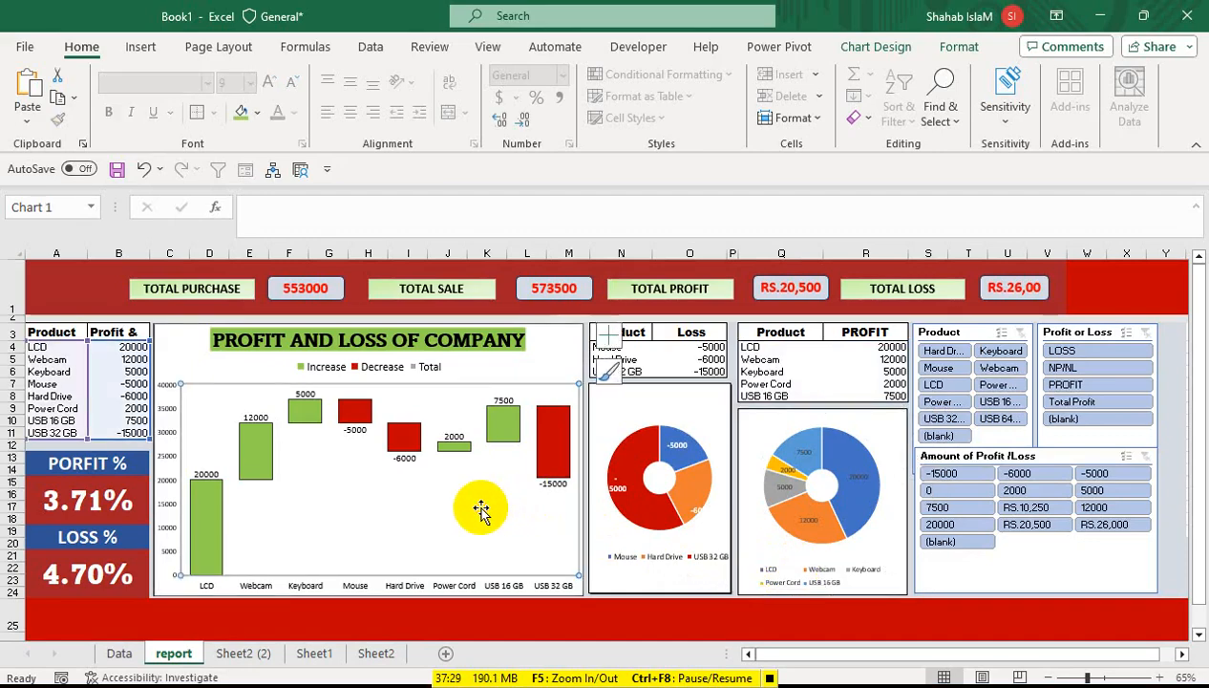
left_click(122, 465)
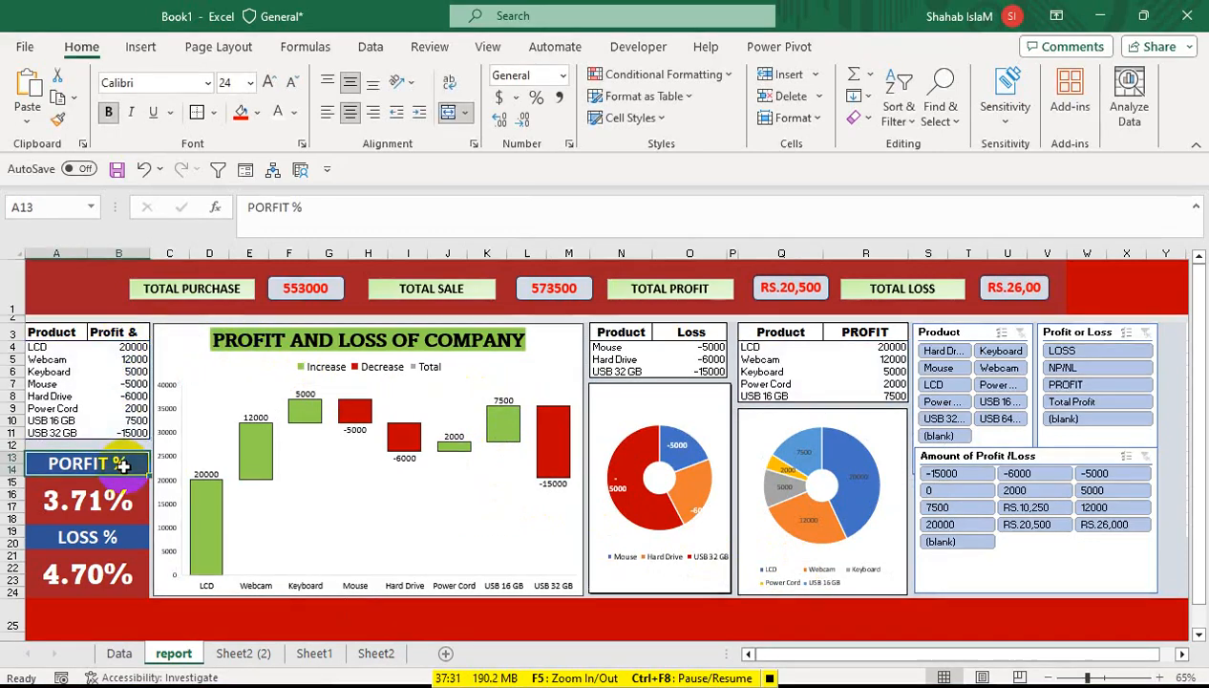